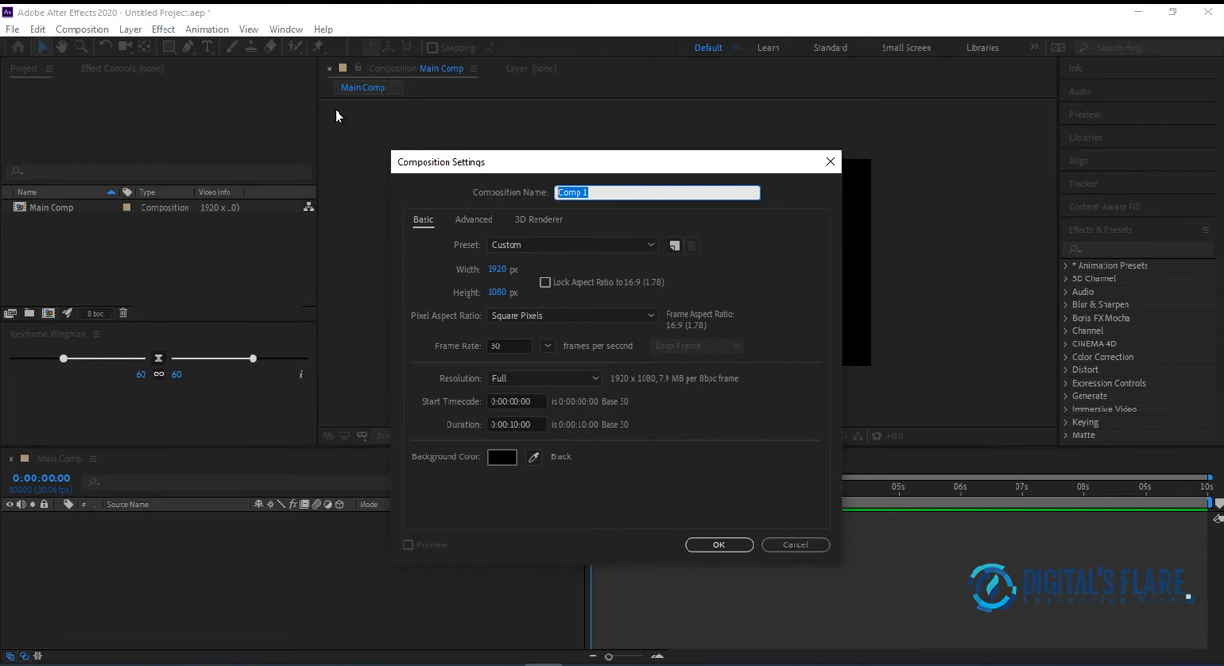
# Name the new 1920 x 1080, 30 fps, 10-second composition "Egg" and create it
pyautogui.write('Egg')
pyautogui.click(719, 544)
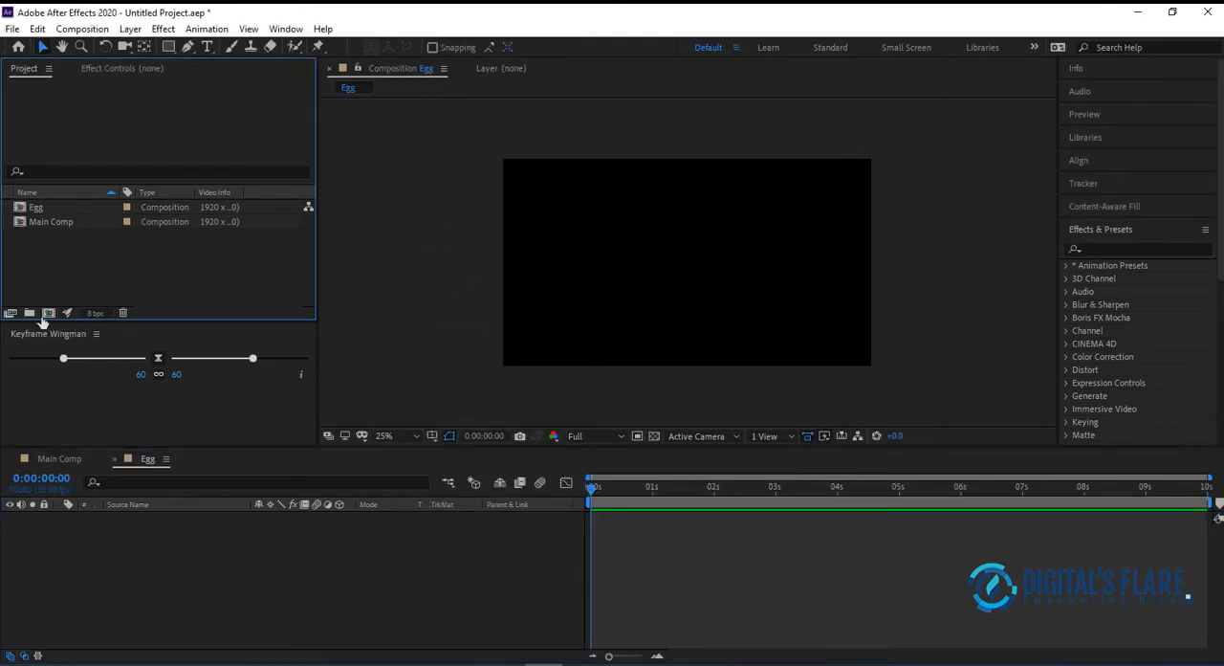
# Create another composition named "Text_Placeholder" at 1920 x 1080, 30 fps and 10 seconds long
pyautogui.click(48, 313)
pyautogui.moveTo(615, 191); pyautogui.dragTo(300, 174)
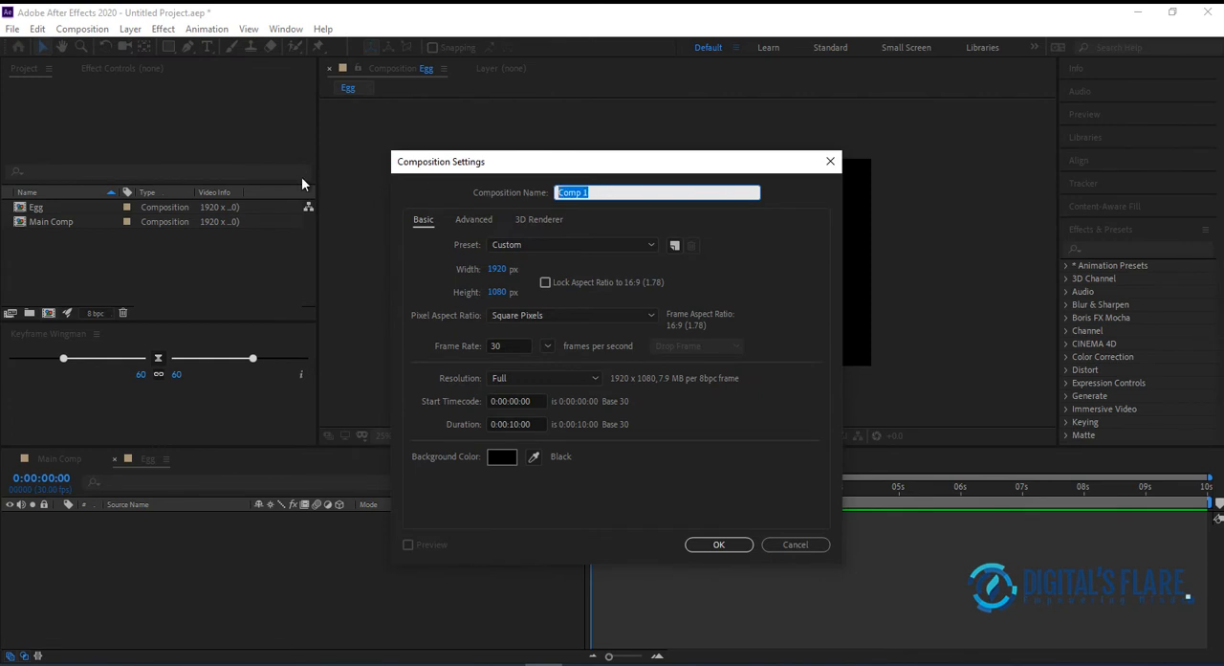
pyautogui.write('Text')
pyautogui.write('_Placeholder')
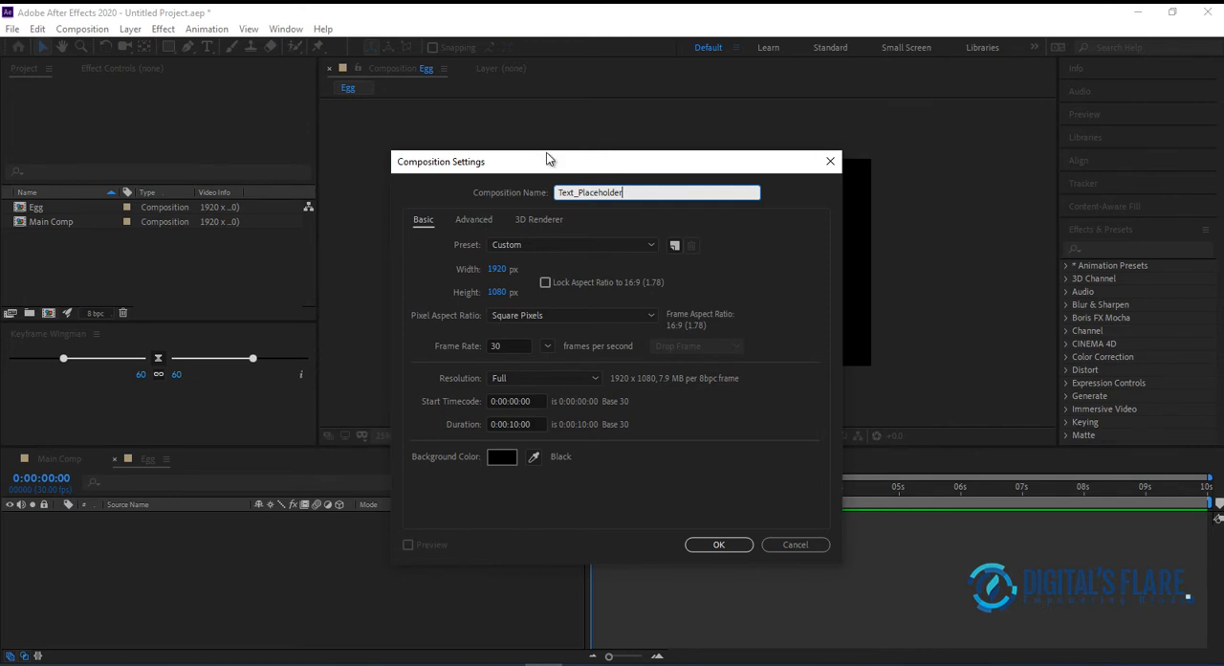
pyautogui.click(709, 549)
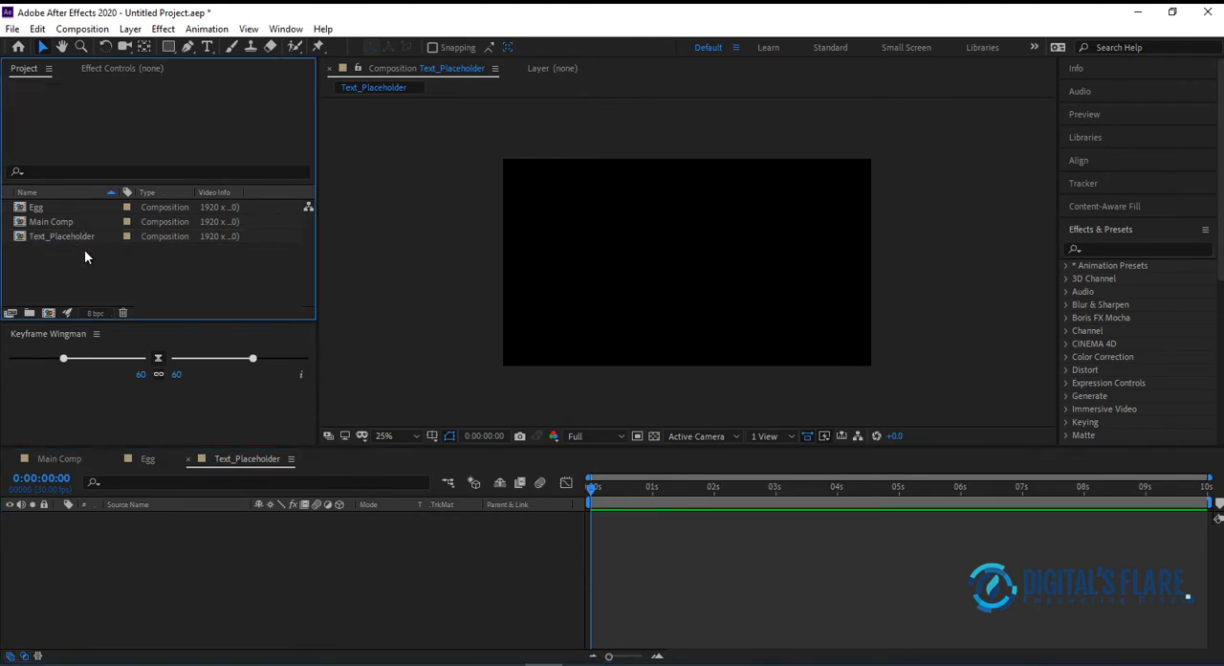
# Add a text layer reading "Egg" in the Text_Placeholder composition
pyautogui.click(74, 239)
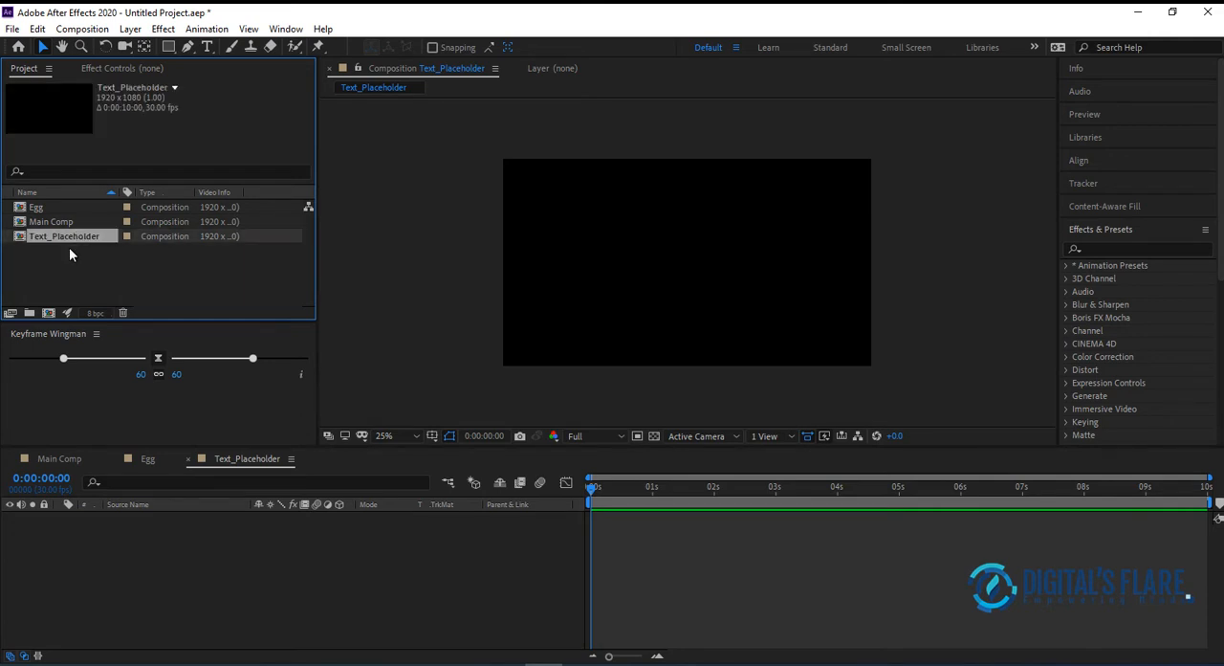
pyautogui.doubleClick(81, 237)
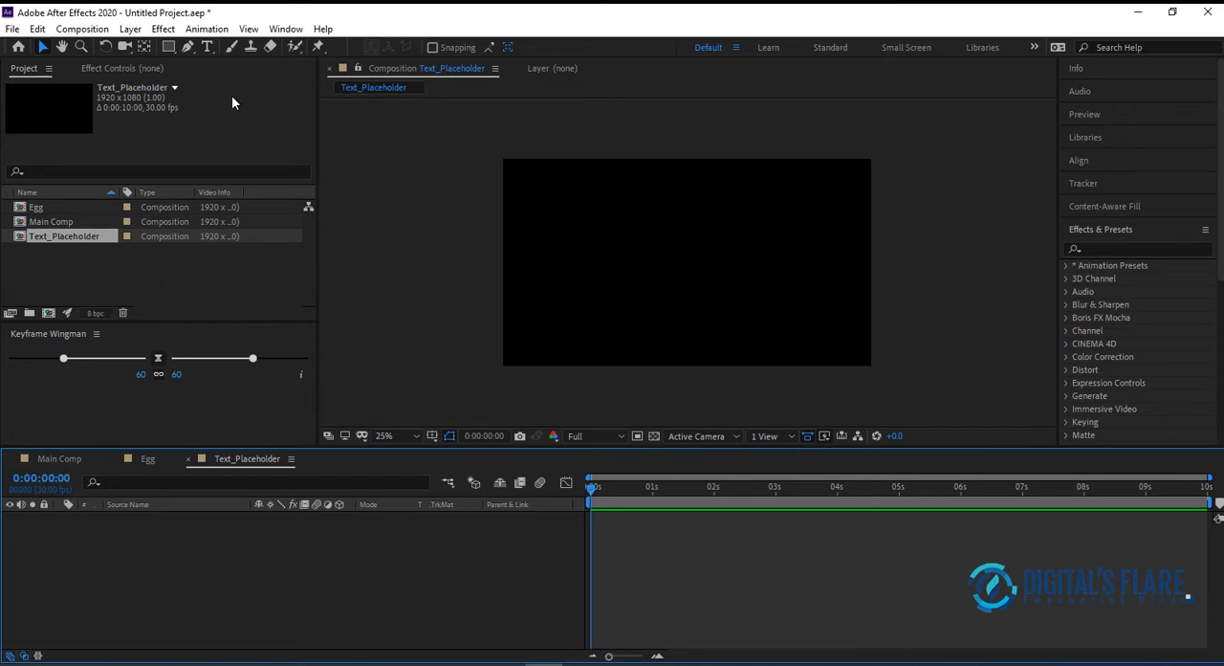
pyautogui.click(207, 46)
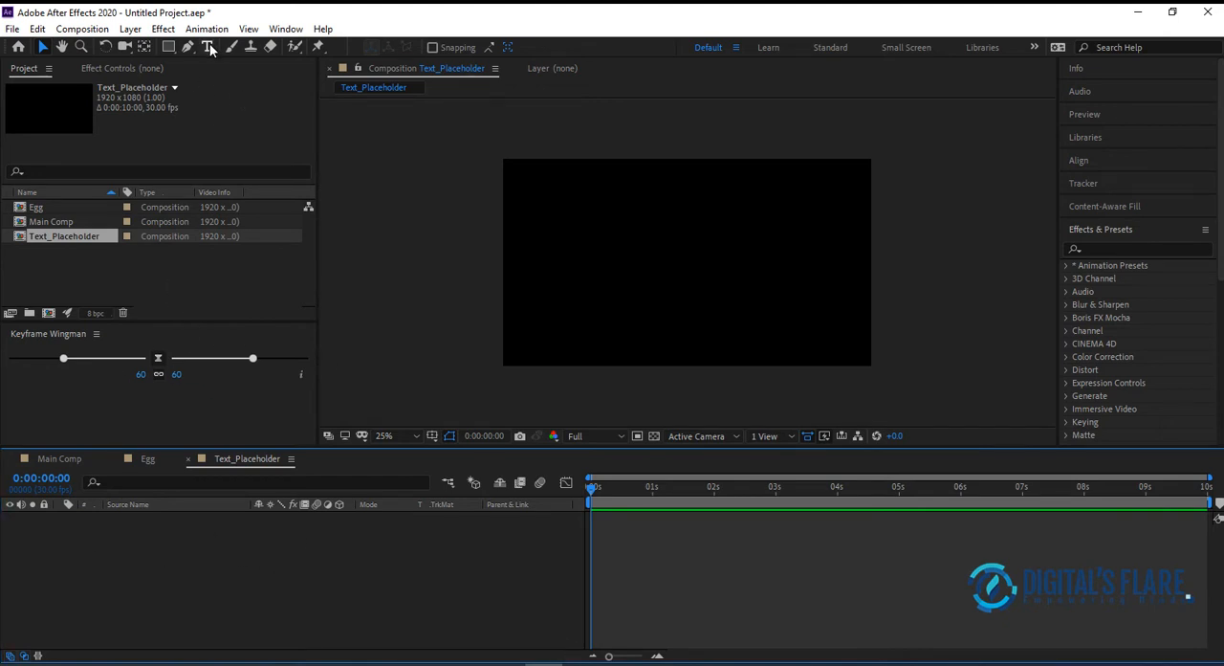
pyautogui.click(628, 267)
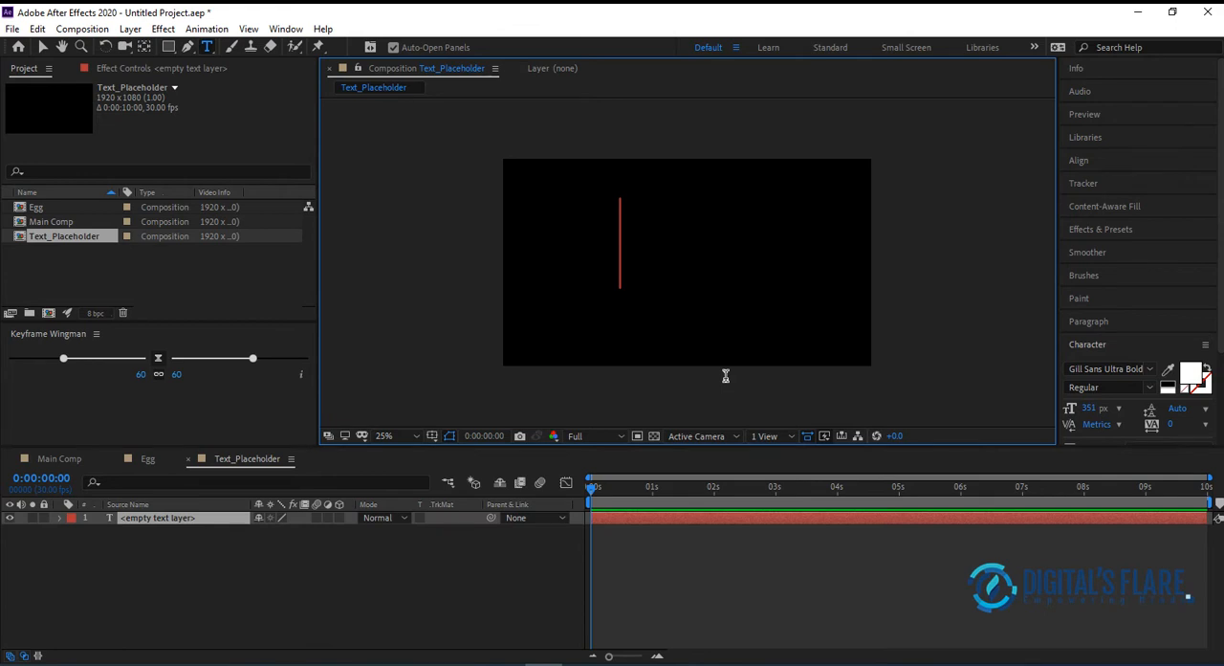
pyautogui.write('Egg')
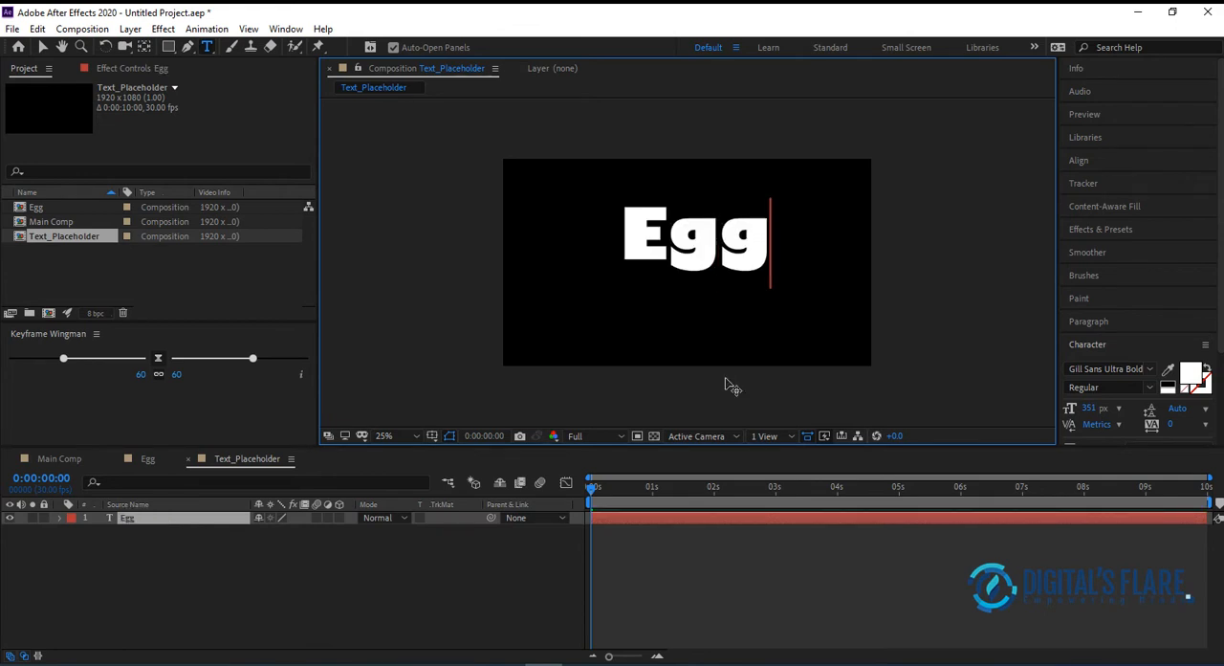
pyautogui.click(1114, 371)
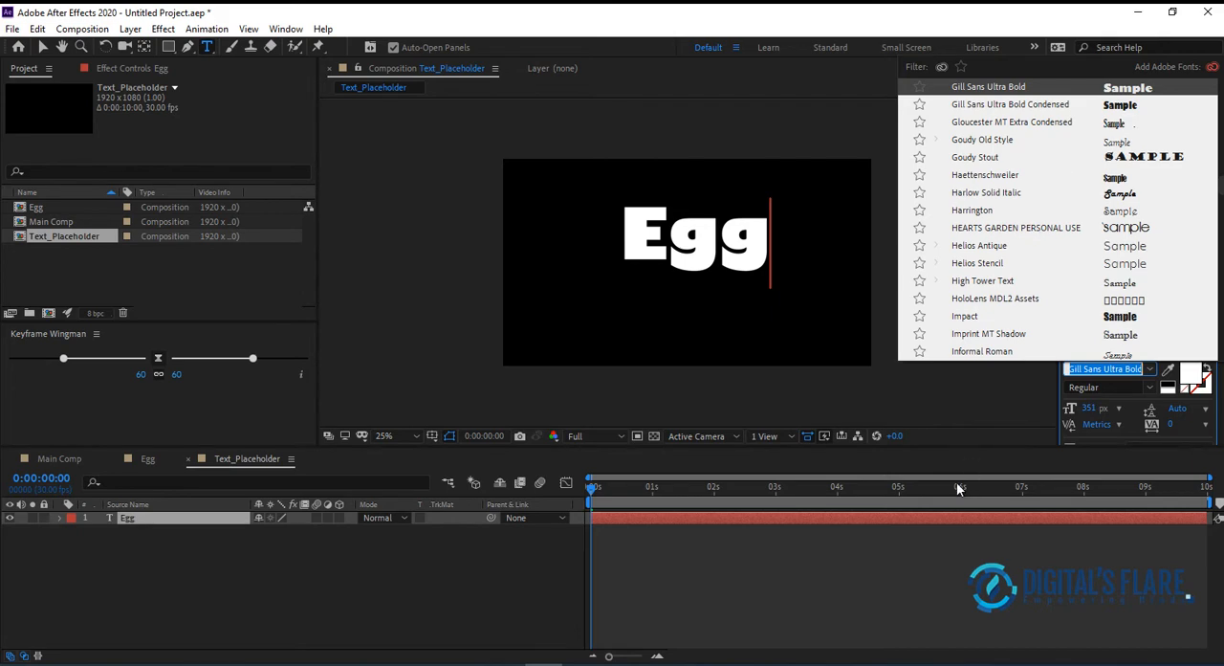
pyautogui.click(1015, 417)
pyautogui.moveTo(626, 239); pyautogui.dragTo(779, 249)
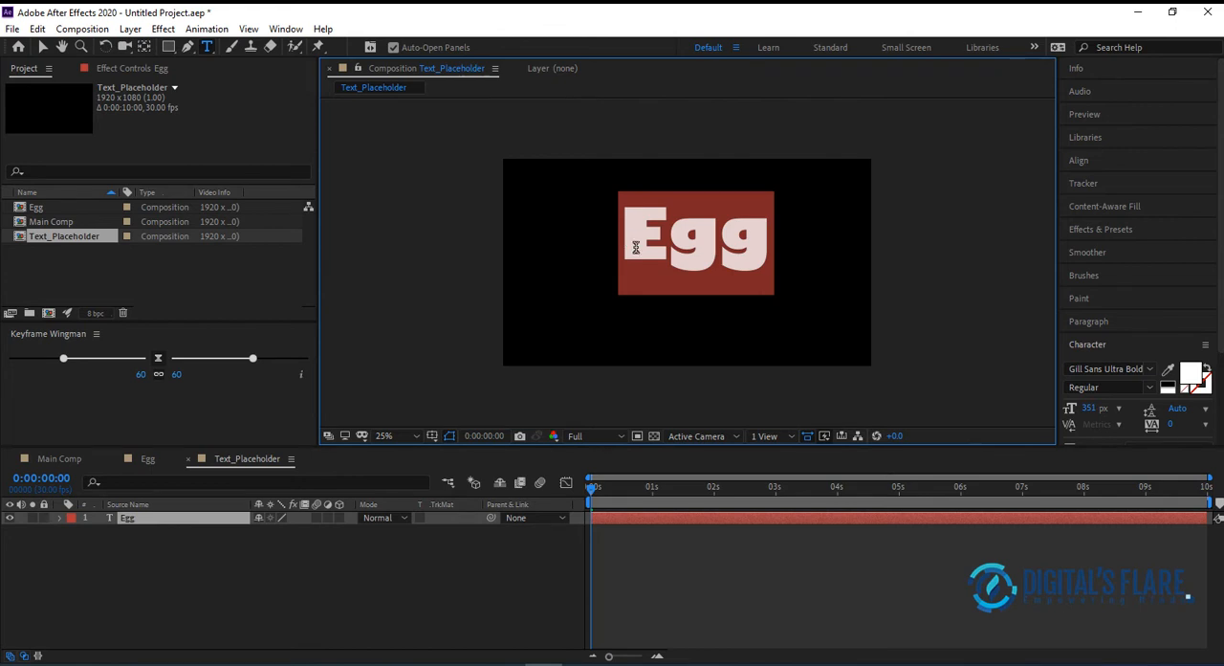
# Delete the letters "gg" from the text so the layer contains only "E", and select that layer
pyautogui.click(672, 241)
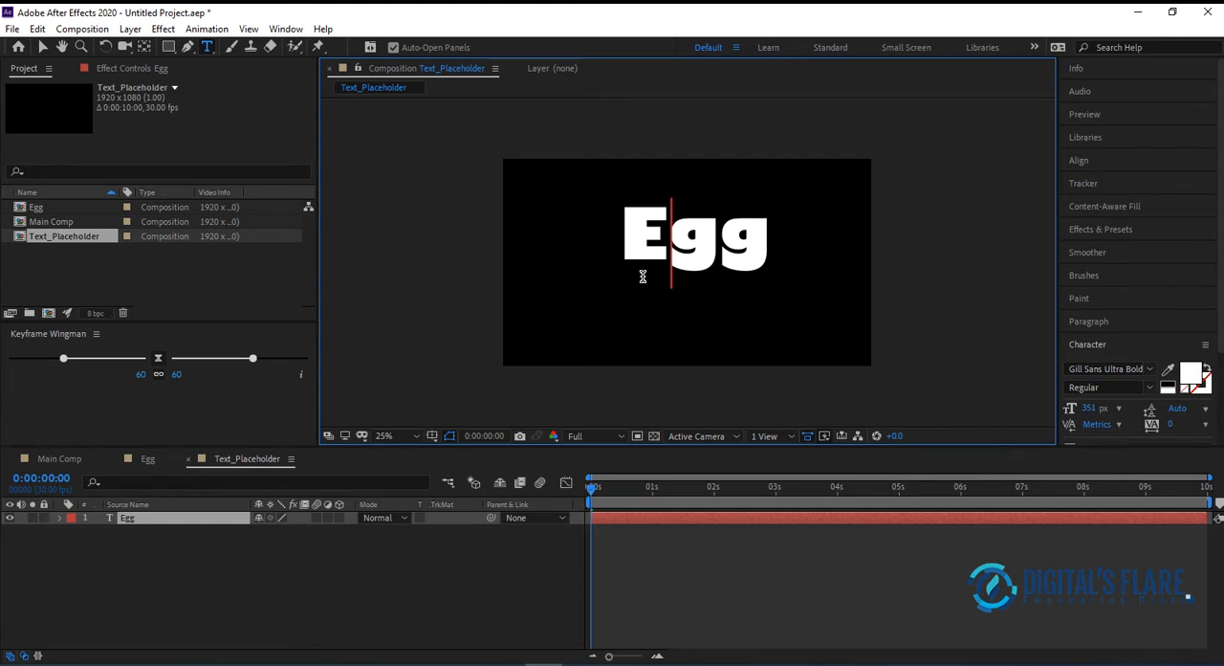
pyautogui.hotkey('shift', 'End')
pyautogui.press('Delete')
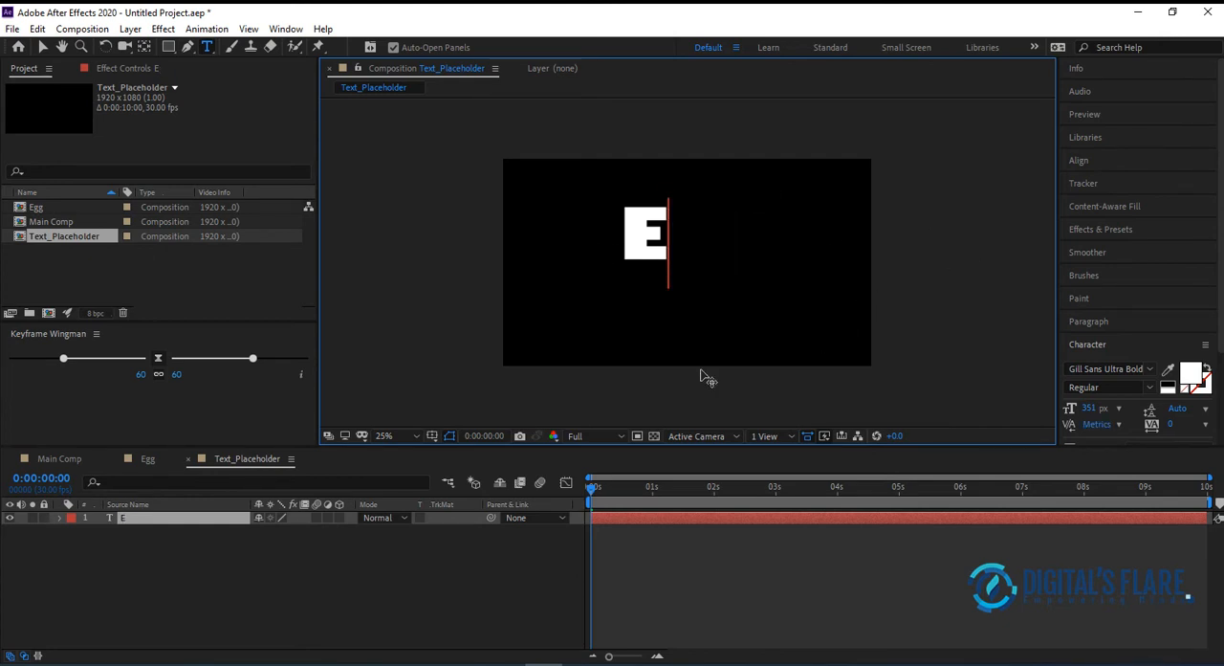
pyautogui.click(41, 47)
pyautogui.click(737, 280)
pyautogui.click(638, 240)
pyautogui.click(130, 523)
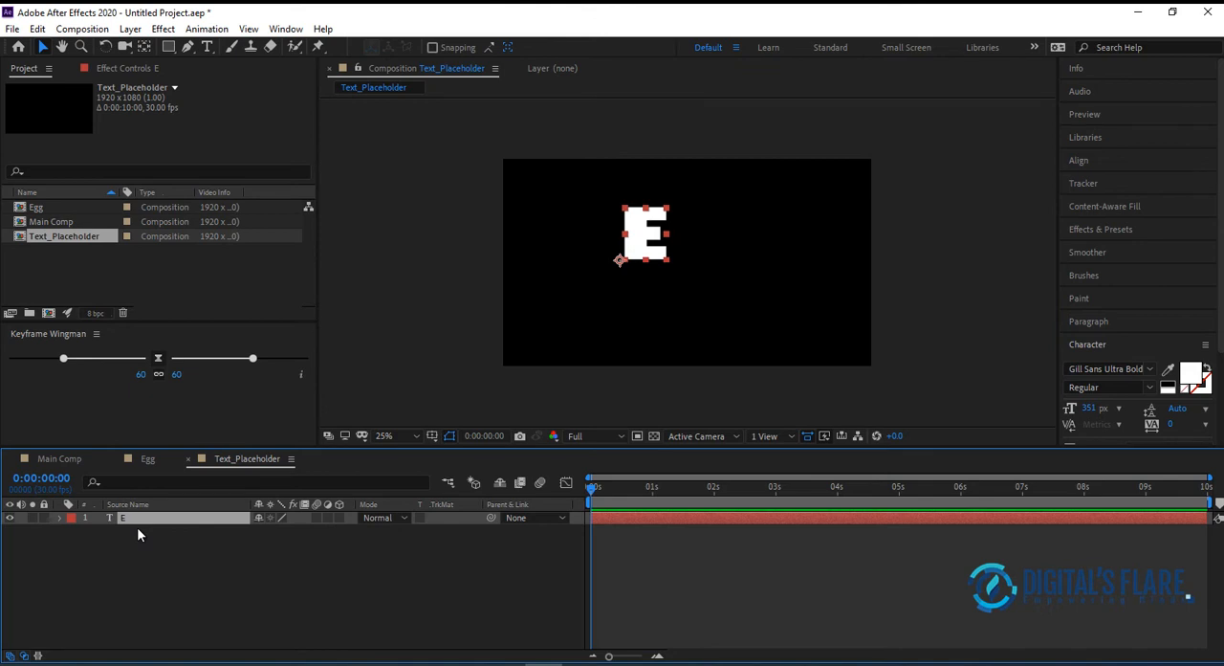
# Duplicate the "E" text layer and change the copy's text to a lowercase "g"
pyautogui.hotkey('ctrl', 'd')
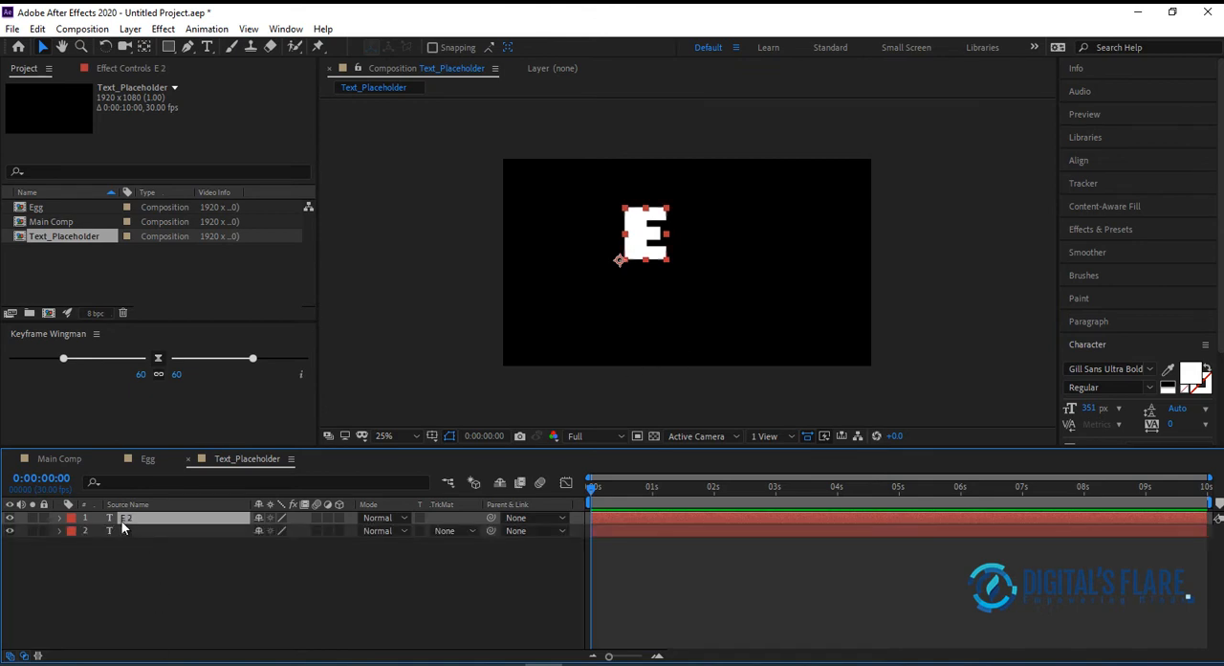
pyautogui.doubleClick(124, 519)
pyautogui.doubleClick(115, 517)
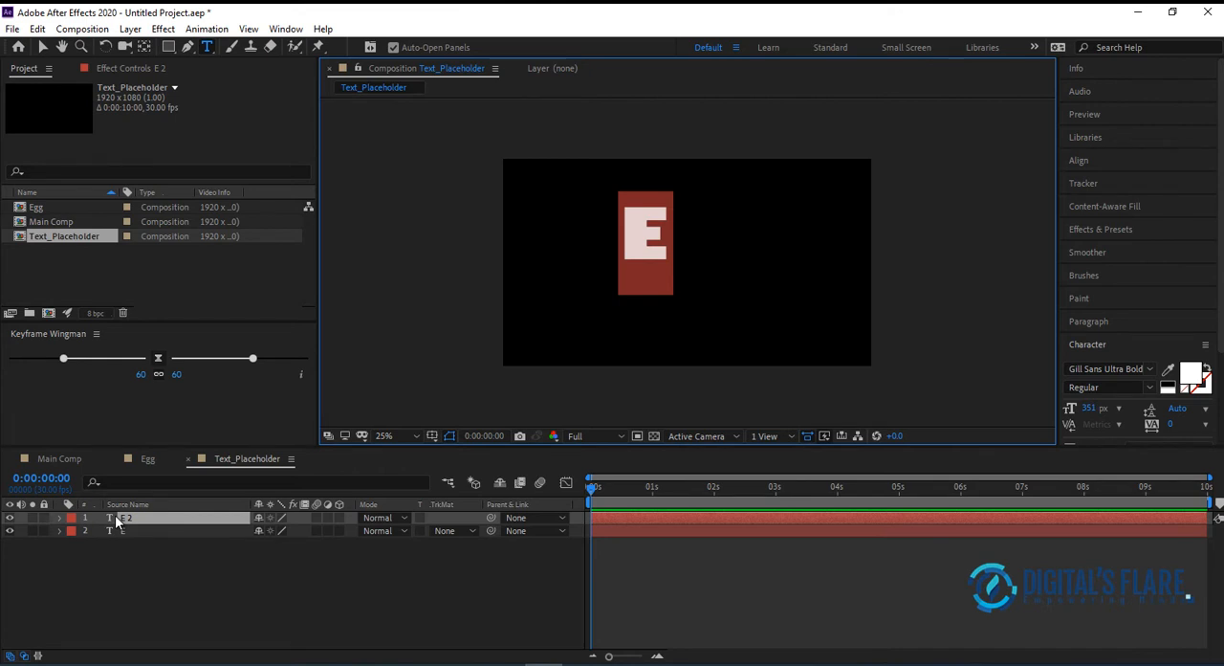
pyautogui.write('G')
pyautogui.press('BackSpace')
pyautogui.write('g')
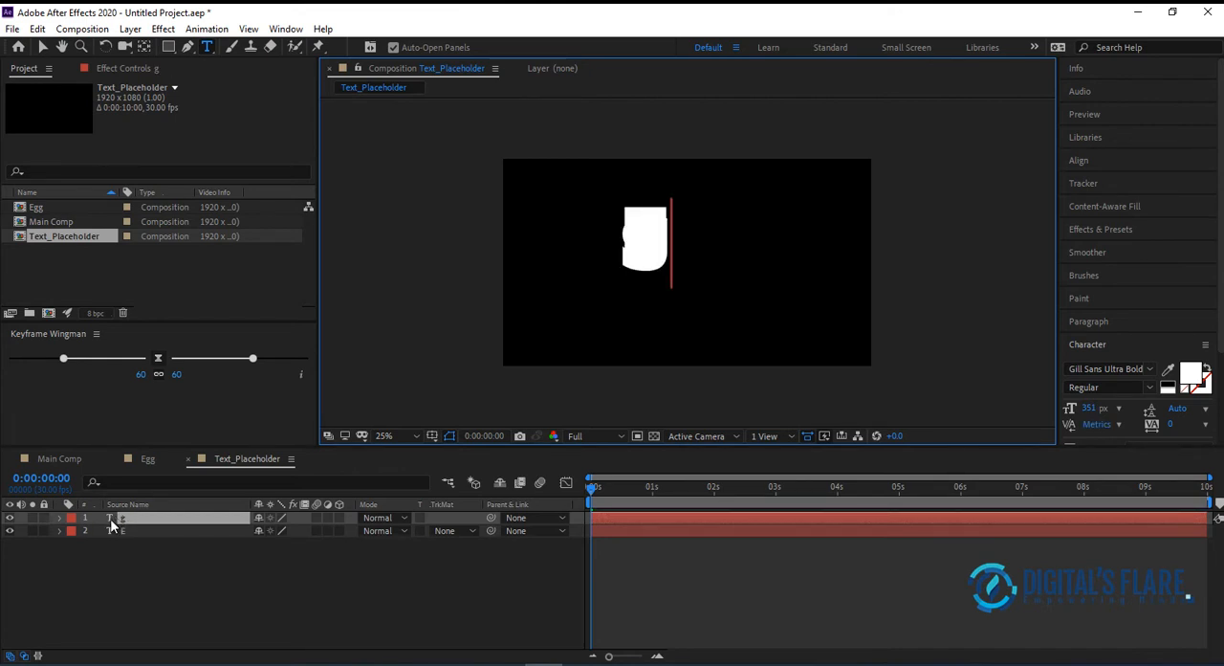
pyautogui.click(148, 547)
# Duplicate the "g" layer and arrange the three letters side by side near the frame's centre to spell "Egg"
pyautogui.keyDown('ctrl'); pyautogui.click(146, 518); pyautogui.keyUp('ctrl')
pyautogui.hotkey('ctrl', 'd')
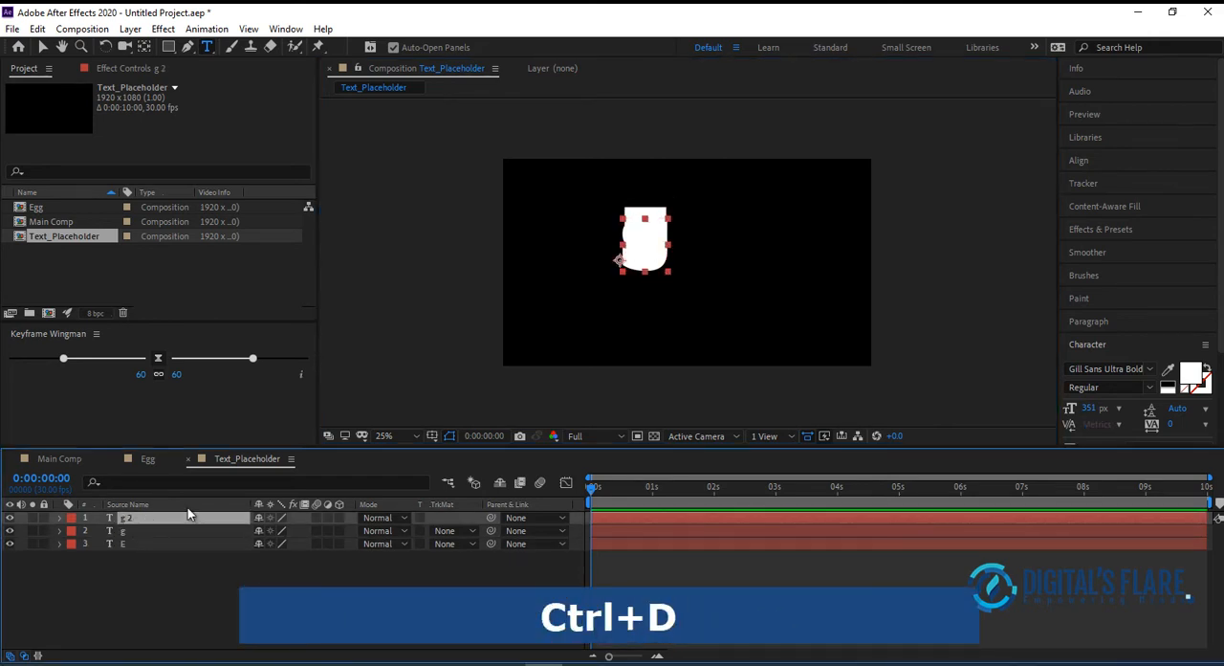
pyautogui.click(42, 47)
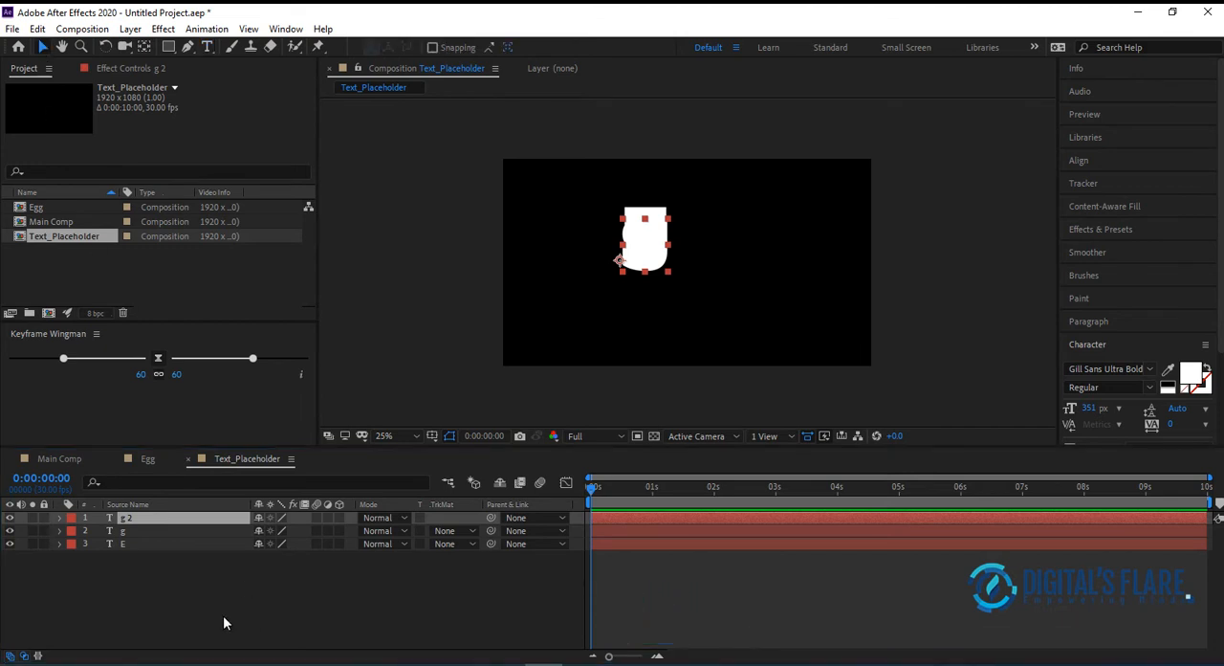
pyautogui.moveTo(648, 233); pyautogui.dragTo(737, 266)
pyautogui.moveTo(693, 251); pyautogui.dragTo(706, 254)
pyautogui.moveTo(612, 271); pyautogui.dragTo(614, 276)
# Align the vertical centres of all three letter layers to each other
pyautogui.moveTo(578, 224); pyautogui.dragTo(813, 292)
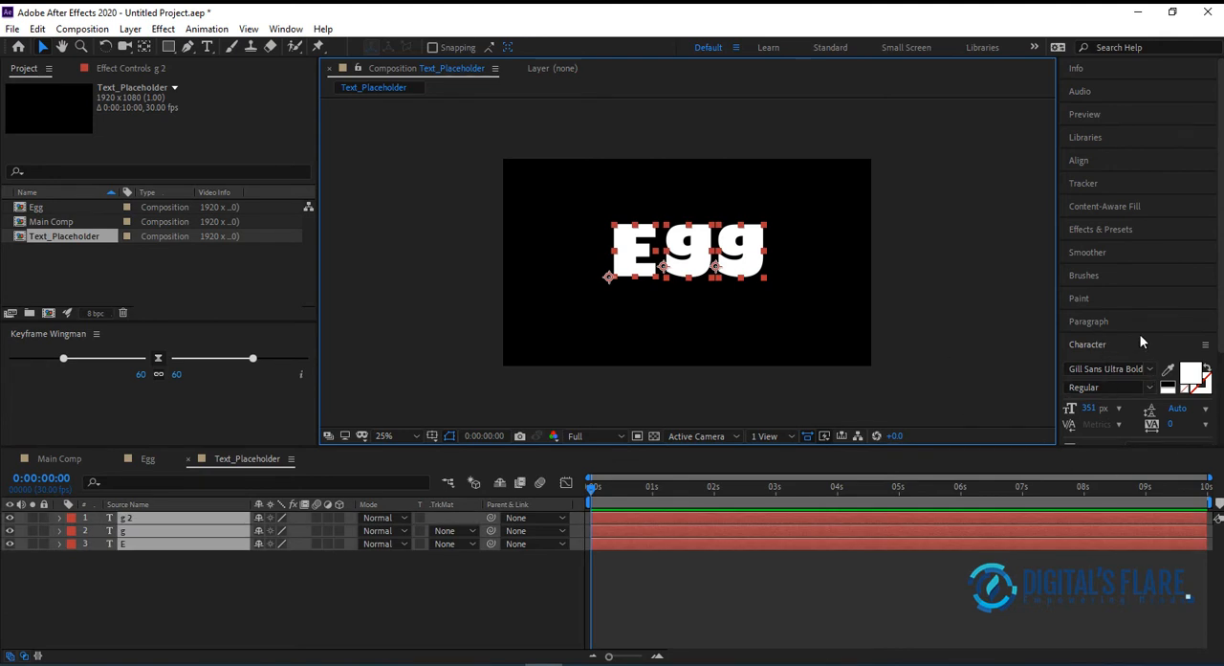
pyautogui.click(1095, 162)
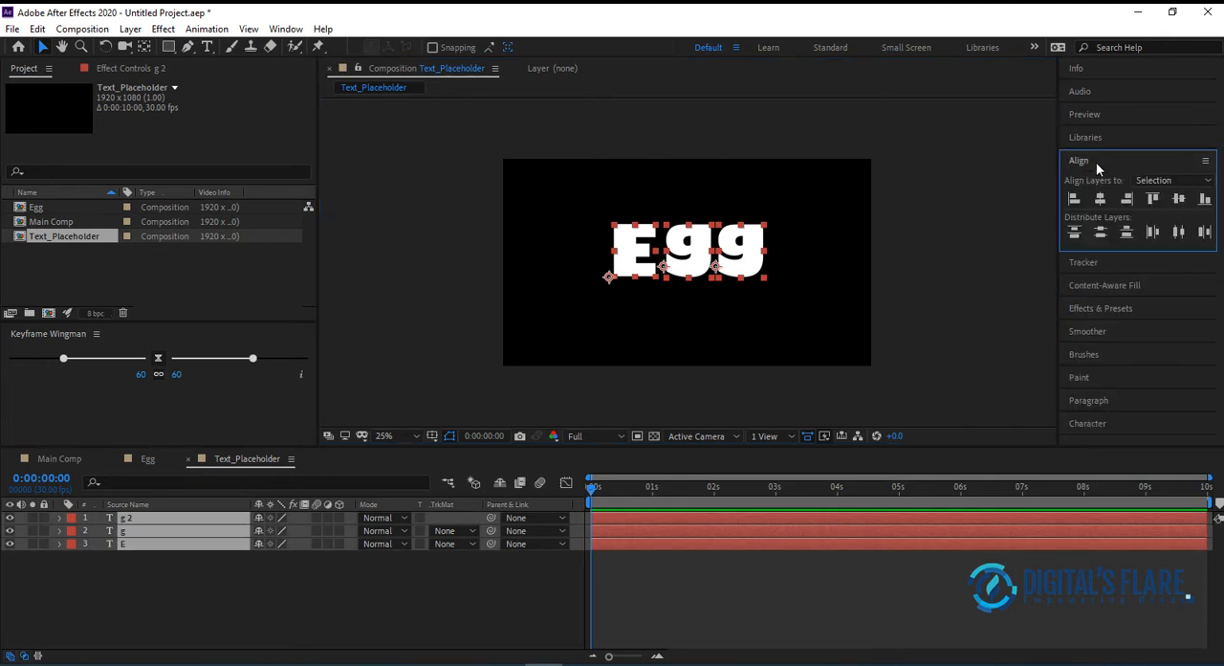
pyautogui.click(1179, 199)
pyautogui.click(806, 262)
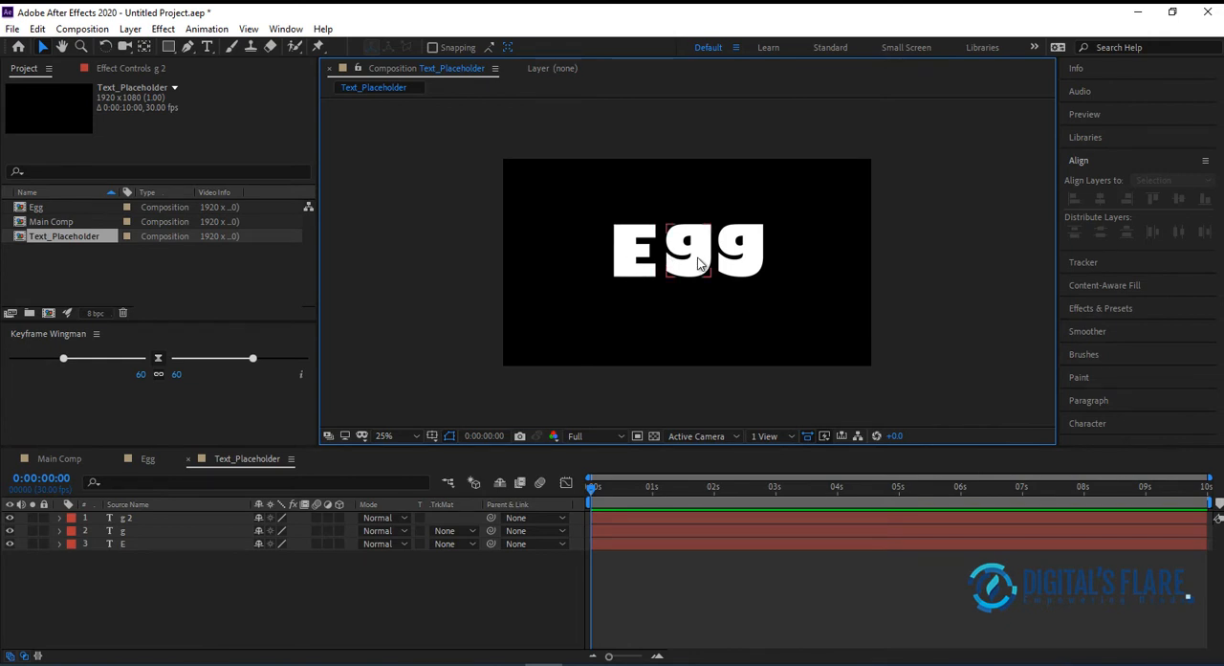
# Shift the two "g" letters slightly left to even out the letter spacing in "Egg"
pyautogui.click(696, 260)
pyautogui.click(798, 293)
pyautogui.click(696, 256)
pyautogui.click(742, 258)
pyautogui.click(780, 287)
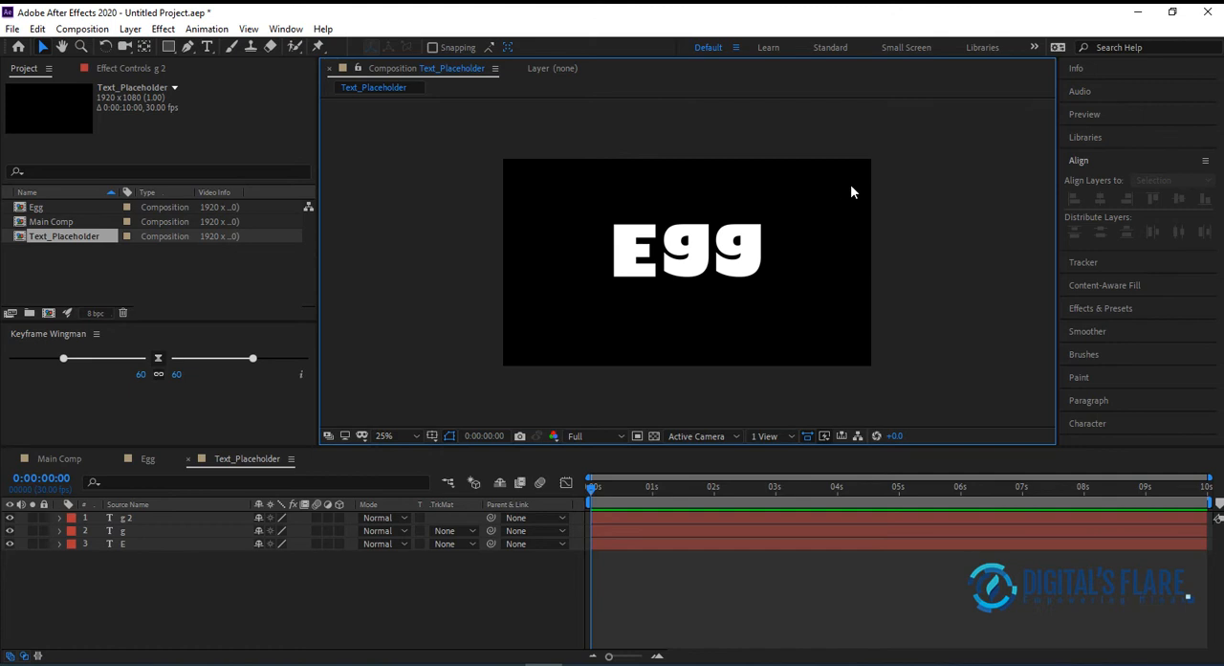
# Change the fill colour of the middle "g" to a golden yellow
pyautogui.click(708, 271)
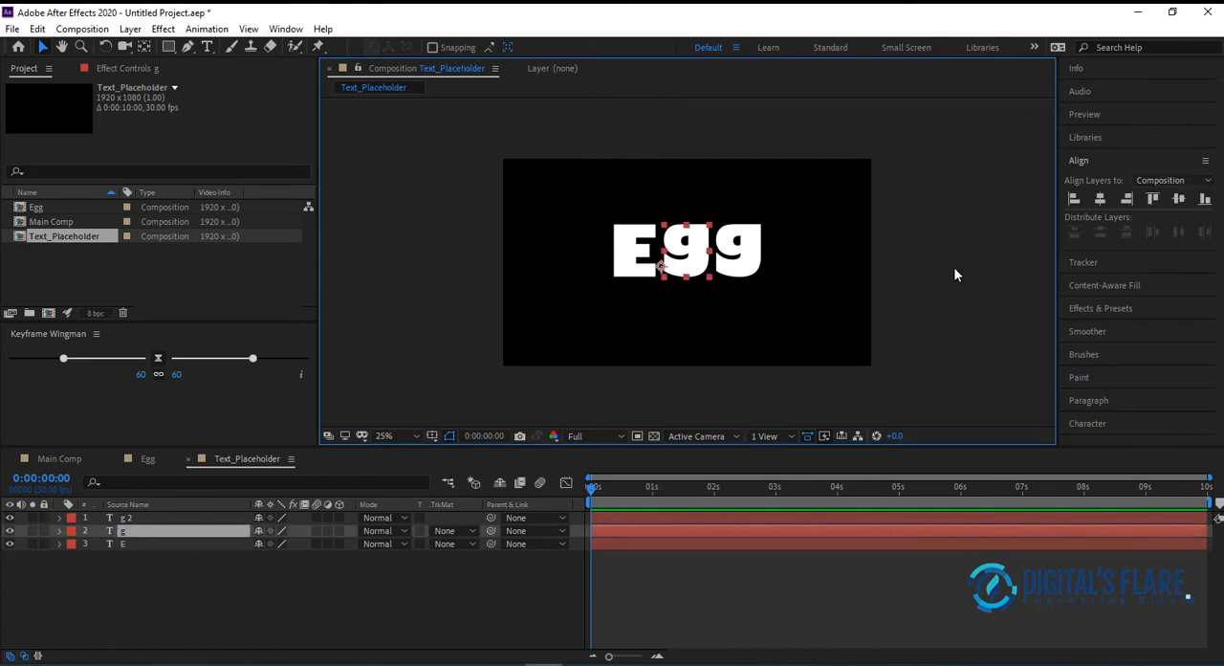
pyautogui.click(1098, 421)
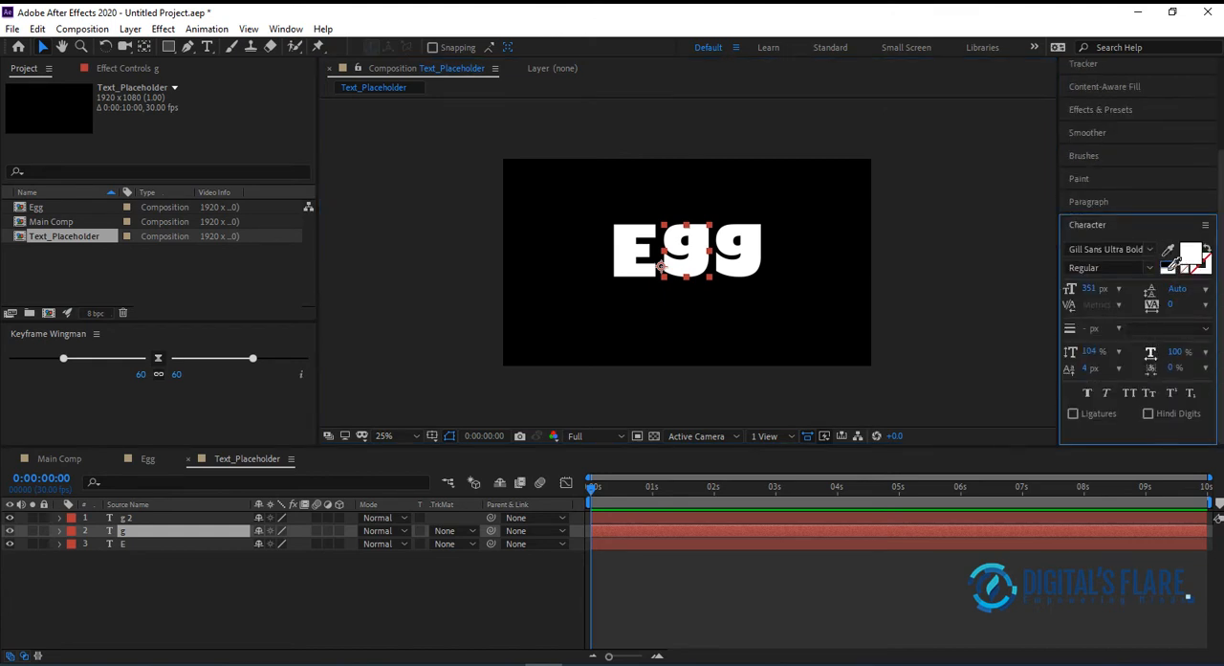
pyautogui.click(1167, 271)
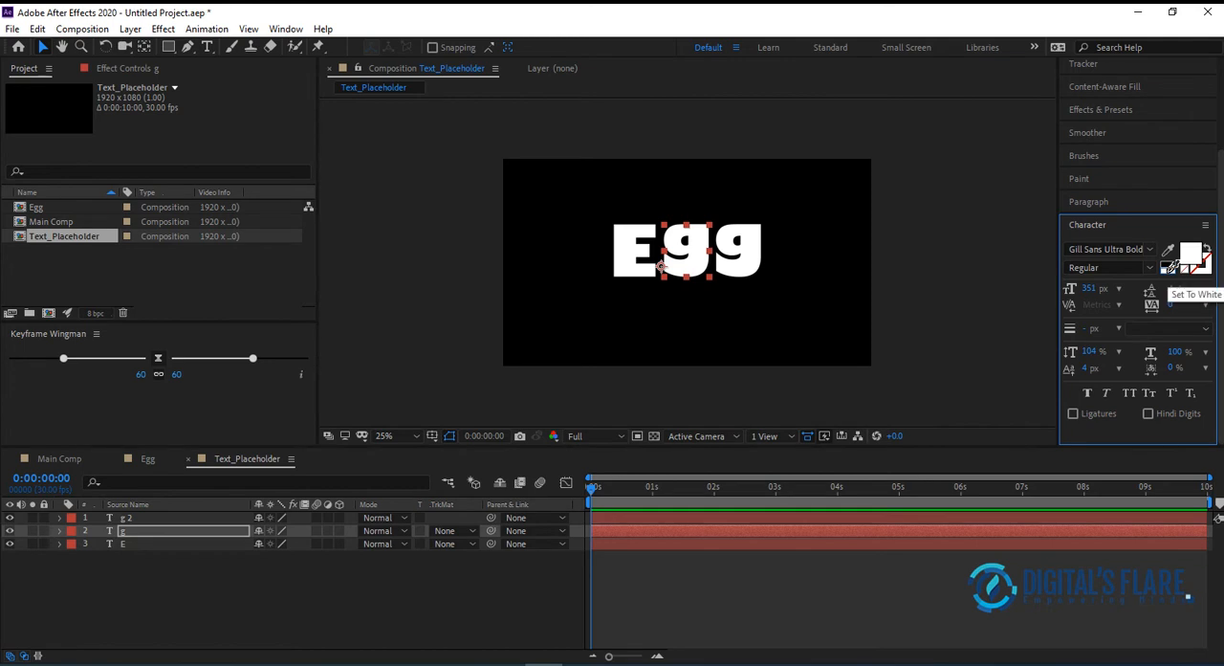
pyautogui.click(1188, 254)
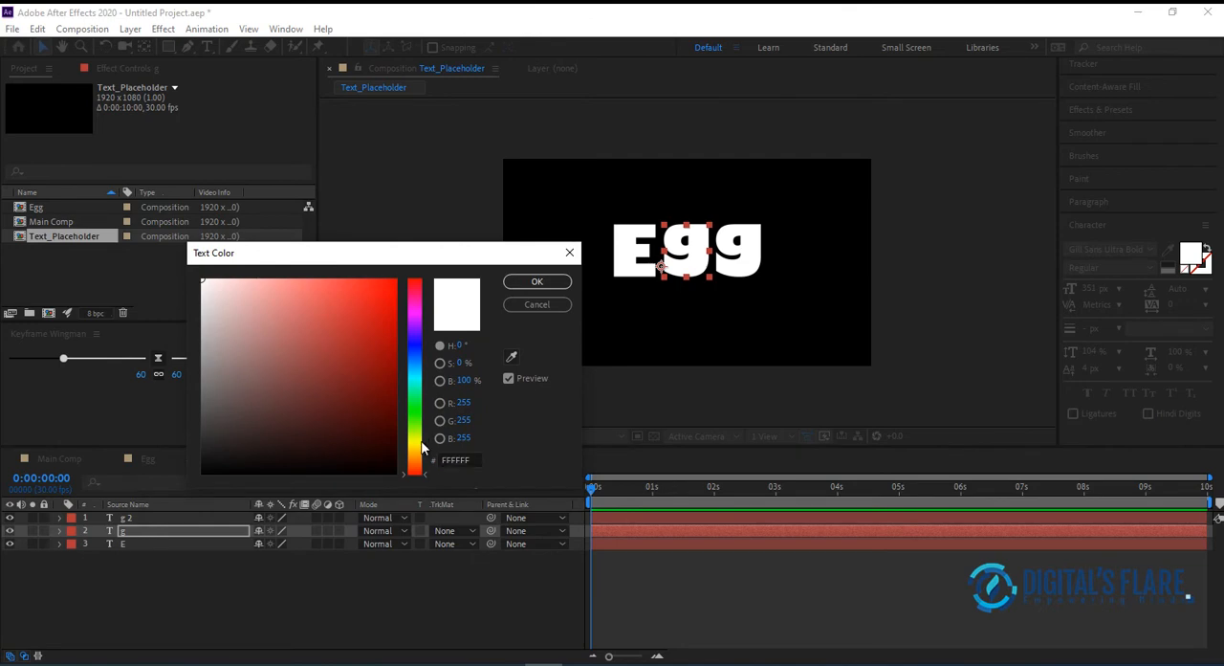
pyautogui.click(422, 443)
pyautogui.click(423, 454)
pyautogui.click(393, 280)
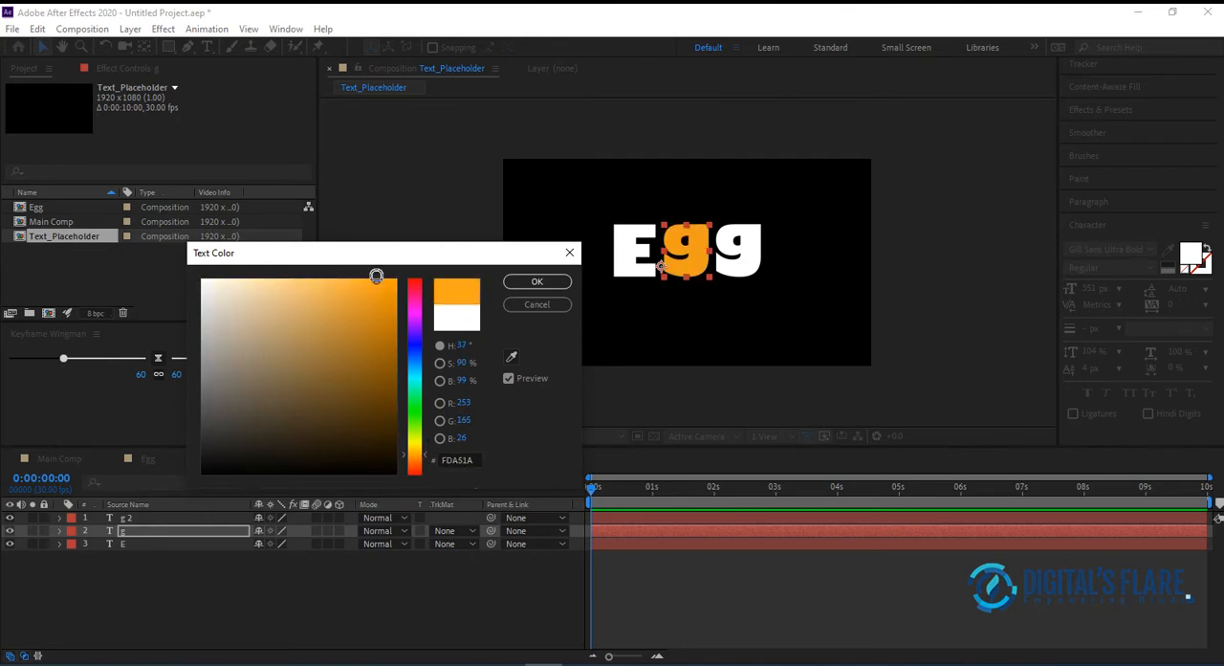
pyautogui.moveTo(377, 306); pyautogui.dragTo(375, 280)
pyautogui.click(427, 456)
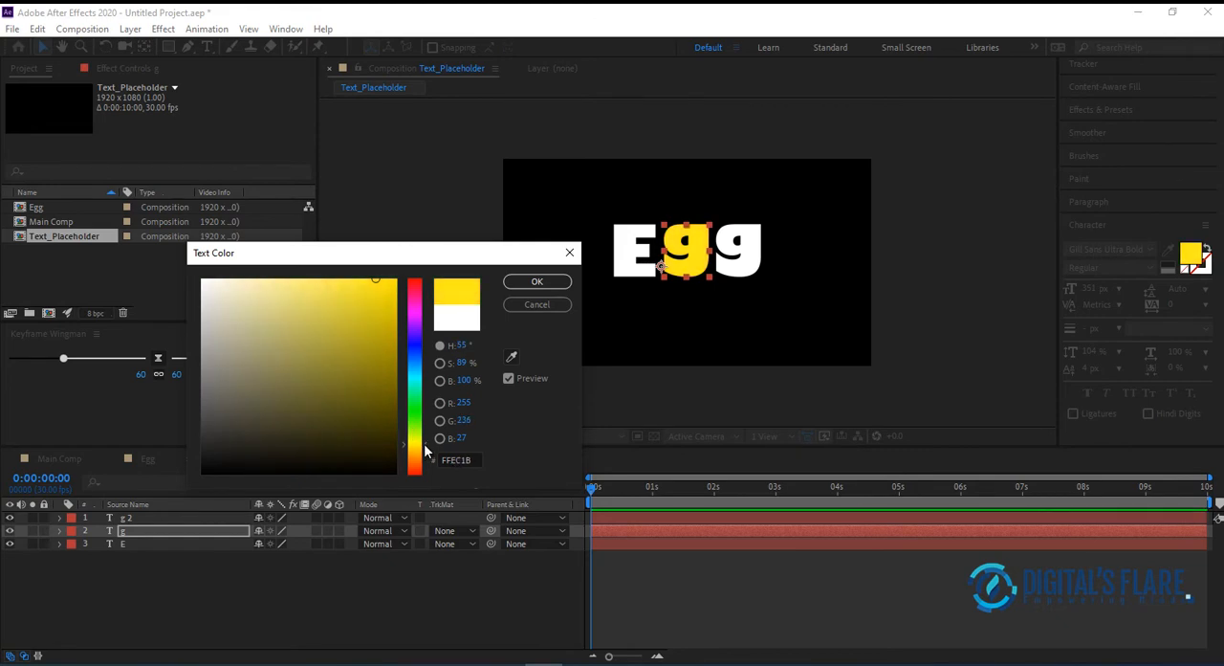
pyautogui.click(537, 281)
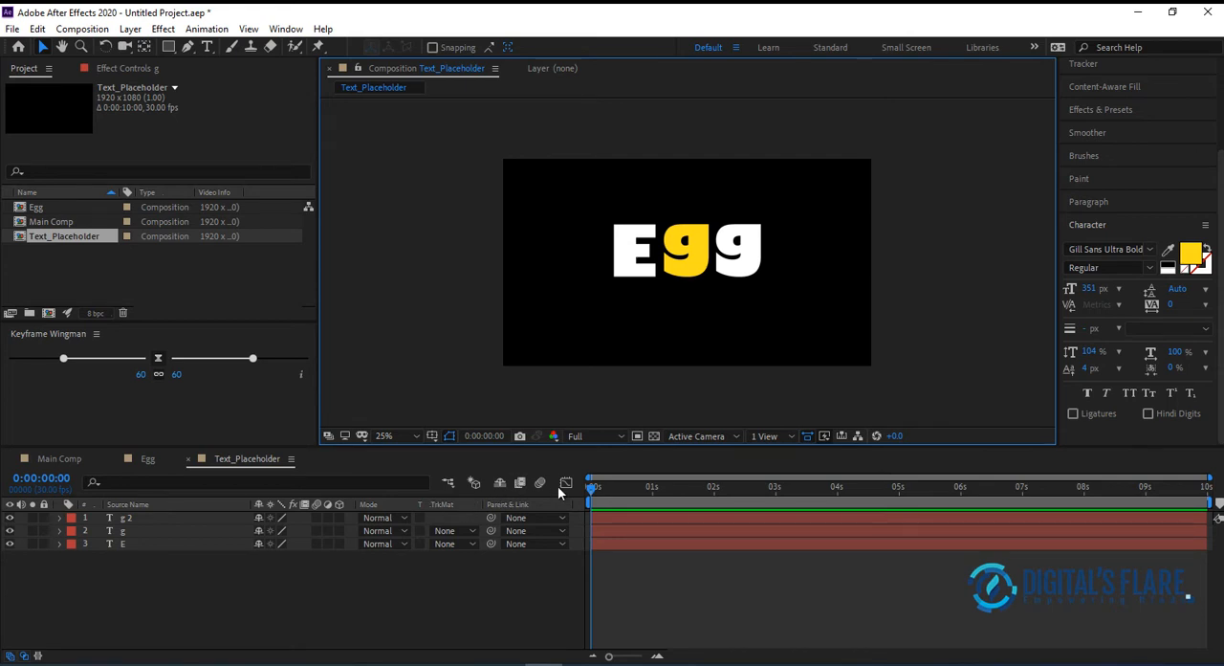
# Keyframe the Position of all three letter layers at 2 seconds, and at 3 seconds move them straight down to the frame's lower edge
pyautogui.moveTo(594, 486); pyautogui.dragTo(719, 518)
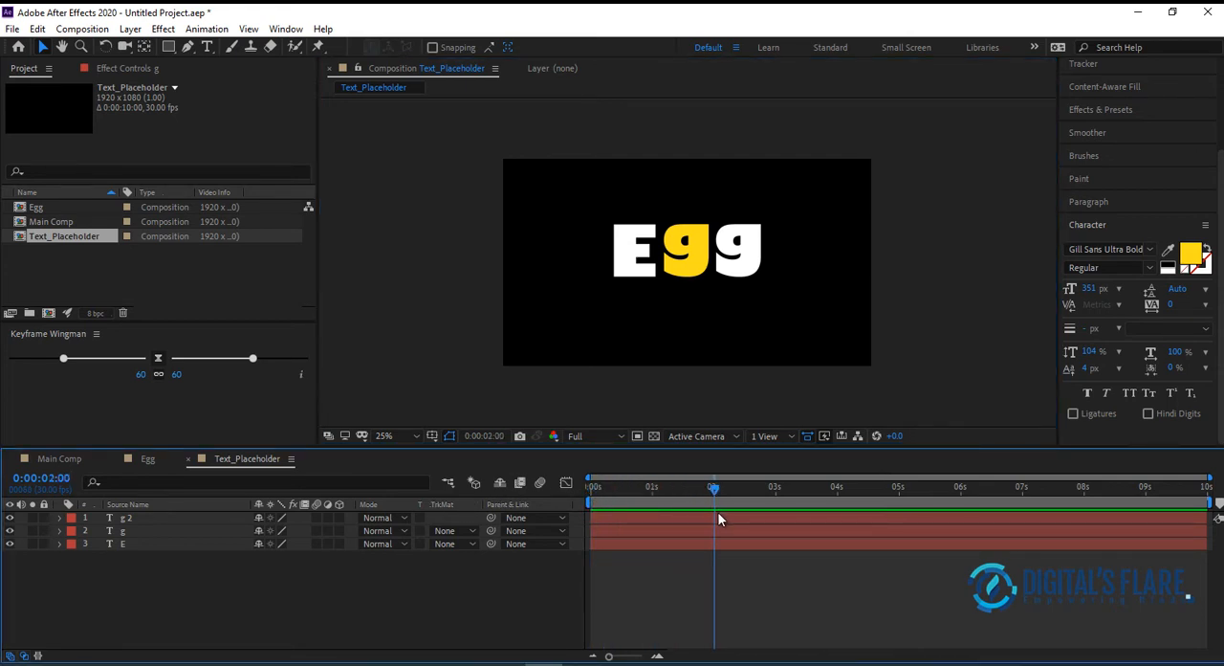
pyautogui.moveTo(84, 605); pyautogui.dragTo(169, 511)
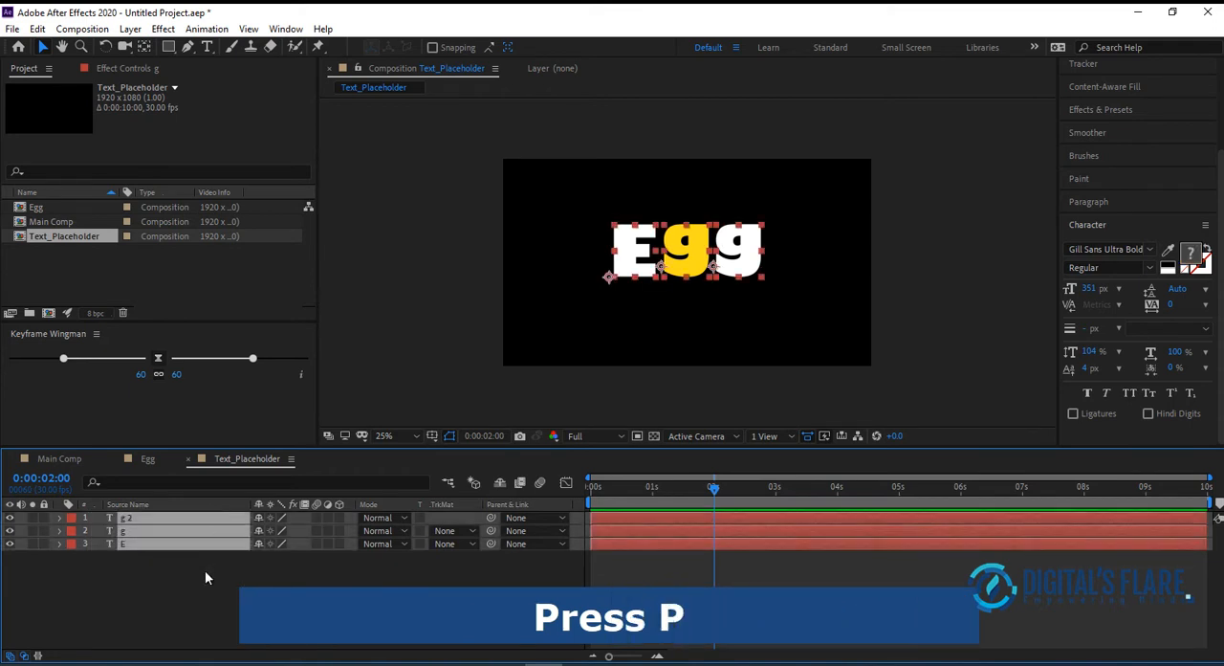
pyautogui.press('p')
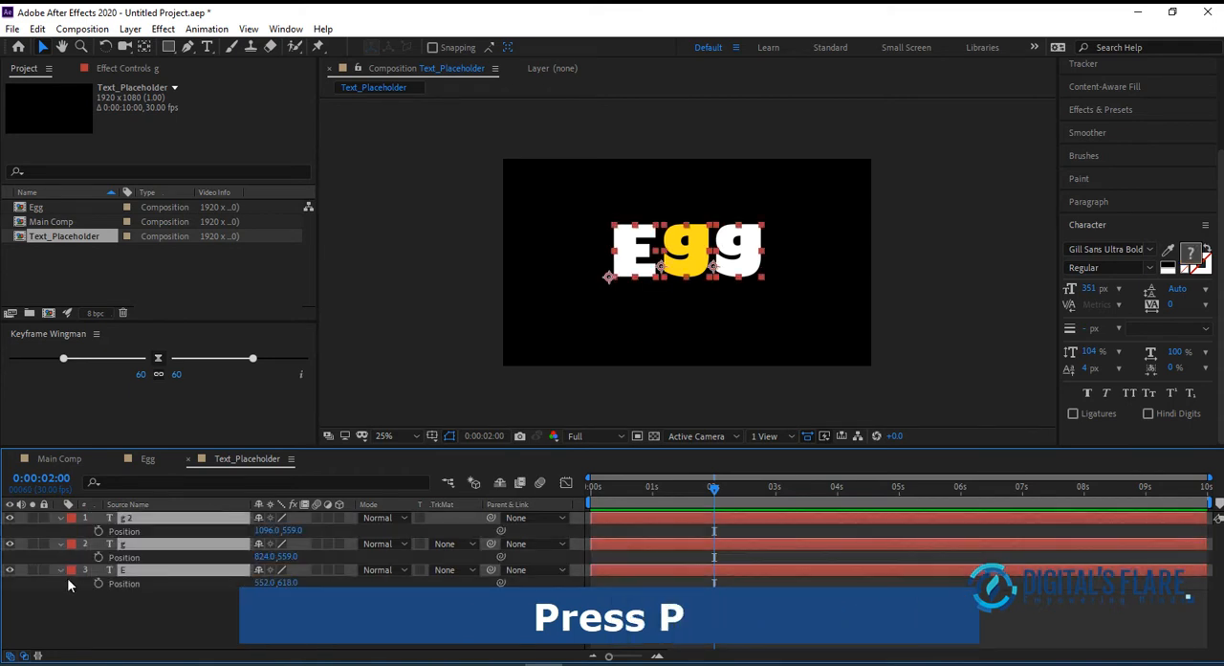
pyautogui.click(99, 530)
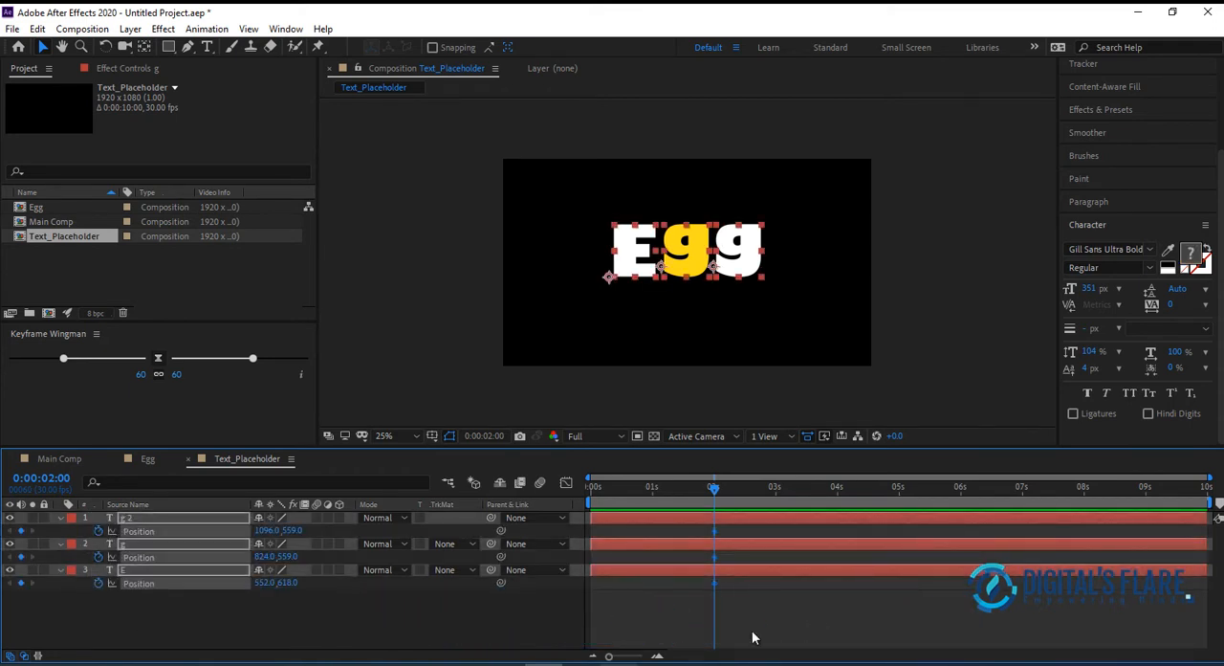
pyautogui.moveTo(718, 488); pyautogui.dragTo(774, 494)
pyautogui.moveTo(690, 254); pyautogui.dragTo(690, 342)
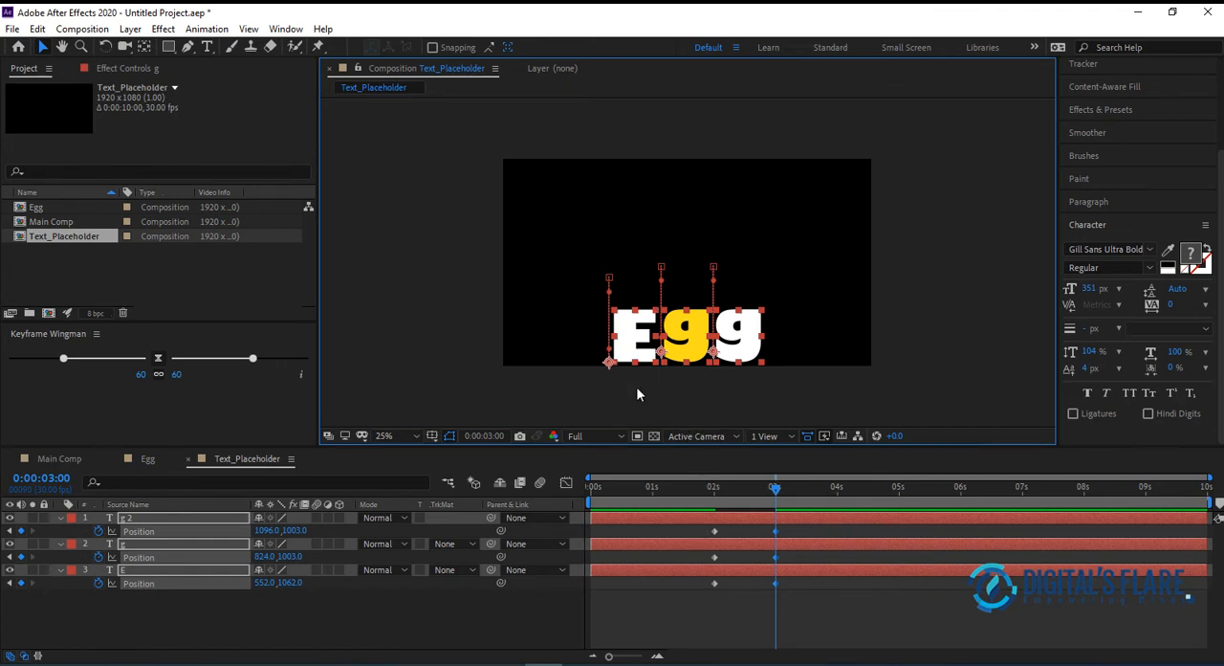
# Show the Rotation property of all three letter layers and set rotation keyframes at 2 seconds
pyautogui.moveTo(699, 487)
pyautogui.mouseDown()
pyautogui.moveTo(775, 488)
pyautogui.moveTo(714, 488)
pyautogui.mouseUp()
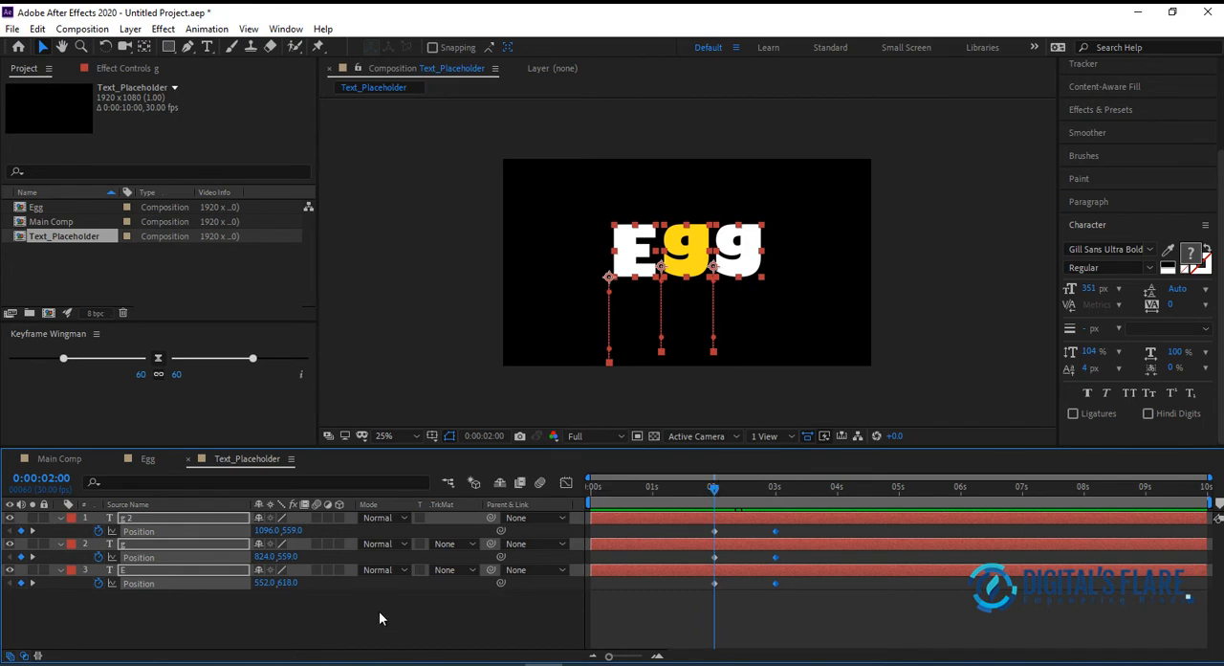
pyautogui.click(298, 628)
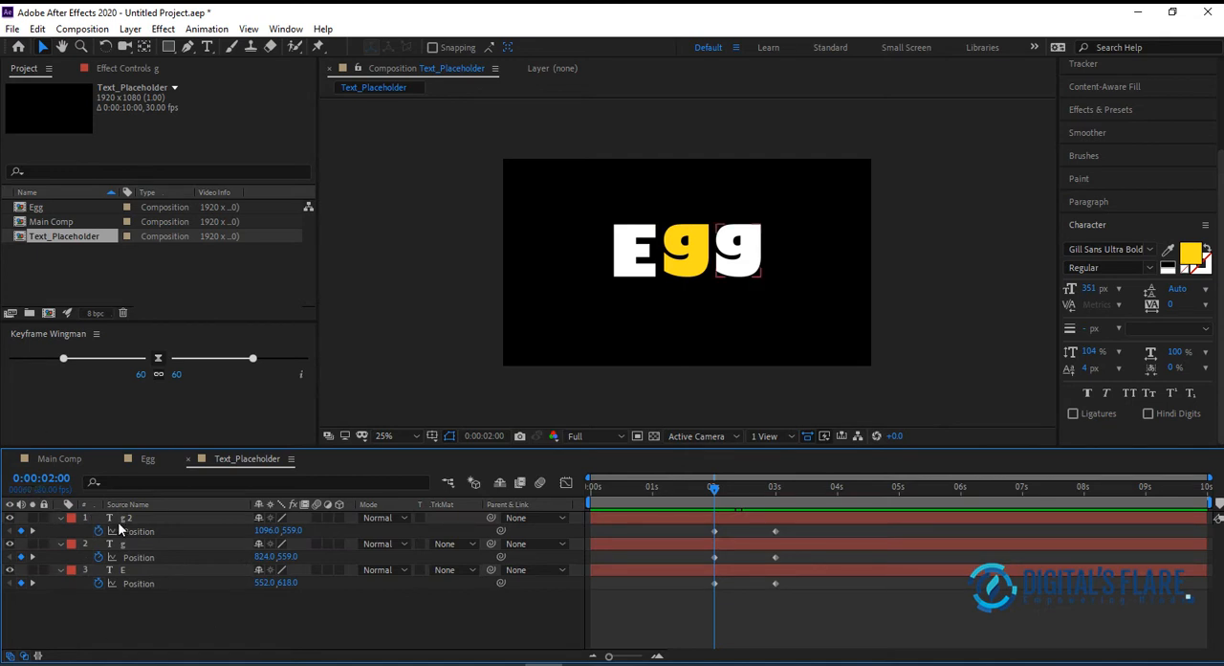
pyautogui.hotkey('shift', 'r')
pyautogui.moveTo(146, 610); pyautogui.dragTo(236, 478)
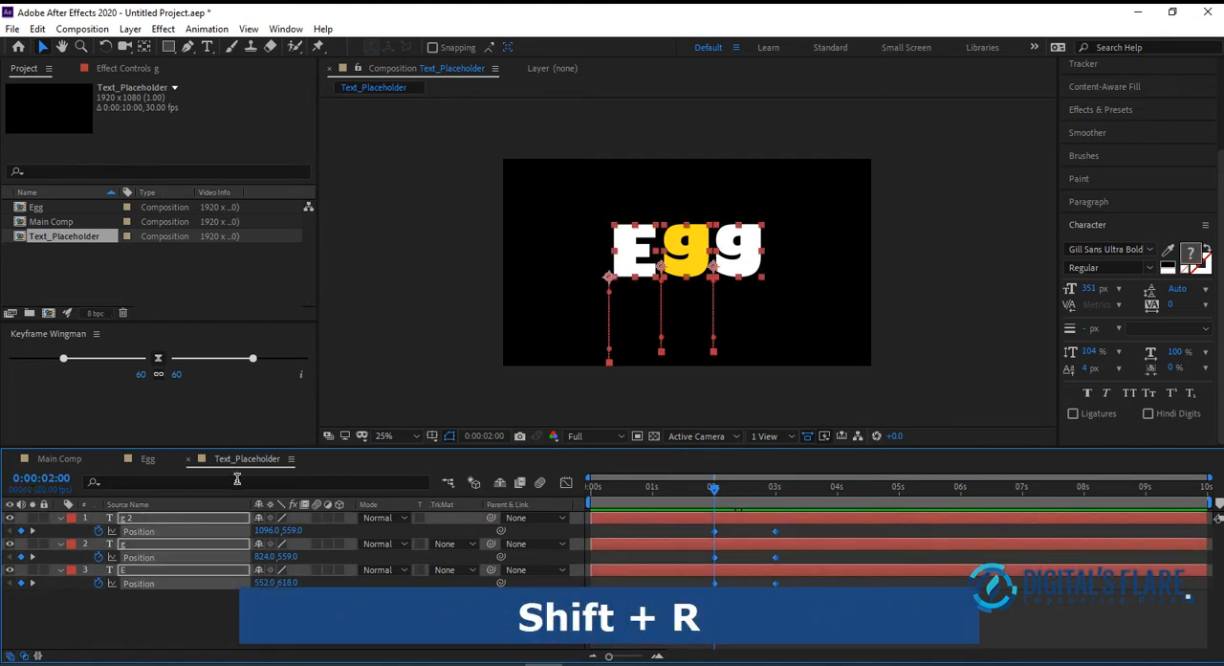
pyautogui.hotkey('shift', 'r')
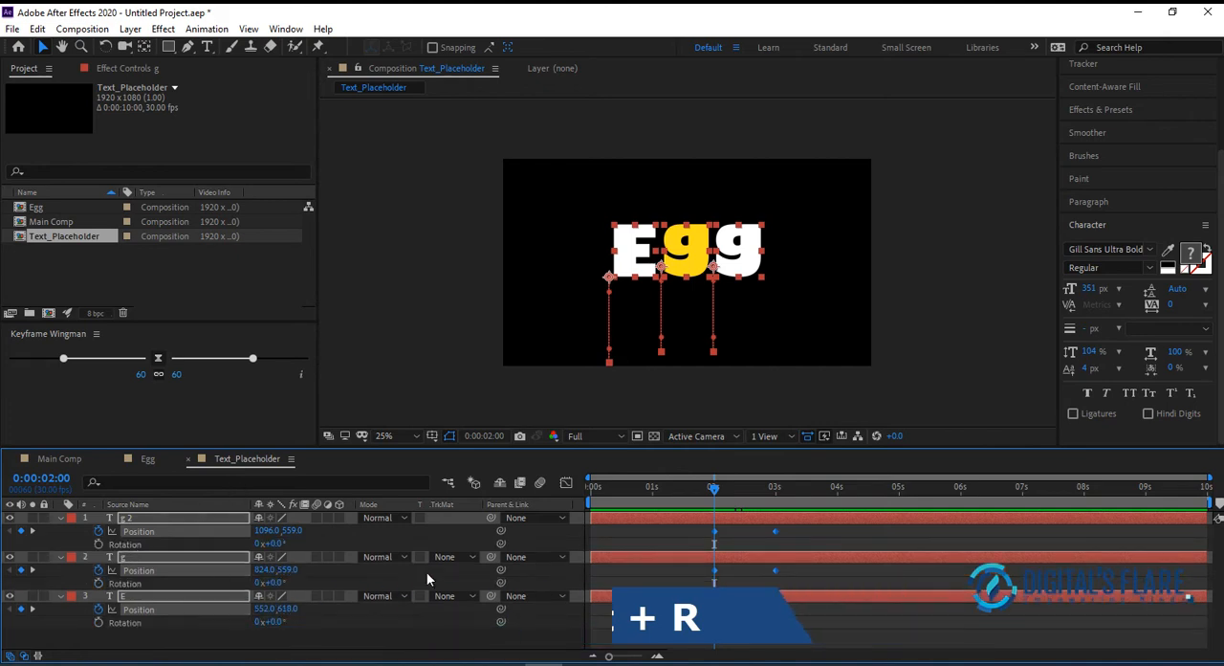
pyautogui.click(98, 543)
# At 3 seconds, rotate the last "g" to -13° and the "E" to 11°, and preview the animation
pyautogui.moveTo(720, 489); pyautogui.dragTo(775, 493)
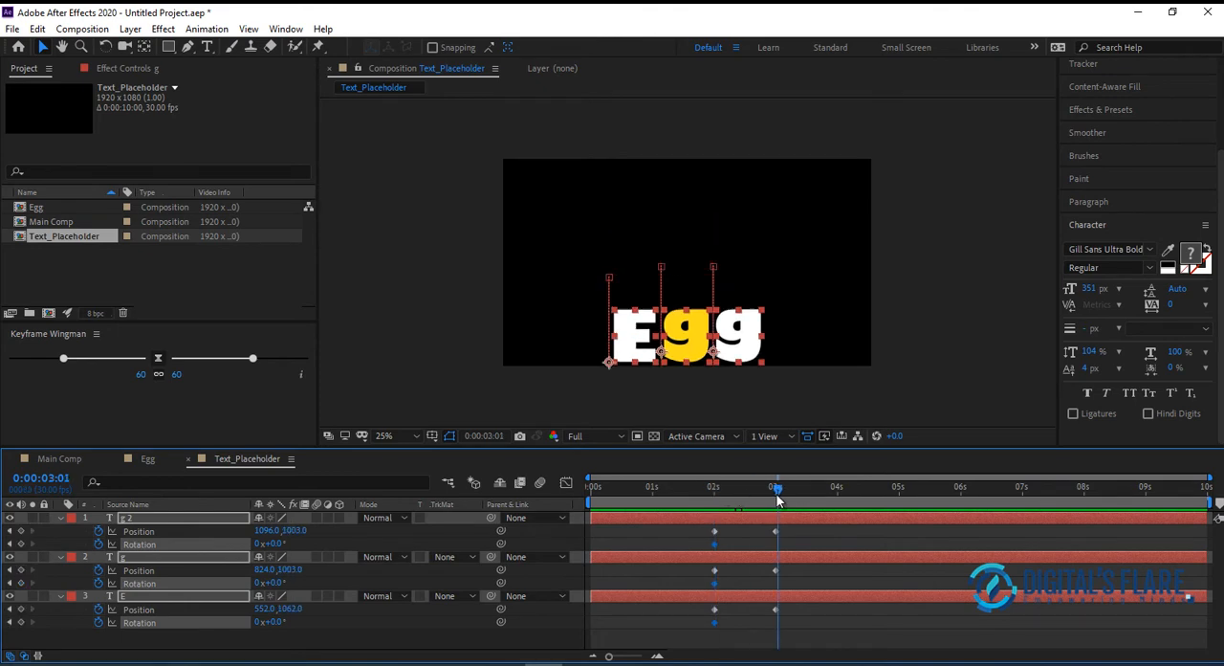
pyautogui.click(433, 349)
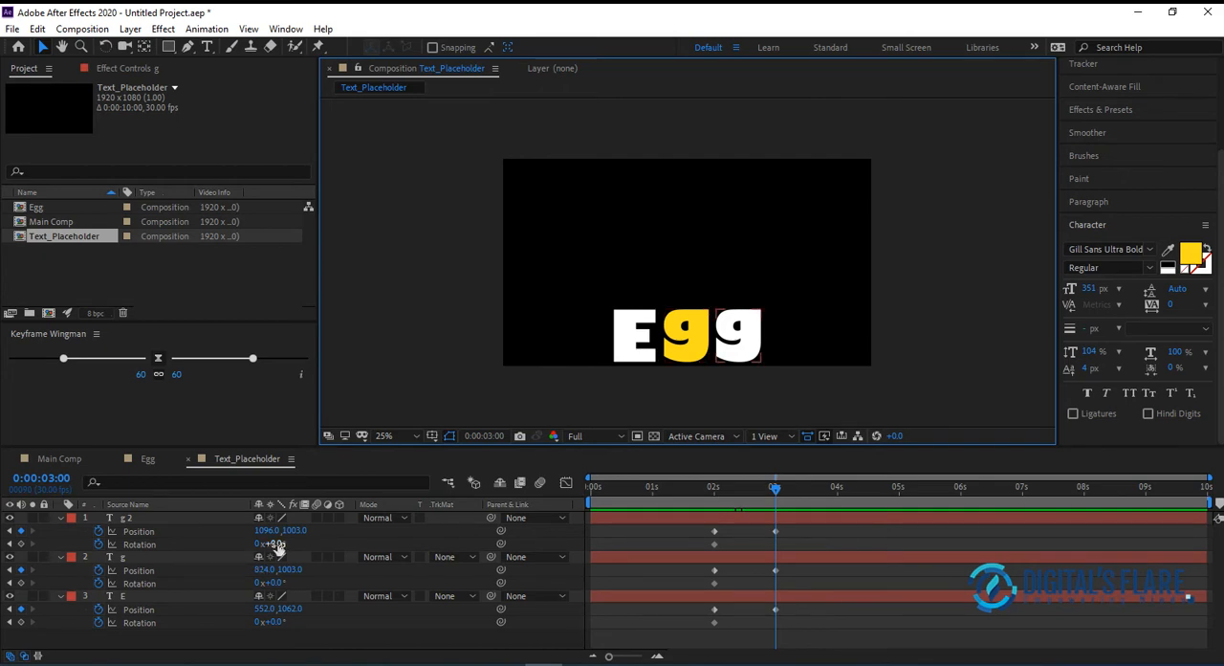
pyautogui.moveTo(282, 543); pyautogui.dragTo(253, 541)
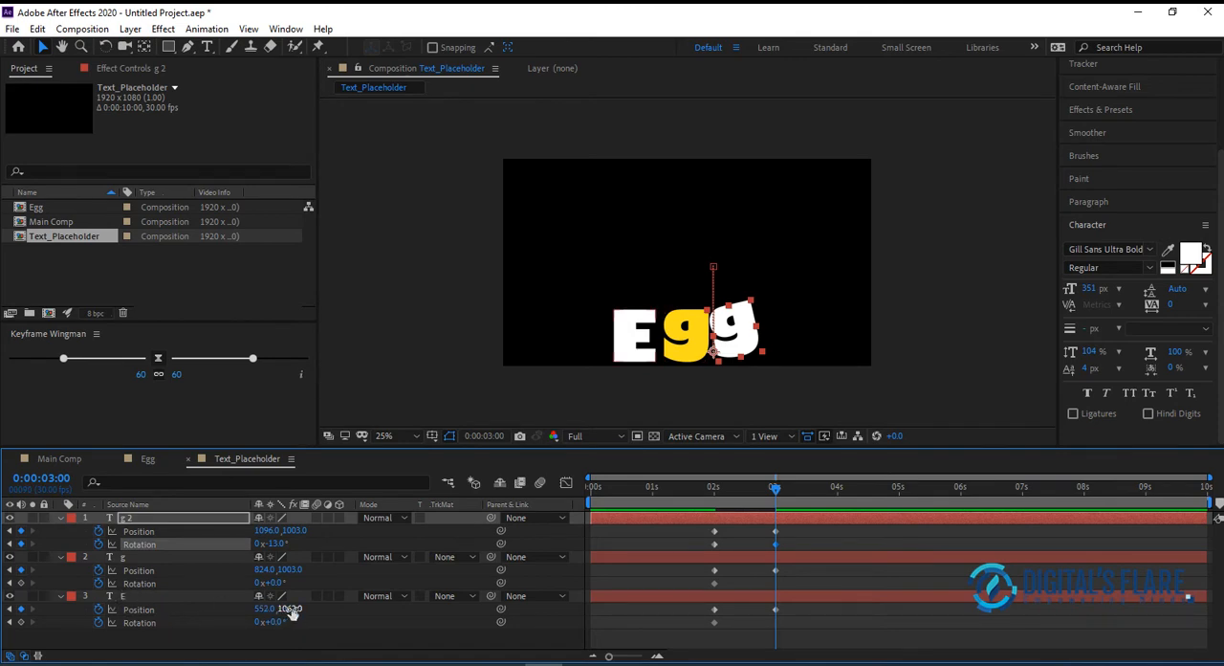
pyautogui.moveTo(279, 621); pyautogui.dragTo(288, 623)
pyautogui.click(691, 495)
pyautogui.press('space')
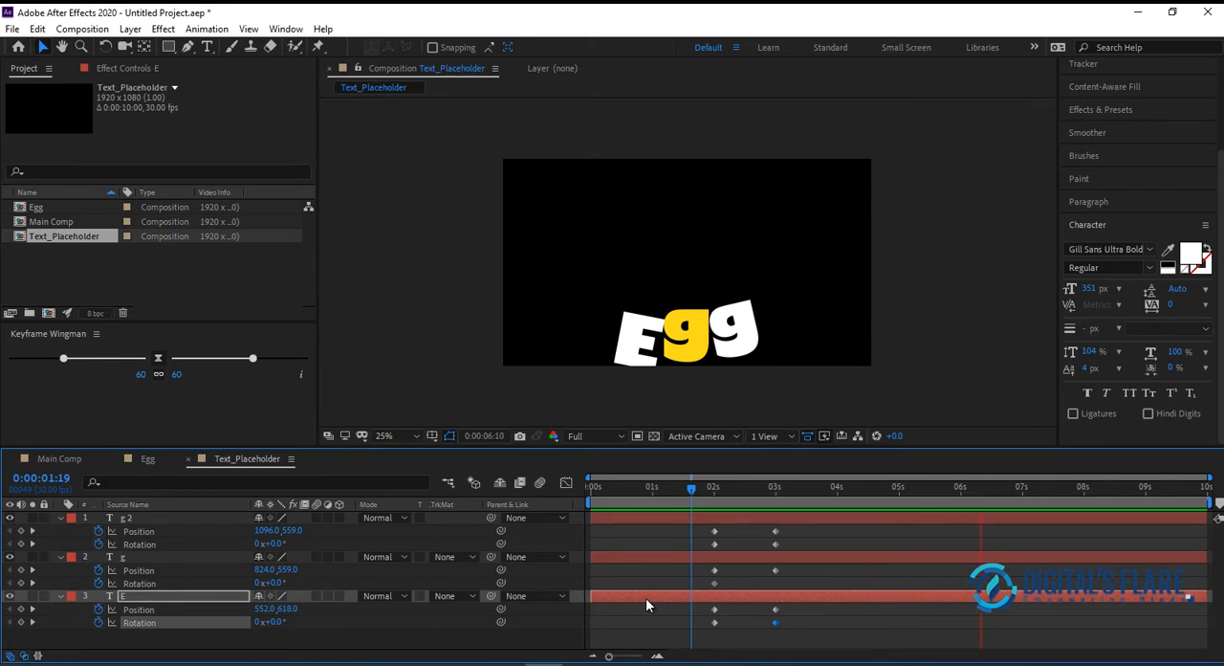
# At 3 seconds, set the rotation of the "E" to 15° and of the last "g" to -15°, and play back the animation
pyautogui.click(710, 490)
pyautogui.moveTo(711, 487); pyautogui.dragTo(777, 480)
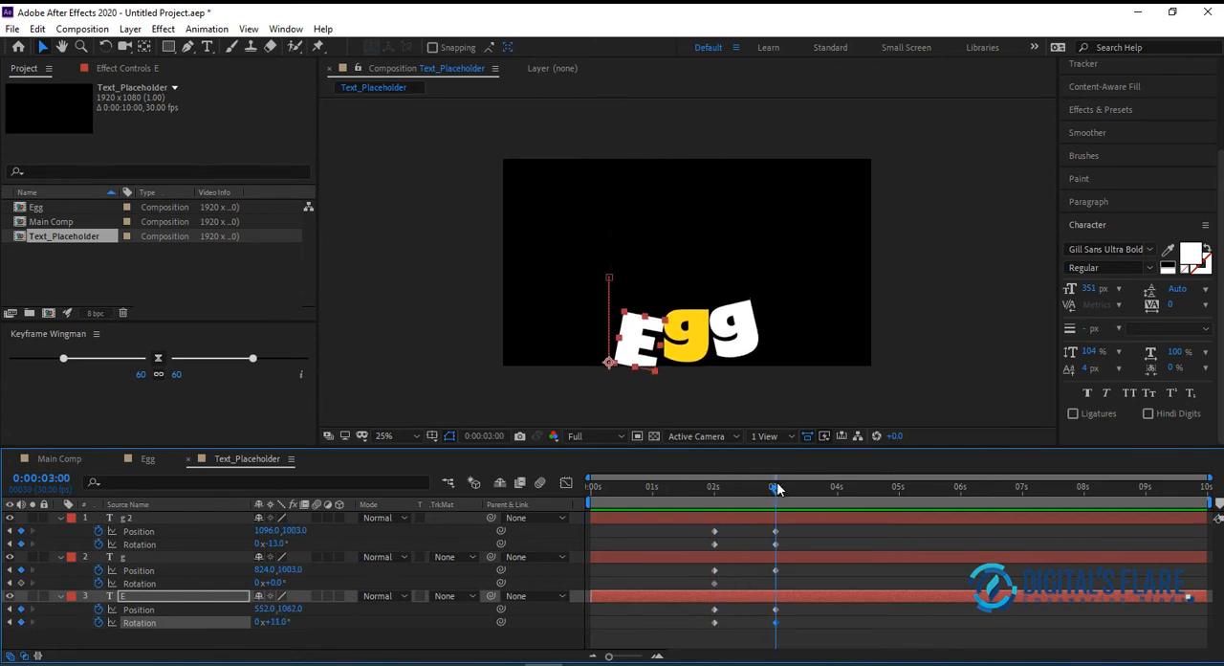
pyautogui.moveTo(276, 622); pyautogui.dragTo(282, 621)
pyautogui.click(284, 622)
pyautogui.click(276, 544)
pyautogui.click(274, 544)
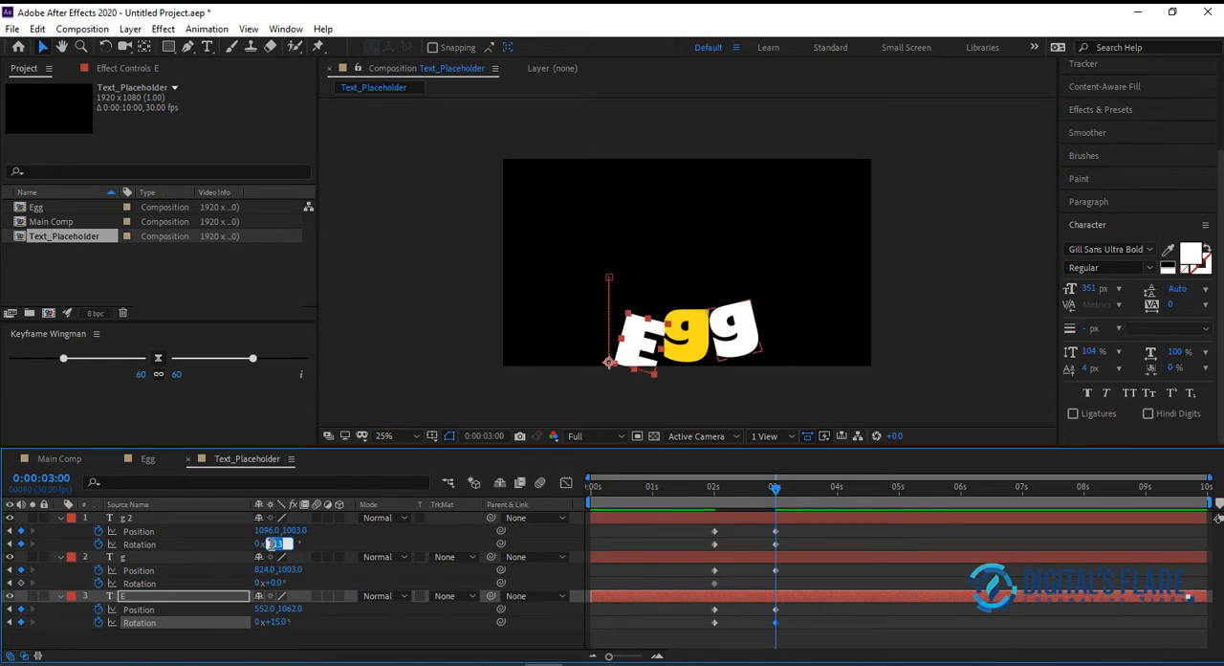
pyautogui.write('-1')
pyautogui.doubleClick(279, 544)
pyautogui.press('Return')
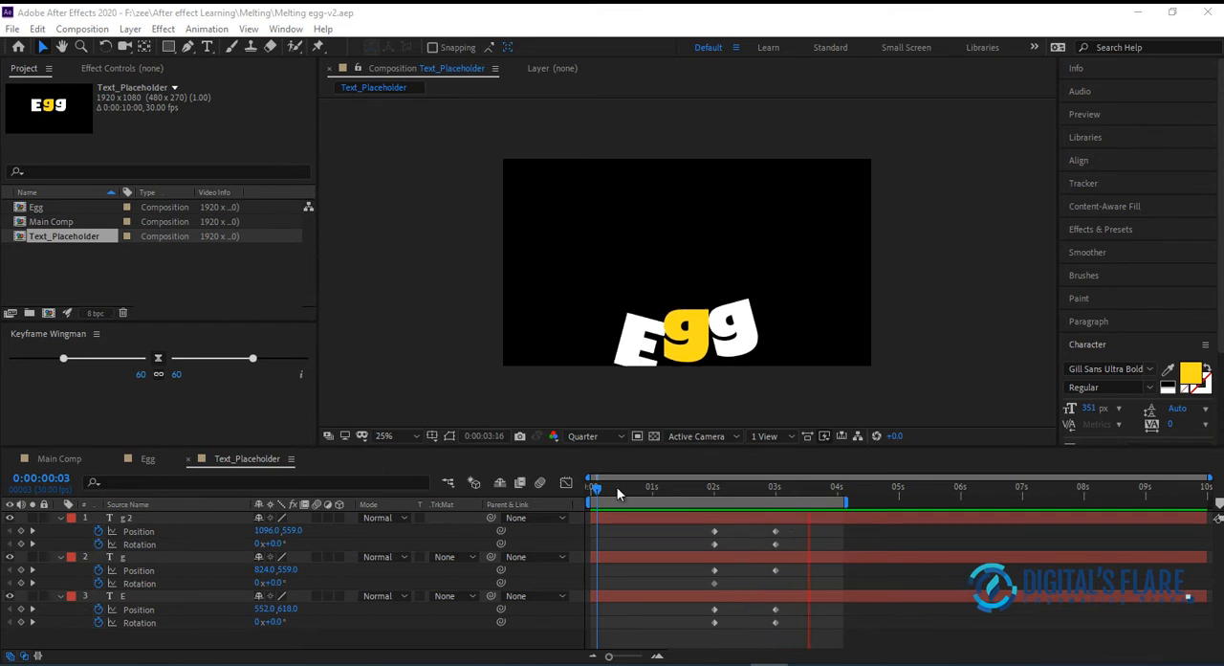
pyautogui.press('space')
pyautogui.press('space')
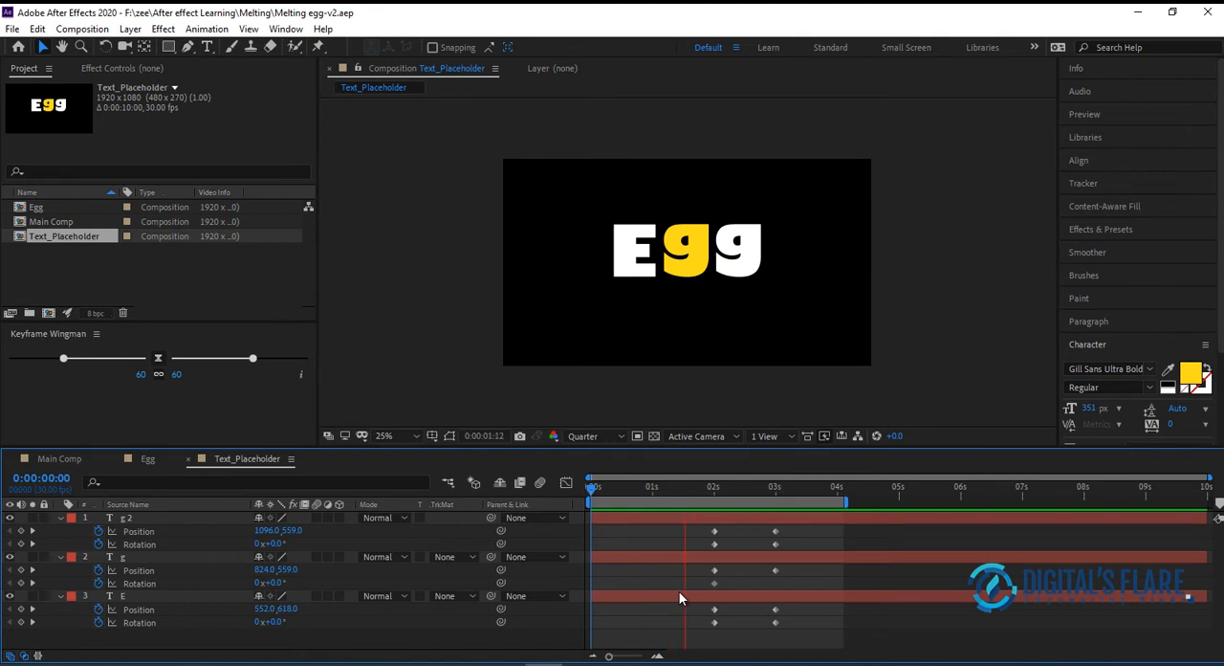
# Go to 0:00:01:10 and collapse the properties of the three letter layers
pyautogui.click(728, 488)
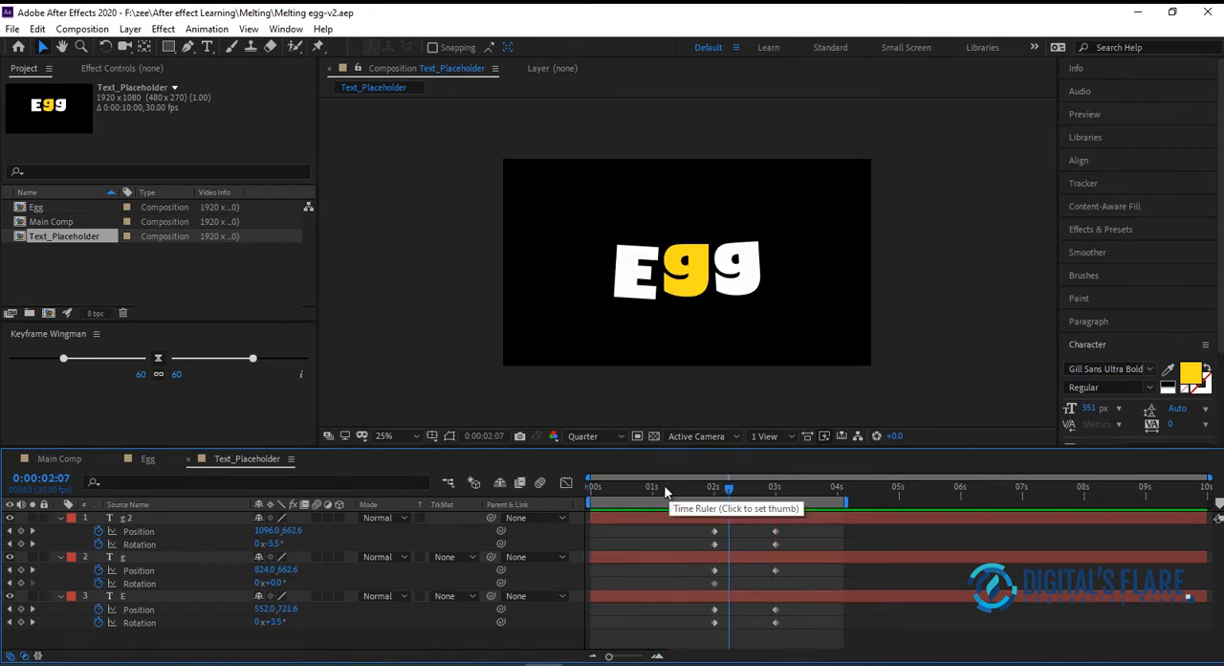
pyautogui.moveTo(729, 486); pyautogui.dragTo(673, 504)
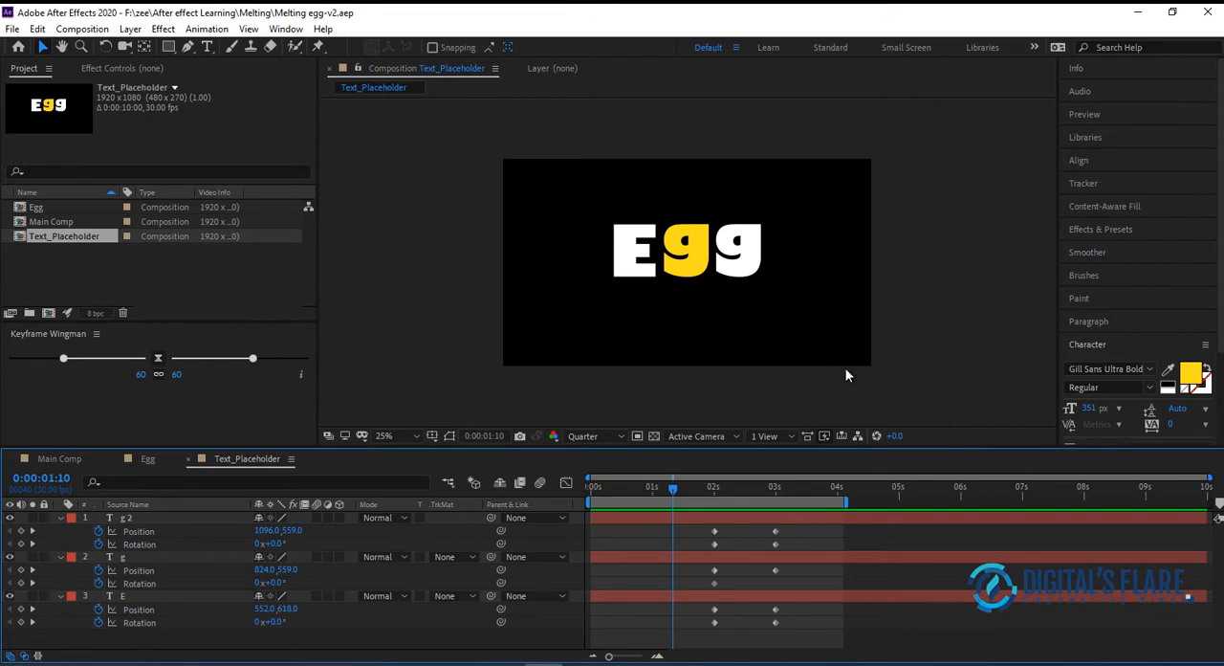
pyautogui.click(59, 518)
pyautogui.click(58, 531)
pyautogui.click(59, 543)
# Draw an orange rectangle spanning the frame's full width from just below the letters to the lower edge, with its anchor point centred
pyautogui.click(169, 47)
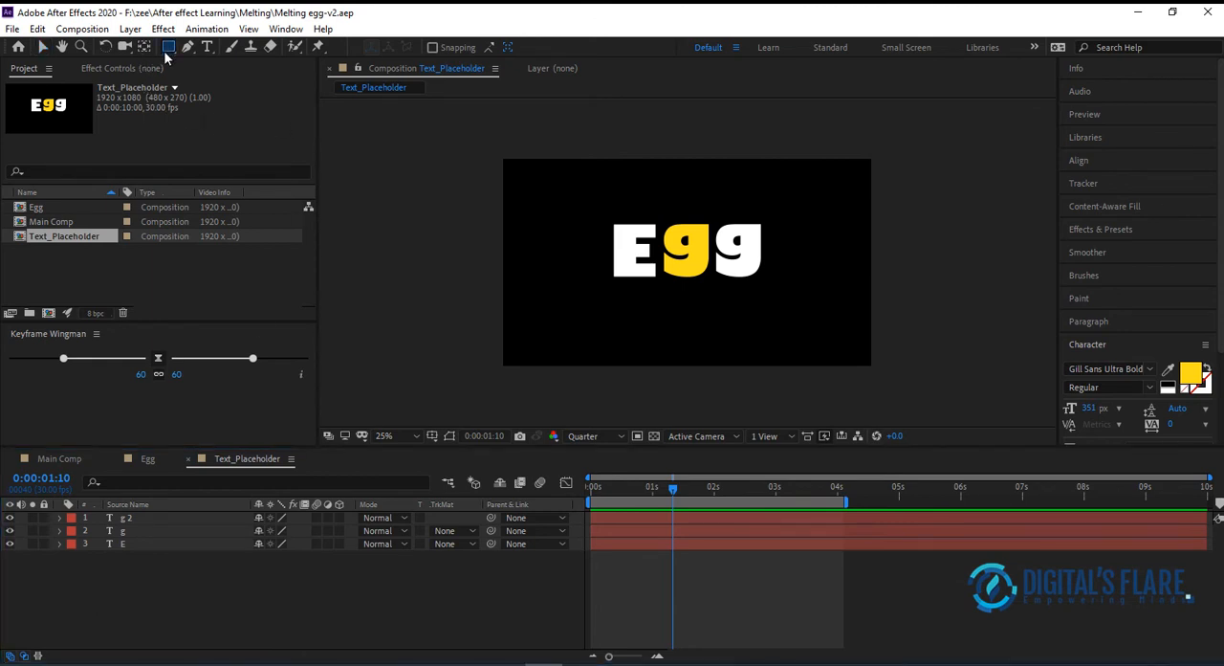
pyautogui.moveTo(504, 288); pyautogui.dragTo(870, 363)
pyautogui.hotkey('ctrl', 'alt', 'Home')
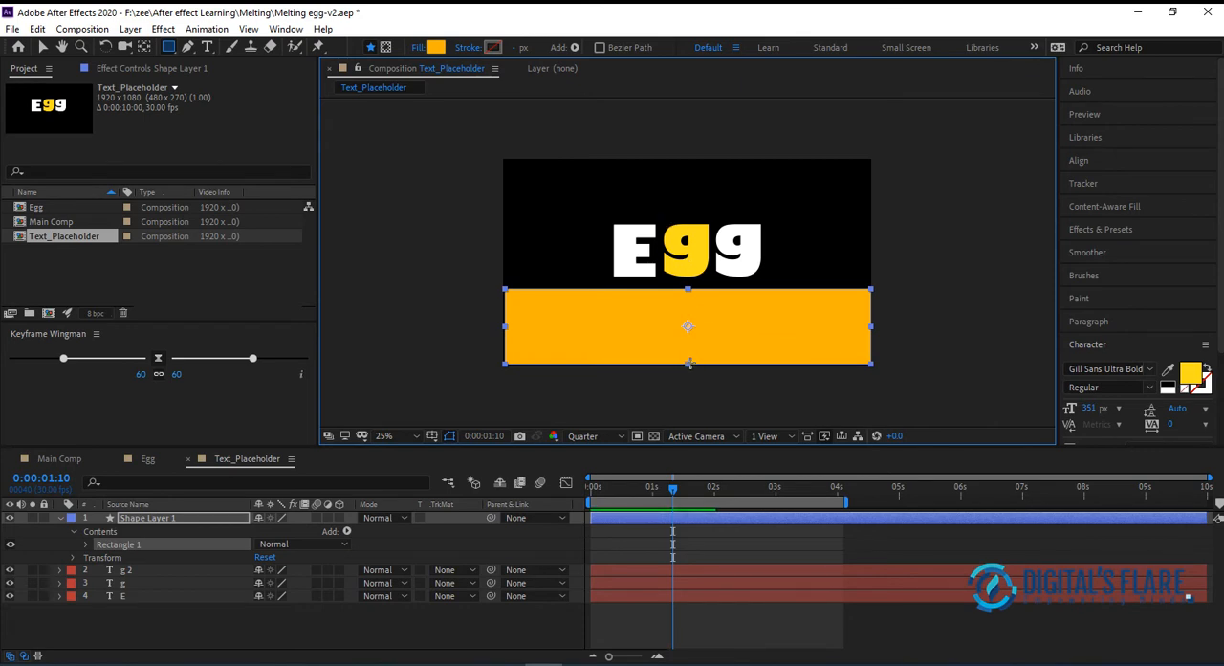
pyautogui.click(43, 47)
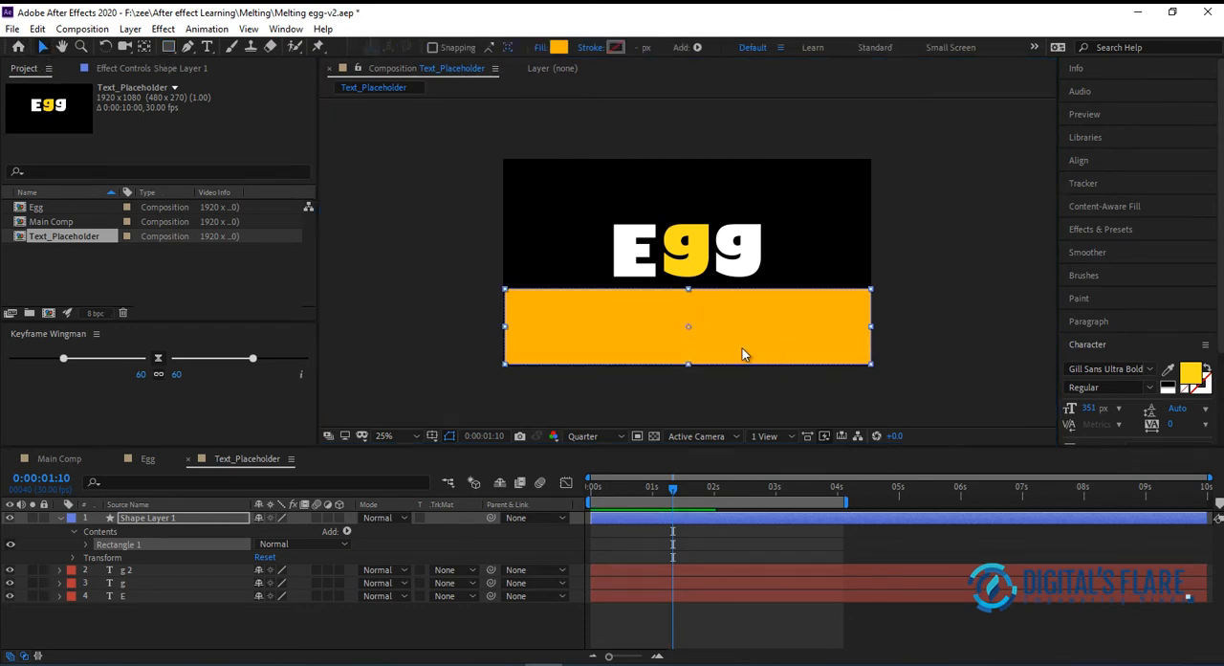
pyautogui.click(686, 370)
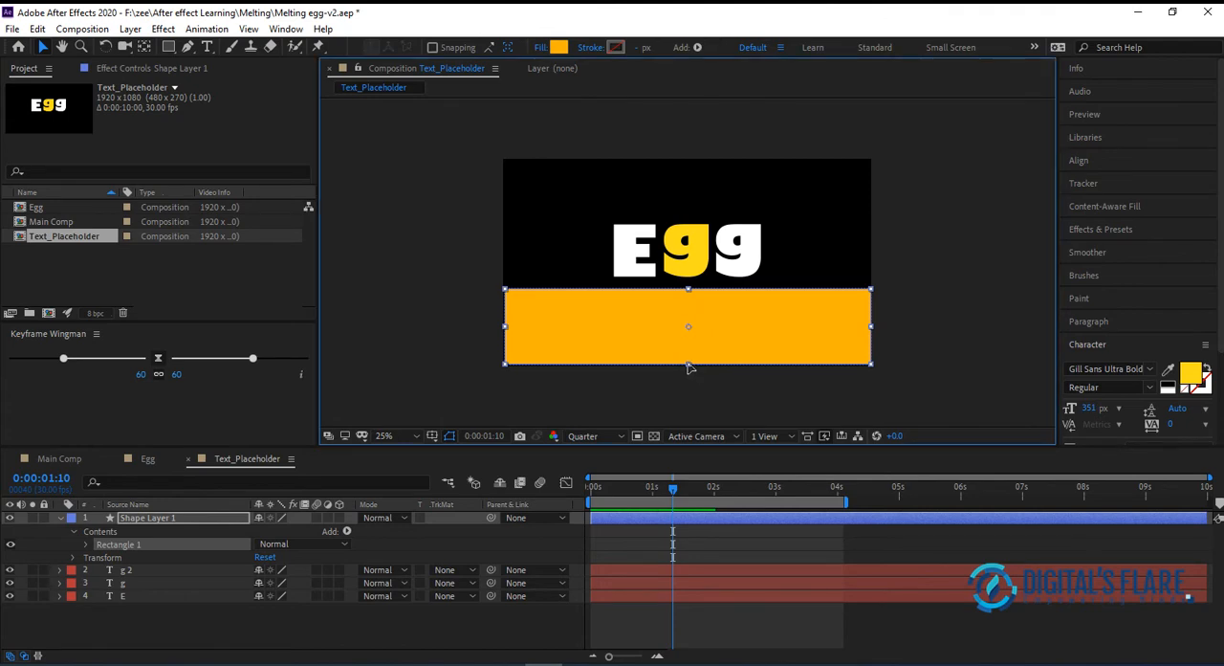
pyautogui.click(687, 409)
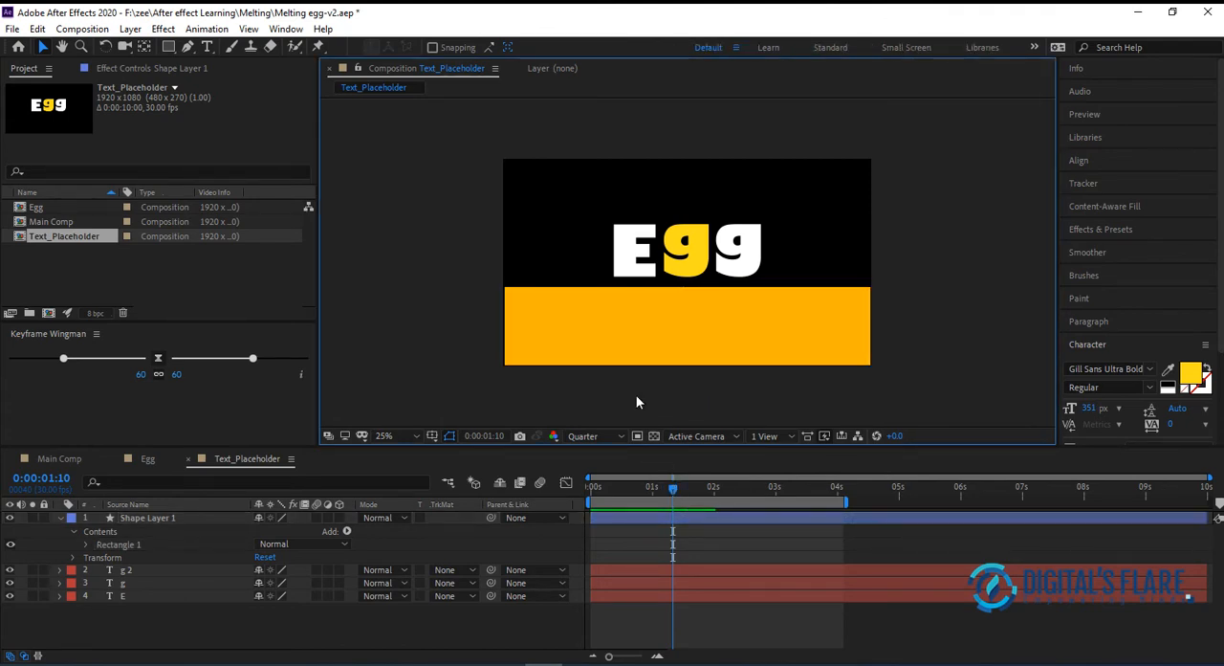
# Rename the rectangle's shape layer "Set Matte" and place it below the three letter layers
pyautogui.click(148, 517)
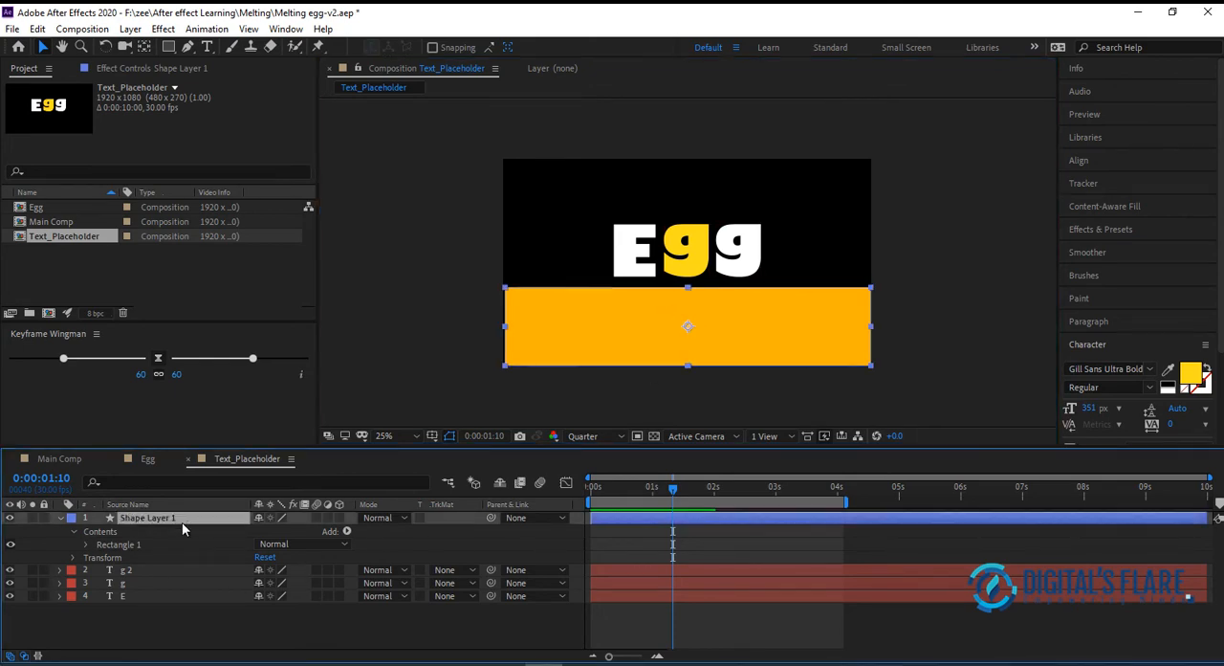
pyautogui.press('Return')
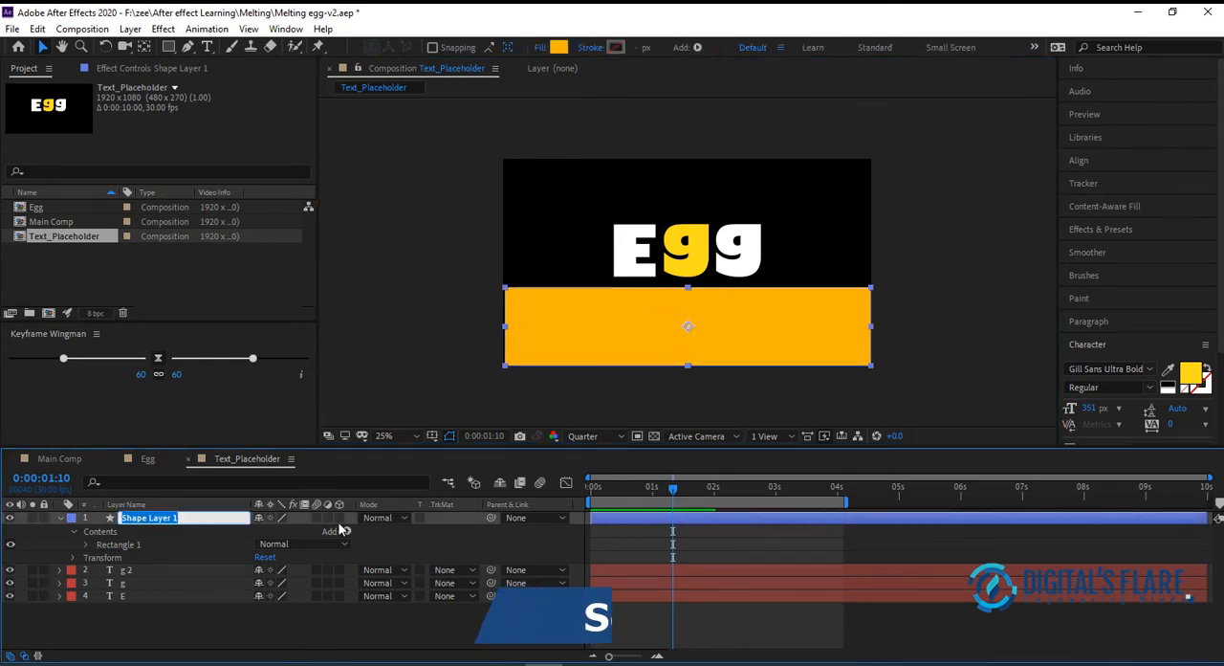
pyautogui.write('Set Matte')
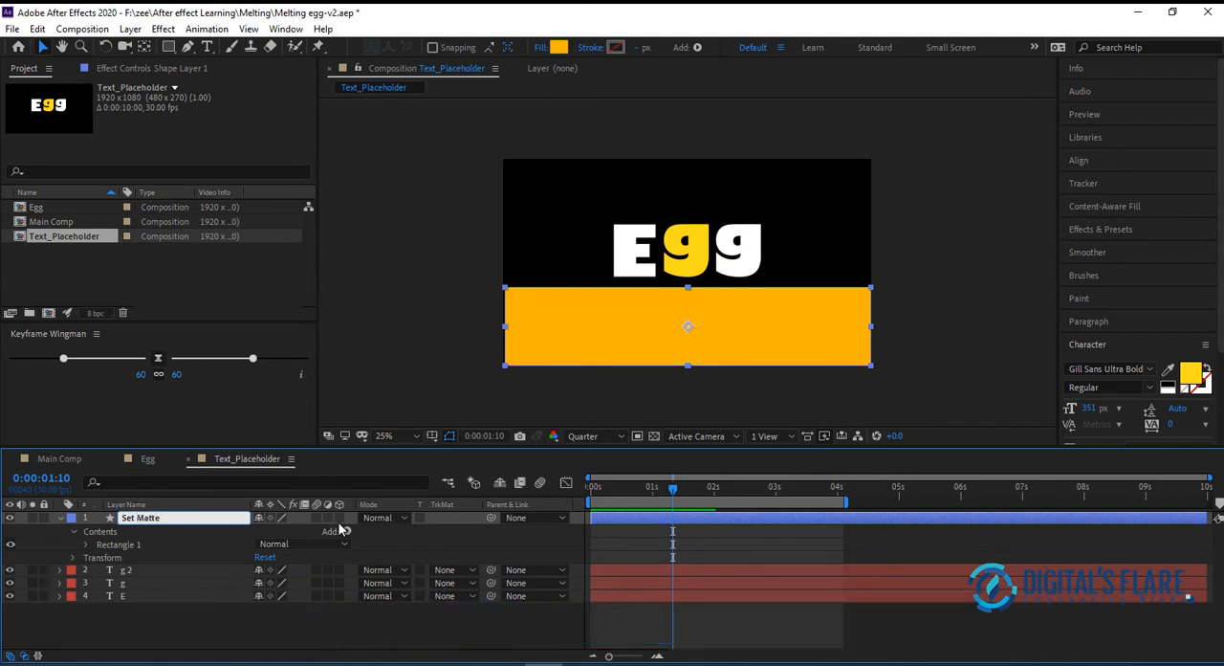
pyautogui.press('Return')
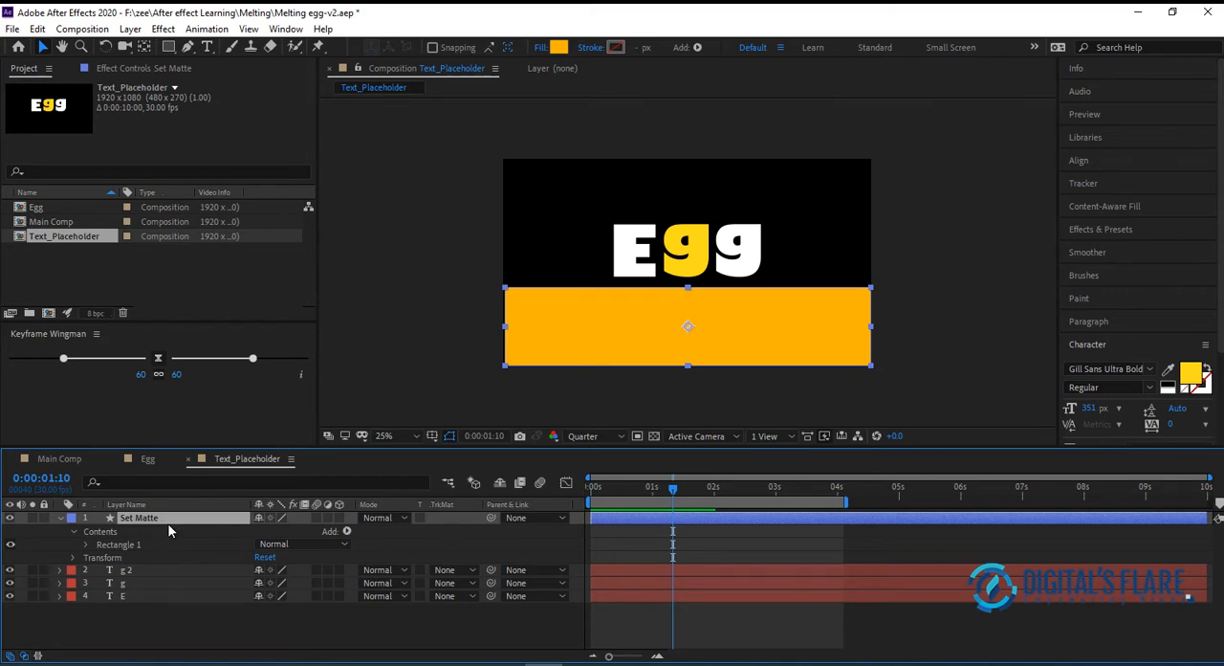
pyautogui.moveTo(181, 522); pyautogui.dragTo(172, 632)
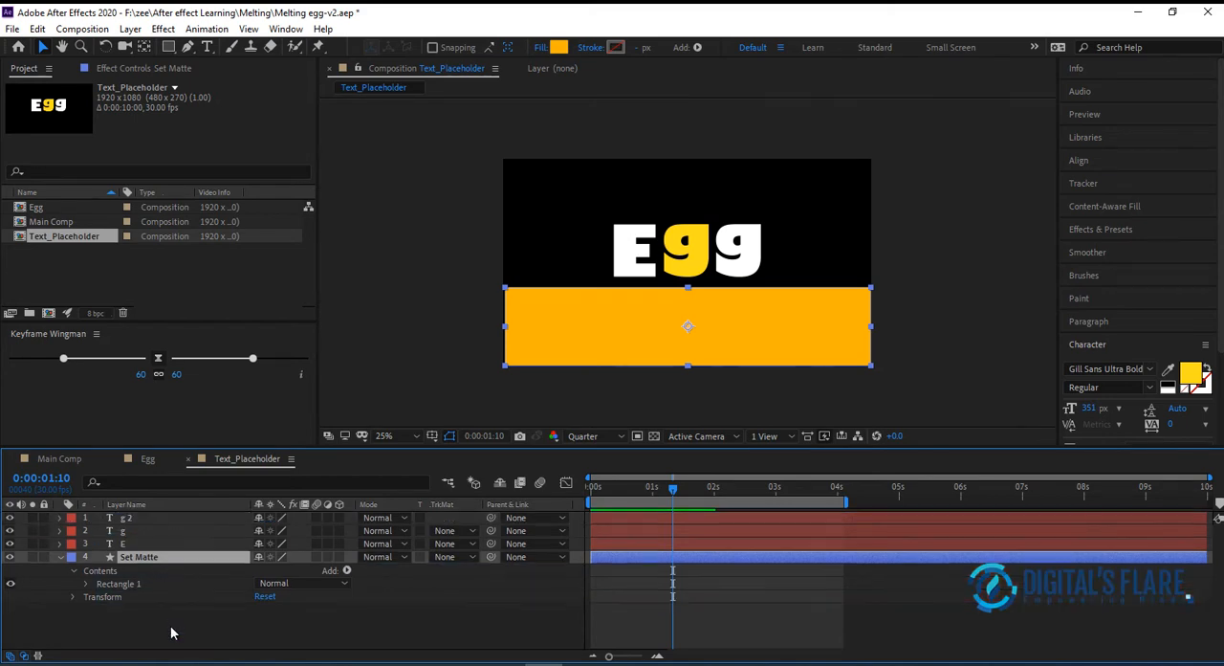
pyautogui.click(467, 620)
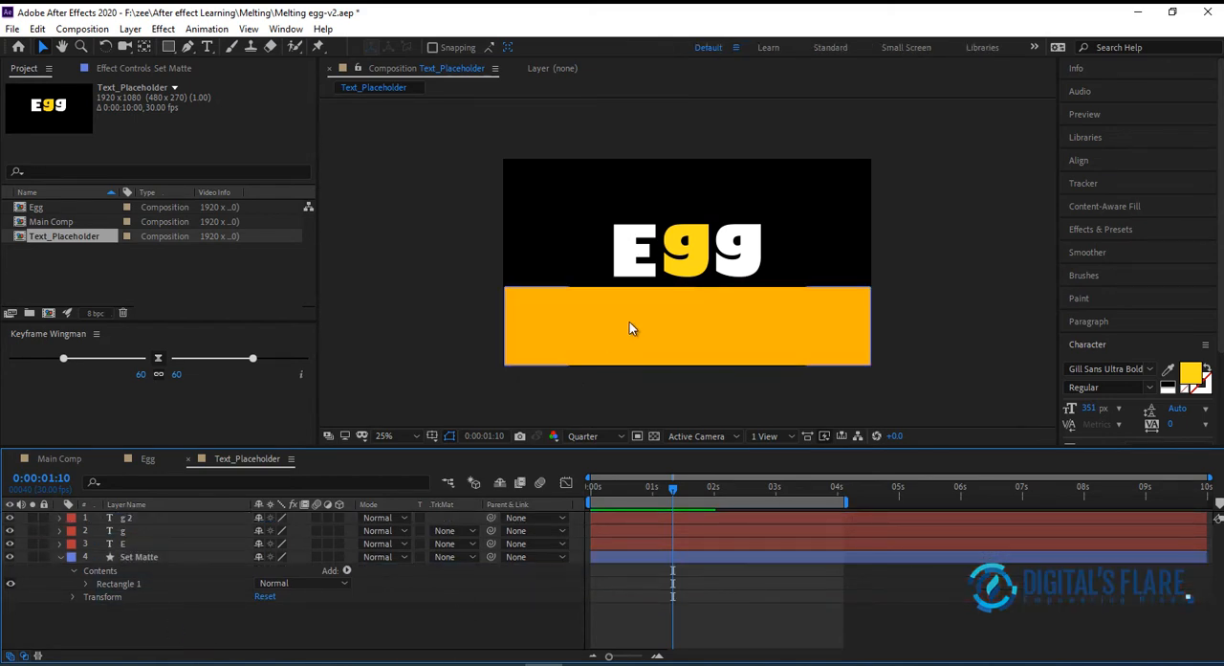
# Find the Set Matte effect and apply it to the last "g" layer
pyautogui.moveTo(658, 488)
pyautogui.mouseDown()
pyautogui.moveTo(586, 496)
pyautogui.moveTo(676, 493)
pyautogui.mouseUp()
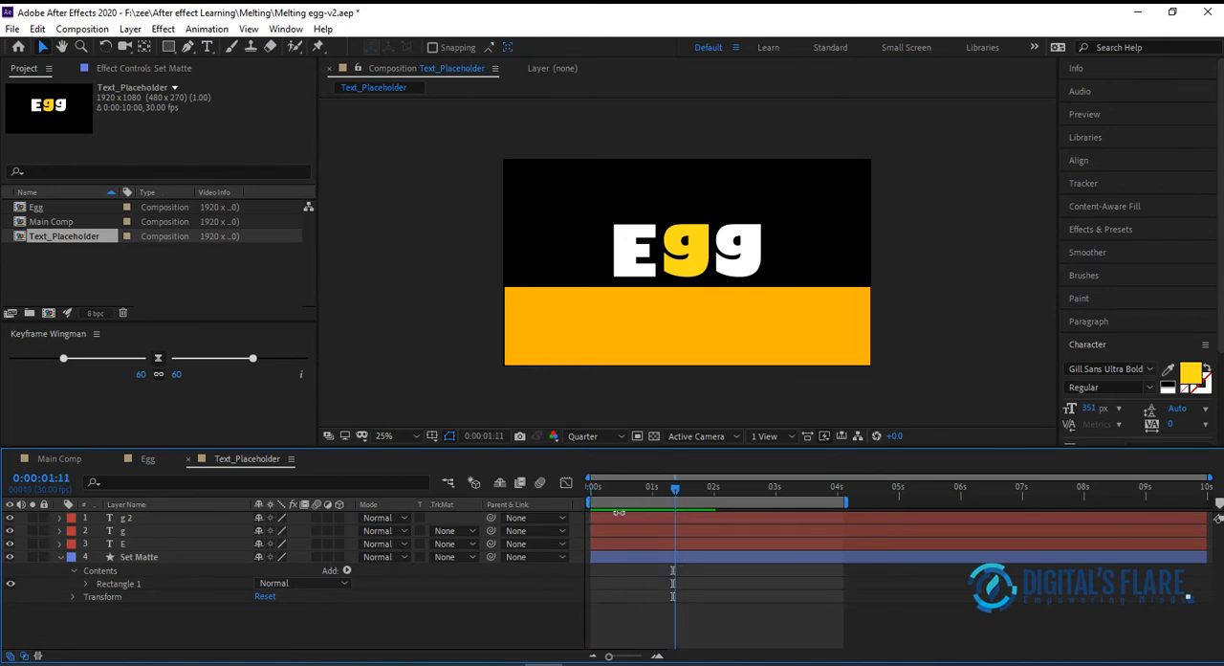
pyautogui.click(131, 521)
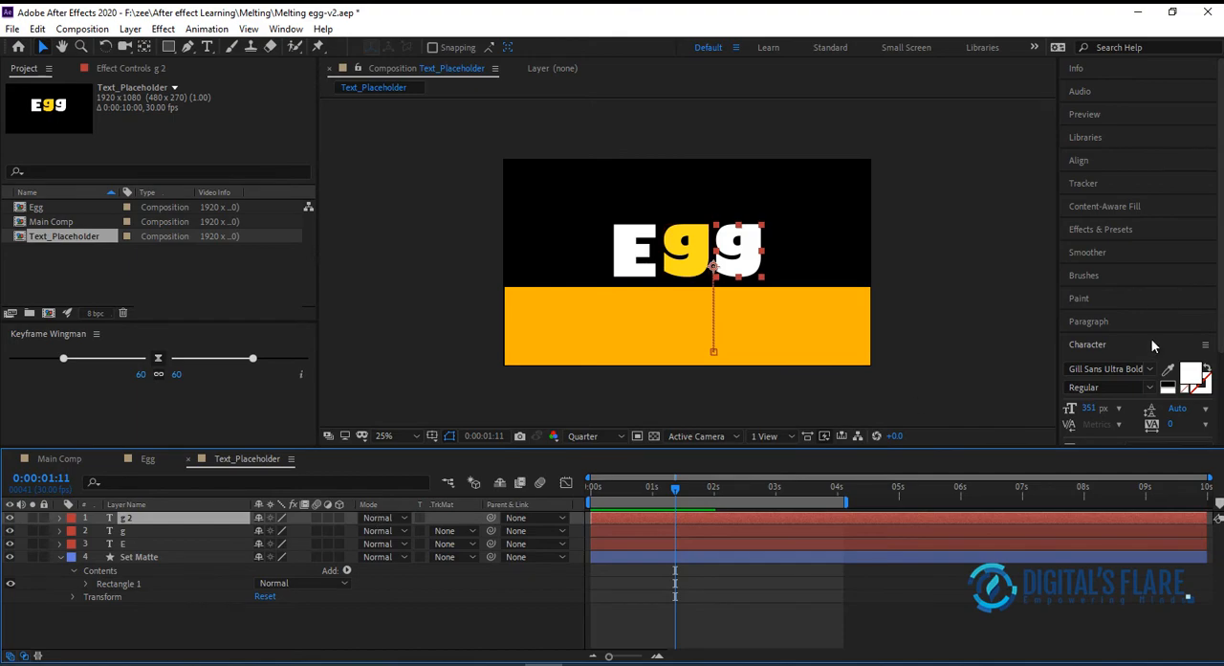
pyautogui.click(1116, 231)
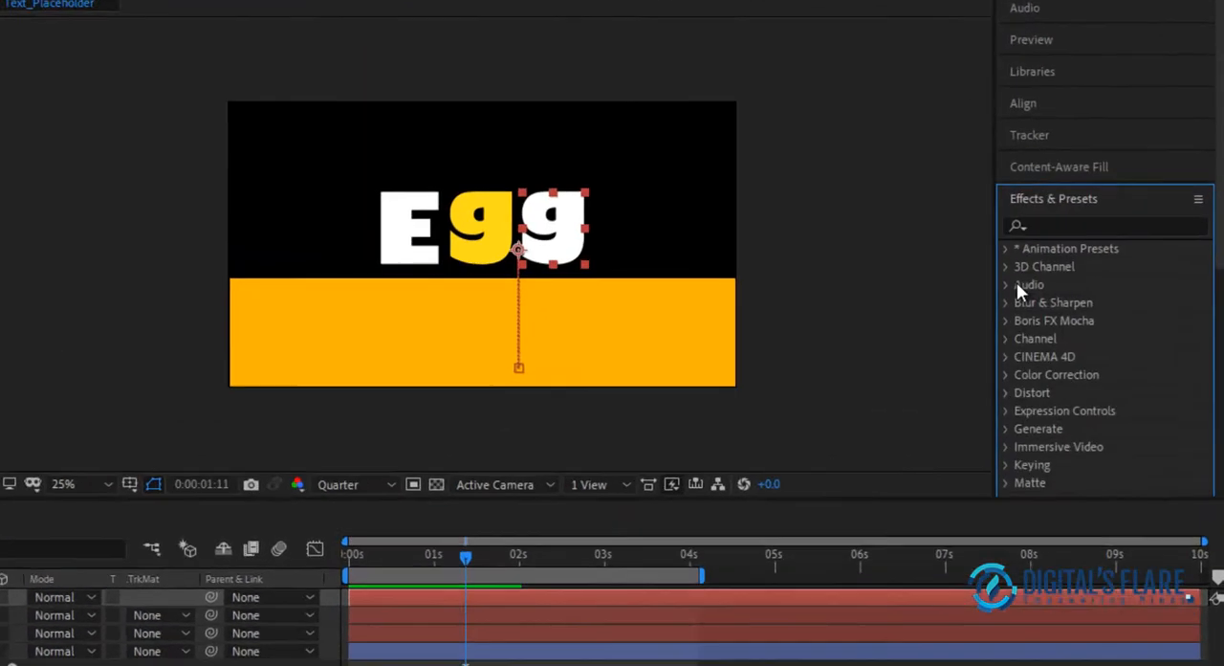
pyautogui.click(1096, 251)
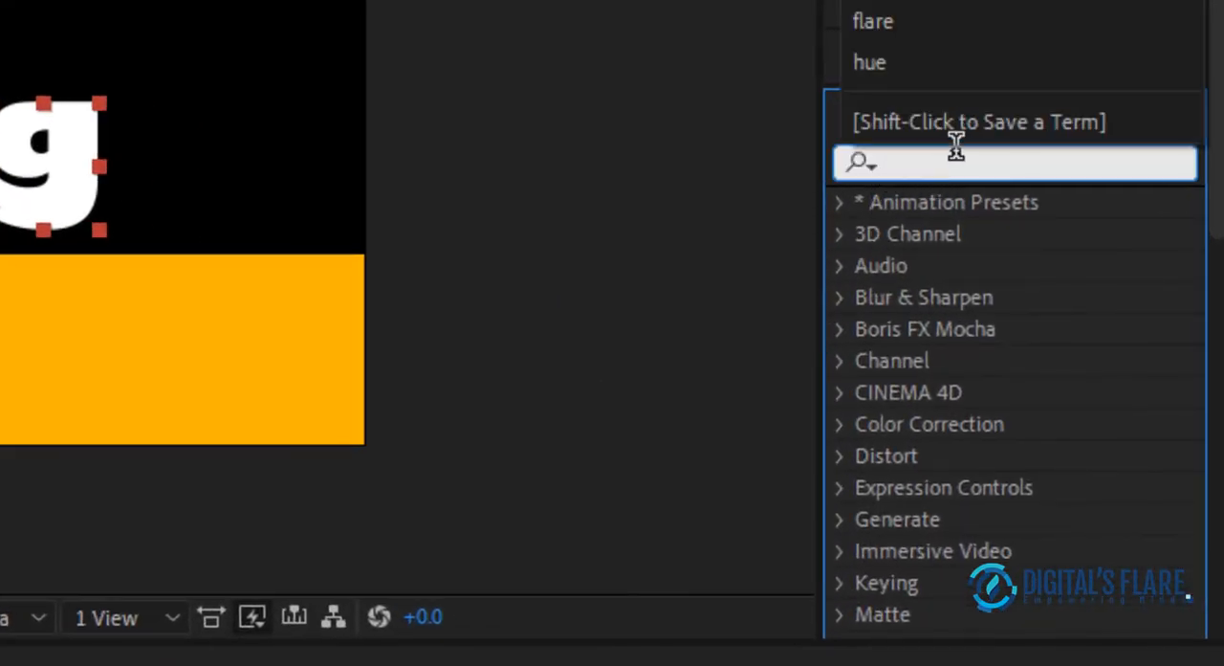
pyautogui.write('set')
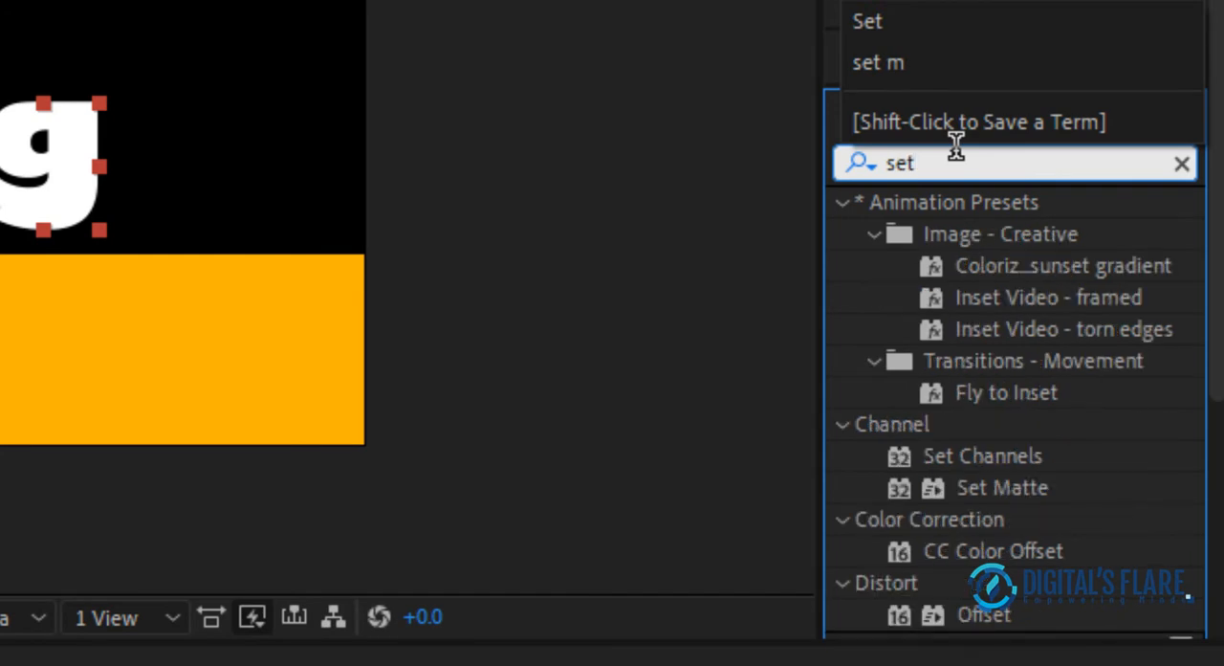
pyautogui.click(1007, 425)
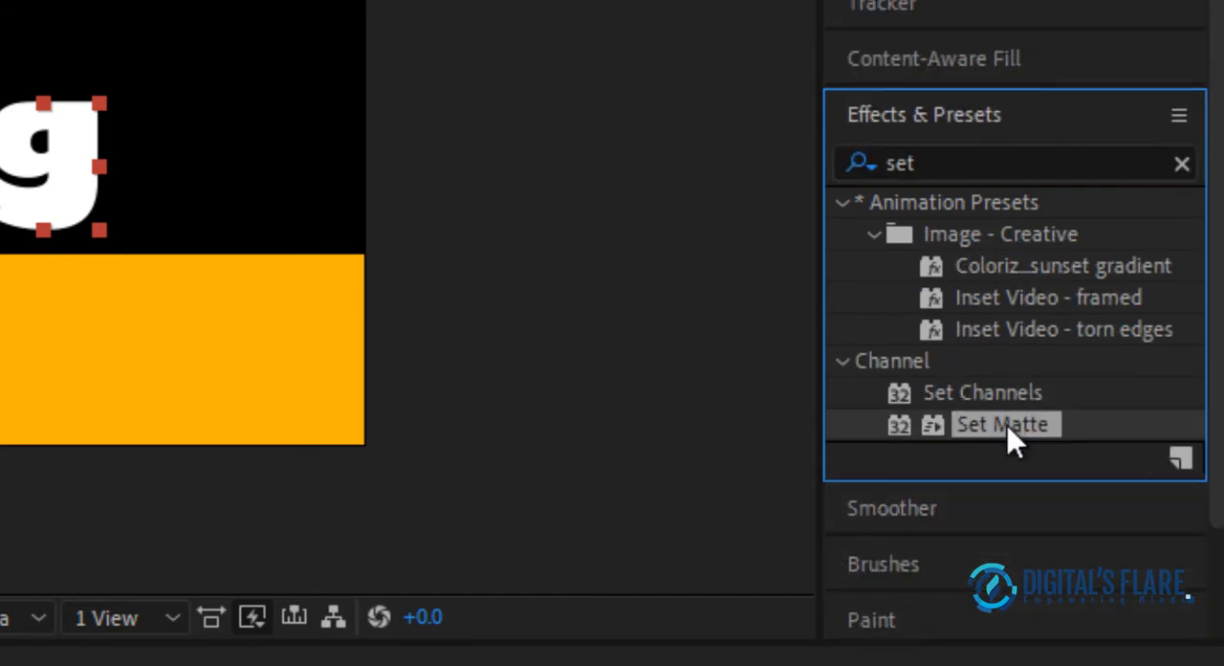
pyautogui.moveTo(1011, 425); pyautogui.dragTo(153, 516)
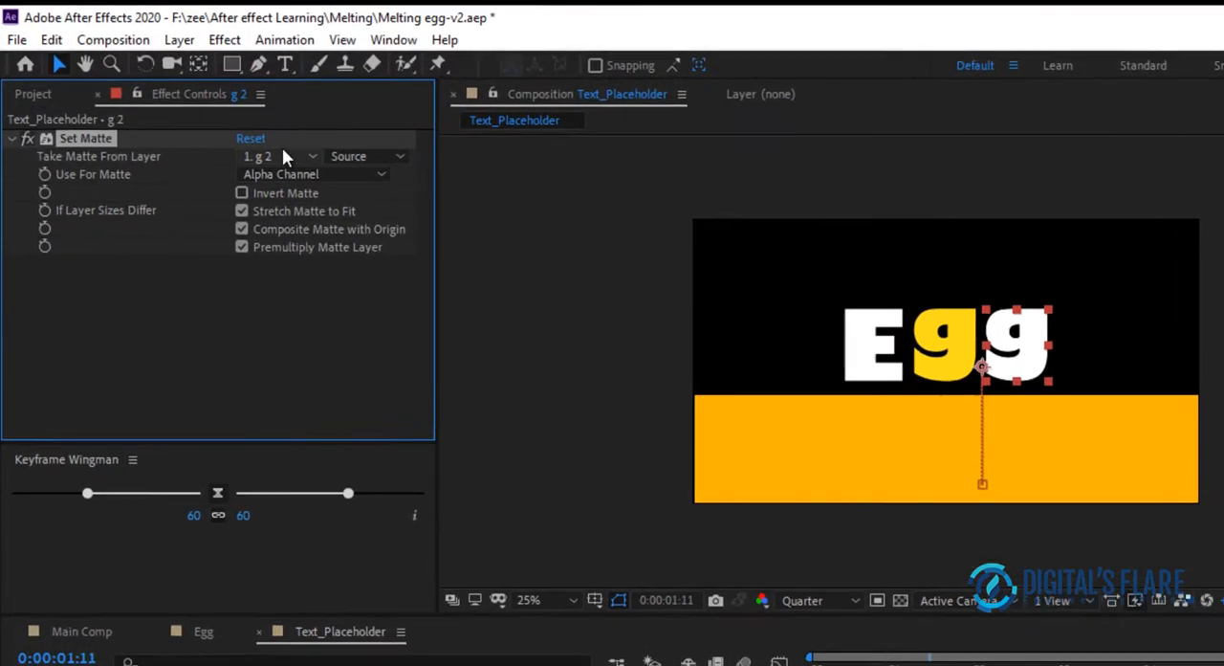
# Take the last "g" layer's matte from the Set Matte shape layer, invert the matte, and return to the start of the timeline
pyautogui.click(200, 113)
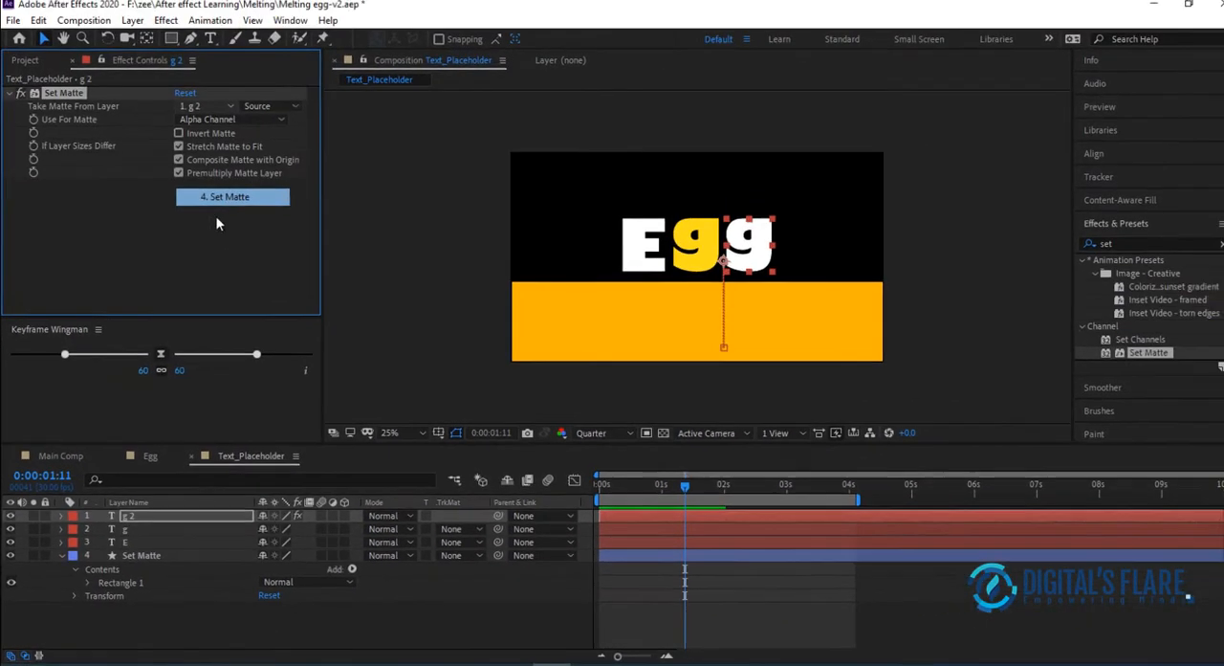
pyautogui.click(328, 17)
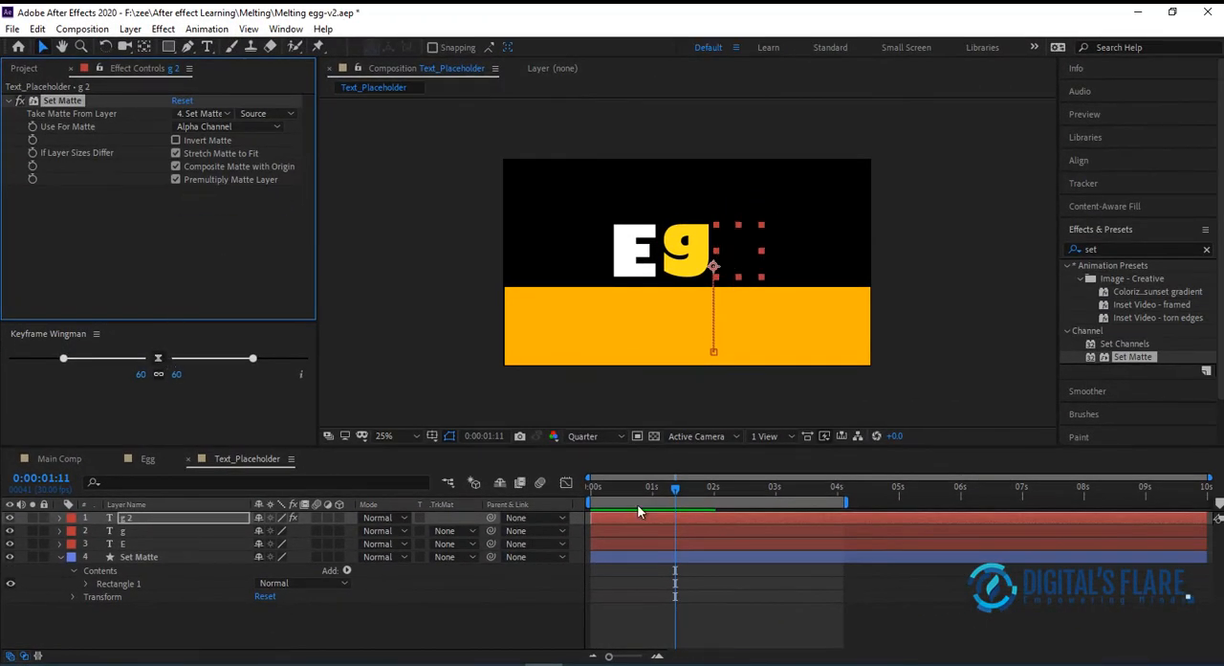
pyautogui.moveTo(676, 493); pyautogui.dragTo(810, 494)
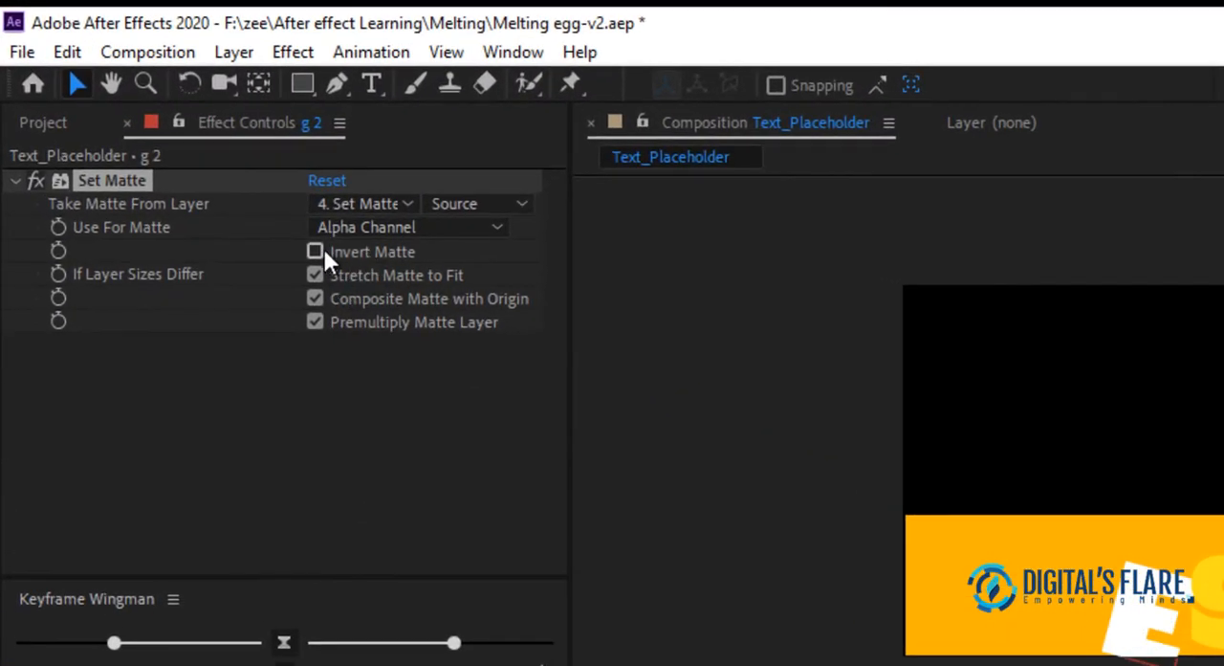
pyautogui.click(324, 252)
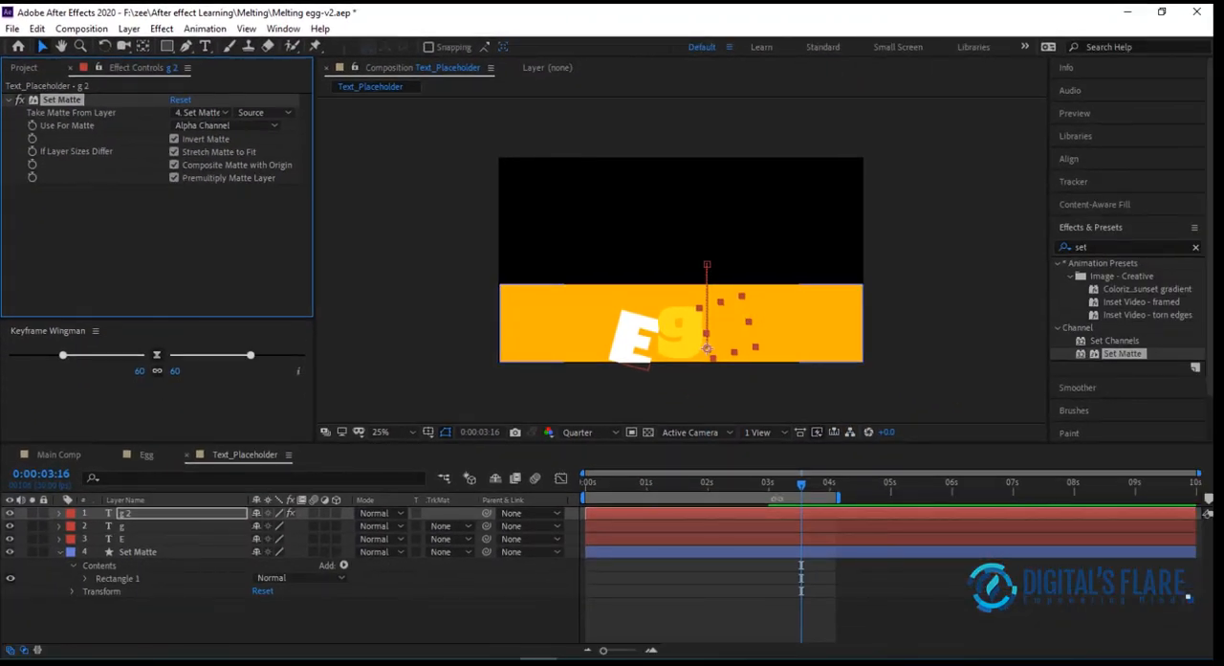
pyautogui.moveTo(801, 487); pyautogui.dragTo(203, 346)
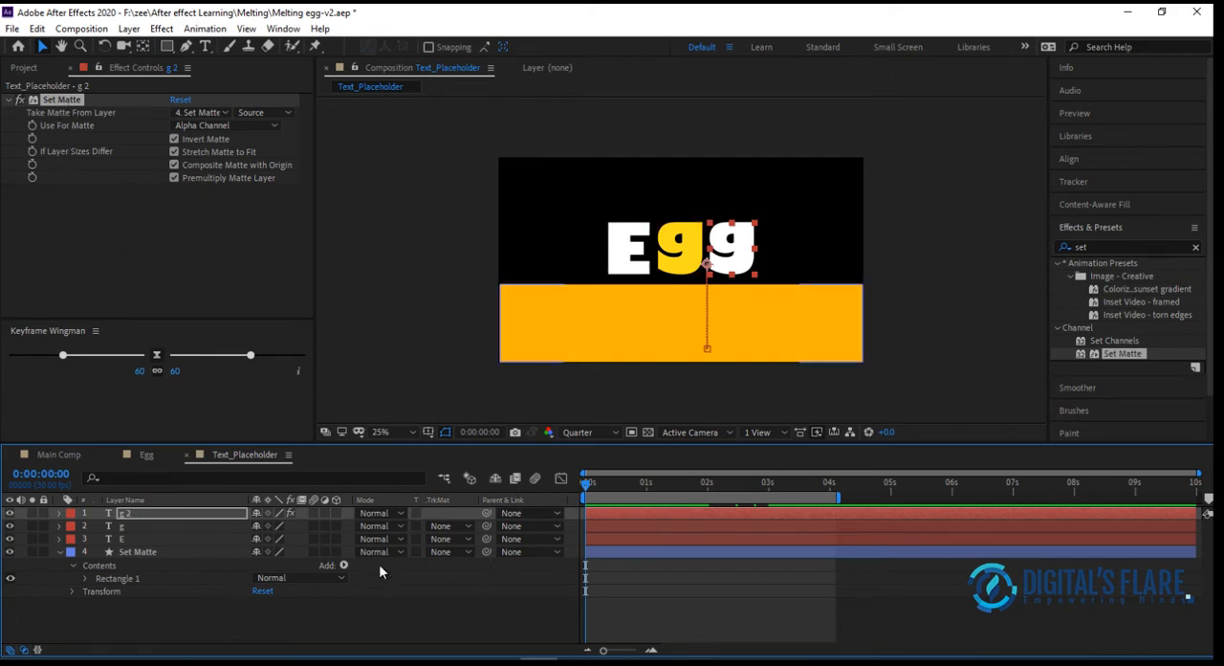
# Copy the Set Matte effect from the last "g" to the yellow "g" and the "E" layers
pyautogui.click(74, 100)
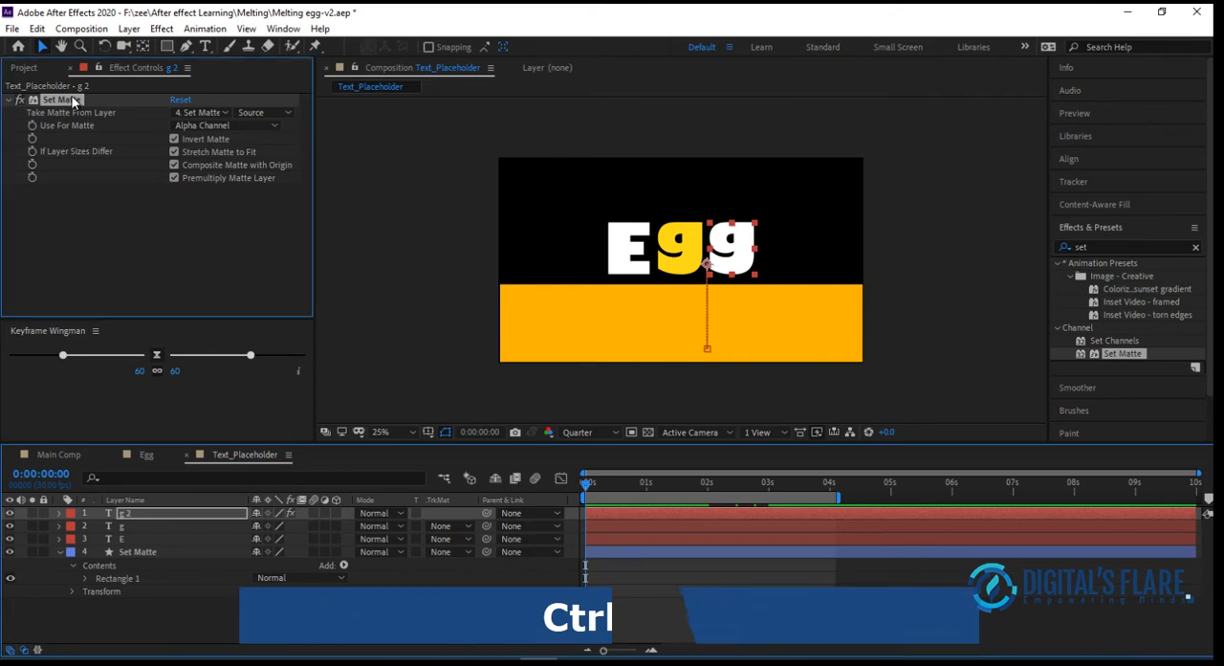
pyautogui.hotkey('ctrl', 'c')
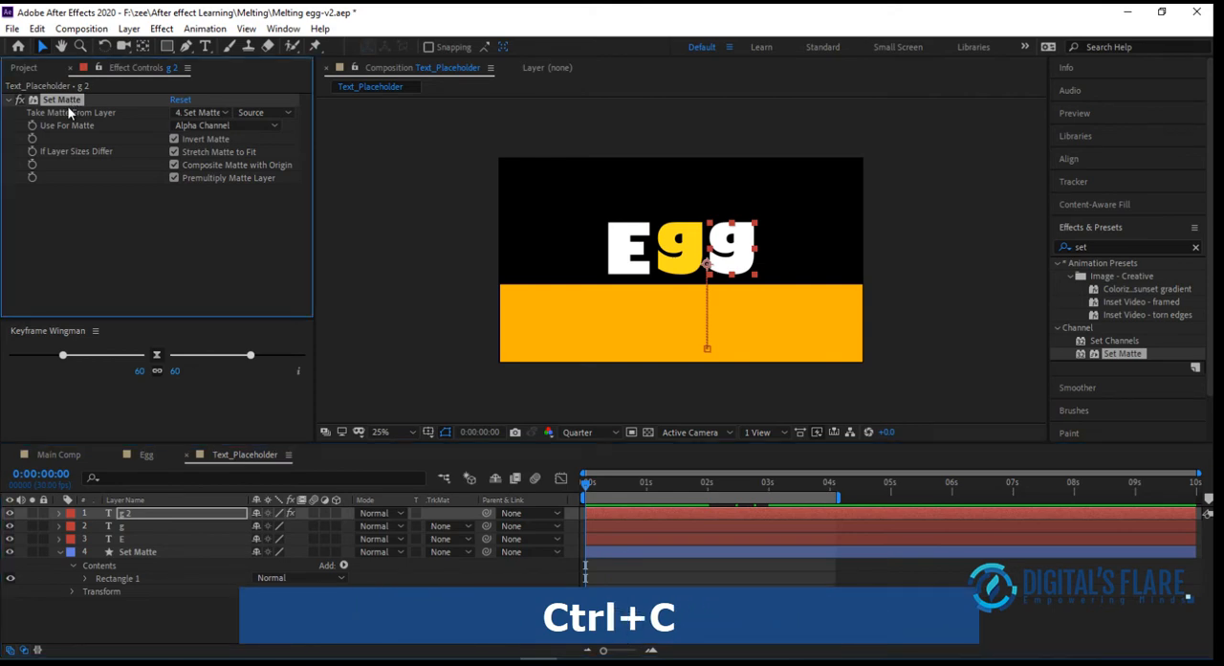
pyautogui.click(153, 524)
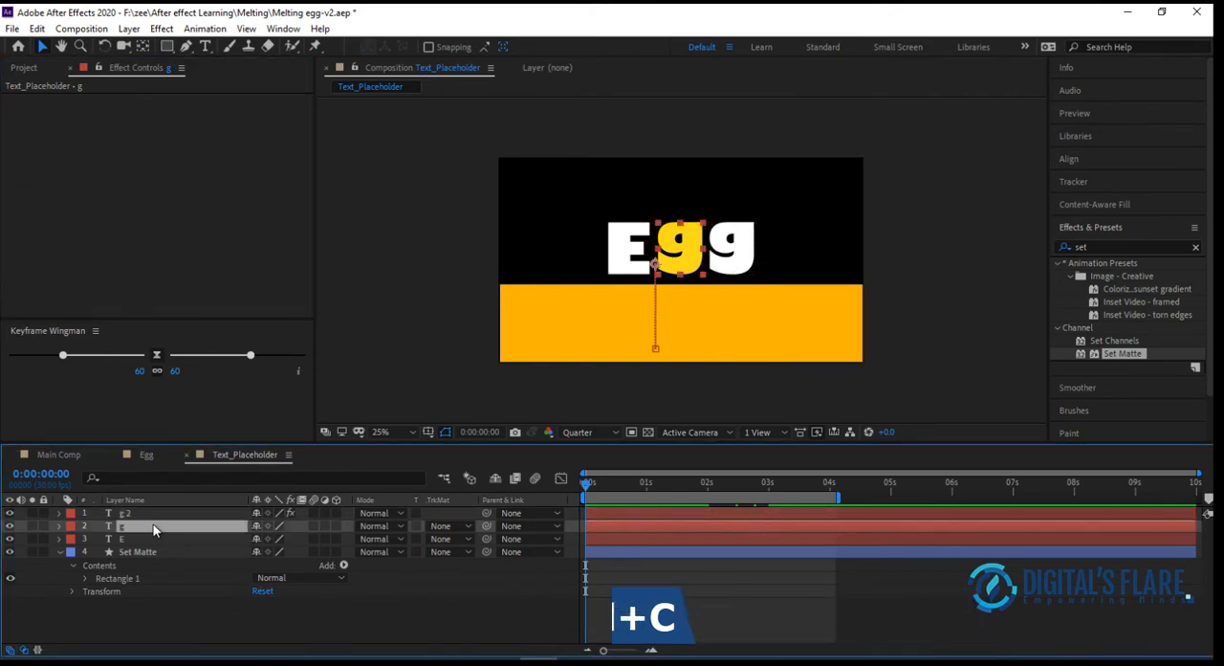
pyautogui.hotkey('ctrl', 'v')
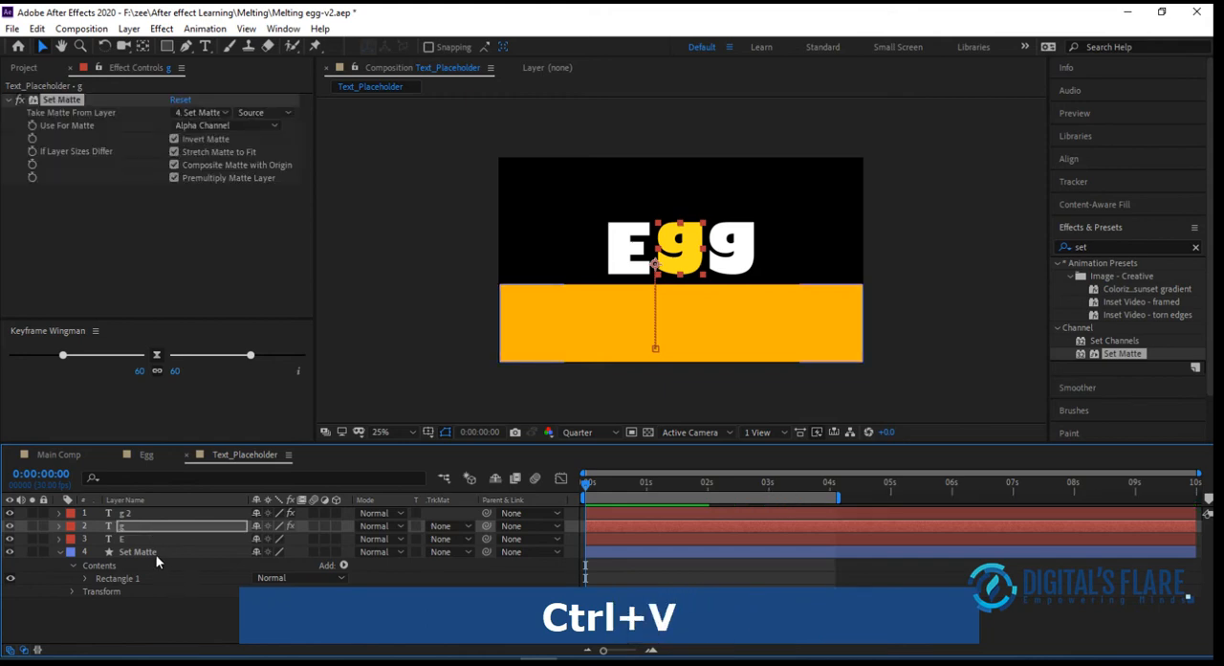
pyautogui.click(145, 538)
pyautogui.hotkey('ctrl', 'v')
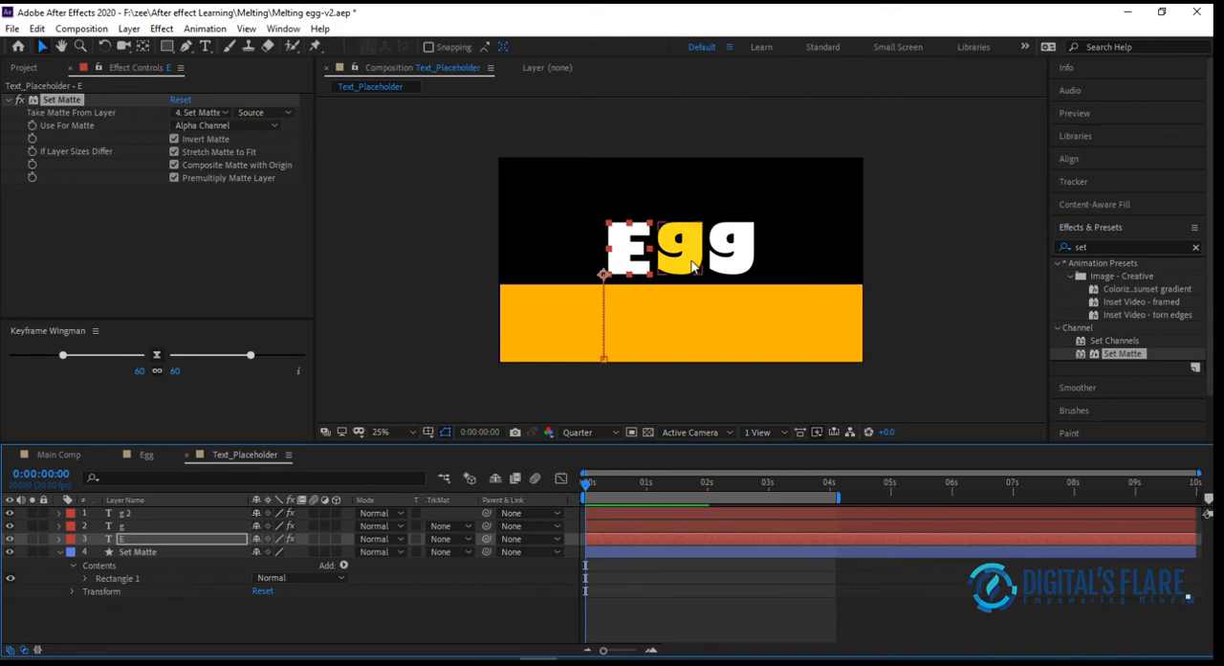
# Scale the orange rectangle slightly taller so its upper edge sits closer to the letters, and play back the animation
pyautogui.press('space')
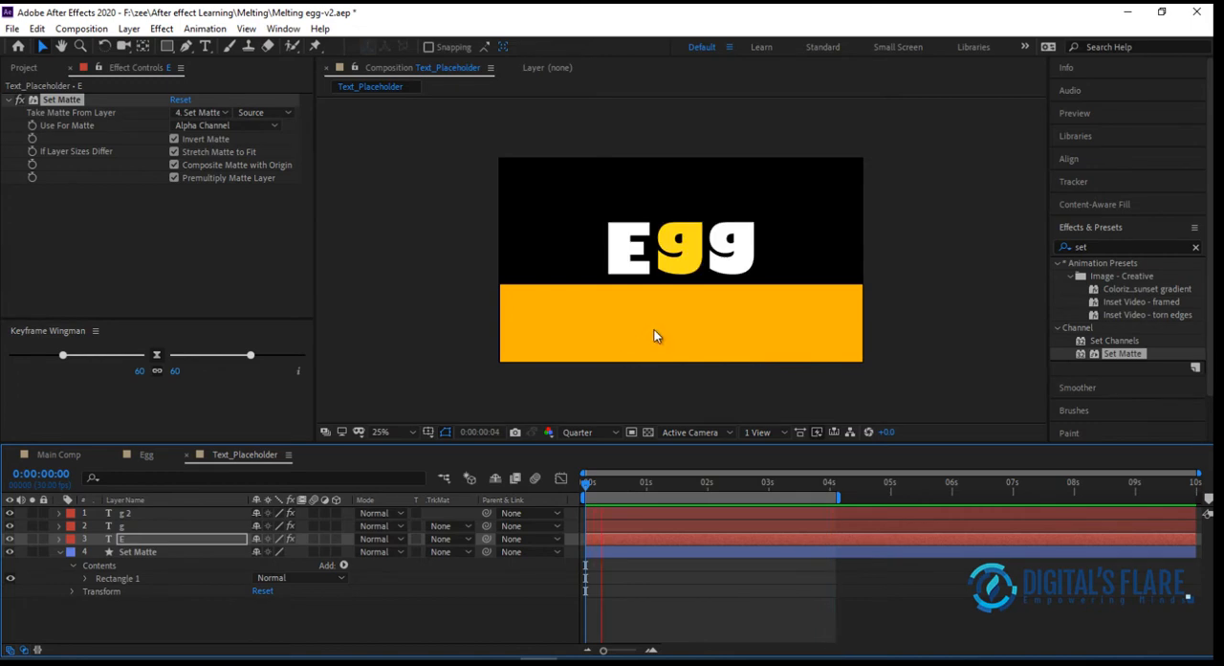
pyautogui.press('space')
pyautogui.click(648, 358)
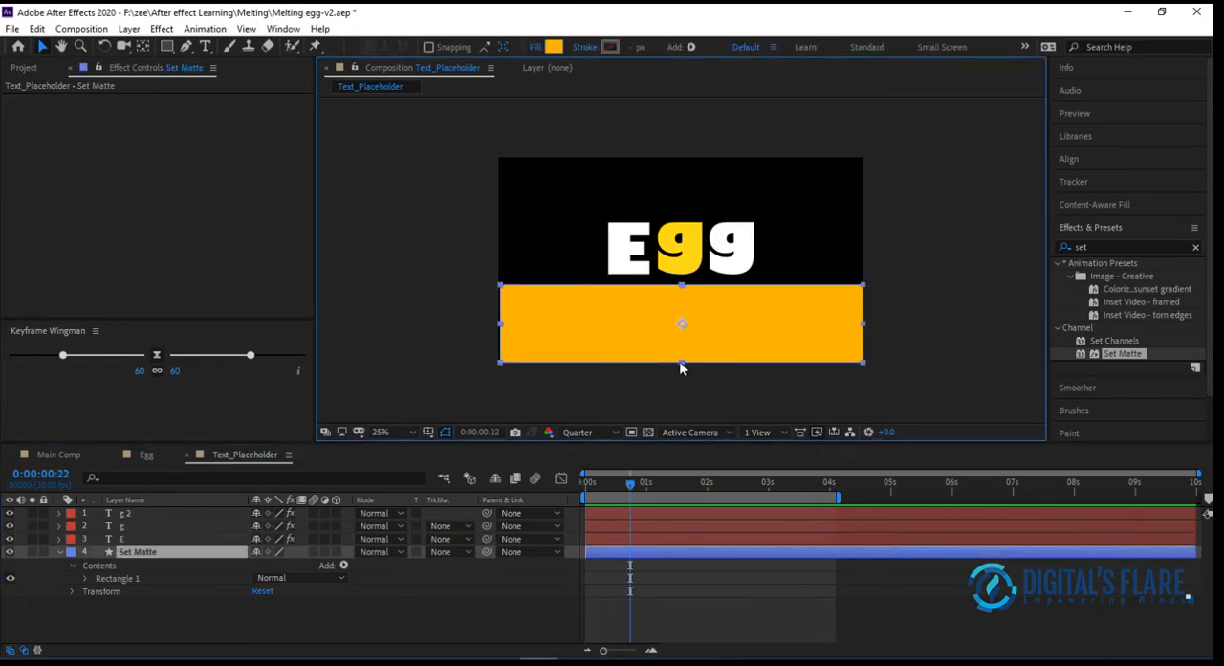
pyautogui.moveTo(680, 362); pyautogui.dragTo(680, 365)
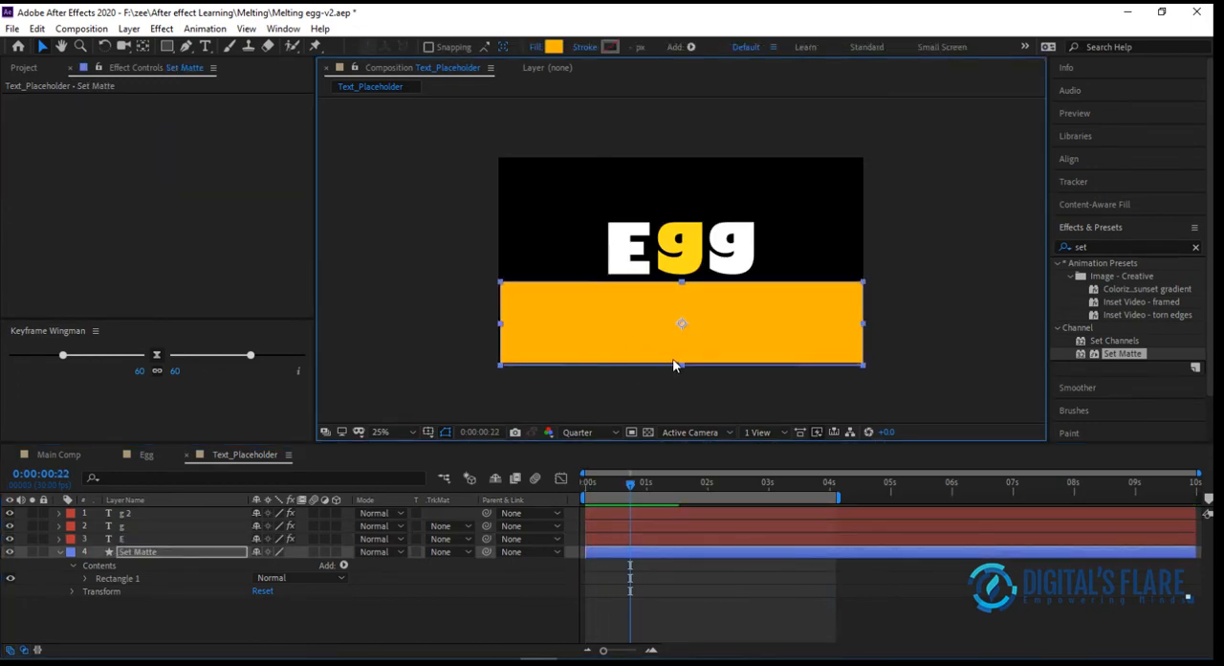
pyautogui.press('space')
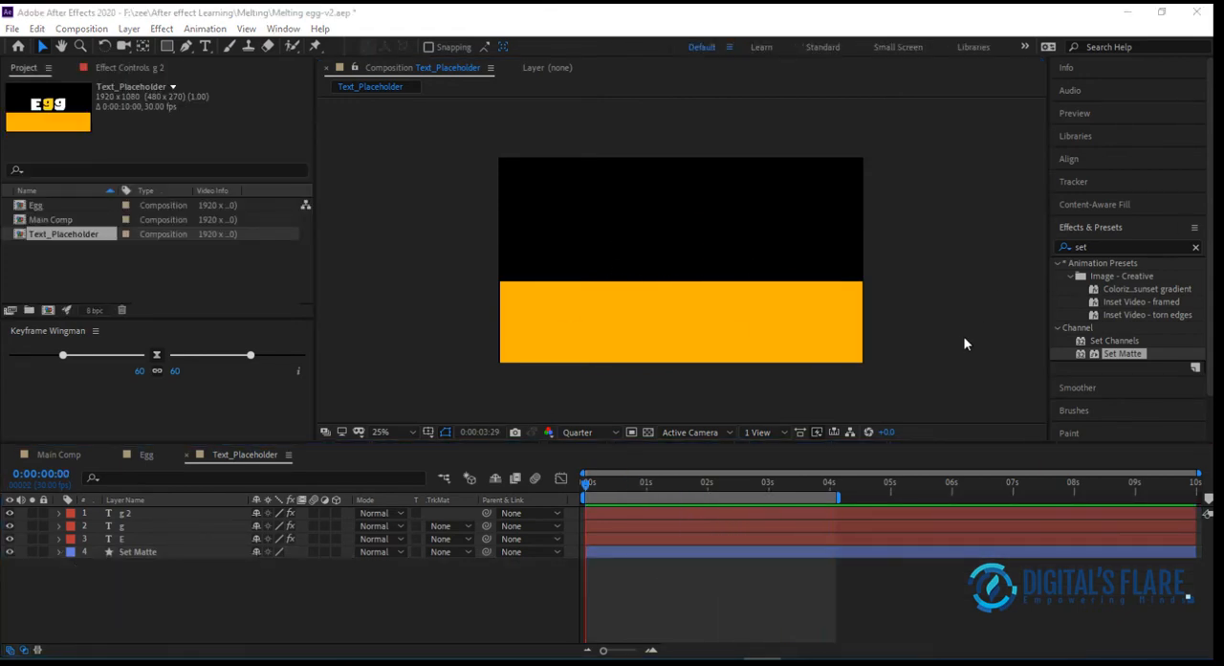
# Hide the Set Matte shape layer and check the letters' masking at several points in time
pyautogui.click(669, 481)
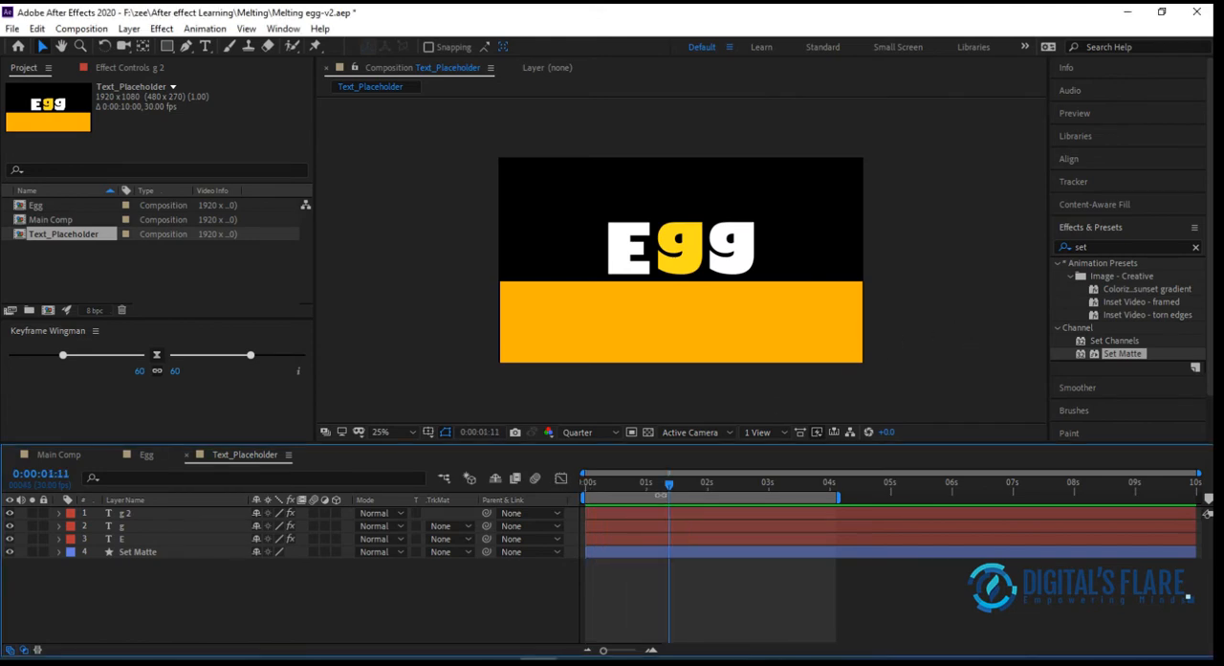
pyautogui.click(625, 485)
pyautogui.click(720, 482)
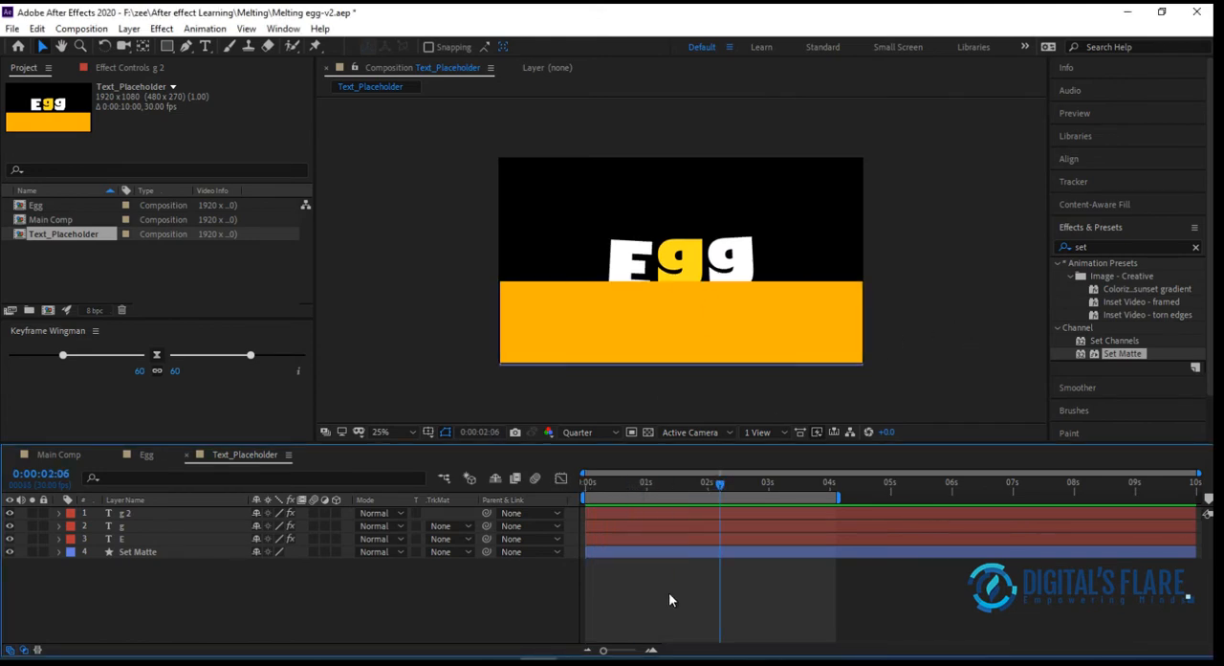
pyautogui.click(10, 552)
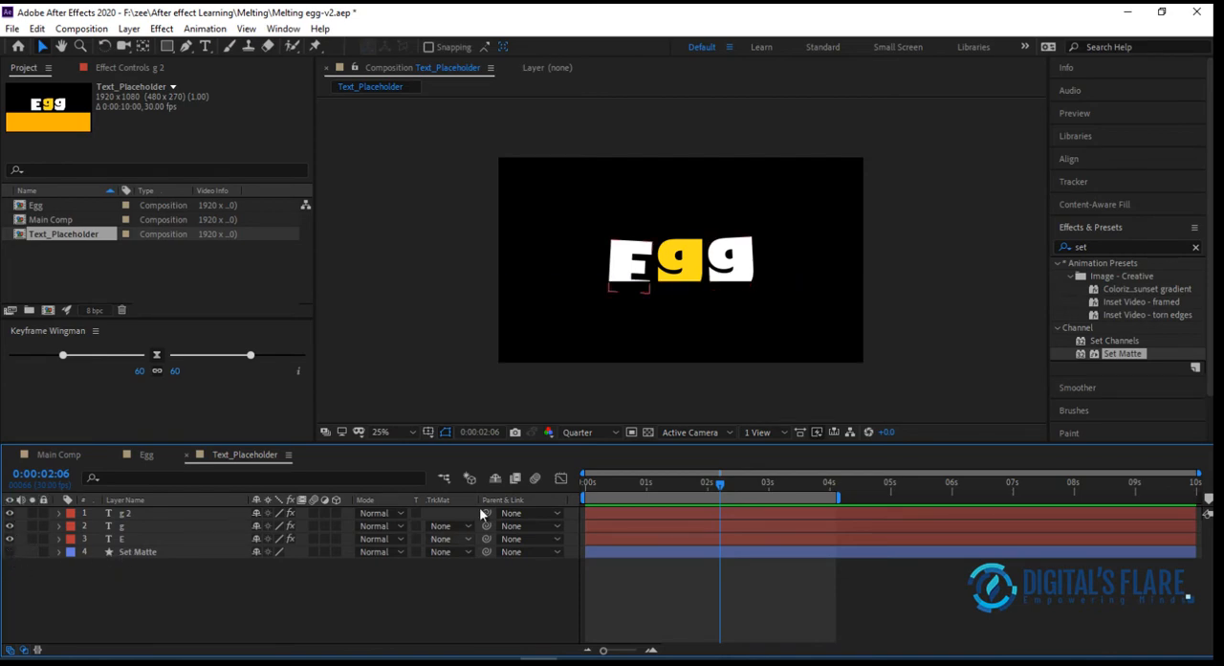
pyautogui.moveTo(669, 485)
pyautogui.mouseDown()
pyautogui.moveTo(779, 485)
pyautogui.moveTo(647, 487)
pyautogui.mouseUp()
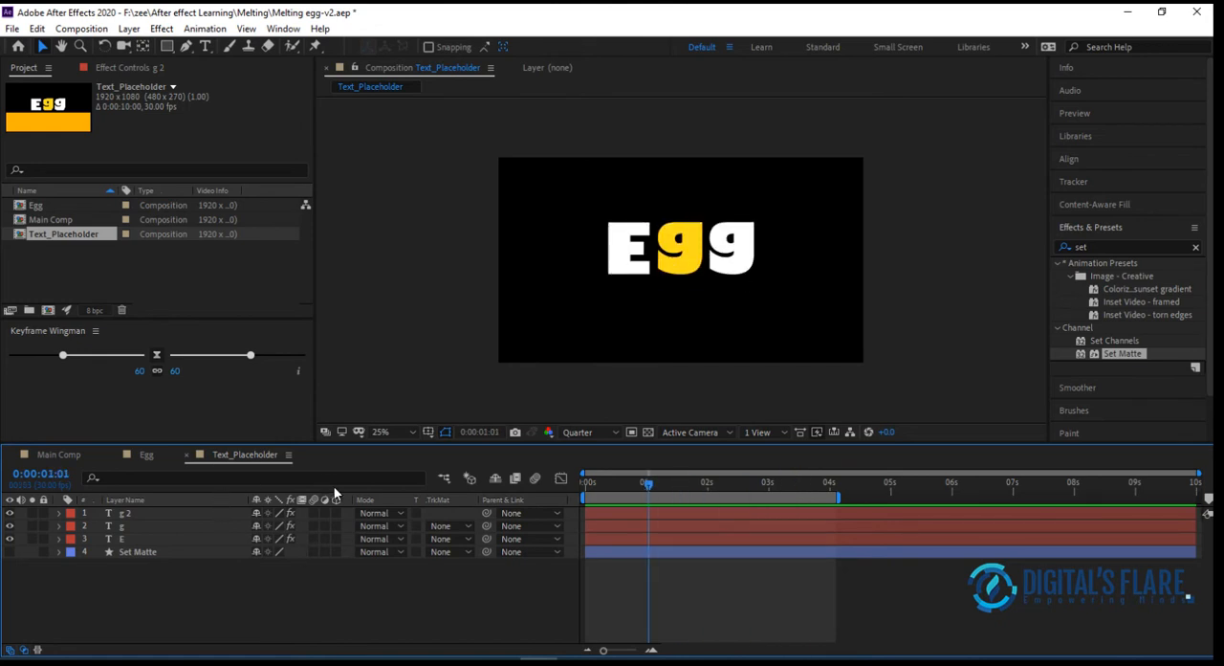
# Add the Text_Placeholder composition to the Main Comp timeline and preview its animation
pyautogui.click(146, 455)
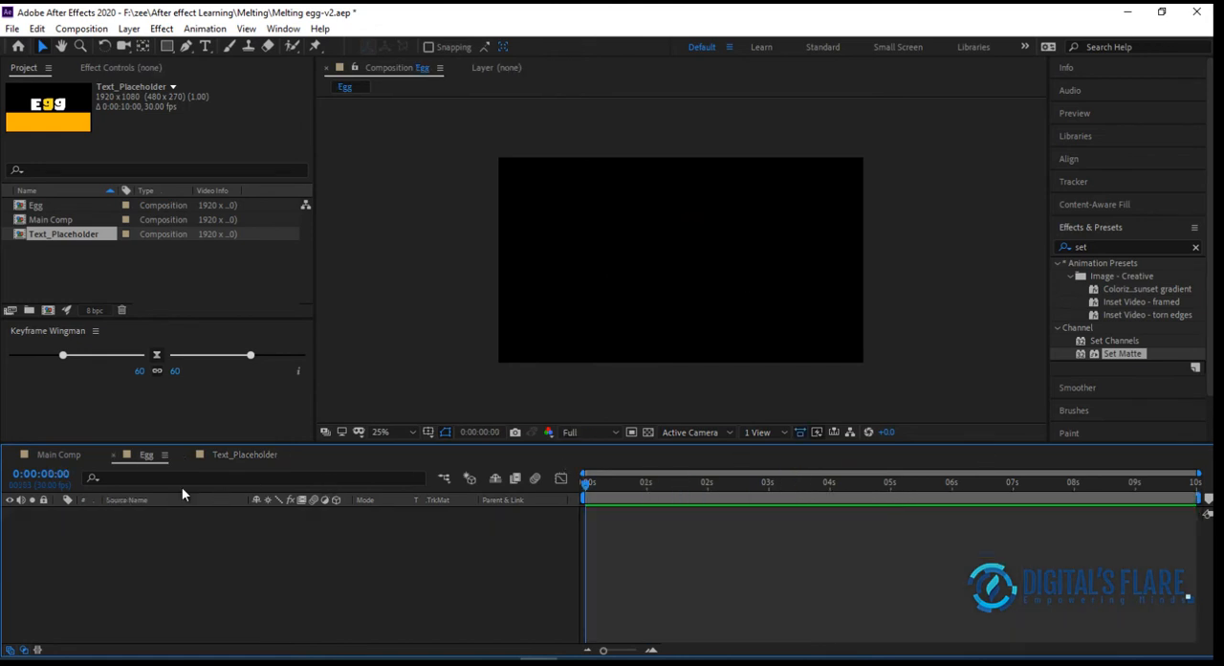
pyautogui.click(58, 459)
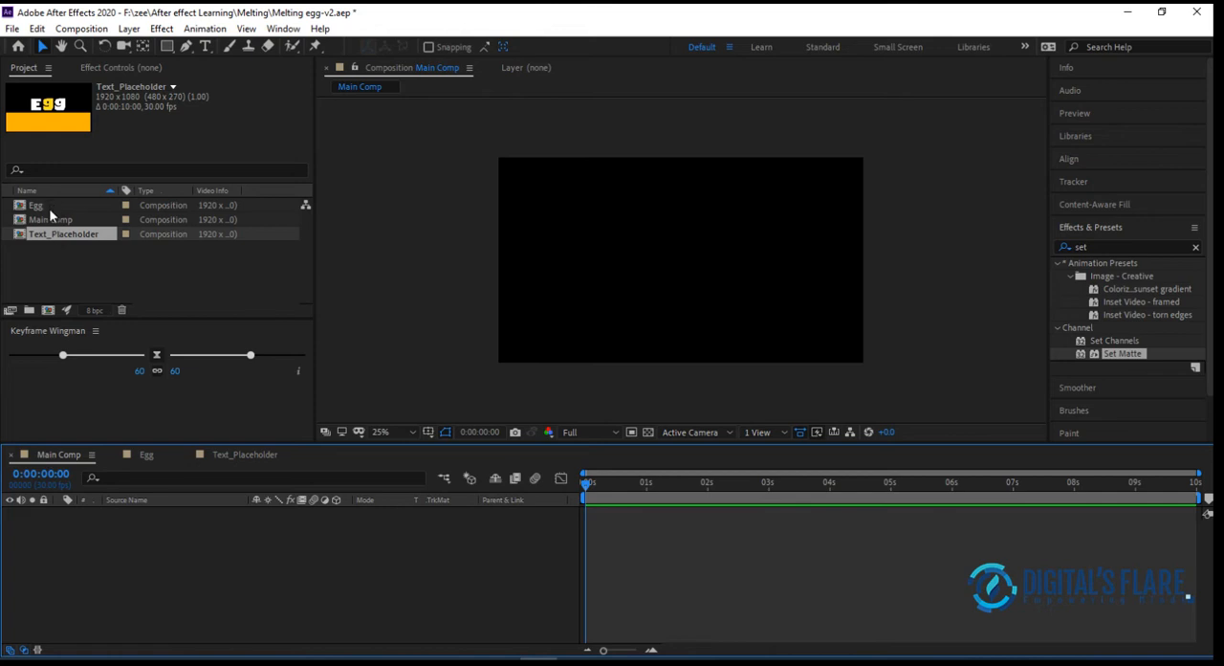
pyautogui.click(92, 235)
pyautogui.moveTo(92, 235); pyautogui.dragTo(131, 545)
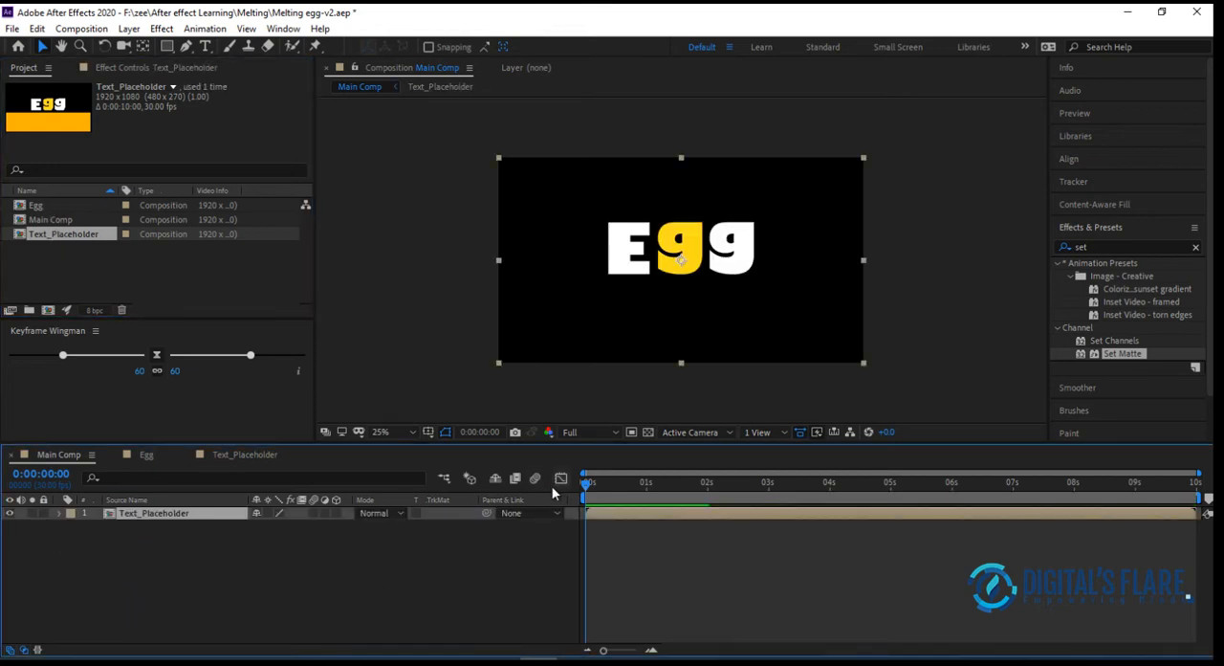
pyautogui.press('space')
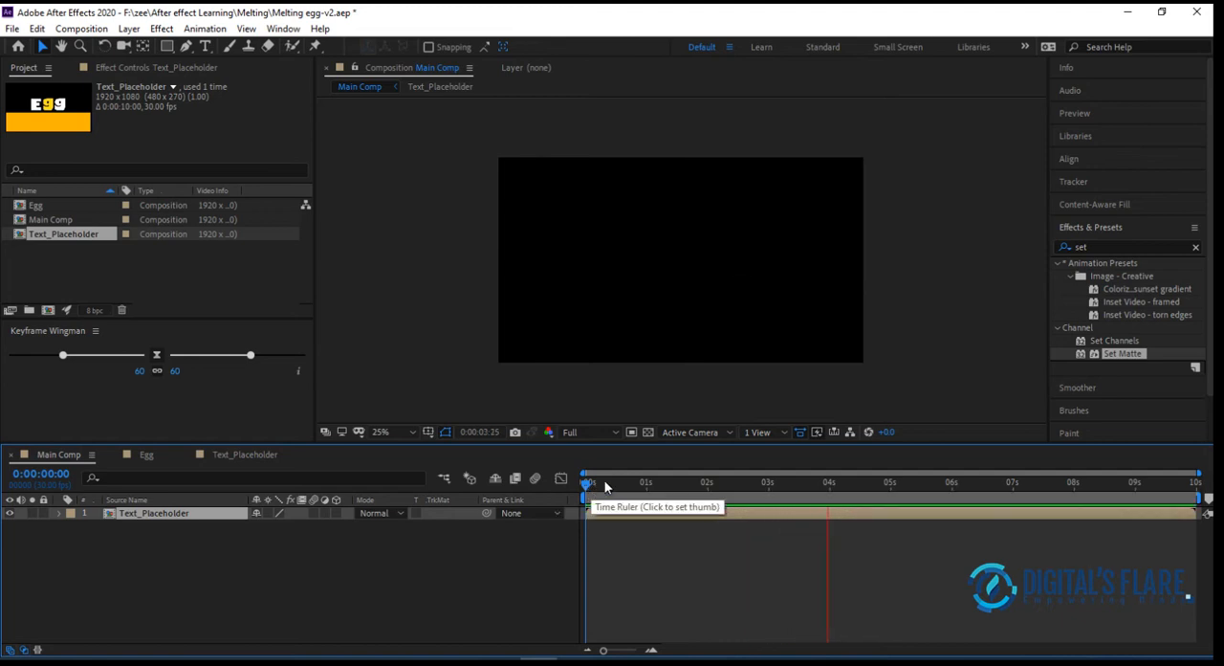
pyautogui.click(605, 487)
pyautogui.moveTo(604, 489); pyautogui.dragTo(588, 507)
pyautogui.click(320, 562)
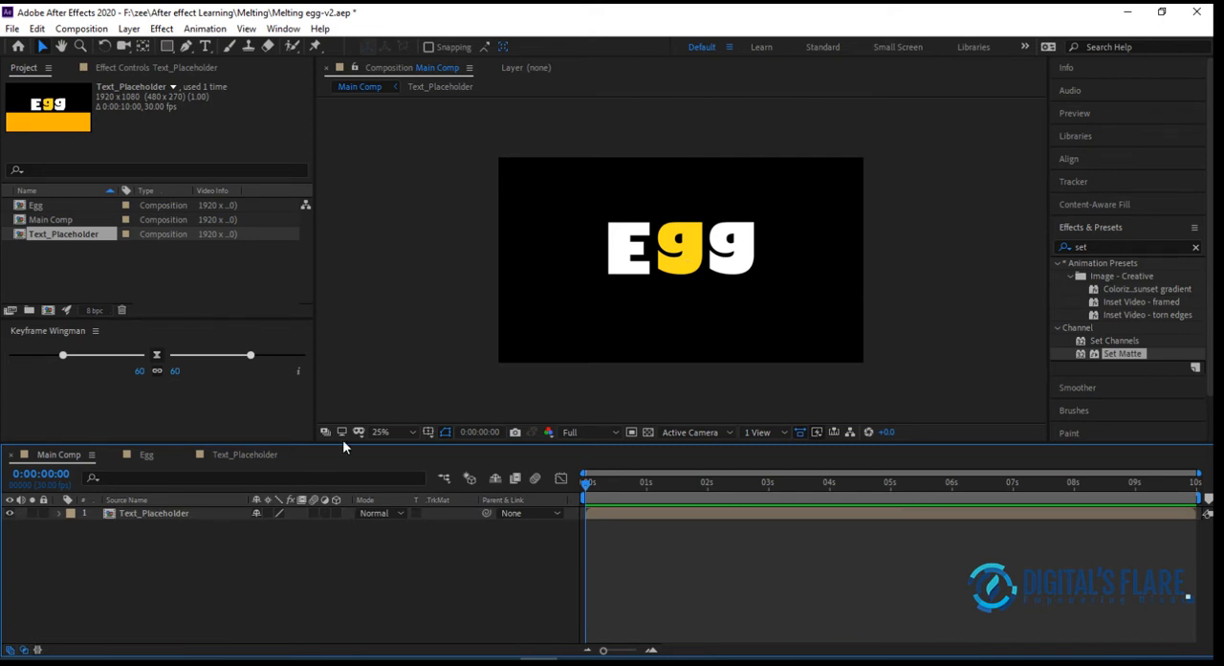
# Add an adjustment layer above Text_Placeholder in Main Comp and name it "Melting"
pyautogui.click(128, 27)
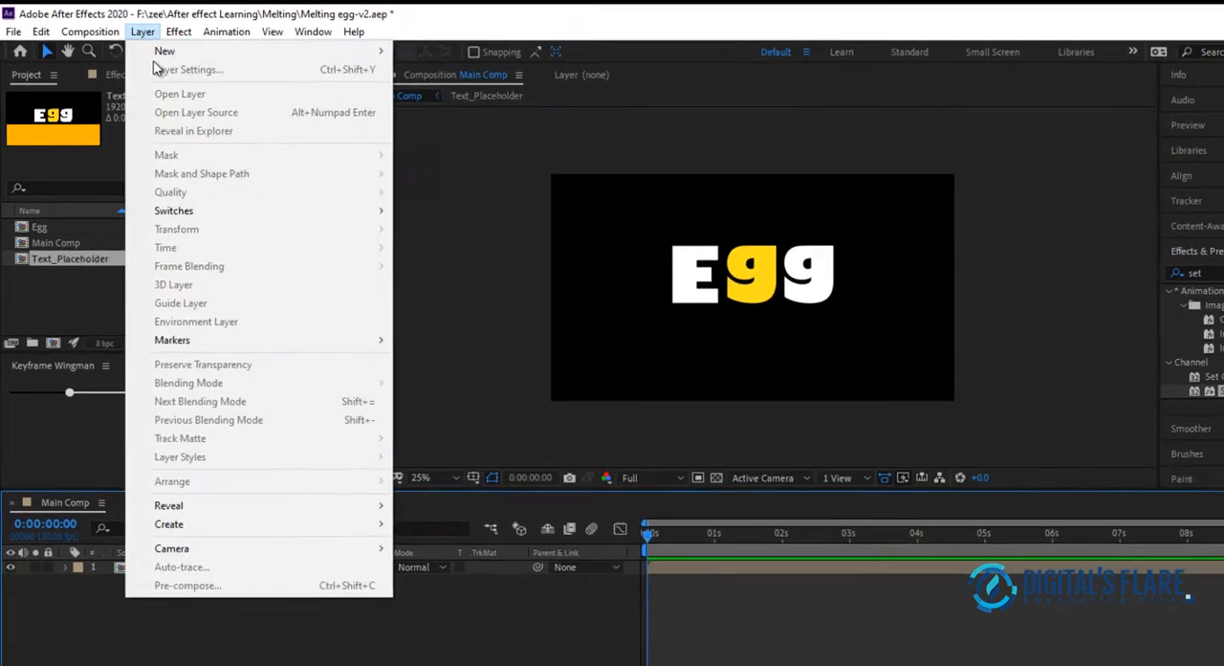
pyautogui.moveTo(229, 52)
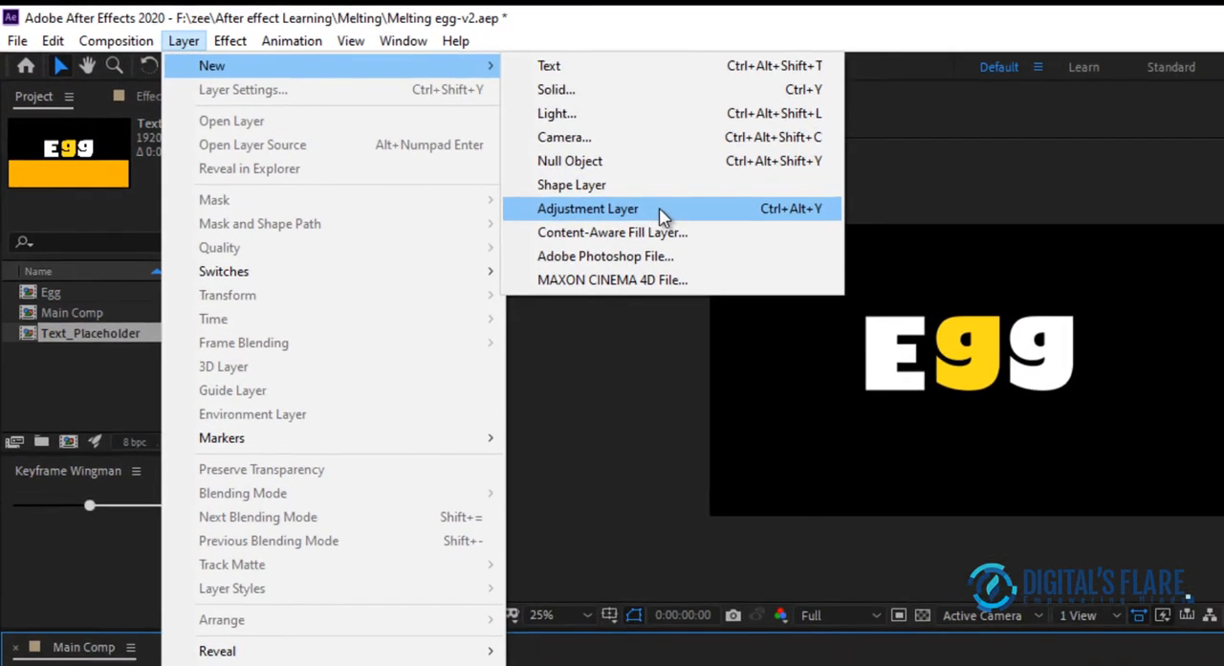
pyautogui.click(634, 226)
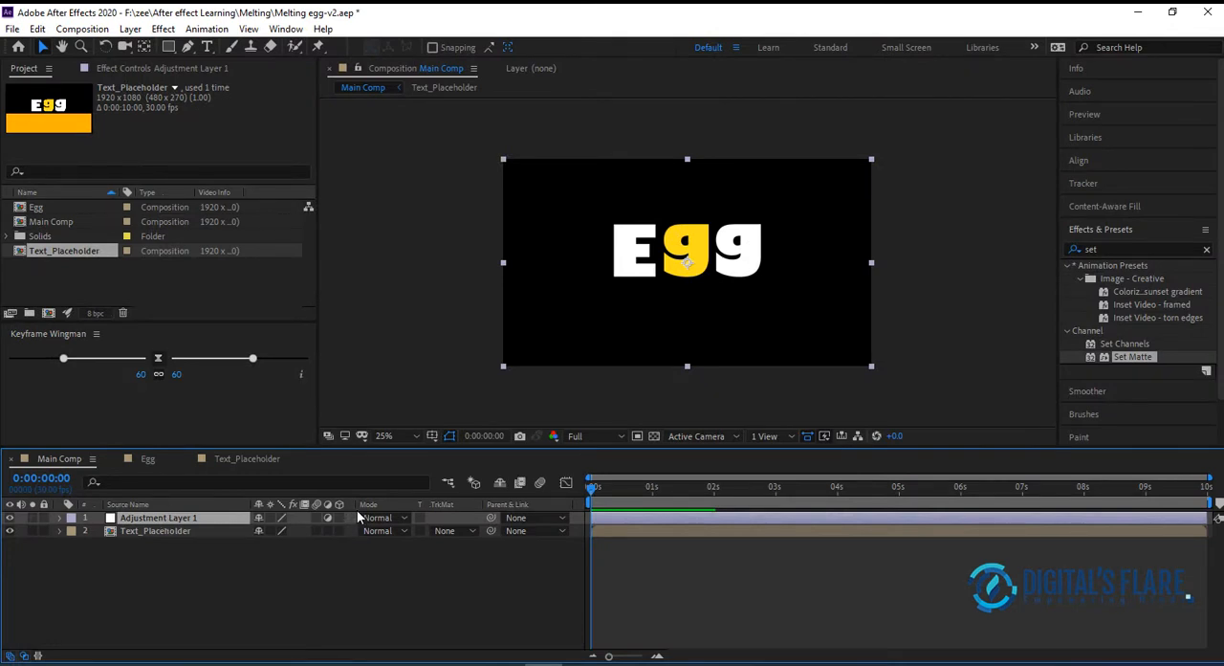
pyautogui.press('Return')
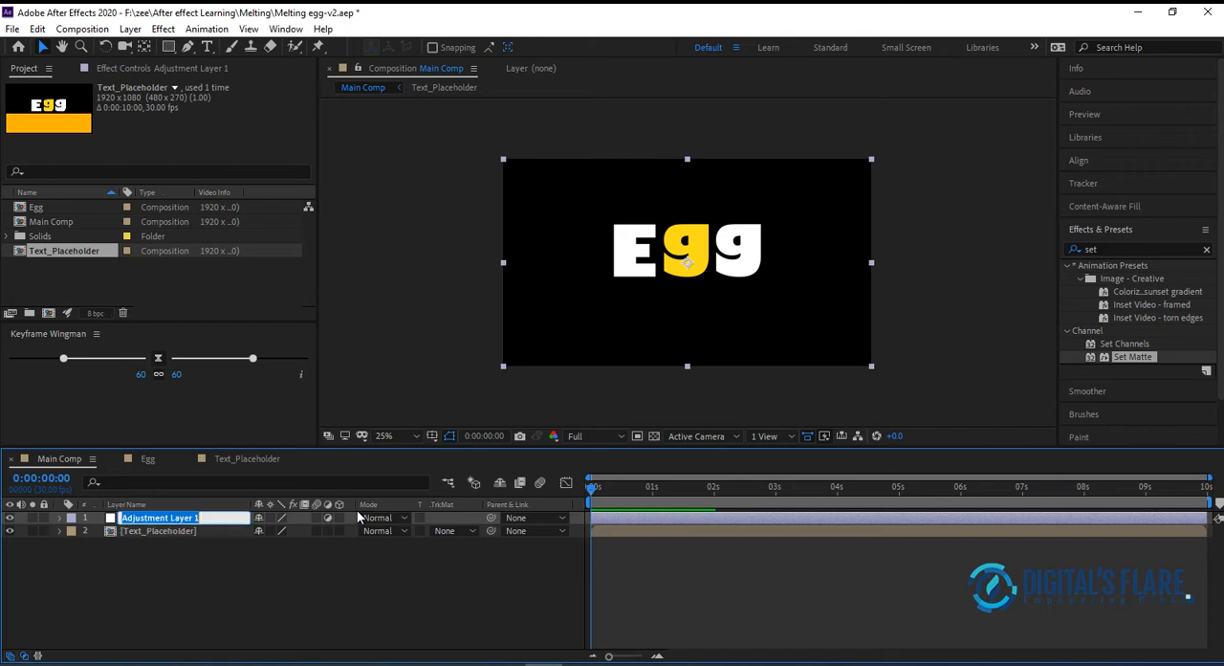
pyautogui.write('Melting')
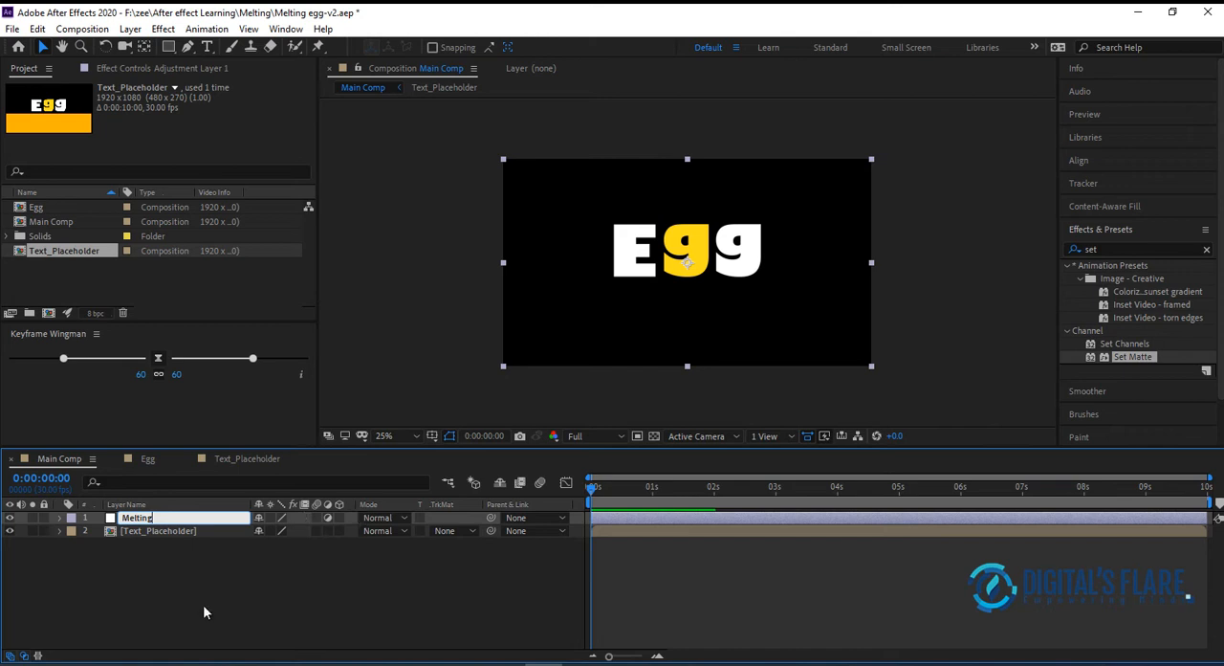
pyautogui.click(229, 589)
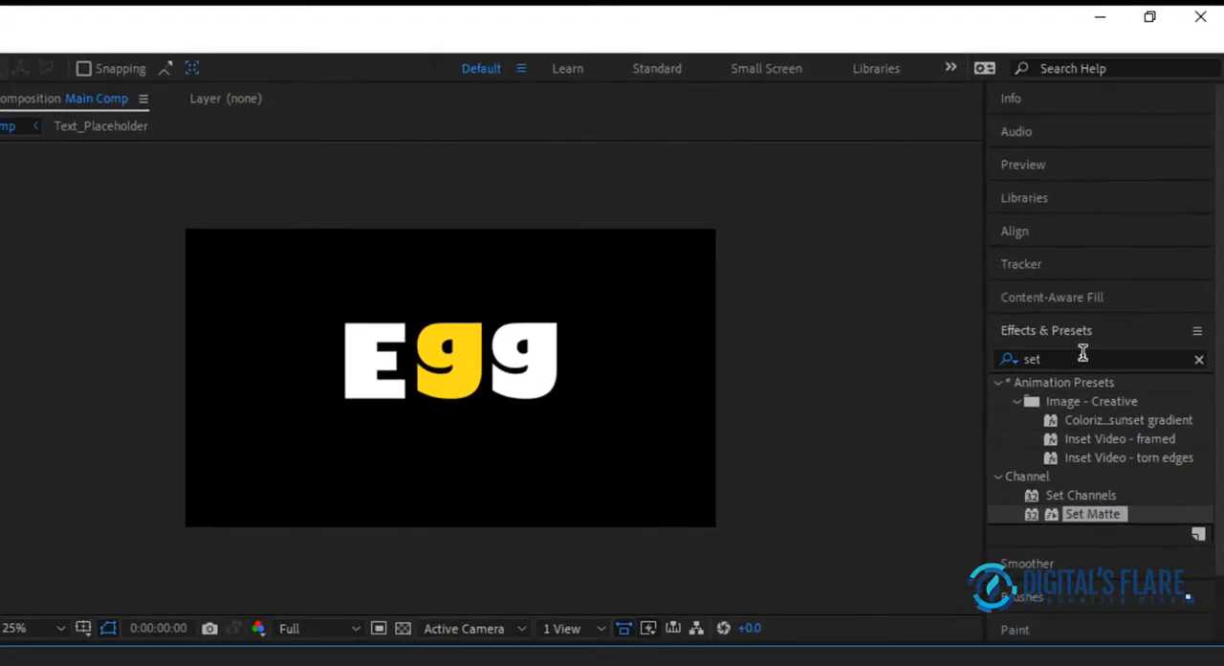
# Find the Gaussian Blur effect and apply it to the Melting adjustment layer
pyautogui.doubleClick(1105, 260)
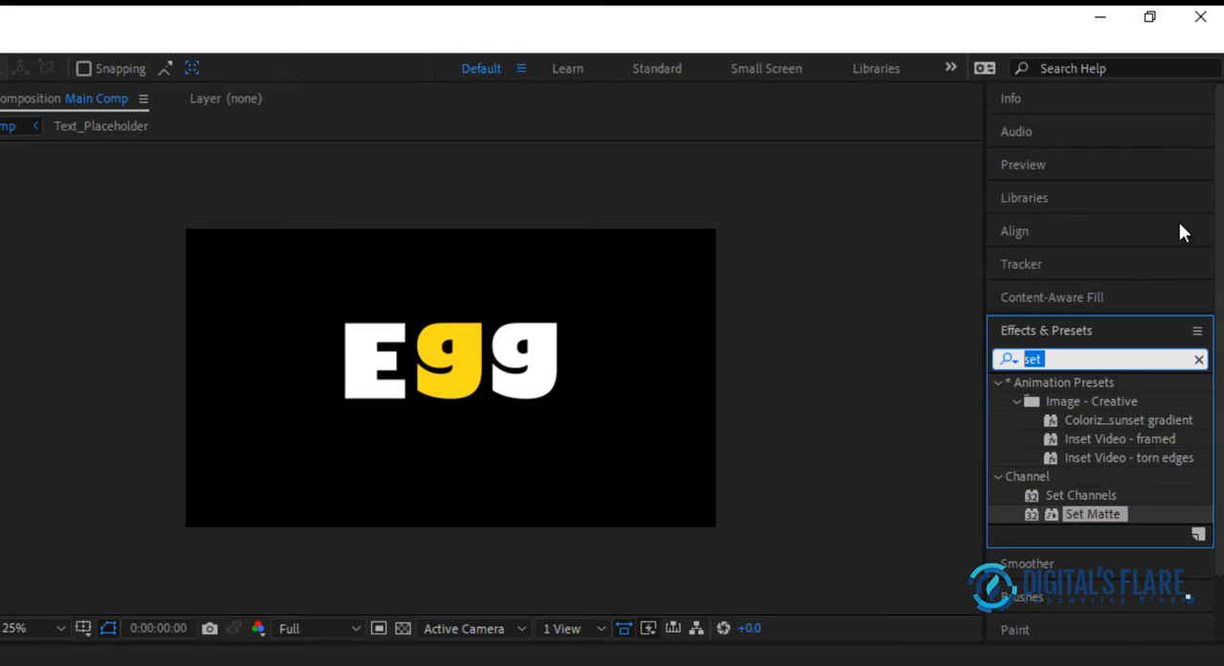
pyautogui.write('G')
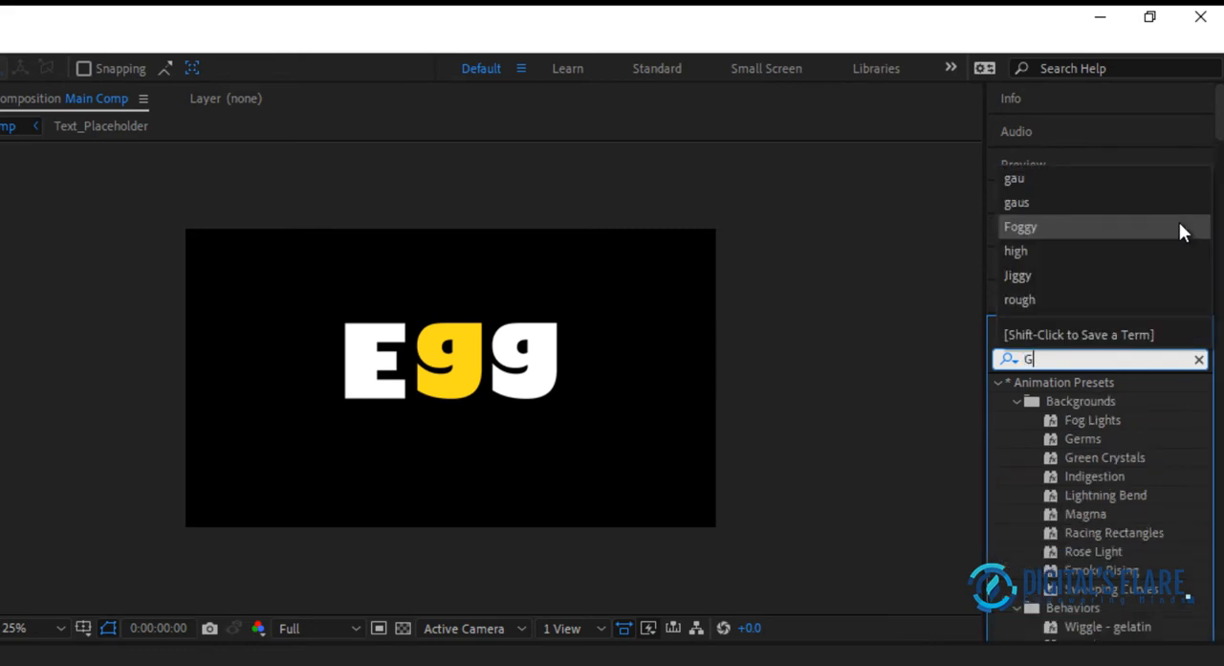
pyautogui.write('au')
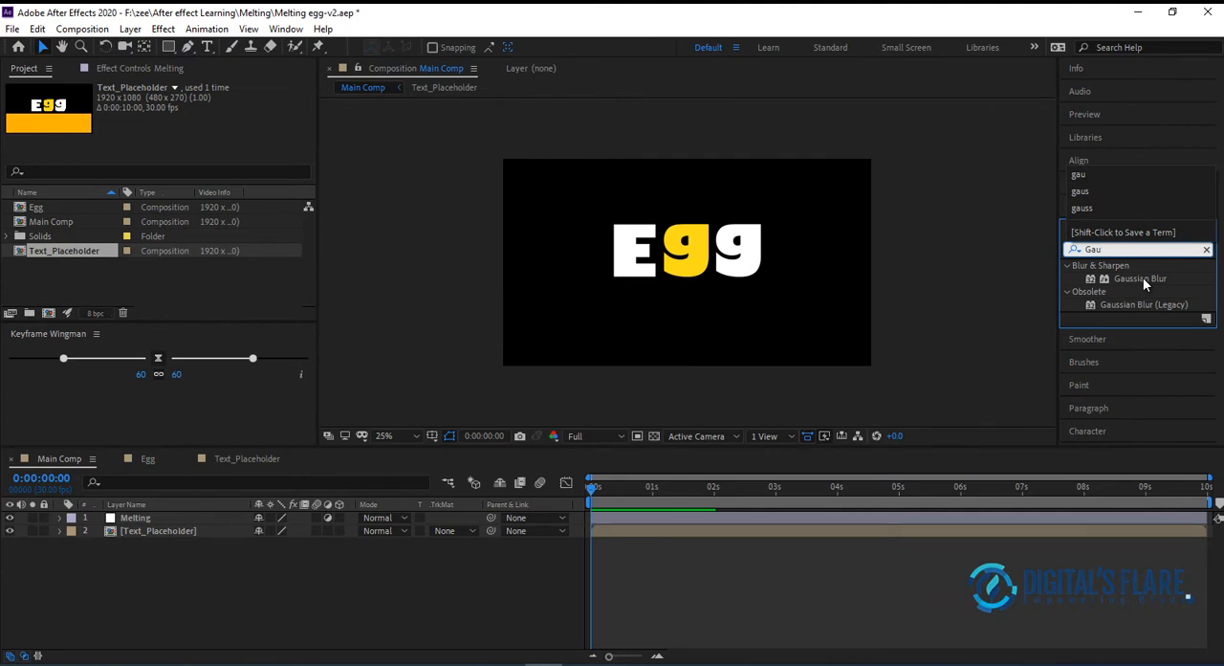
pyautogui.click(1112, 388)
pyautogui.moveTo(1145, 279); pyautogui.dragTo(165, 521)
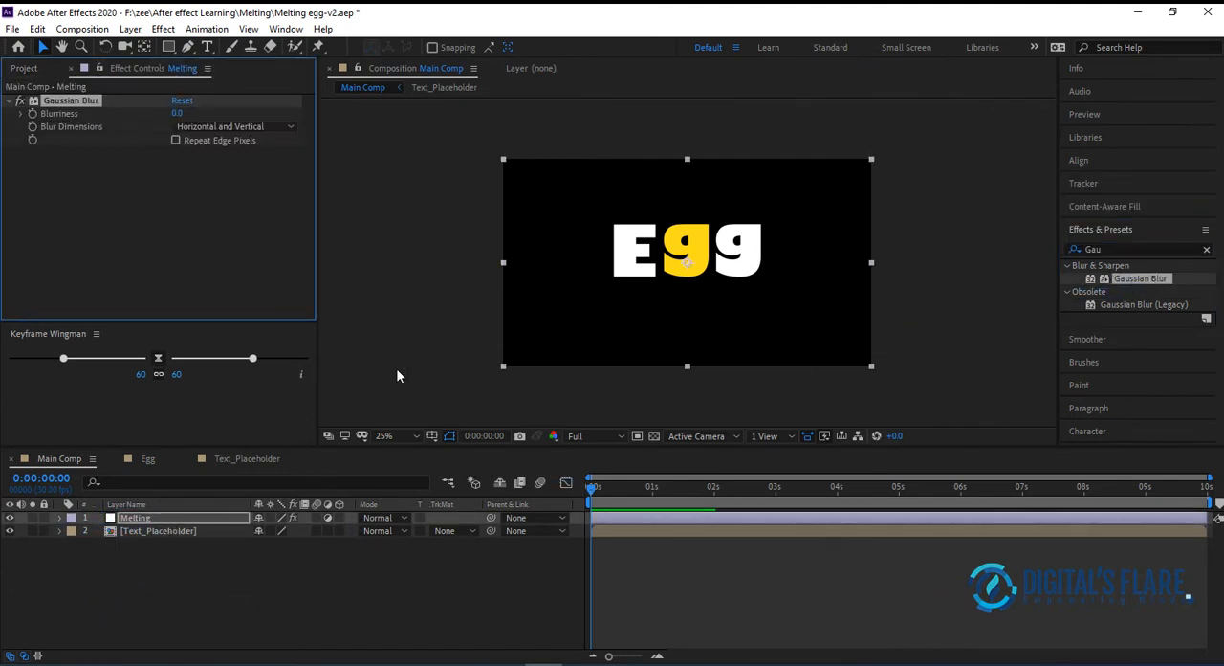
# Test a Blurriness of about 103 on the letters at 0:00:00:18 and return it to 0
pyautogui.moveTo(590, 485); pyautogui.dragTo(628, 490)
pyautogui.moveTo(177, 113); pyautogui.dragTo(962, 105)
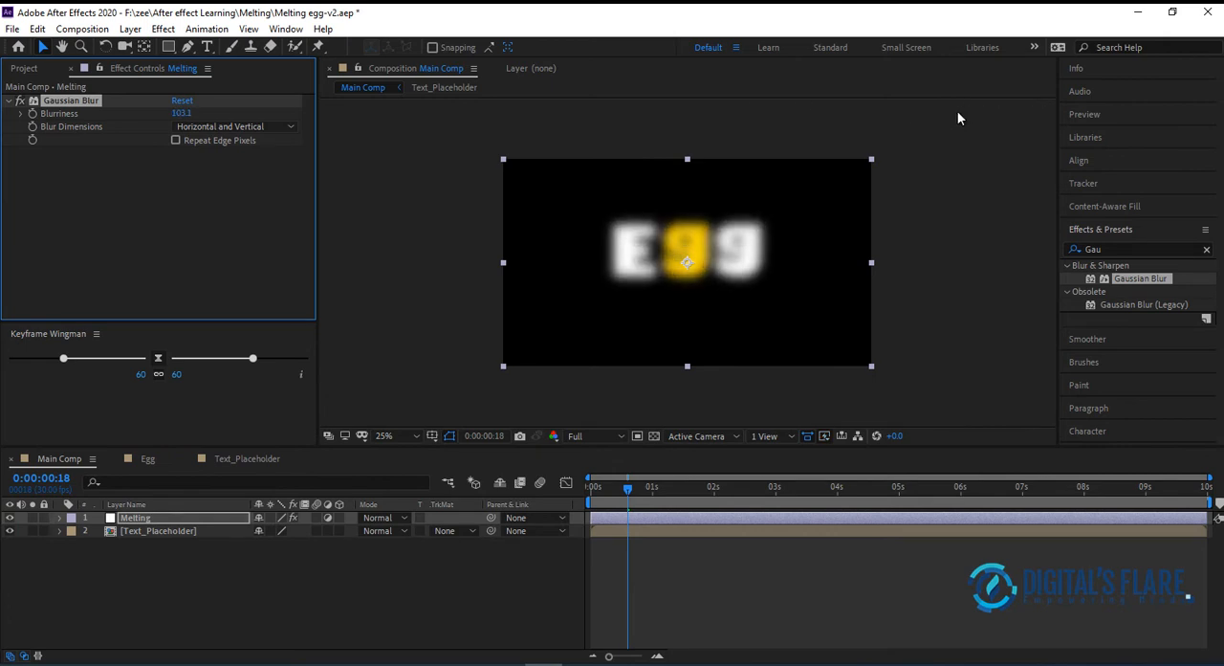
pyautogui.click(191, 113)
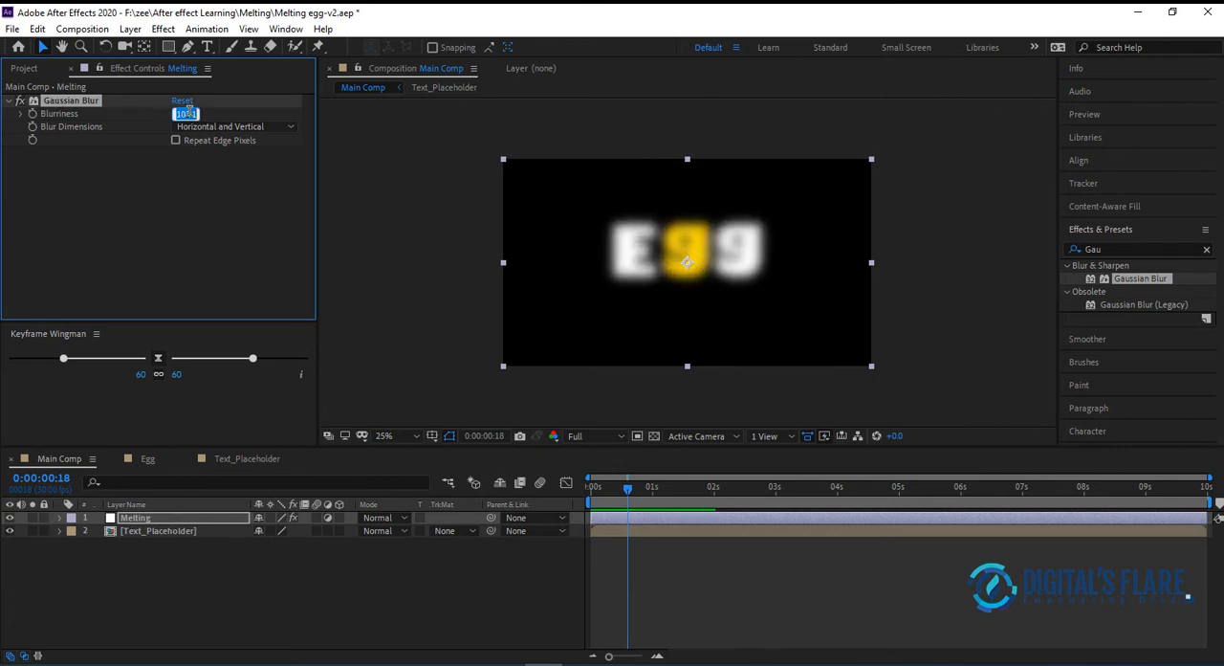
pyautogui.write('0')
pyautogui.press('Return')
# Start keyframing the Gaussian Blur's Blurriness at 0:00:01:16 with a value of 0
pyautogui.moveTo(629, 489); pyautogui.dragTo(711, 507)
pyautogui.moveTo(724, 507); pyautogui.dragTo(685, 497)
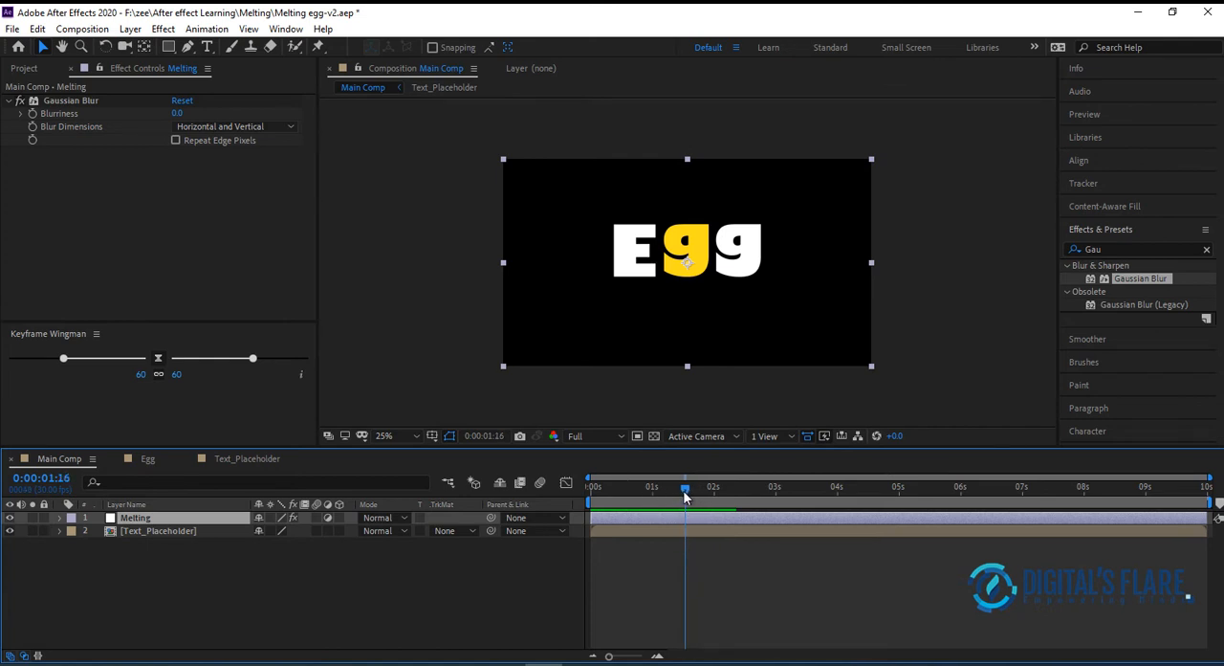
pyautogui.click(32, 114)
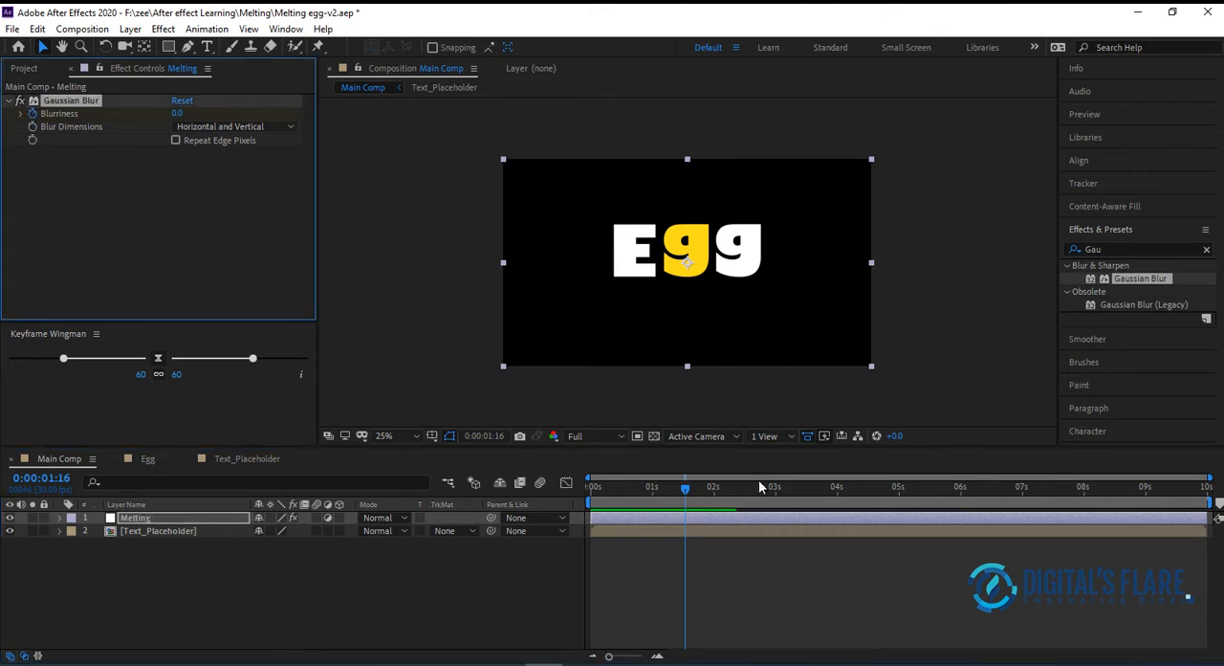
# Set the Blurriness to 150 at 0:00:02:02 to add a second keyframe
pyautogui.moveTo(685, 494); pyautogui.dragTo(717, 489)
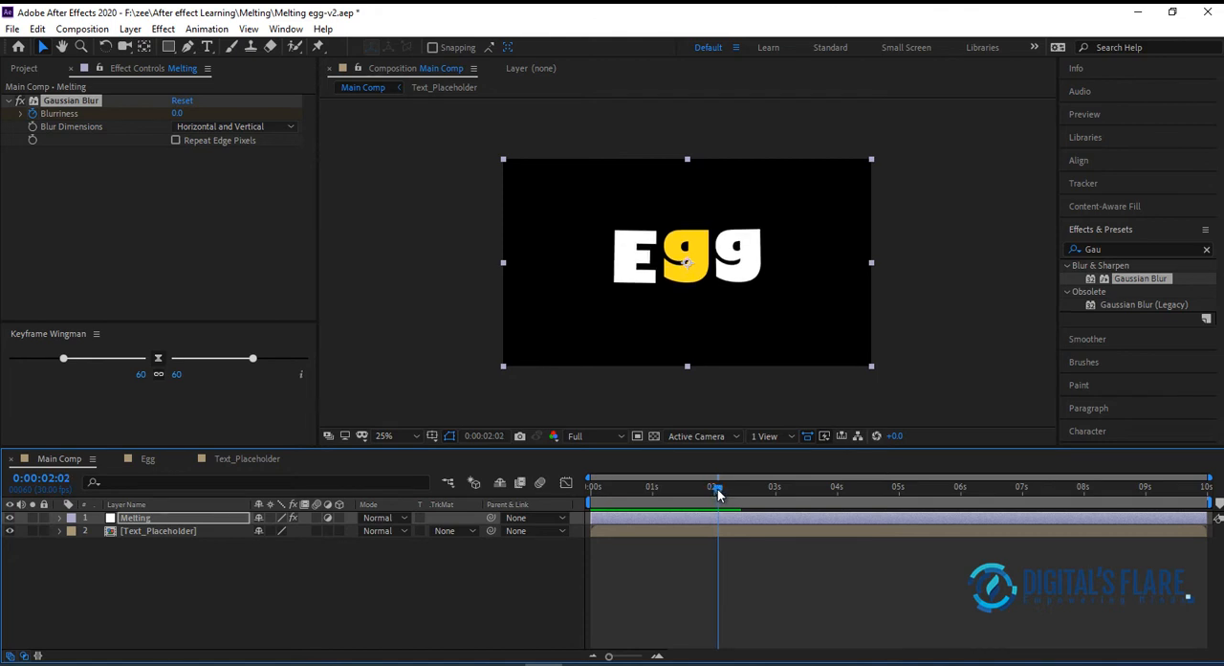
pyautogui.moveTo(179, 113); pyautogui.dragTo(435, 137)
pyautogui.moveTo(182, 115); pyautogui.dragTo(226, 120)
pyautogui.click(181, 113)
pyautogui.write('150')
pyautogui.press('Return')
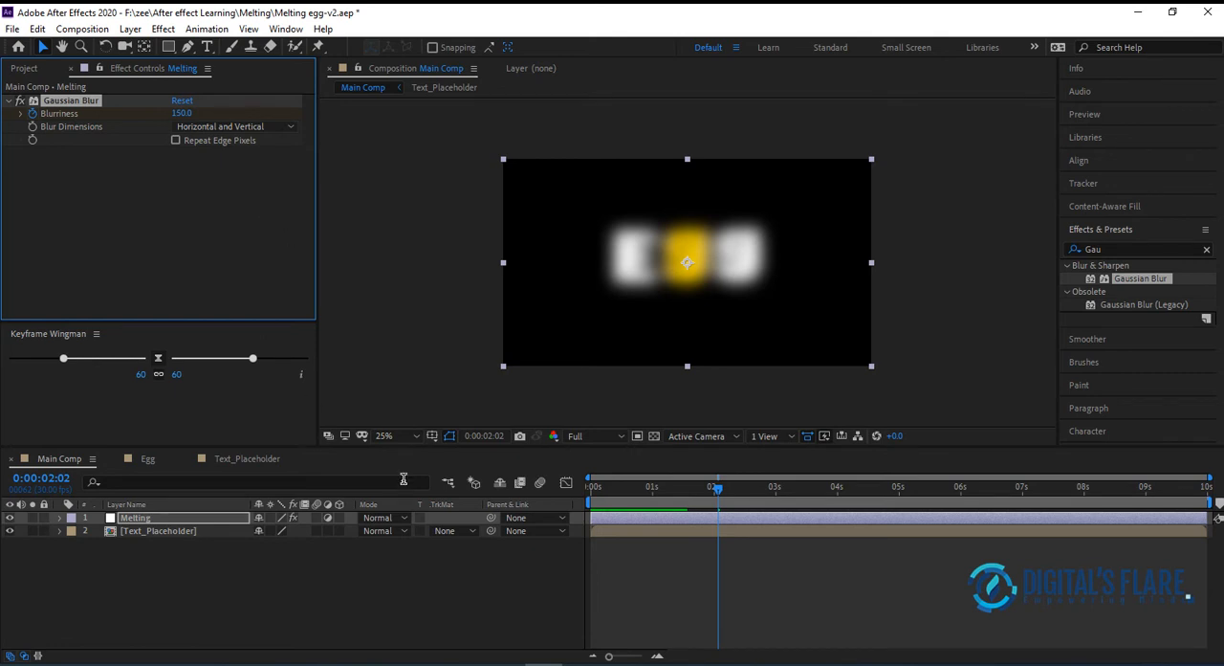
# At 0:00:01:07, draw a closed, wavy puddle shape with the Pen tool just below the Egg letters on a new shape layer
pyautogui.moveTo(698, 492); pyautogui.dragTo(665, 479)
pyautogui.click(177, 588)
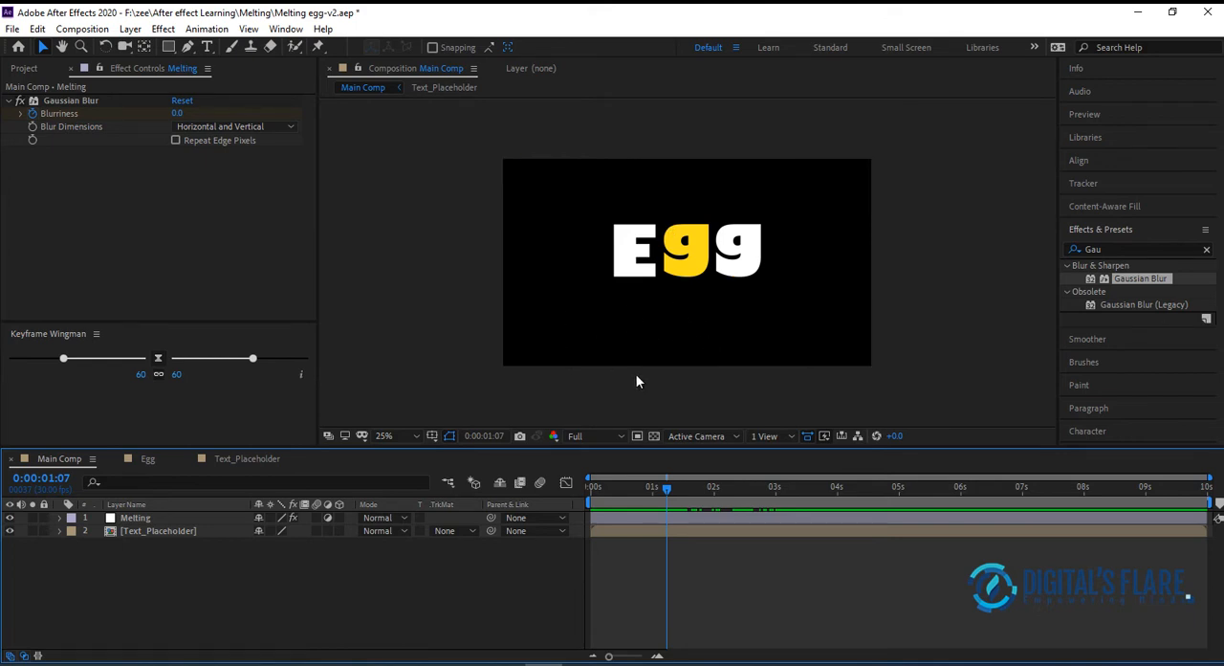
pyautogui.click(188, 46)
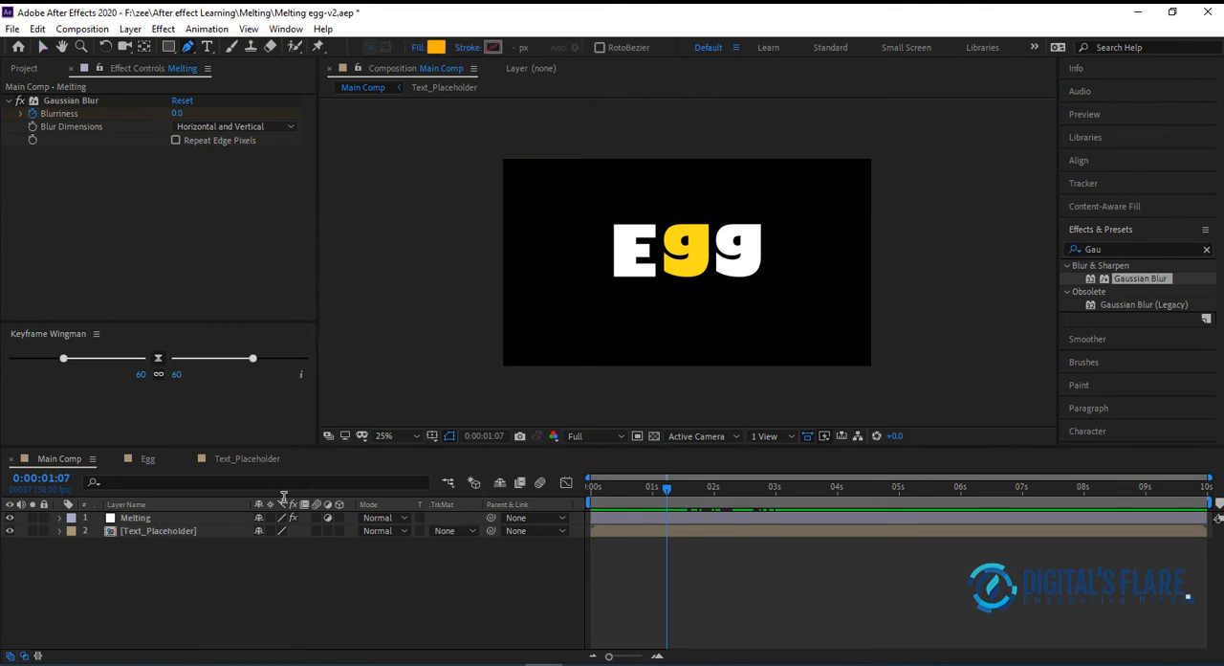
pyautogui.click(610, 277)
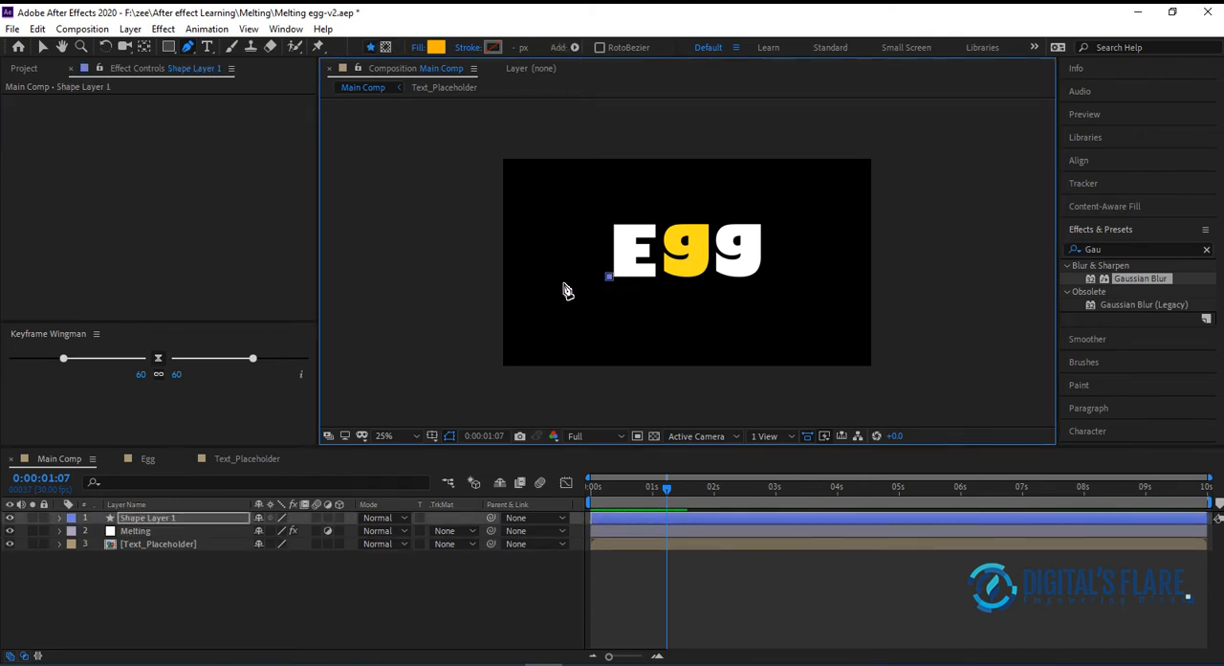
pyautogui.moveTo(543, 285); pyautogui.dragTo(541, 304)
pyautogui.moveTo(547, 317); pyautogui.dragTo(609, 329)
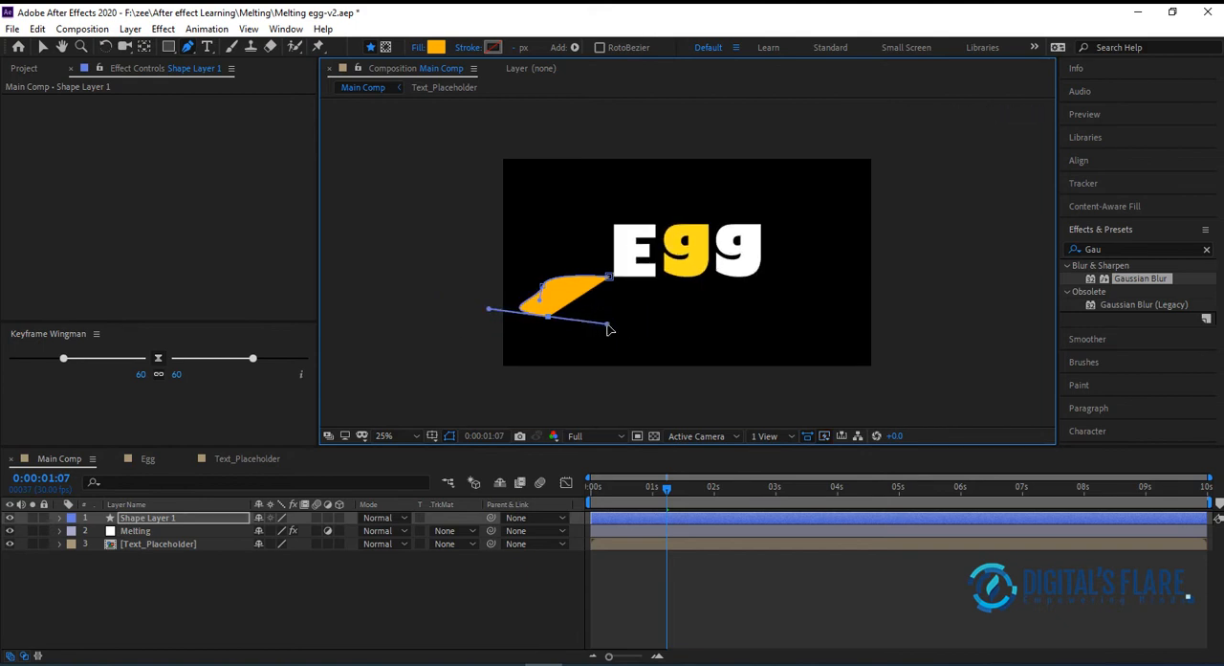
pyautogui.moveTo(713, 344); pyautogui.dragTo(773, 320)
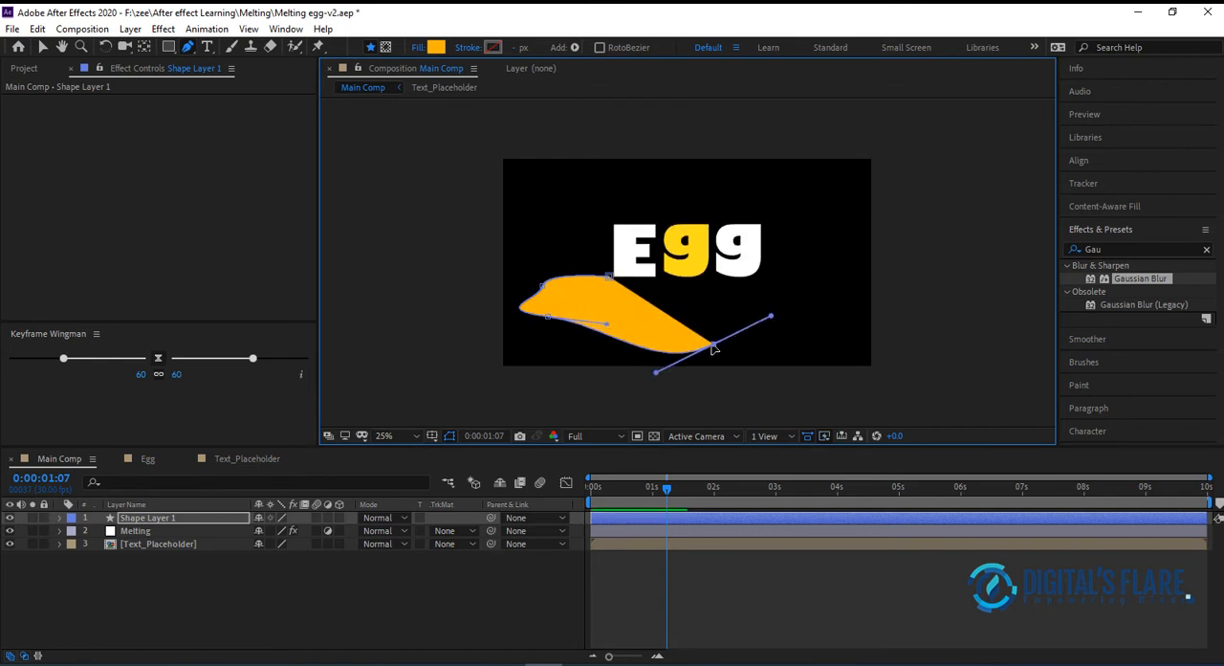
pyautogui.moveTo(713, 348); pyautogui.dragTo(704, 320)
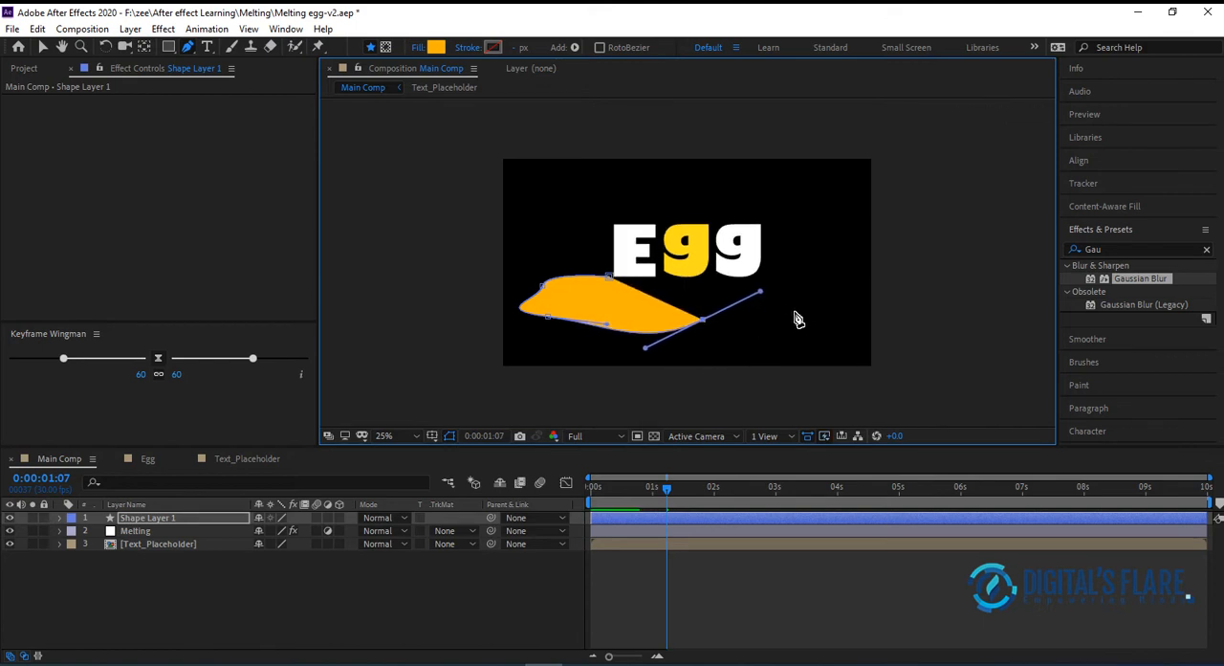
pyautogui.moveTo(811, 313); pyautogui.dragTo(852, 273)
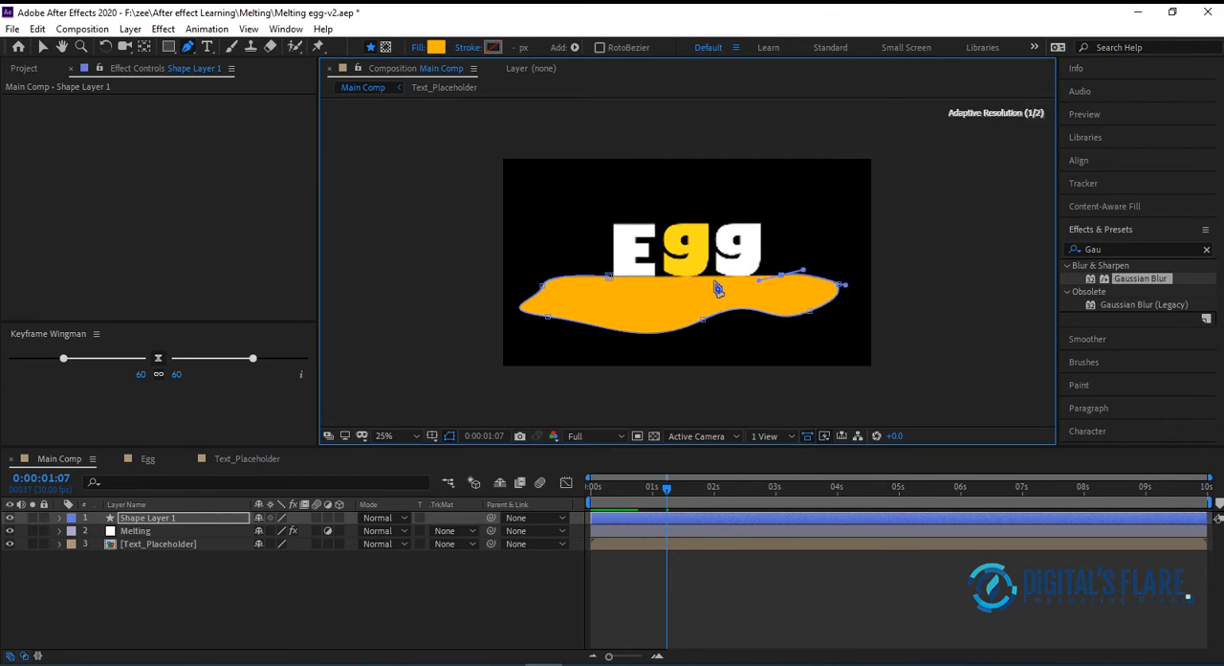
pyautogui.click(621, 278)
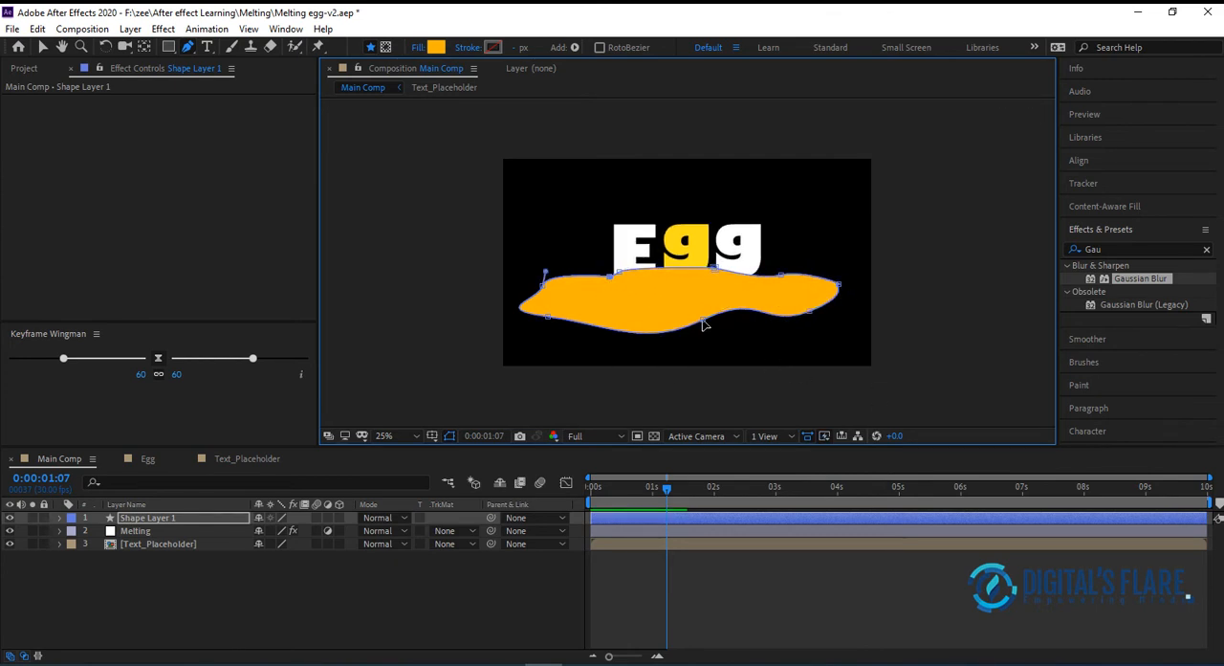
# Smooth the puddle's outline by adjusting its lower and side points and handles, extending its right end outward
pyautogui.moveTo(704, 322); pyautogui.dragTo(764, 305)
pyautogui.moveTo(606, 325); pyautogui.dragTo(608, 312)
pyautogui.click(543, 286)
pyautogui.moveTo(553, 273); pyautogui.dragTo(590, 287)
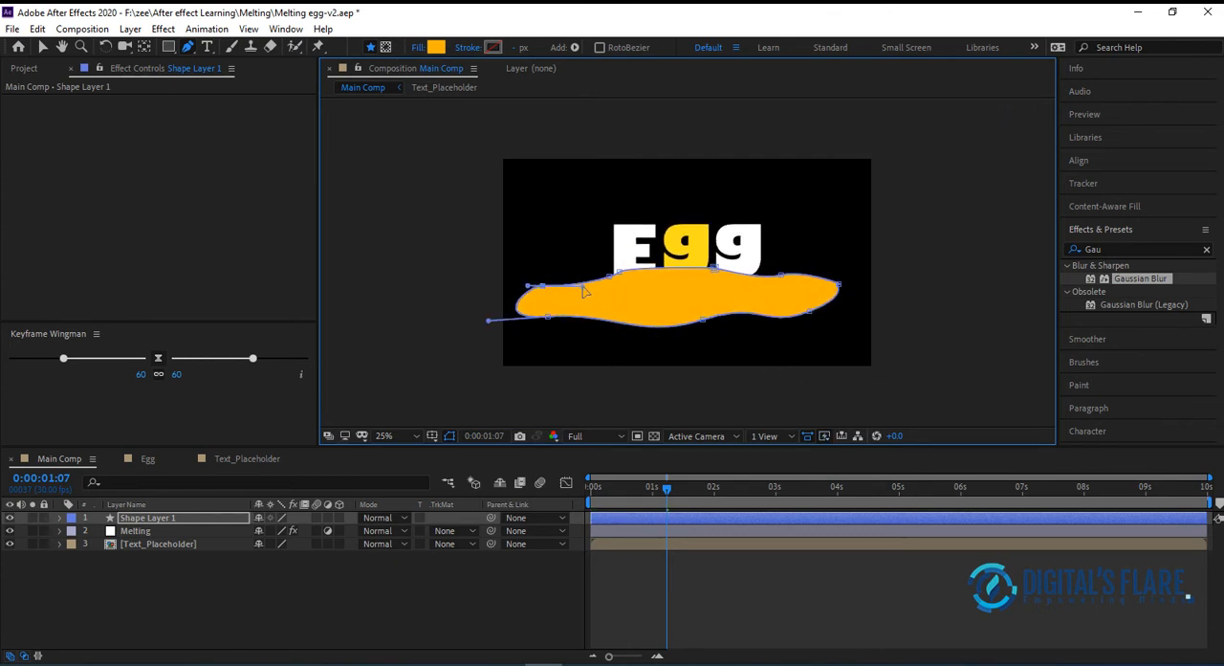
pyautogui.moveTo(811, 312); pyautogui.dragTo(843, 306)
pyautogui.moveTo(762, 298); pyautogui.dragTo(696, 325)
pyautogui.moveTo(798, 324); pyautogui.dragTo(793, 317)
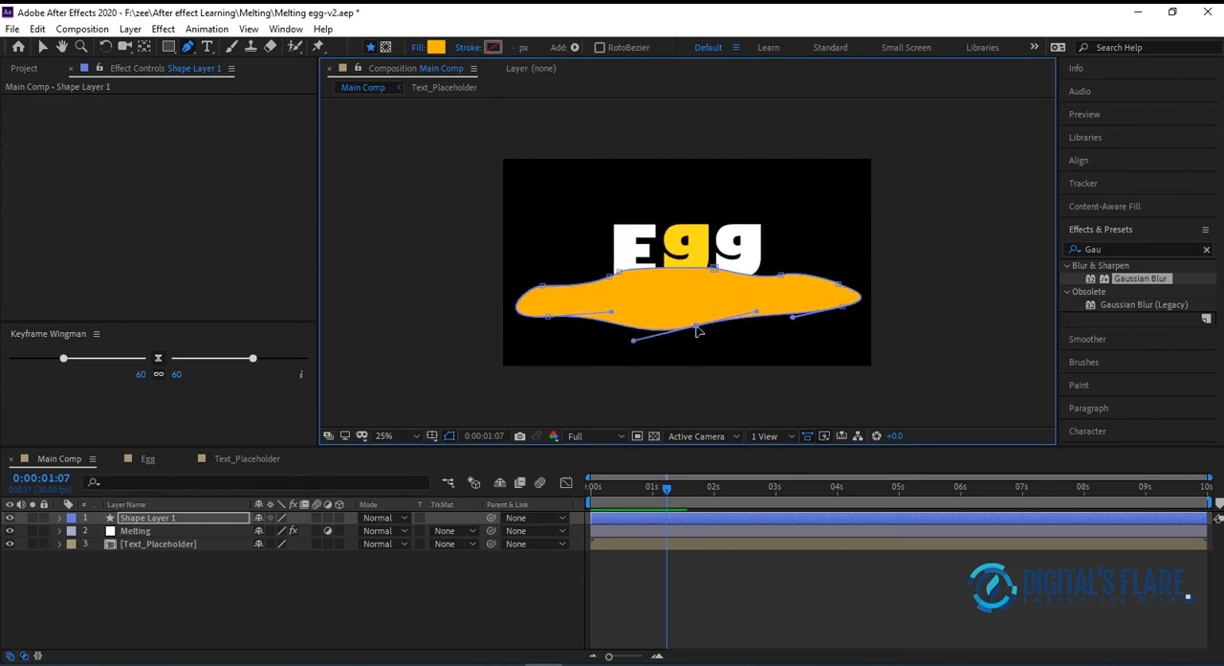
# Change the puddle shape's fill color to white
pyautogui.click(436, 47)
pyautogui.moveTo(242, 312); pyautogui.dragTo(109, 207)
pyautogui.click(534, 282)
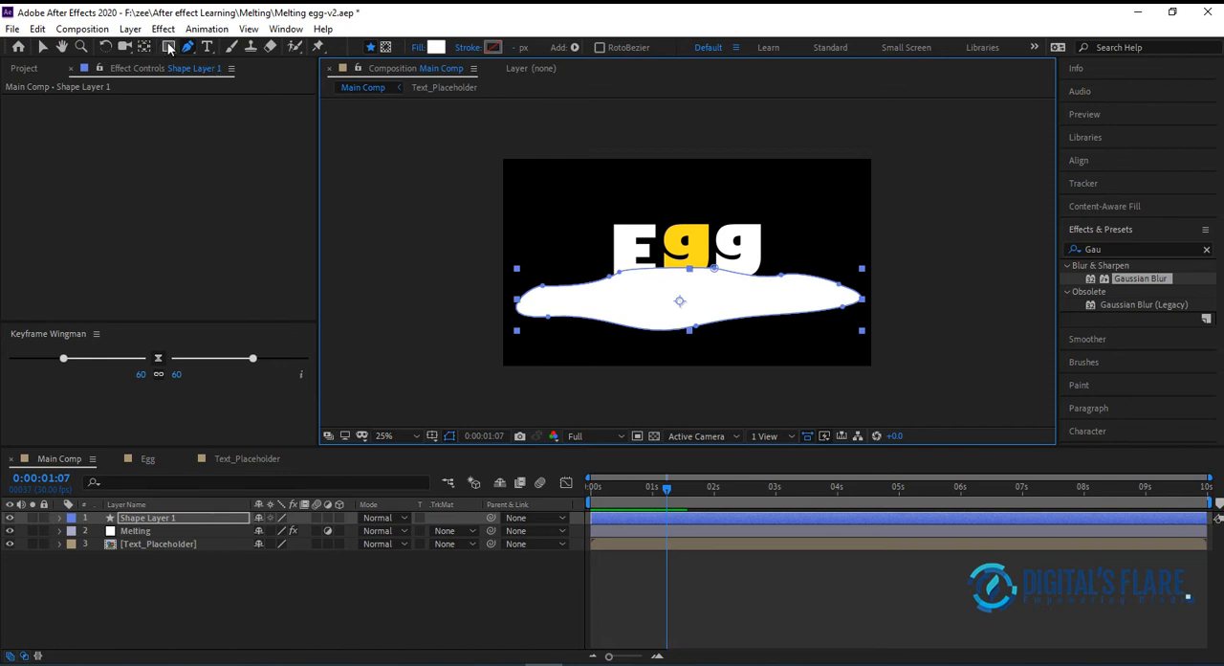
# Draw a wide ellipse as the yolk over the upper middle of the white shape and fill it with yellow FFDC1B sampled from the letters
pyautogui.moveTo(171, 53); pyautogui.dragTo(220, 81)
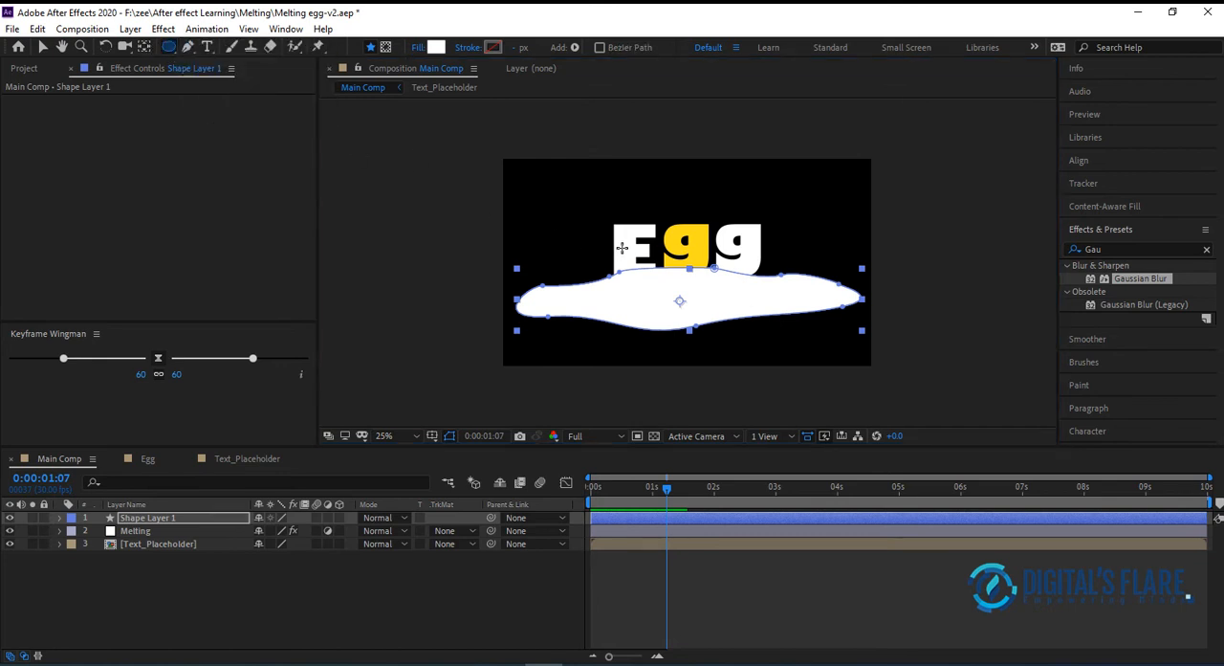
pyautogui.moveTo(618, 243); pyautogui.dragTo(754, 298)
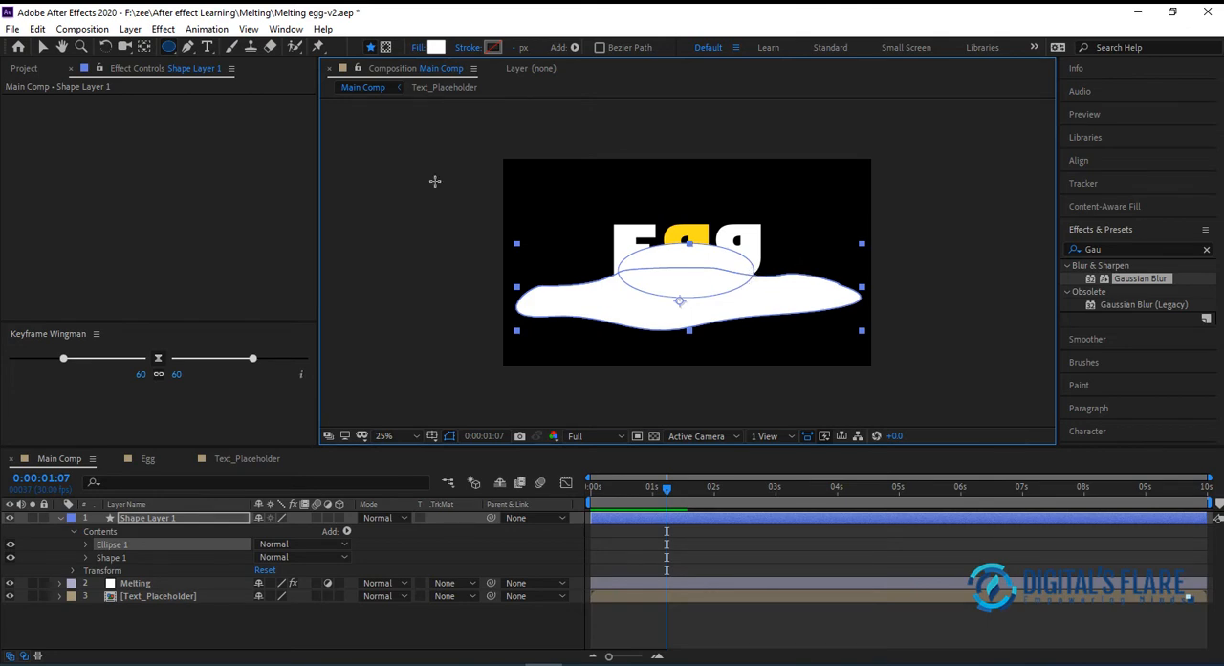
pyautogui.click(436, 47)
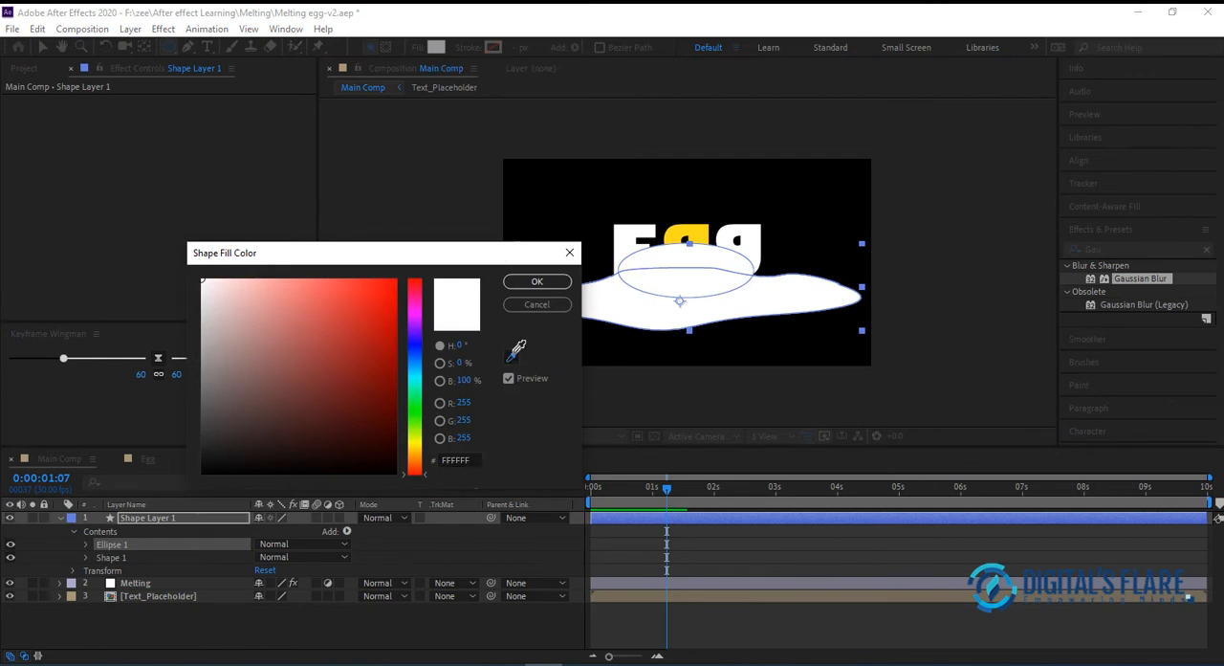
pyautogui.click(517, 350)
pyautogui.click(701, 237)
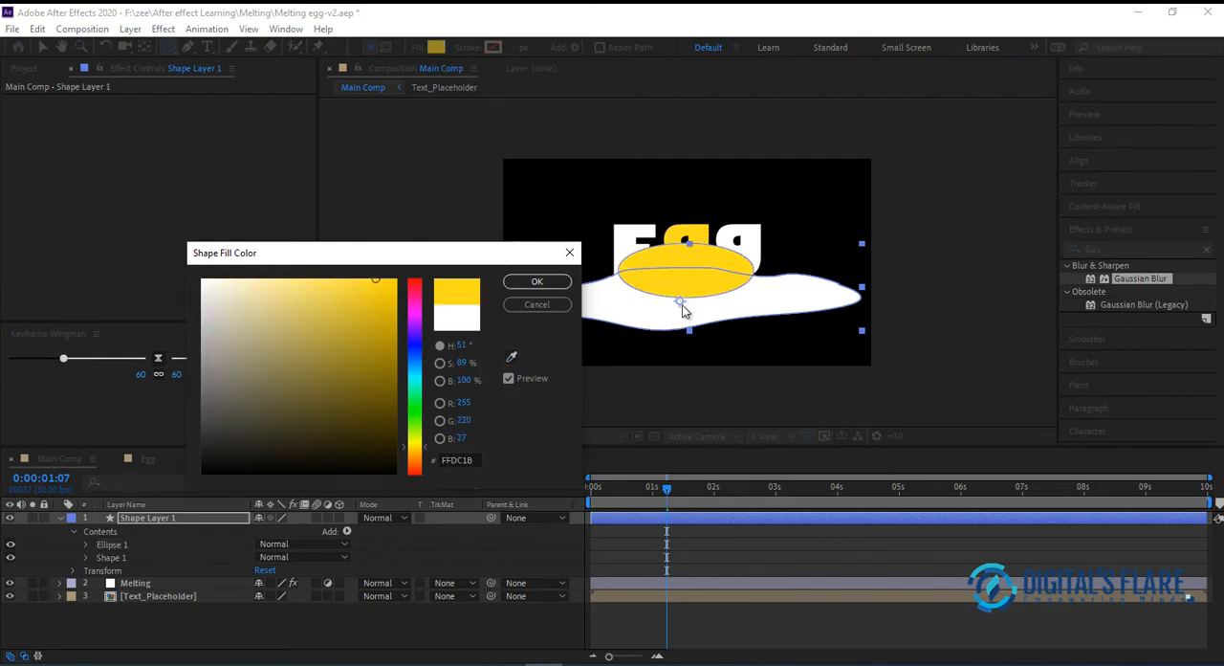
pyautogui.click(536, 281)
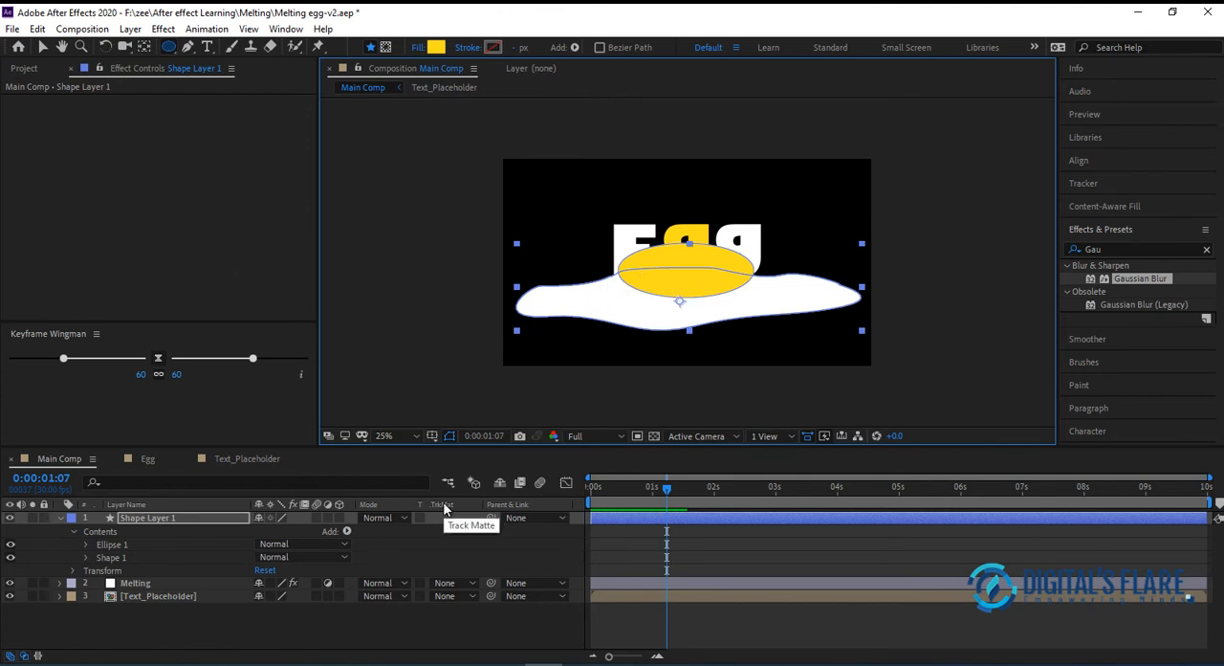
# Move the Melting adjustment layer above Shape Layer 1 and check the frames around 0:00:01:13
pyautogui.click(230, 635)
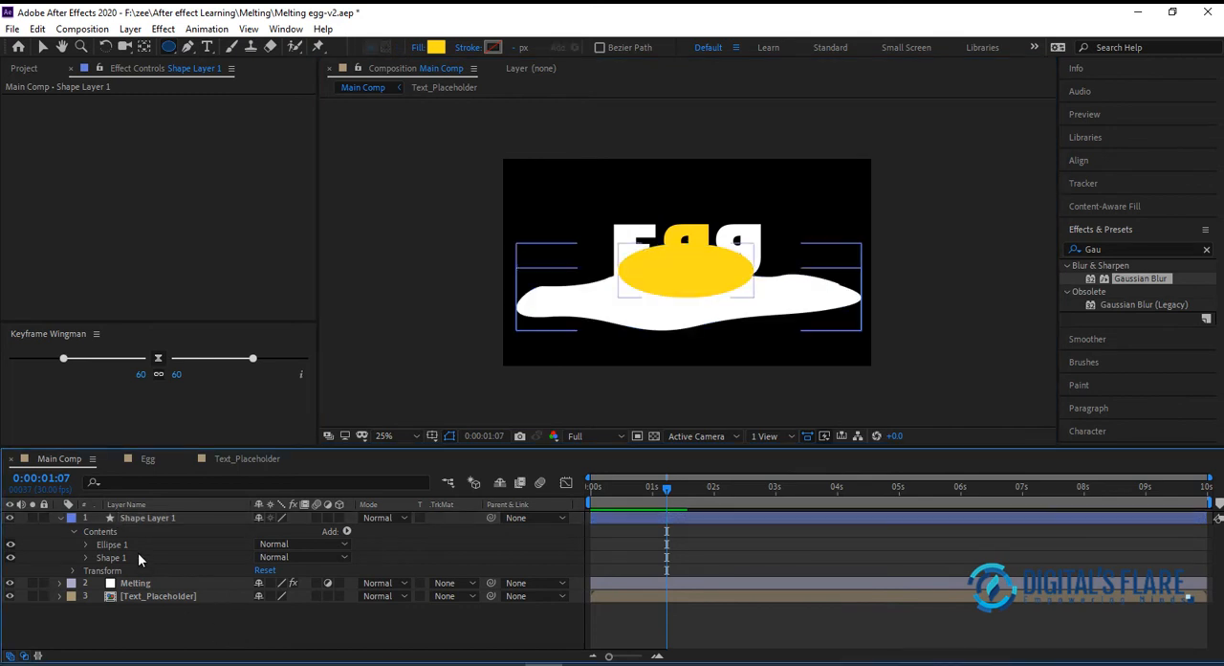
pyautogui.moveTo(181, 585); pyautogui.dragTo(167, 514)
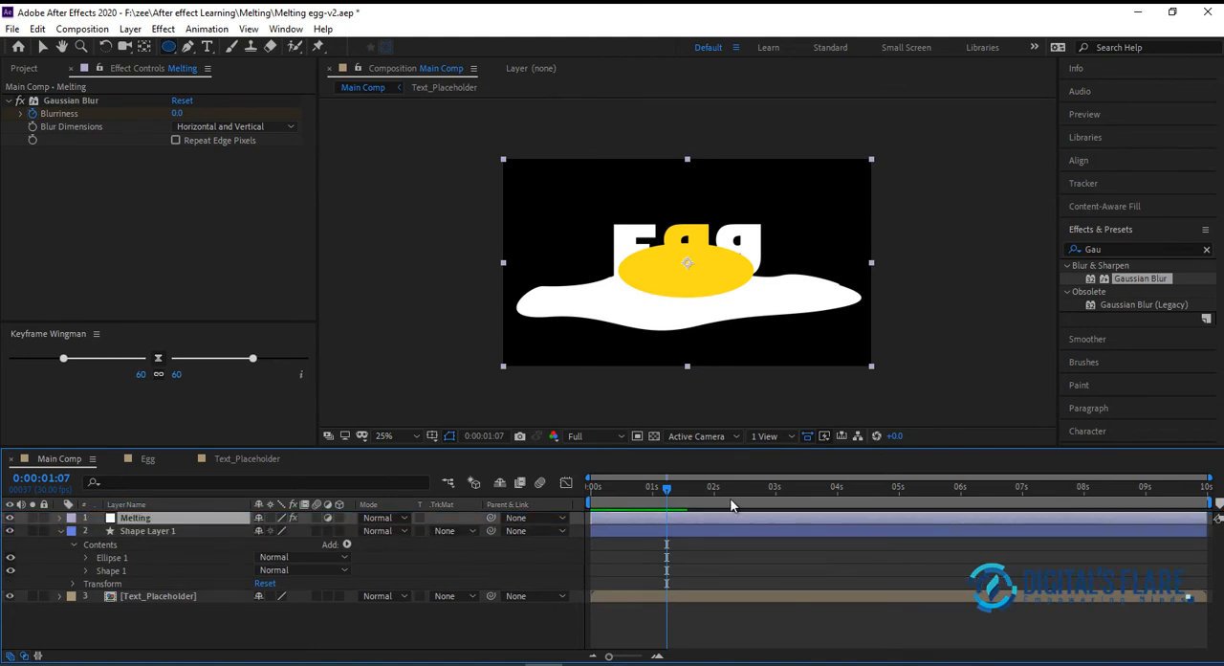
pyautogui.moveTo(665, 488)
pyautogui.mouseDown()
pyautogui.moveTo(801, 489)
pyautogui.moveTo(618, 488)
pyautogui.moveTo(681, 488)
pyautogui.mouseUp()
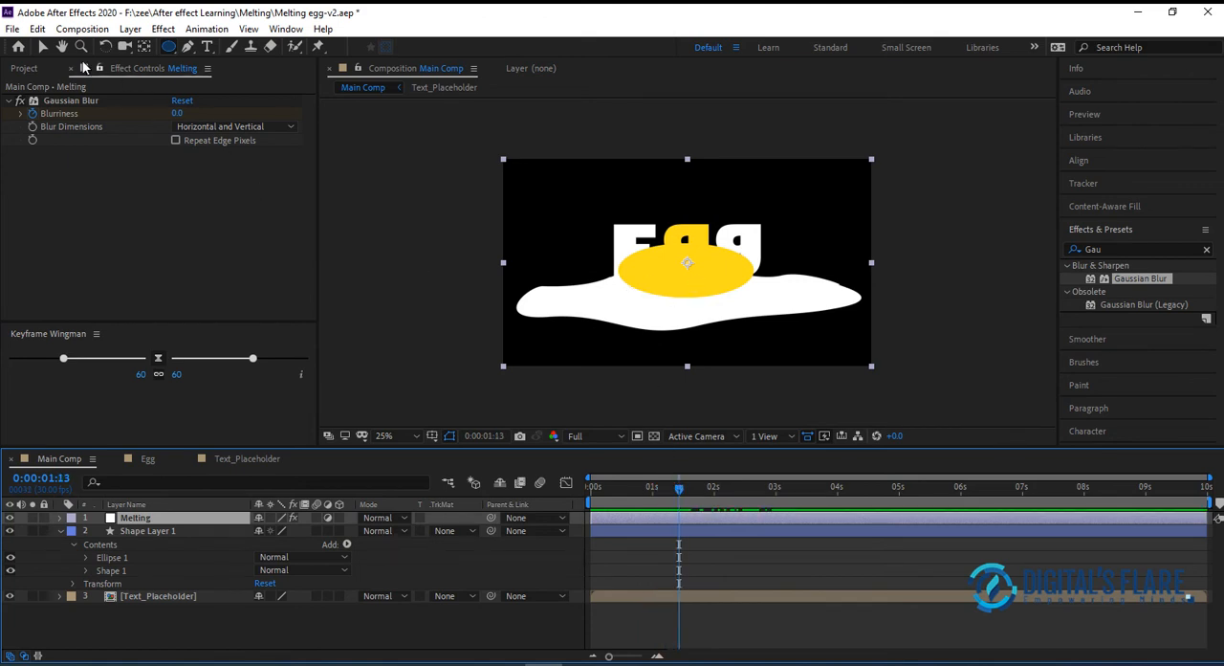
# Hide the Melting adjustment layer and go to 0:00:03:05, where only the egg shape is in view
pyautogui.click(43, 47)
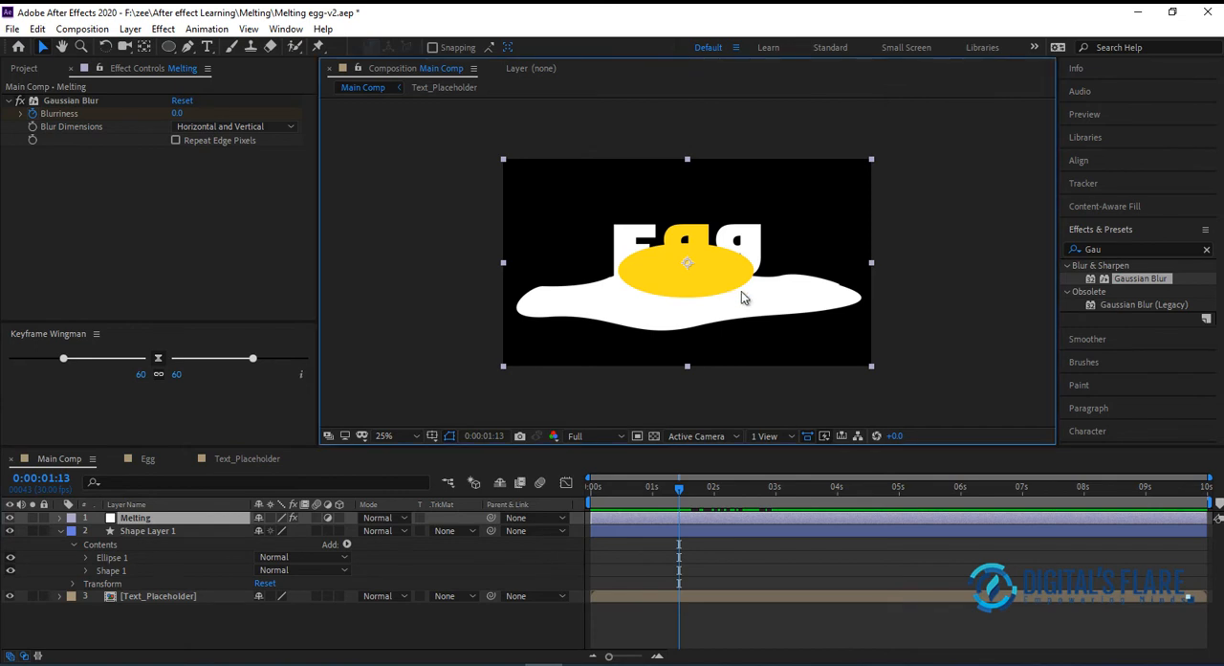
pyautogui.moveTo(682, 487); pyautogui.dragTo(717, 492)
pyautogui.click(126, 521)
pyautogui.click(9, 517)
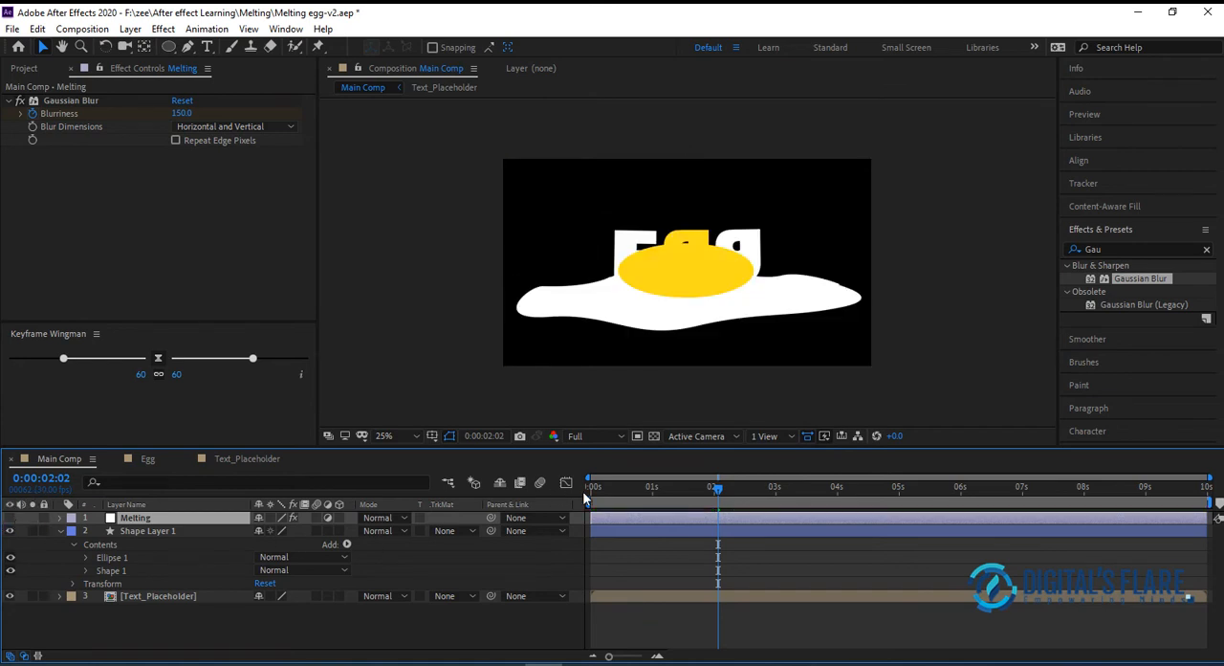
pyautogui.moveTo(719, 489); pyautogui.dragTo(786, 490)
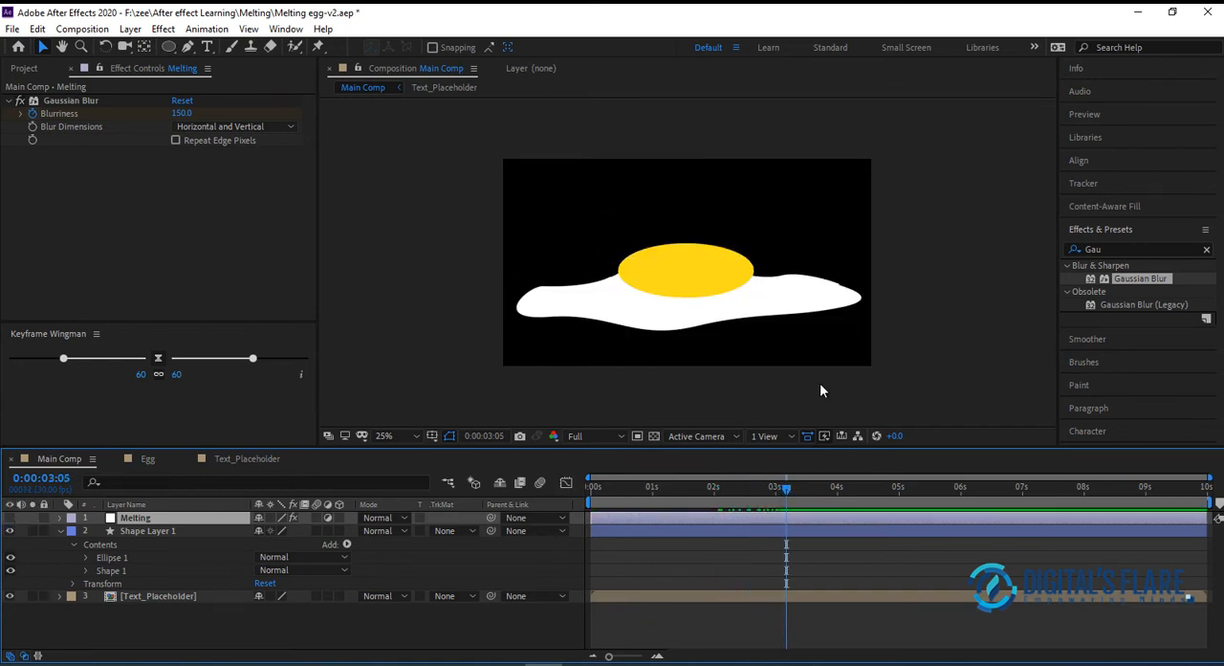
# Reshape the egg white's outline with the Pen tool, moving its edge points and handles to deepen the bottom and round the right end
pyautogui.click(833, 308)
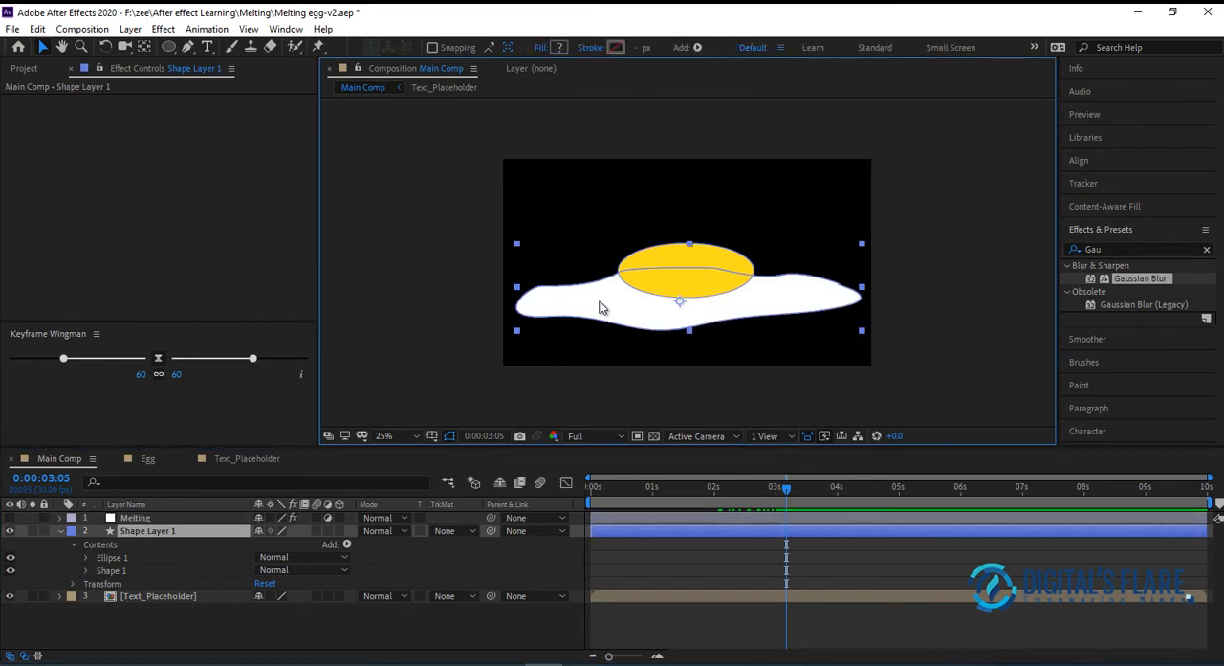
pyautogui.press('g')
pyautogui.moveTo(543, 286); pyautogui.dragTo(565, 286)
pyautogui.moveTo(839, 284); pyautogui.dragTo(822, 293)
pyautogui.moveTo(781, 275); pyautogui.dragTo(841, 312)
pyautogui.moveTo(697, 326); pyautogui.dragTo(687, 338)
pyautogui.moveTo(781, 285); pyautogui.dragTo(787, 276)
pyautogui.moveTo(548, 315); pyautogui.dragTo(574, 286)
pyautogui.moveTo(551, 285); pyautogui.dragTo(595, 320)
pyautogui.click(542, 316)
pyautogui.click(788, 277)
pyautogui.click(843, 283)
pyautogui.moveTo(817, 286); pyautogui.dragTo(804, 270)
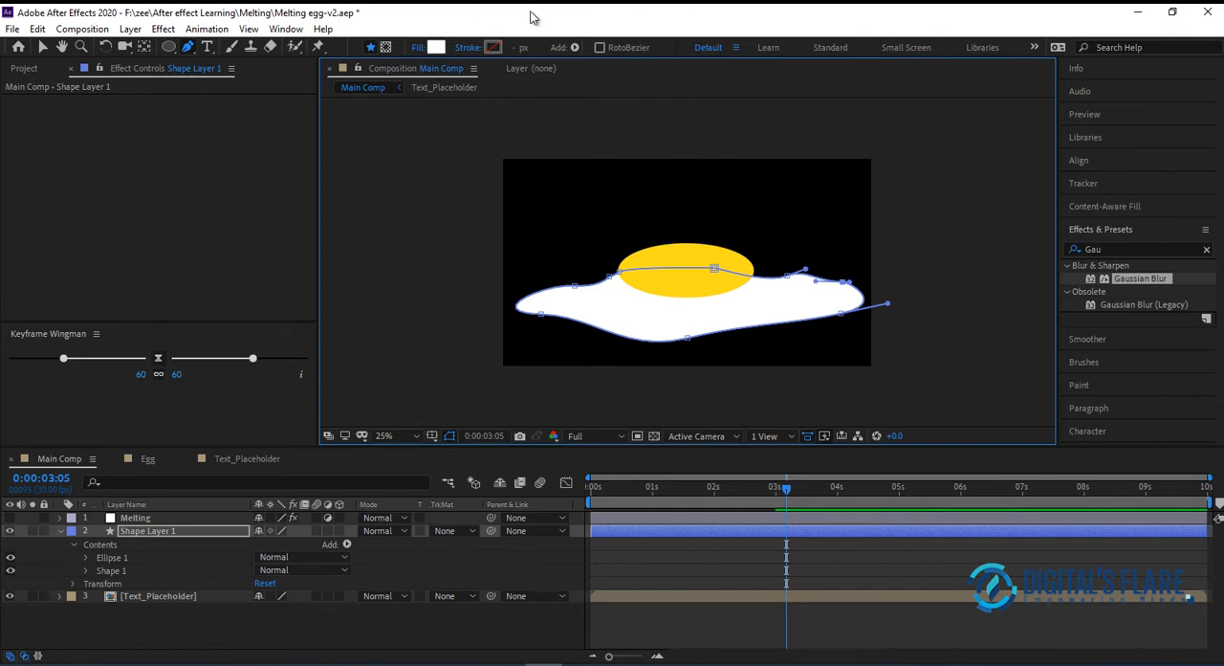
pyautogui.click(42, 46)
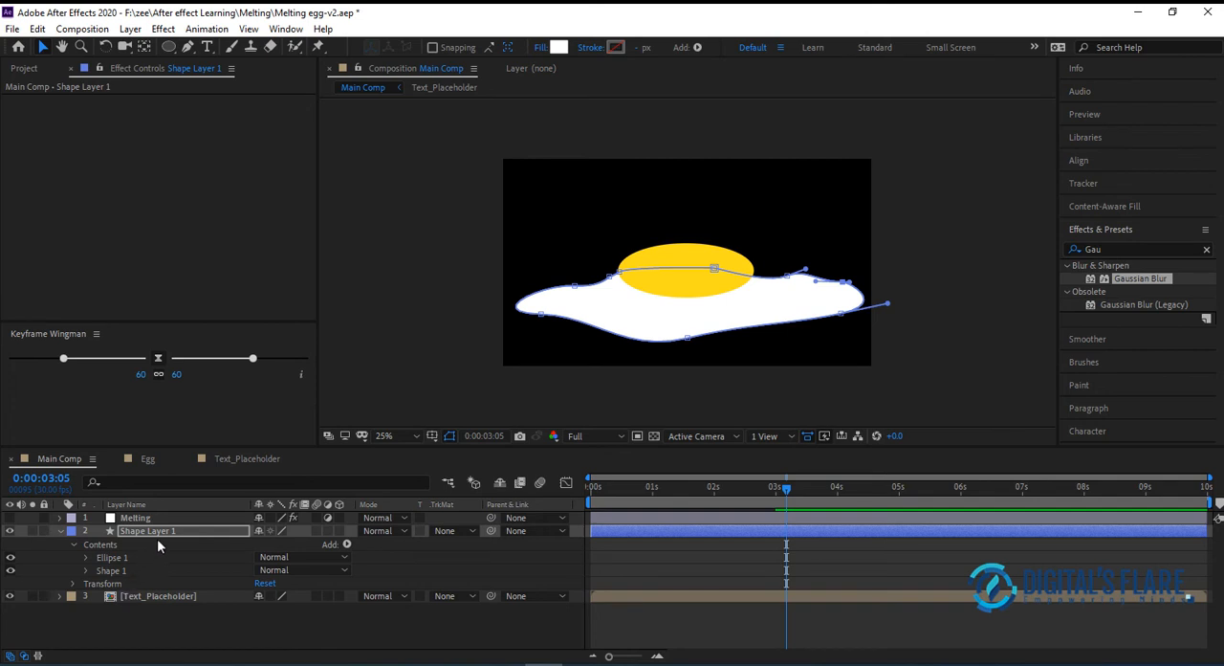
# Rename Shape Layer 1 to Fry Egg and check which parts its ellipse and shape groups hold
pyautogui.click(139, 559)
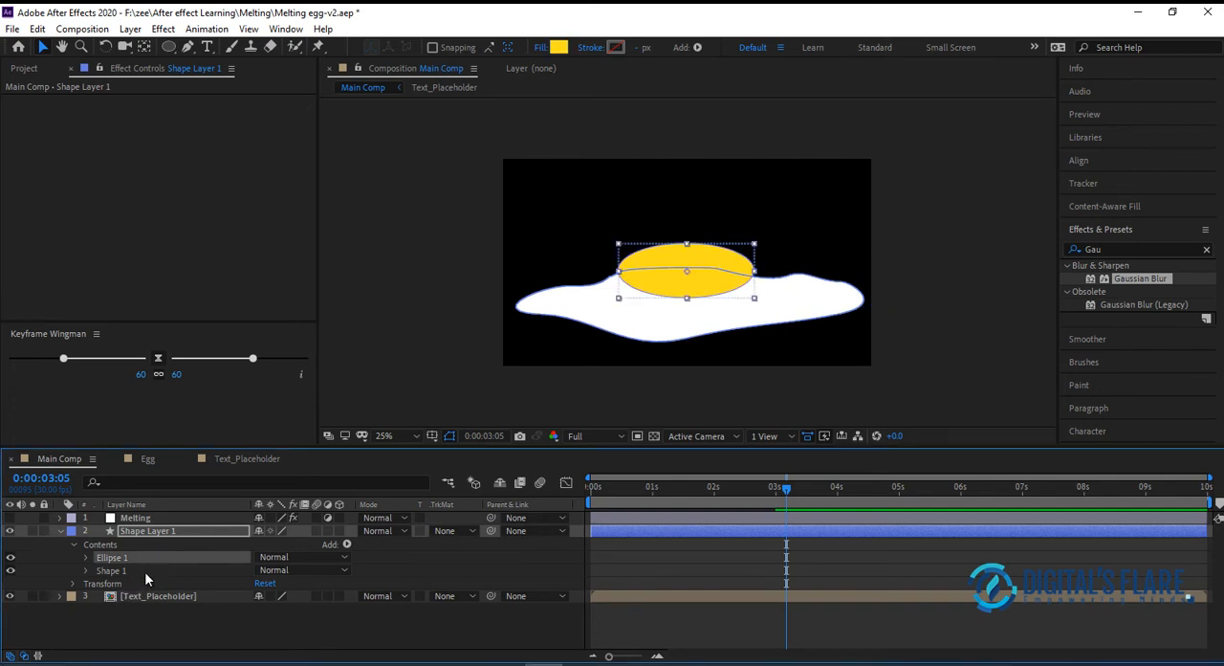
pyautogui.click(143, 571)
pyautogui.click(162, 533)
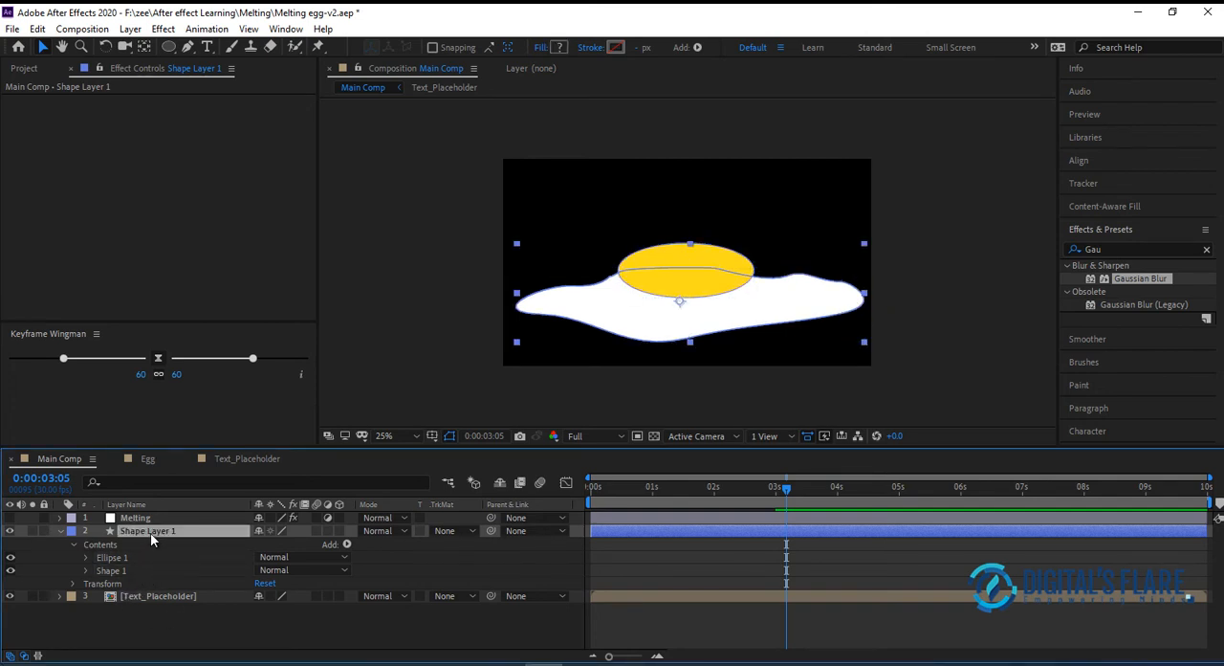
pyautogui.press('Return')
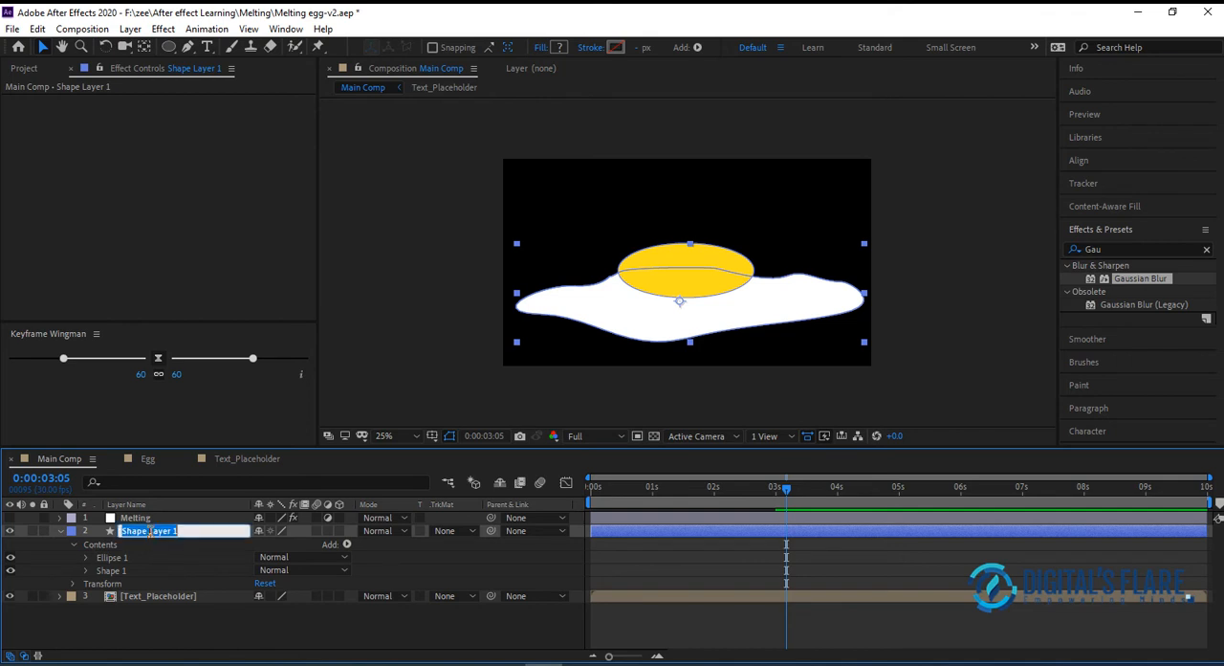
pyautogui.write('Fry Egg')
pyautogui.press('Return')
pyautogui.click(124, 558)
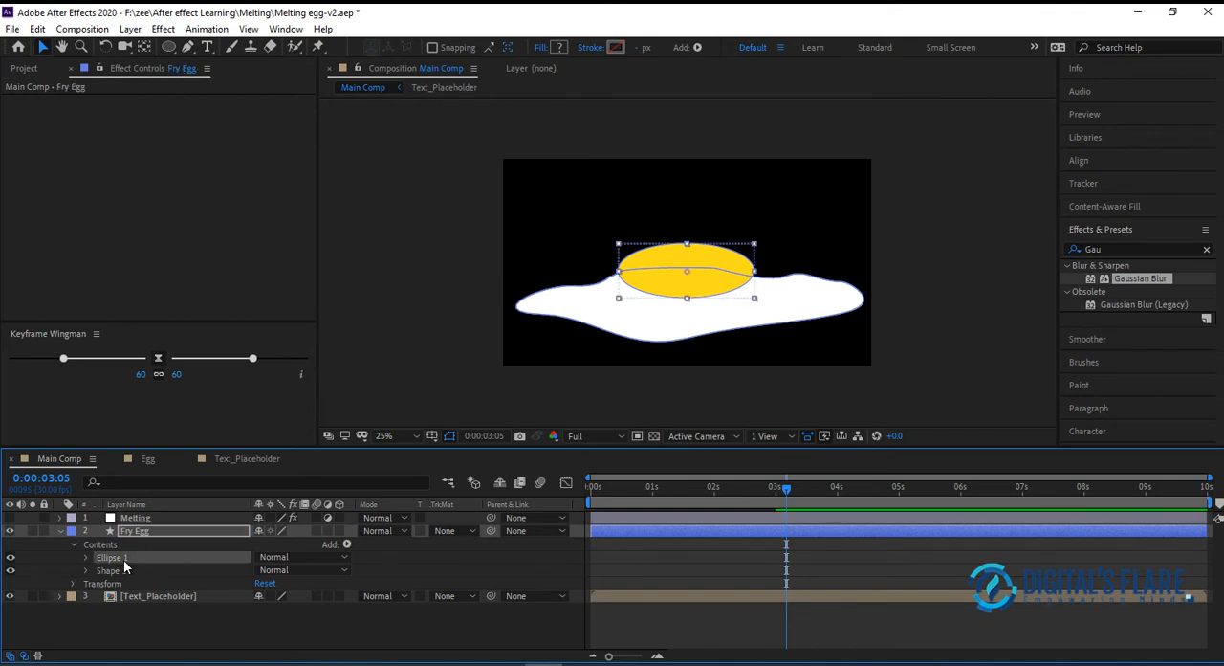
pyautogui.click(117, 571)
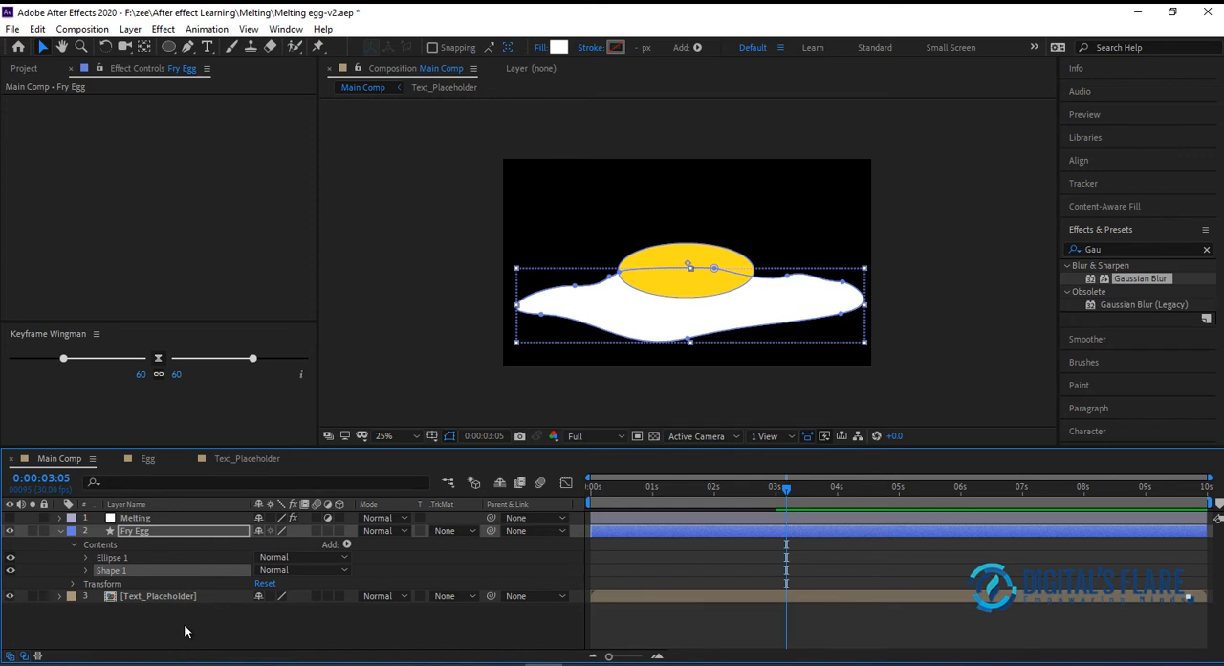
pyautogui.click(341, 625)
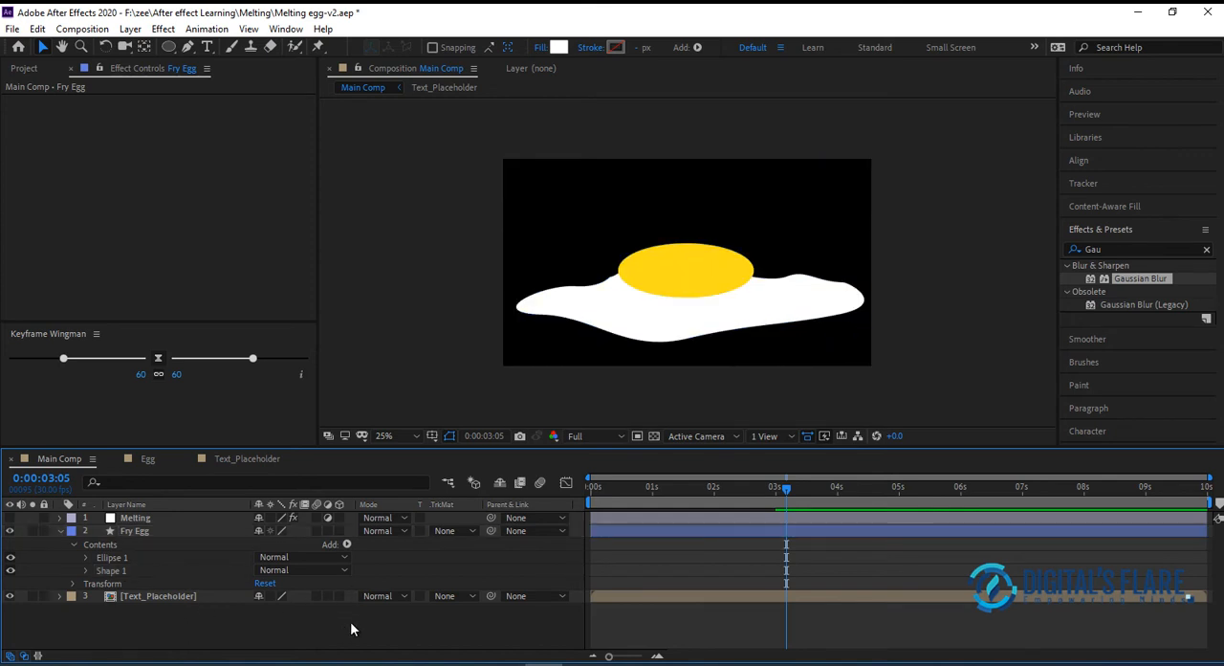
# Set a starting Path keyframe for the egg white's Shape 1 group at 0:00:03:00
pyautogui.click(721, 493)
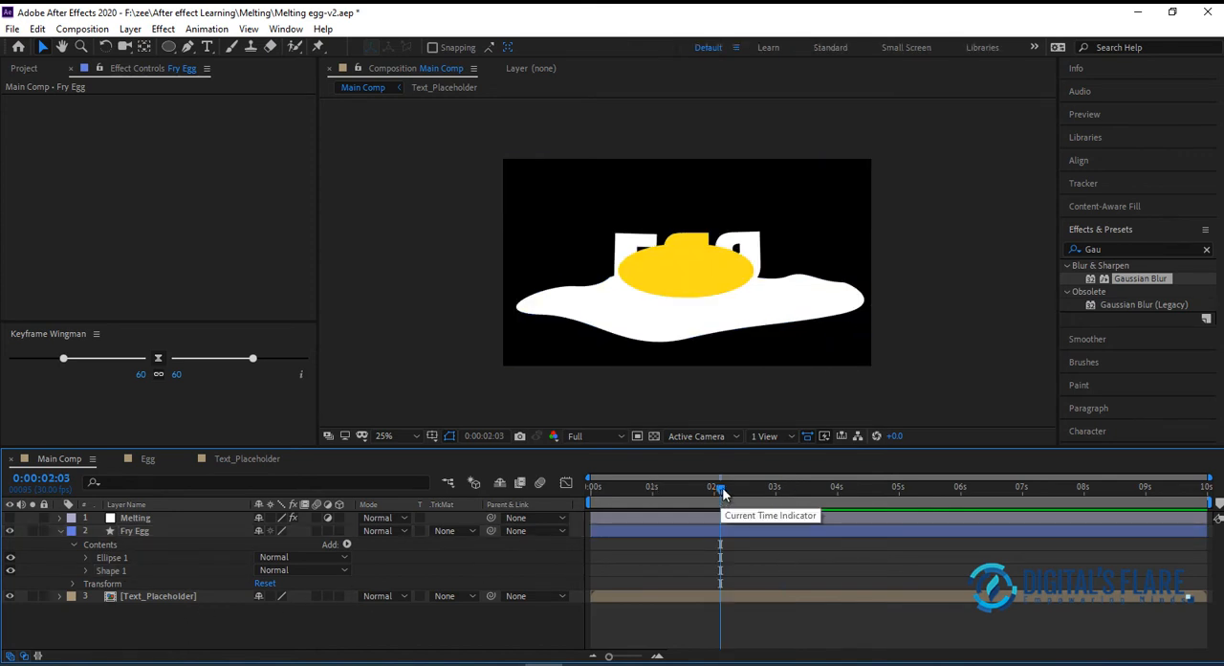
pyautogui.moveTo(721, 494); pyautogui.dragTo(793, 494)
pyautogui.click(792, 301)
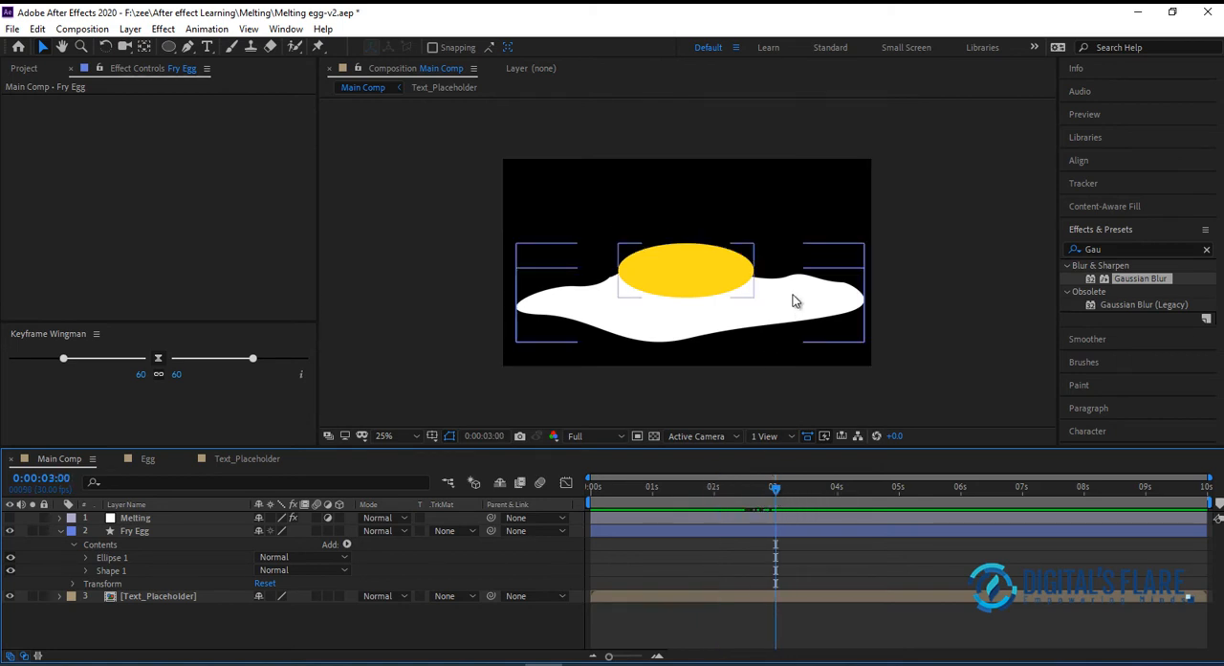
pyautogui.click(125, 572)
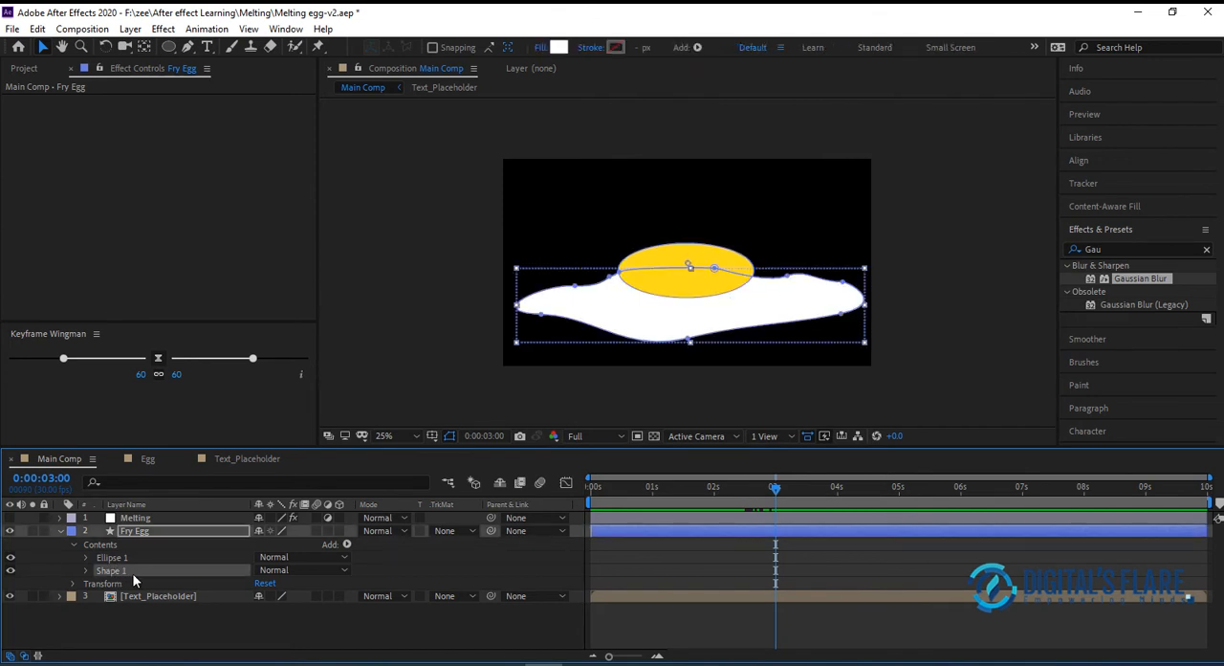
pyautogui.click(86, 570)
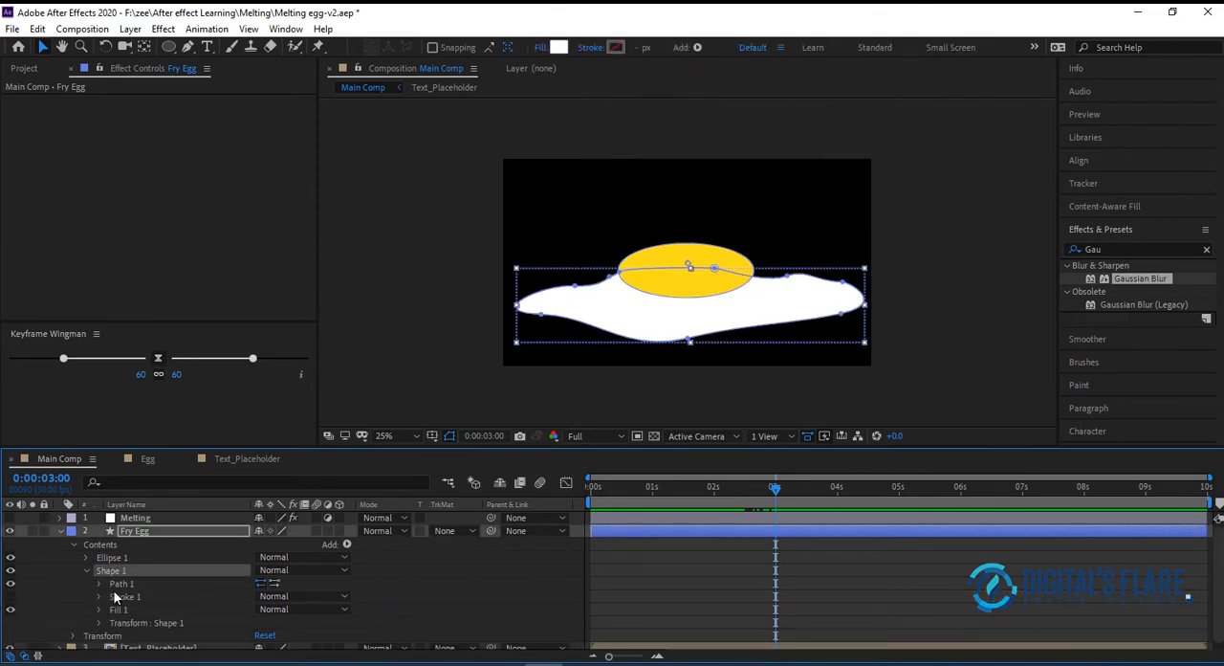
pyautogui.click(100, 583)
pyautogui.click(143, 597)
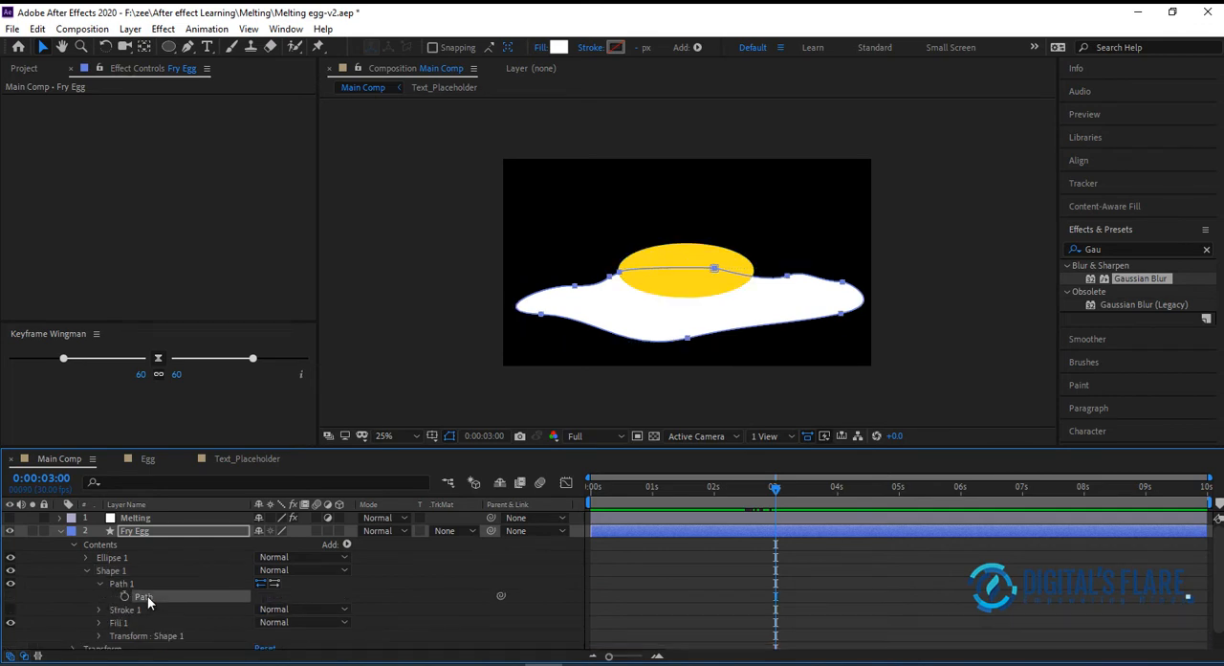
pyautogui.click(125, 596)
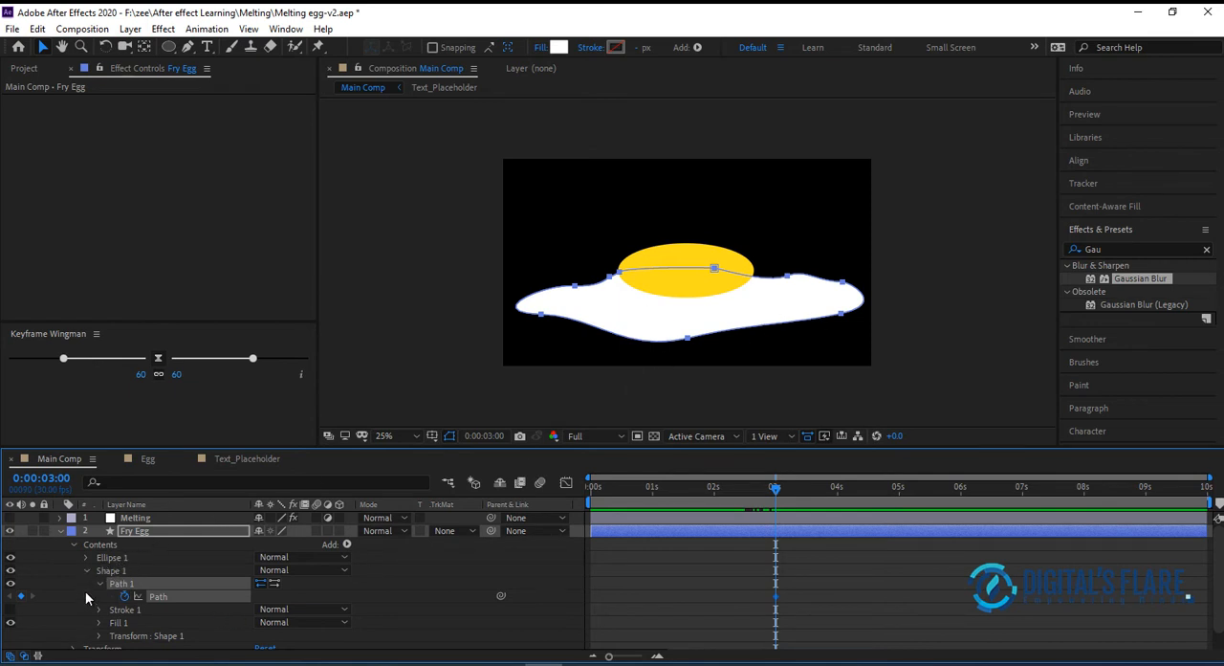
# Rename the yellow Ellipse 1 group in the Fry Egg layer to Egg White
pyautogui.click(132, 557)
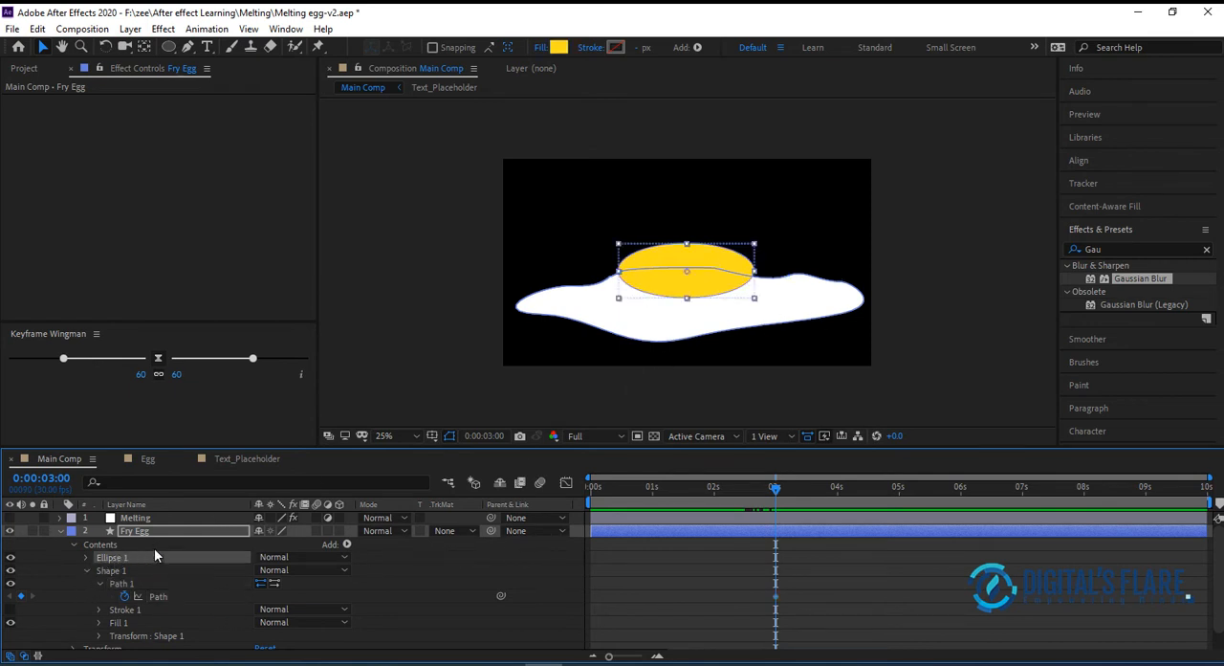
pyautogui.press('Return')
pyautogui.write('Egg')
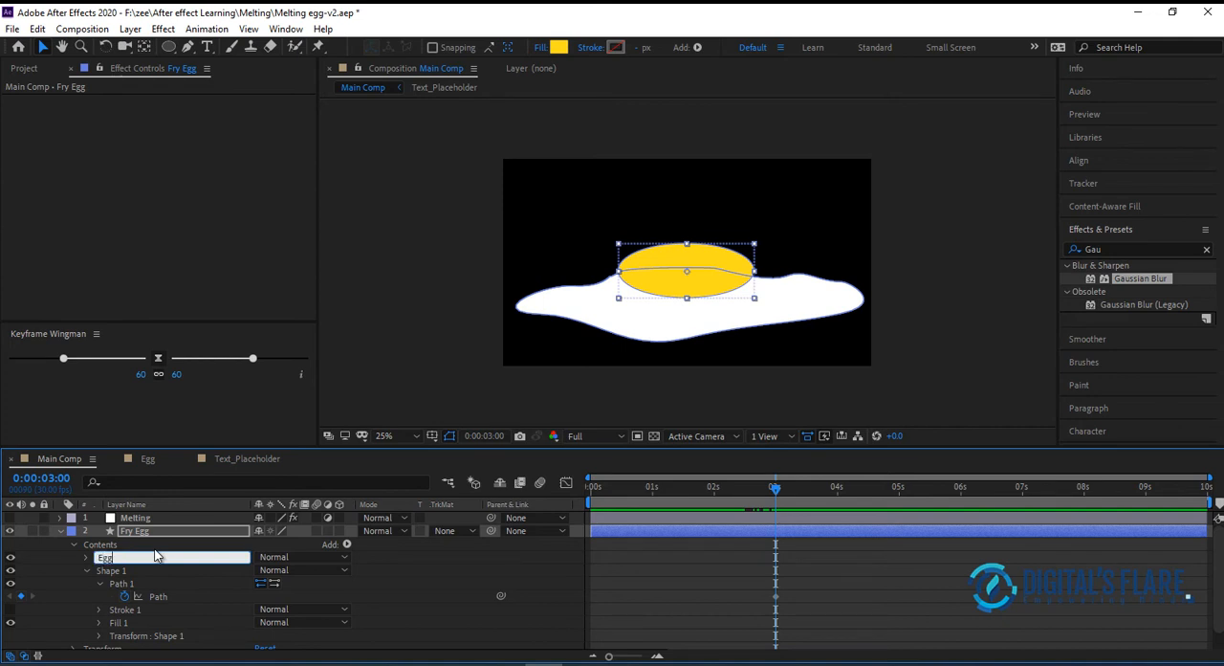
pyautogui.write(' White')
pyautogui.press('Return')
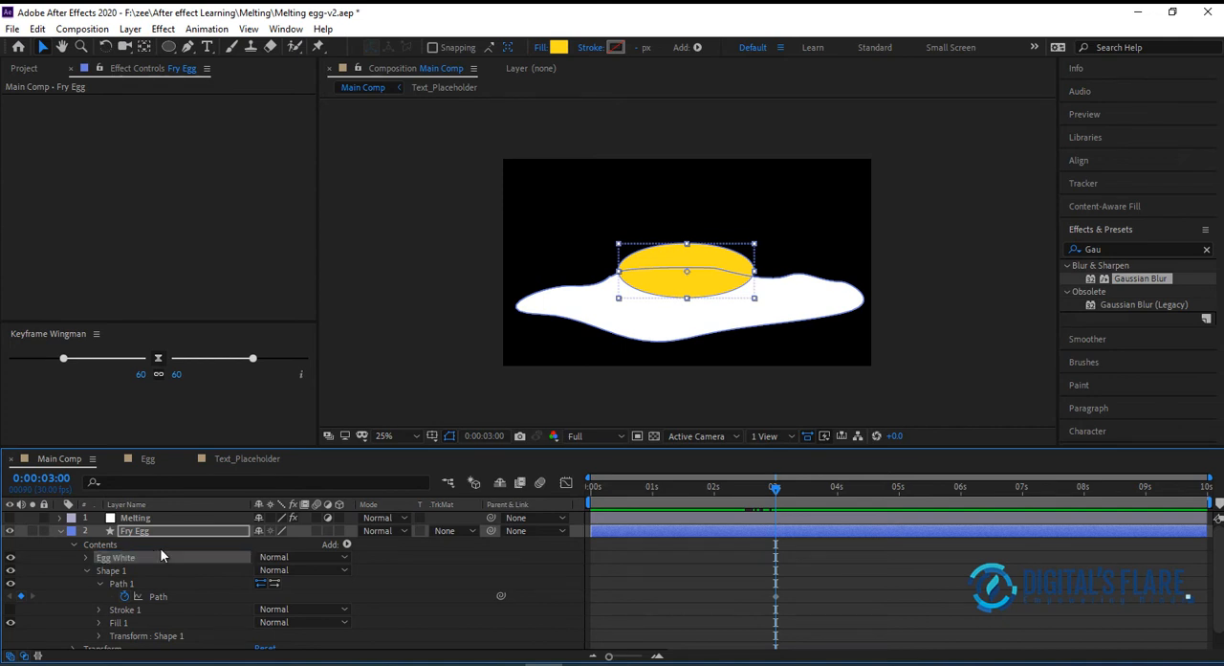
# Rename the white Shape 1 group in the Fry Egg layer to Egg White
pyautogui.click(86, 557)
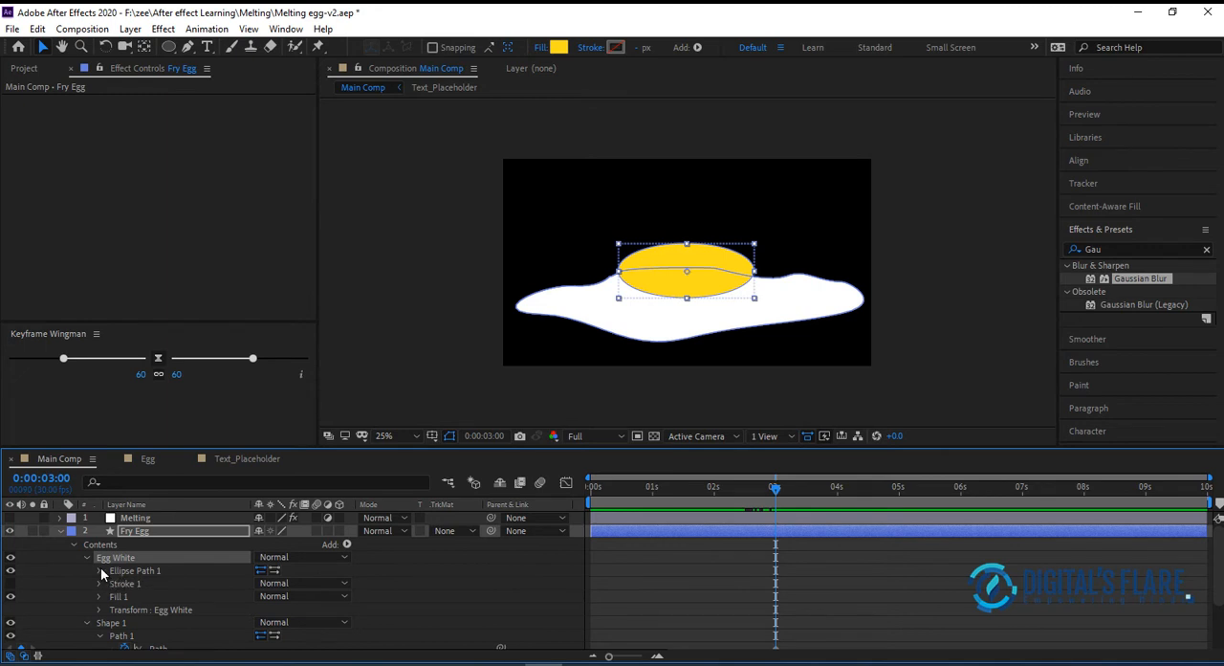
pyautogui.click(108, 623)
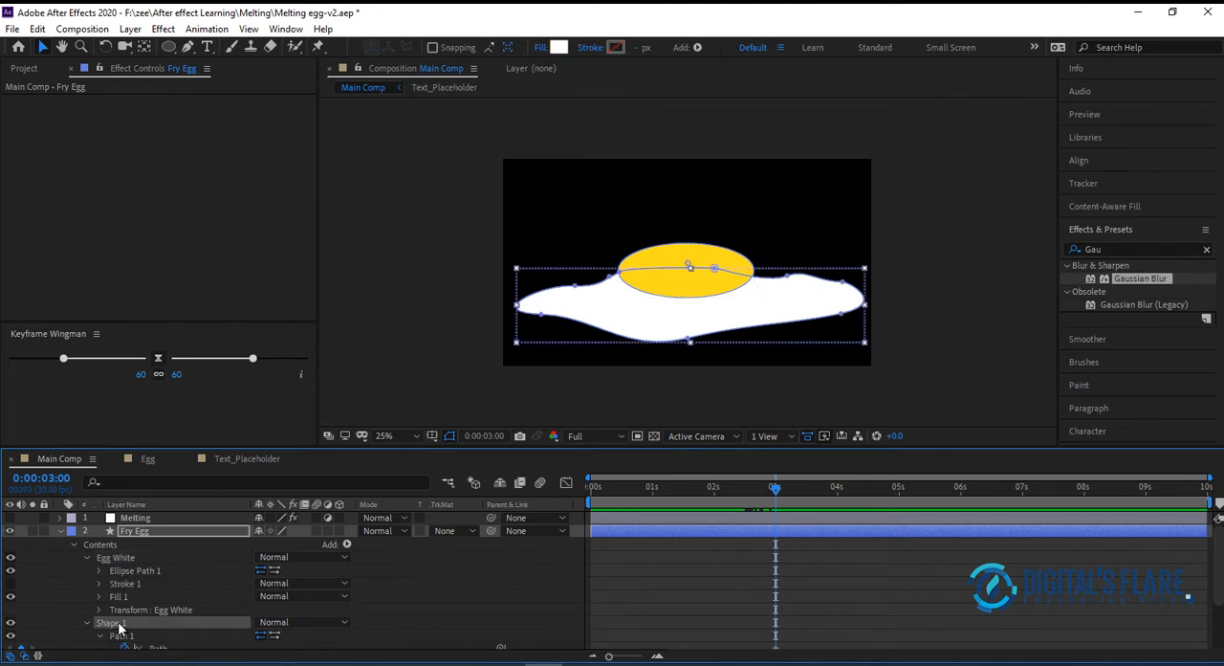
pyautogui.scroll(-2, 117, 626)
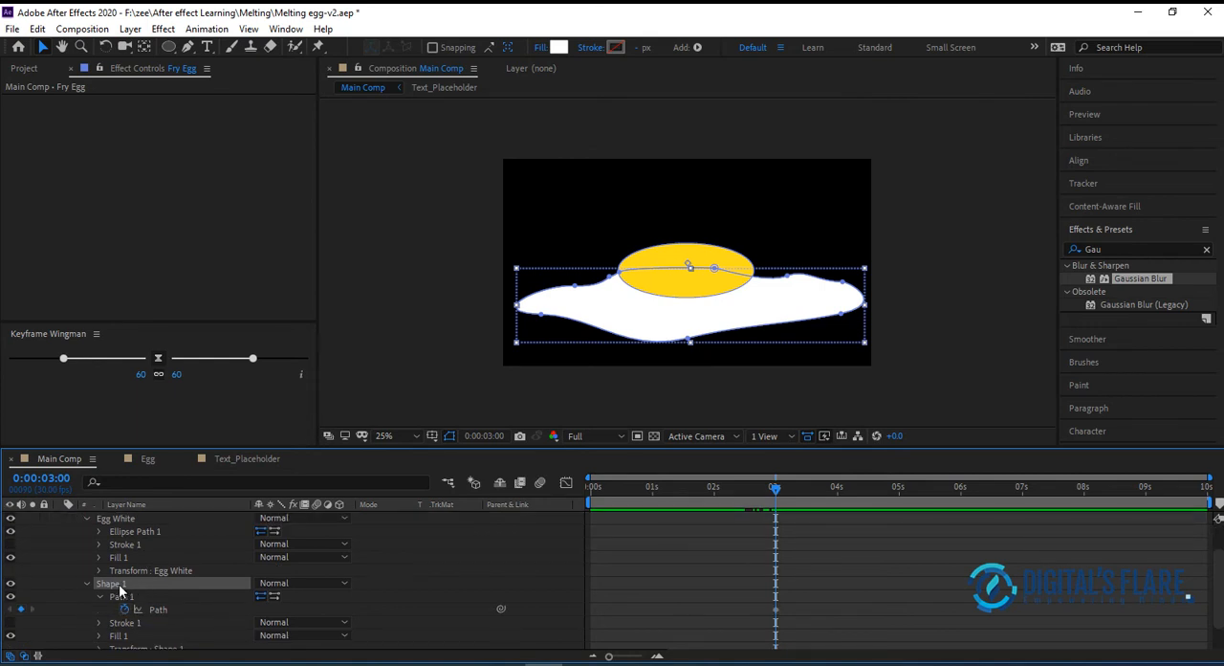
pyautogui.press('Return')
pyautogui.write('Egg White')
pyautogui.press('Return')
pyautogui.scroll(2, 221, 576)
# Rename the yellow ellipse group to Youlk and collapse its properties
pyautogui.click(130, 559)
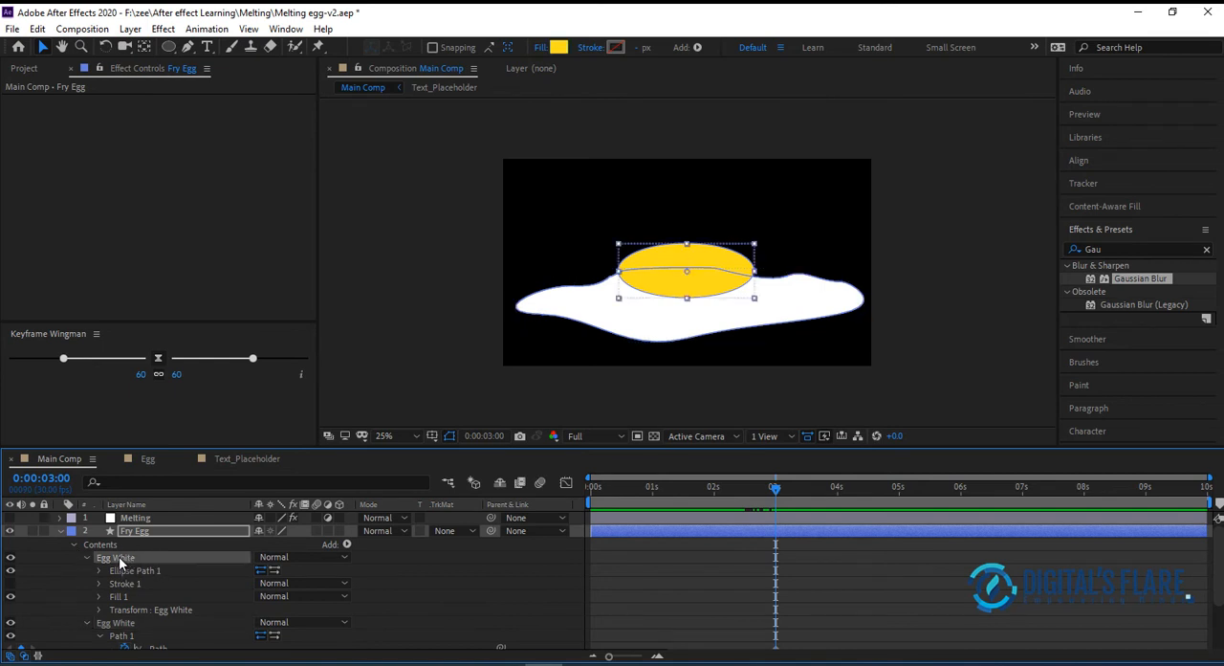
pyautogui.press('Return')
pyautogui.write('You')
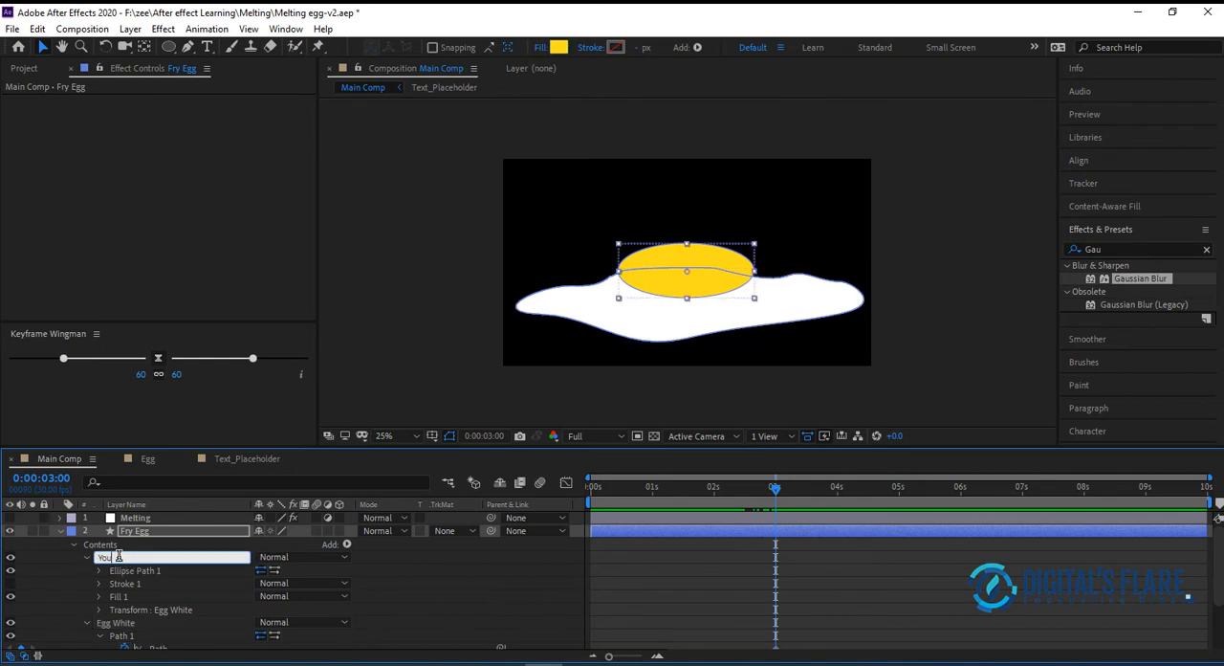
pyautogui.write('lk')
pyautogui.press('Return')
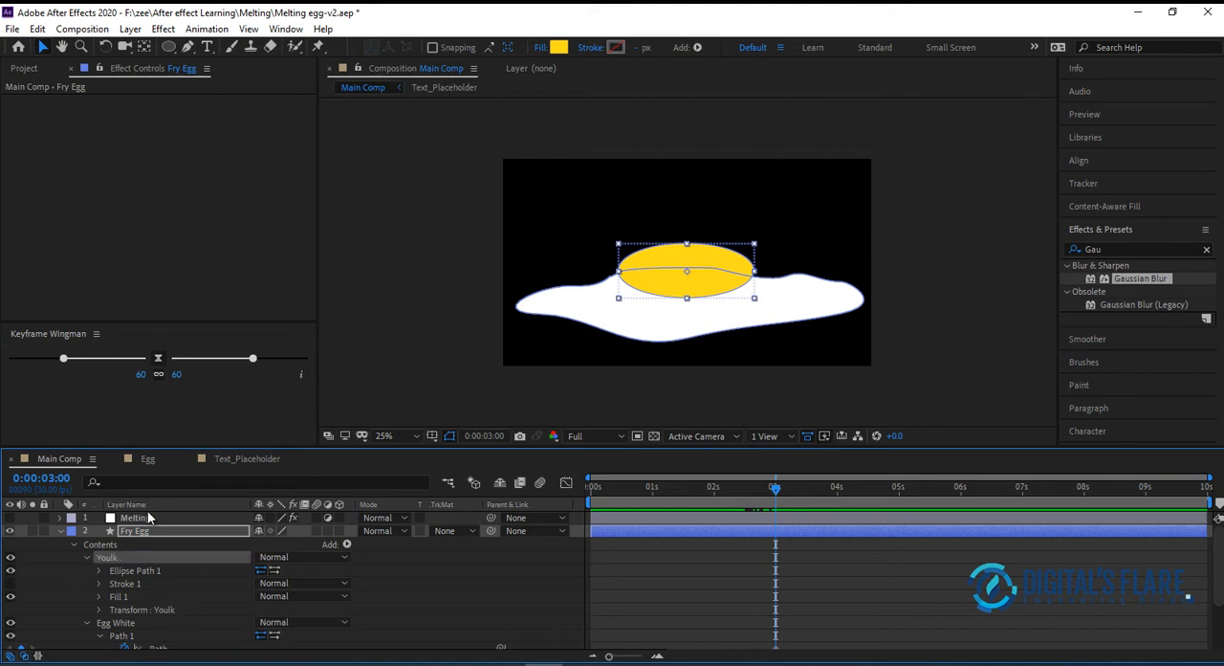
pyautogui.click(86, 556)
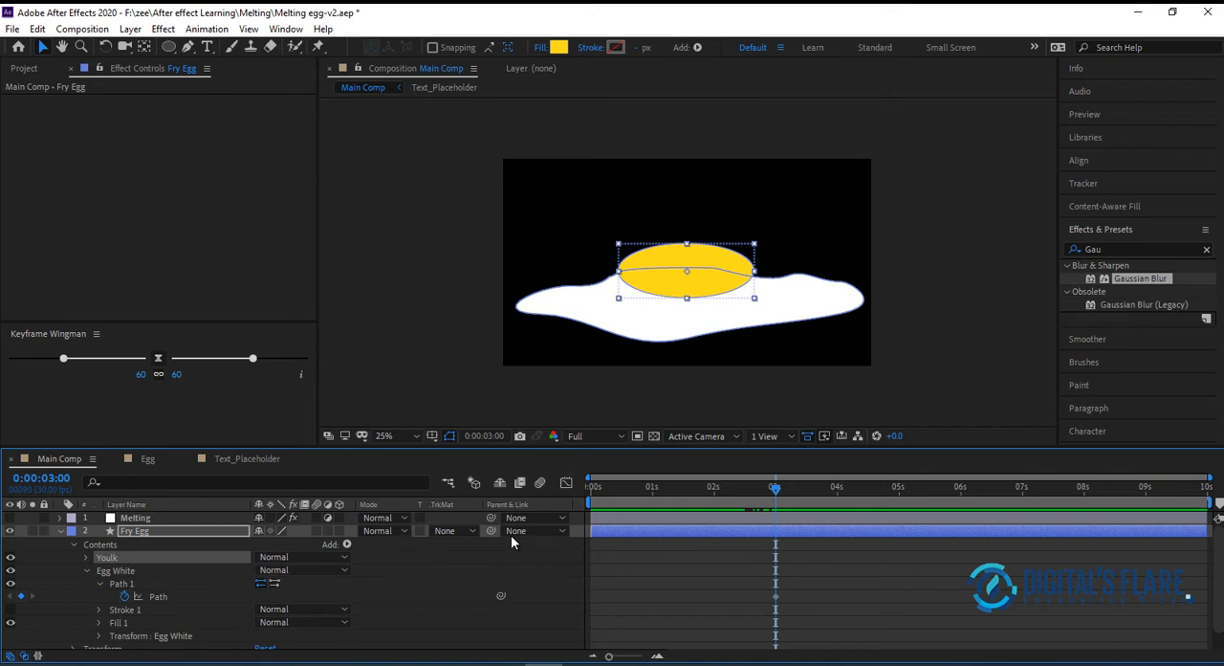
# At 0:00:02:00, squash and narrow the Egg White path into a thin strip about as wide as the letters, behind the yolk's lower part
pyautogui.click(126, 571)
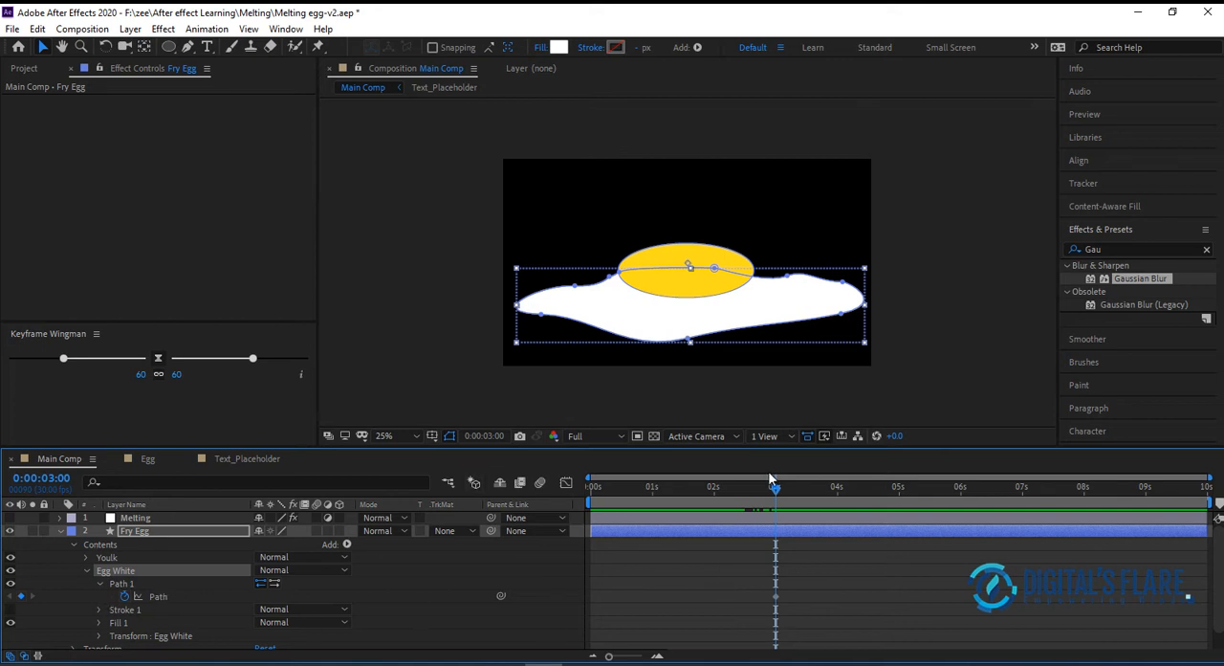
pyautogui.moveTo(776, 488); pyautogui.dragTo(717, 498)
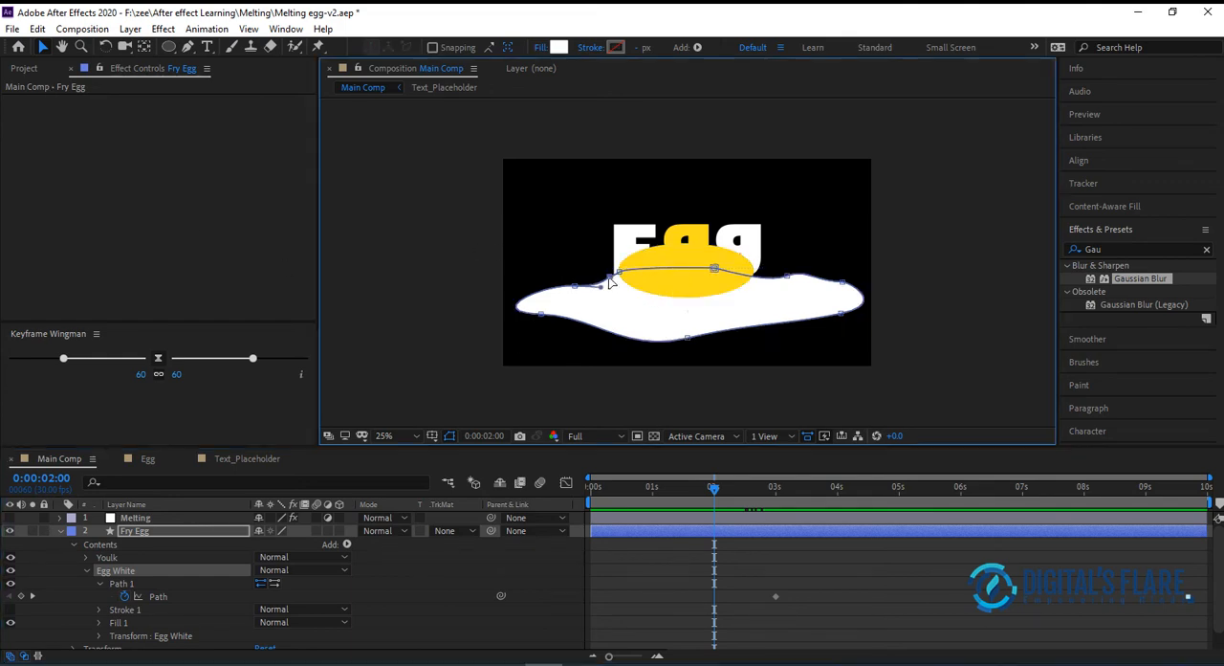
pyautogui.doubleClick(610, 280)
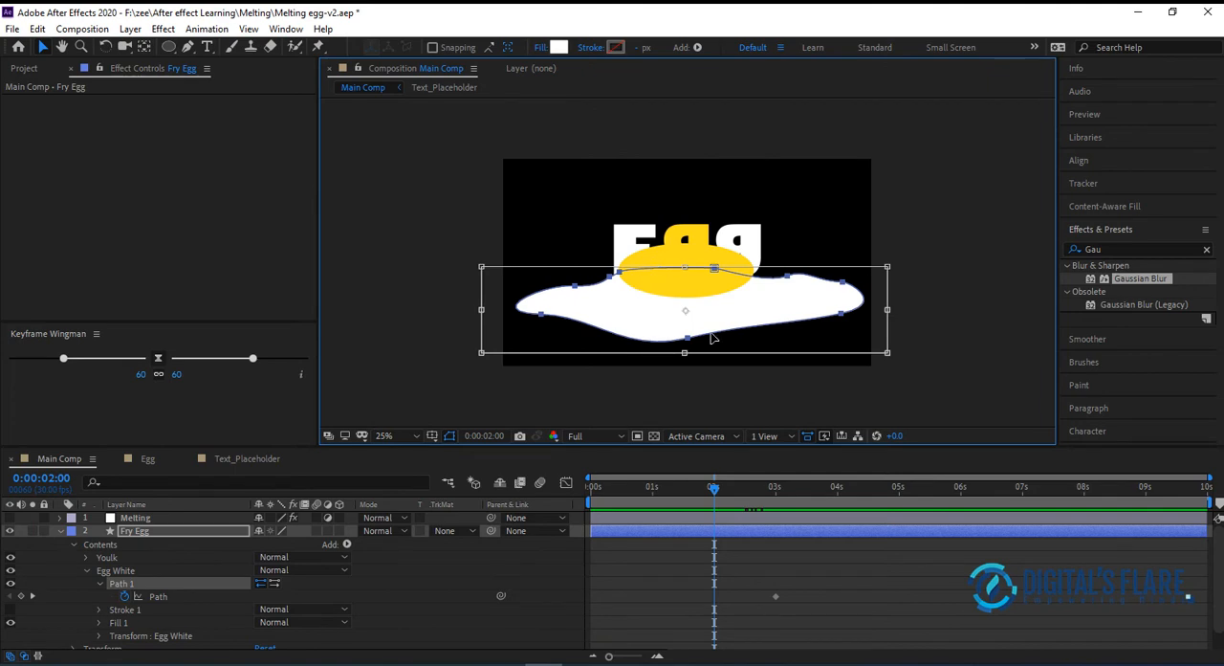
pyautogui.moveTo(685, 268); pyautogui.dragTo(685, 279)
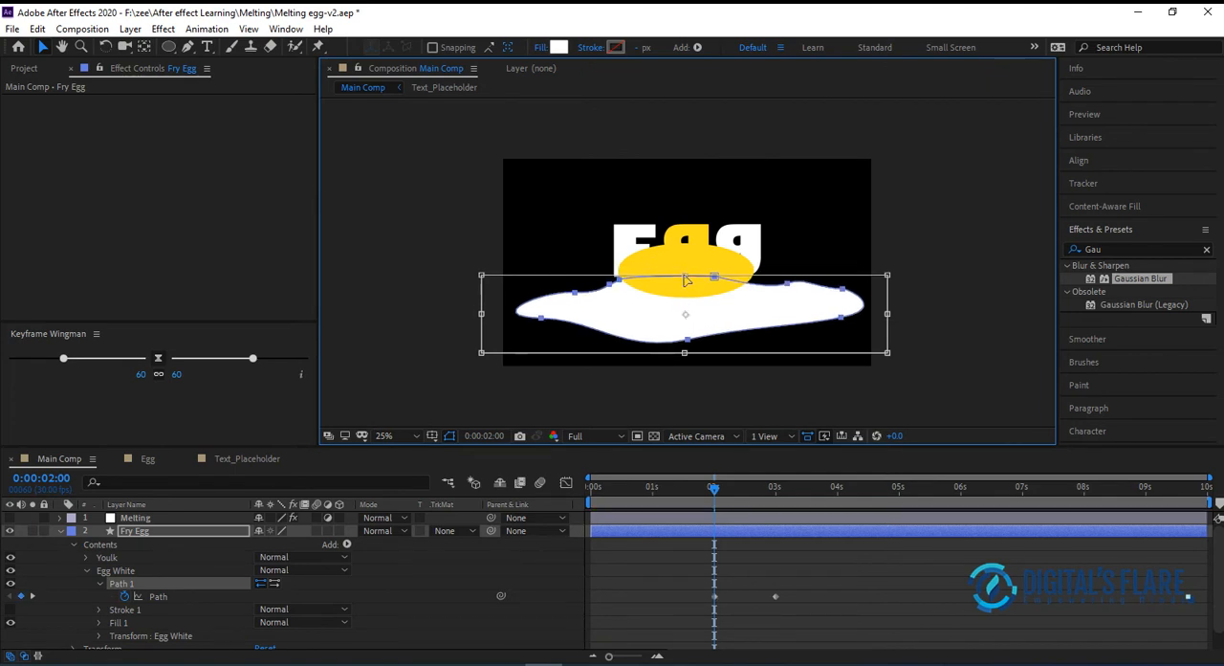
pyautogui.moveTo(684, 354); pyautogui.dragTo(685, 303)
pyautogui.moveTo(484, 289); pyautogui.dragTo(590, 288)
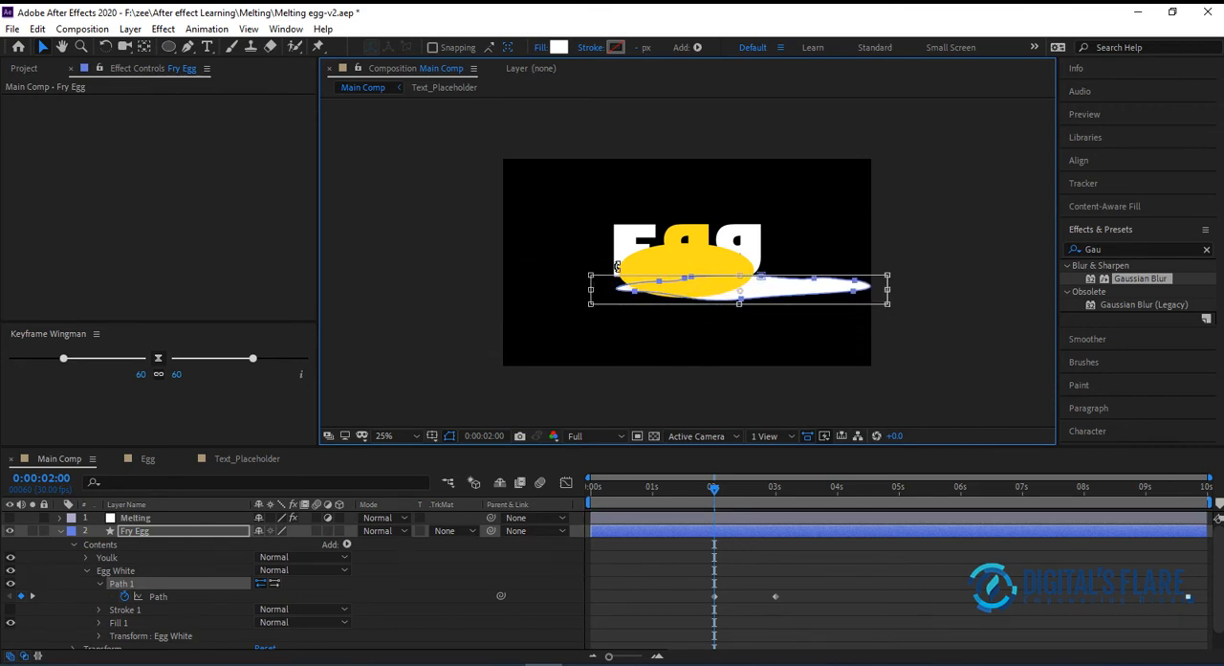
pyautogui.moveTo(886, 287); pyautogui.dragTo(775, 290)
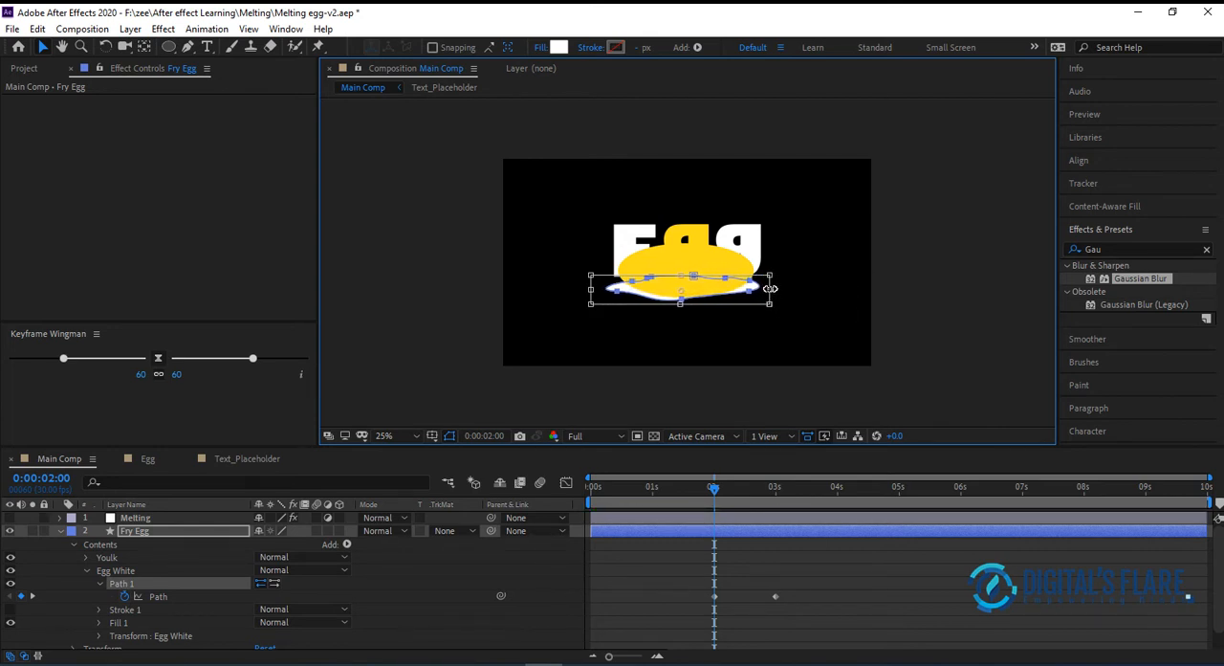
pyautogui.moveTo(678, 307)
pyautogui.mouseDown()
pyautogui.moveTo(680, 284)
pyautogui.moveTo(679, 293)
pyautogui.mouseUp()
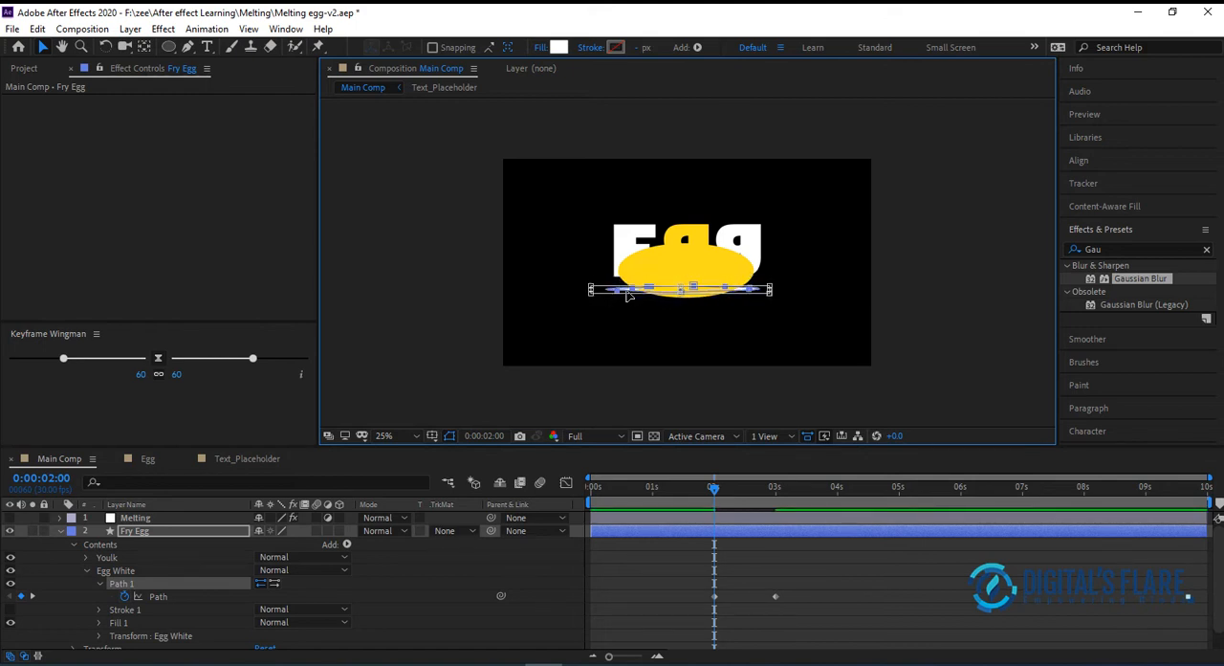
pyautogui.moveTo(593, 289); pyautogui.dragTo(599, 289)
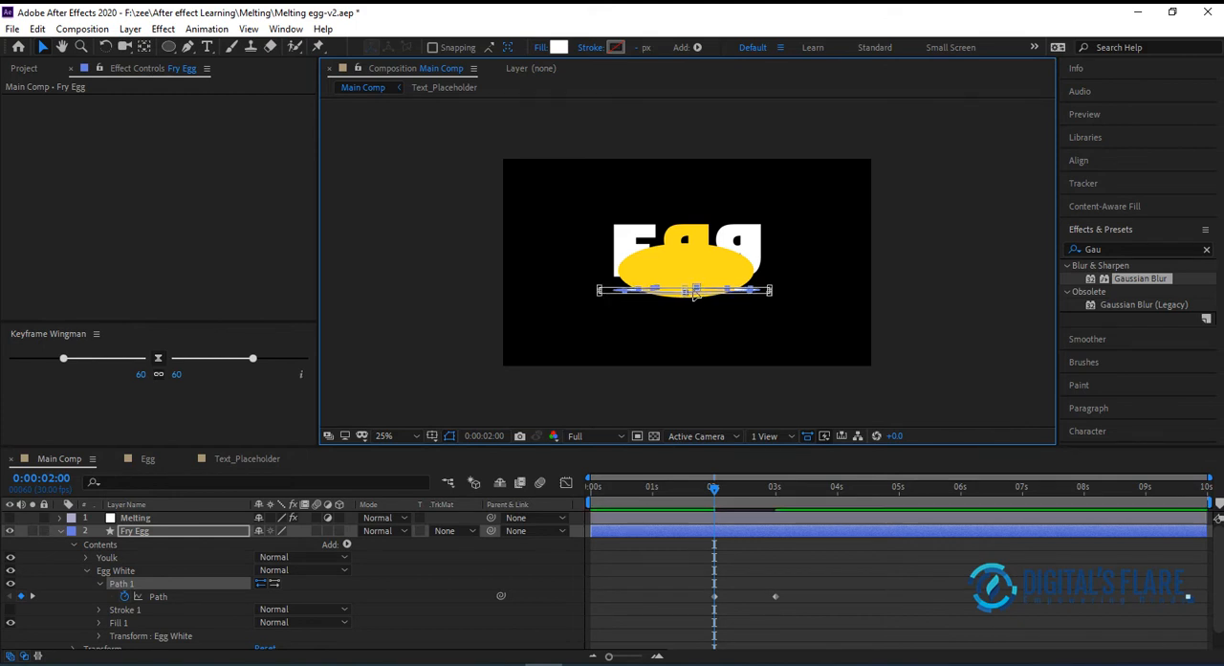
pyautogui.moveTo(698, 296); pyautogui.dragTo(697, 293)
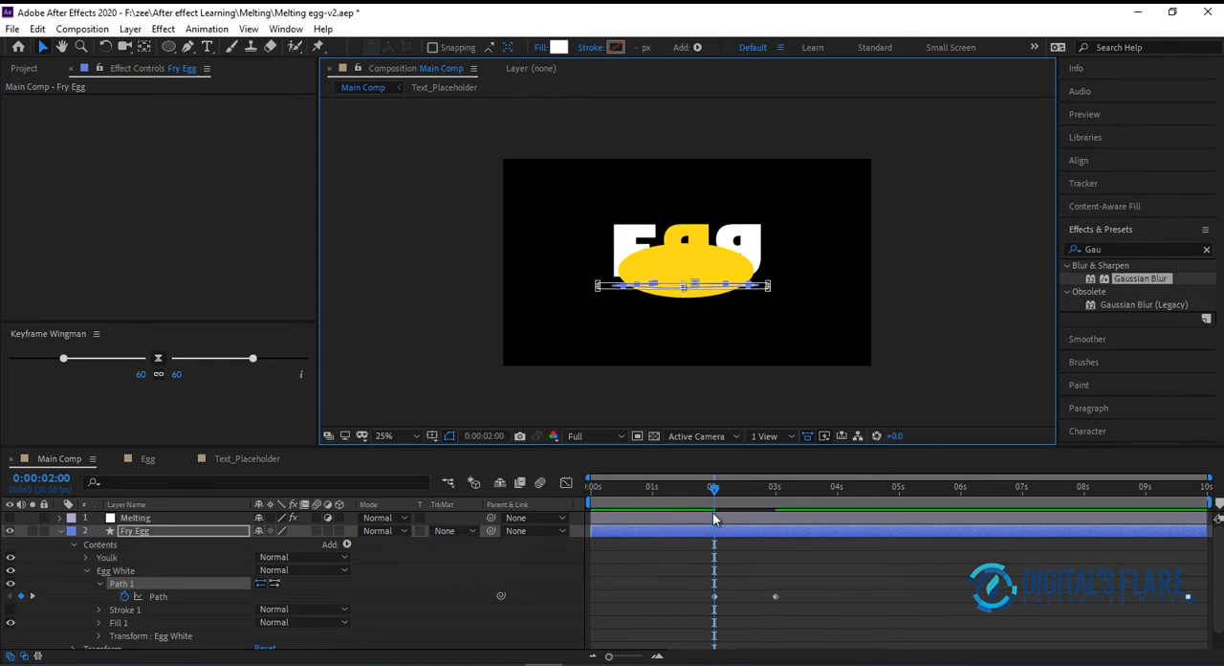
# Set a Size keyframe on the Youlk group's ellipse path at 0:00:03:00
pyautogui.click(776, 501)
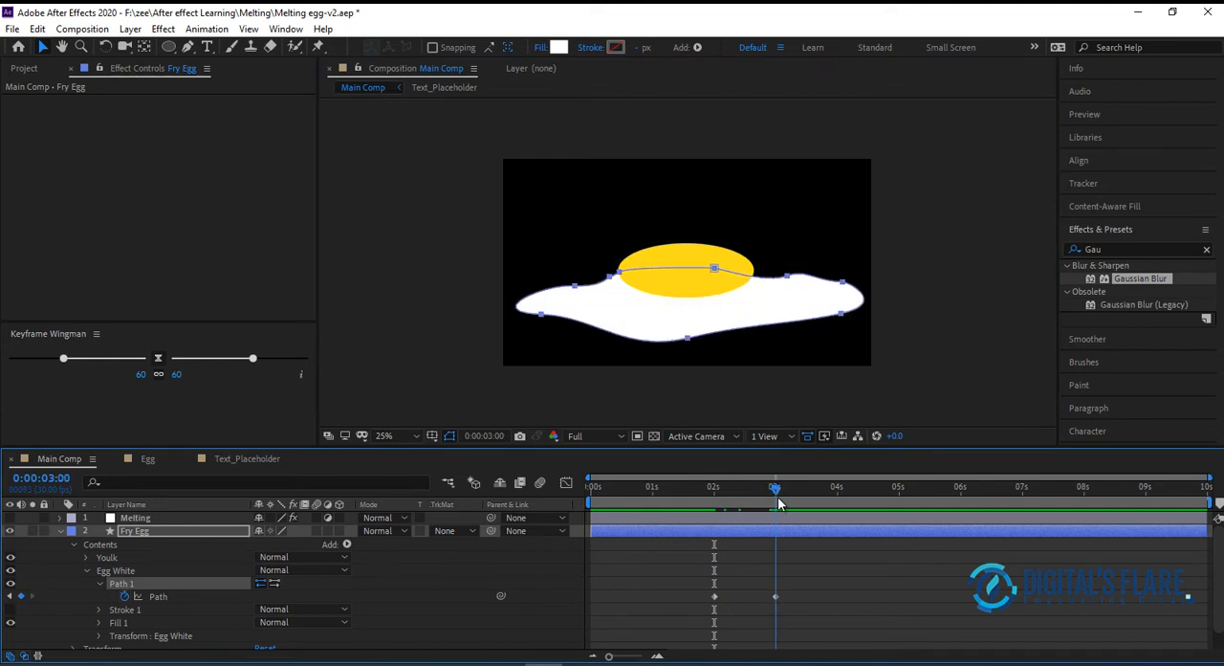
pyautogui.click(86, 557)
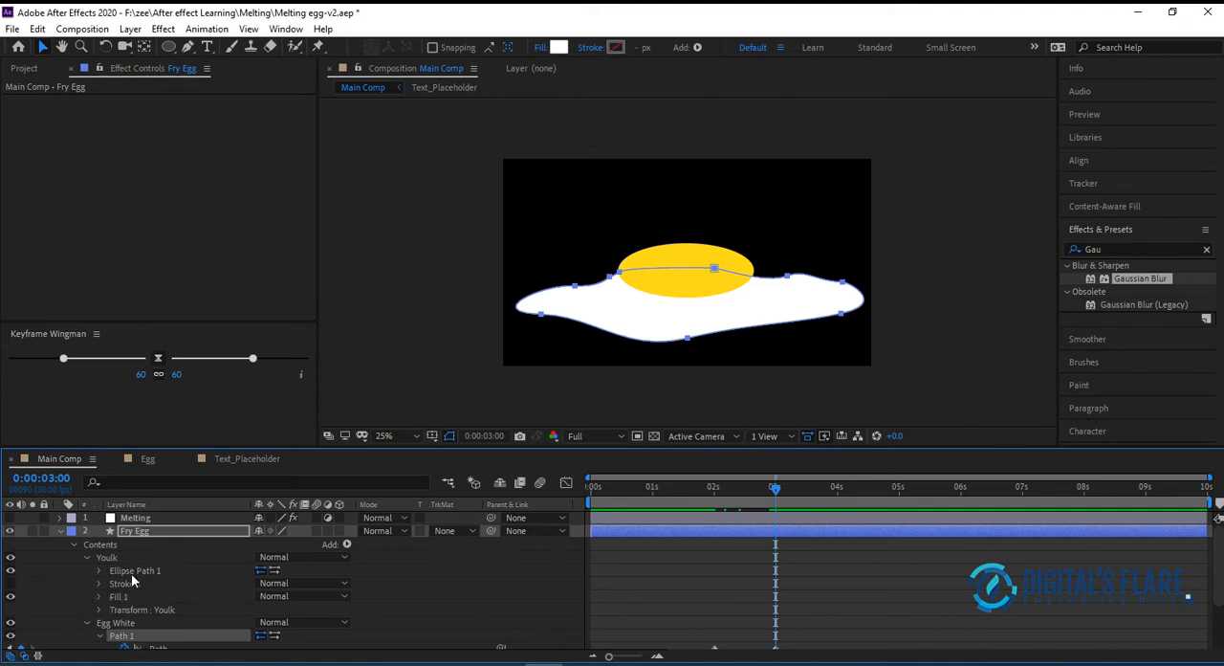
pyautogui.click(99, 570)
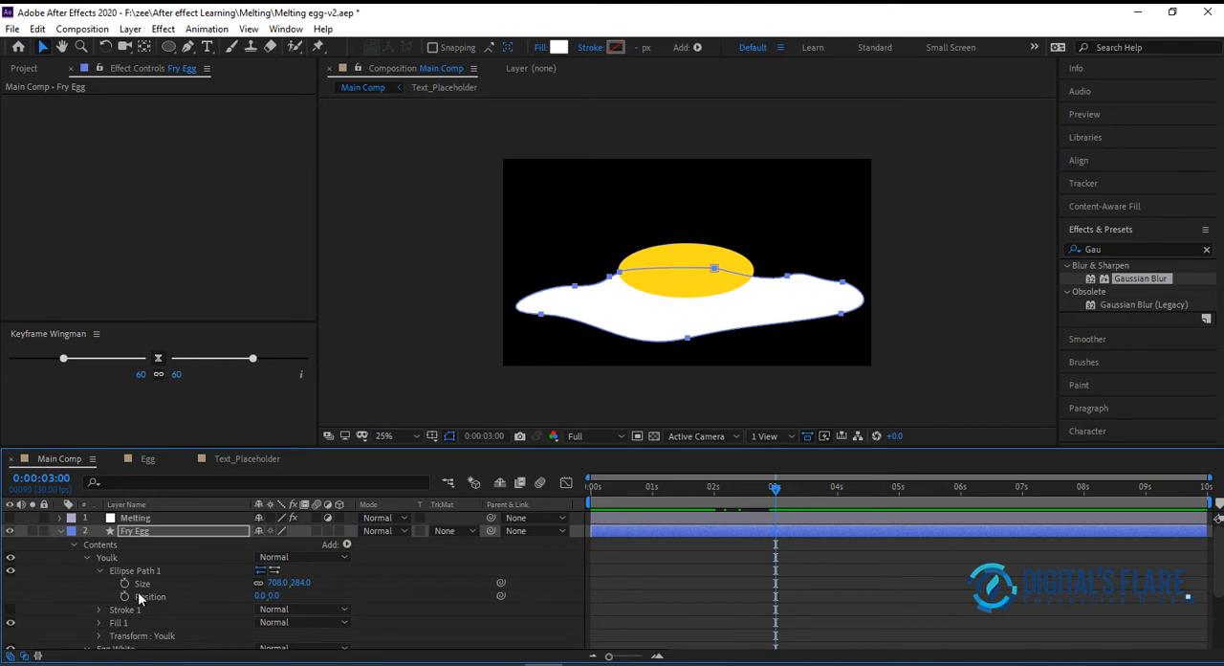
pyautogui.click(125, 582)
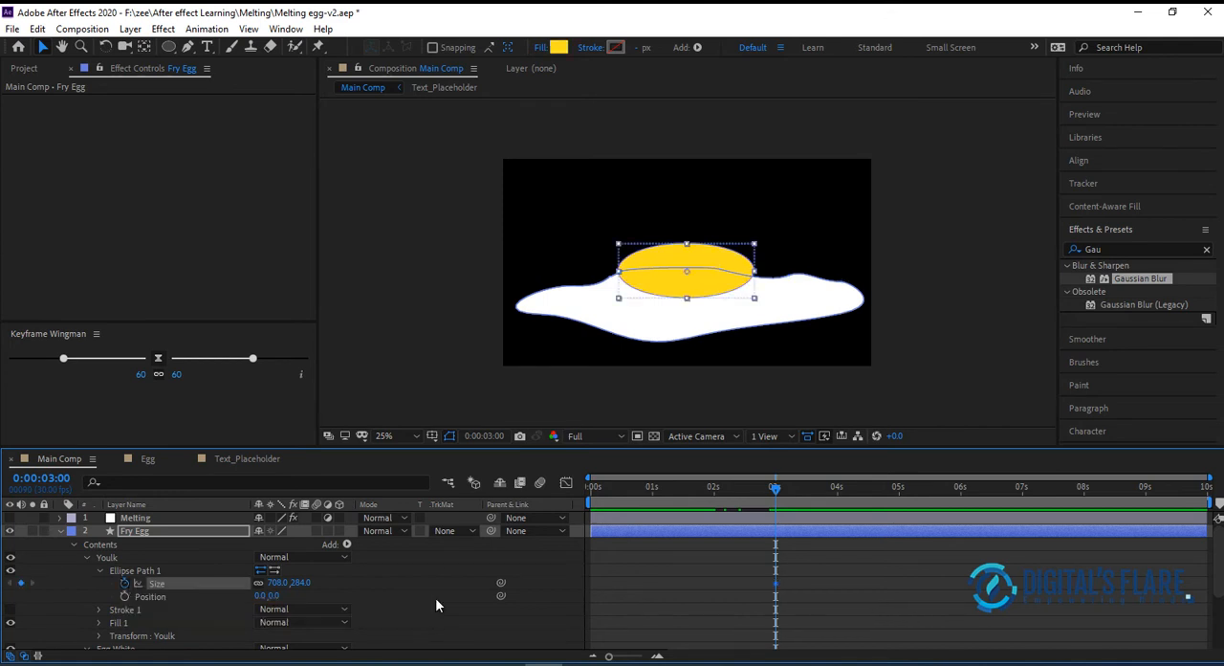
# Add a Position keyframe for the Youlk ellipse at about 0:00:03:00, and set its Size height to 0 at 0:00:01:29
pyautogui.press('j')
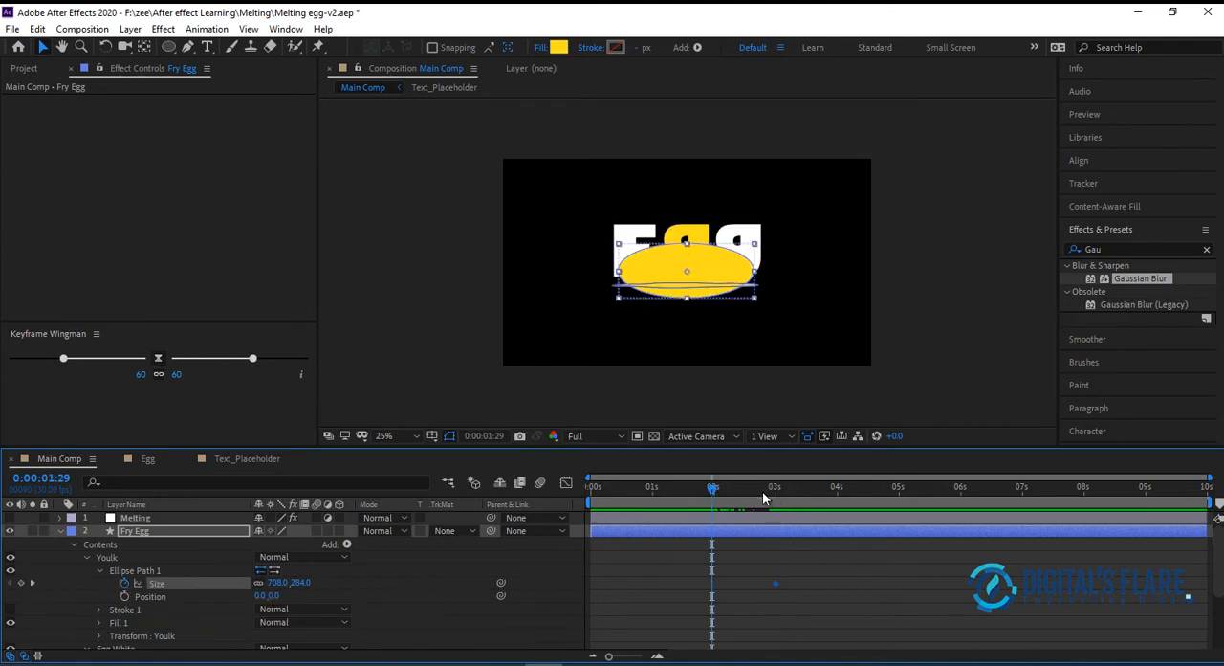
pyautogui.press('k')
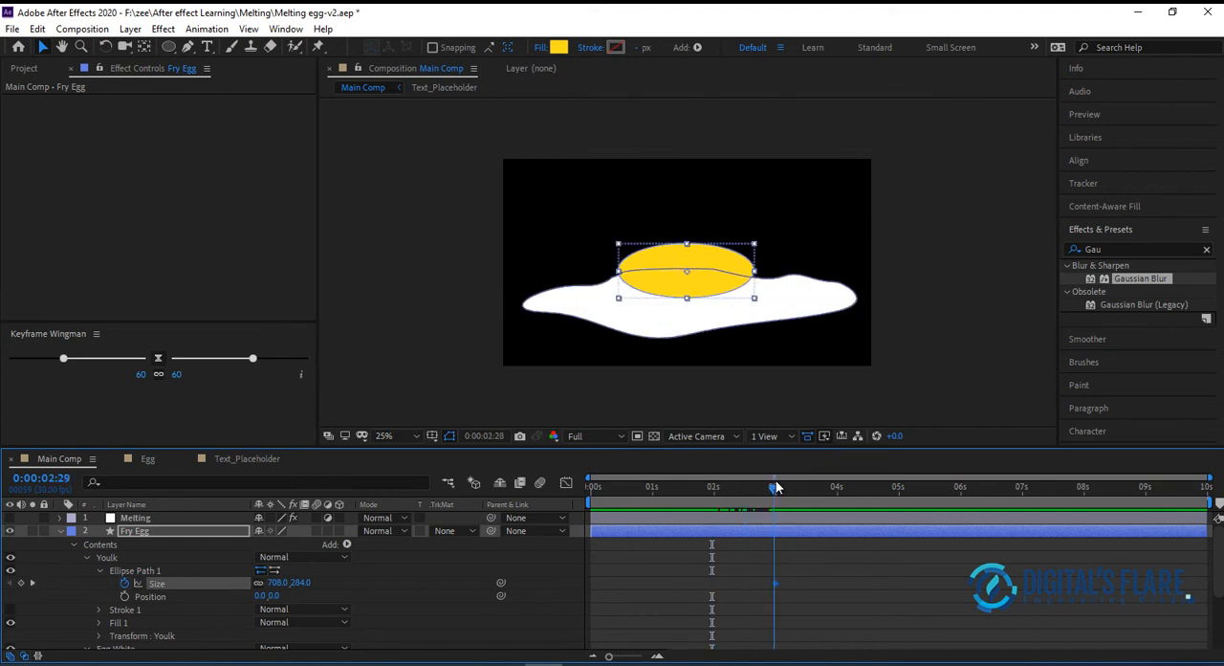
pyautogui.click(124, 596)
pyautogui.moveTo(775, 488); pyautogui.dragTo(713, 500)
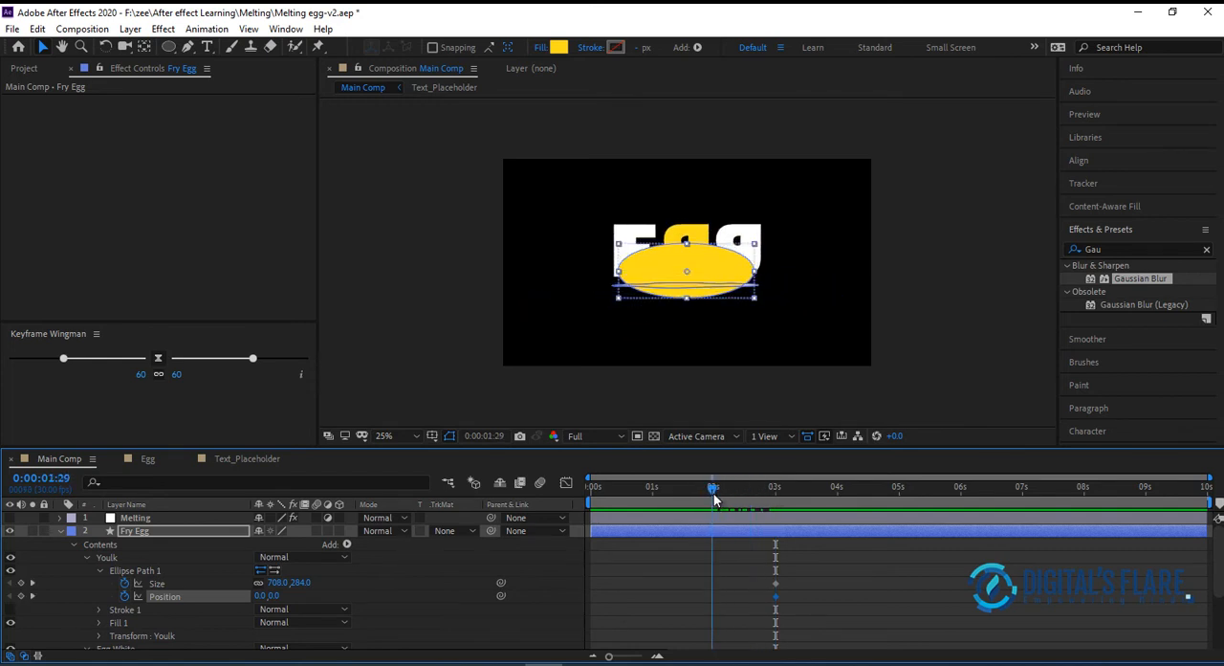
pyautogui.click(302, 583)
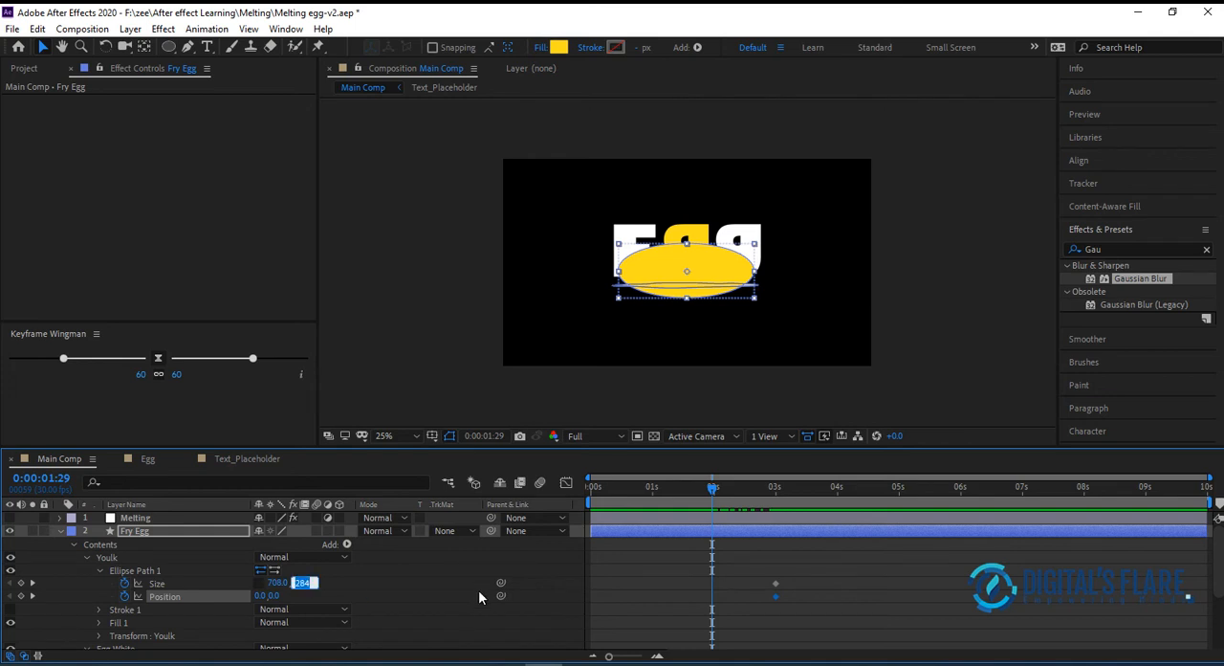
pyautogui.write('0')
pyautogui.press('Return')
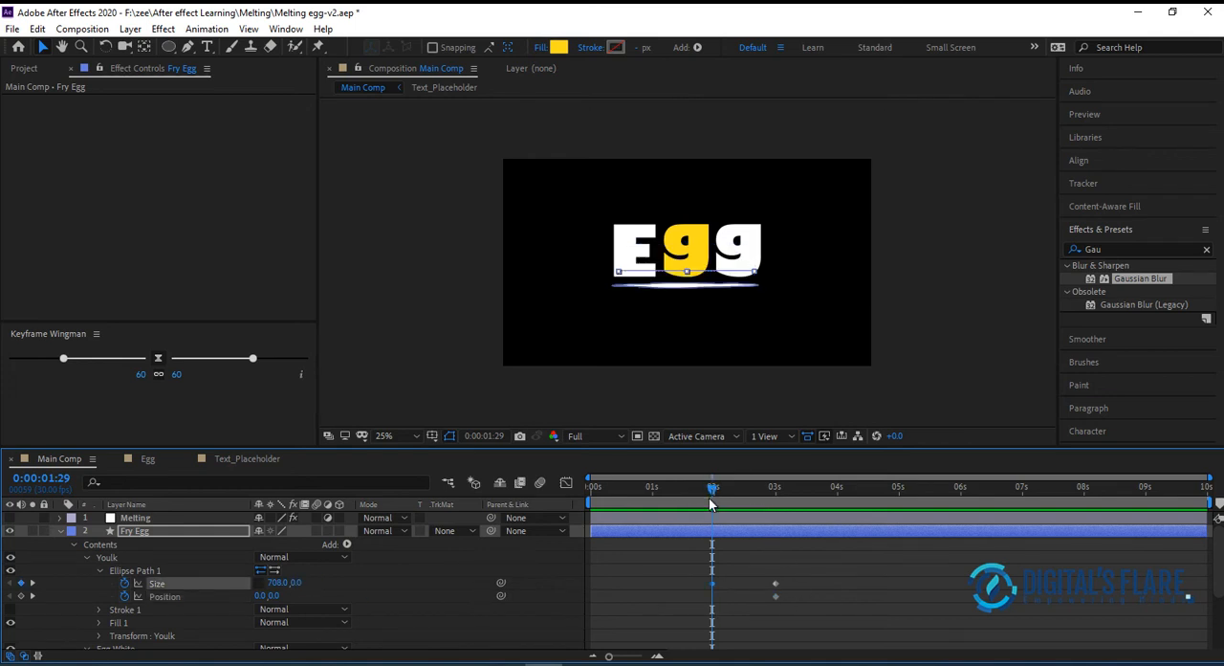
# At 0:00:01:29, set the Youlk ellipse's Position to 0, 69 so it sits on the egg white strip, and scrub through the growth
pyautogui.press('space')
pyautogui.press('space')
pyautogui.moveTo(273, 595); pyautogui.dragTo(332, 586)
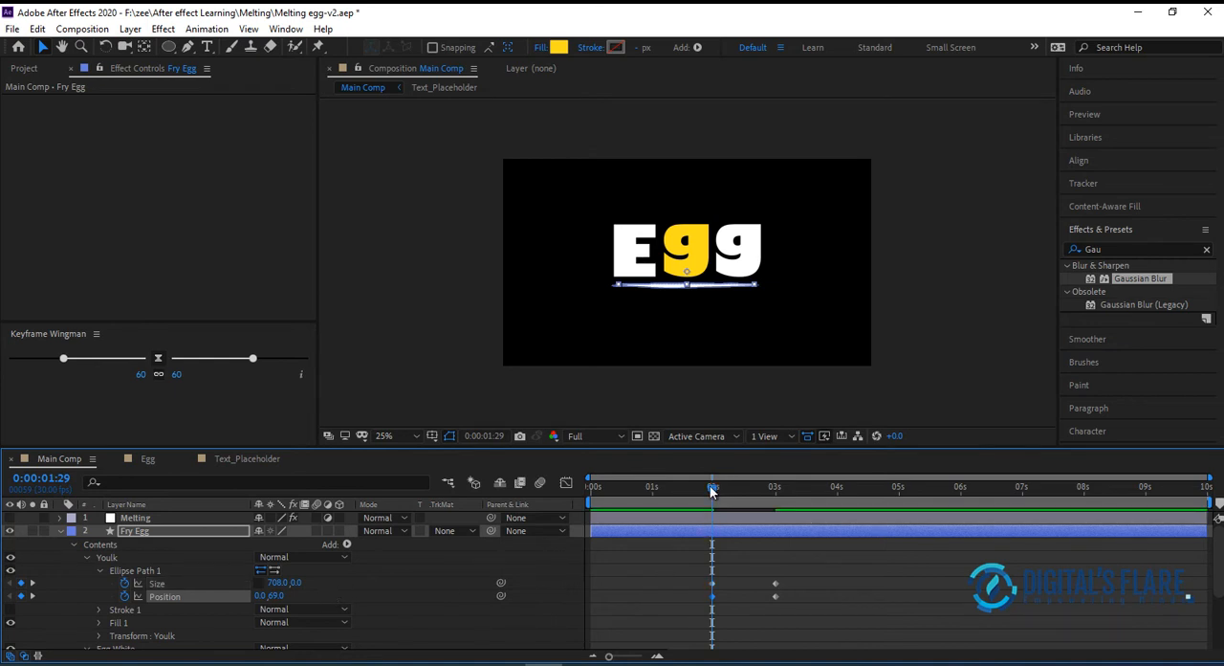
pyautogui.moveTo(710, 489); pyautogui.dragTo(770, 509)
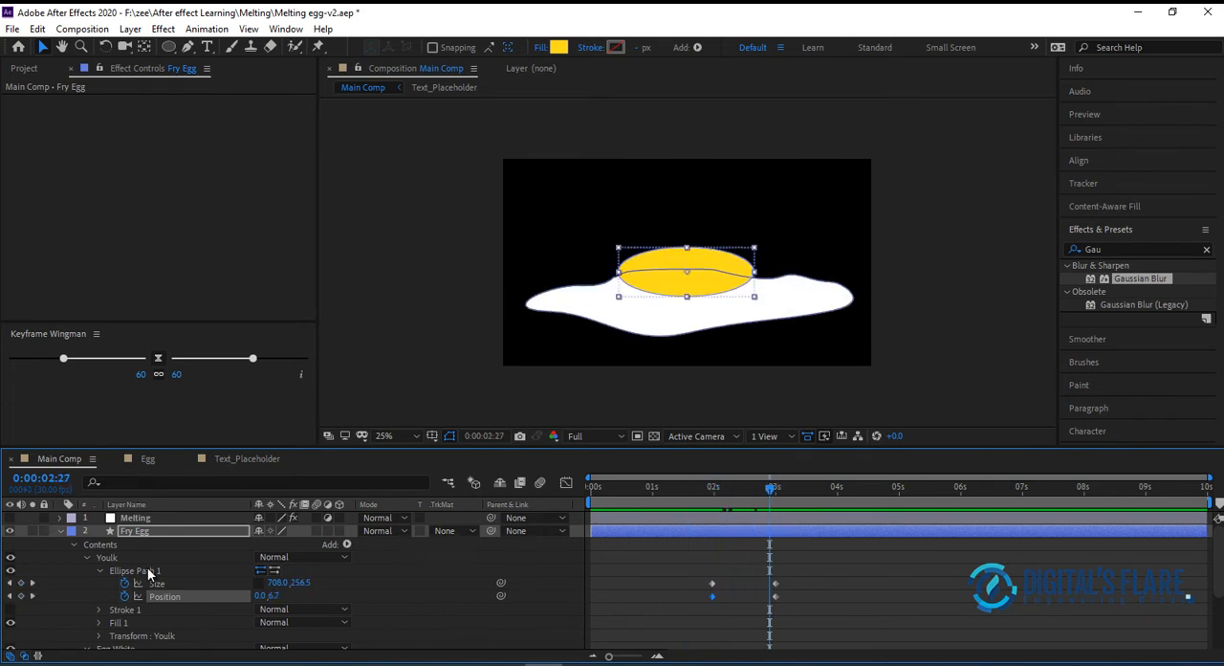
# Check the Size and Position keyframes of the Youlk ellipse and collapse its Ellipse Path 1 properties
pyautogui.click(174, 584)
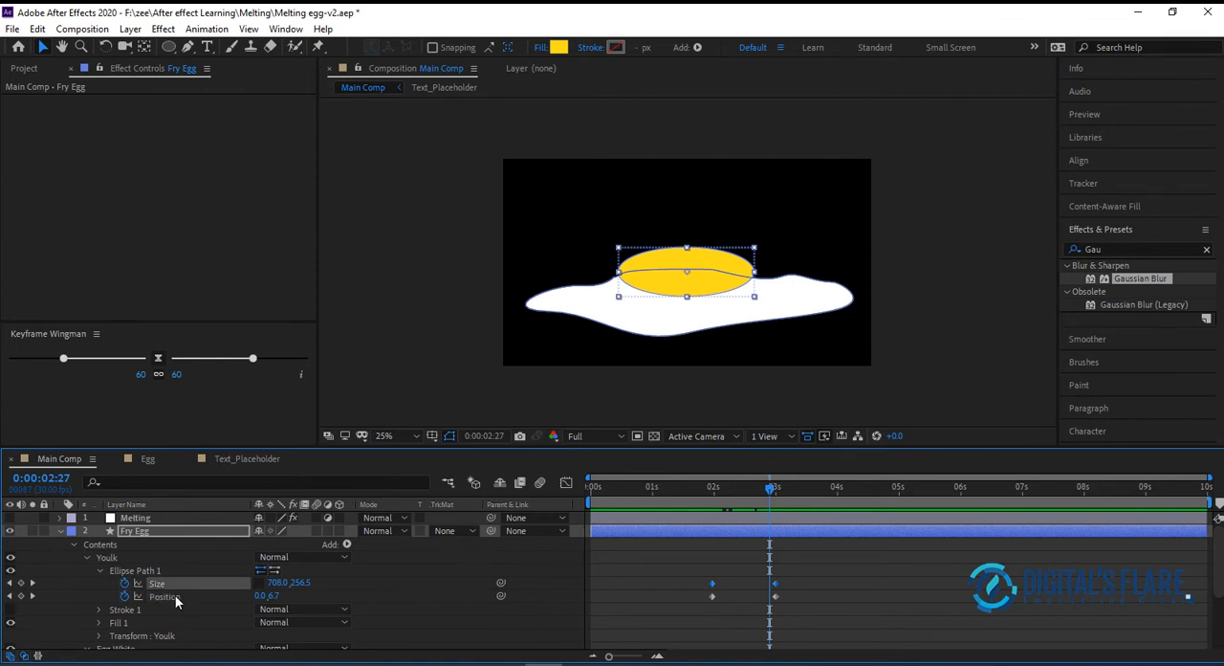
pyautogui.click(187, 597)
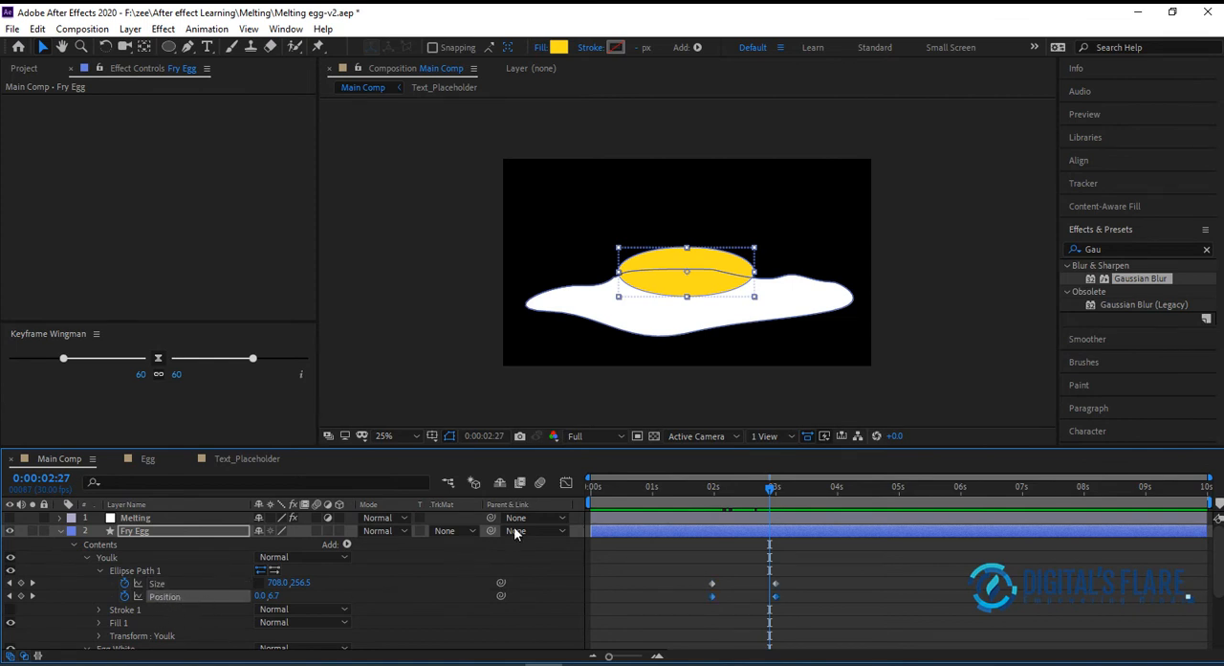
pyautogui.click(99, 570)
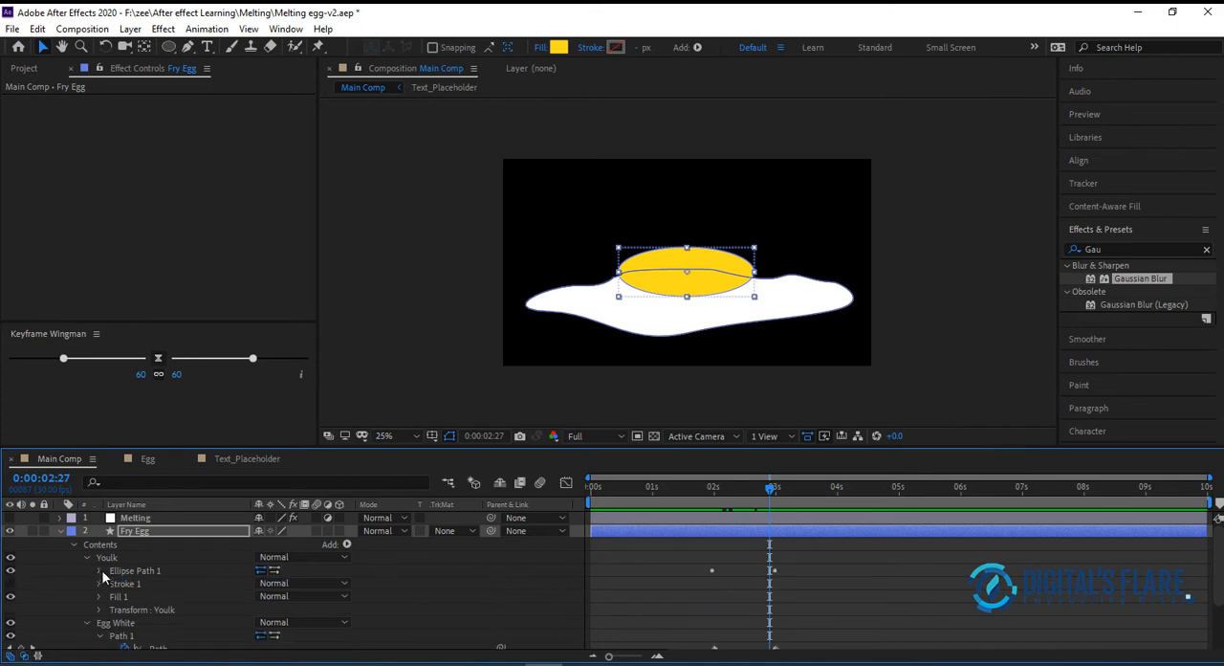
pyautogui.scroll(-3, 92, 622)
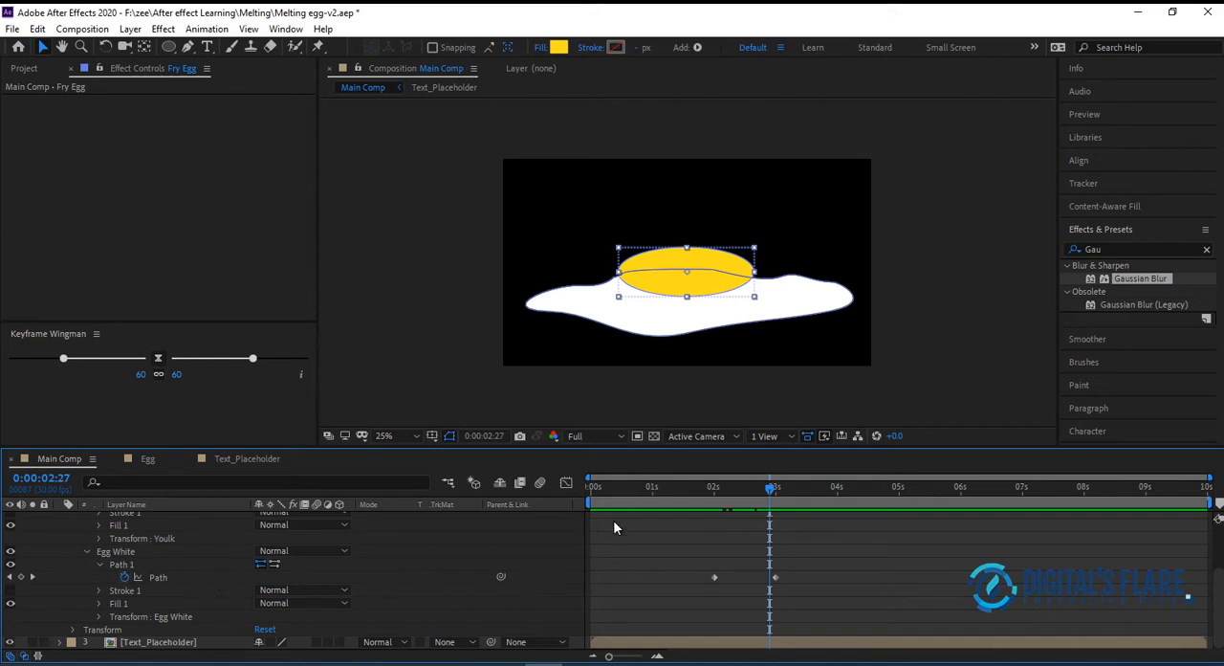
# Turn the Melting adjustment layer's visibility back on and preview the animation from the start
pyautogui.click(652, 489)
pyautogui.scroll(3, 5, 590)
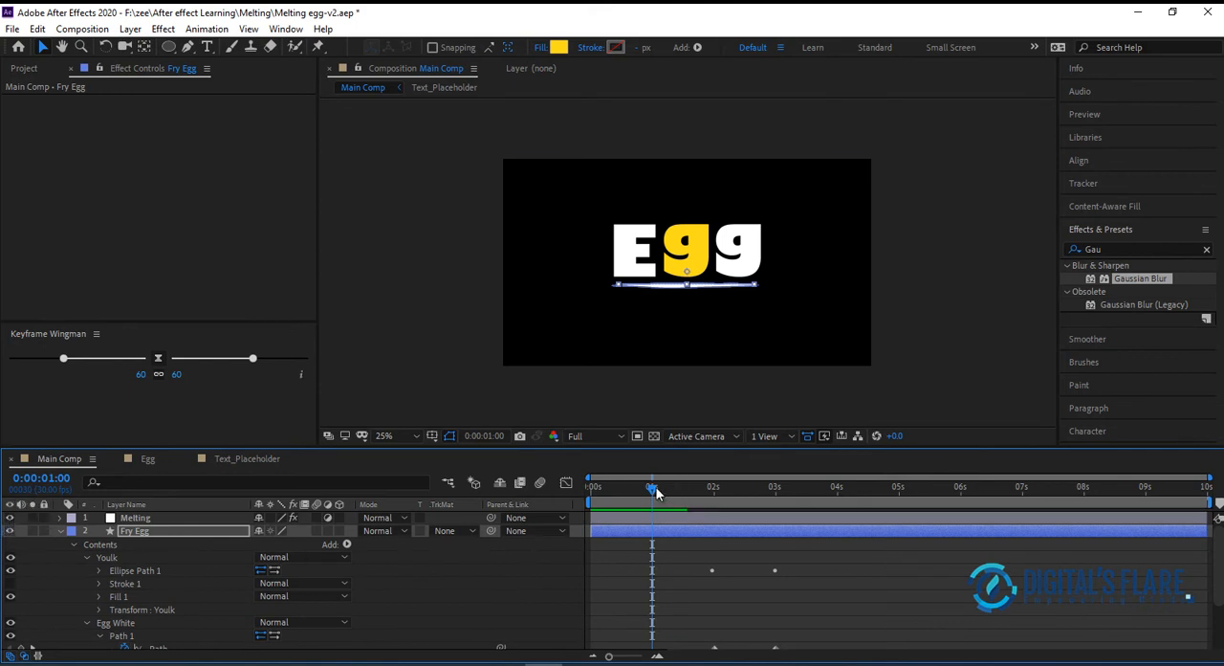
pyautogui.moveTo(605, 490); pyautogui.dragTo(571, 495)
pyautogui.press('space')
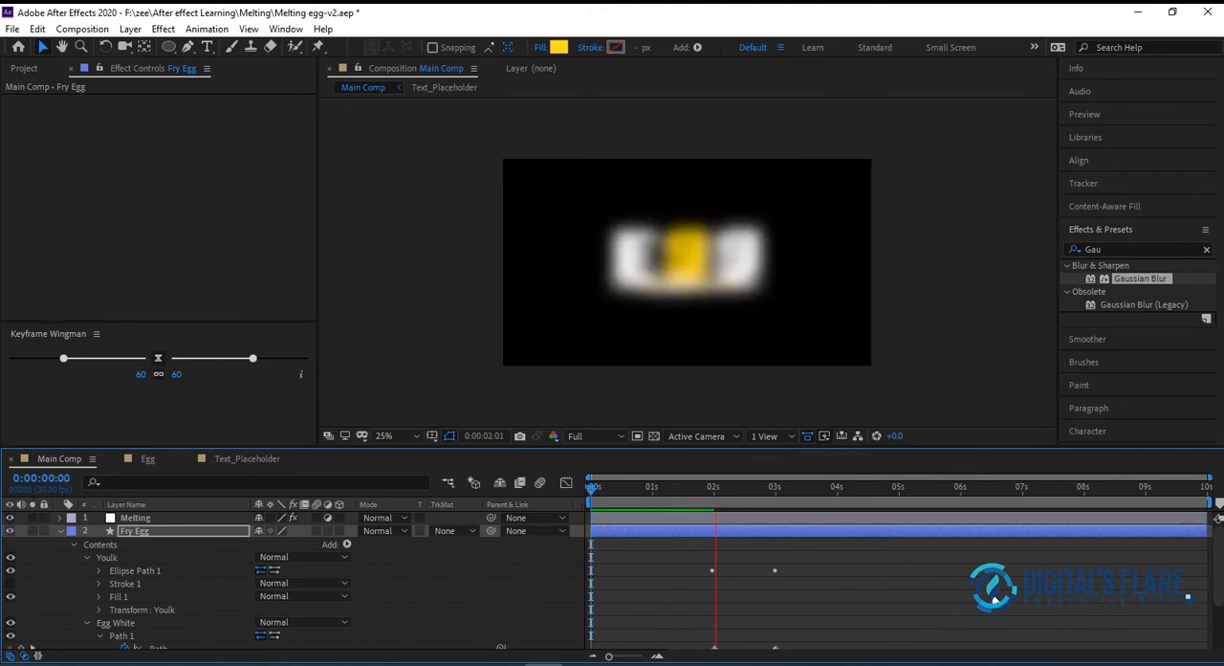
pyautogui.press('space')
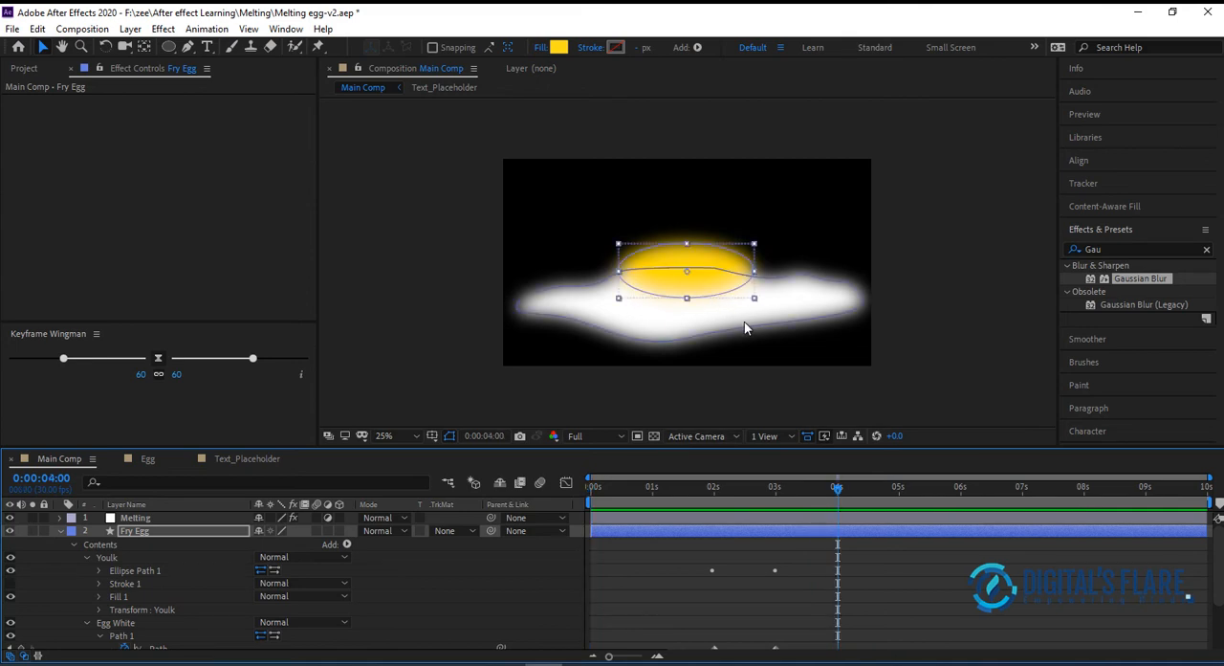
# At 0:00:01:23, find the Levels effect and apply it to the Melting layer
pyautogui.click(703, 490)
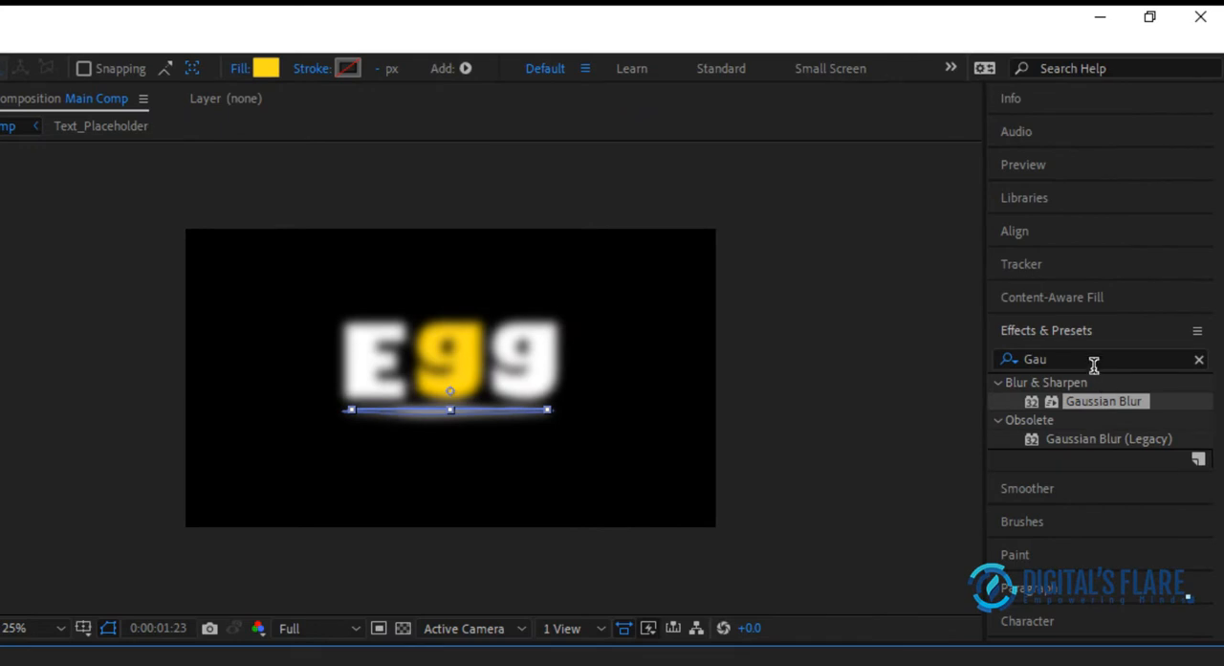
pyautogui.click(1119, 282)
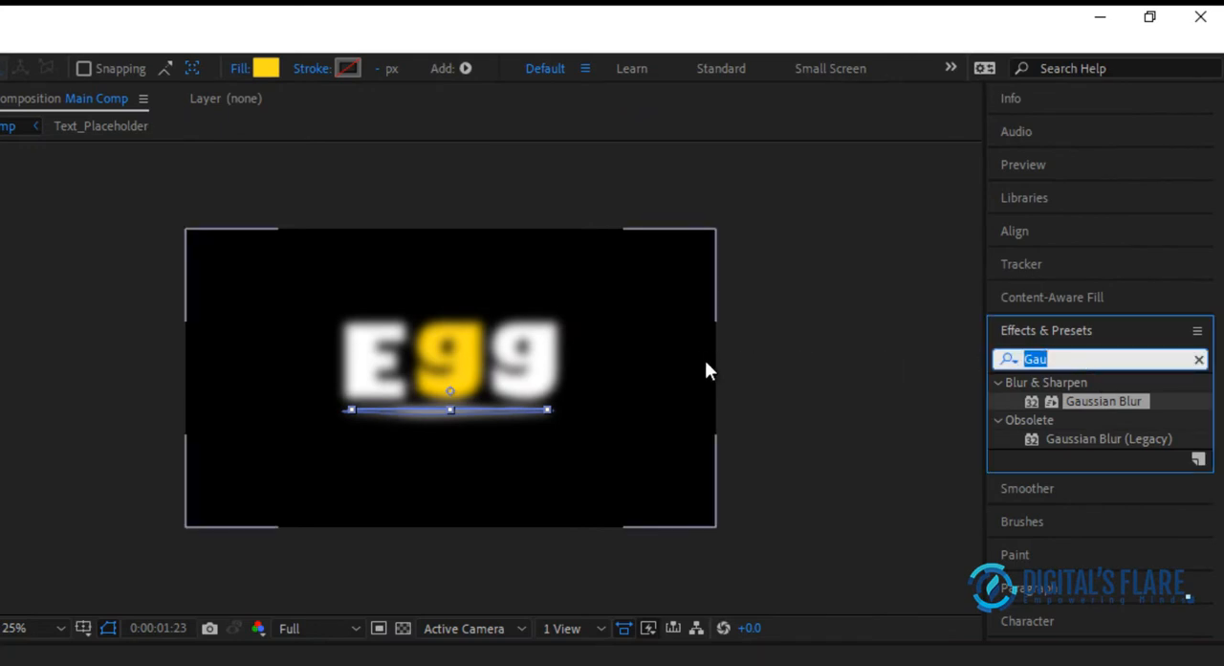
pyautogui.write('Le')
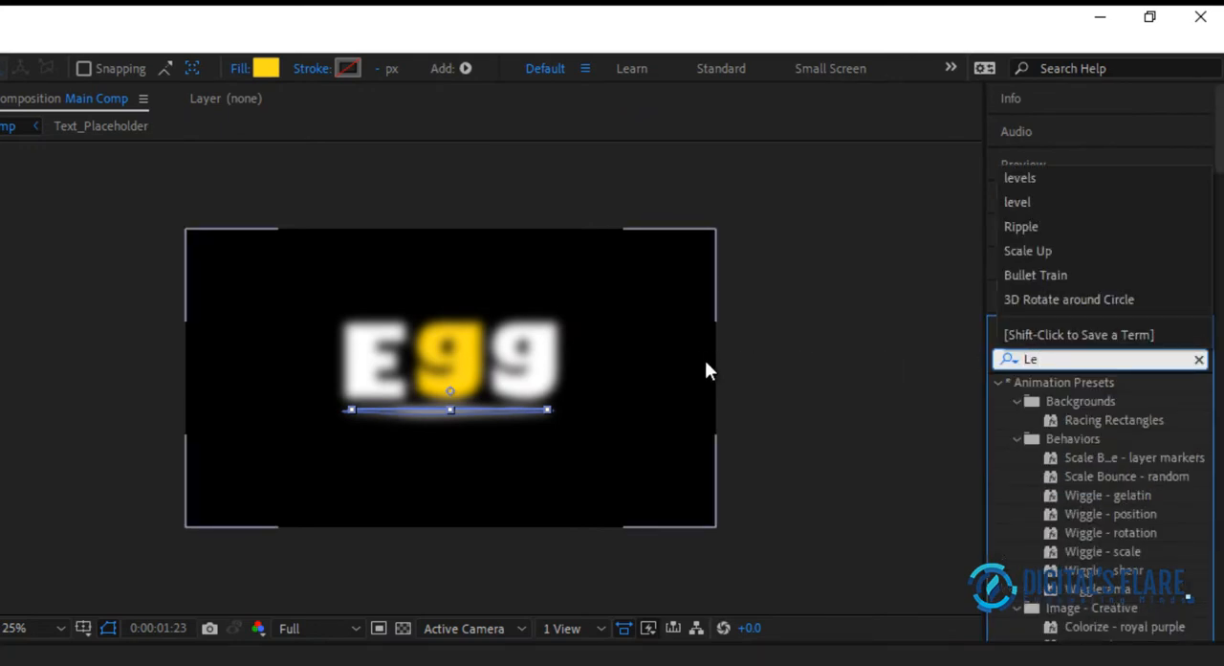
pyautogui.write('vels')
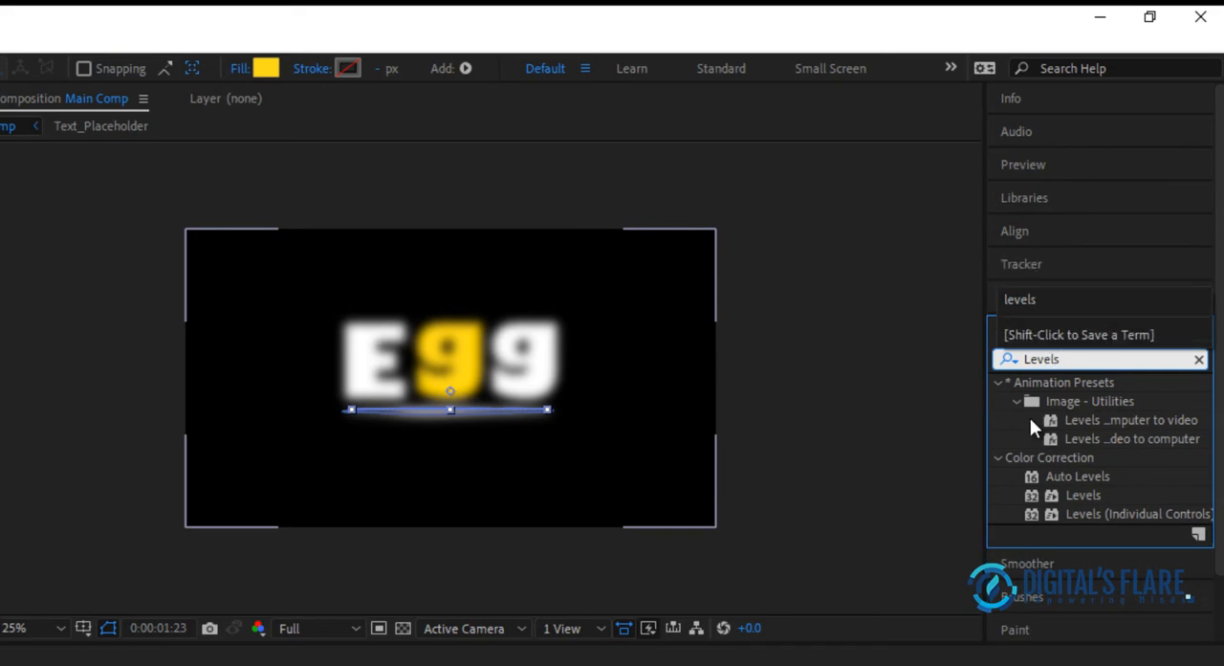
pyautogui.click(1082, 495)
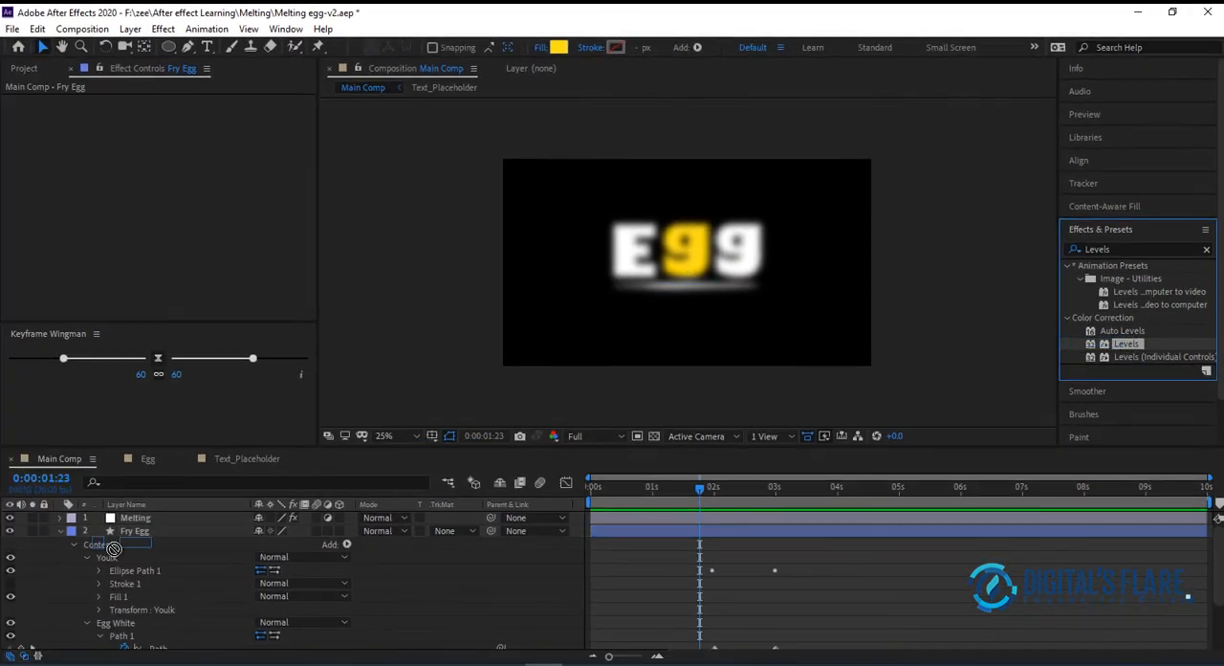
pyautogui.click(153, 516)
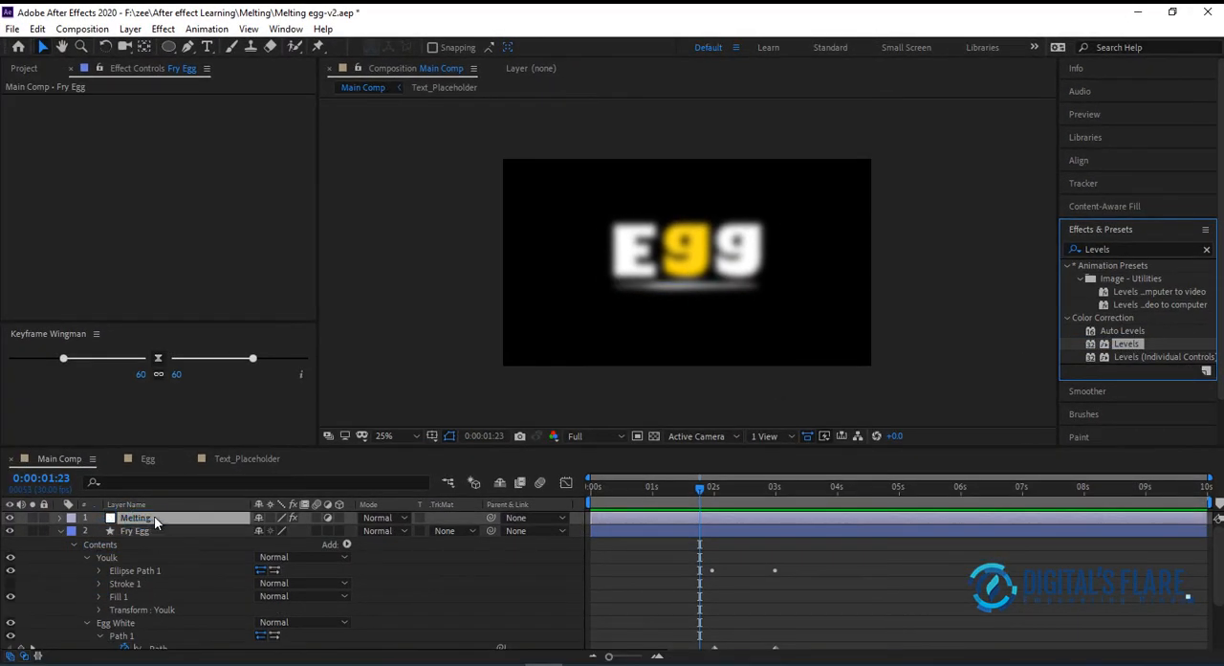
pyautogui.moveTo(154, 515); pyautogui.dragTo(154, 515)
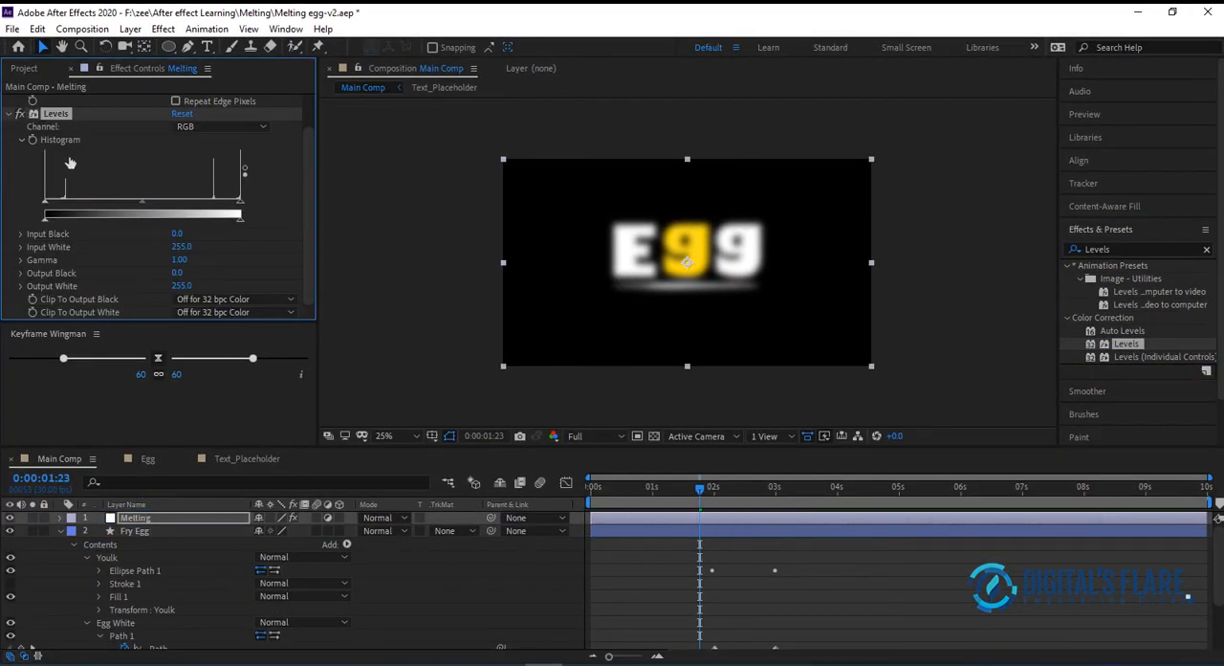
# Switch the Levels effect to the Alpha channel and set both Alpha Input White and Alpha Input Black to 129
pyautogui.click(229, 127)
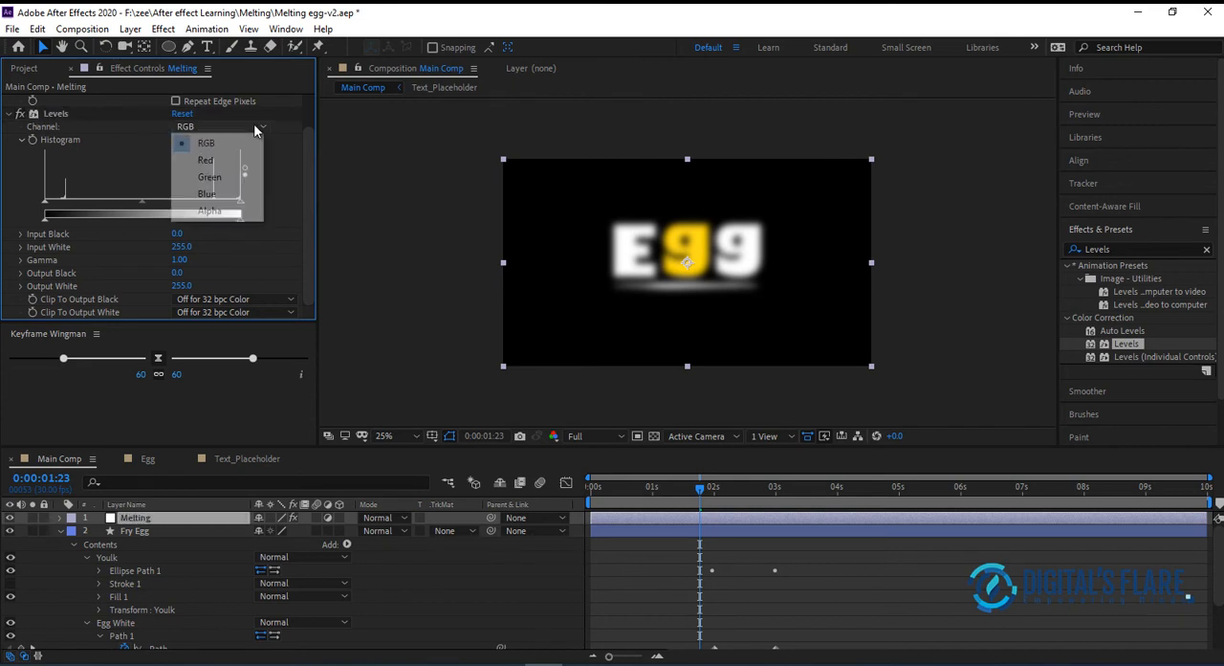
pyautogui.click(226, 216)
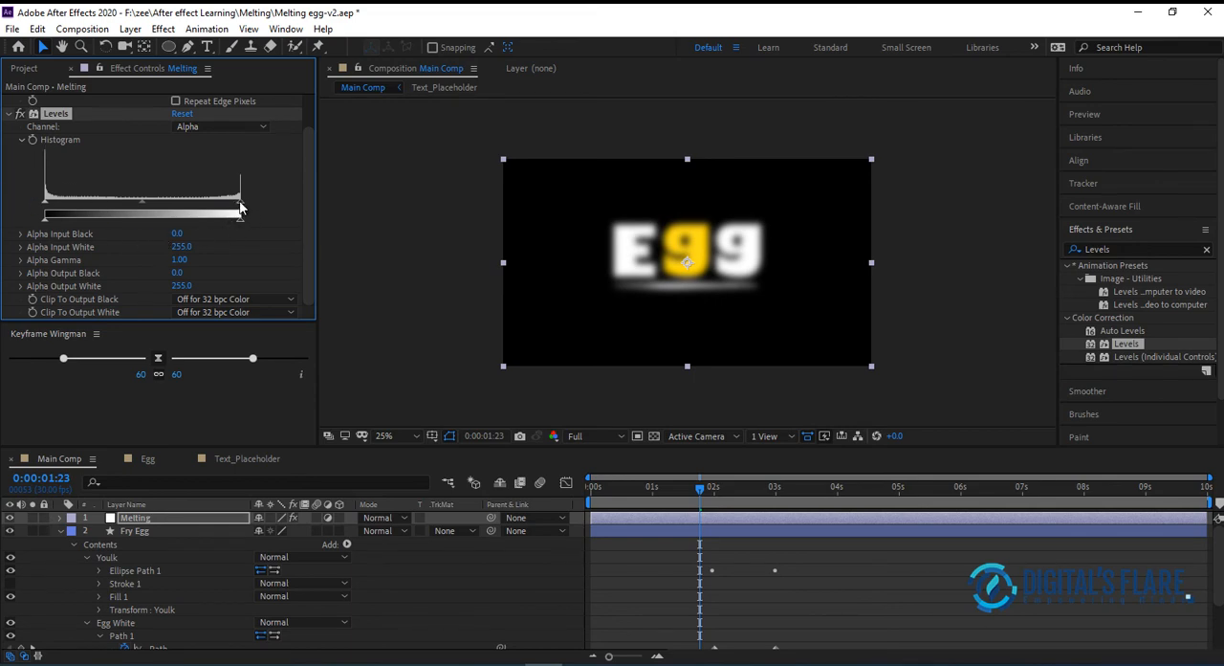
pyautogui.moveTo(239, 208); pyautogui.dragTo(146, 208)
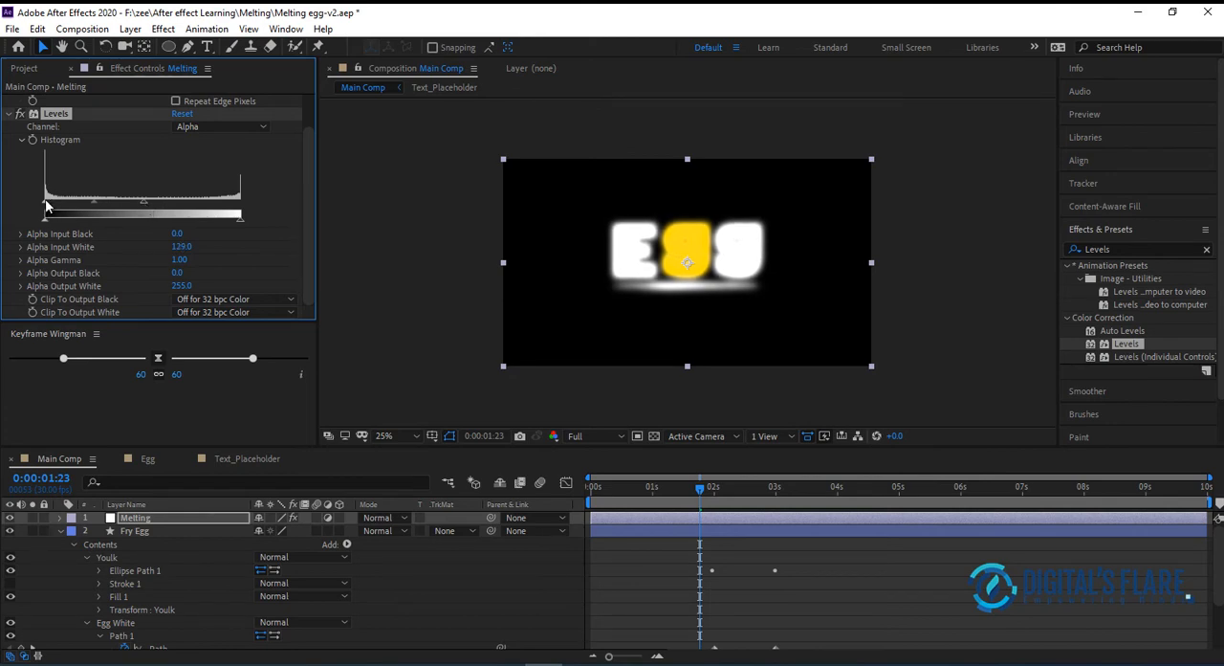
pyautogui.moveTo(50, 209); pyautogui.dragTo(145, 208)
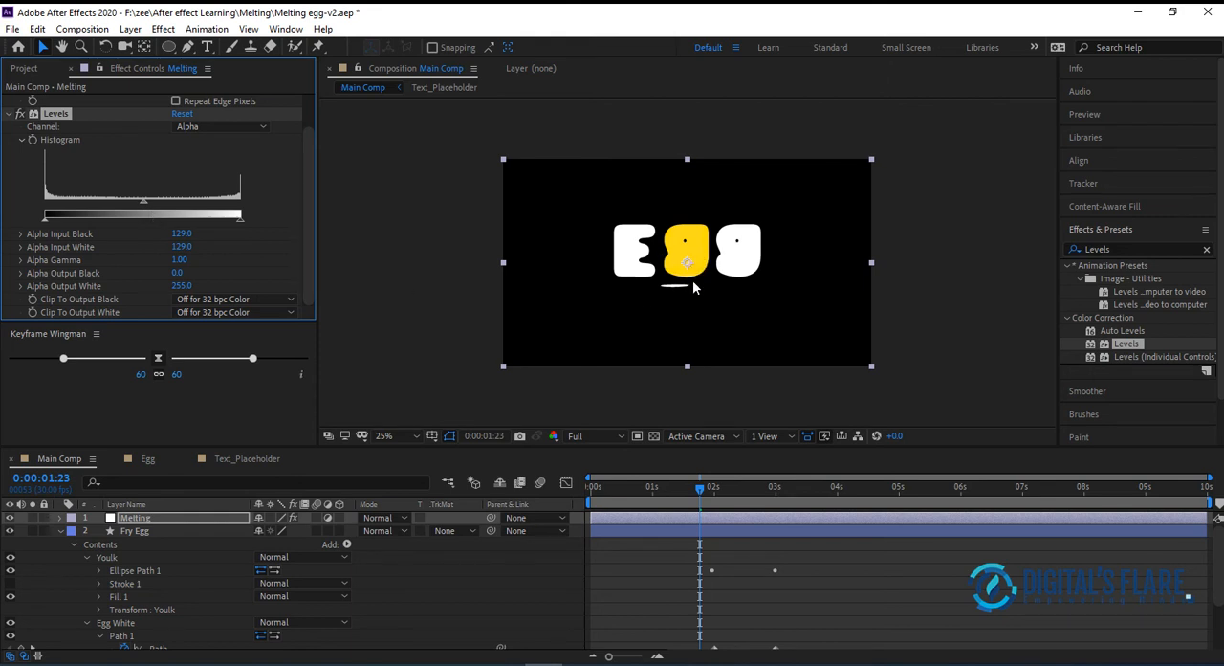
# Play the melting animation from the start to check how the text turns into the fried egg
pyautogui.click(701, 504)
pyautogui.press('space')
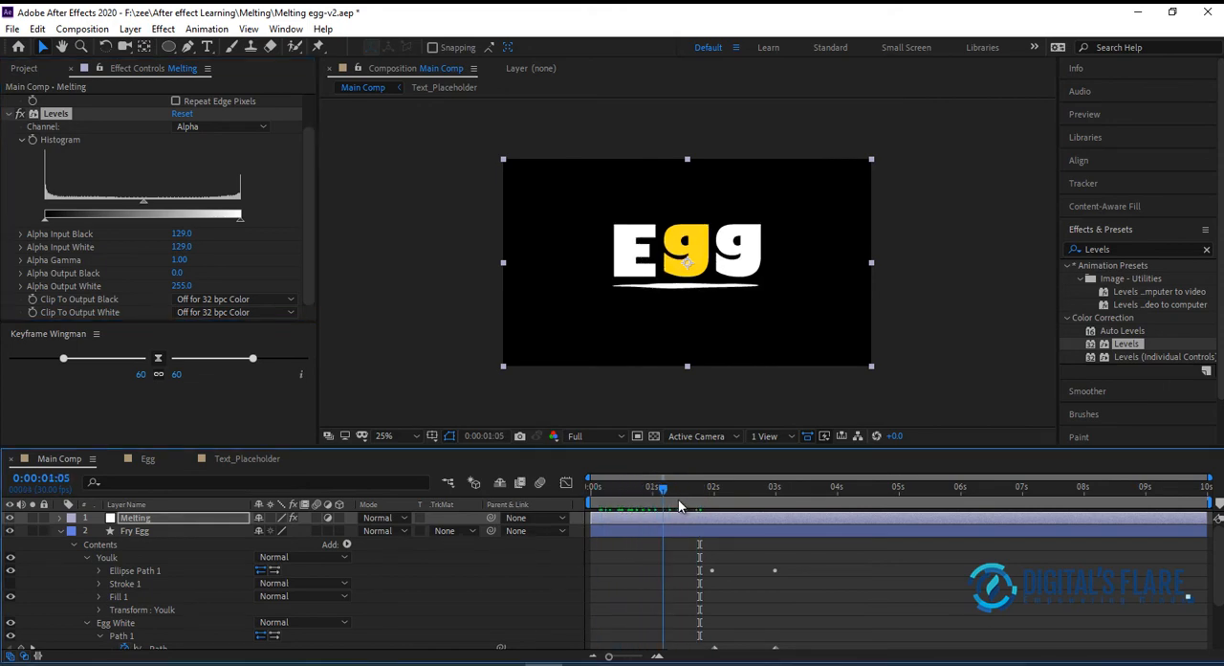
pyautogui.moveTo(745, 507); pyautogui.dragTo(507, 543)
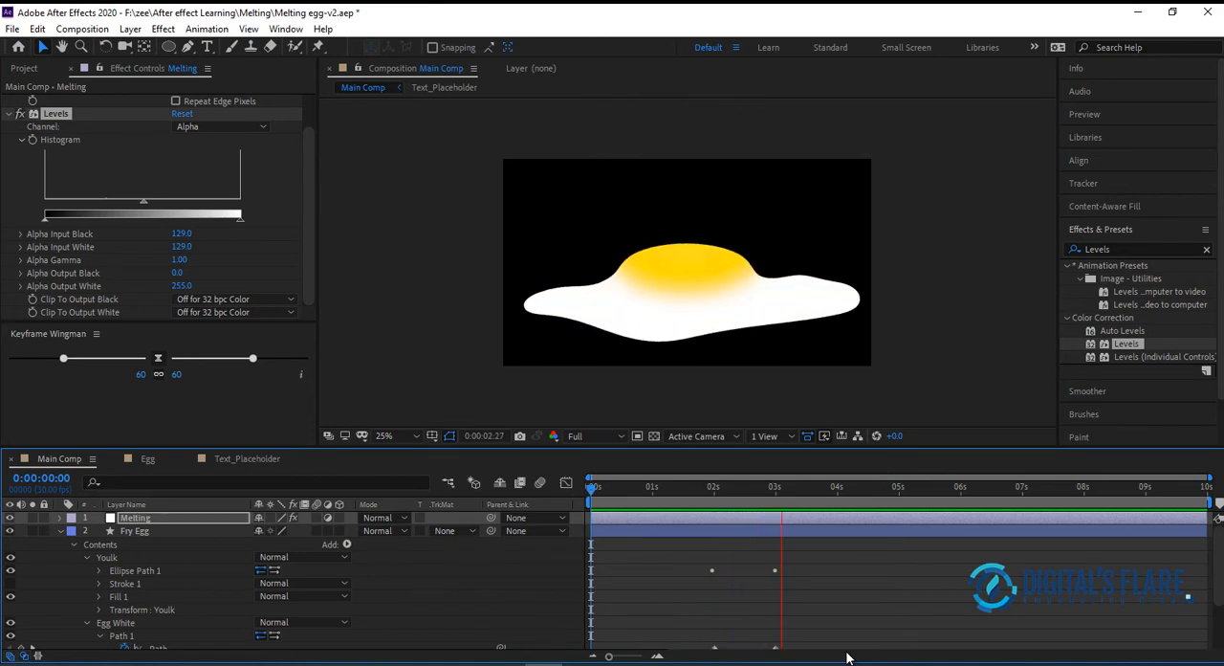
pyautogui.click(720, 490)
# At 0:00:04:18, draw a yellow ellipse about the yolk's size on a new shape layer and move it over the yolk
pyautogui.moveTo(720, 489); pyautogui.dragTo(874, 489)
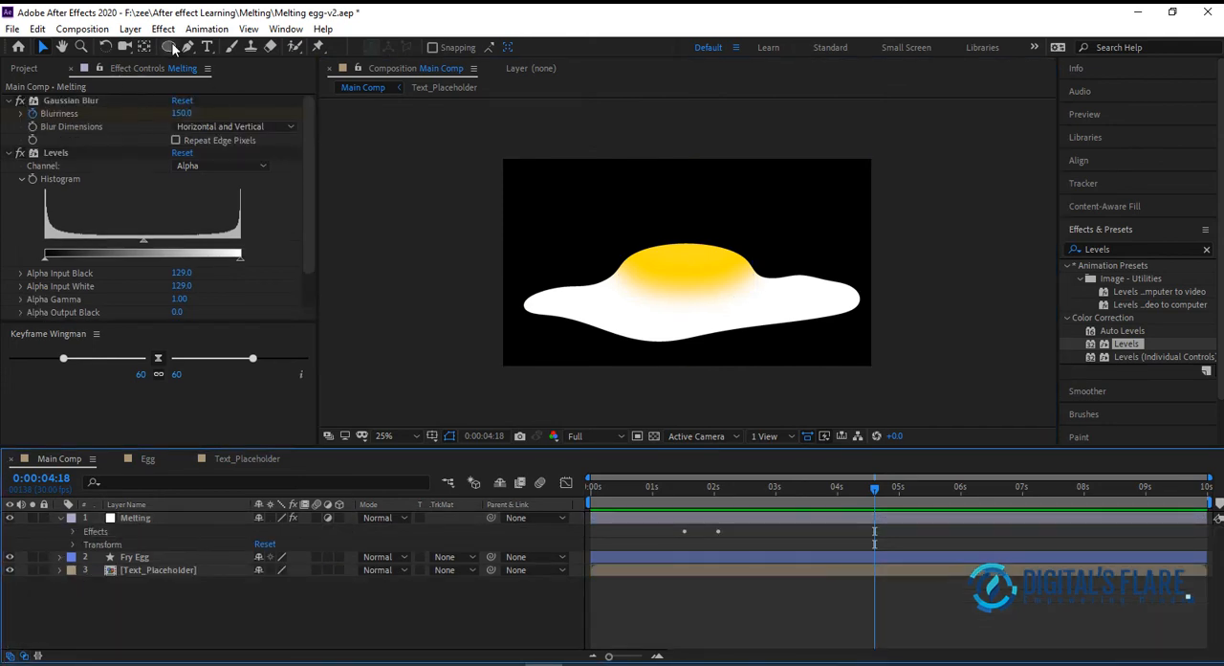
pyautogui.click(170, 47)
pyautogui.moveTo(615, 240)
pyautogui.mouseDown()
pyautogui.moveTo(735, 298)
pyautogui.moveTo(765, 287)
pyautogui.moveTo(750, 296)
pyautogui.mouseUp()
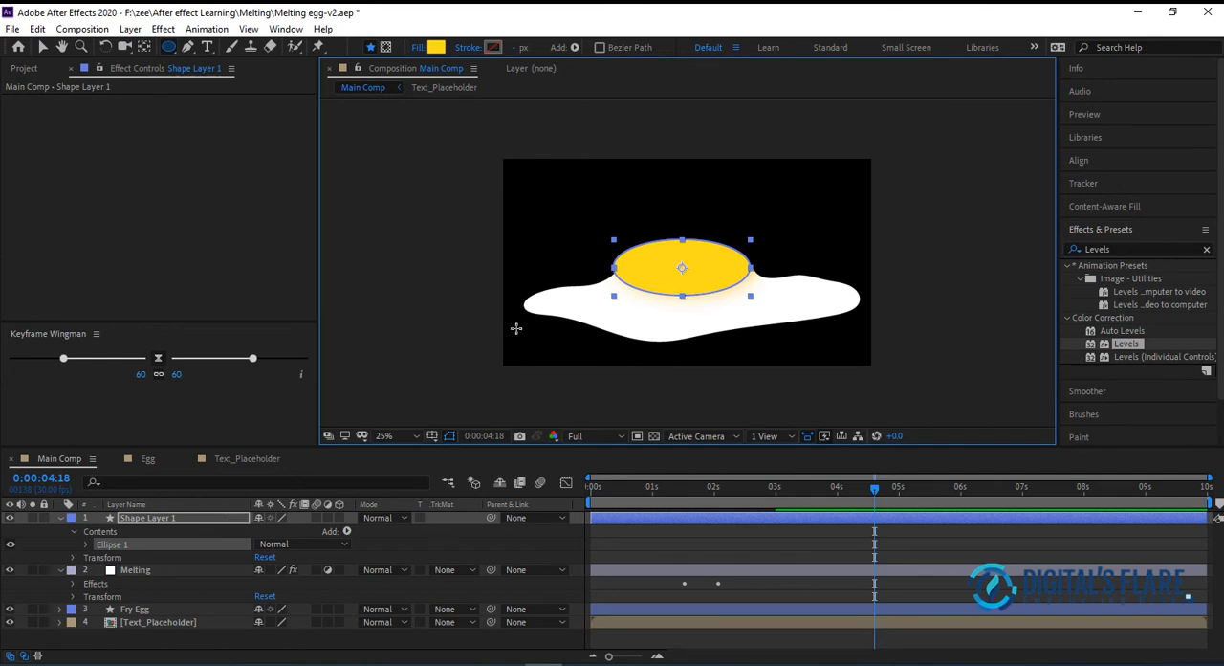
pyautogui.click(42, 47)
pyautogui.moveTo(708, 273); pyautogui.dragTo(718, 274)
# At 0:00:03:12, hide the Melting layer, then move and slightly shrink the new ellipse to match the yolk beneath it
pyautogui.click(771, 487)
pyautogui.press('space')
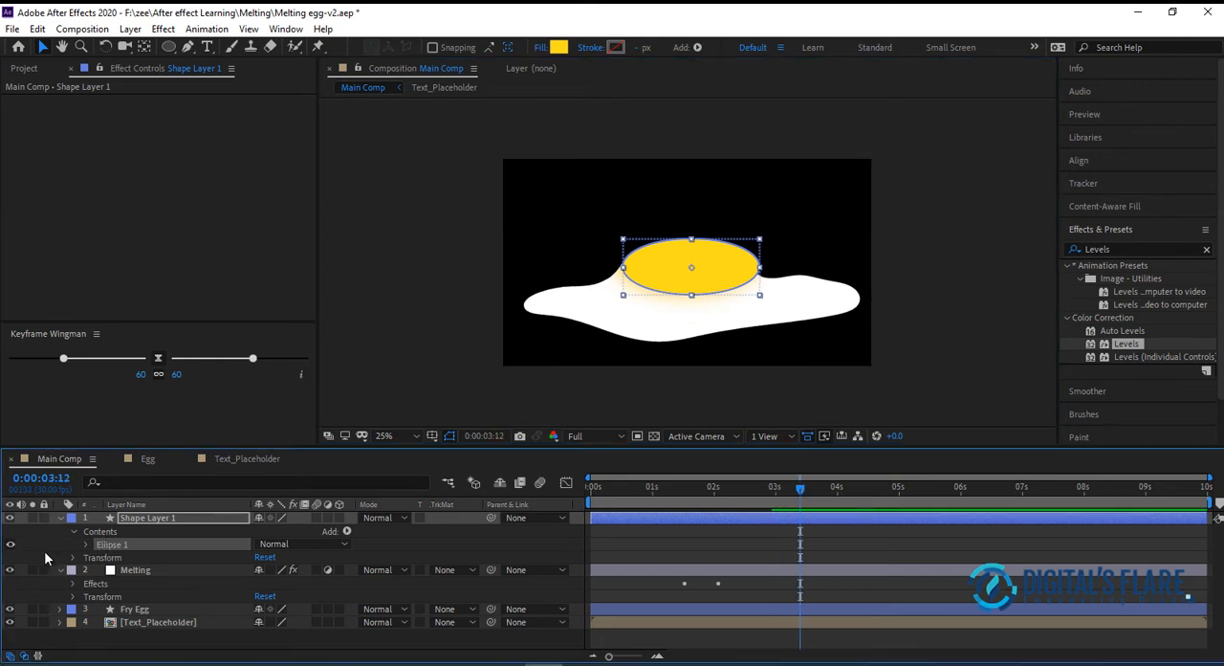
pyautogui.click(10, 571)
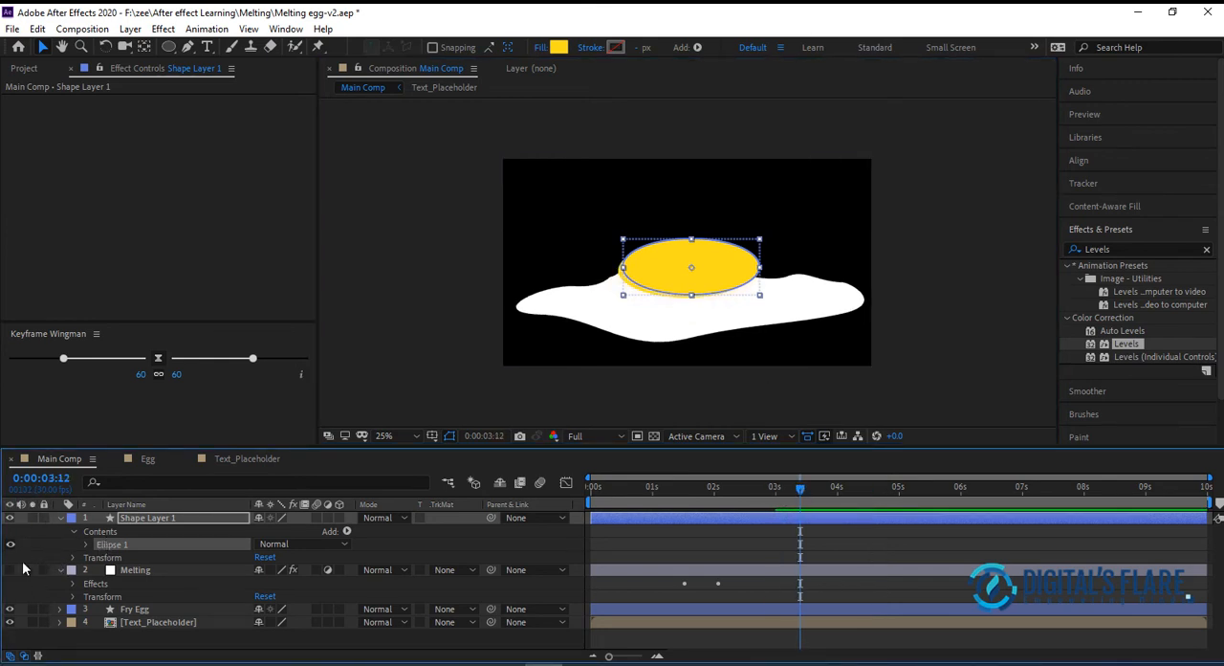
pyautogui.moveTo(671, 273); pyautogui.dragTo(664, 277)
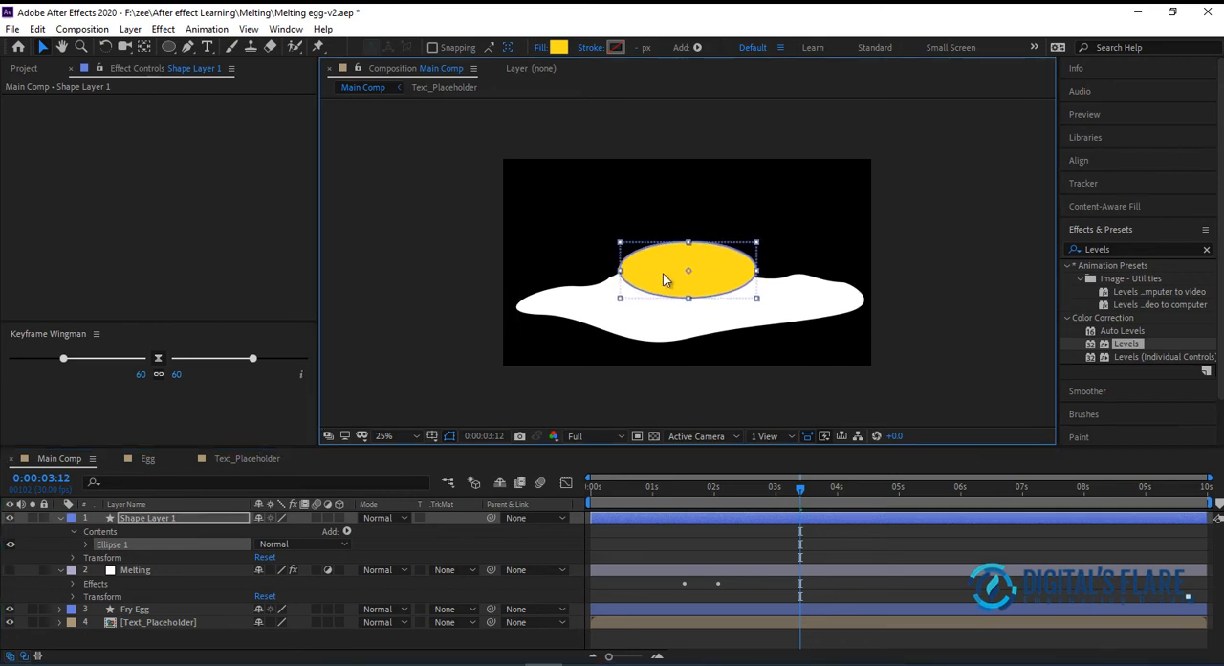
pyautogui.moveTo(754, 272)
pyautogui.mouseDown()
pyautogui.moveTo(735, 273)
pyautogui.moveTo(754, 273)
pyautogui.mouseUp()
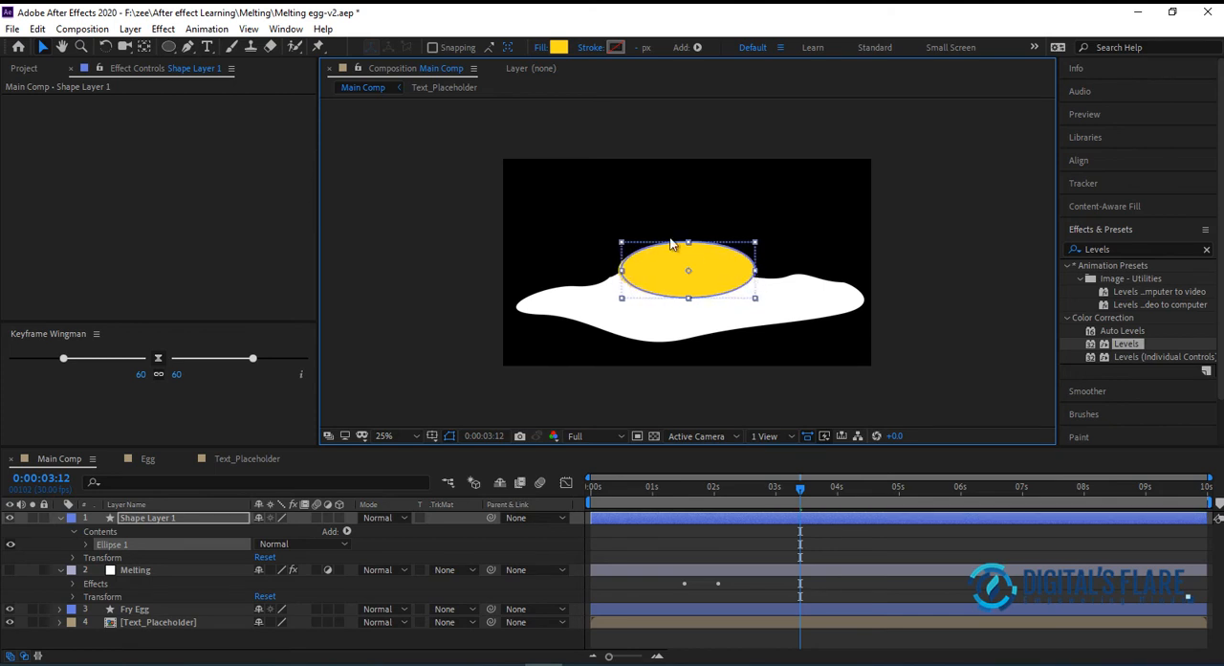
pyautogui.moveTo(689, 248); pyautogui.dragTo(688, 250)
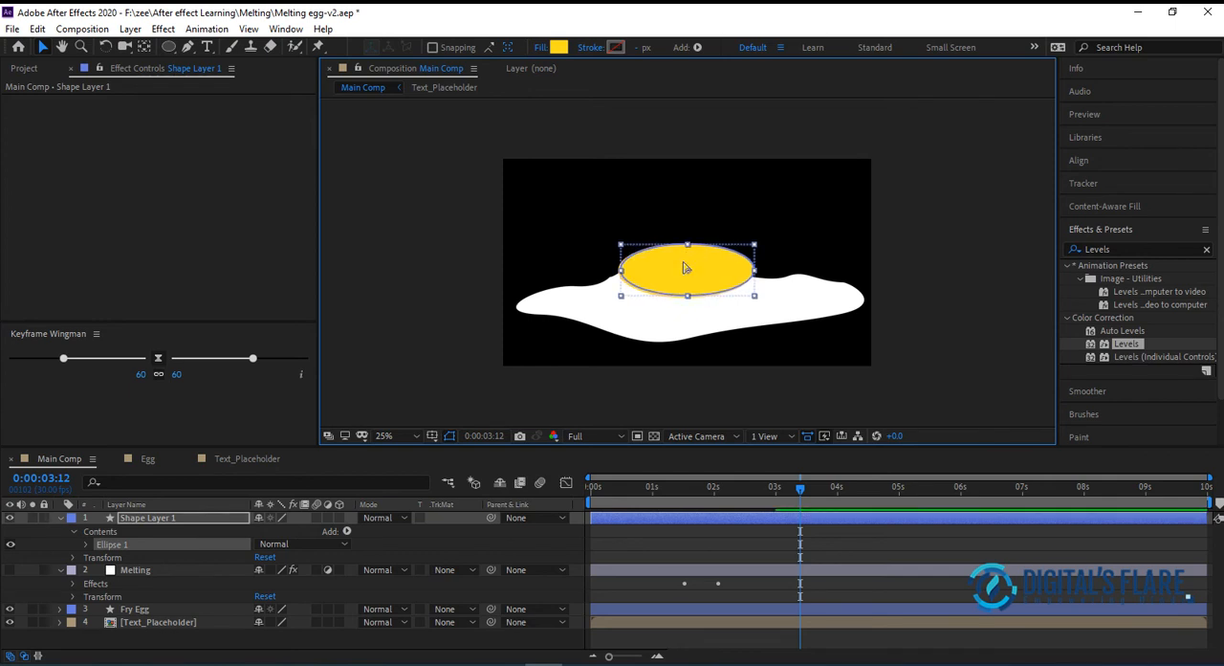
pyautogui.click(893, 340)
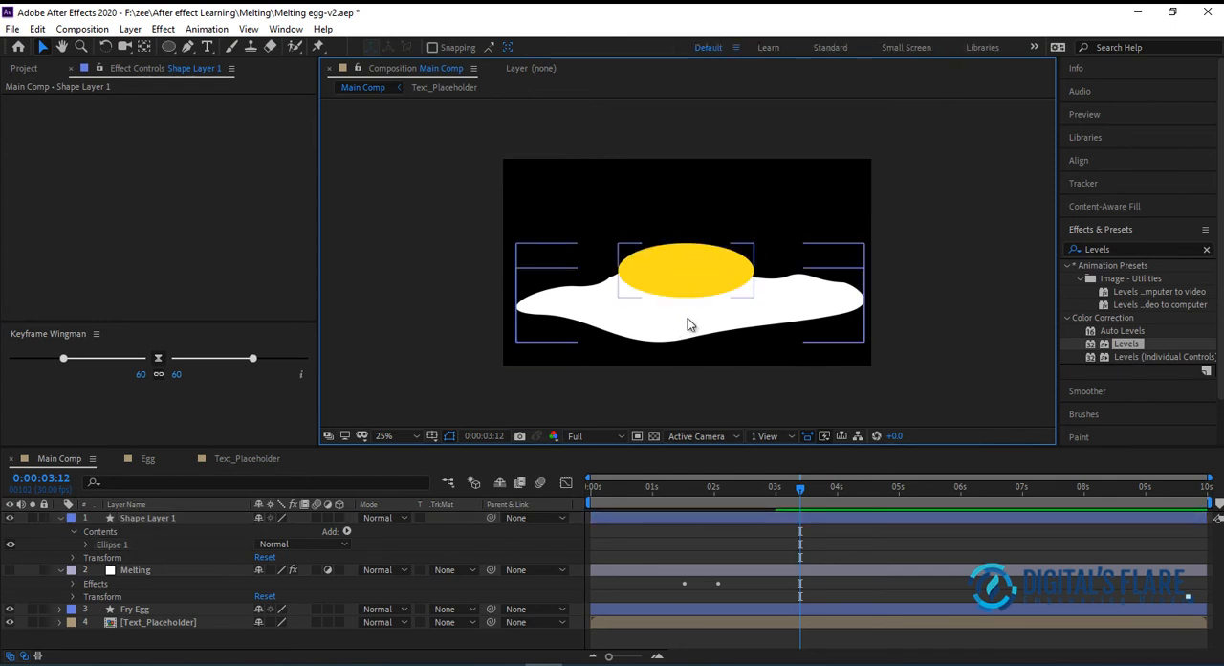
pyautogui.click(709, 276)
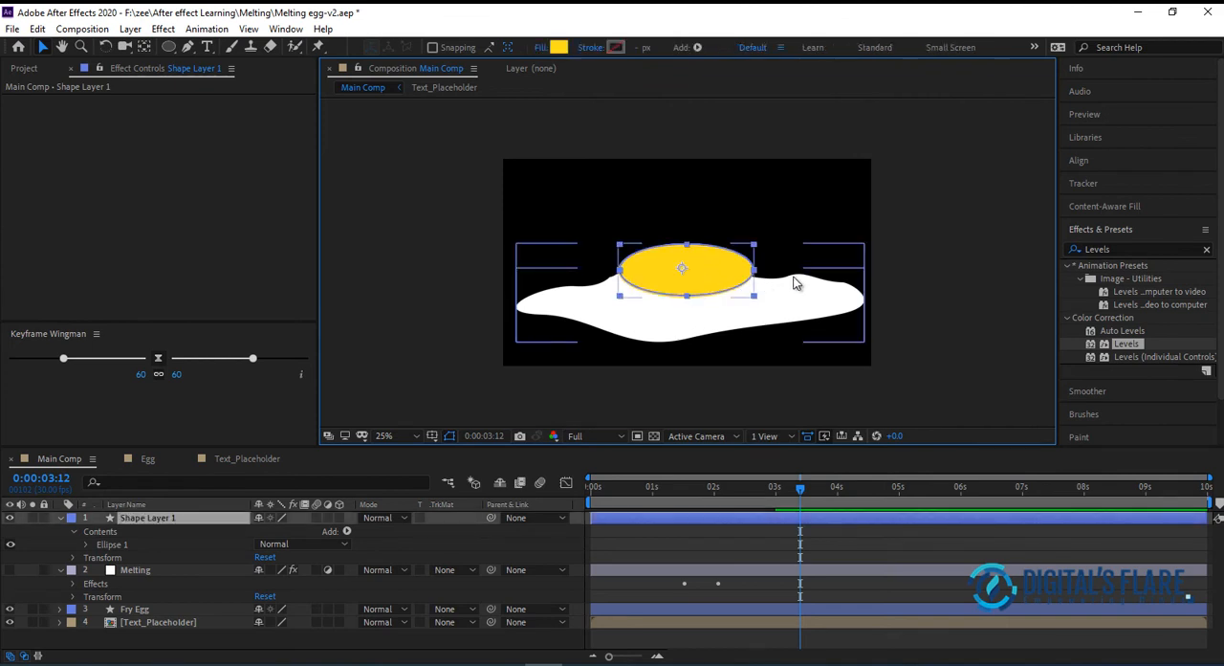
# Make the Melting layer visible again and rename the new yellow ellipse layer "Youlk 2"
pyautogui.click(908, 286)
pyautogui.click(10, 570)
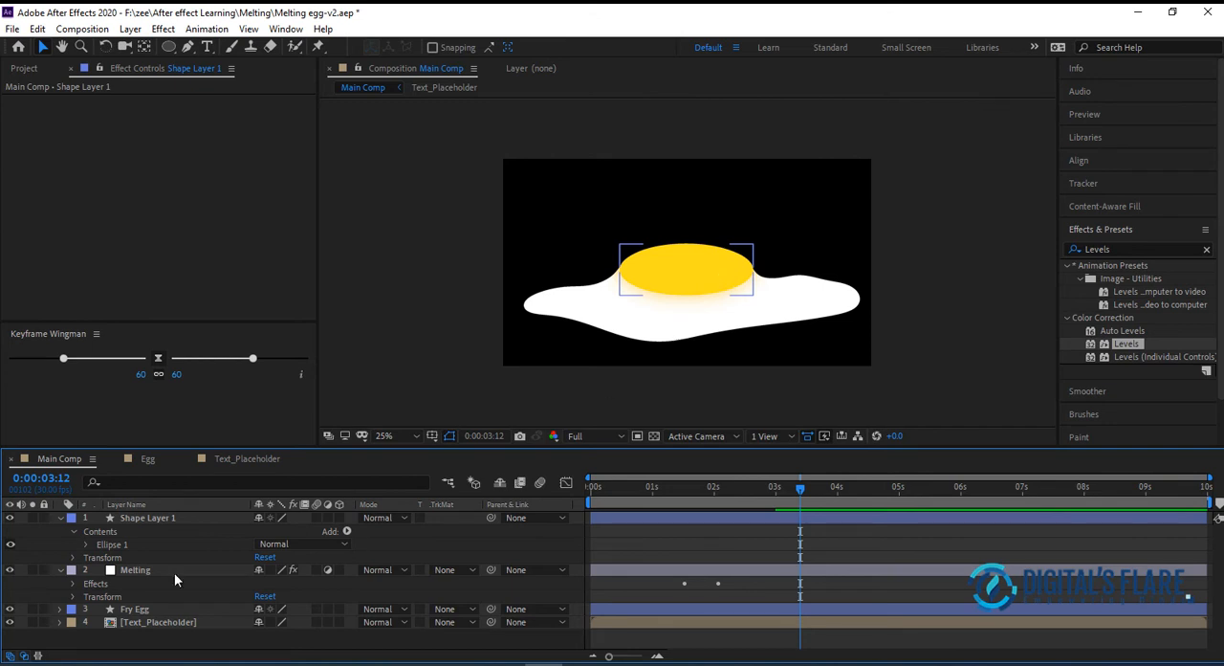
pyautogui.click(170, 519)
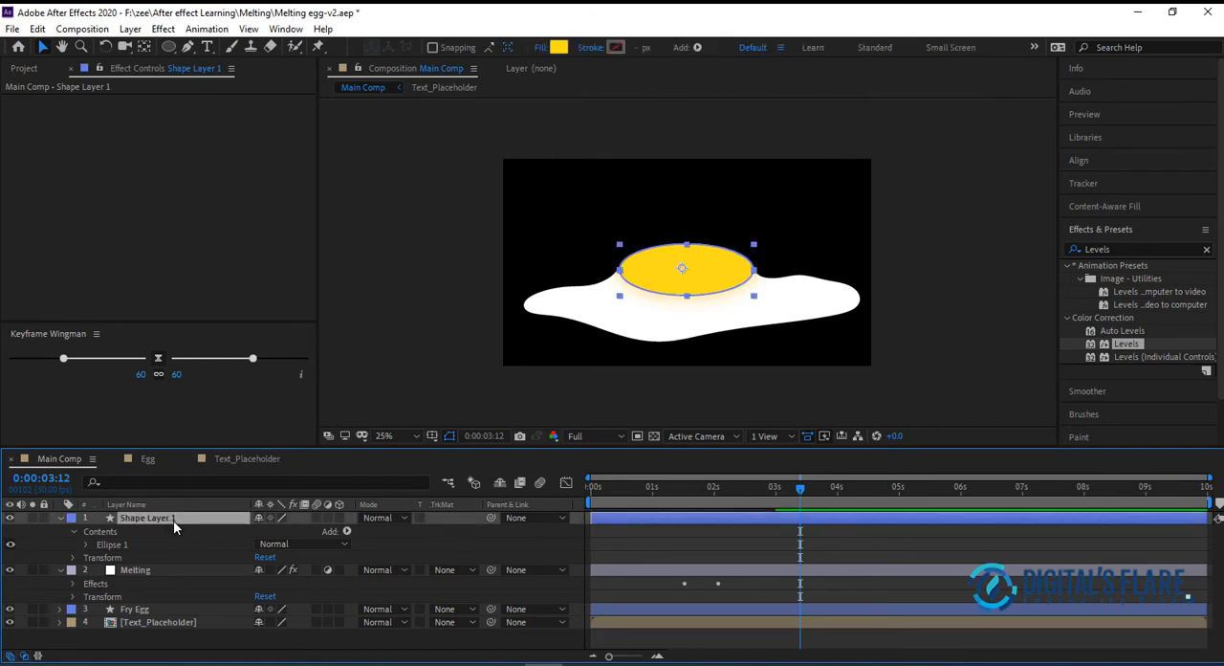
pyautogui.press('Return')
pyautogui.write('You')
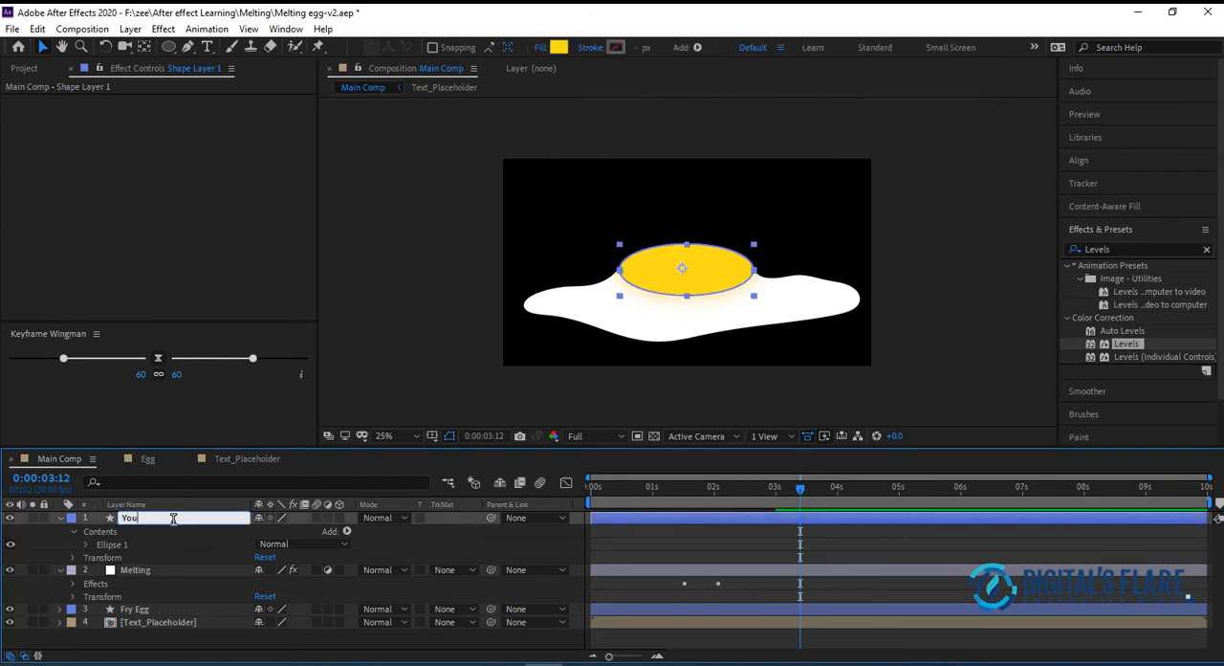
pyautogui.write('lk 2')
pyautogui.press('Return')
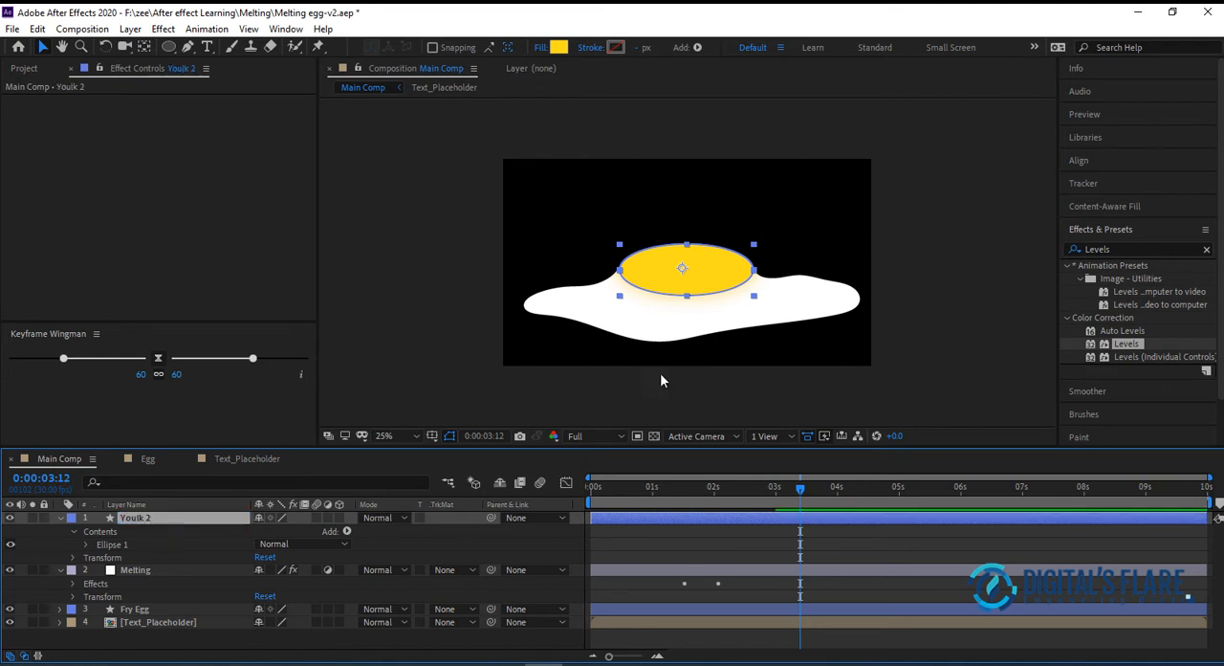
# With no layer selected, draw a curved Pen path along the yolk's lower-right edge on a new shape layer
pyautogui.click(1033, 291)
pyautogui.click(697, 273)
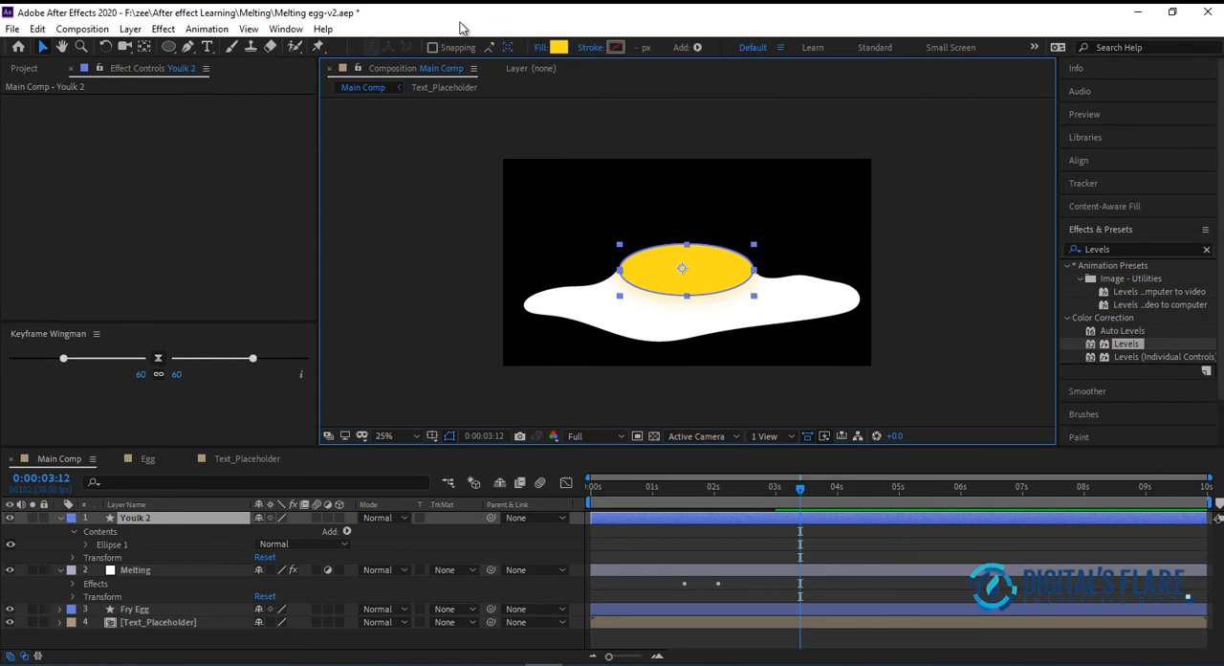
pyautogui.click(145, 521)
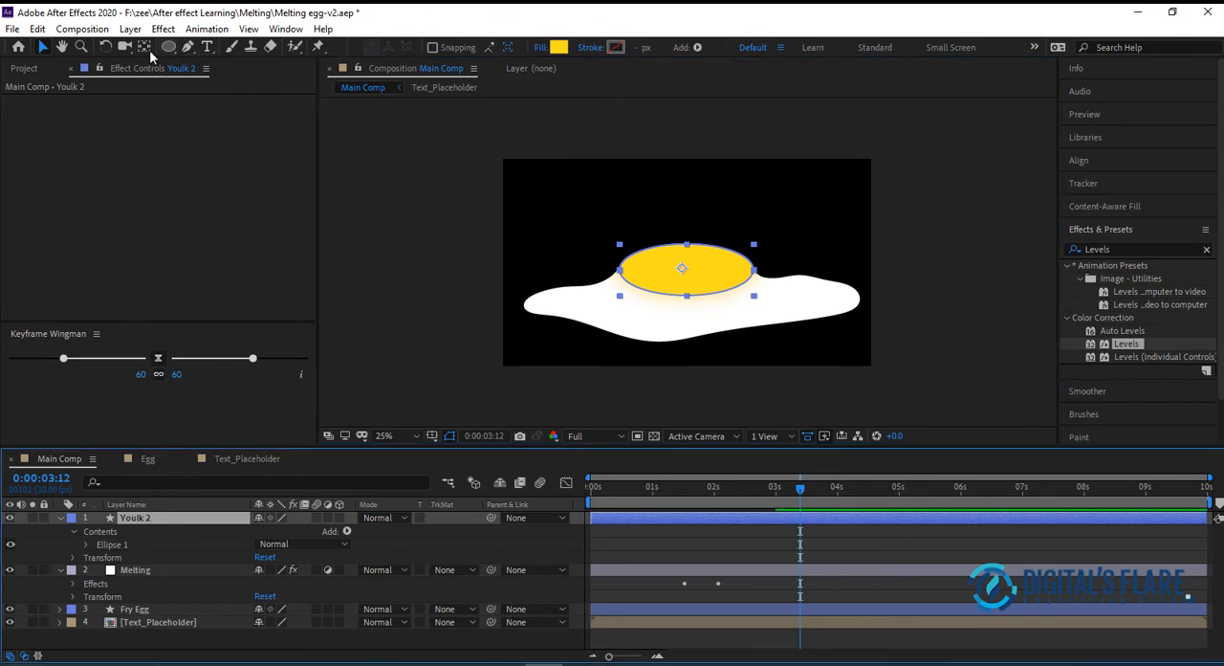
pyautogui.click(189, 46)
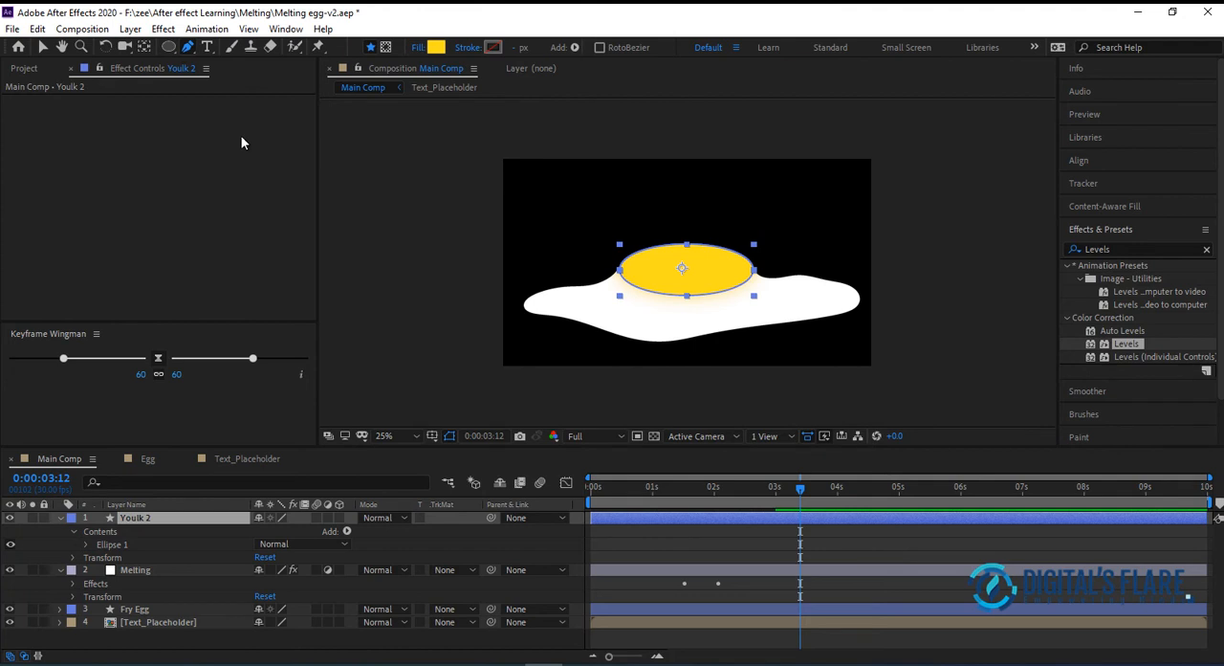
pyautogui.click(43, 47)
pyautogui.click(332, 209)
pyautogui.click(188, 47)
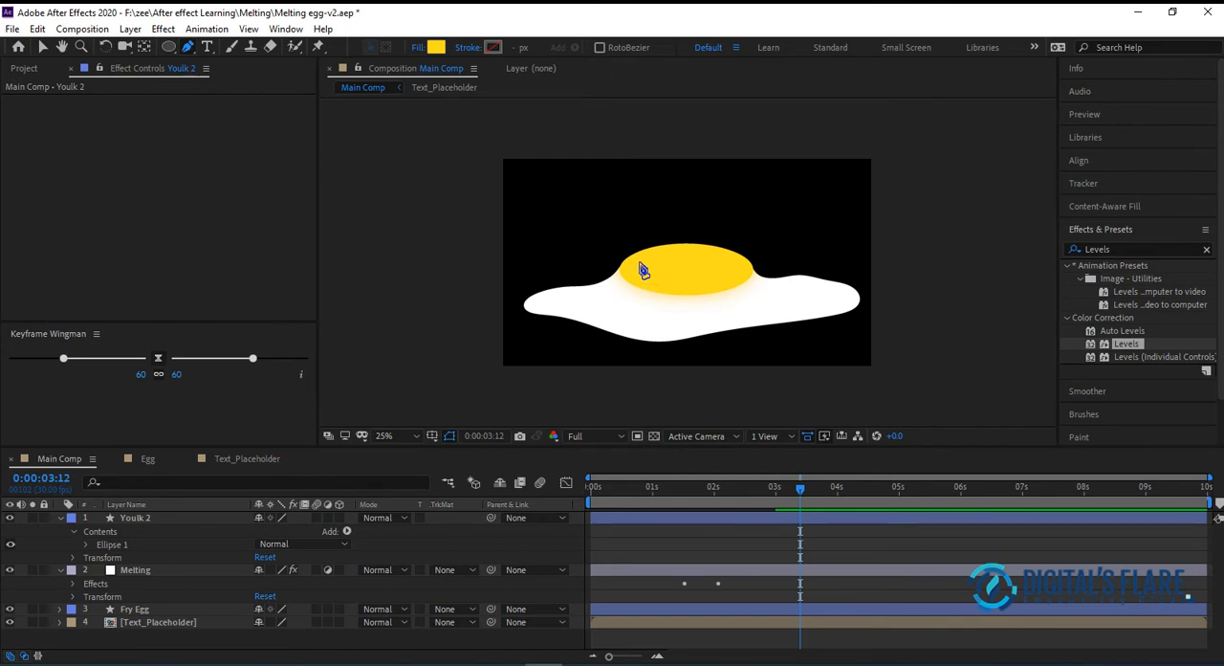
pyautogui.click(746, 269)
pyautogui.moveTo(693, 287); pyautogui.dragTo(654, 285)
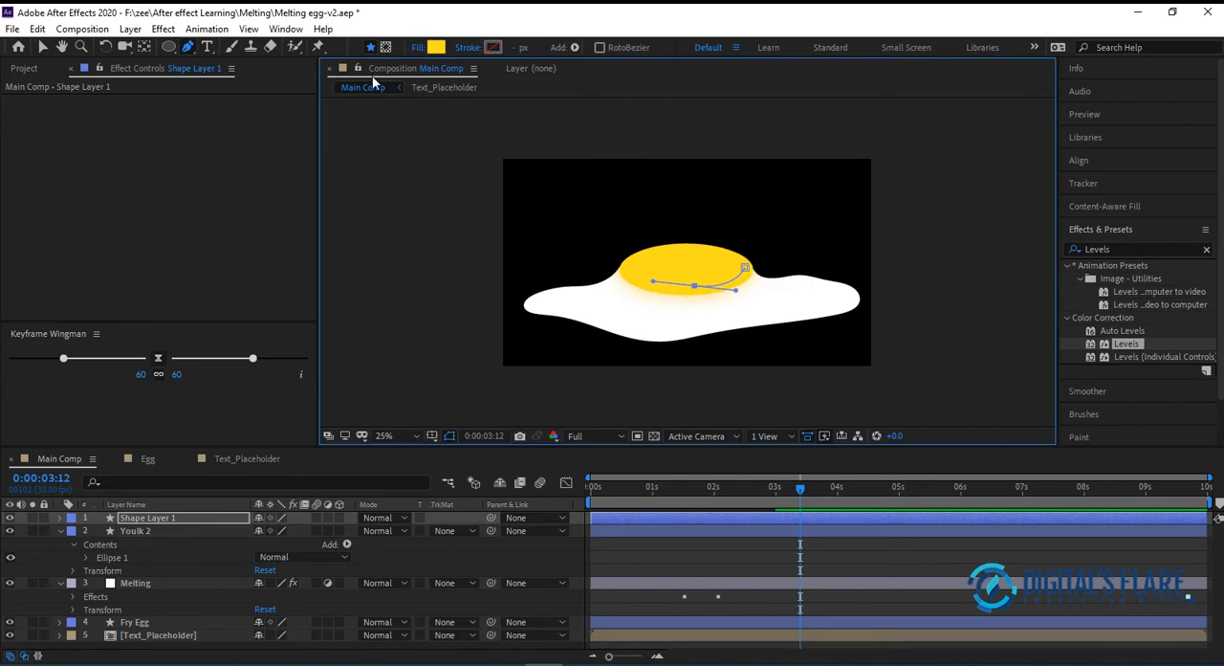
# Set the curved path's fill to None and give it a solid white 21 px stroke
pyautogui.click(418, 47)
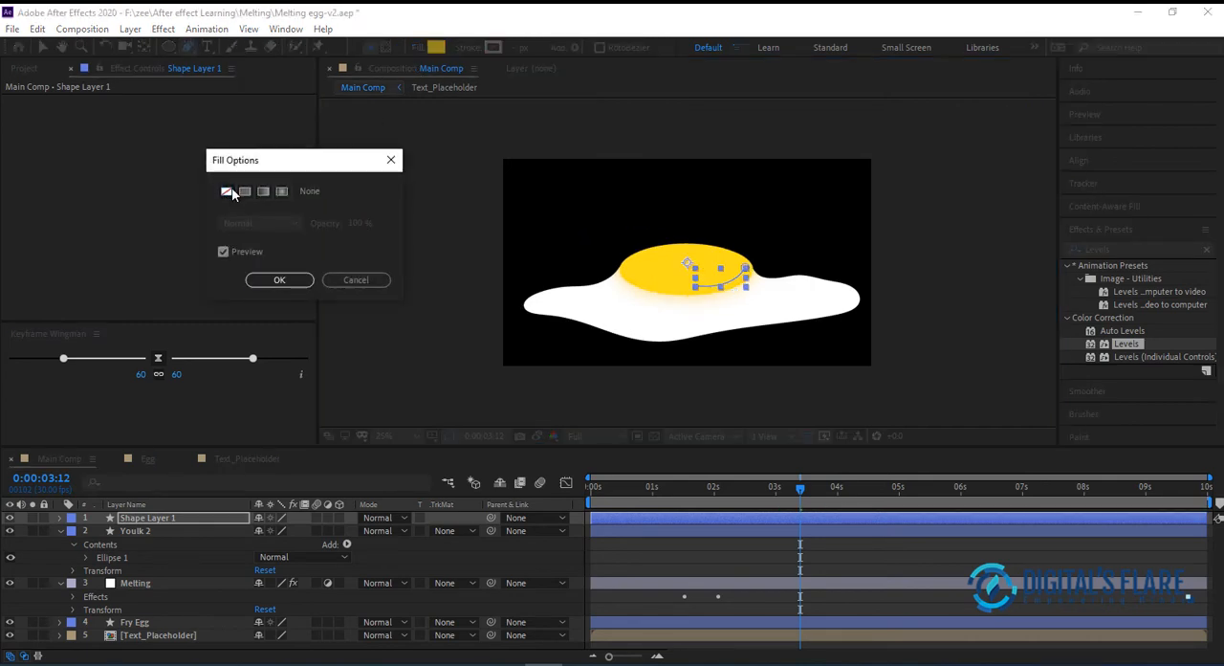
pyautogui.click(272, 279)
pyautogui.click(467, 47)
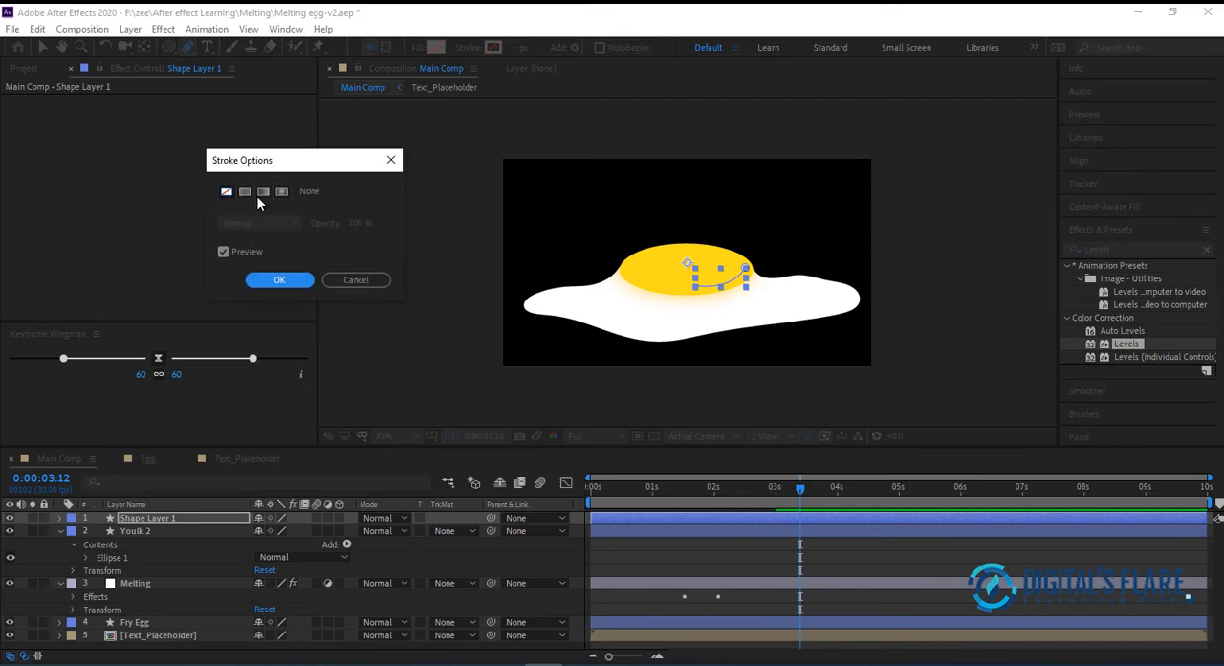
pyautogui.click(245, 191)
pyautogui.click(291, 282)
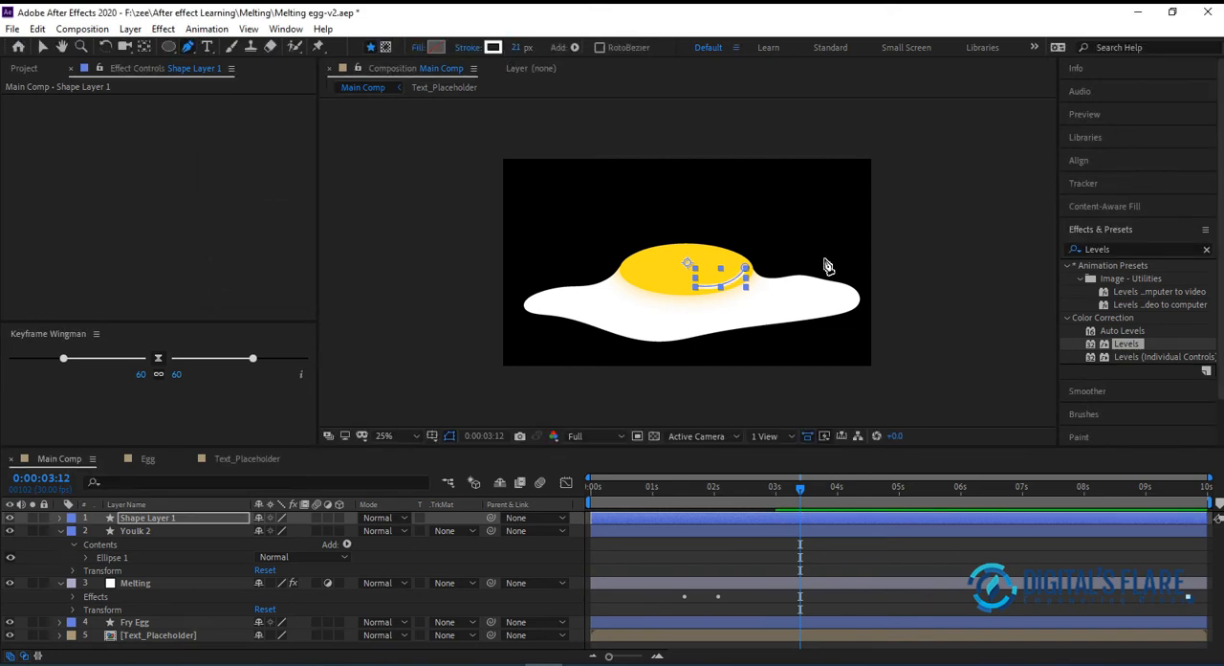
pyautogui.click(43, 50)
pyautogui.click(766, 237)
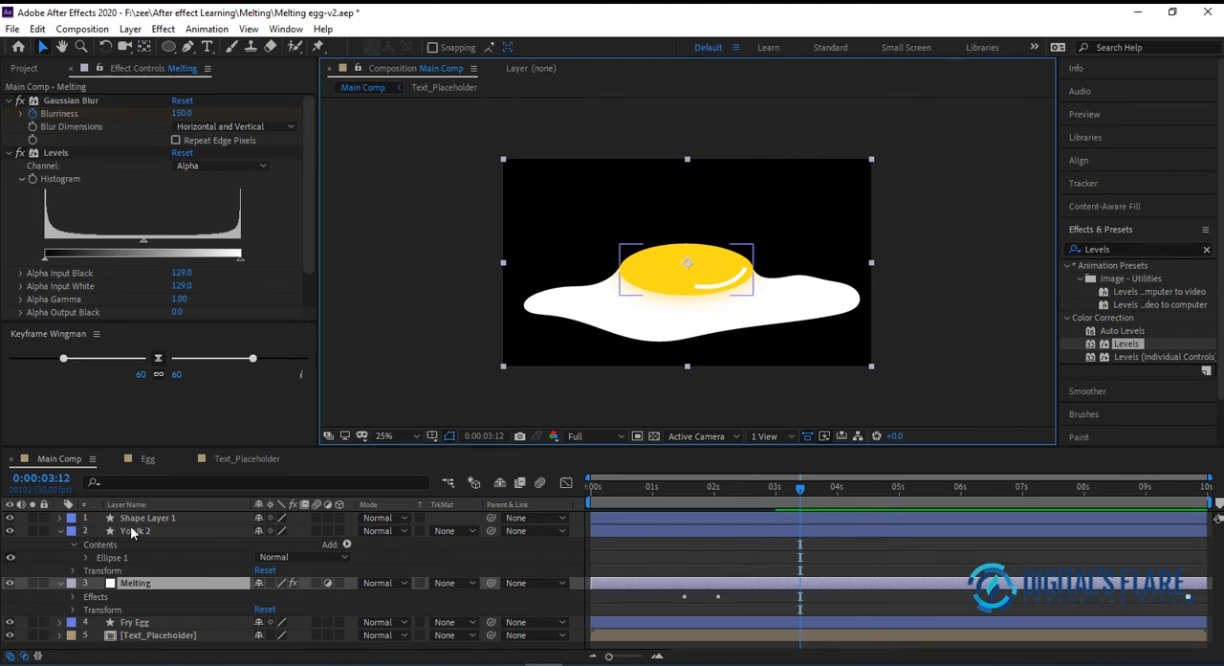
# Taper the curved highlight's stroke with Start Length 54% and End Length 25%
pyautogui.click(161, 522)
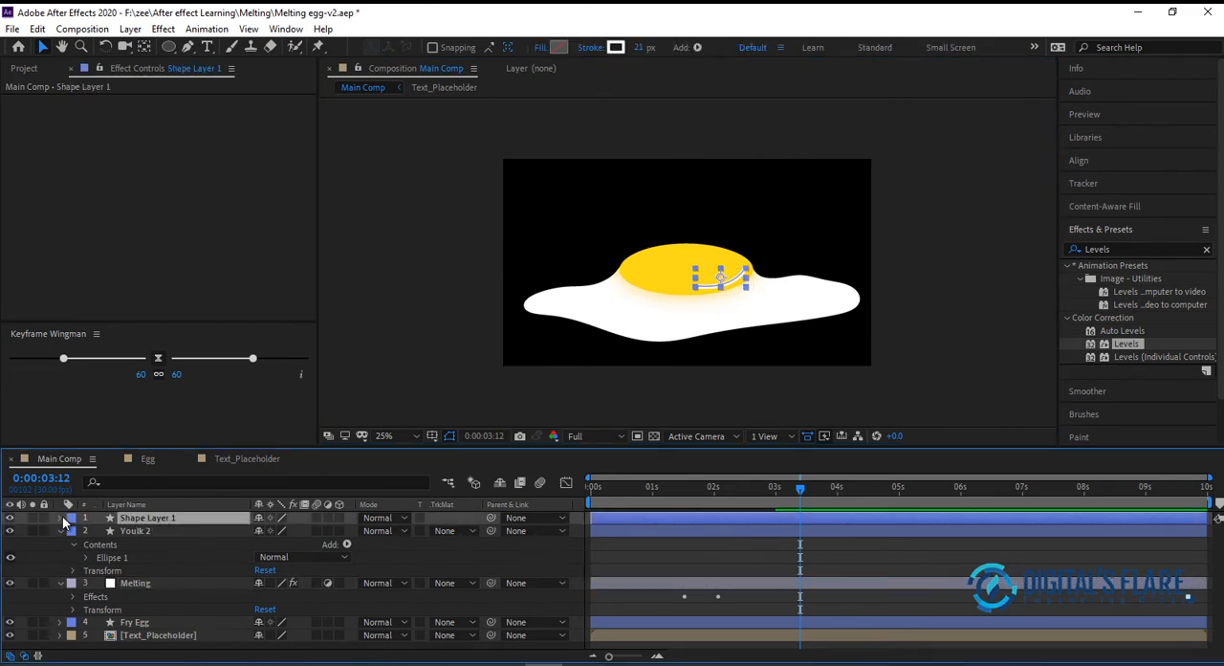
pyautogui.click(60, 517)
pyautogui.click(73, 532)
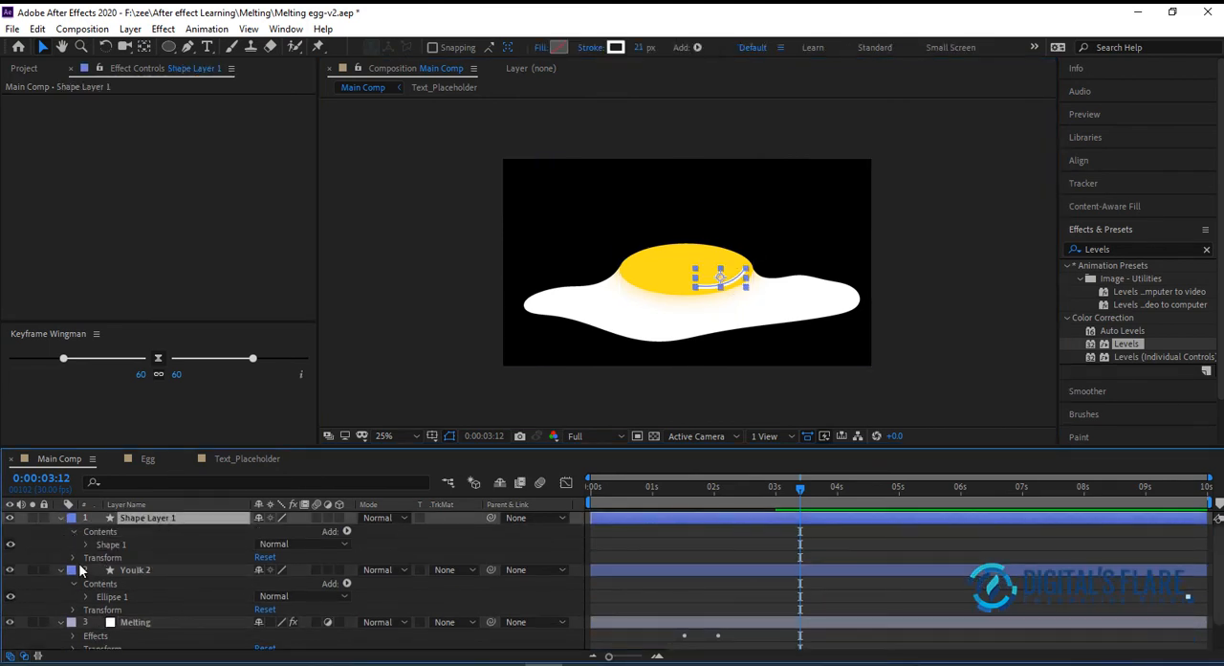
pyautogui.click(87, 544)
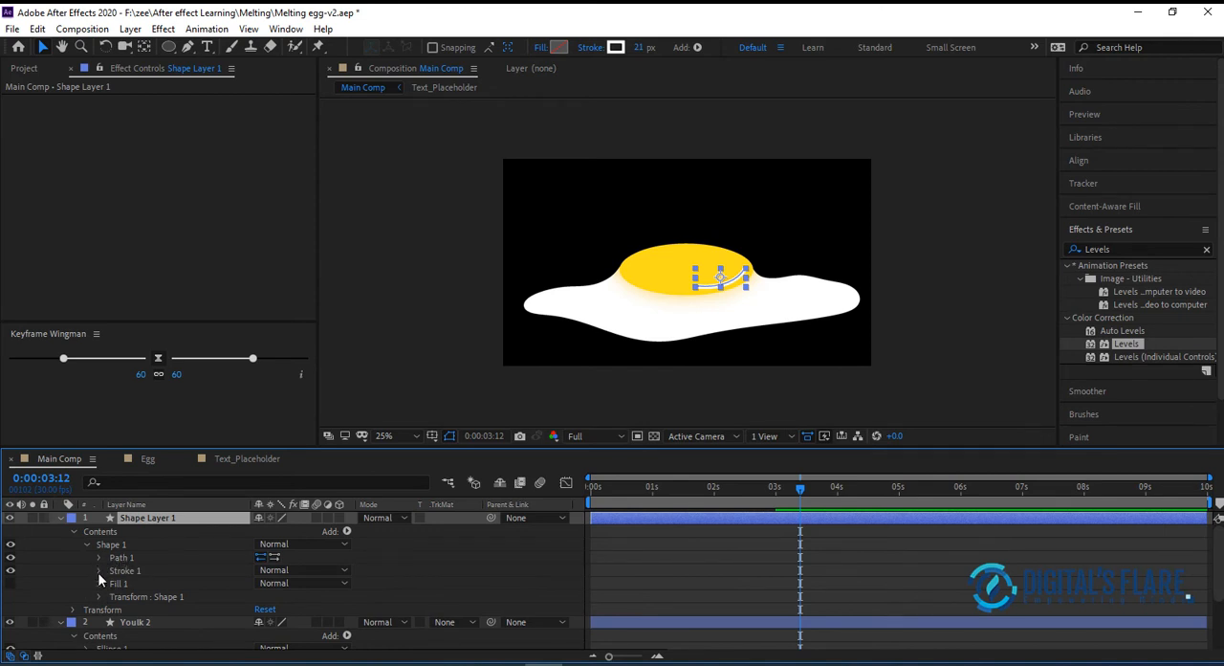
pyautogui.click(99, 570)
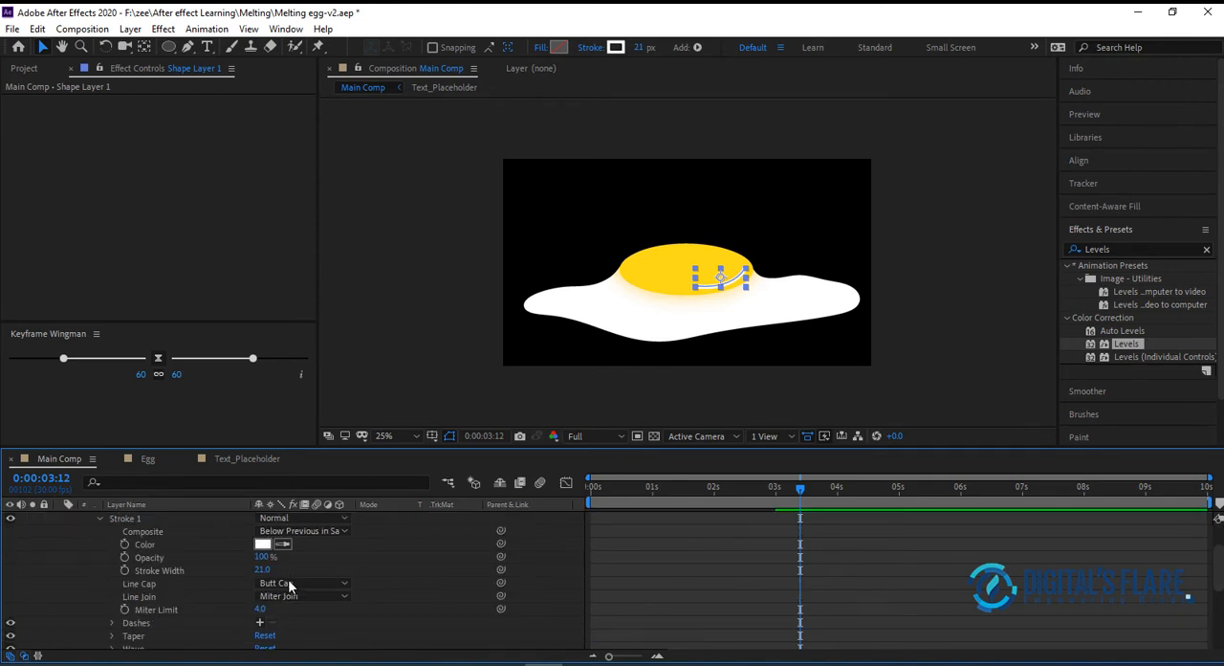
pyautogui.scroll(-2, 163, 612)
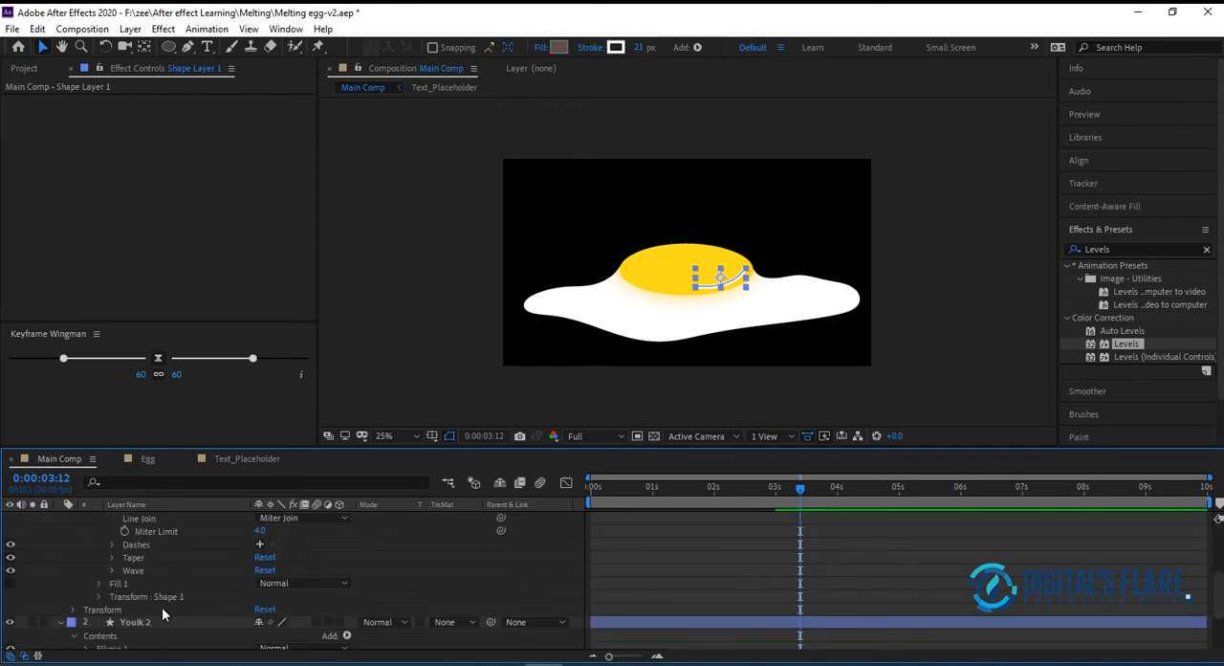
pyautogui.click(112, 557)
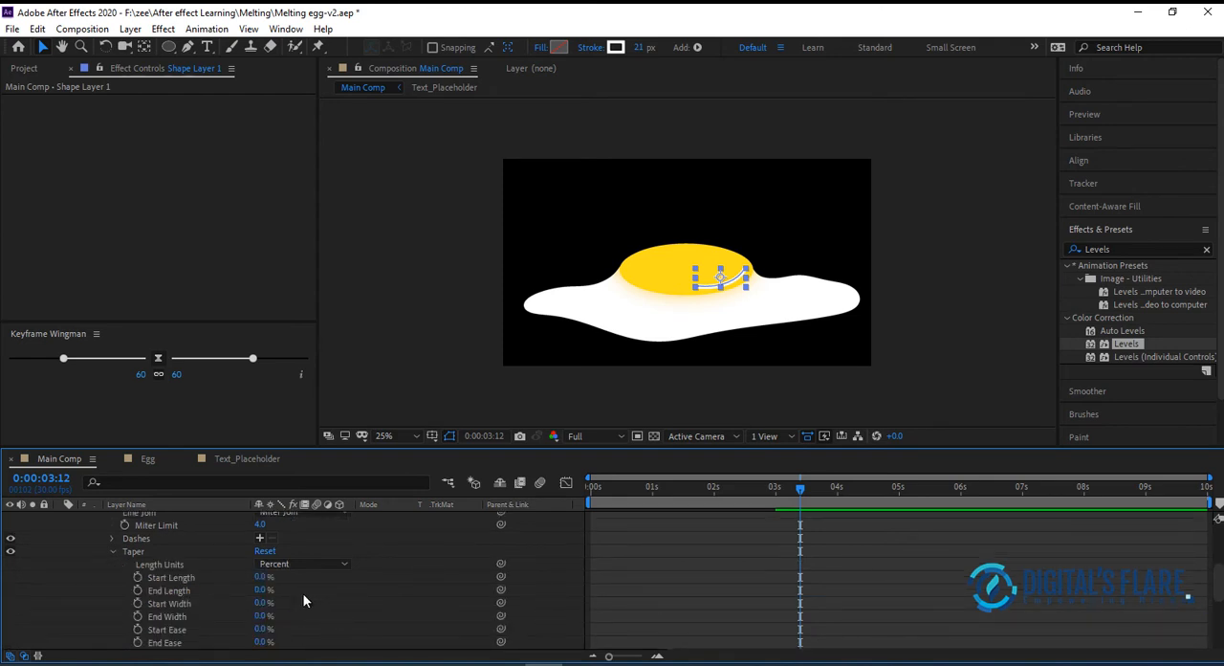
pyautogui.scroll(-1, 165, 552)
pyautogui.moveTo(266, 536)
pyautogui.mouseDown()
pyautogui.moveTo(317, 531)
pyautogui.moveTo(269, 550)
pyautogui.mouseUp()
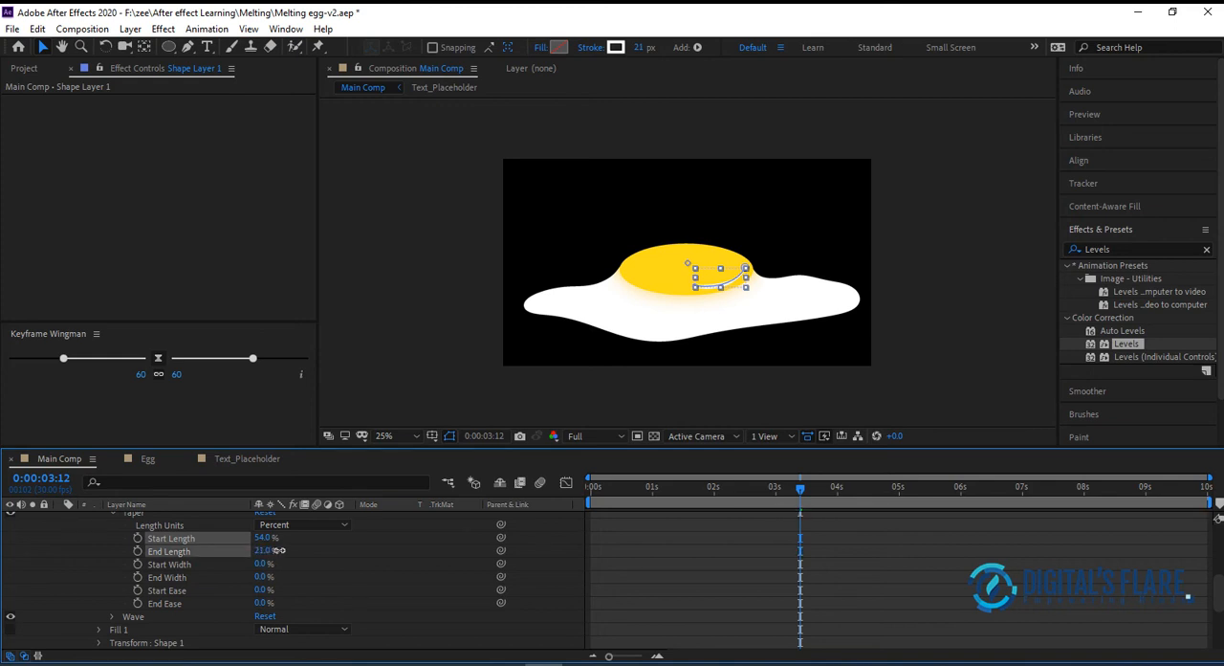
pyautogui.click(911, 271)
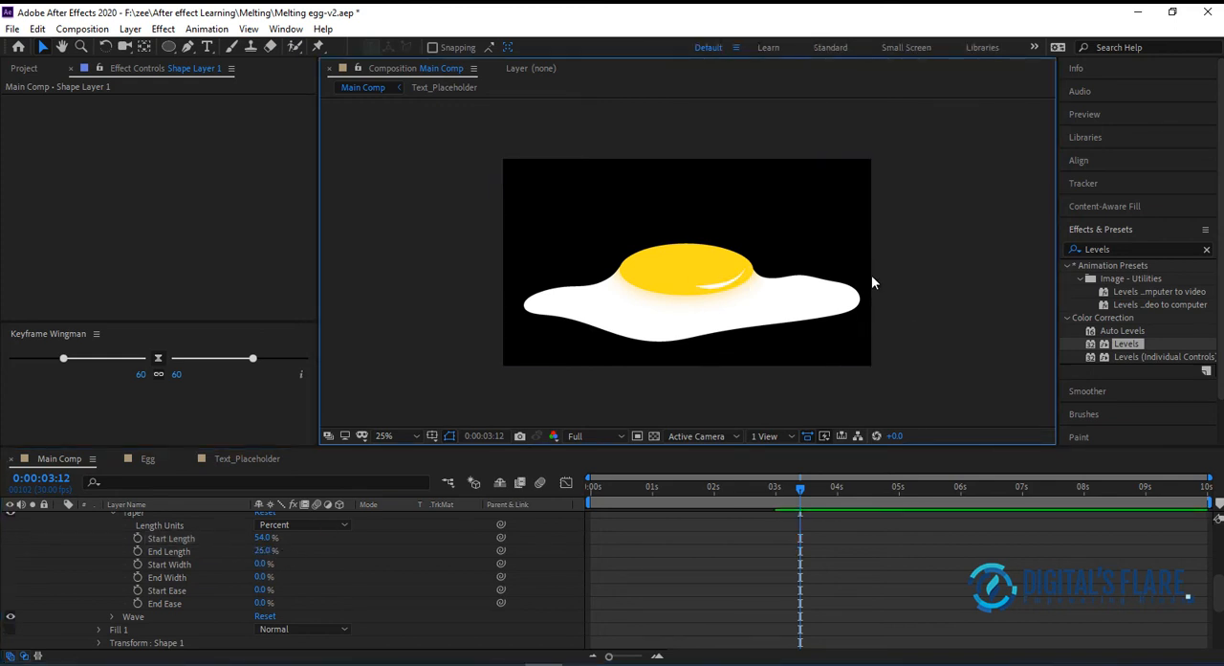
# Nudge the curved highlight slightly up and right within the yolk and set its taper End Length to 48%
pyautogui.click(718, 287)
pyautogui.press('Up')
pyautogui.press('Up')
pyautogui.press('Up')
pyautogui.press('Right')
pyautogui.press('Right')
pyautogui.press('Right')
pyautogui.press('Right')
pyautogui.click(958, 233)
pyautogui.moveTo(264, 552); pyautogui.dragTo(261, 553)
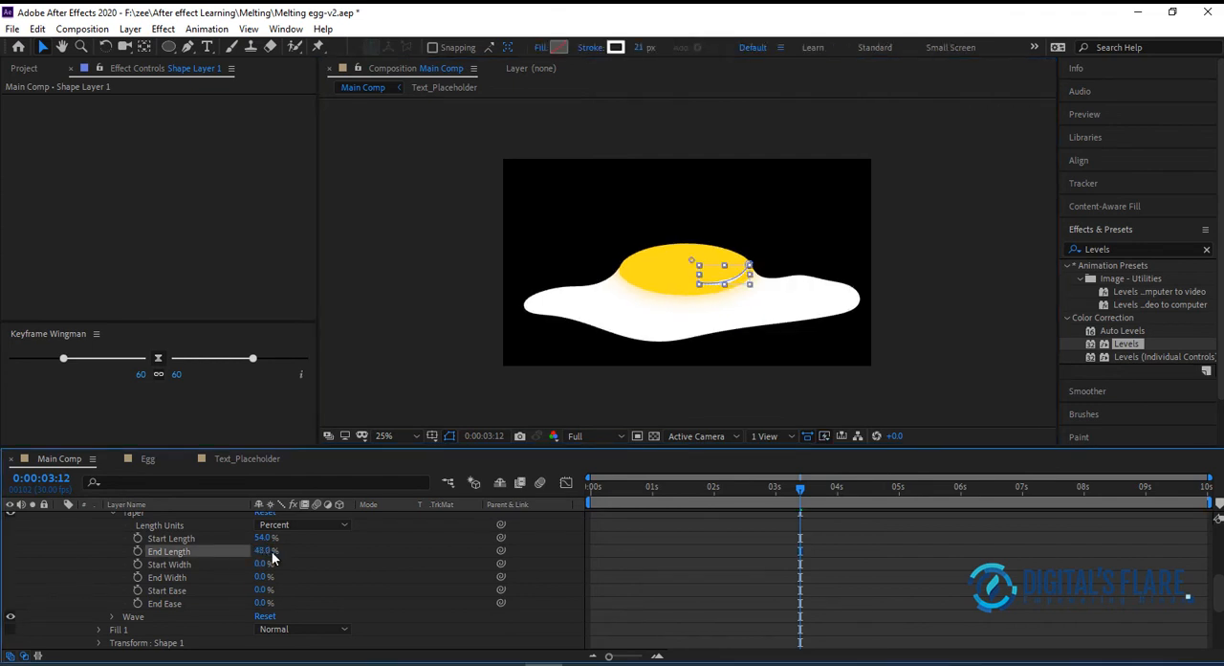
pyautogui.click(994, 294)
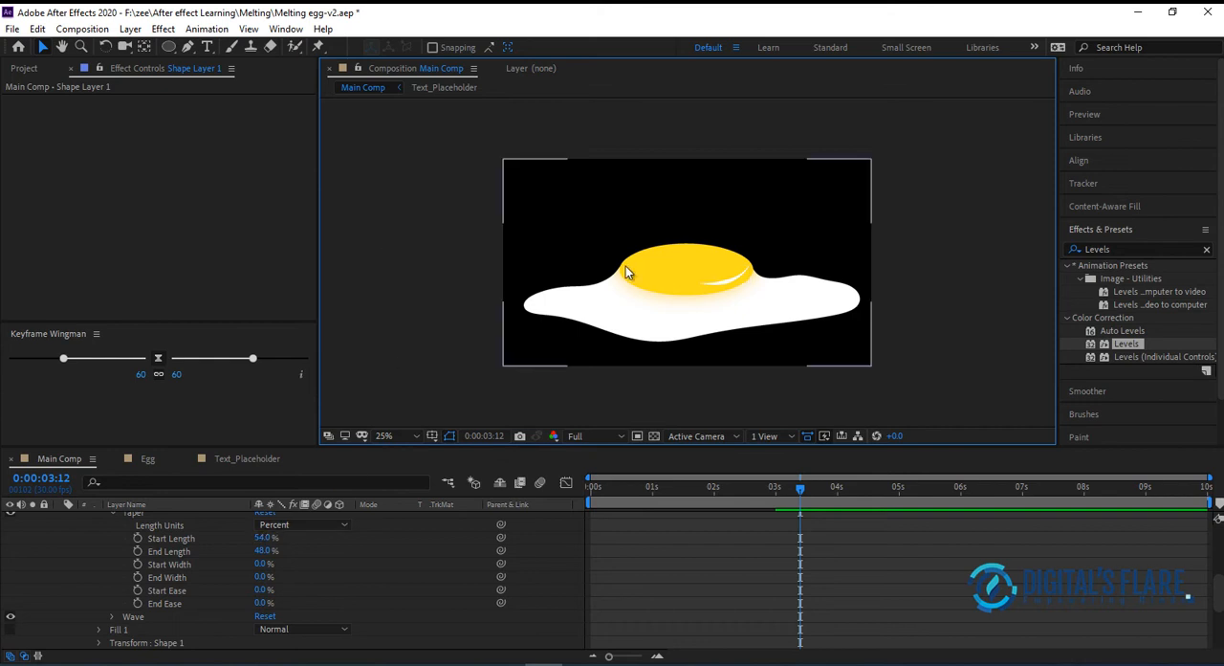
# Draw a thin flat ellipse on the yolk's upper-left area and tilt it to follow the yolk's curve
pyautogui.click(169, 46)
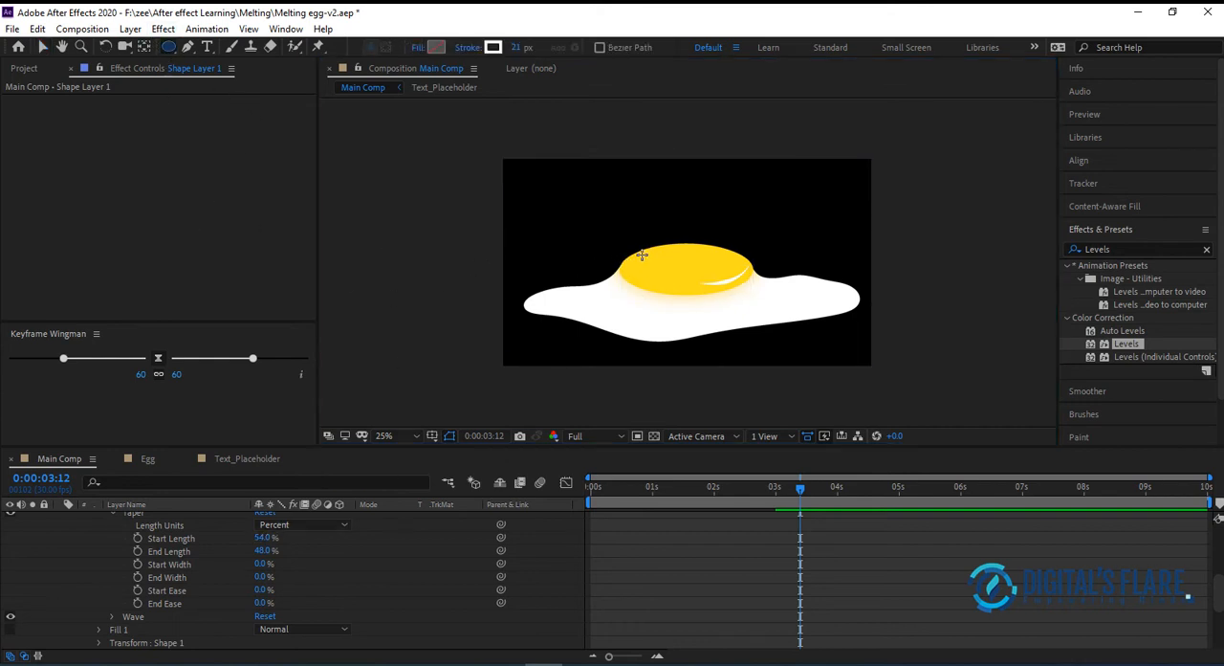
pyautogui.moveTo(645, 256); pyautogui.dragTo(702, 252)
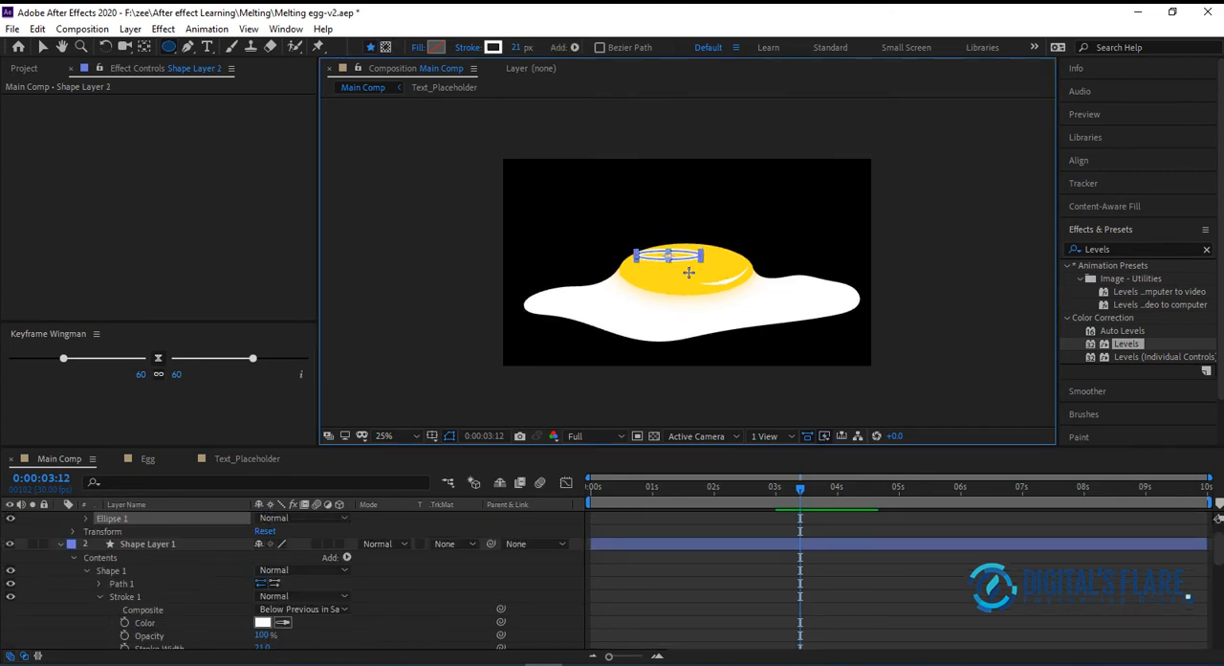
pyautogui.click(105, 47)
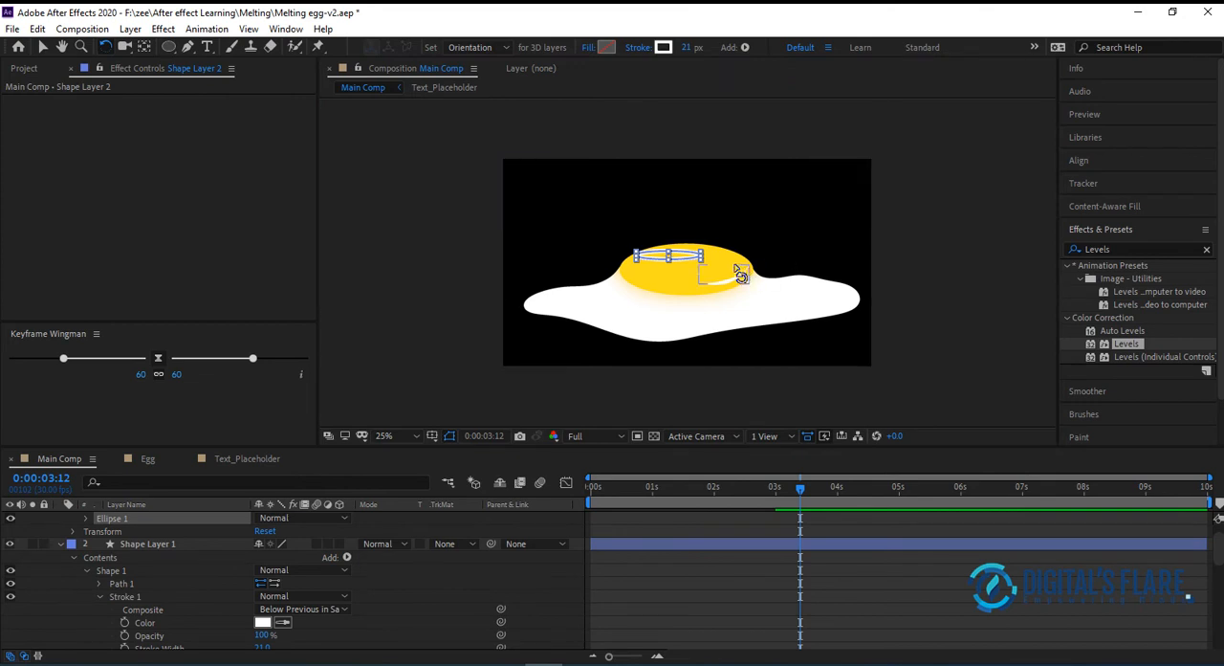
pyautogui.moveTo(707, 271); pyautogui.dragTo(648, 280)
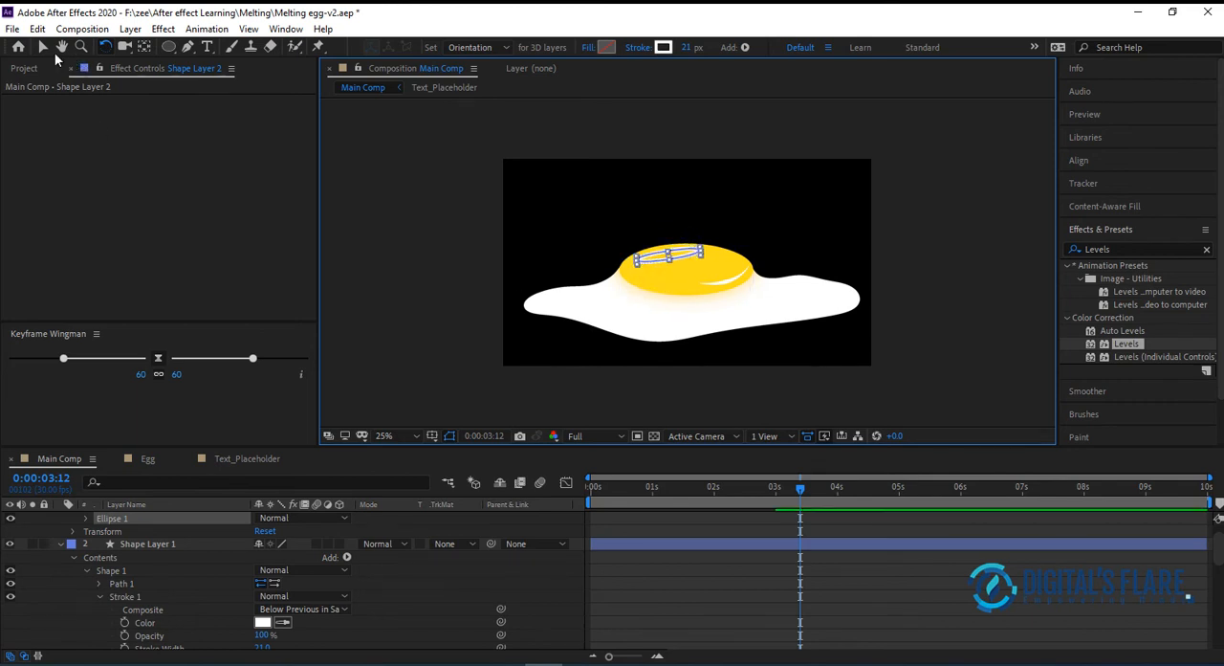
pyautogui.click(42, 47)
pyautogui.moveTo(682, 256); pyautogui.dragTo(682, 260)
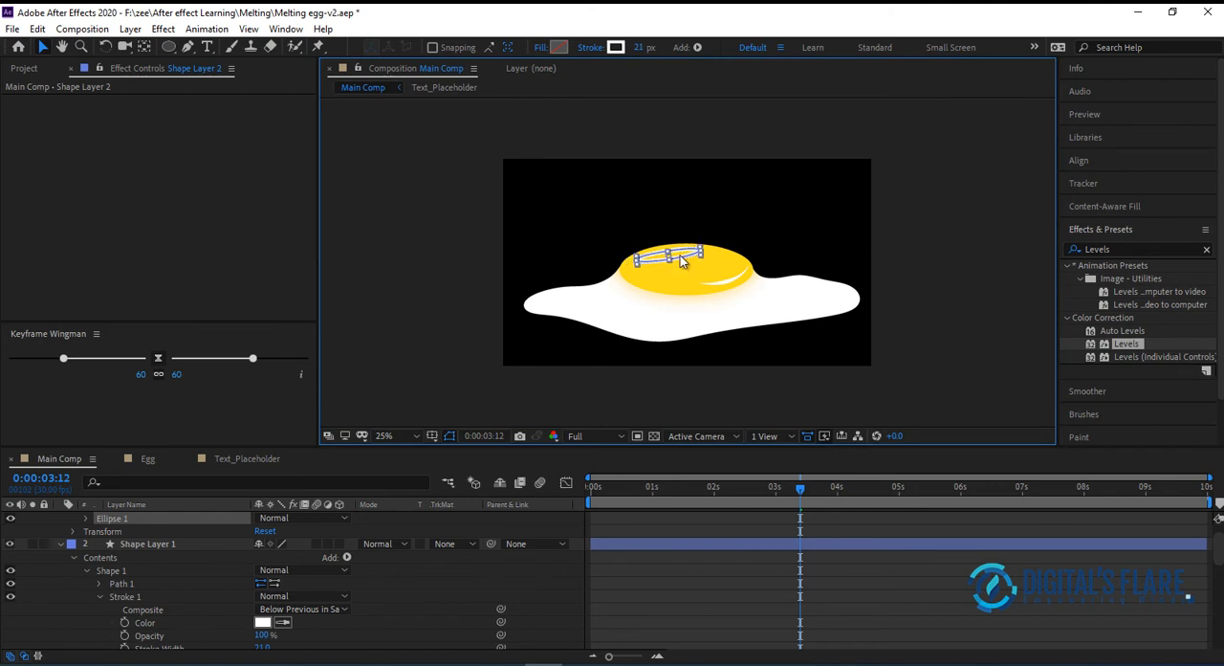
# Set the thin ellipse's stroke to None and its fill to white (FFFFFF)
pyautogui.click(590, 47)
pyautogui.click(227, 192)
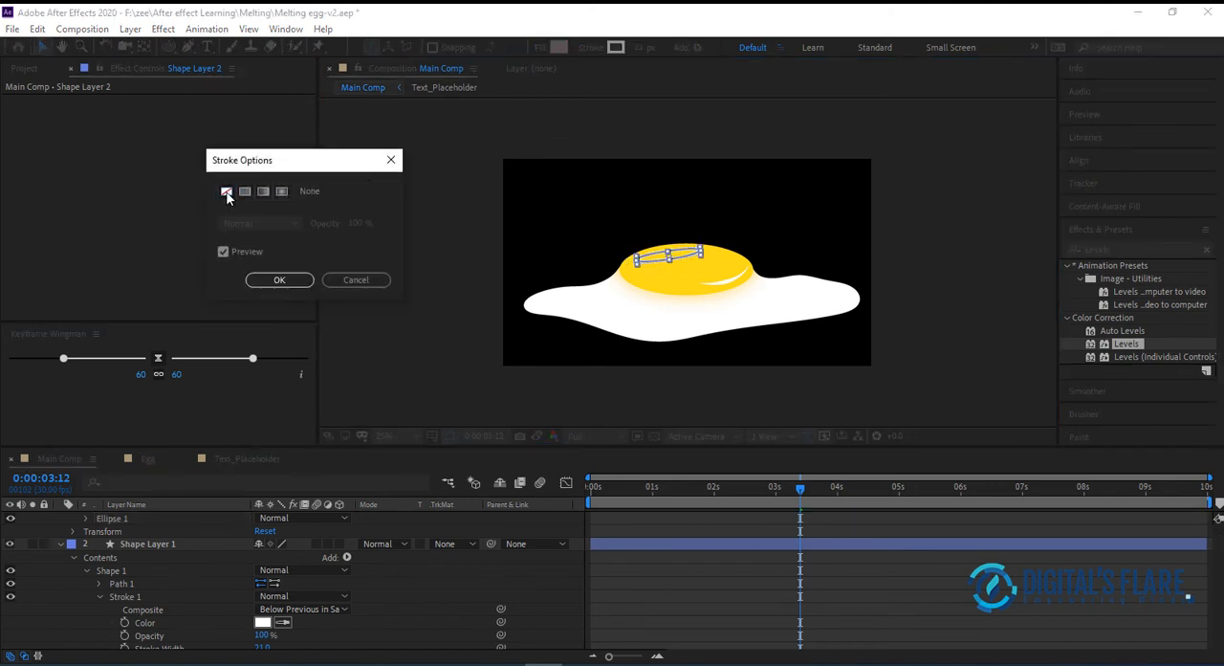
pyautogui.click(279, 279)
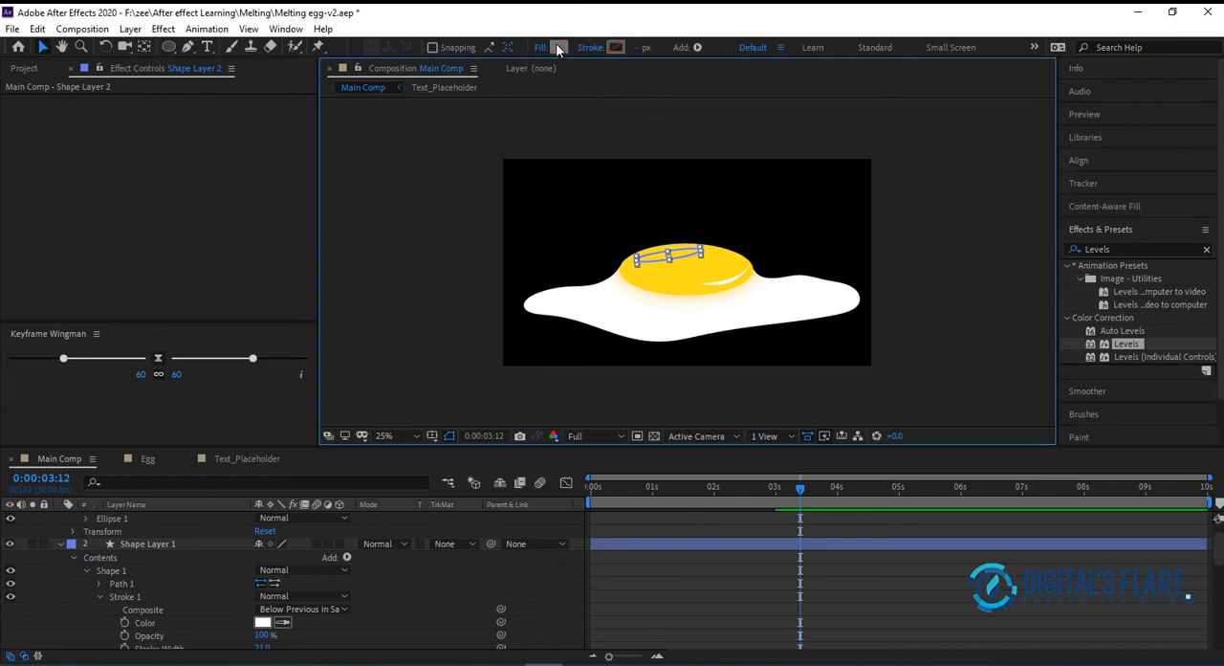
pyautogui.click(560, 47)
pyautogui.click(202, 280)
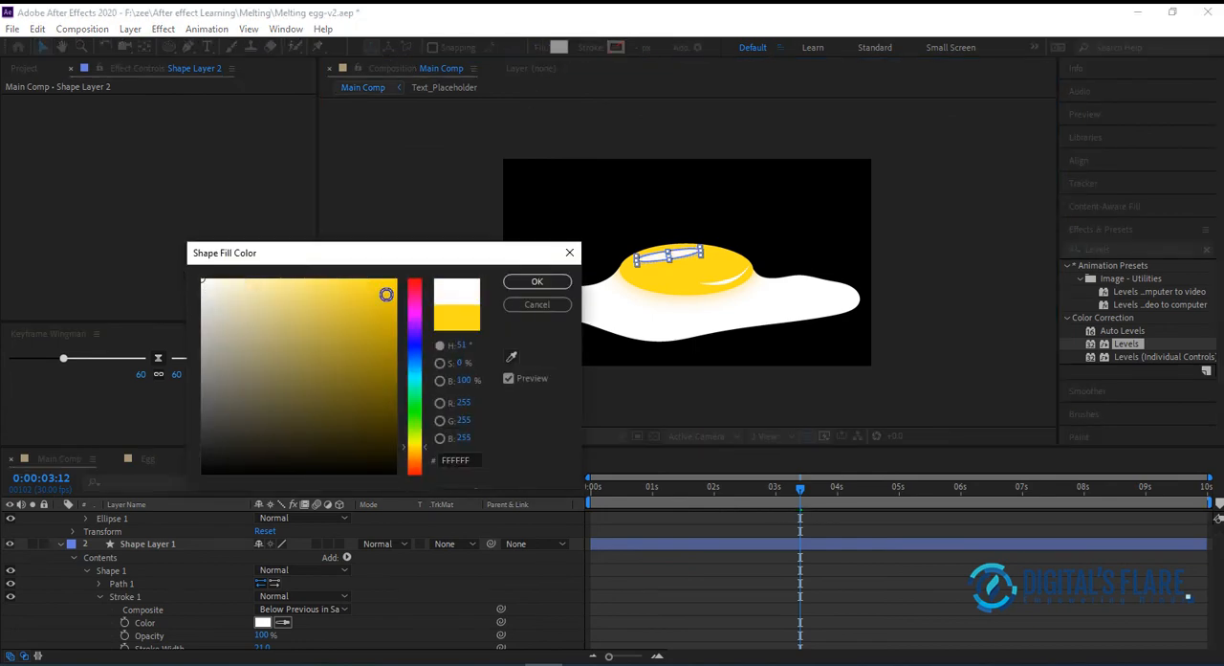
pyautogui.click(537, 282)
pyautogui.press('v')
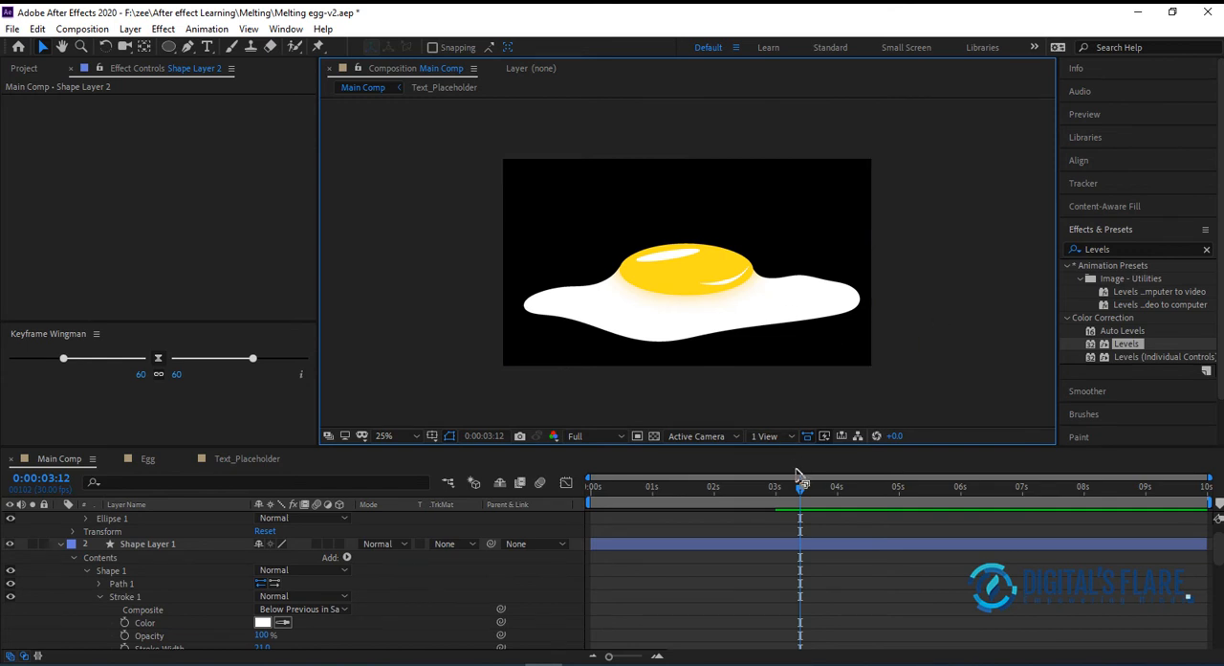
# Scrub and play the animation to check the yolk and its highlights, stopping at 0:00:06:28
pyautogui.moveTo(800, 483); pyautogui.dragTo(851, 479)
pyautogui.press('space')
pyautogui.moveTo(723, 488); pyautogui.dragTo(1017, 495)
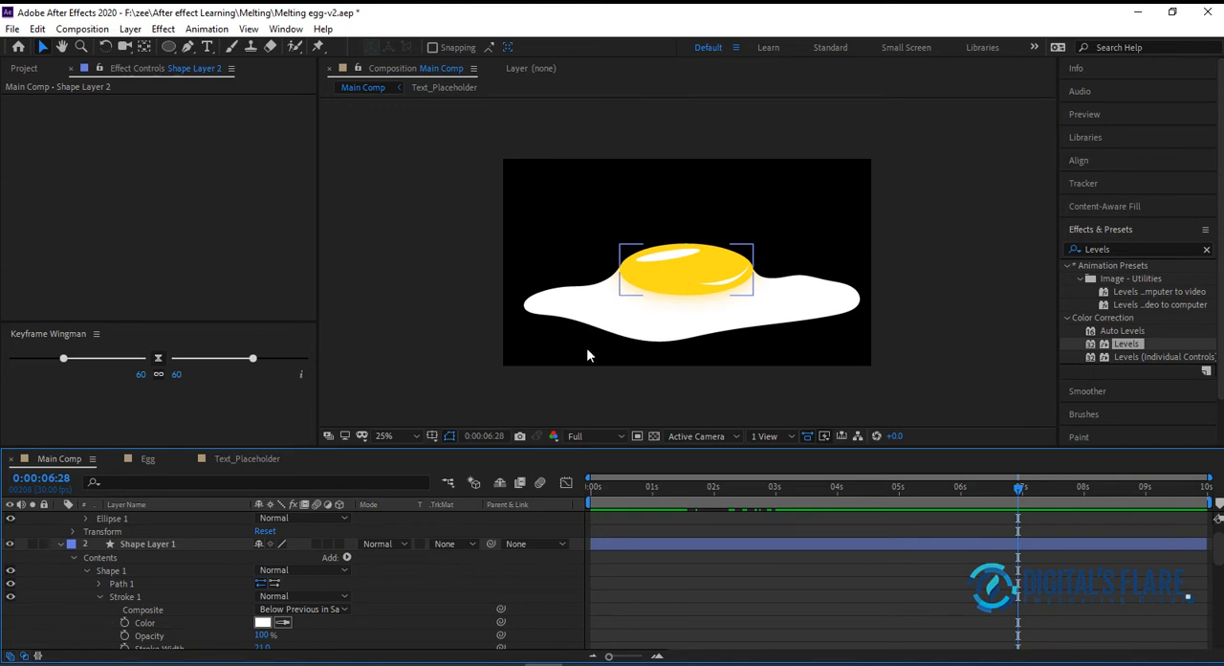
# Toggle the visibility of the highlight layers and Youlk 2 off and on to compare the egg with and without them
pyautogui.click(10, 518)
pyautogui.click(9, 518)
pyautogui.click(11, 544)
pyautogui.click(10, 543)
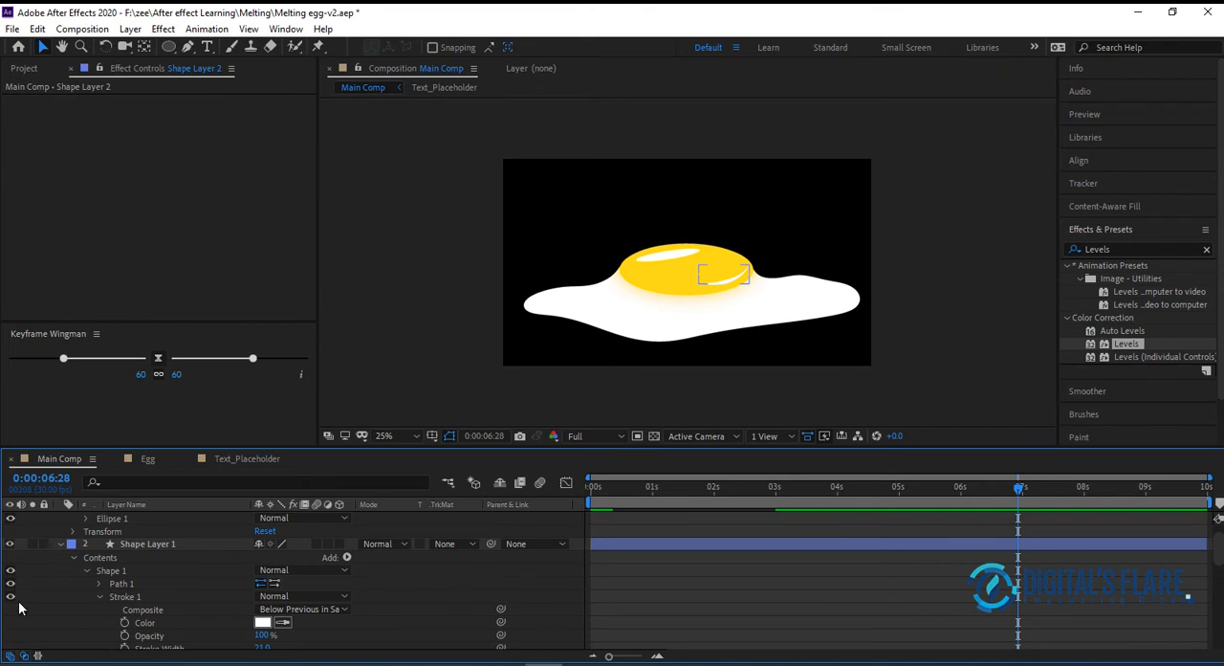
pyautogui.click(60, 544)
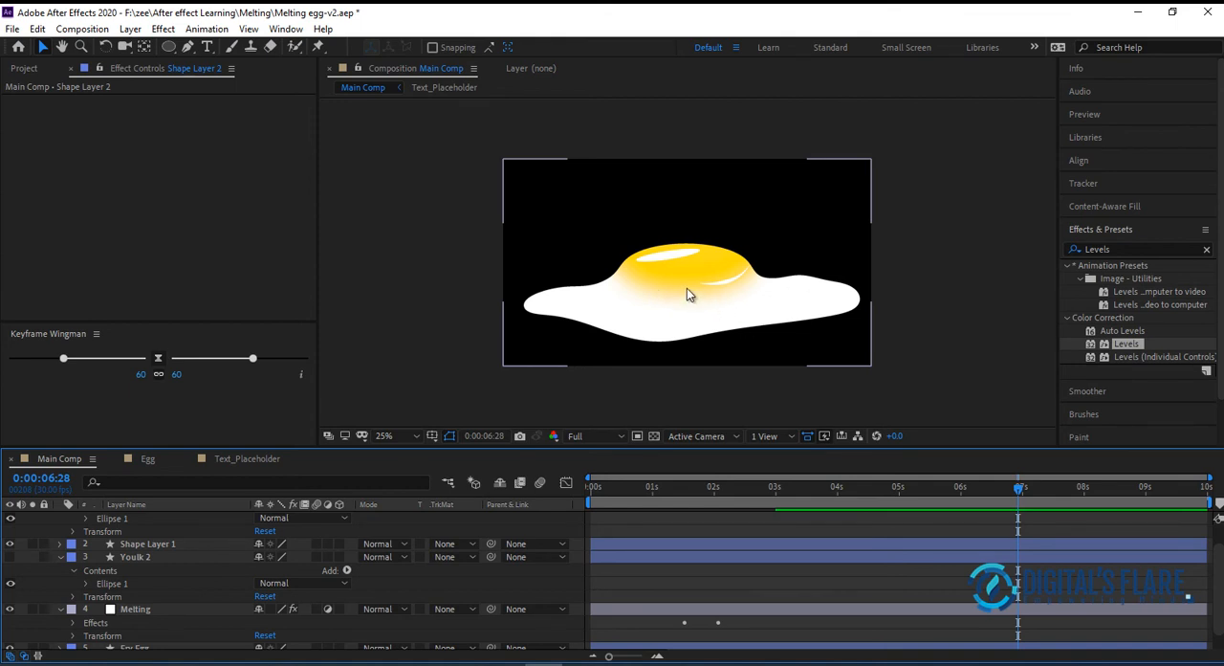
pyautogui.click(10, 558)
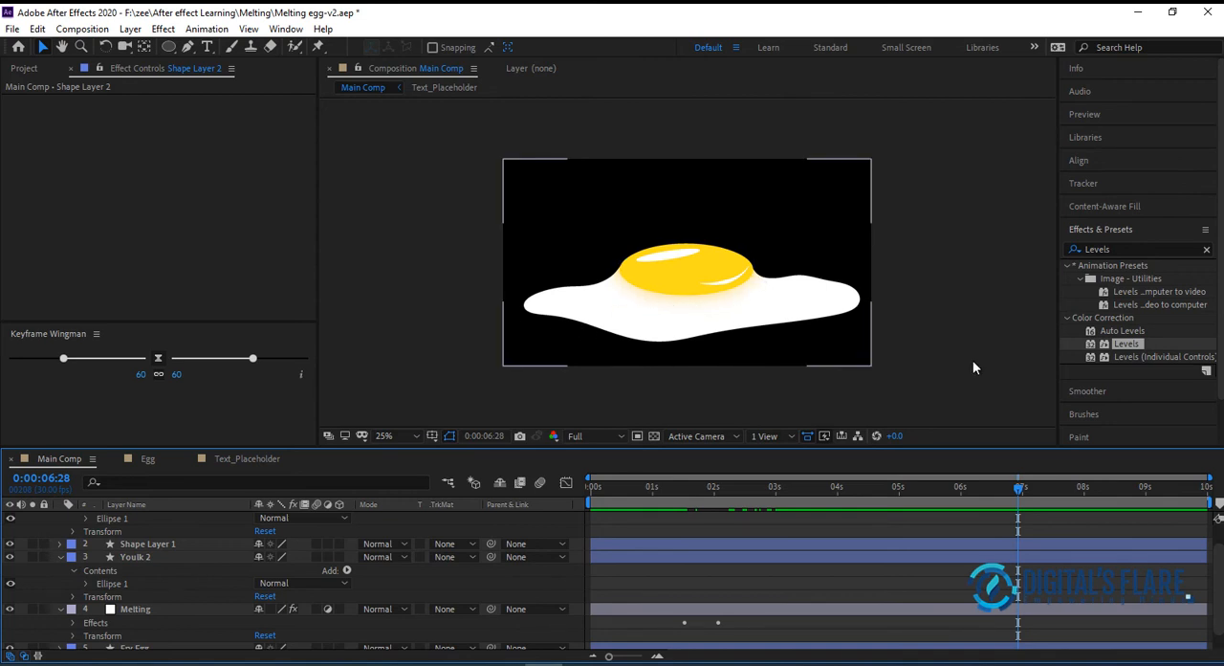
# Keyframe a fade-in on Shape Layer 2, Shape Layer 1 and Youlk 2, with Opacity 100% at 0:00:03:00 and 0% at 0:00:02:26
pyautogui.moveTo(823, 497); pyautogui.dragTo(779, 545)
pyautogui.click(230, 554)
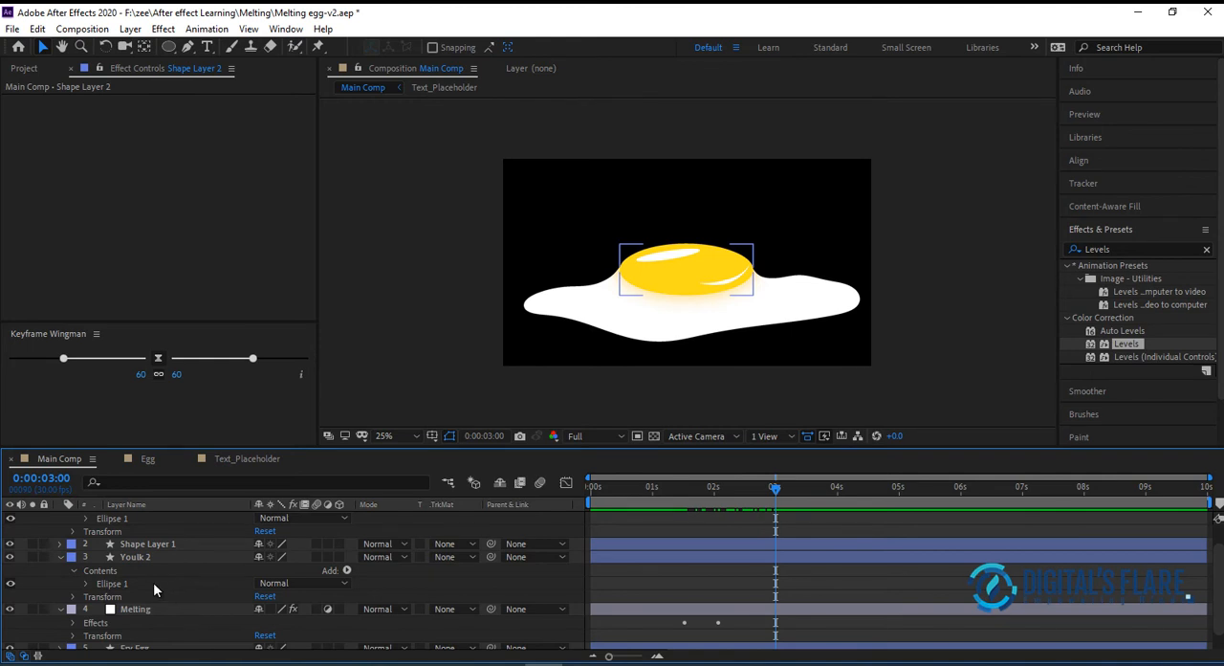
pyautogui.scroll(1, 198, 571)
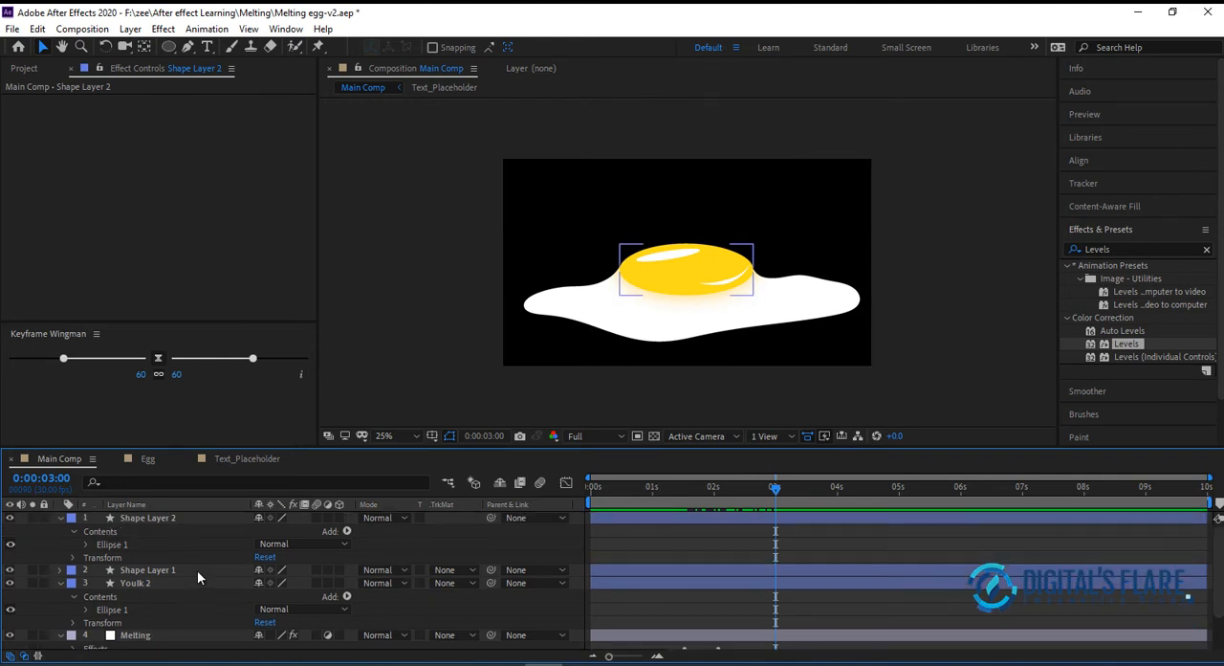
pyautogui.click(157, 583)
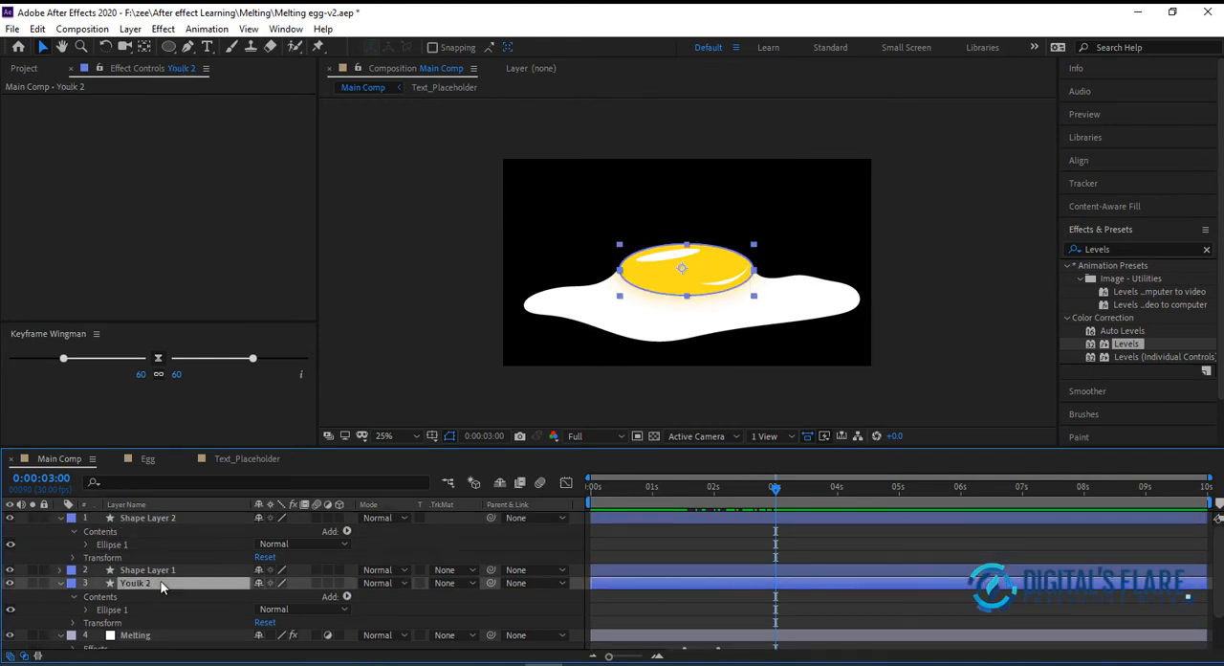
pyautogui.keyDown('shift'); pyautogui.click(167, 518); pyautogui.keyUp('shift')
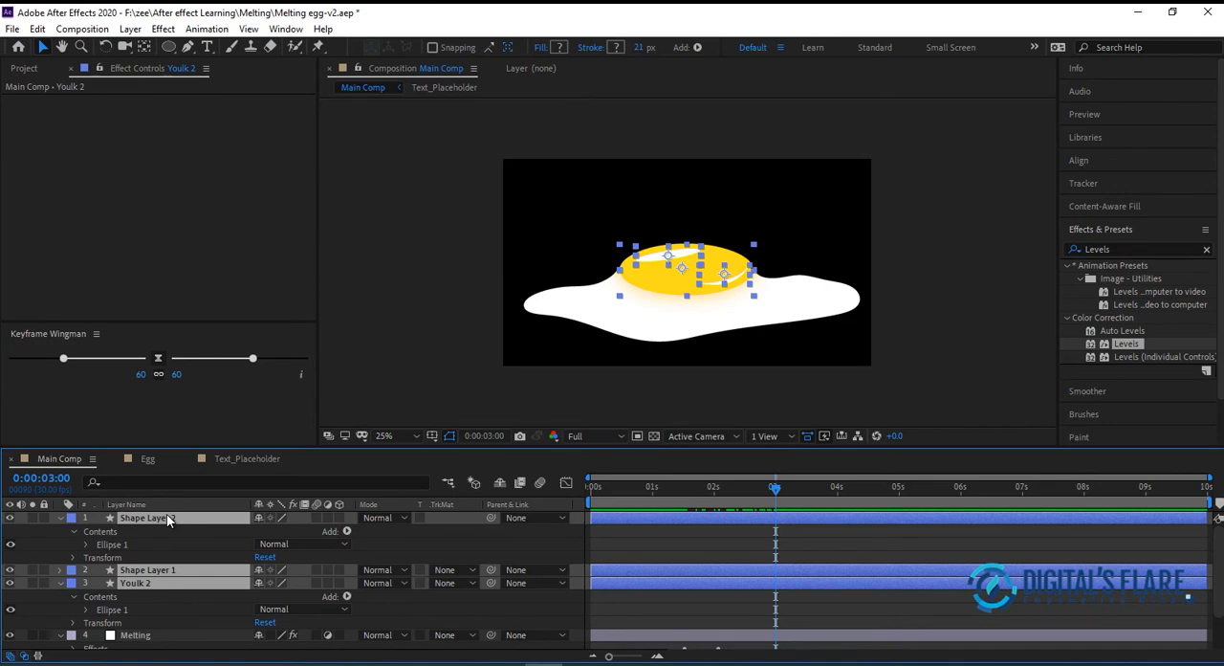
pyautogui.press('t')
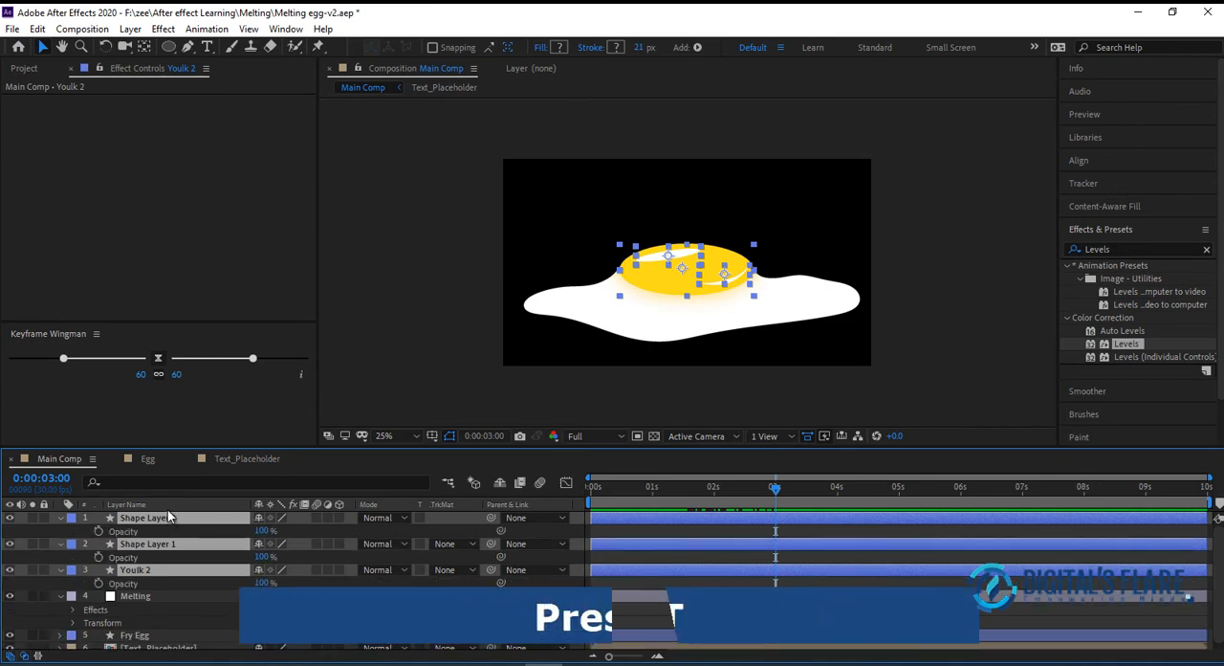
pyautogui.click(96, 531)
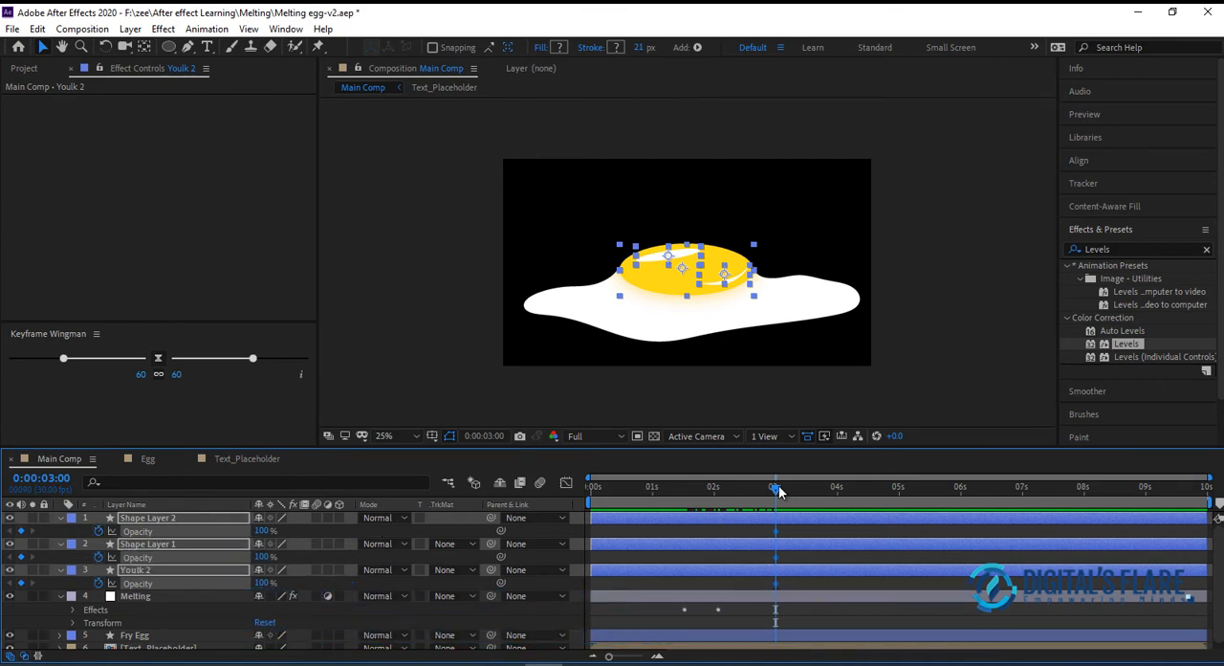
pyautogui.moveTo(759, 485)
pyautogui.mouseDown()
pyautogui.moveTo(706, 495)
pyautogui.moveTo(768, 503)
pyautogui.mouseUp()
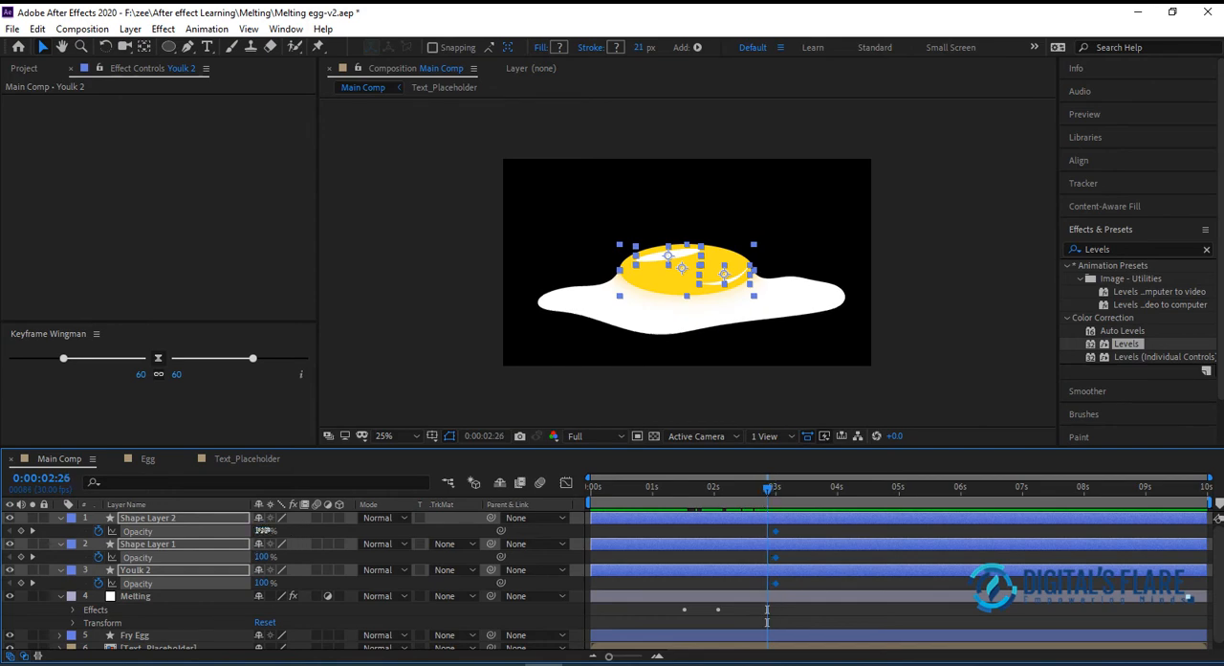
pyautogui.moveTo(236, 530); pyautogui.dragTo(46, 531)
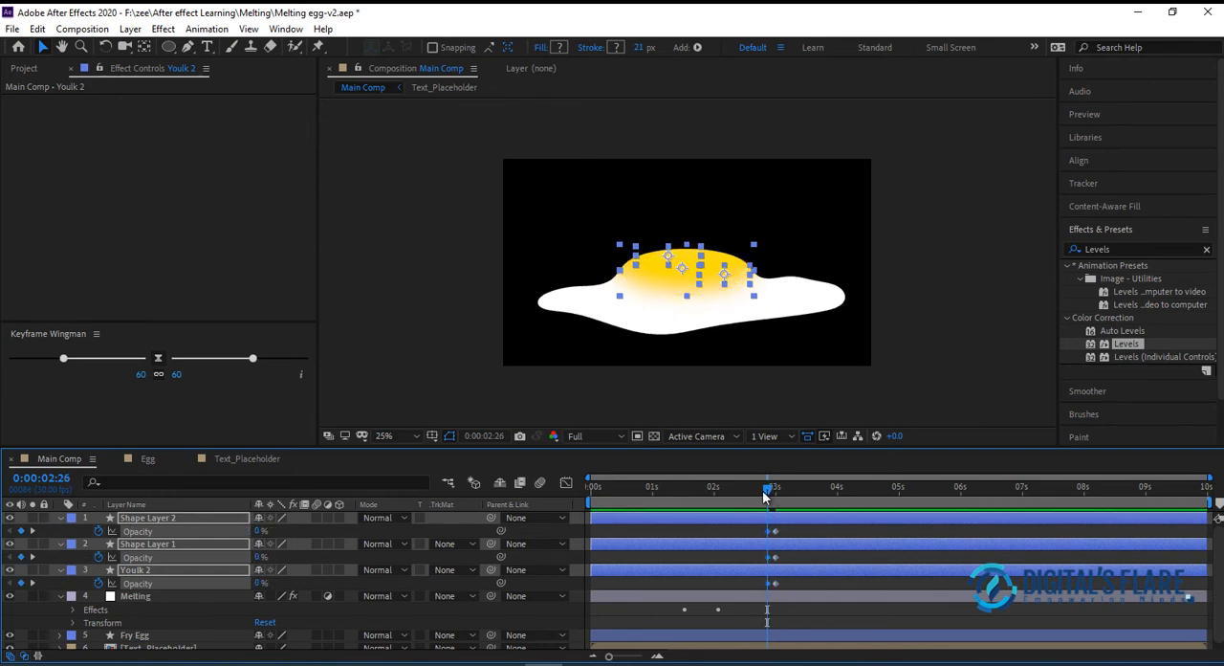
# Scrub and play the animation from about 0:00:01:09 to check the fade-in of the yolk and highlights, stopping at 0:00:03:02
pyautogui.moveTo(753, 492); pyautogui.dragTo(724, 497)
pyautogui.moveTo(808, 505); pyautogui.dragTo(666, 516)
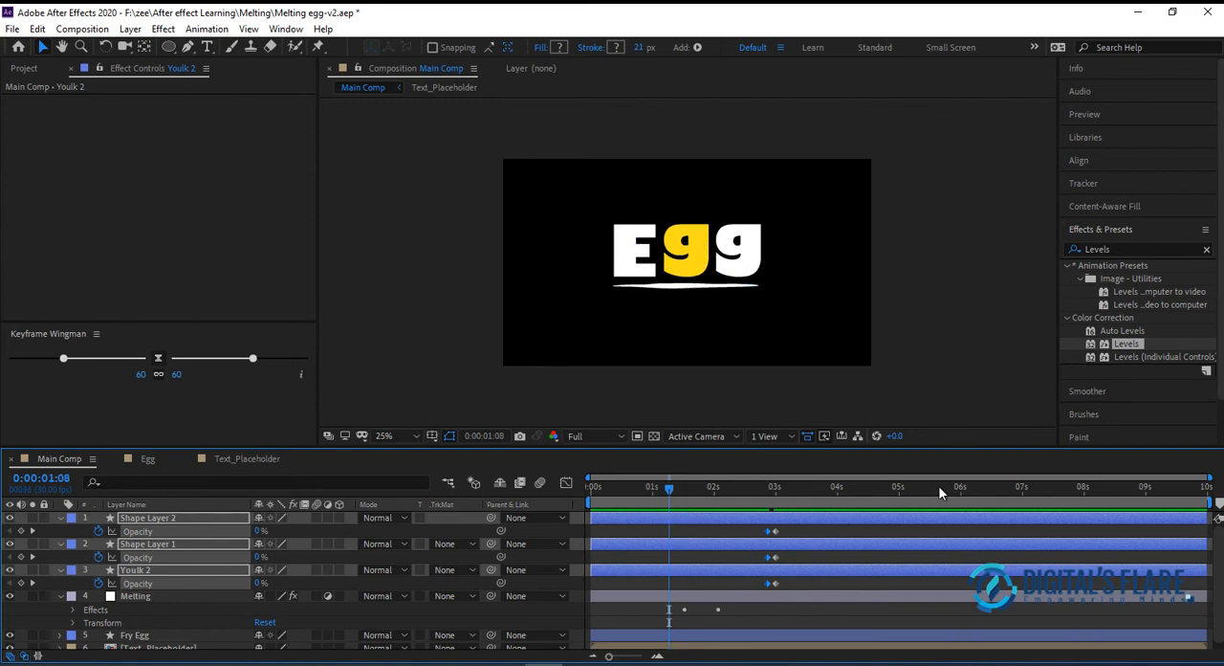
pyautogui.click(671, 489)
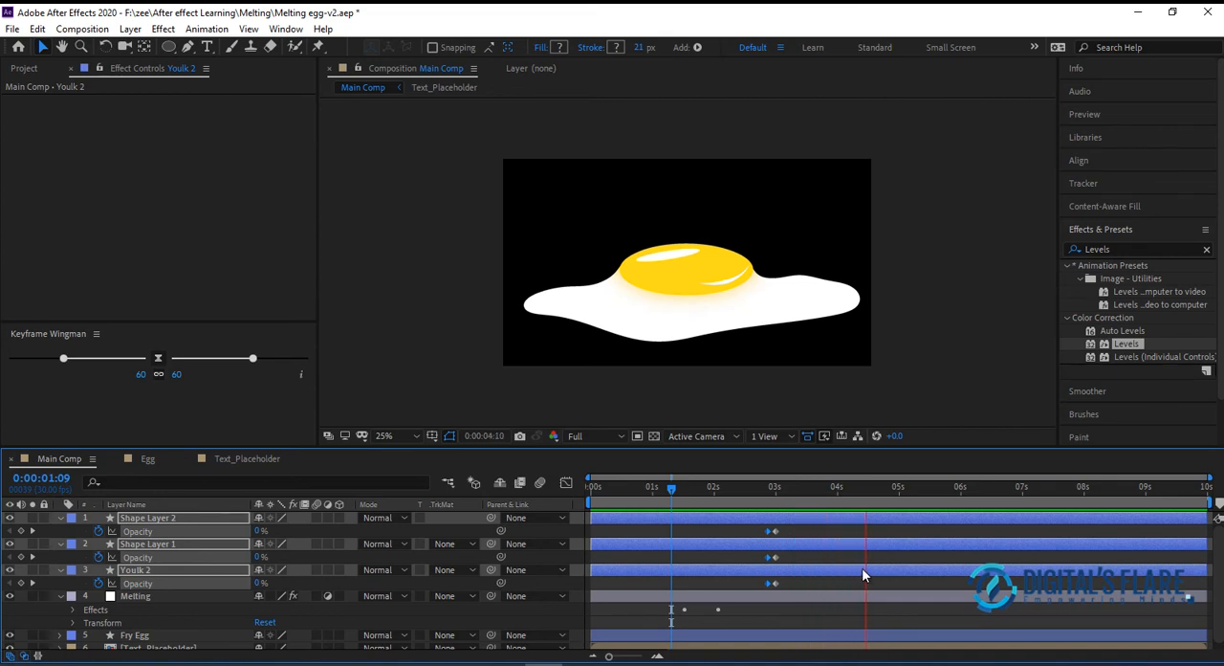
pyautogui.click(711, 487)
pyautogui.moveTo(710, 493); pyautogui.dragTo(777, 540)
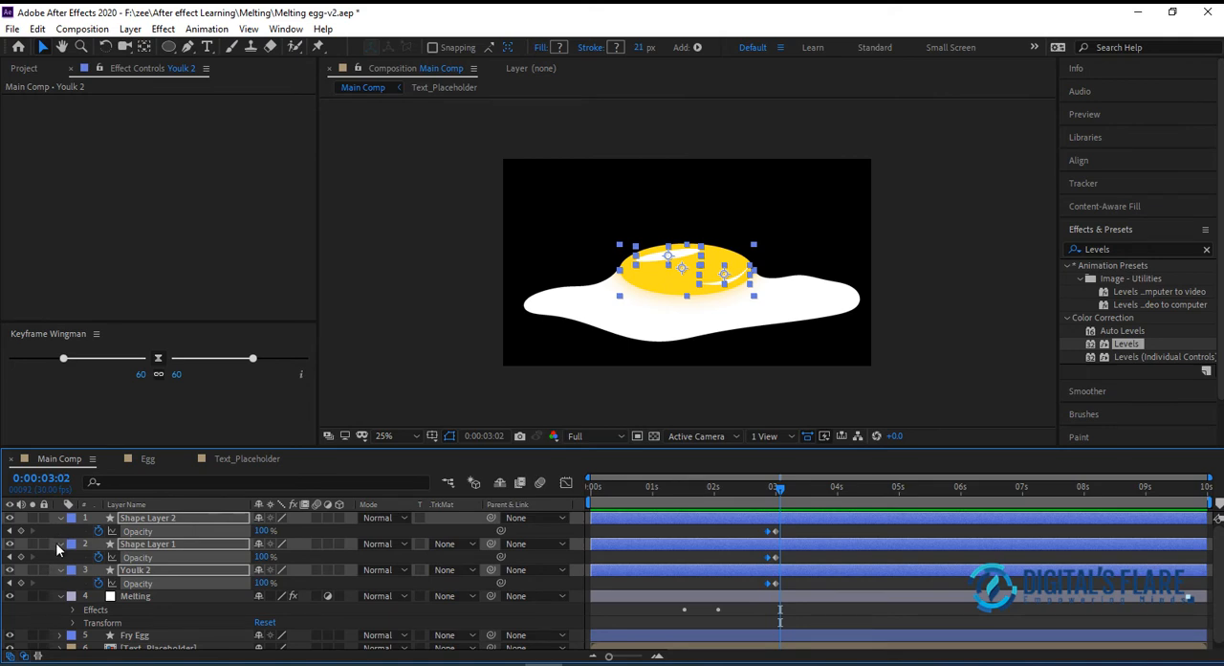
# Open the empty Egg composition in the timeline
pyautogui.click(146, 461)
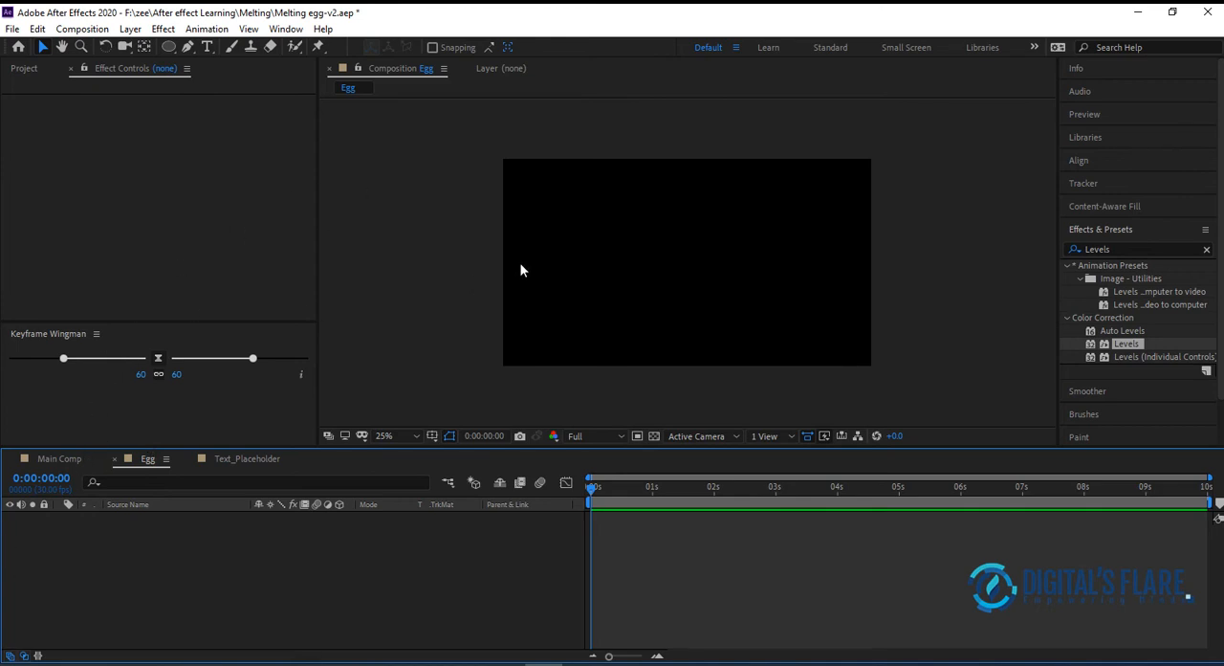
# Save the project and draw a large white ellipse with no stroke in the middle of the Egg composition
pyautogui.click(12, 29)
pyautogui.click(40, 169)
pyautogui.click(170, 49)
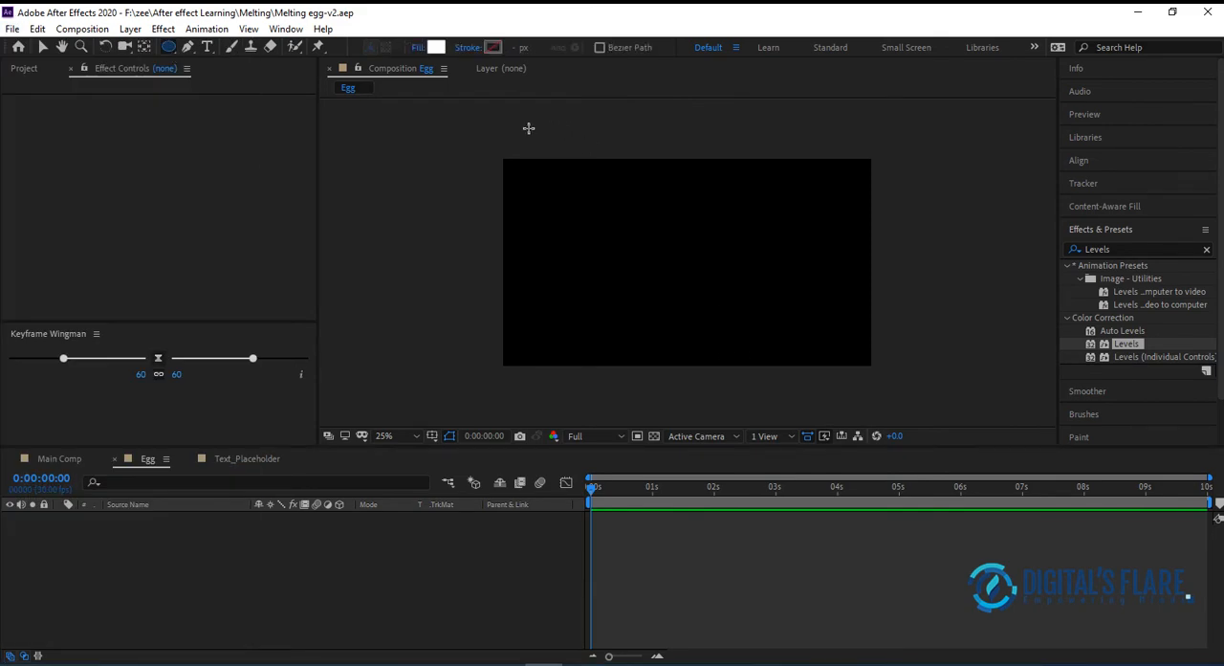
pyautogui.moveTo(582, 204); pyautogui.dragTo(786, 325)
pyautogui.click(42, 47)
pyautogui.moveTo(714, 266); pyautogui.dragTo(719, 266)
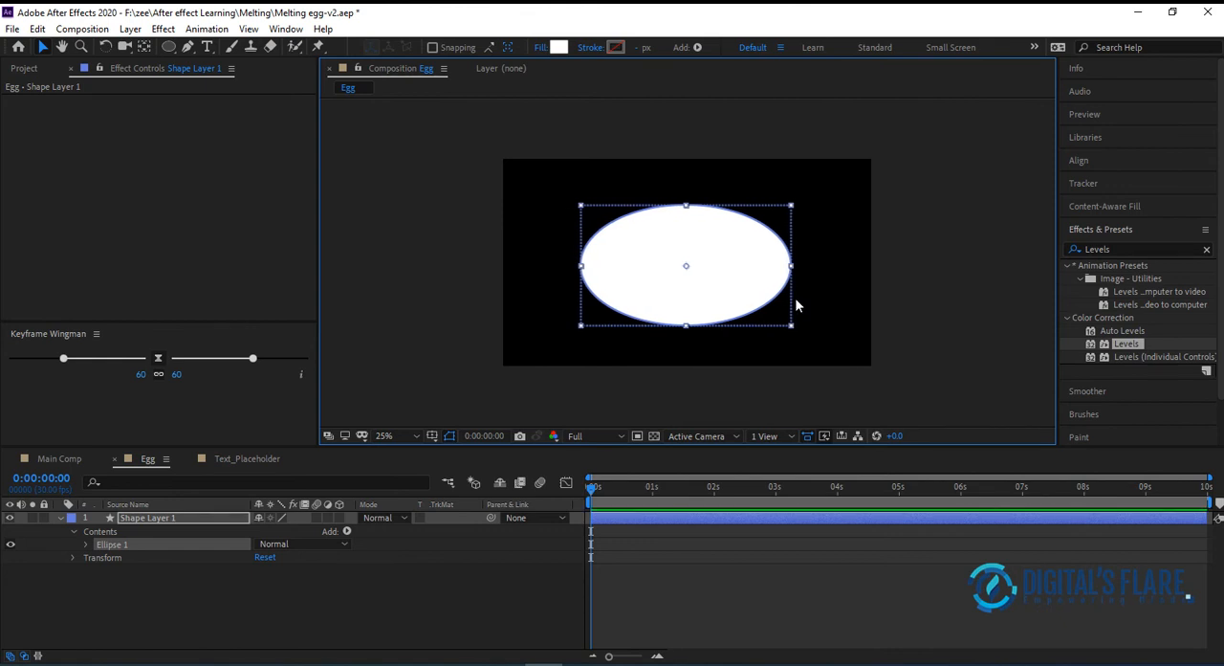
# Center the ellipse horizontally and vertically in the composition
pyautogui.click(1081, 160)
pyautogui.click(1101, 199)
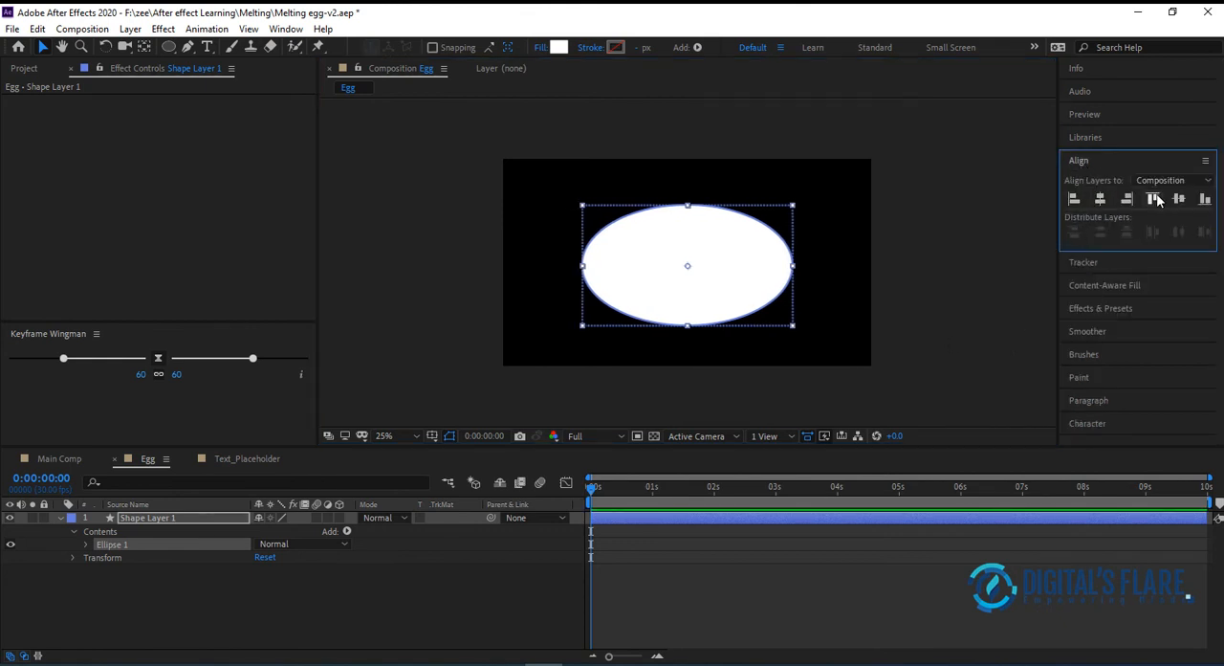
pyautogui.click(1172, 199)
pyautogui.click(935, 250)
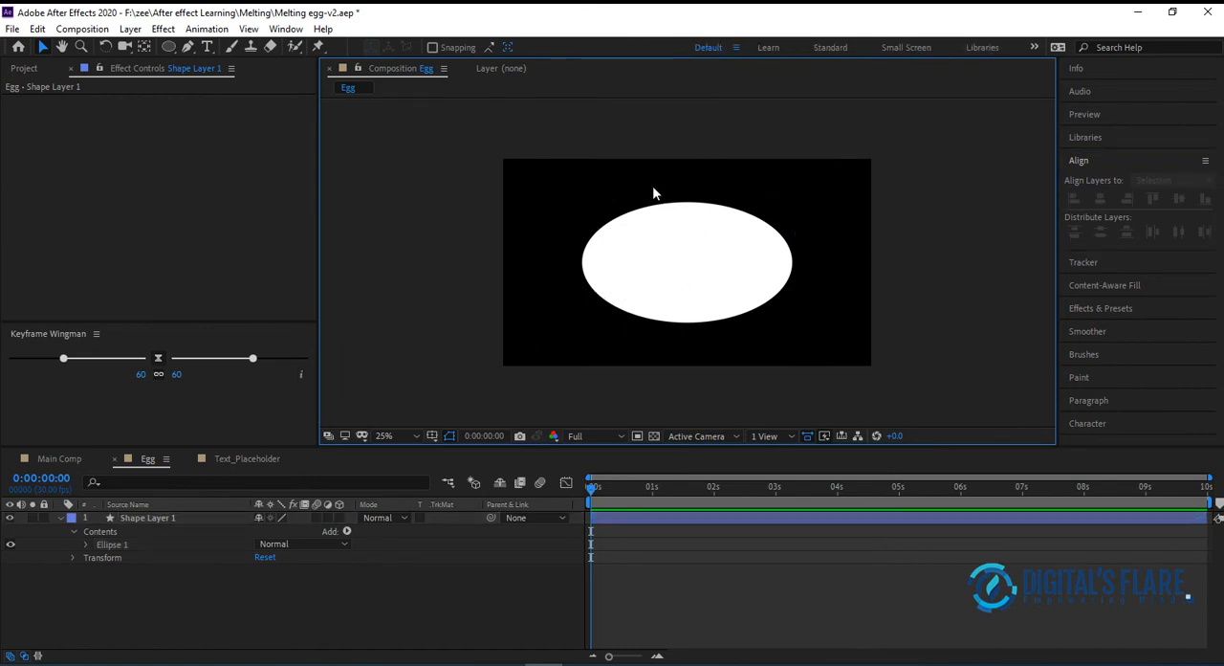
pyautogui.click(692, 269)
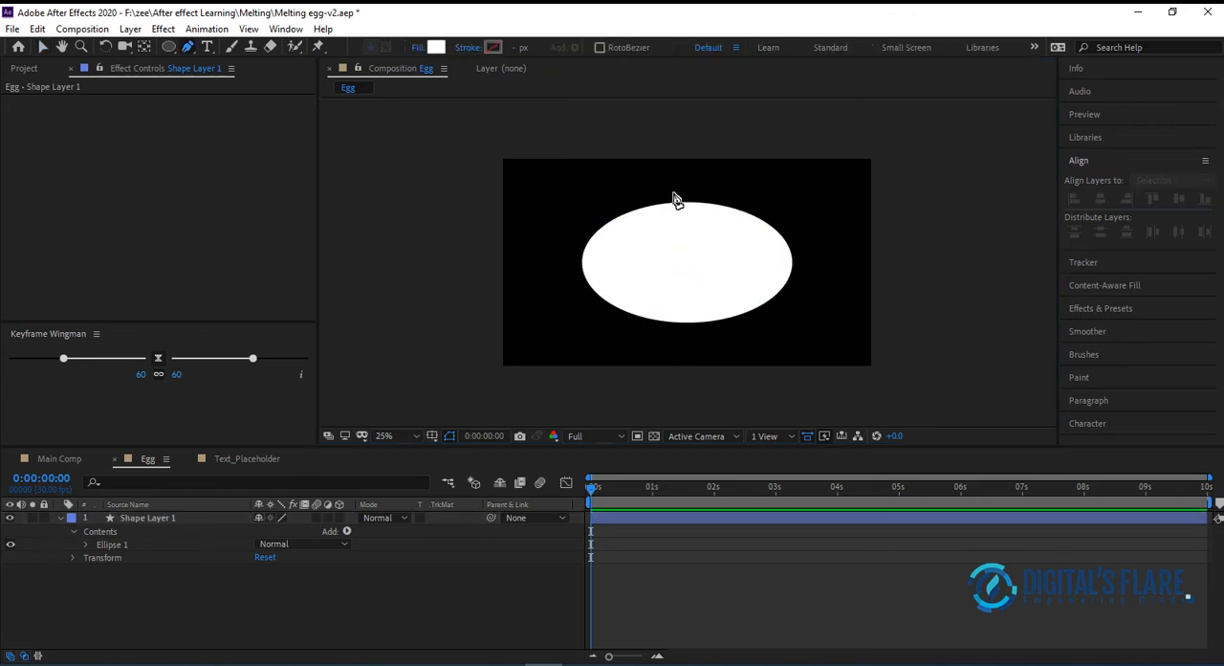
# Draw an irregular zigzag crack line with the Pen tool in a new shape layer, running from above the ellipse to below it
pyautogui.click(669, 196)
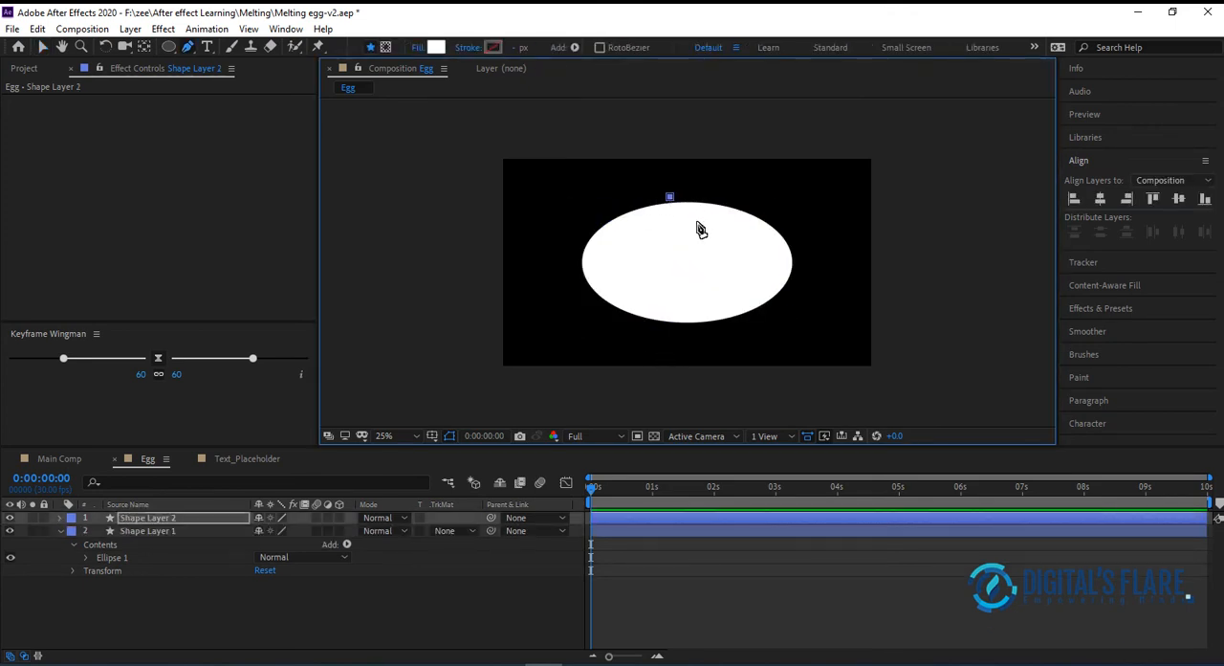
pyautogui.click(701, 208)
pyautogui.click(667, 221)
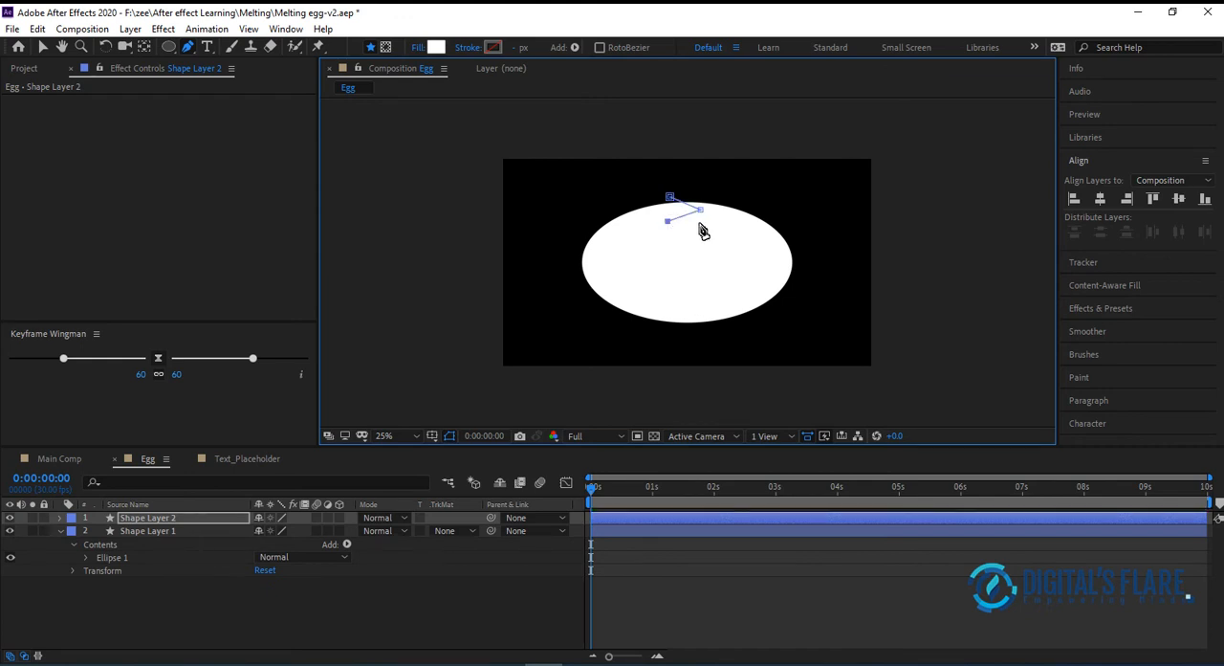
pyautogui.click(722, 234)
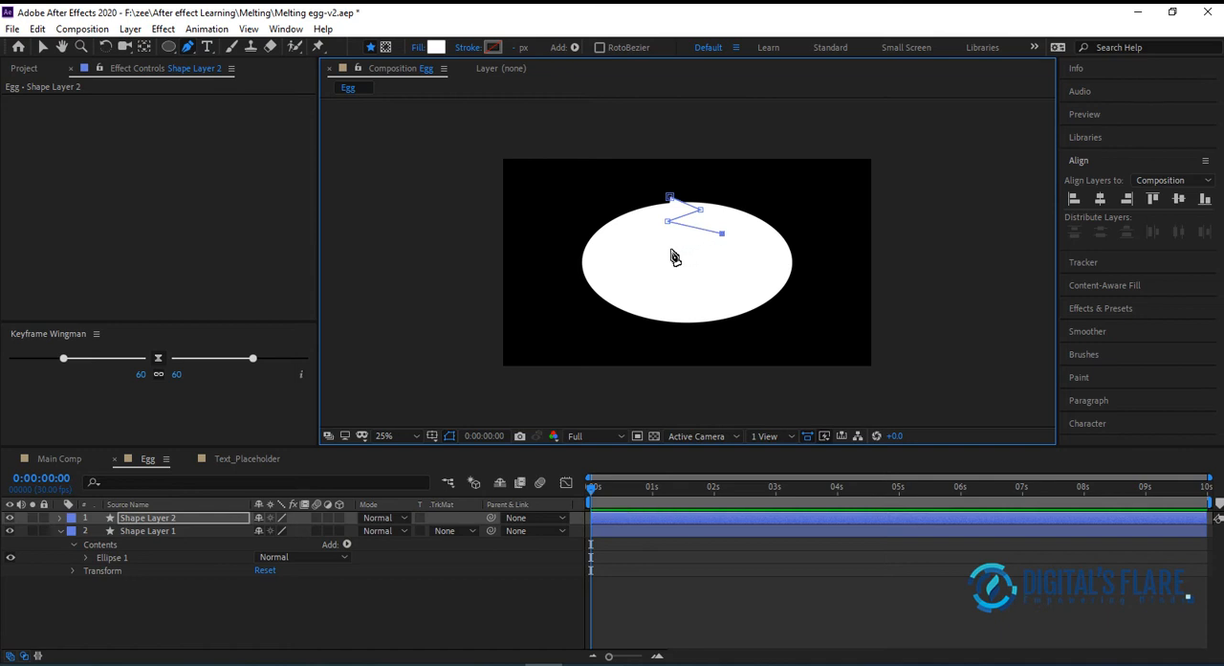
pyautogui.click(655, 249)
pyautogui.click(685, 260)
pyautogui.click(666, 270)
pyautogui.click(713, 278)
pyautogui.click(685, 288)
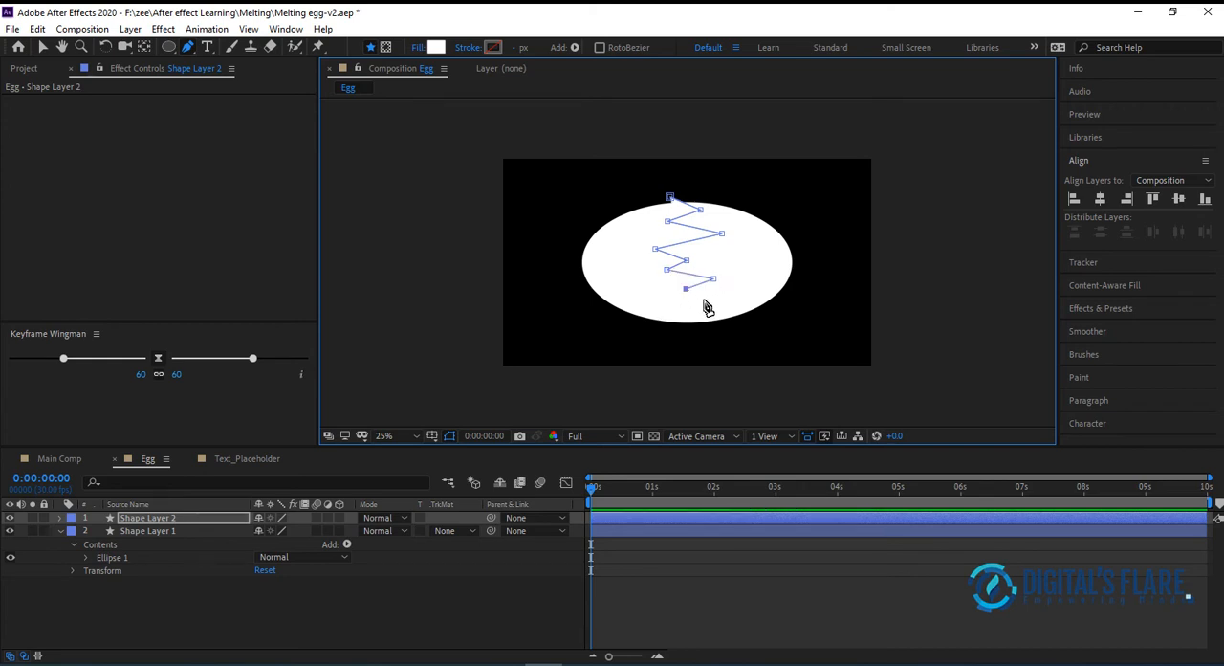
pyautogui.click(674, 308)
pyautogui.click(703, 319)
pyautogui.click(690, 330)
# Continue the zigzag path around the outside of the ellipse's left half and close it at its starting point
pyautogui.click(628, 344)
pyautogui.click(528, 313)
pyautogui.click(546, 263)
pyautogui.click(564, 227)
pyautogui.click(596, 212)
pyautogui.click(633, 202)
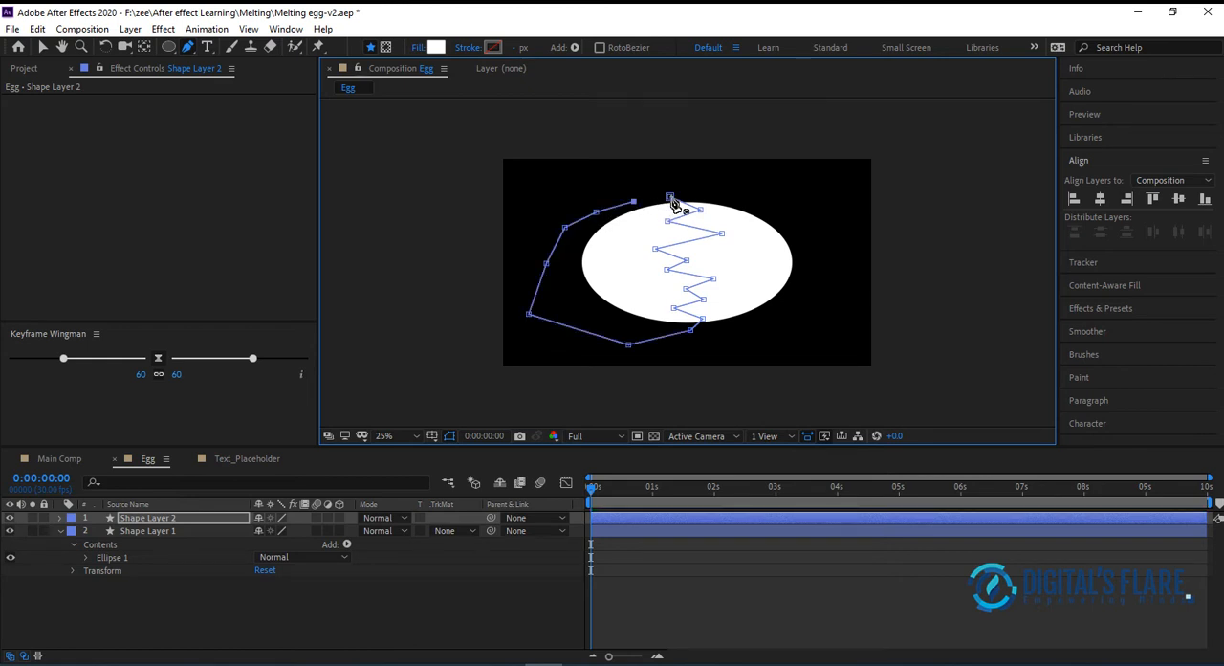
pyautogui.click(669, 197)
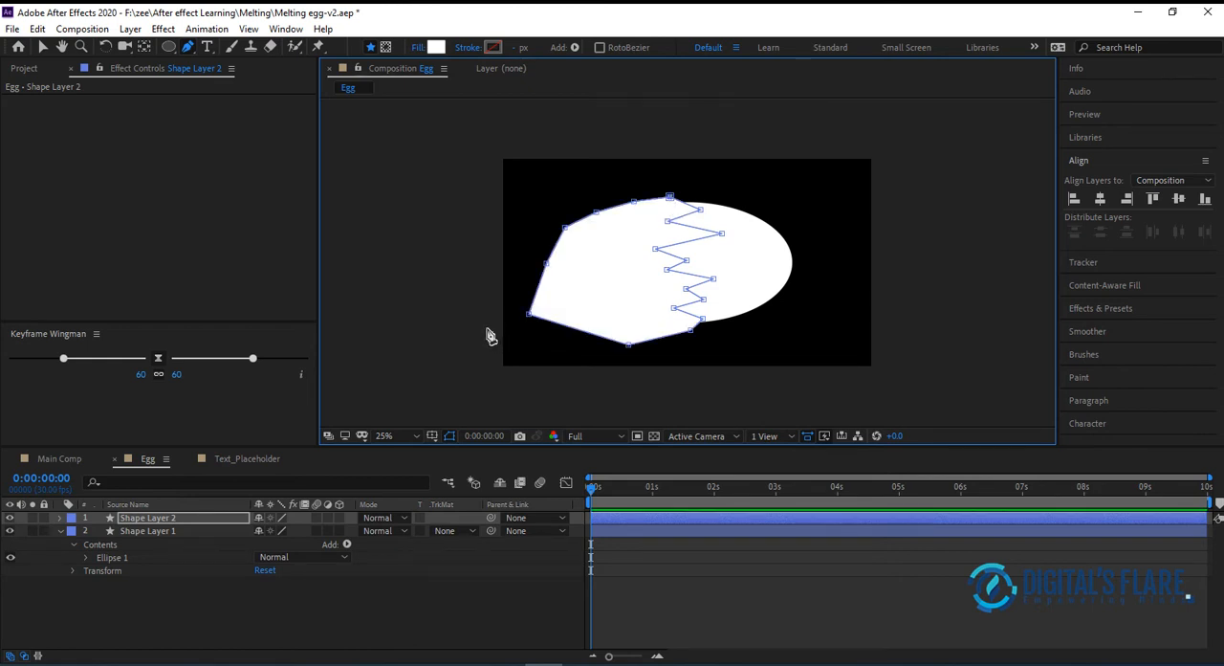
# Rename the zigzag shape layer as Mask and collapse the properties of Shape Layer 1
pyautogui.click(163, 519)
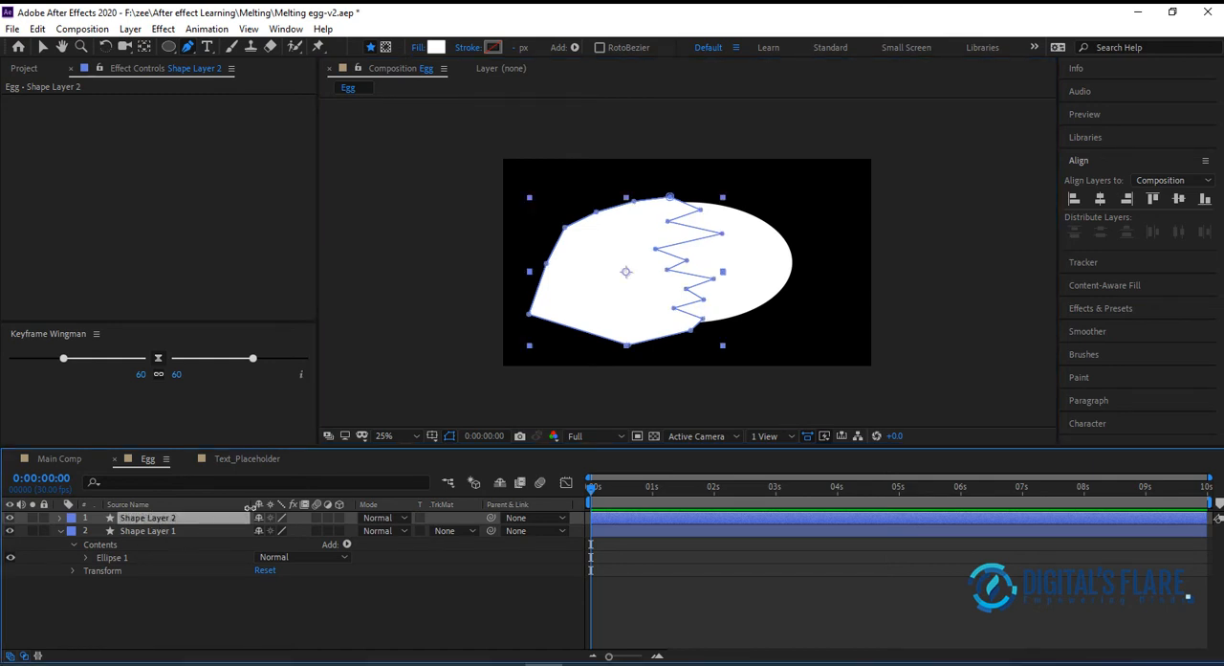
pyautogui.press('Return')
pyautogui.write('Mask')
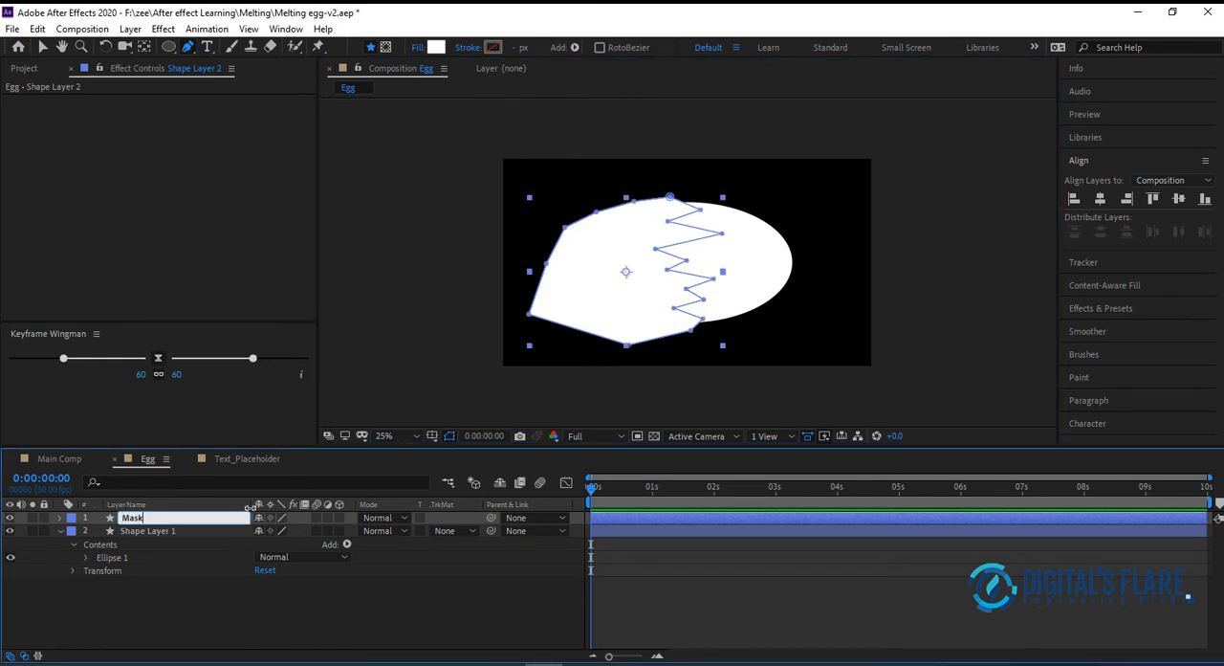
pyautogui.press('Return')
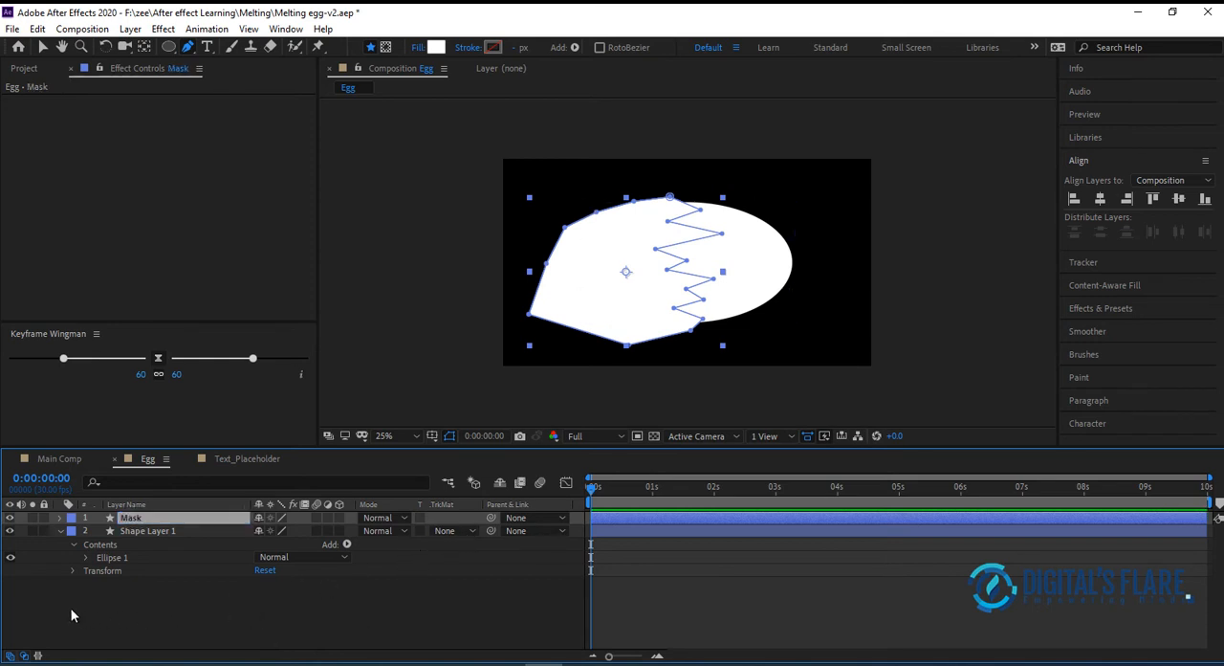
pyautogui.click(60, 531)
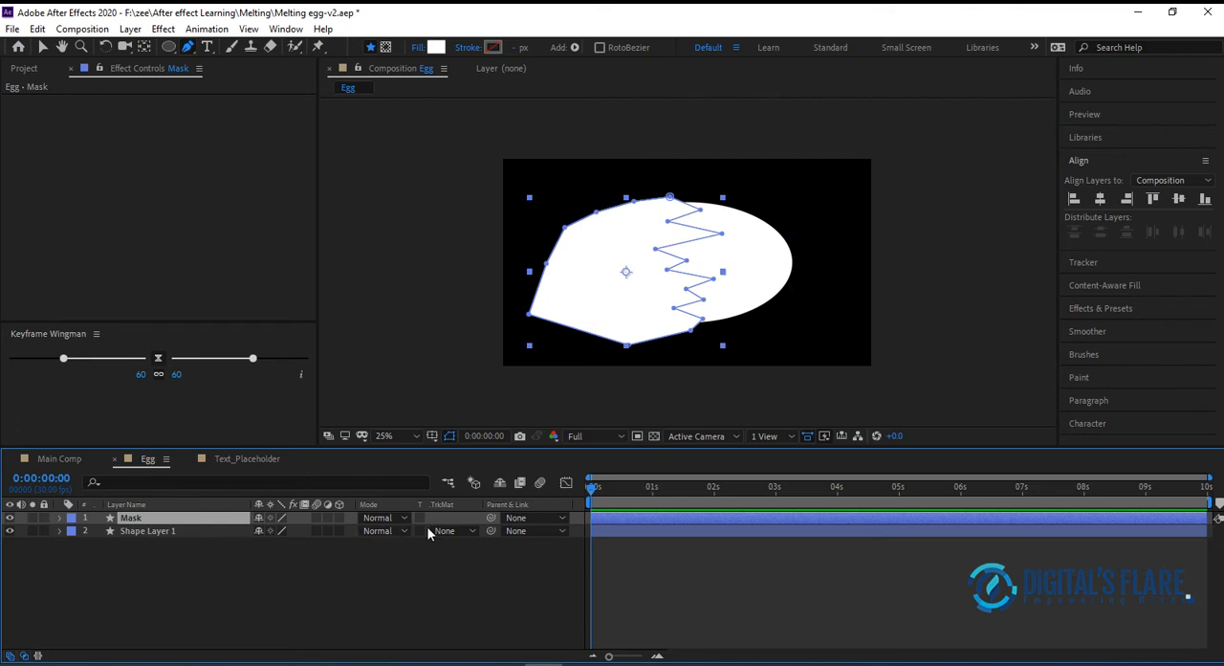
# Set the track matte of Shape Layer 1 to Alpha Matte "Mask"
pyautogui.click(143, 531)
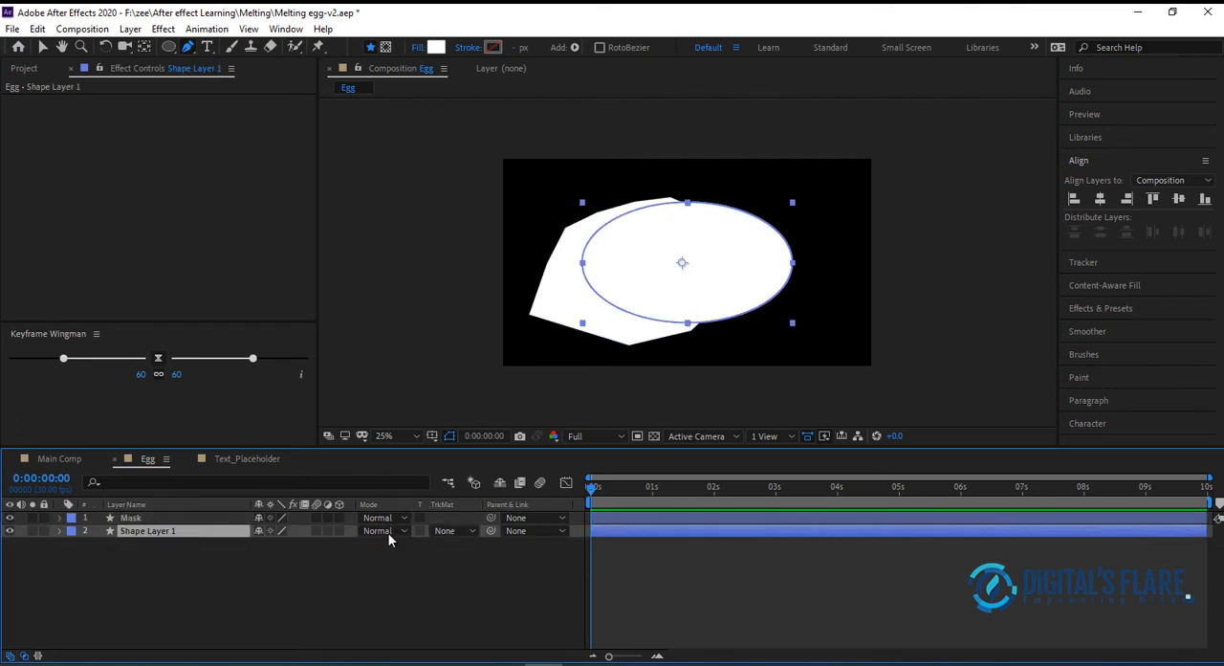
pyautogui.rightClick(464, 505)
pyautogui.moveTo(546, 553)
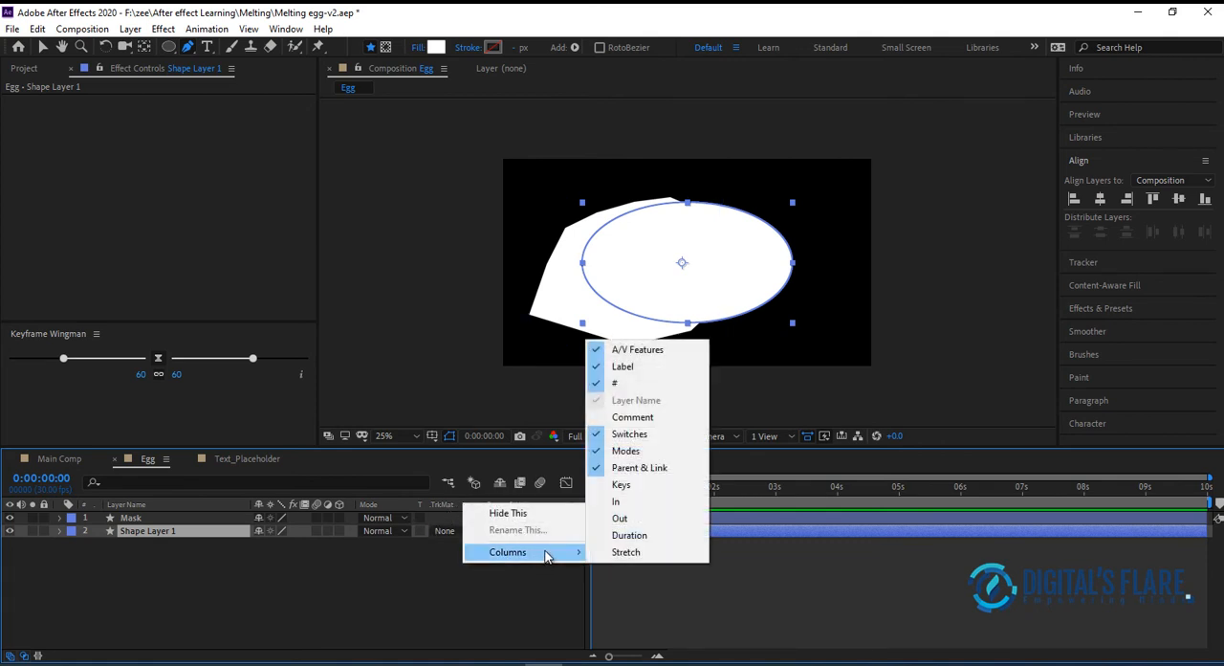
pyautogui.click(430, 579)
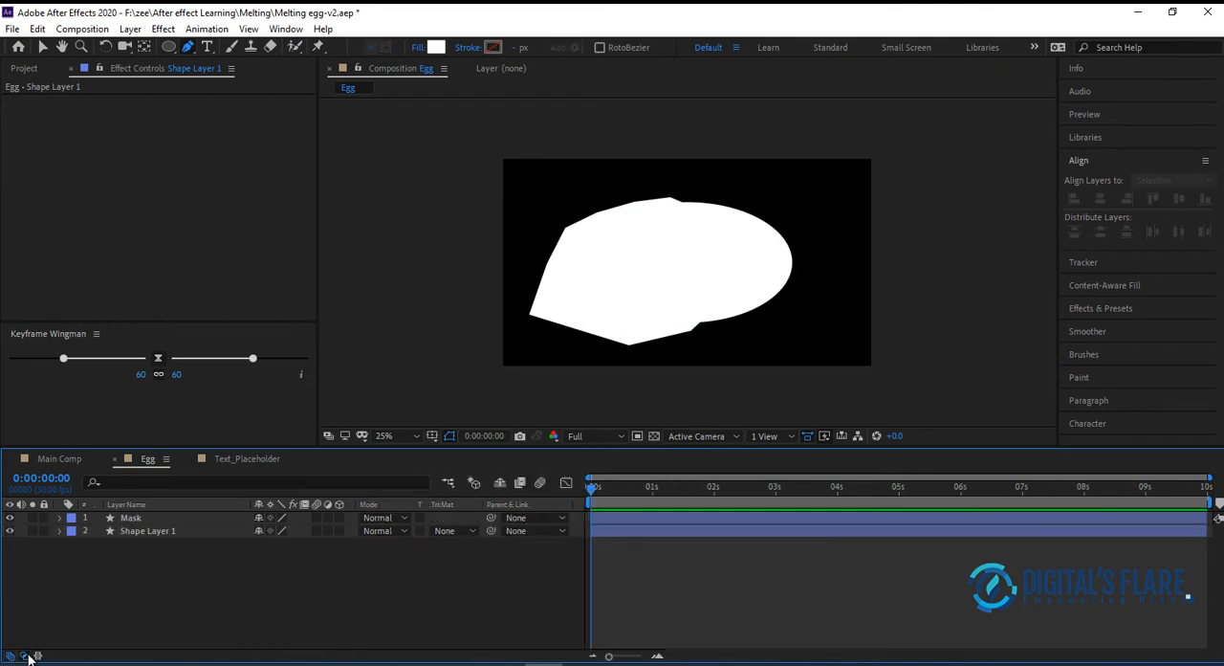
pyautogui.click(462, 533)
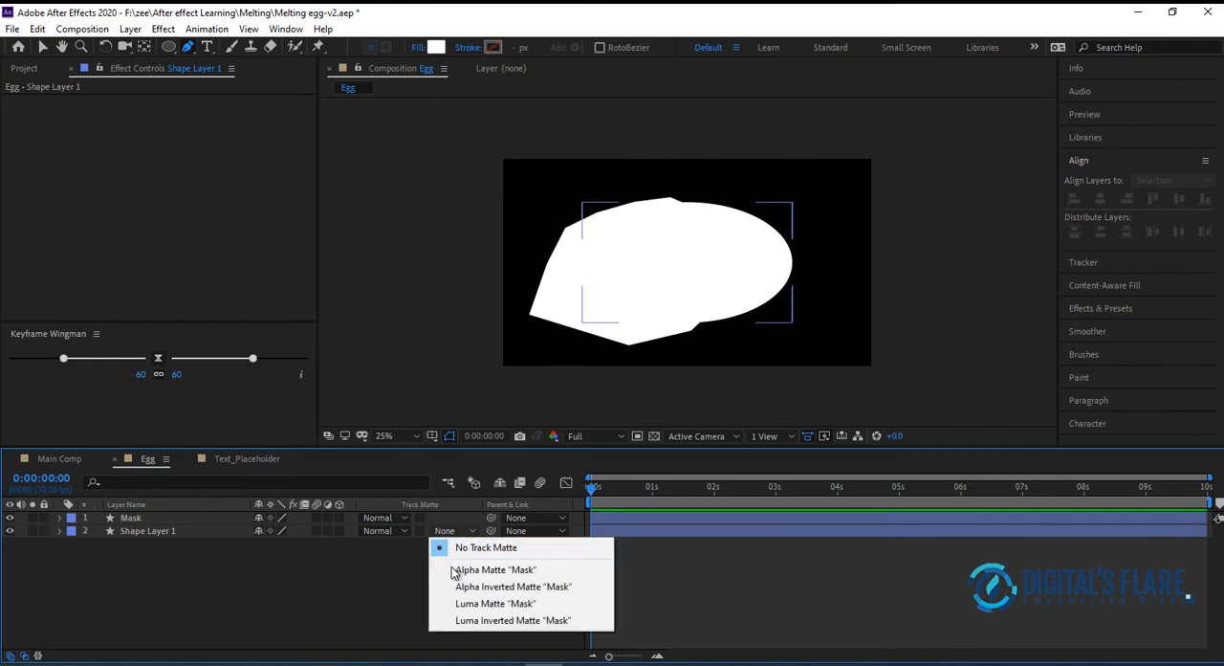
pyautogui.click(555, 571)
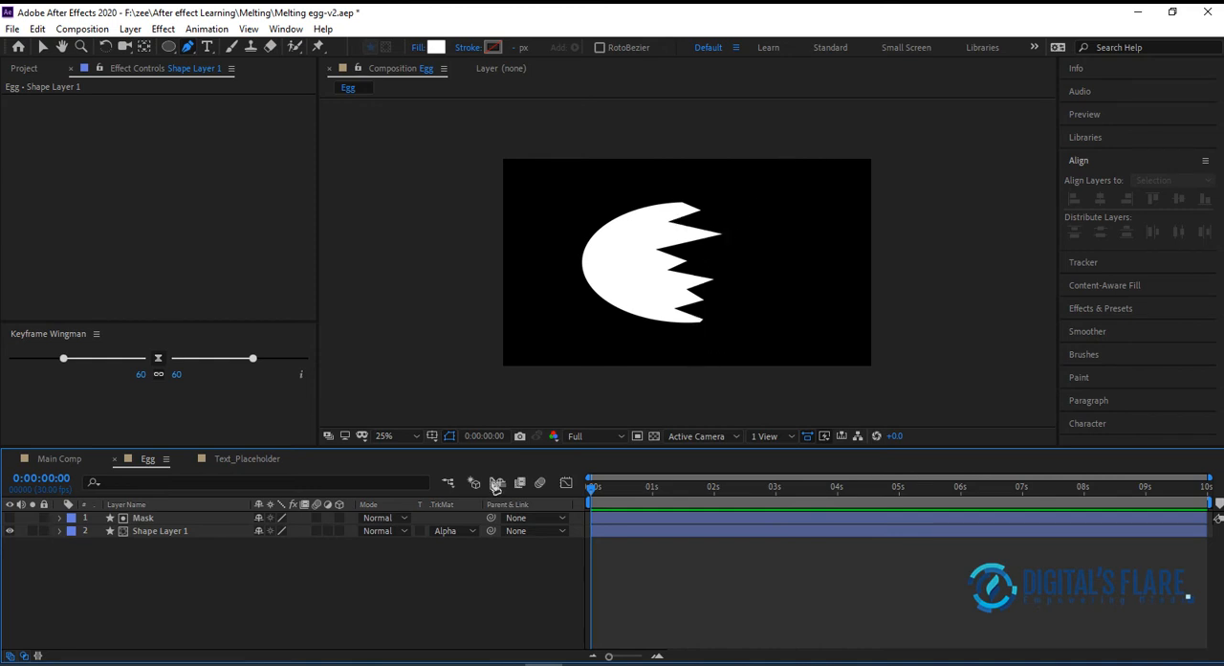
# Duplicate Mask and Shape Layer 1 together and set the copied ellipse's track matte to Alpha Inverted Matte "Mask 2"
pyautogui.moveTo(135, 586); pyautogui.dragTo(229, 513)
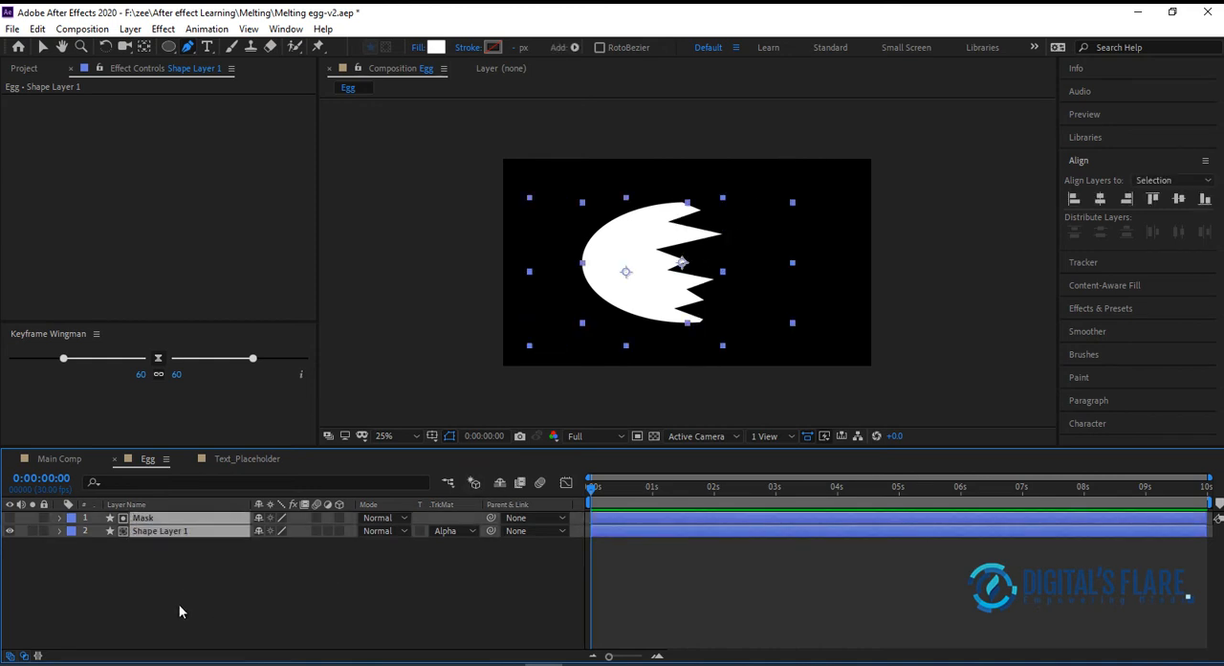
pyautogui.hotkey('ctrl', 'd')
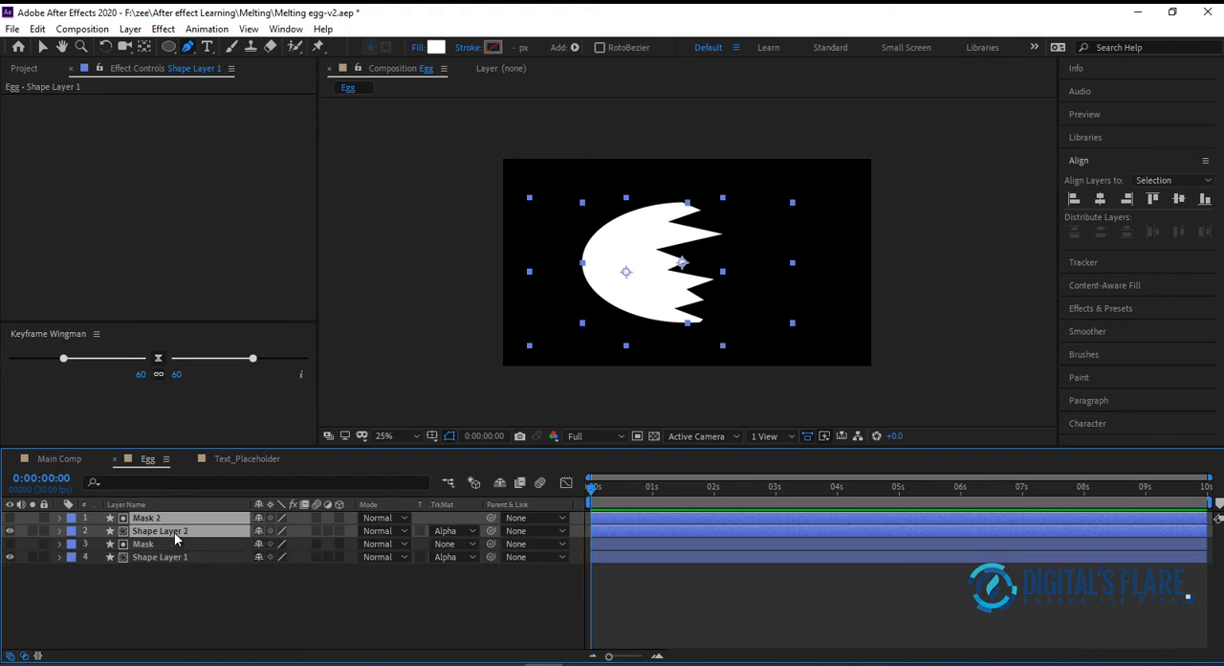
pyautogui.click(202, 593)
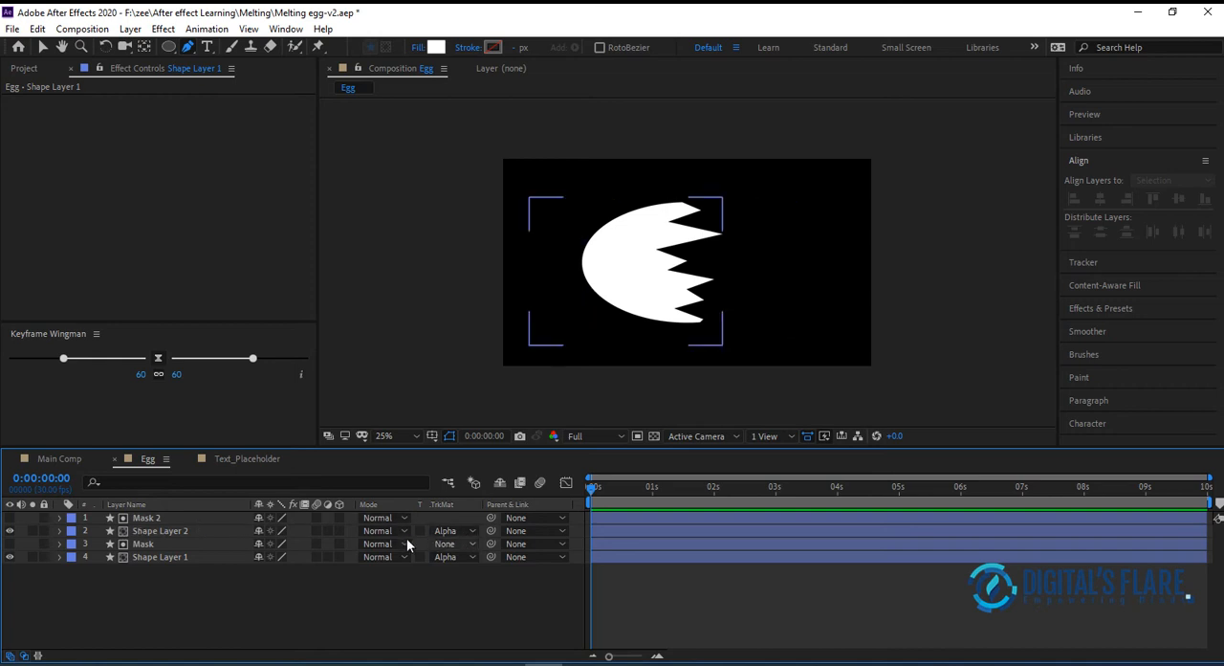
pyautogui.click(181, 532)
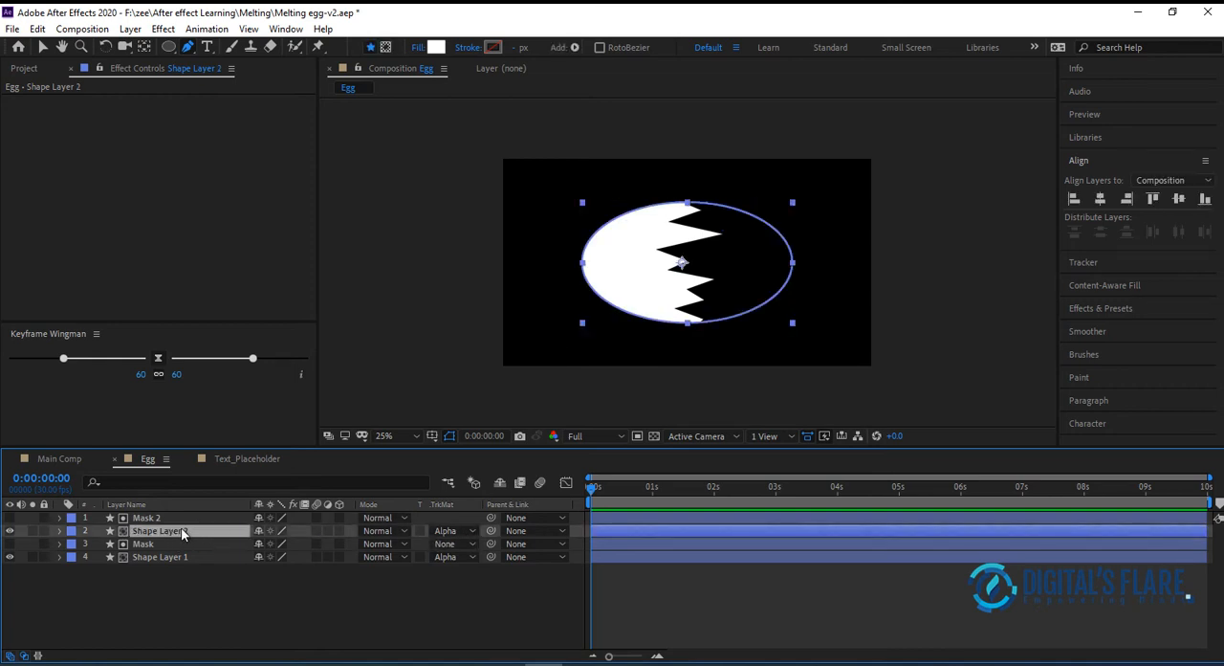
pyautogui.click(472, 529)
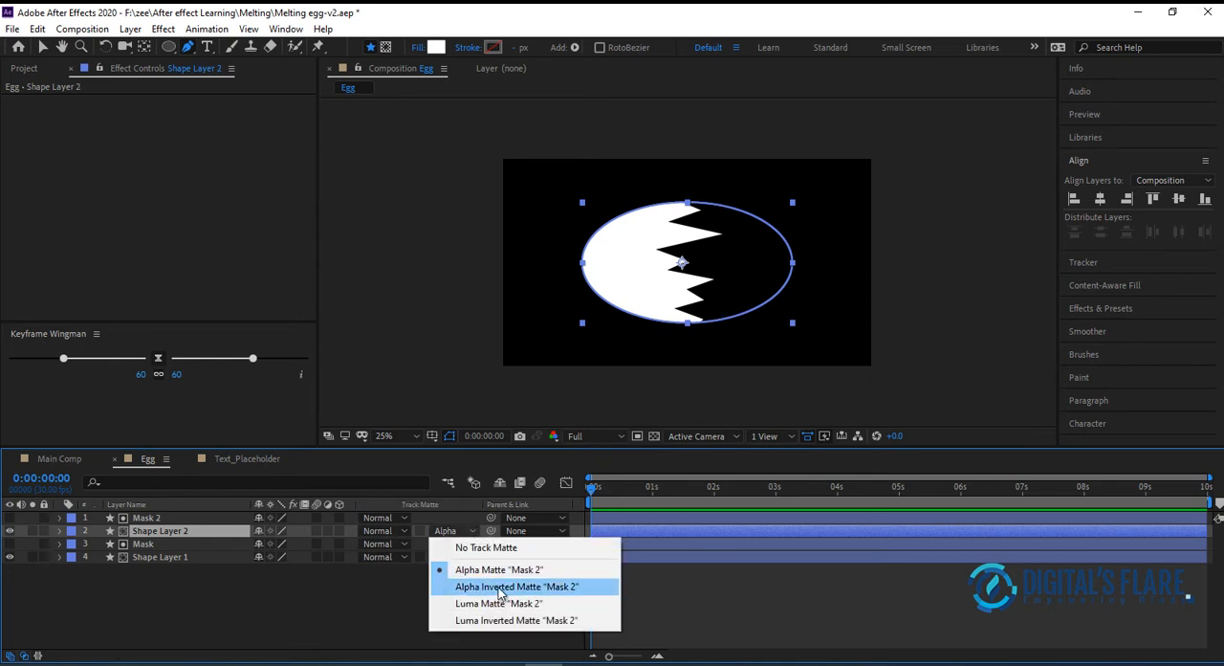
pyautogui.click(499, 592)
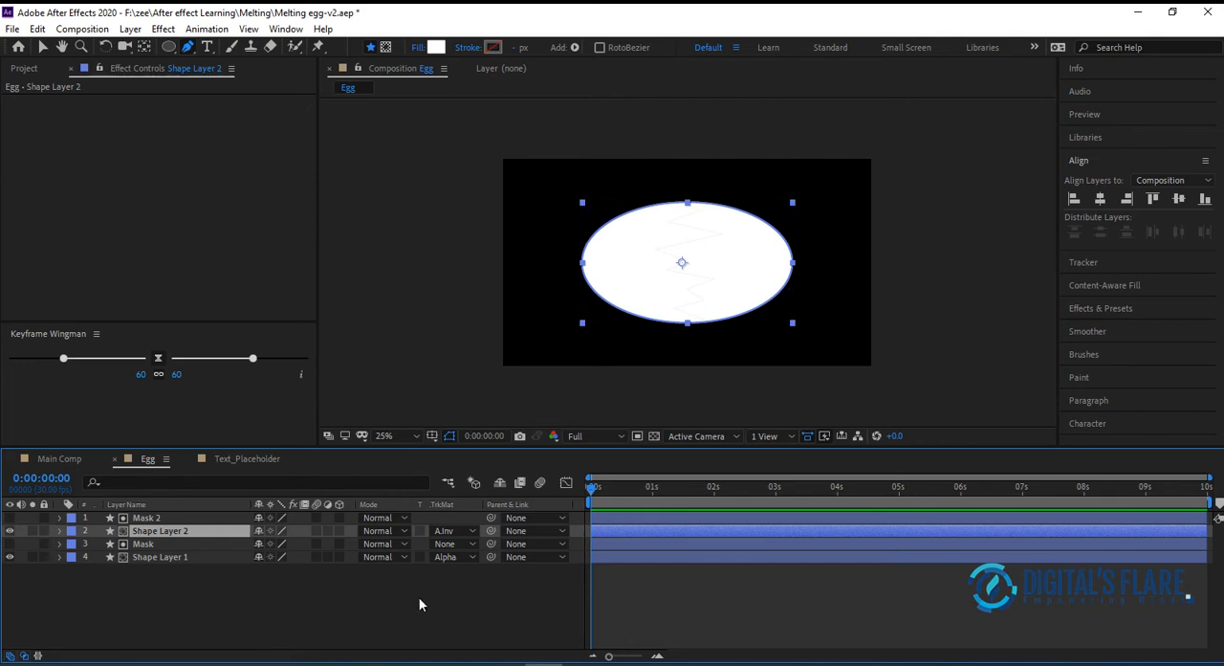
# Review the track matte options of Shape Layer 1 and compare the two shell-half layers by selecting them alternately
pyautogui.click(464, 557)
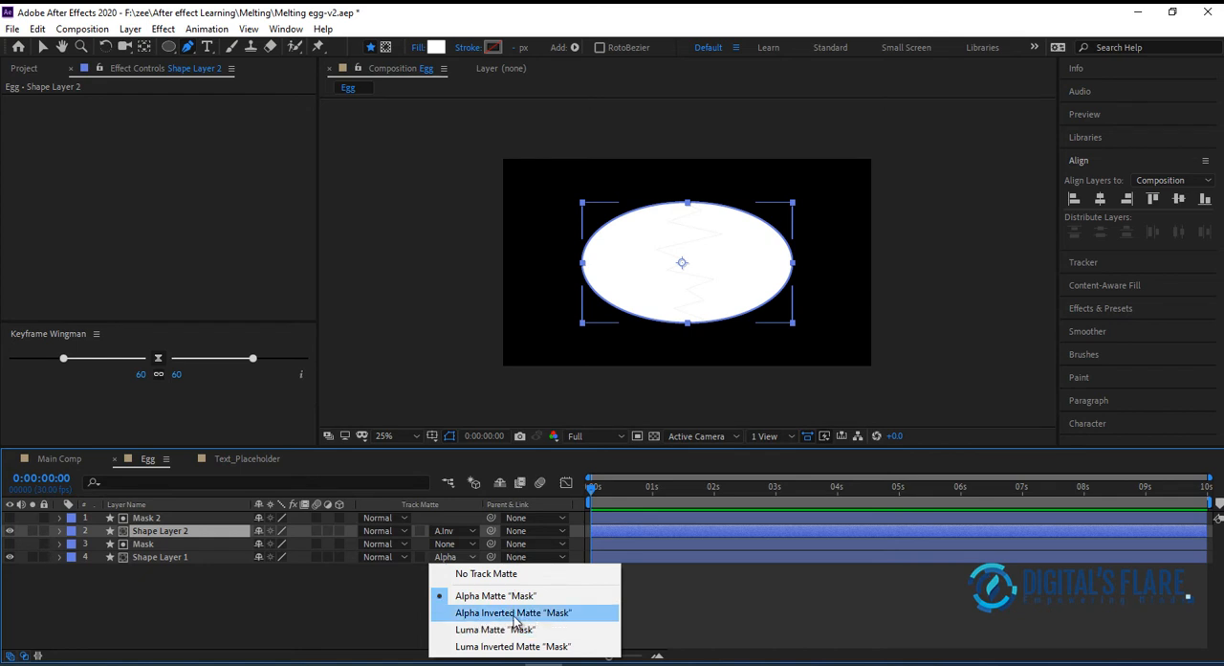
pyautogui.click(298, 596)
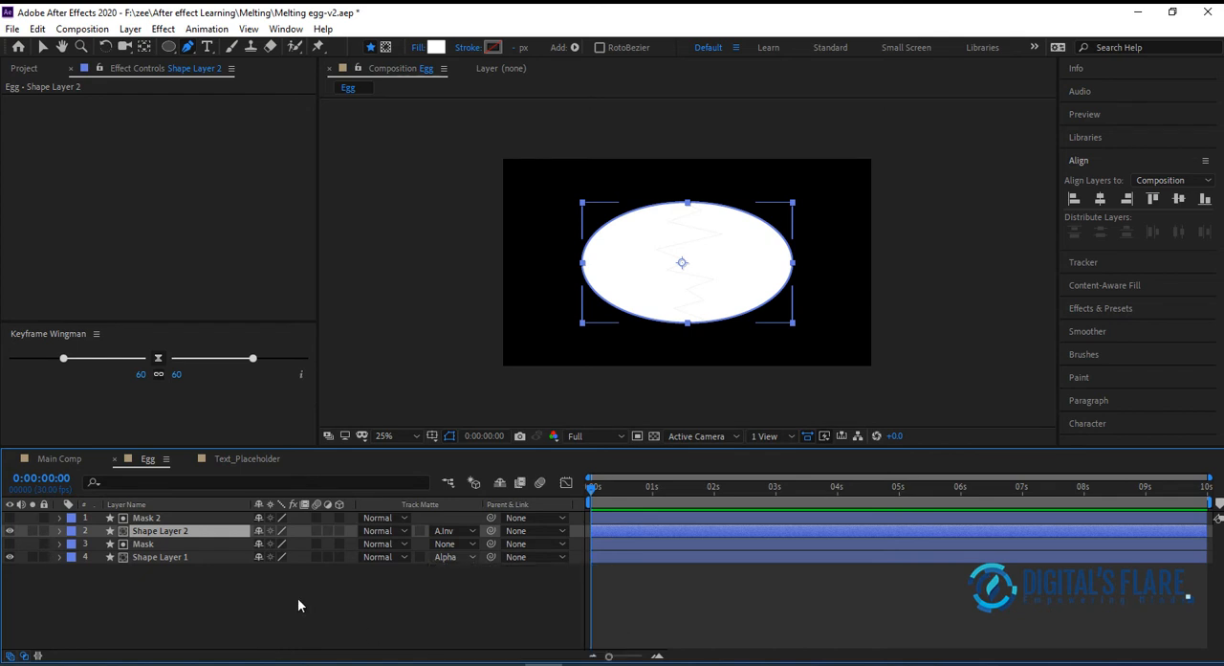
pyautogui.click(297, 597)
pyautogui.click(172, 532)
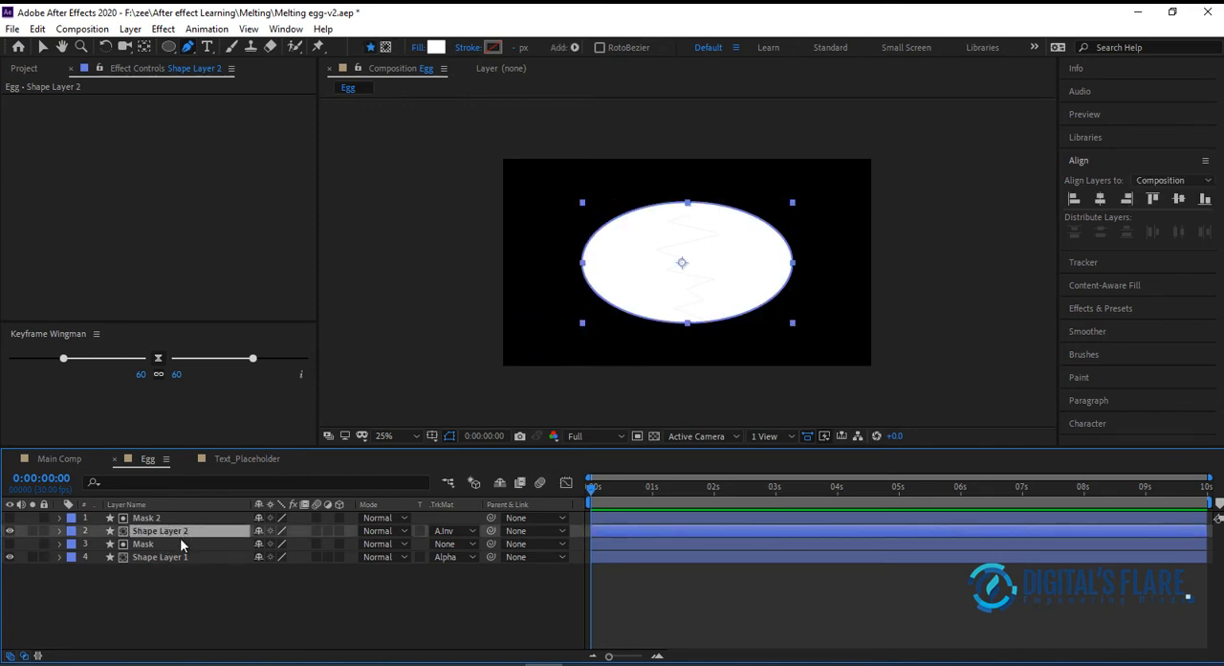
pyautogui.click(181, 557)
pyautogui.click(180, 531)
# Nudge Mask and Shape Layer 1 left to test the crack opening, and move them back right until the seam closes
pyautogui.click(177, 558)
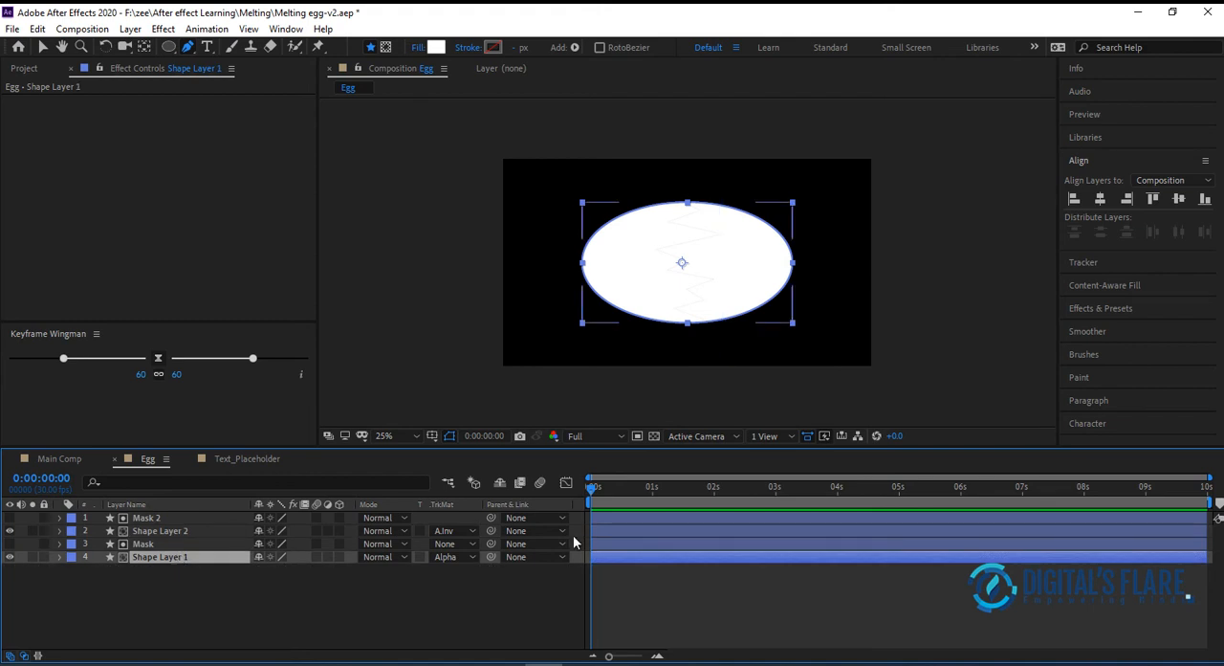
pyautogui.keyDown('ctrl'); pyautogui.click(141, 544); pyautogui.keyUp('ctrl')
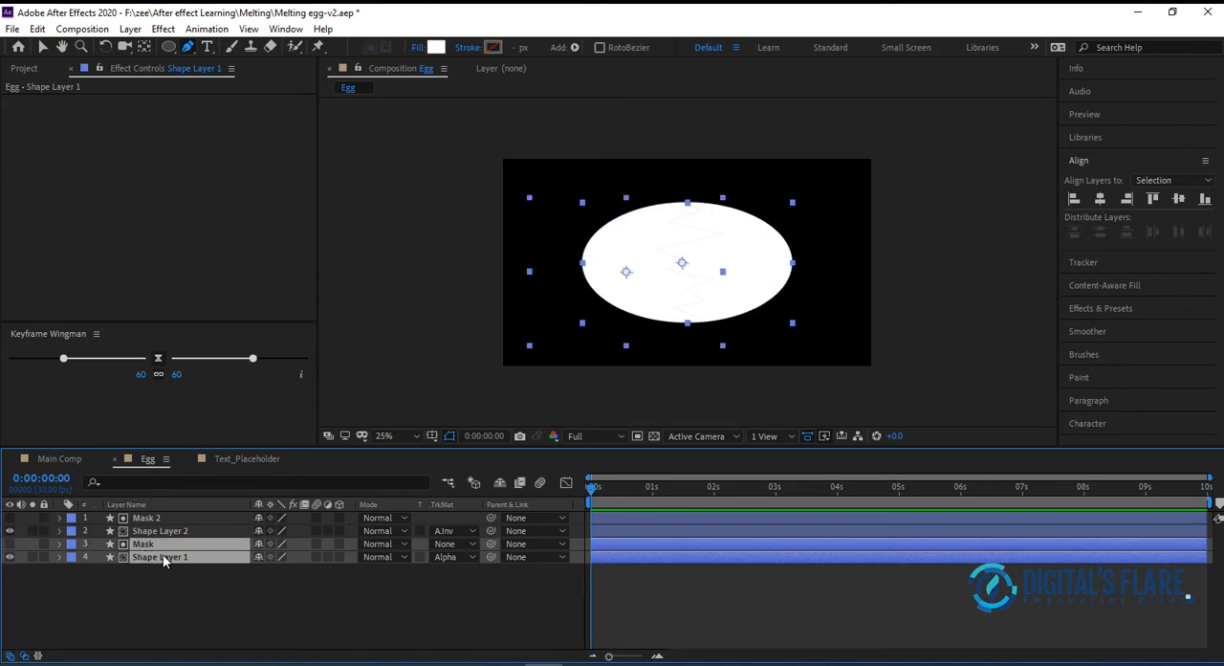
pyautogui.press('Left')
pyautogui.press('Left')
pyautogui.press('Left')
pyautogui.press('Left')
pyautogui.press('Left')
pyautogui.press('Left')
pyautogui.press('Left')
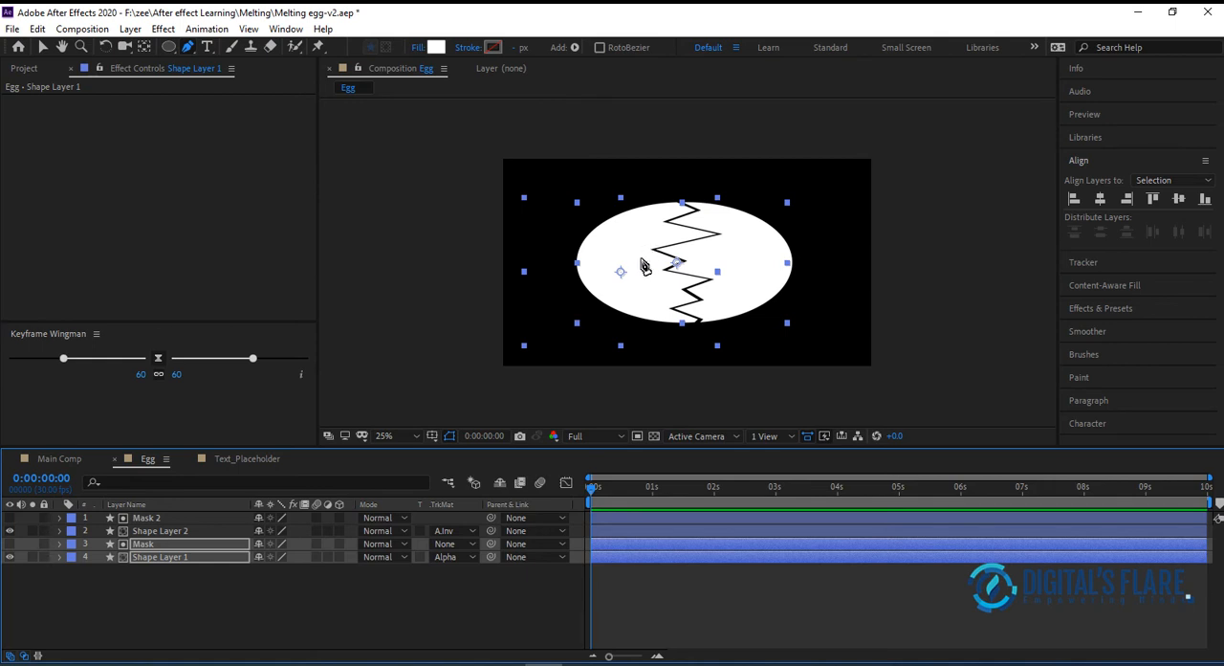
pyautogui.press('Right')
pyautogui.press('Right')
pyautogui.press('Right')
pyautogui.press('Right')
pyautogui.press('Right')
pyautogui.press('Right')
pyautogui.press('Right')
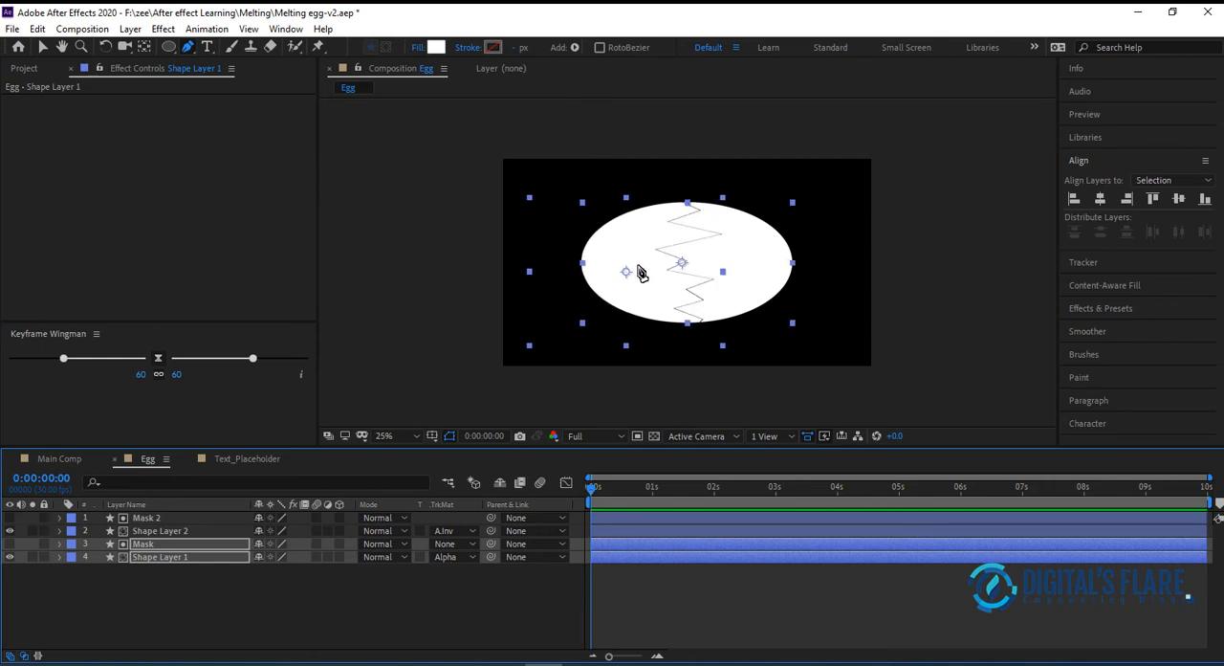
pyautogui.click(461, 280)
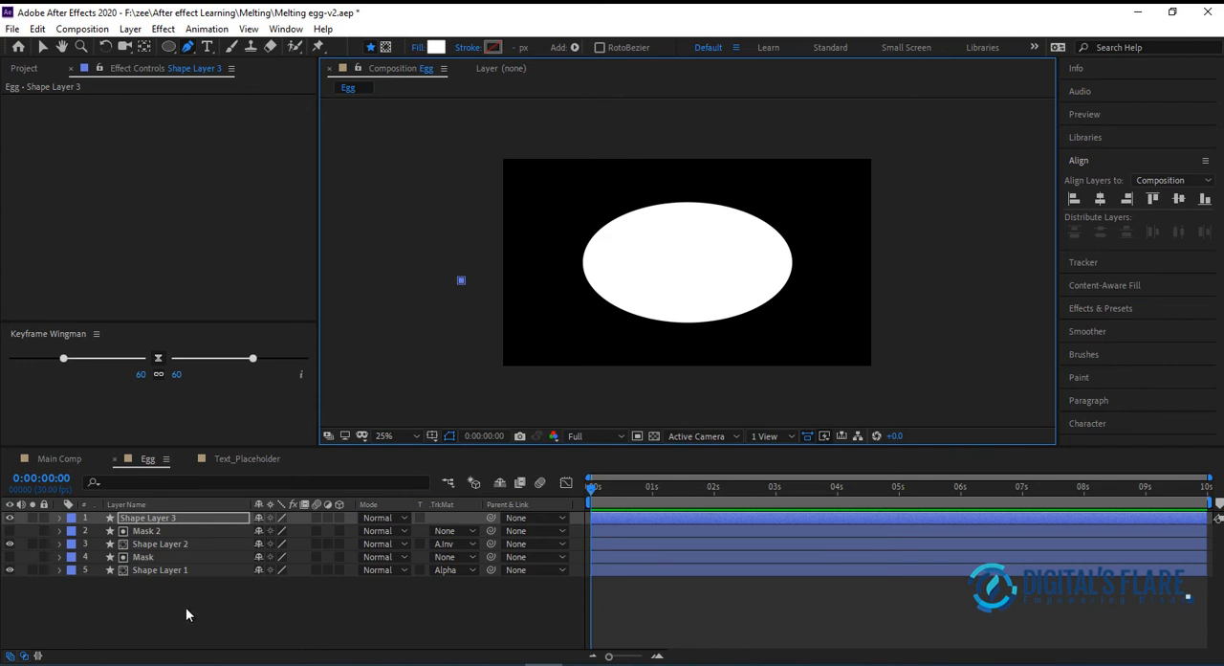
pyautogui.moveTo(591, 489); pyautogui.dragTo(612, 493)
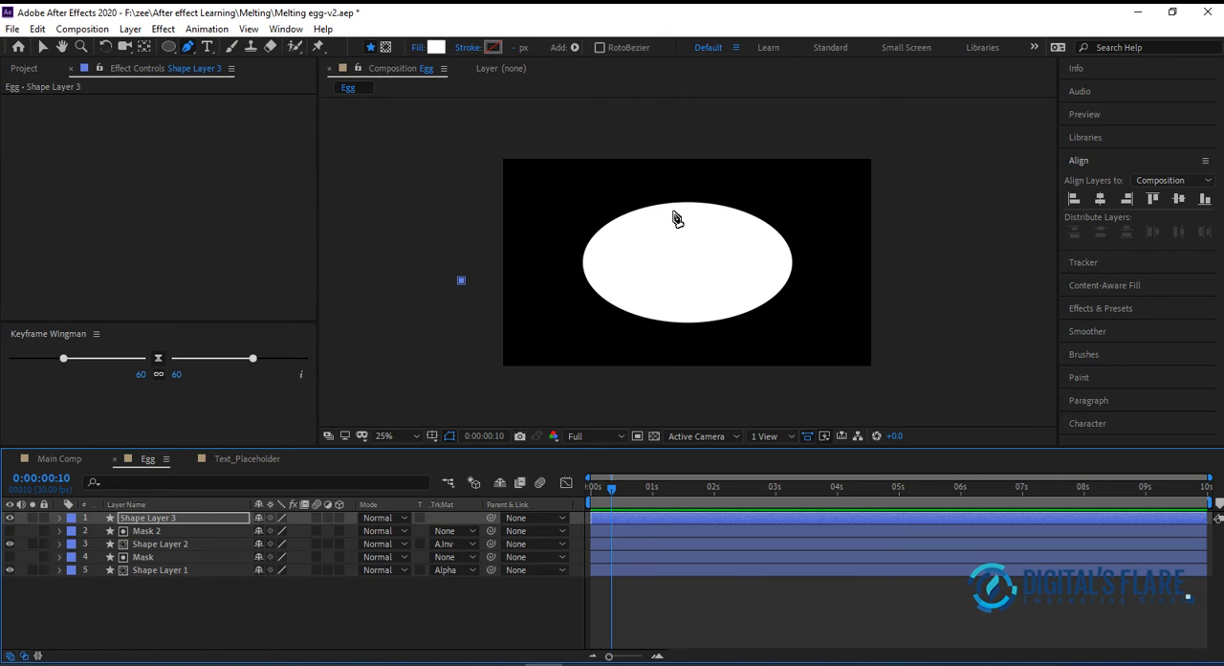
pyautogui.moveTo(613, 489)
pyautogui.mouseDown()
pyautogui.moveTo(595, 490)
pyautogui.moveTo(655, 497)
pyautogui.moveTo(628, 496)
pyautogui.mouseUp()
pyautogui.moveTo(135, 595); pyautogui.dragTo(236, 516)
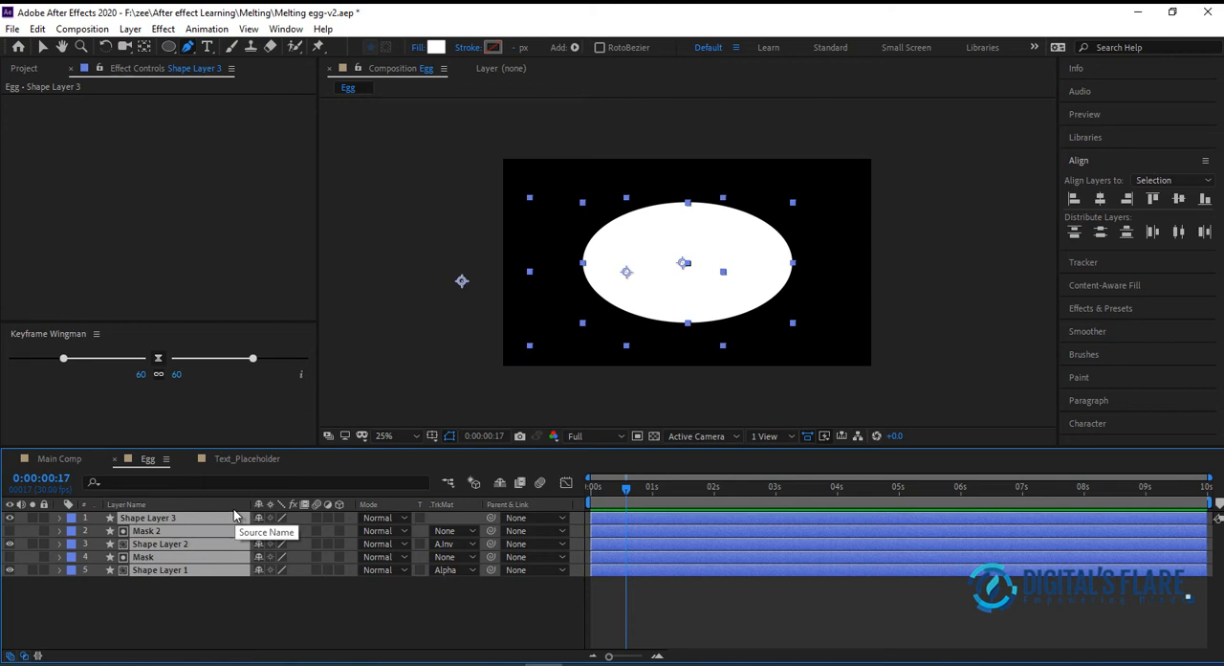
pyautogui.click(255, 599)
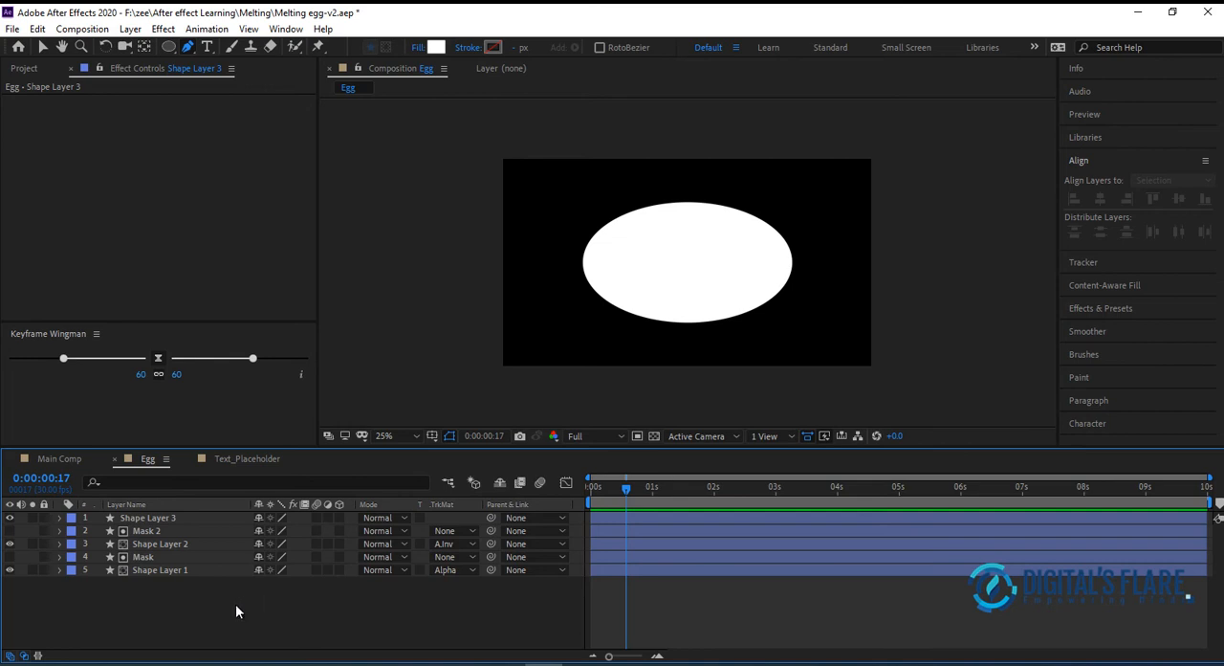
# Delete the stray Shape Layer 3, reveal the Position property of the remaining layers, and set the current time to 0:00:00:15
pyautogui.moveTo(115, 617); pyautogui.dragTo(316, 519)
pyautogui.press('p')
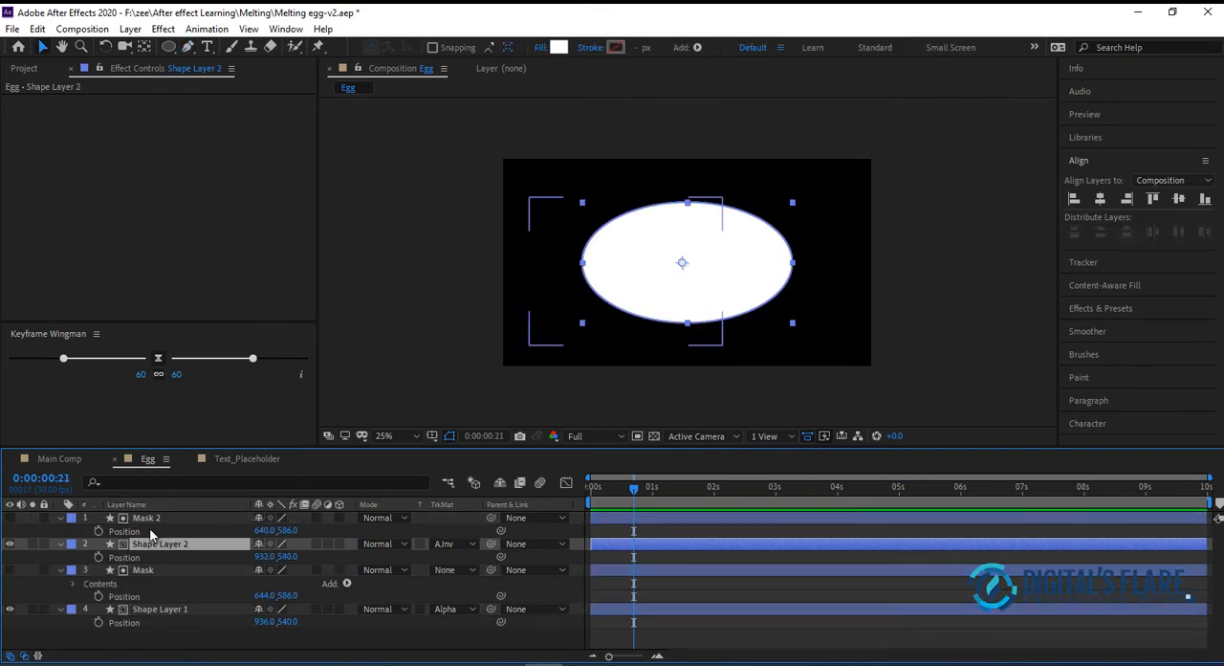
pyautogui.moveTo(632, 489); pyautogui.dragTo(612, 487)
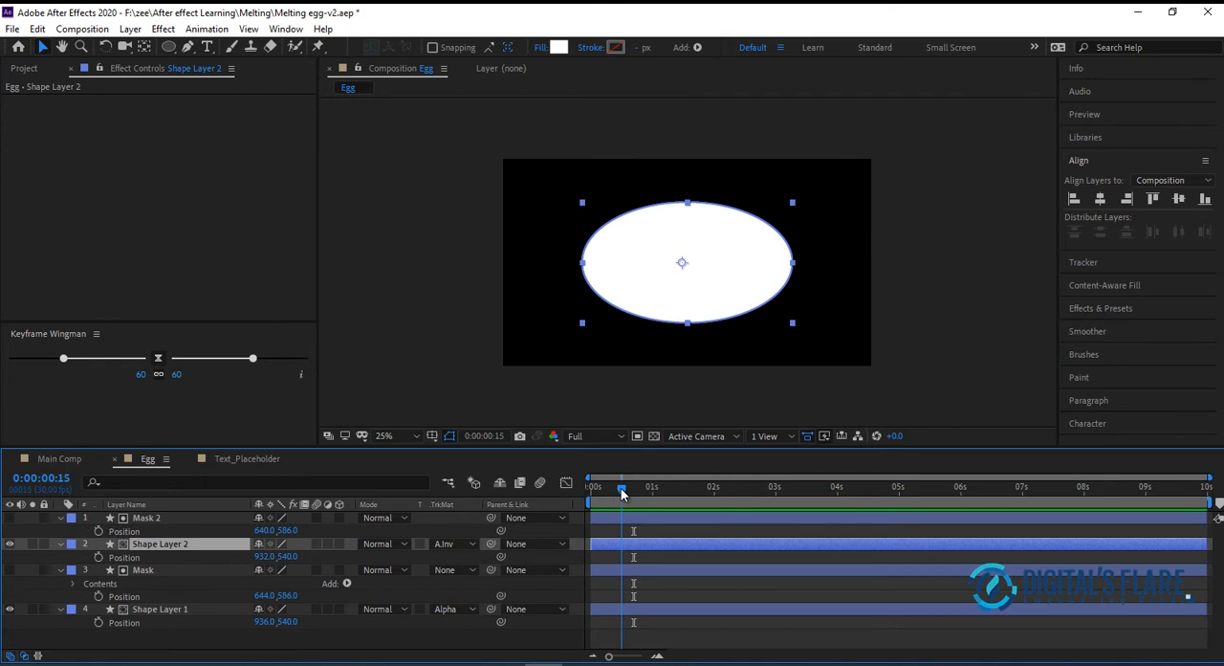
# Compare Mask 2 with Shape Layer 2 and toggle Shape Layer 2's visibility to identify which shell half it forms
pyautogui.click(164, 518)
pyautogui.click(168, 547)
pyautogui.click(154, 518)
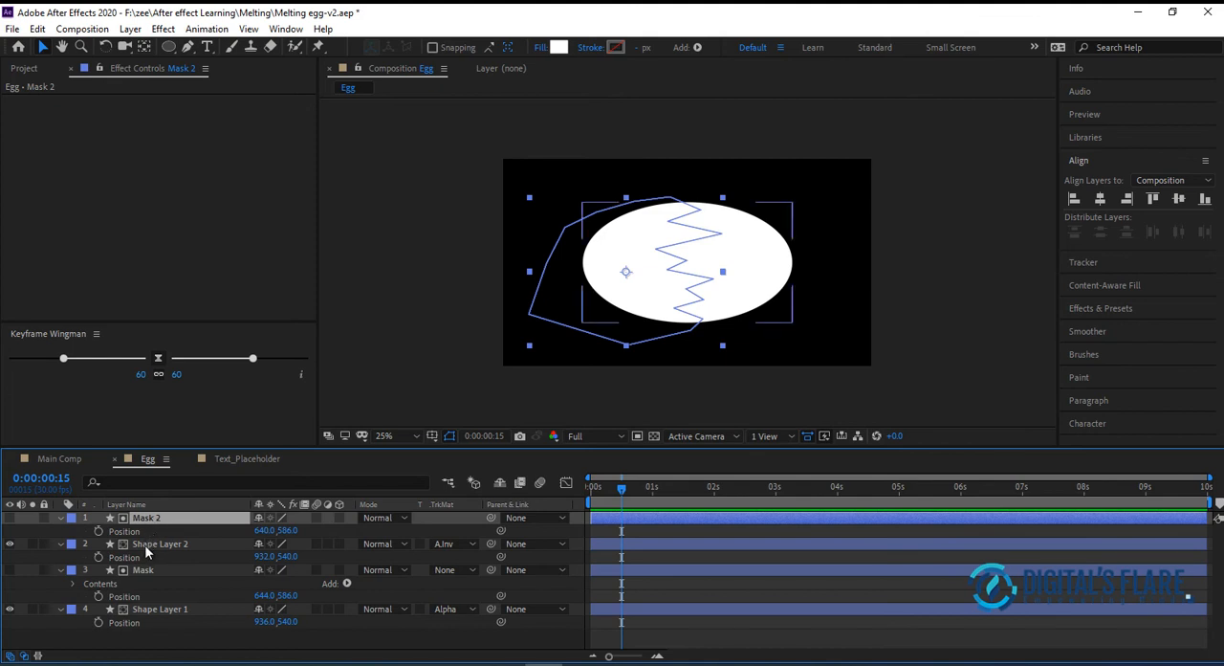
pyautogui.click(10, 544)
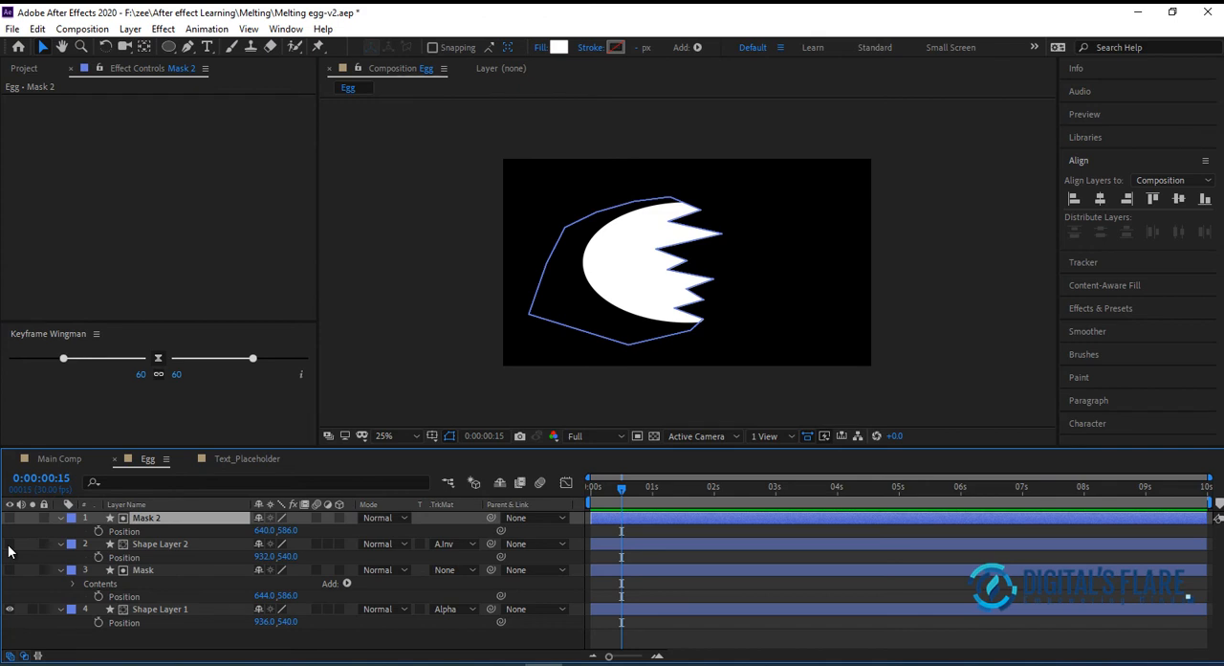
pyautogui.click(10, 543)
pyautogui.click(9, 543)
pyautogui.click(9, 543)
# Rename Shape Layer 2 as "Right S" and its matte layer Mask 2 as "Mask R"
pyautogui.click(165, 545)
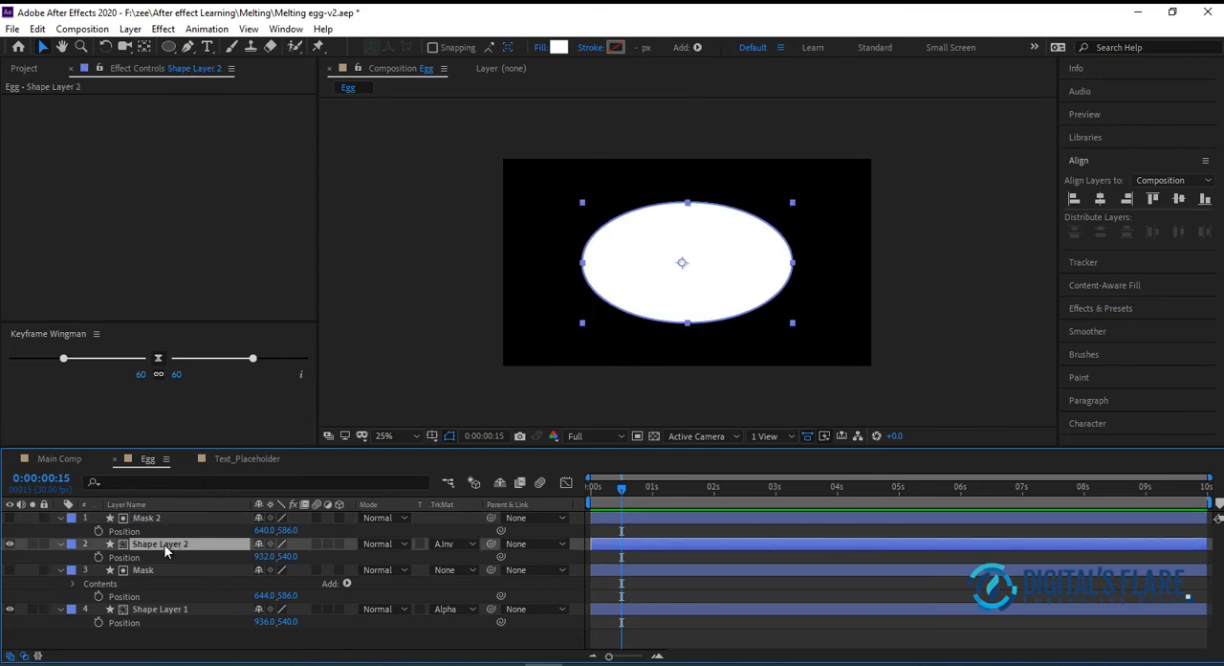
pyautogui.press('Return')
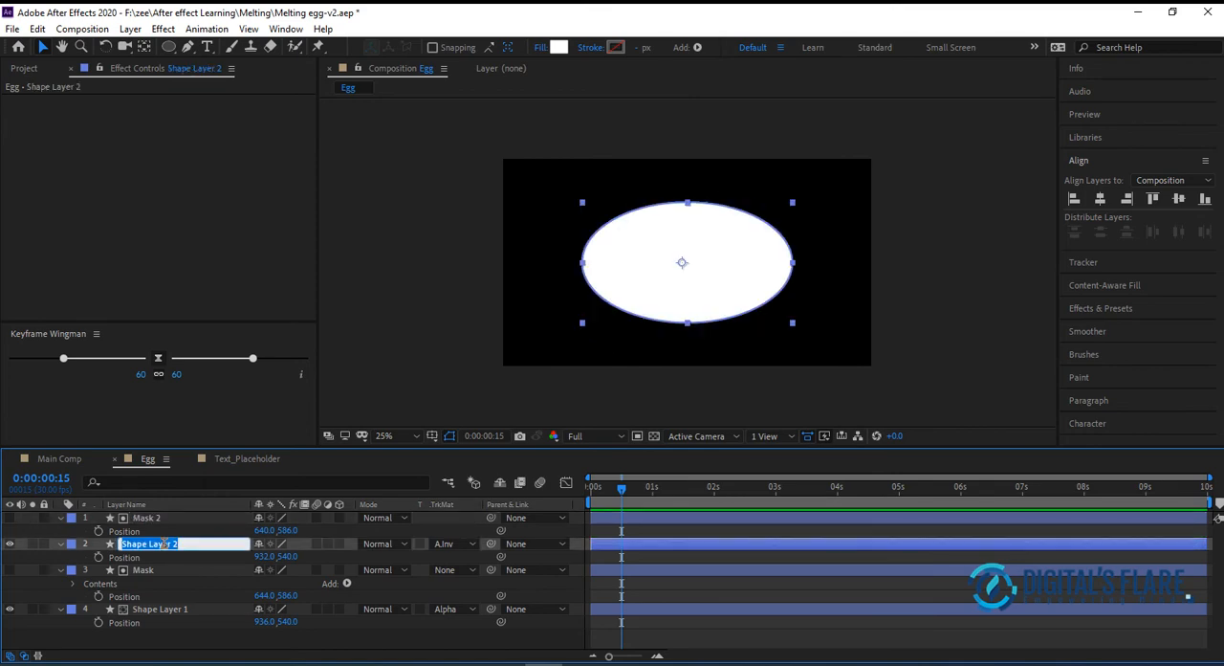
pyautogui.write('Right')
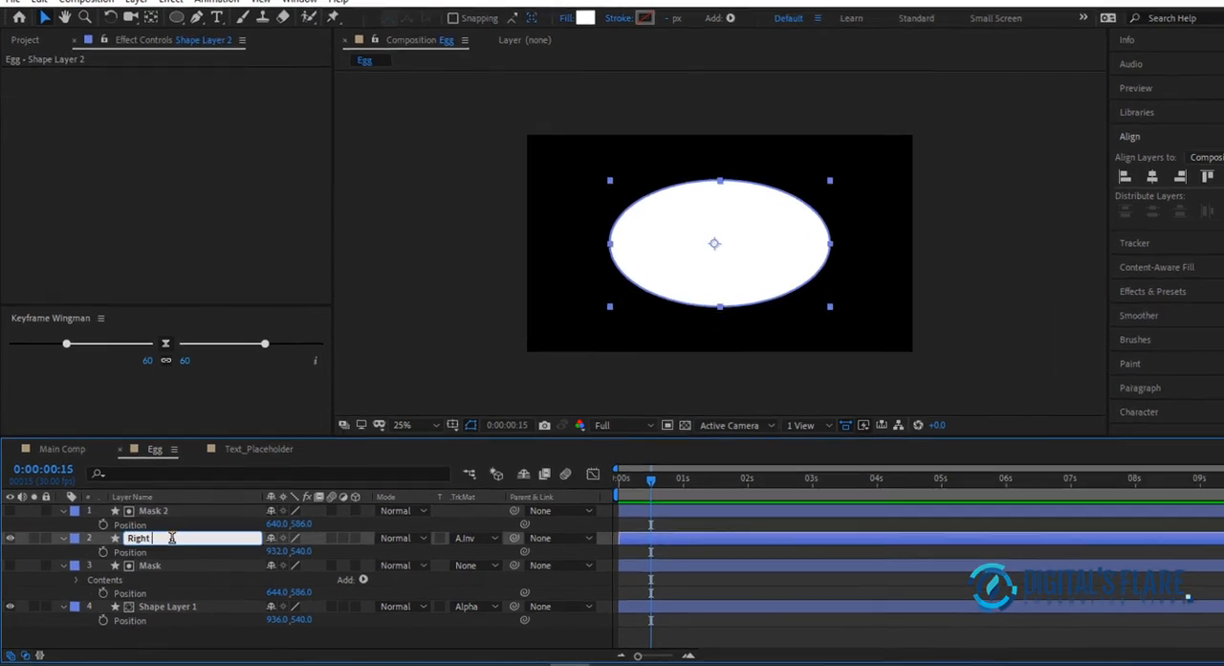
pyautogui.write(' S')
pyautogui.click(185, 496)
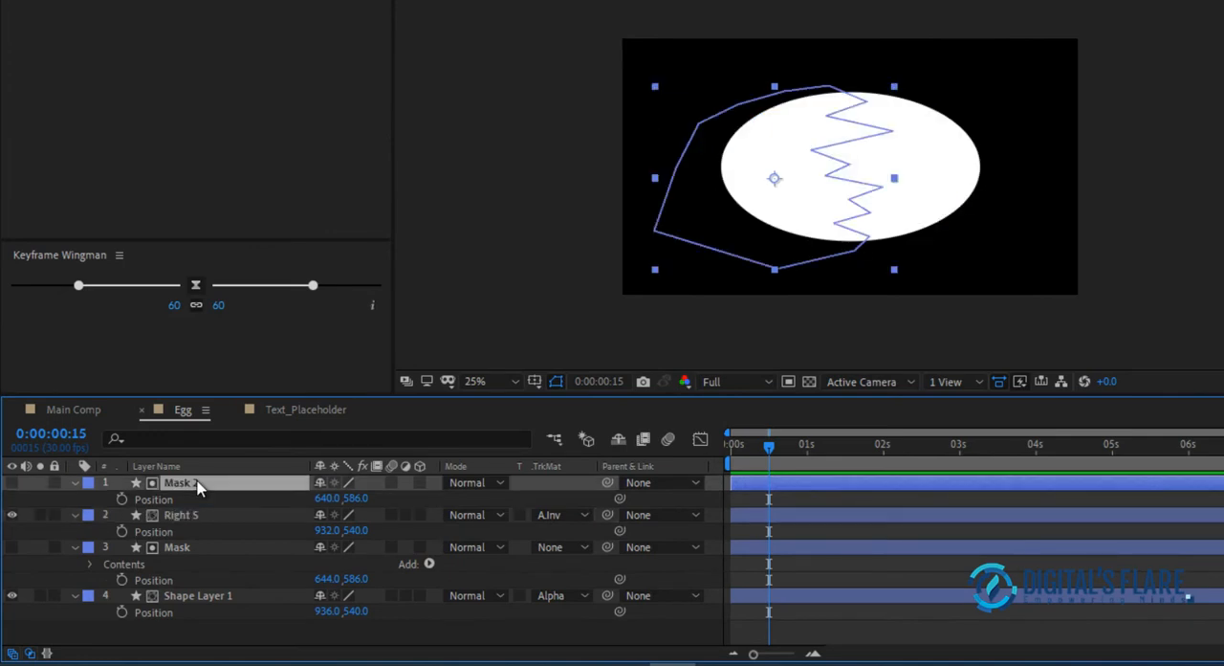
pyautogui.press('Return')
pyautogui.click(196, 482)
pyautogui.press('BackSpace')
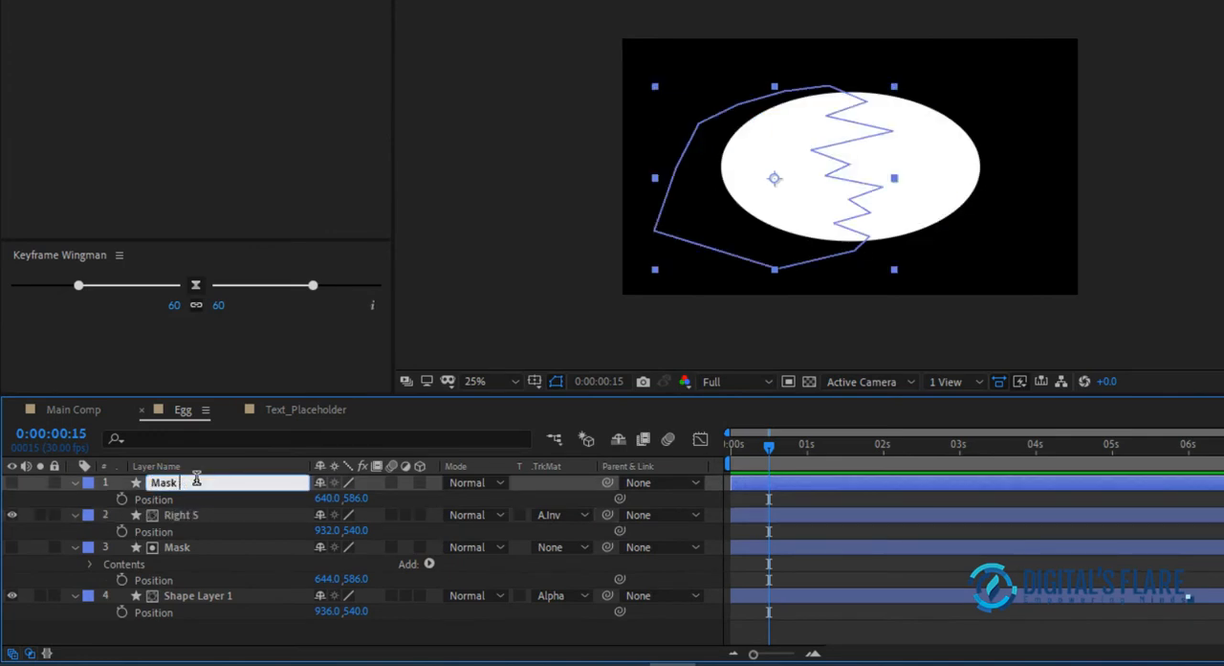
pyautogui.write('R')
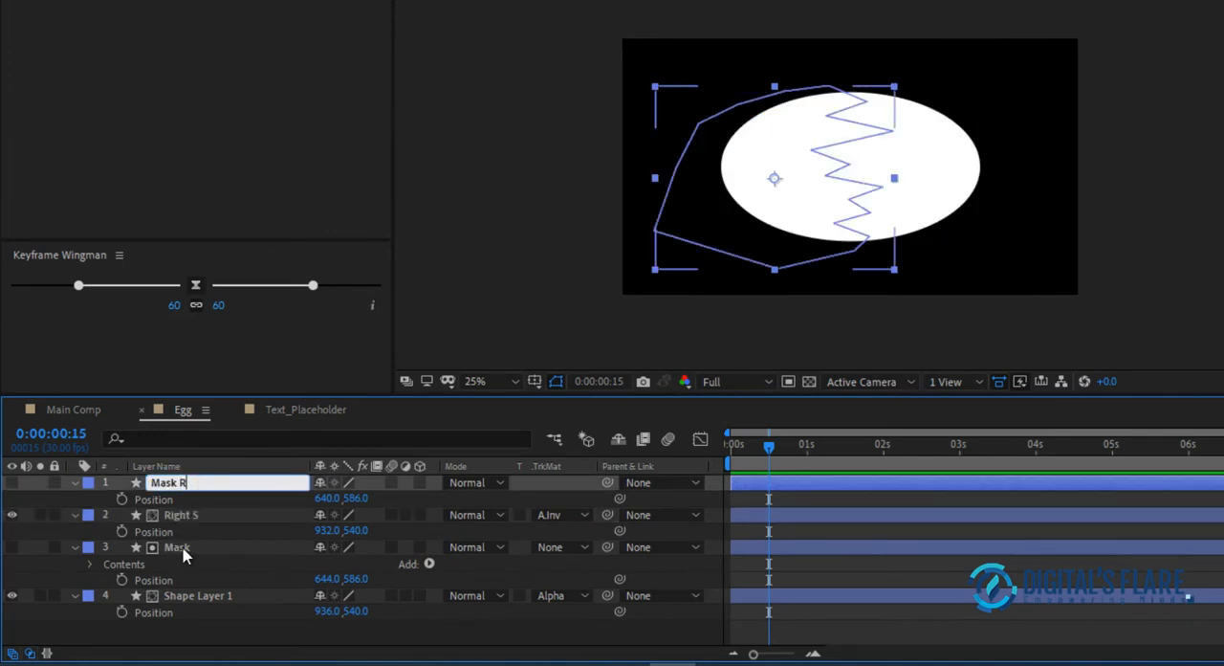
# Rename the Mask layer as "Mask L" and Shape Layer 1 as "Lefty S"
pyautogui.click(179, 549)
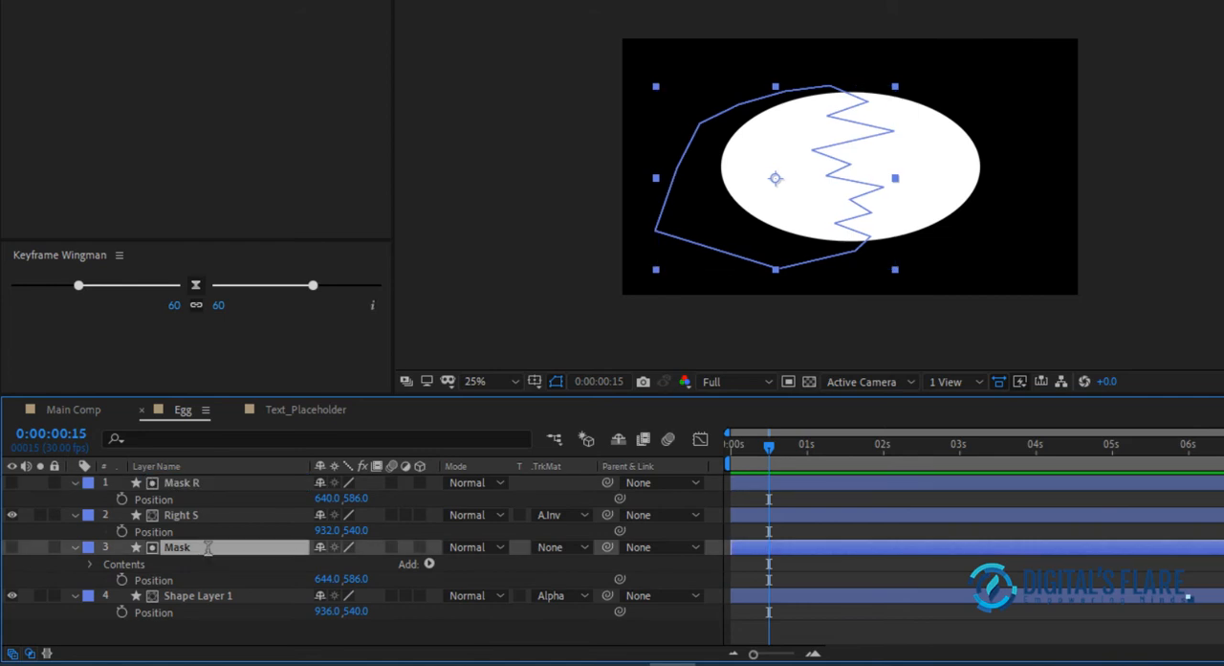
pyautogui.press('Return')
pyautogui.click(208, 547)
pyautogui.write('L')
pyautogui.click(182, 595)
pyautogui.press('Return')
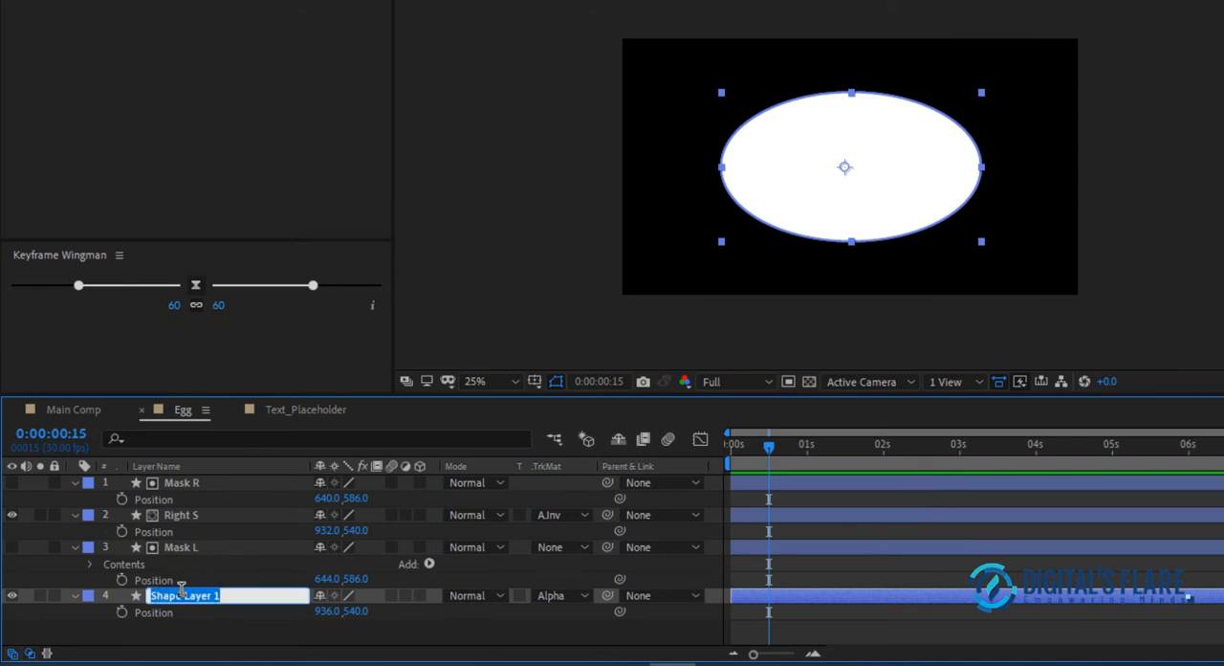
pyautogui.write('Lefty W')
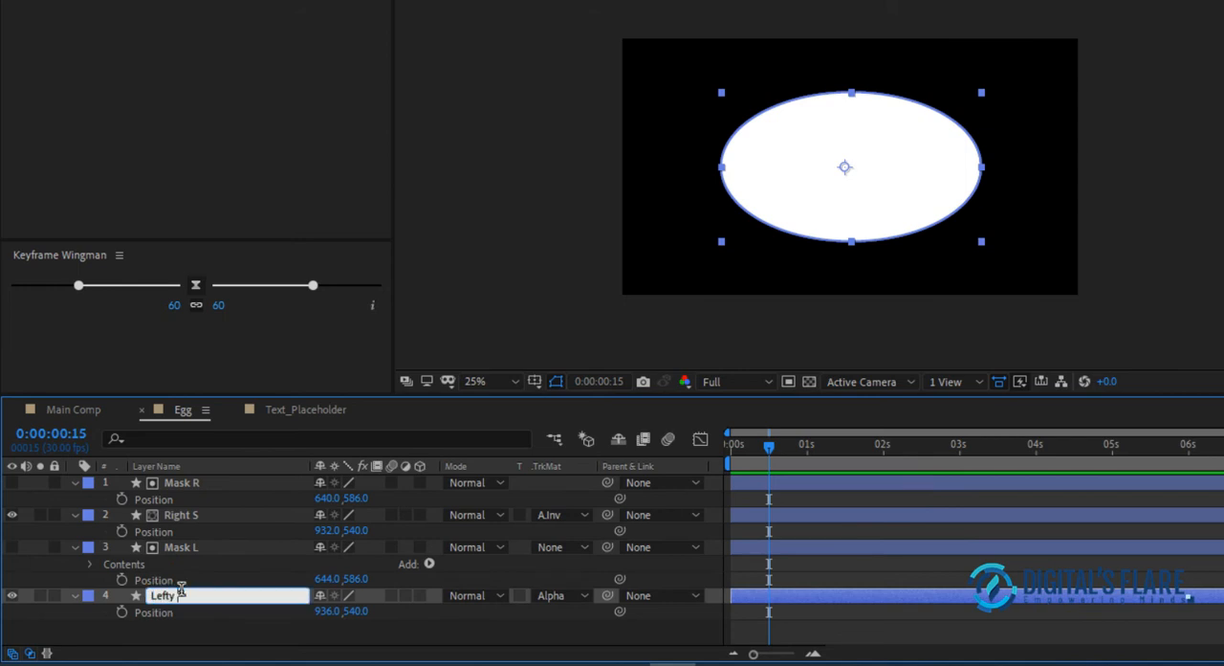
pyautogui.press('BackSpace')
pyautogui.write('S')
pyautogui.press('Return')
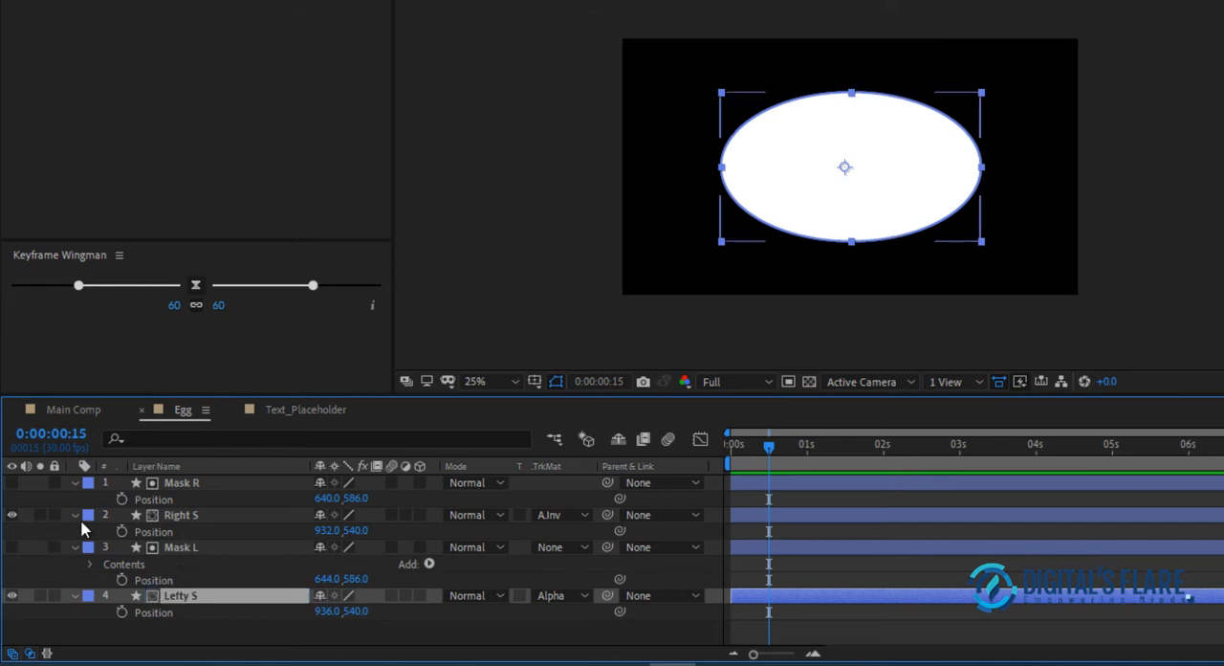
# Set the label colour of Mask R and Right S to Aqua
pyautogui.click(86, 517)
pyautogui.click(279, 528)
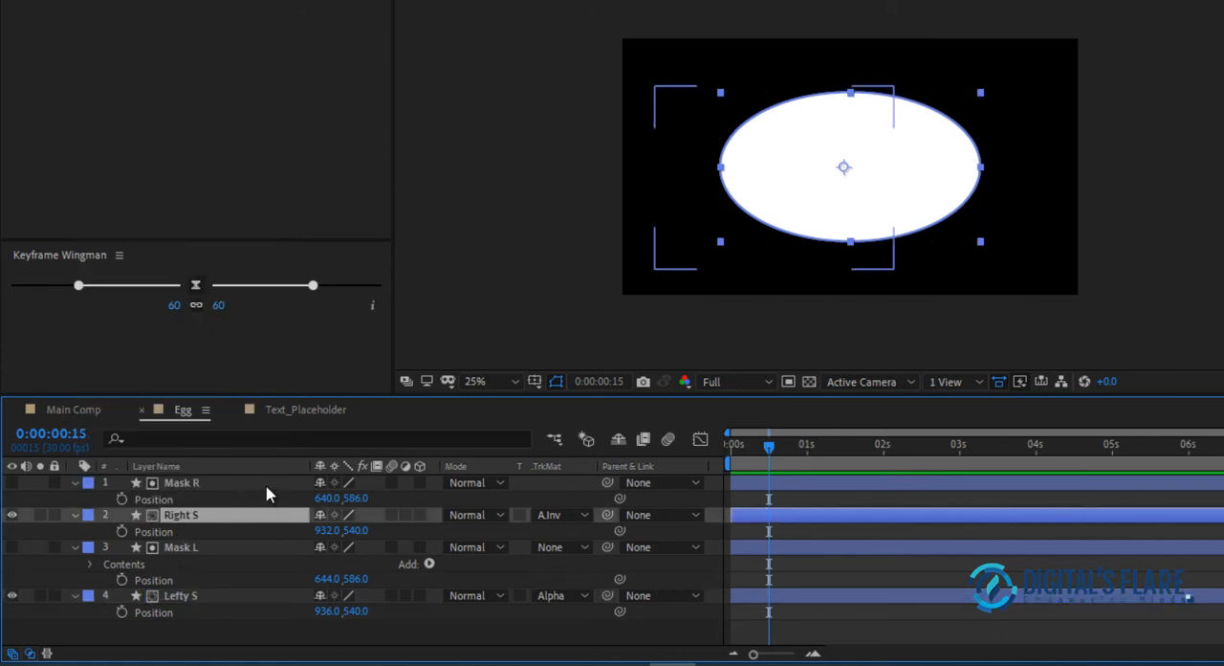
pyautogui.keyDown('shift'); pyautogui.click(266, 486); pyautogui.keyUp('shift')
pyautogui.click(86, 485)
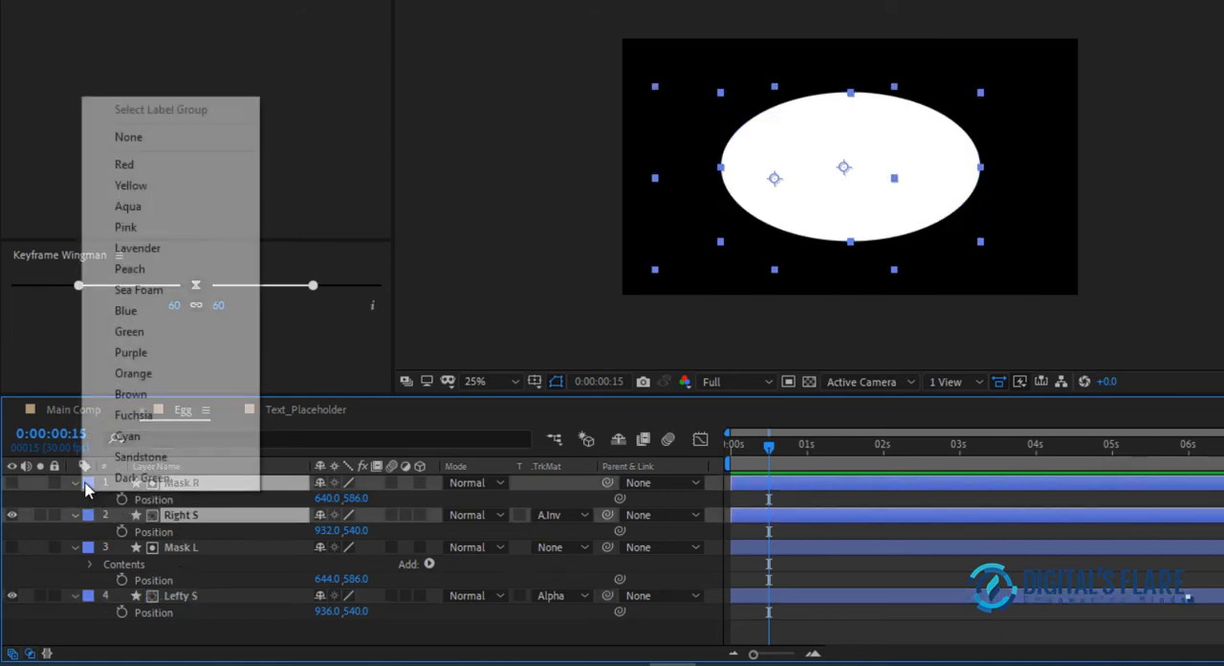
pyautogui.click(170, 207)
# Add starting Position keyframes to Mask R and Mask L at 0:00:00:15
pyautogui.click(771, 451)
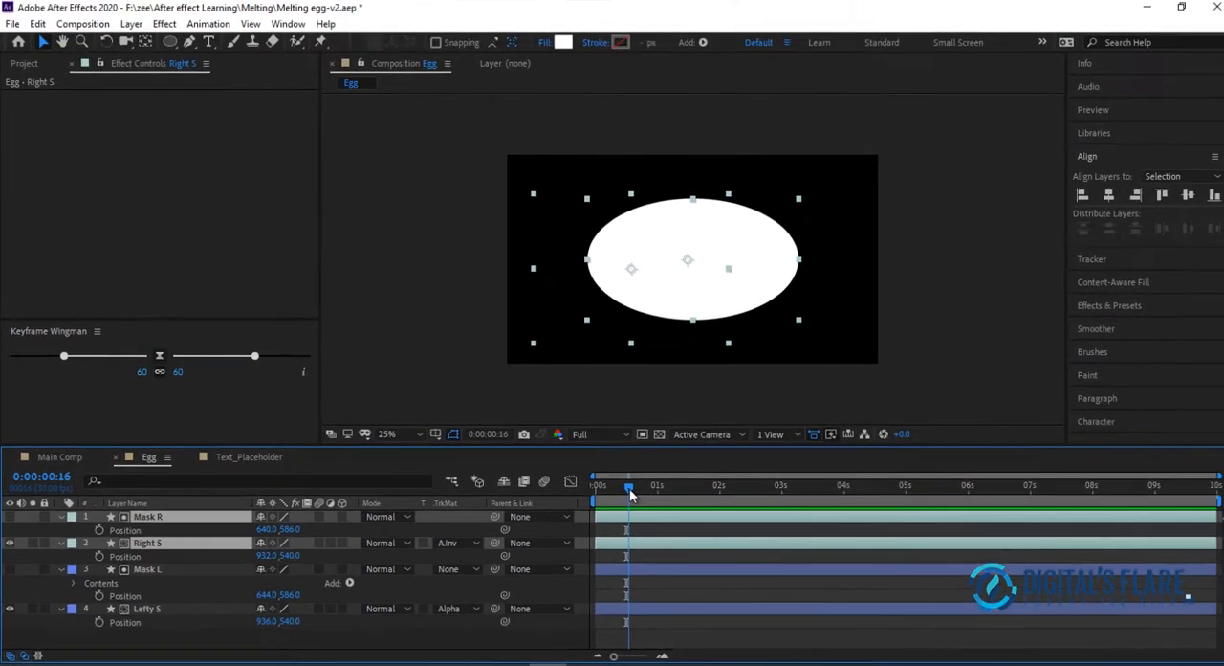
pyautogui.moveTo(629, 489); pyautogui.dragTo(627, 490)
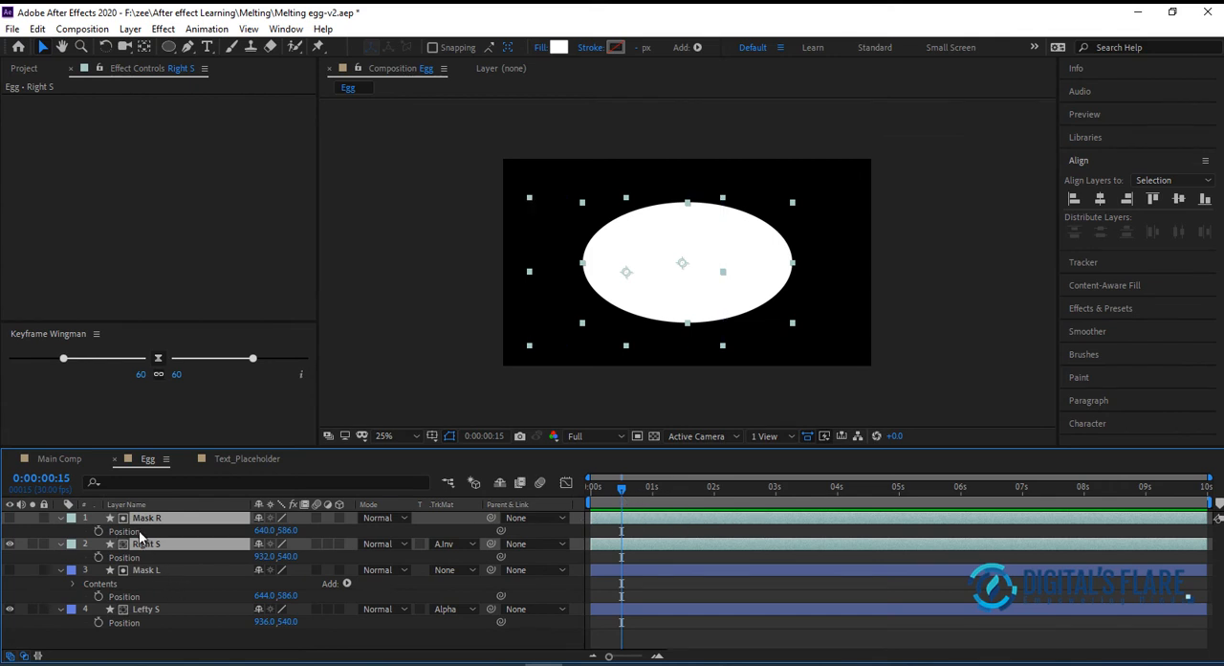
pyautogui.click(372, 368)
pyautogui.click(143, 518)
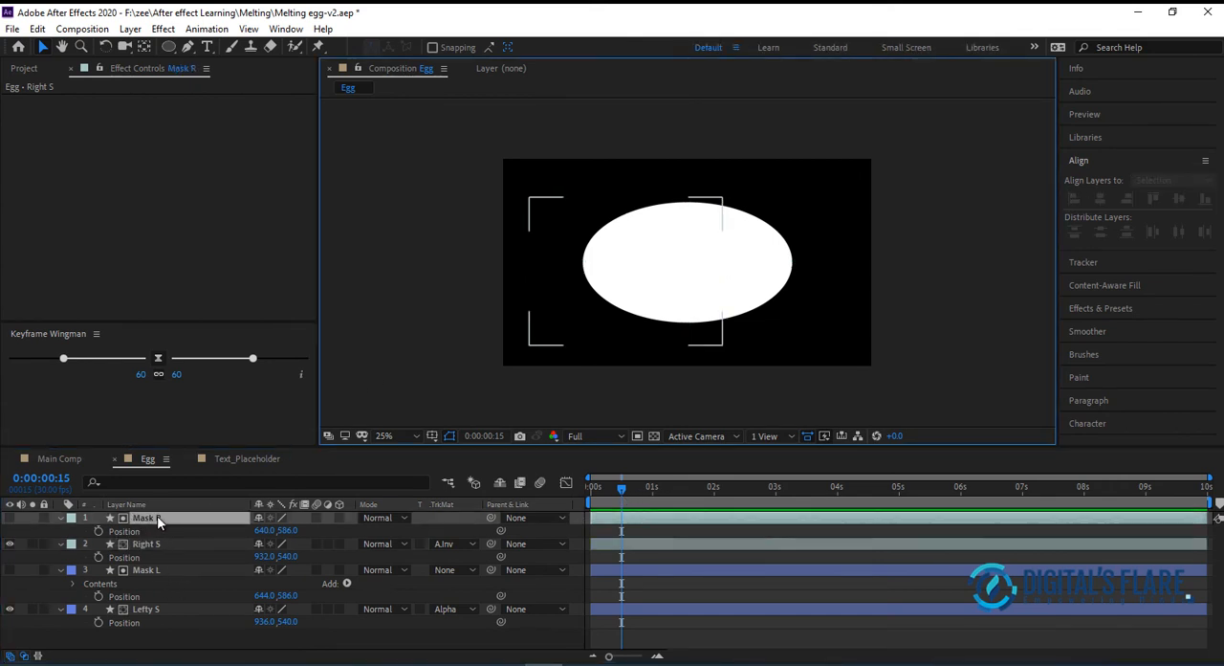
pyautogui.click(97, 532)
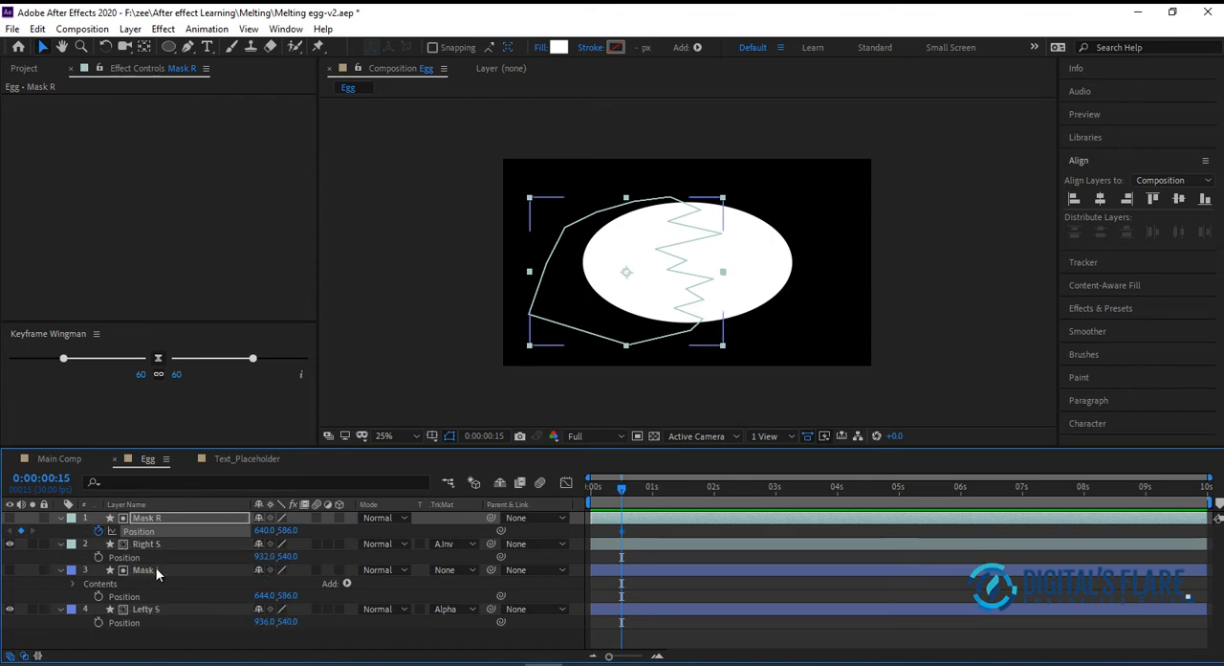
pyautogui.click(100, 596)
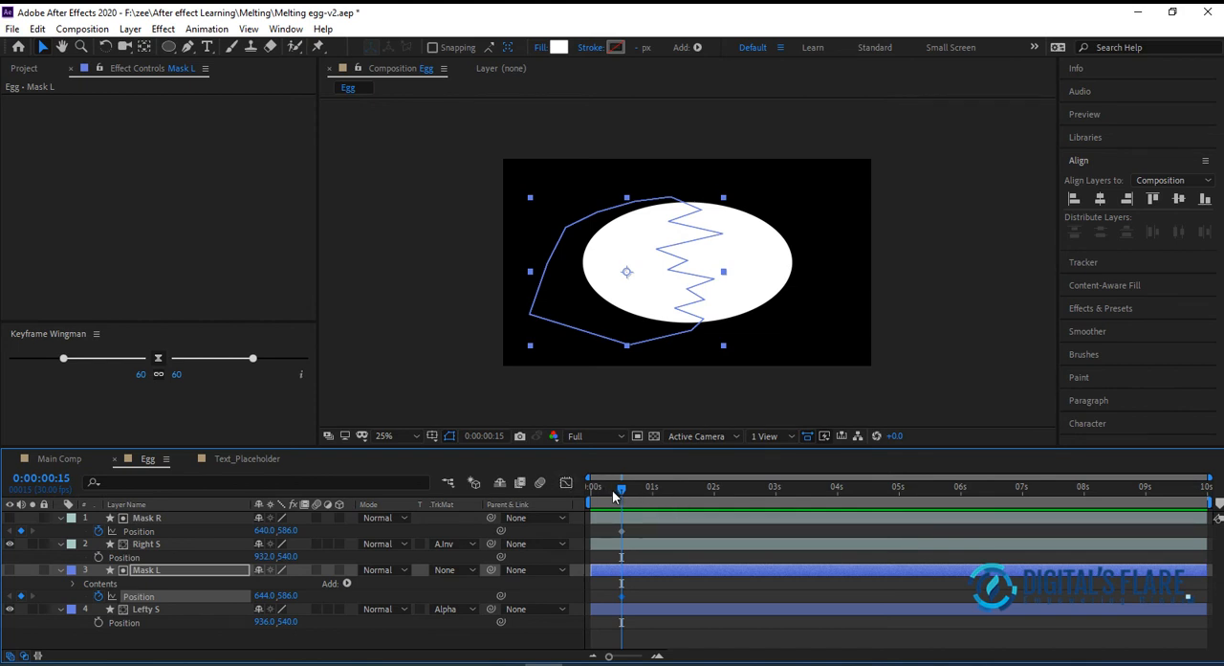
# At 0:00:00:19, nudge Mask R right to Position 652, 586 to open the zigzag crack
pyautogui.moveTo(623, 495); pyautogui.dragTo(630, 497)
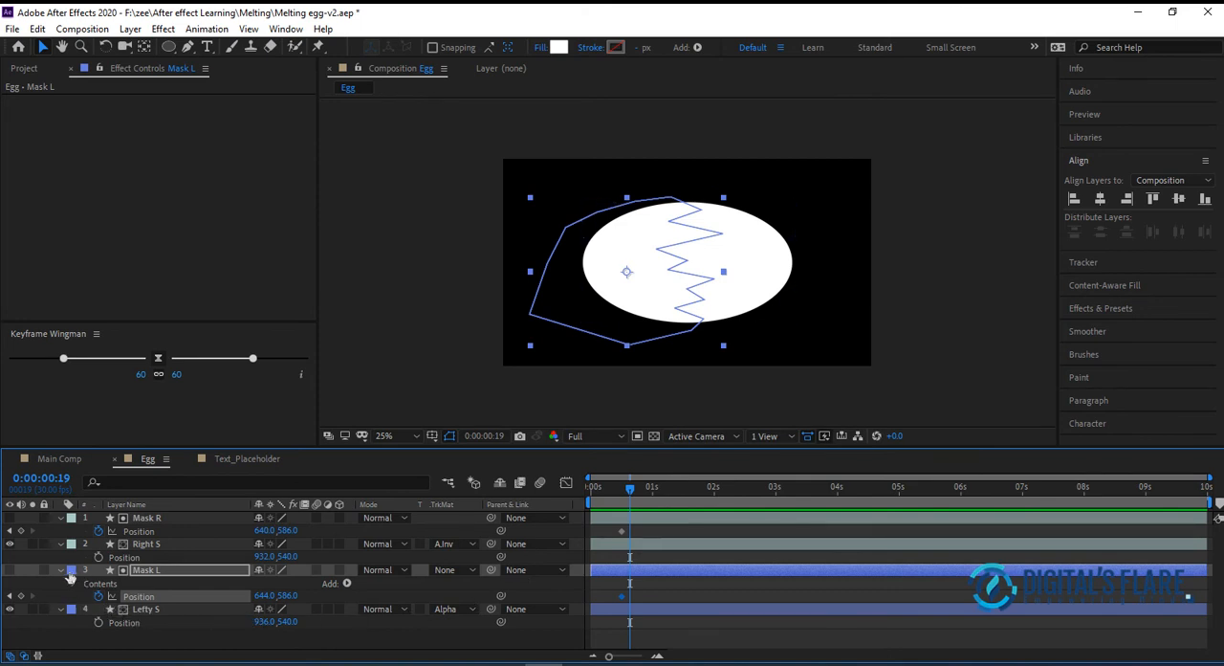
pyautogui.click(440, 388)
pyautogui.click(168, 519)
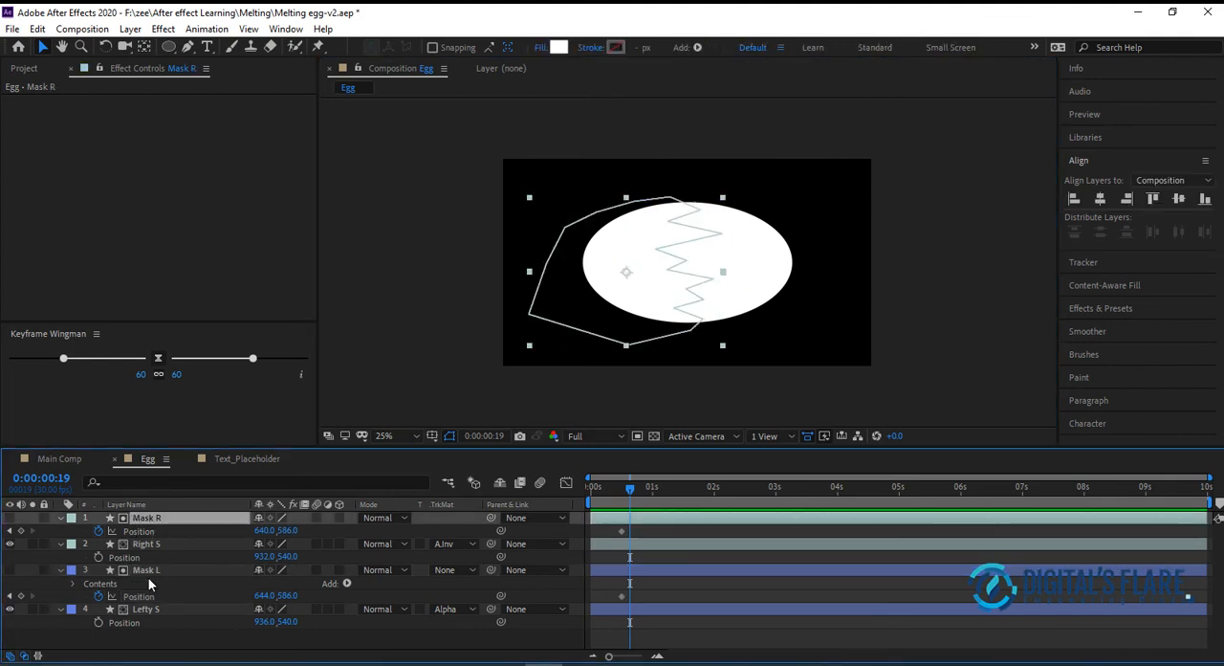
pyautogui.click(278, 645)
pyautogui.click(178, 566)
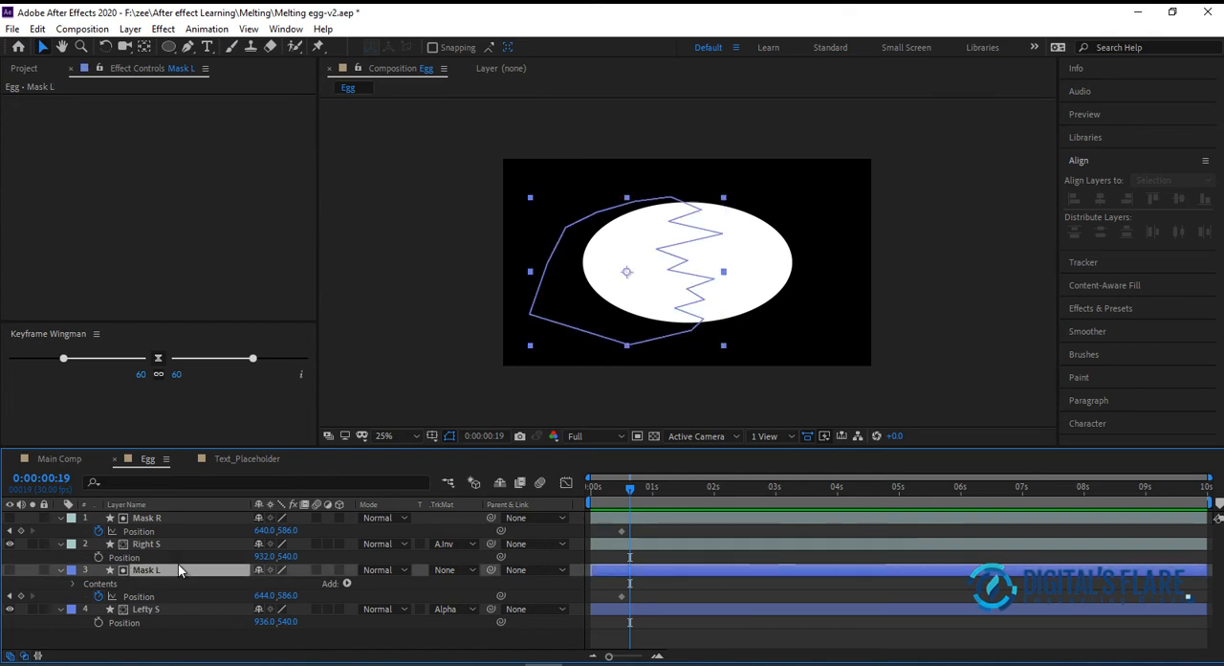
pyautogui.click(174, 545)
pyautogui.click(174, 519)
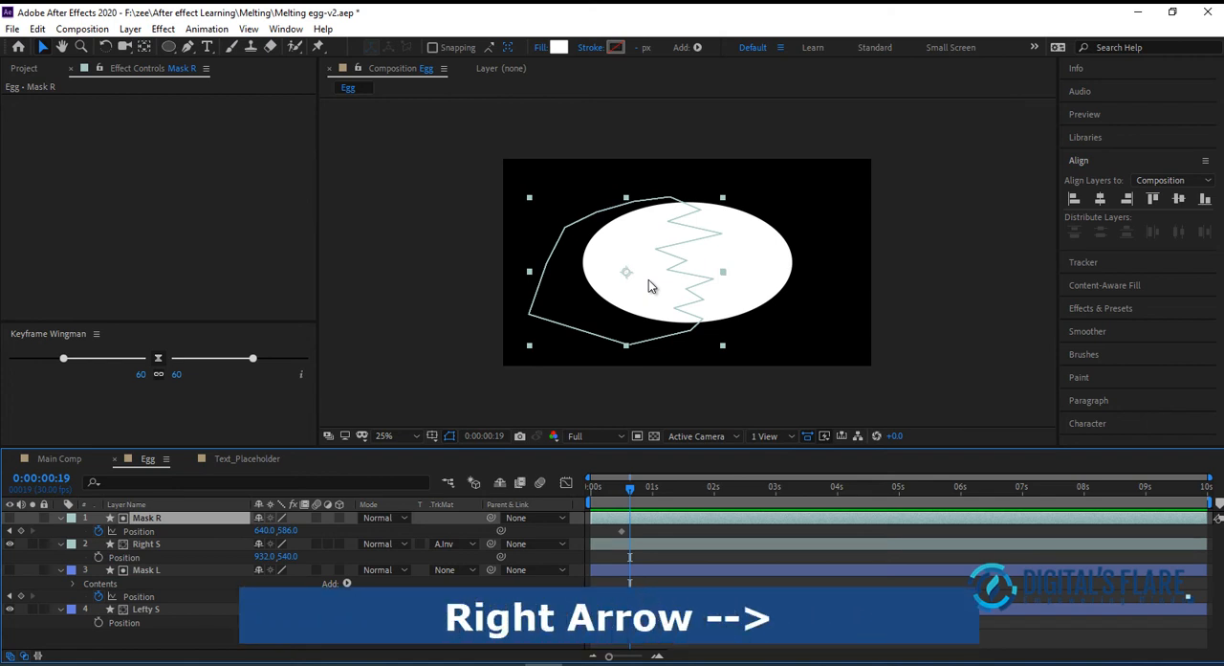
pyautogui.press('Right')
pyautogui.press('Right')
pyautogui.press('Right')
pyautogui.press('Right')
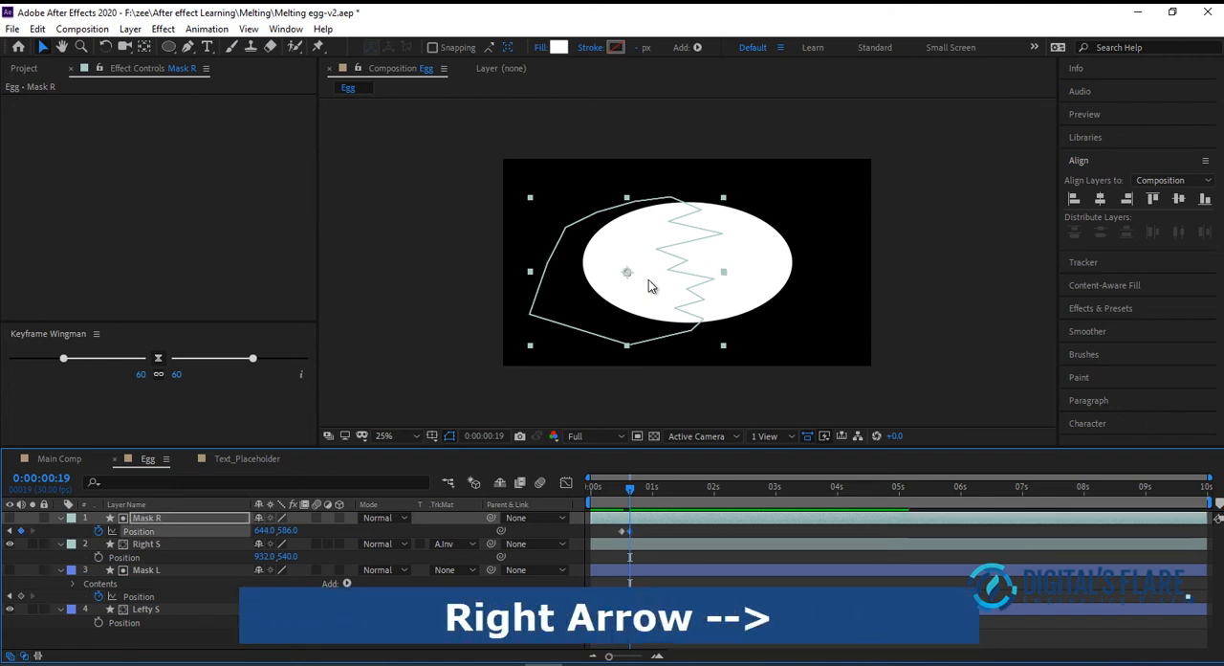
pyautogui.press('Right')
pyautogui.press('Right')
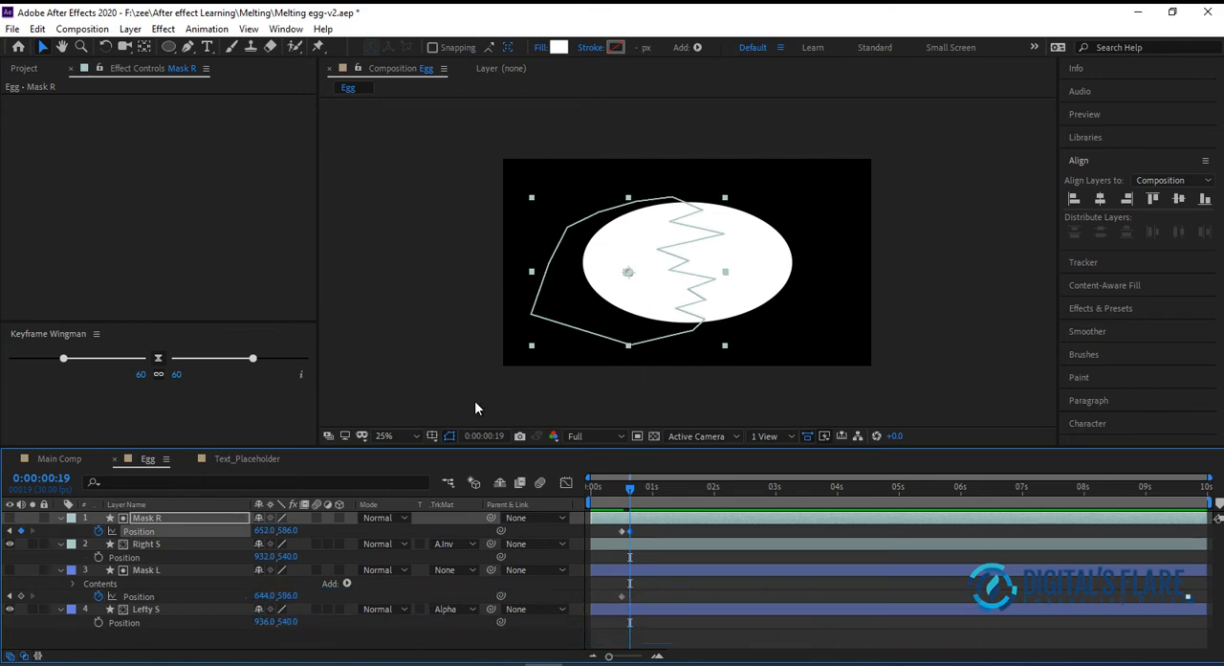
pyautogui.click(440, 381)
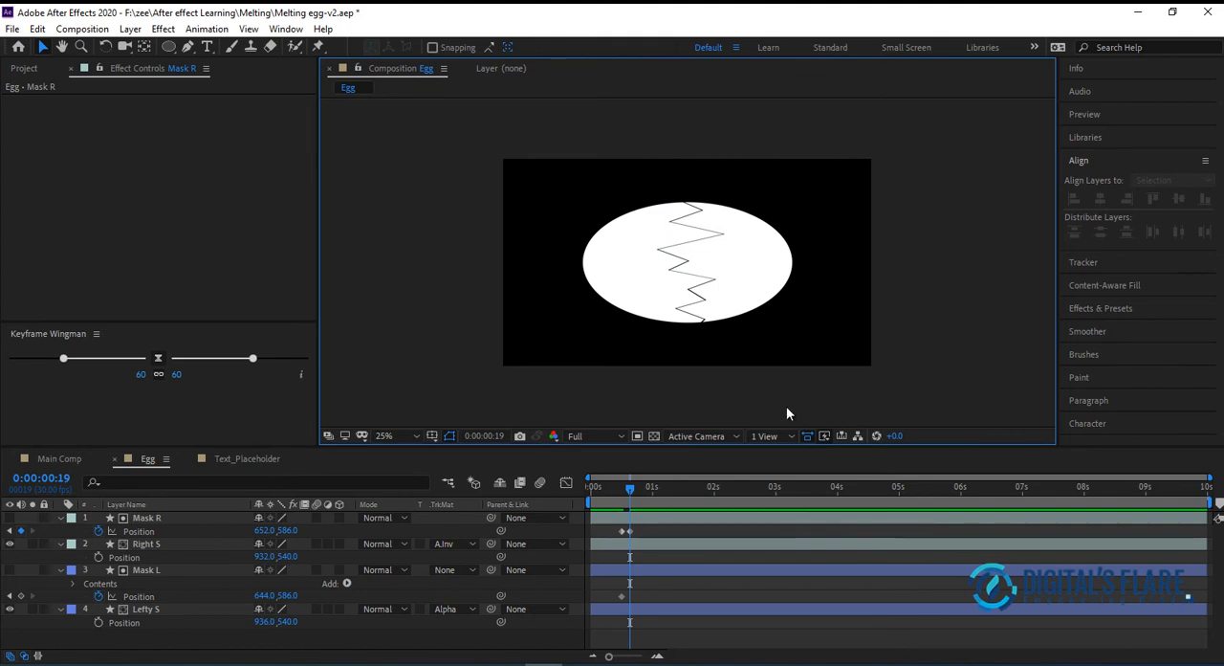
# Narrow the crack by nudging Mask R back left to Position 644, 586 at 0:00:00:19
pyautogui.click(624, 606)
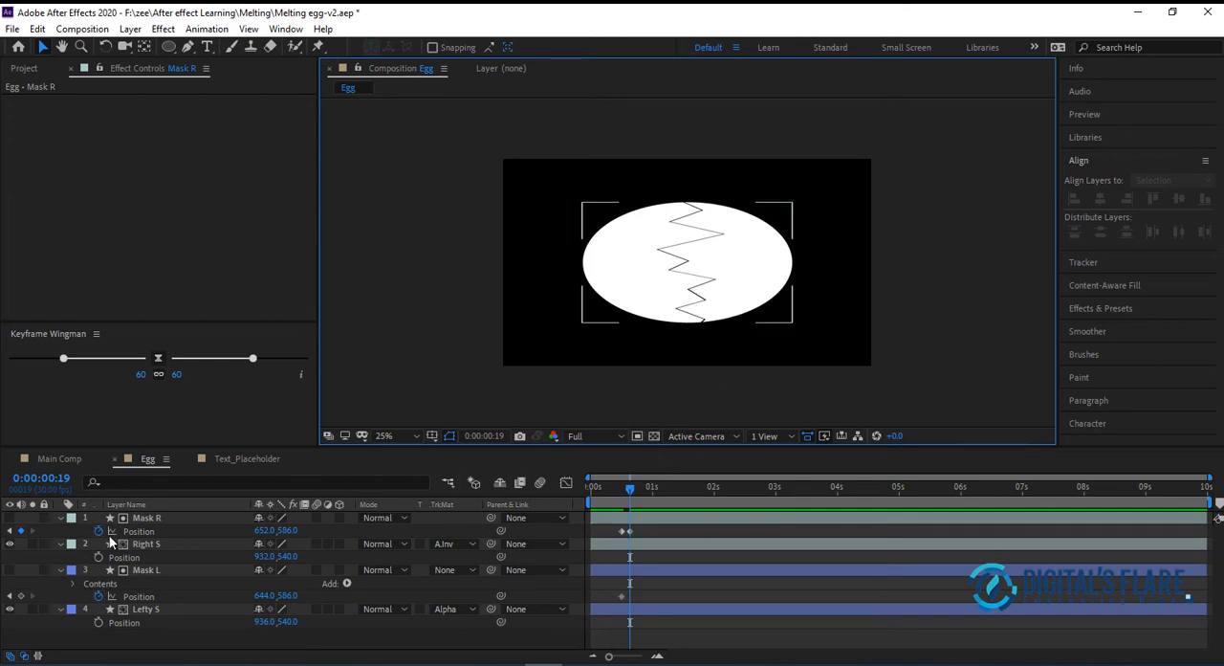
pyautogui.click(155, 516)
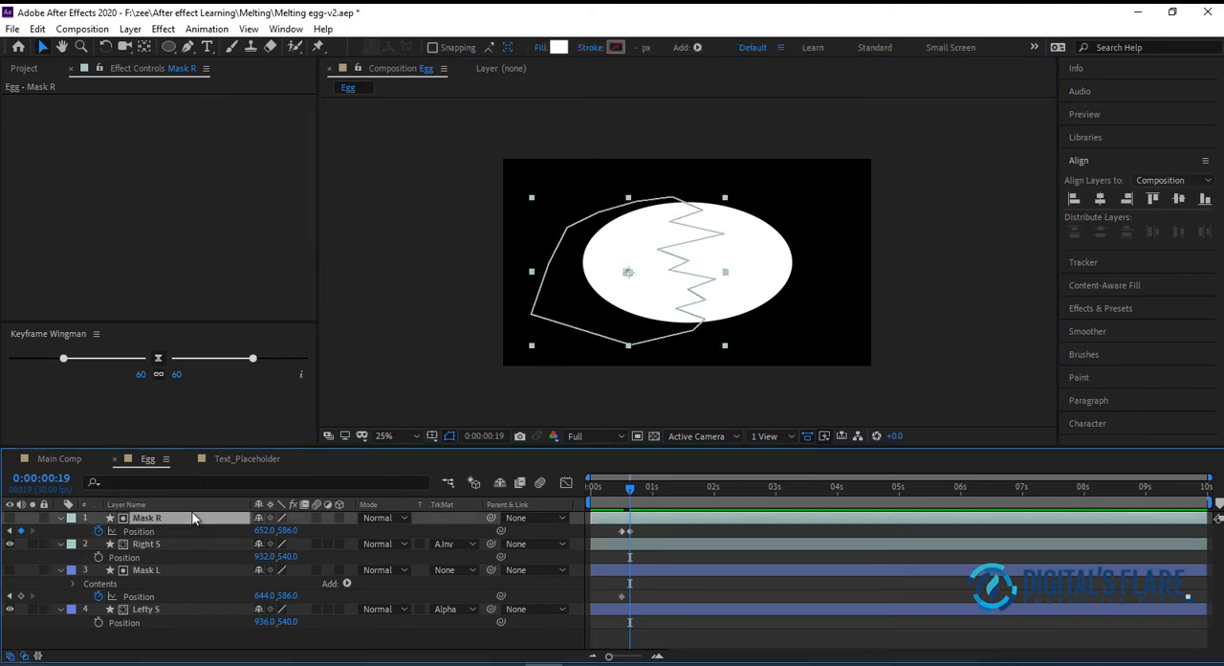
pyautogui.press('Left')
pyautogui.press('Left')
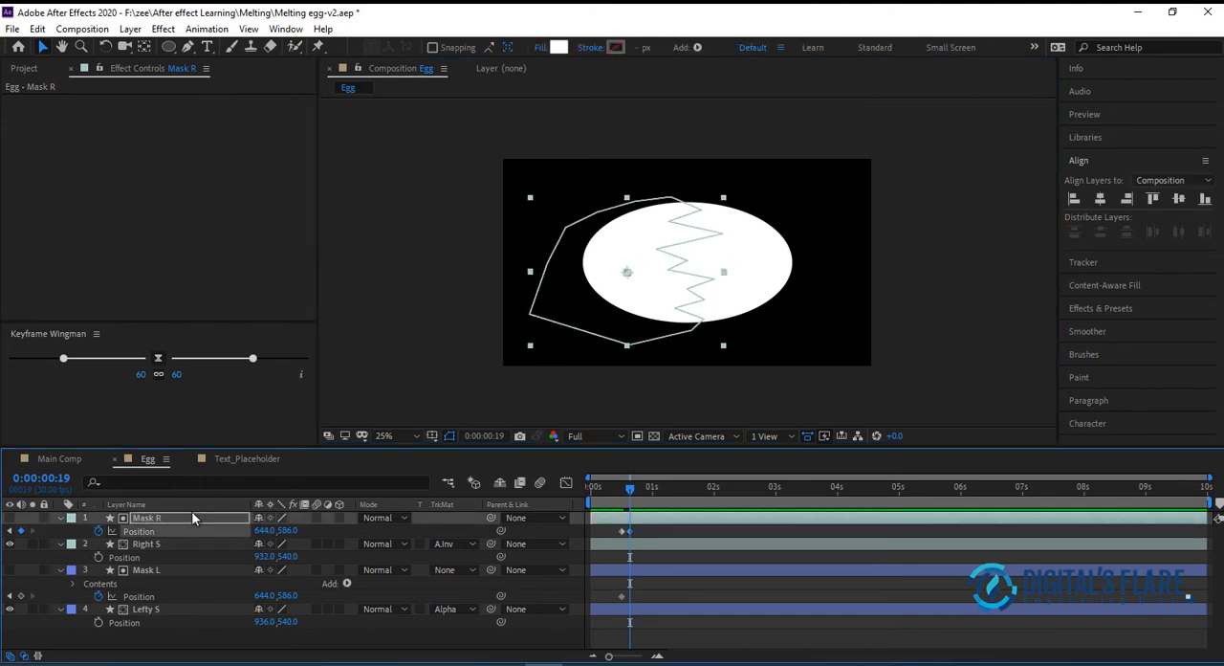
pyautogui.click(415, 296)
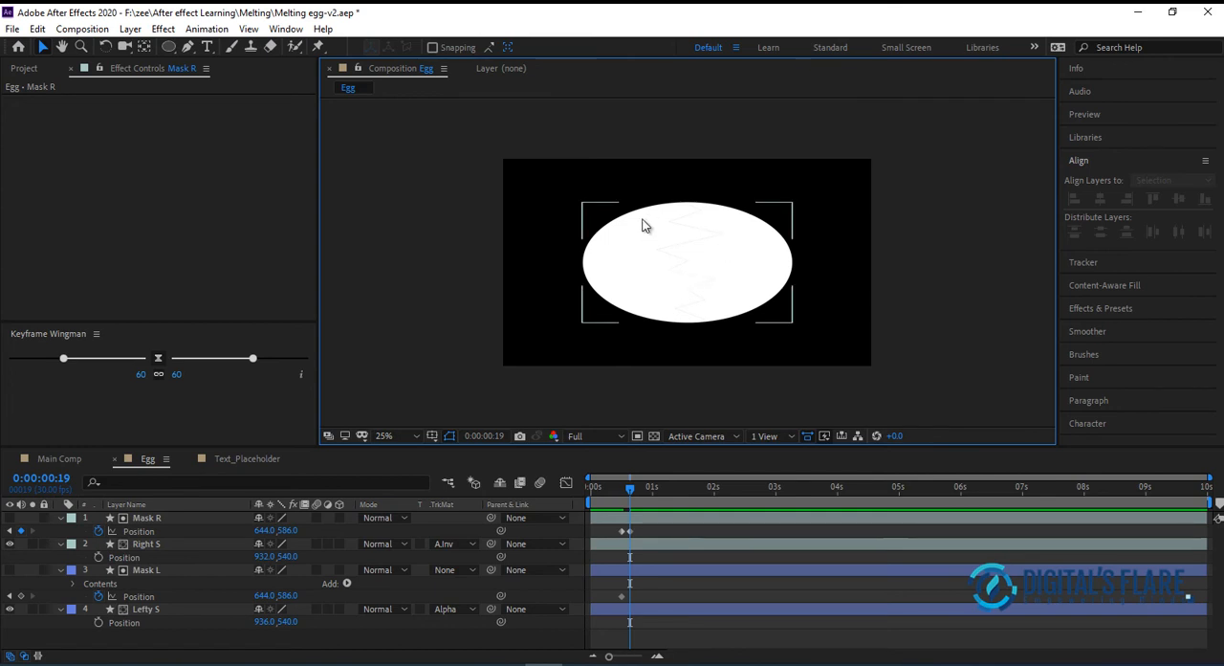
# At 0:00:00:19, nudge Mask L left to Position 640, 586 so the zigzag crack shows as a thin line
pyautogui.click(159, 570)
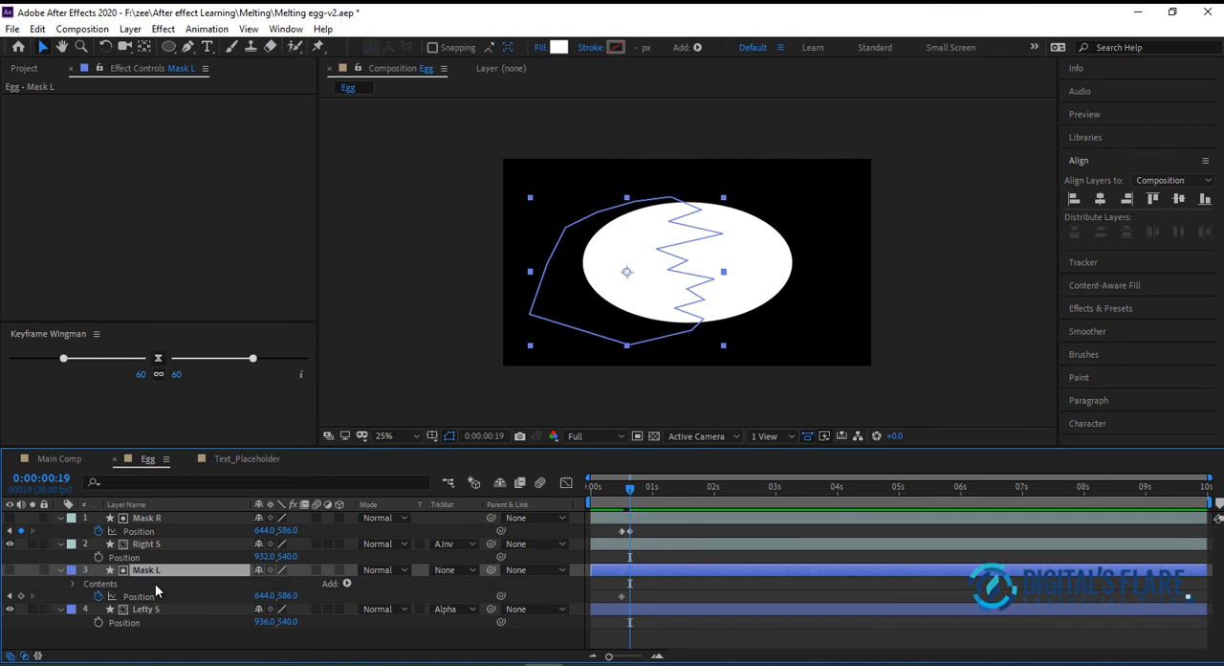
pyautogui.click(156, 591)
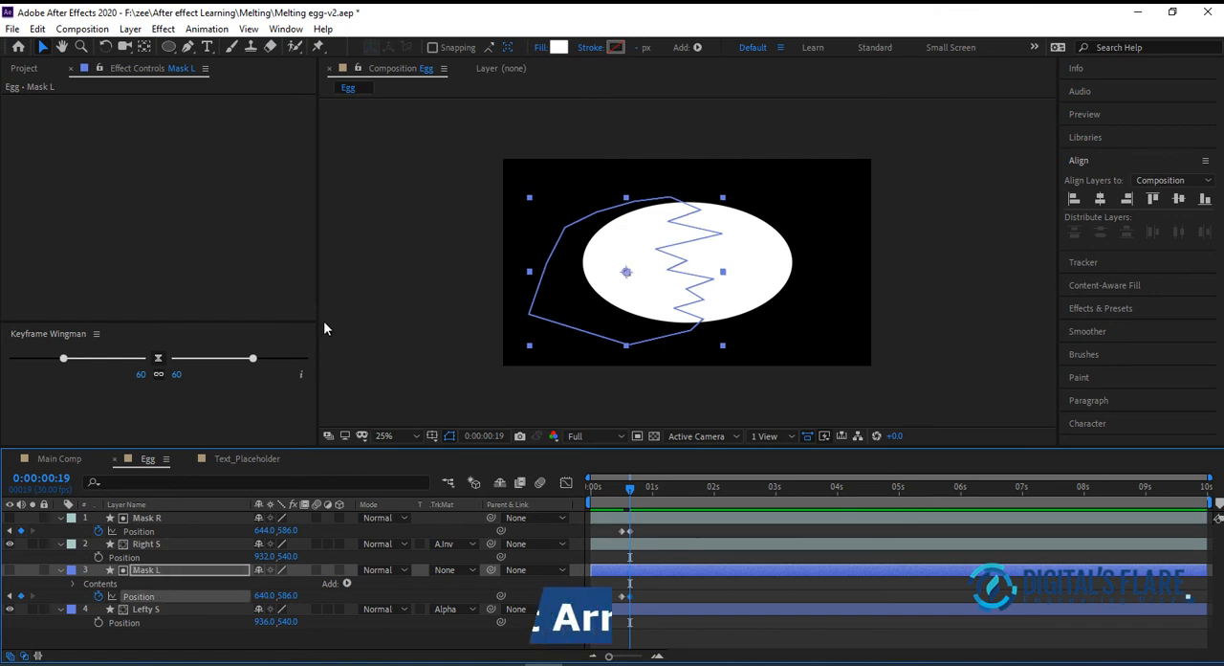
pyautogui.click(466, 327)
pyautogui.click(645, 225)
pyautogui.click(688, 336)
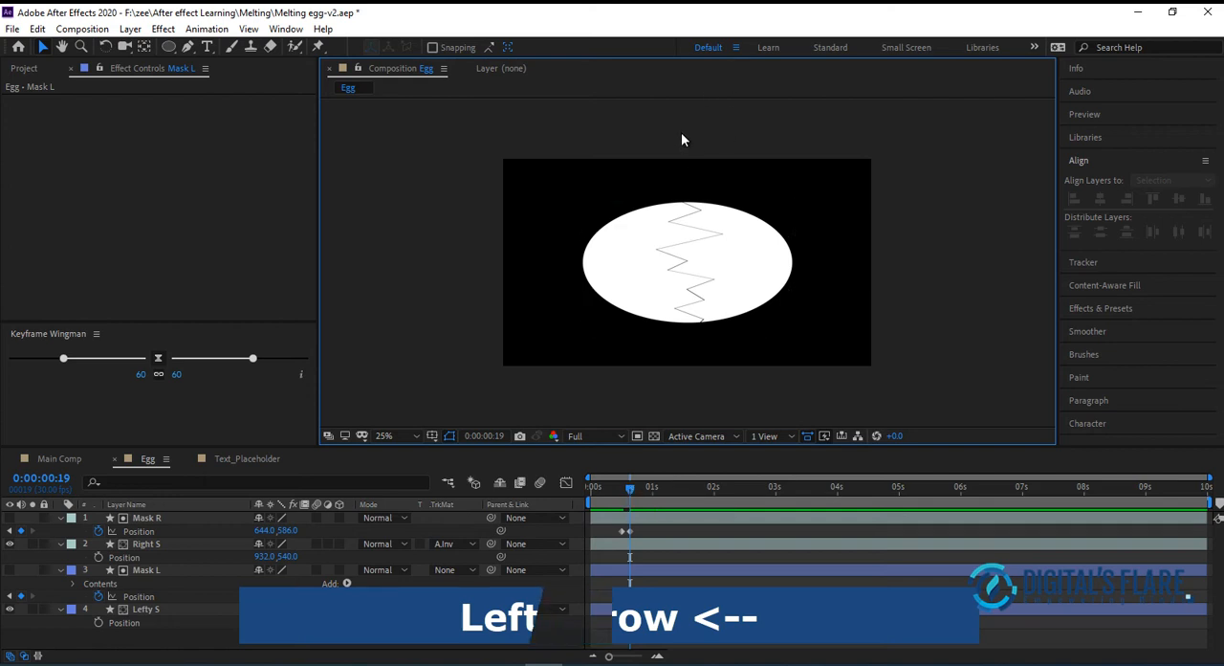
pyautogui.click(683, 219)
pyautogui.click(674, 347)
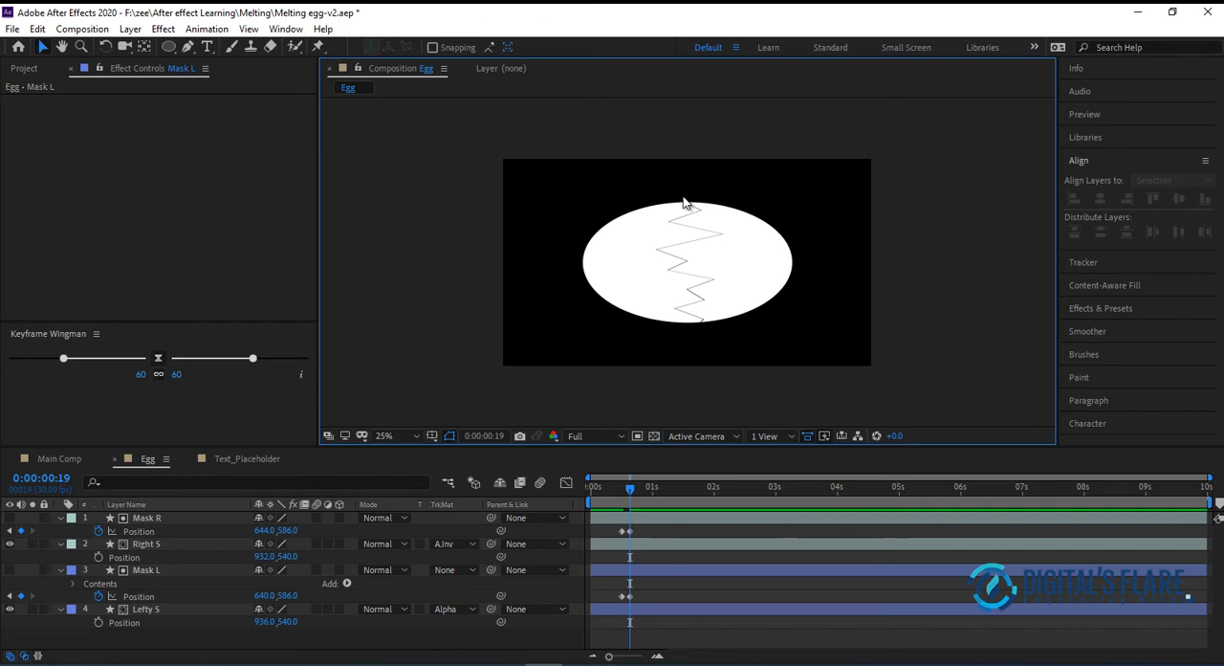
# Add hold Position keyframes to Mask R and Mask L at 0:00:00:29
pyautogui.click(632, 480)
pyautogui.moveTo(635, 487); pyautogui.dragTo(652, 489)
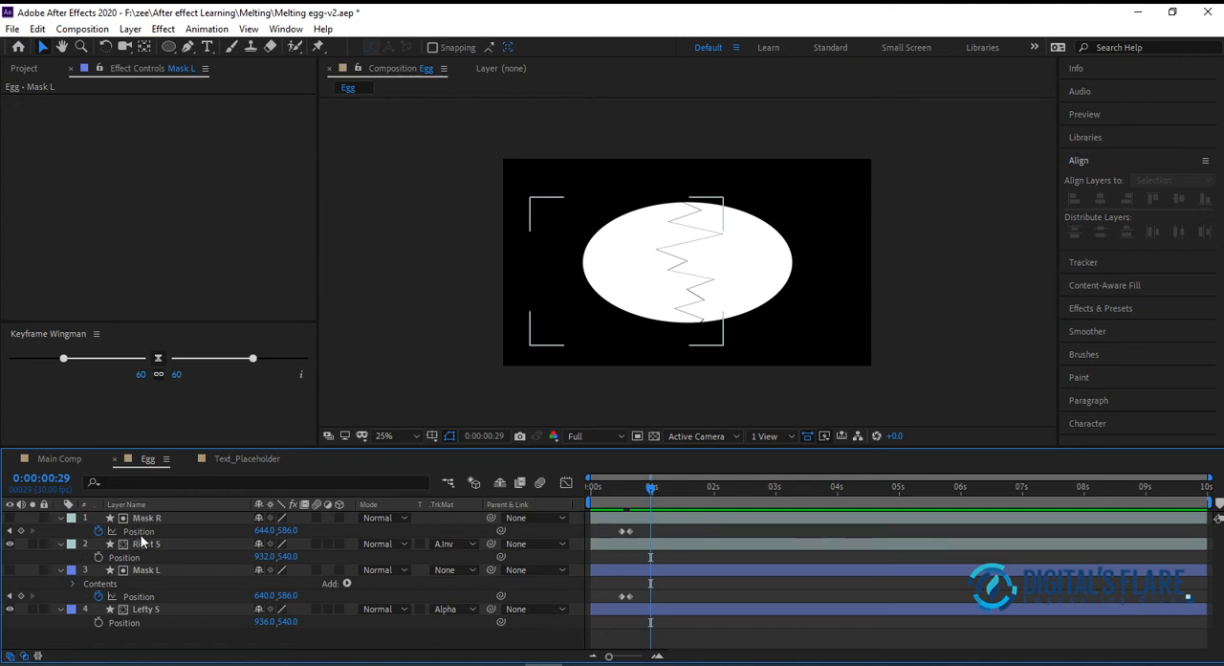
pyautogui.click(21, 531)
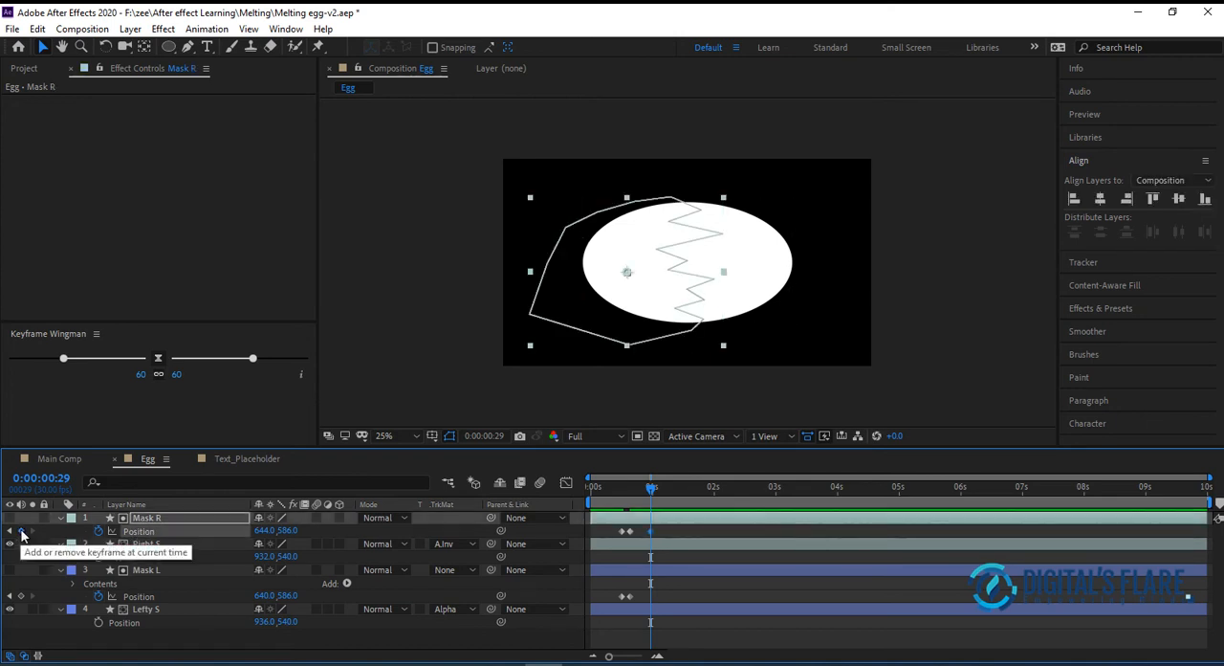
pyautogui.click(21, 597)
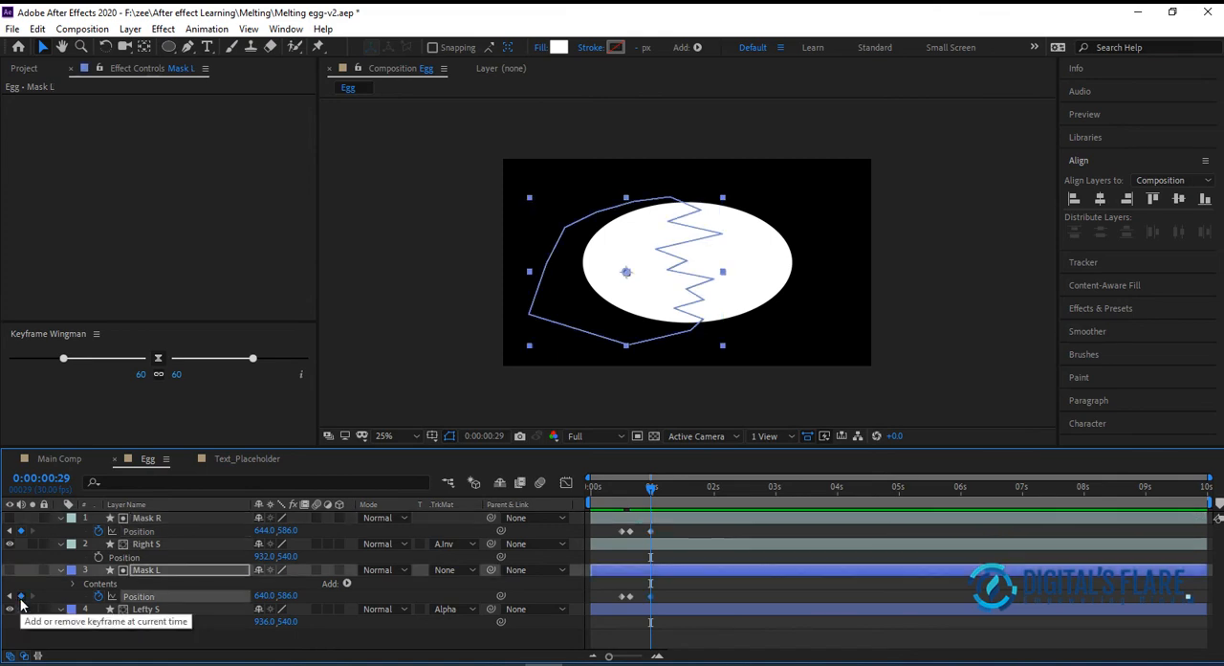
# At 0:00:01:02, widen the crack by nudging Mask R right to Position 652, 586 and Mask L left to 632, 586
pyautogui.moveTo(650, 489); pyautogui.dragTo(659, 494)
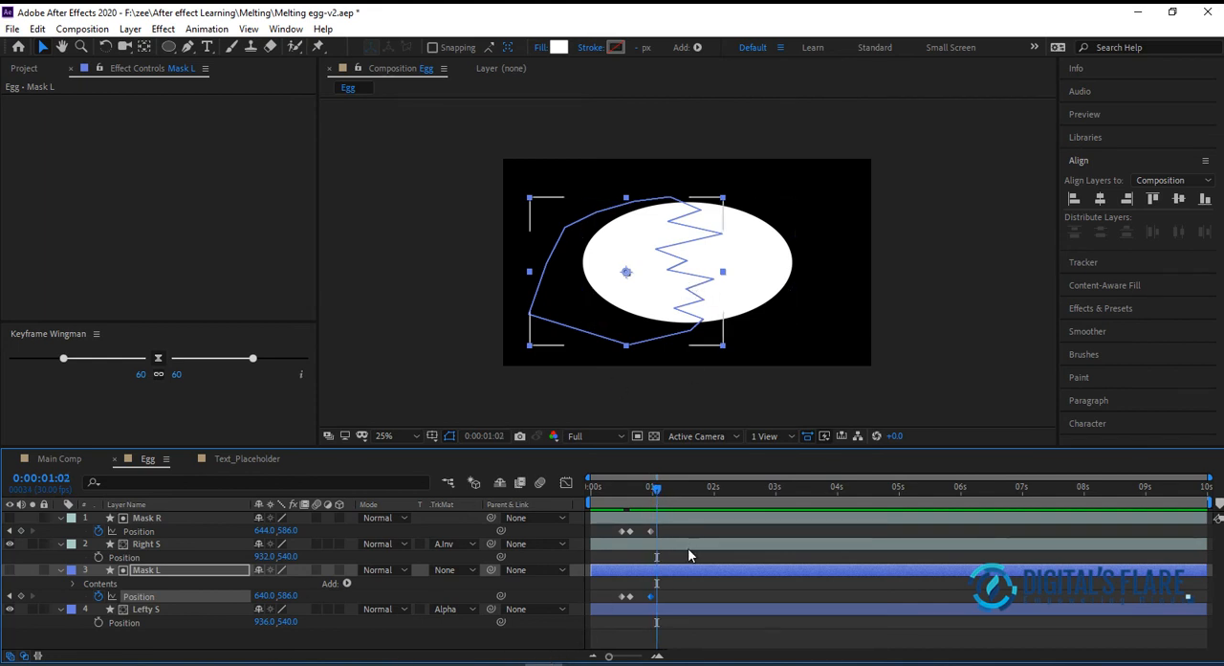
pyautogui.click(136, 520)
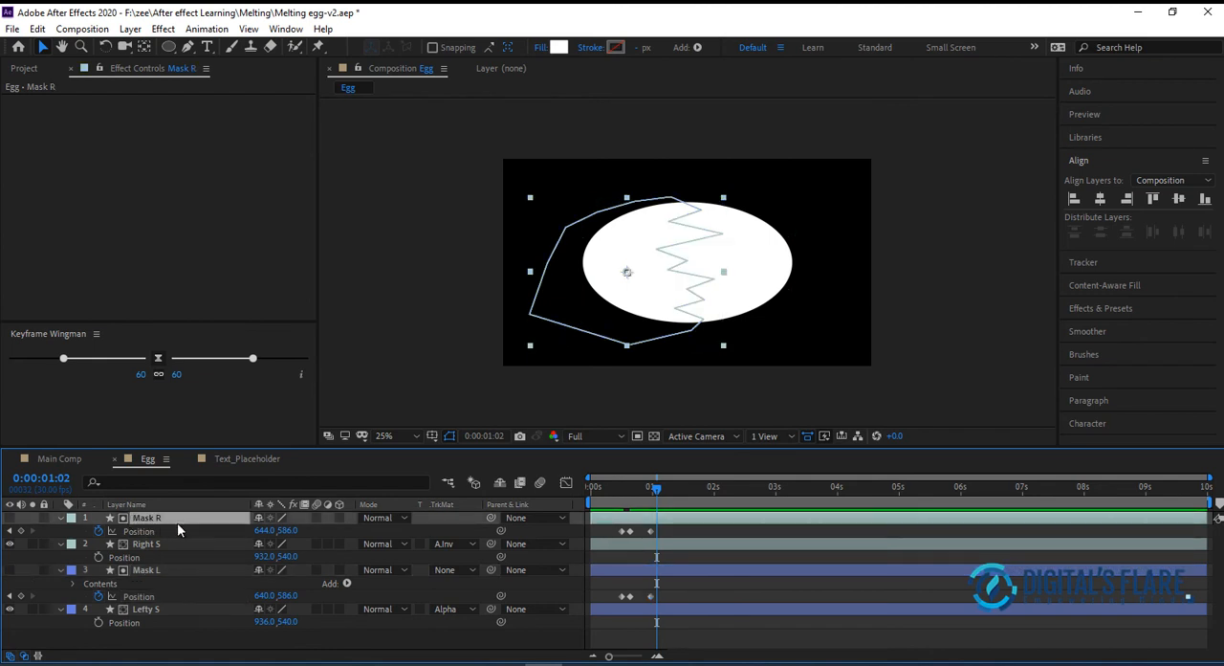
pyautogui.press('Right')
pyautogui.press('Right')
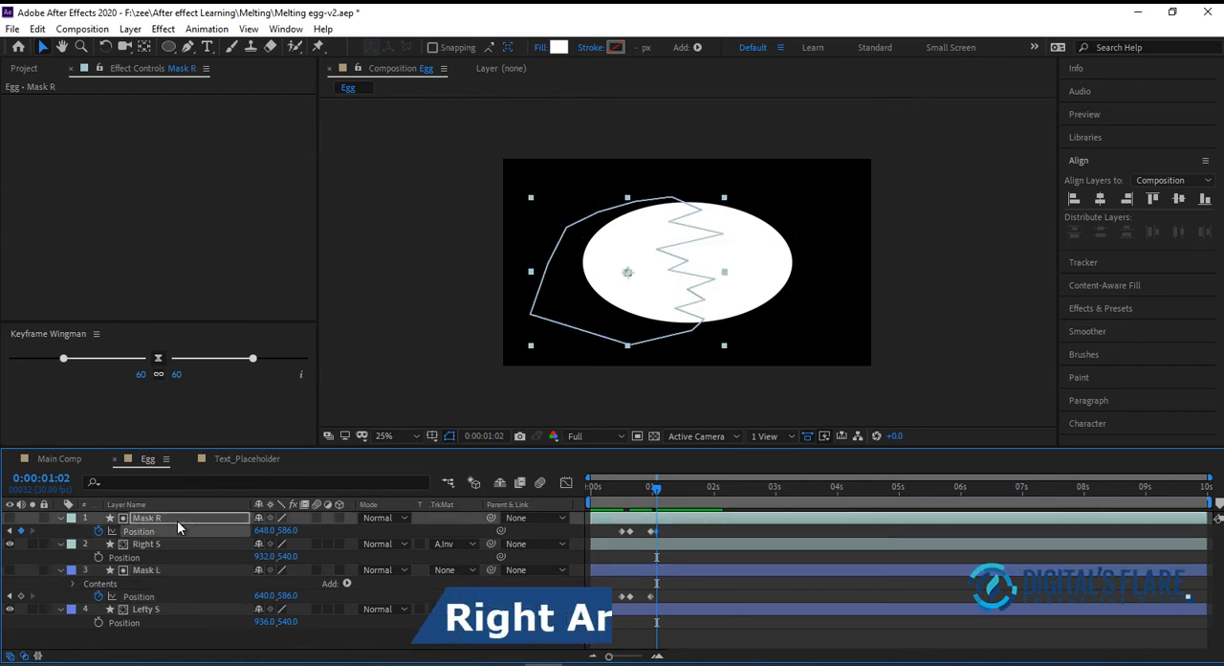
pyautogui.click(163, 570)
pyautogui.press('Left')
pyautogui.press('Left')
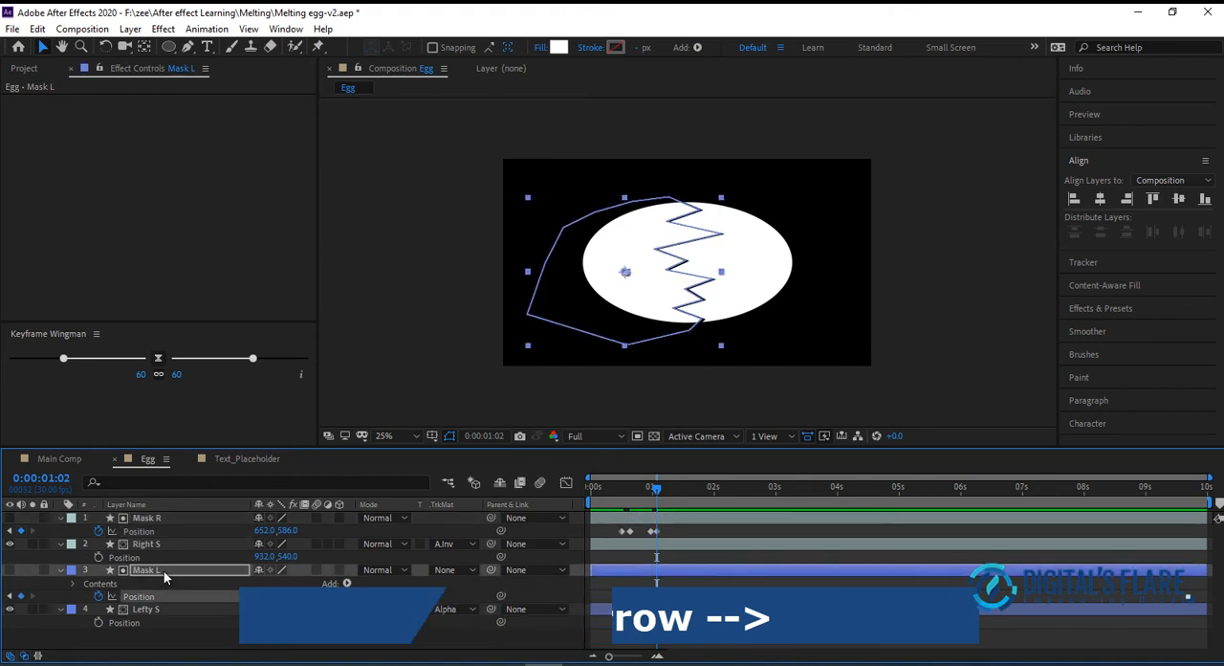
pyautogui.click(926, 214)
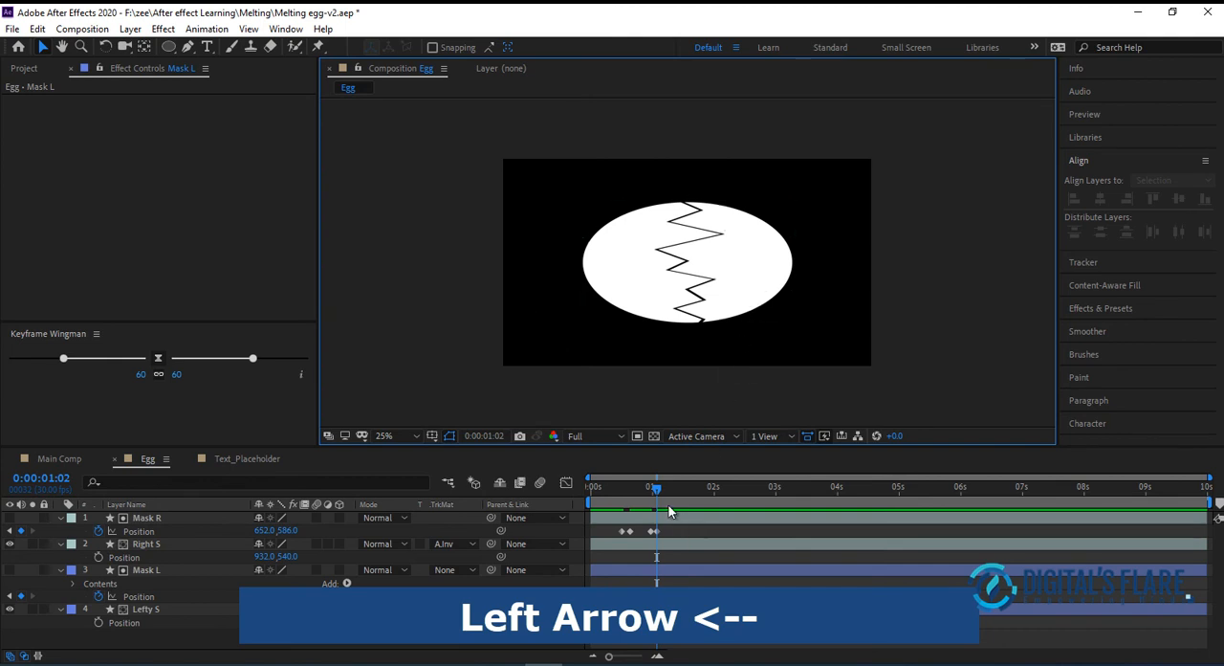
# Add Position keyframes to Mask R, Right S, Mask L and Lefty S at 0:00:01:17
pyautogui.moveTo(660, 490); pyautogui.dragTo(682, 491)
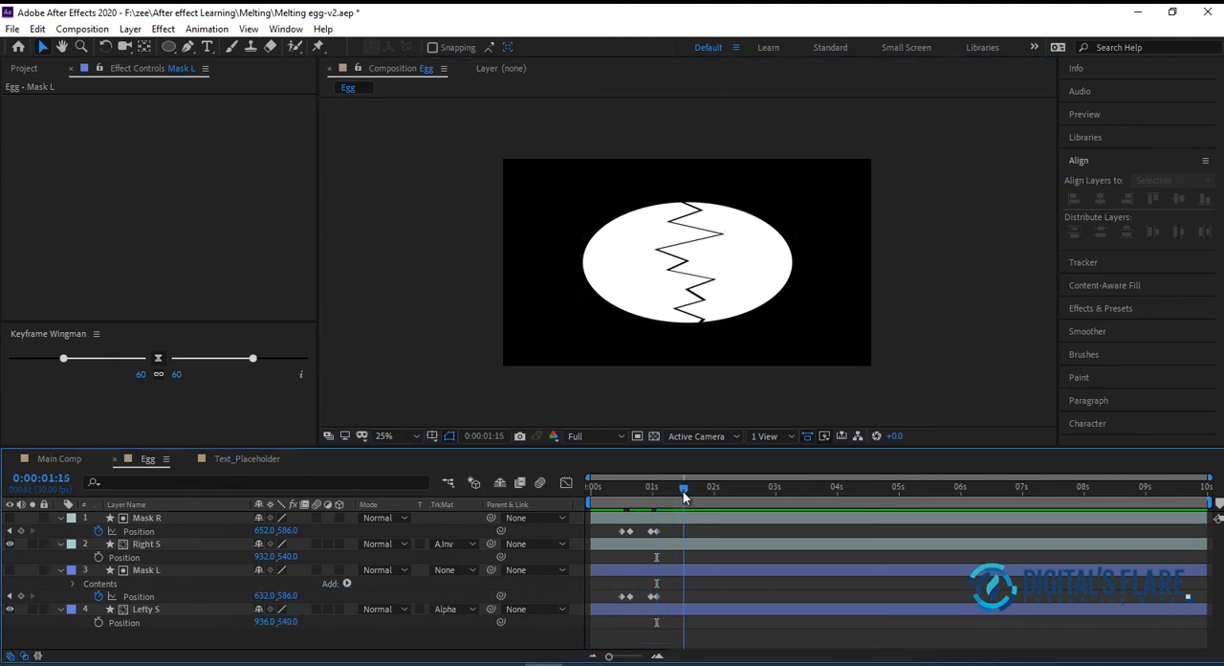
pyautogui.moveTo(680, 490)
pyautogui.mouseDown()
pyautogui.moveTo(817, 489)
pyautogui.moveTo(687, 500)
pyautogui.mouseUp()
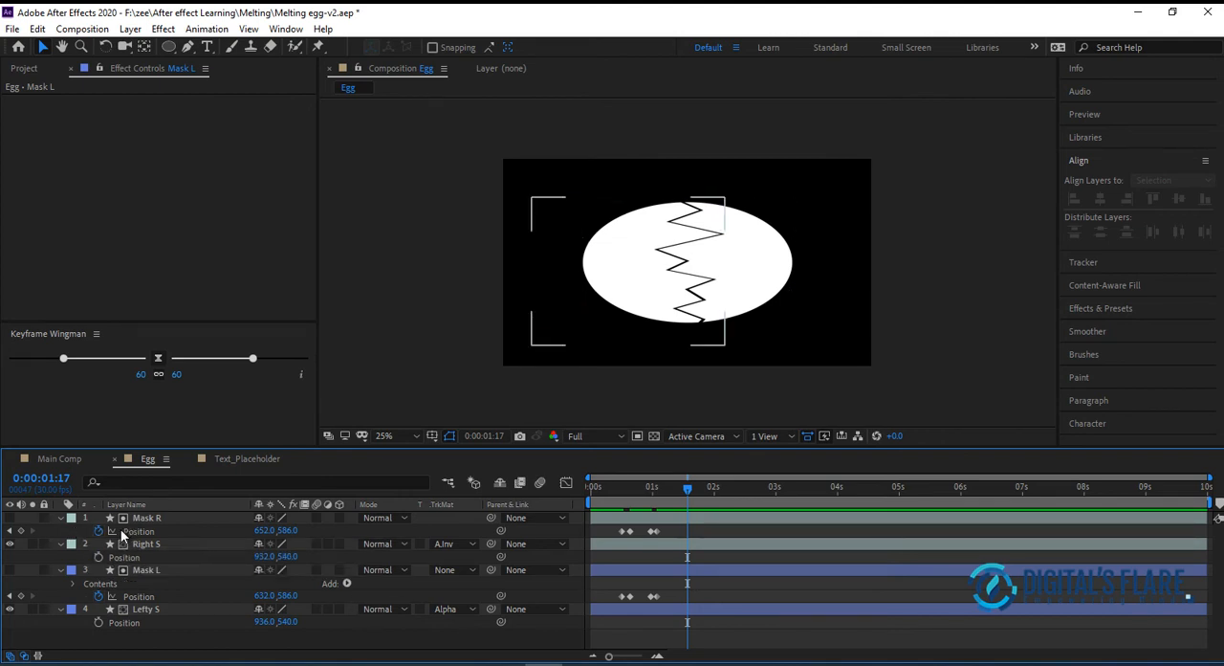
pyautogui.click(21, 530)
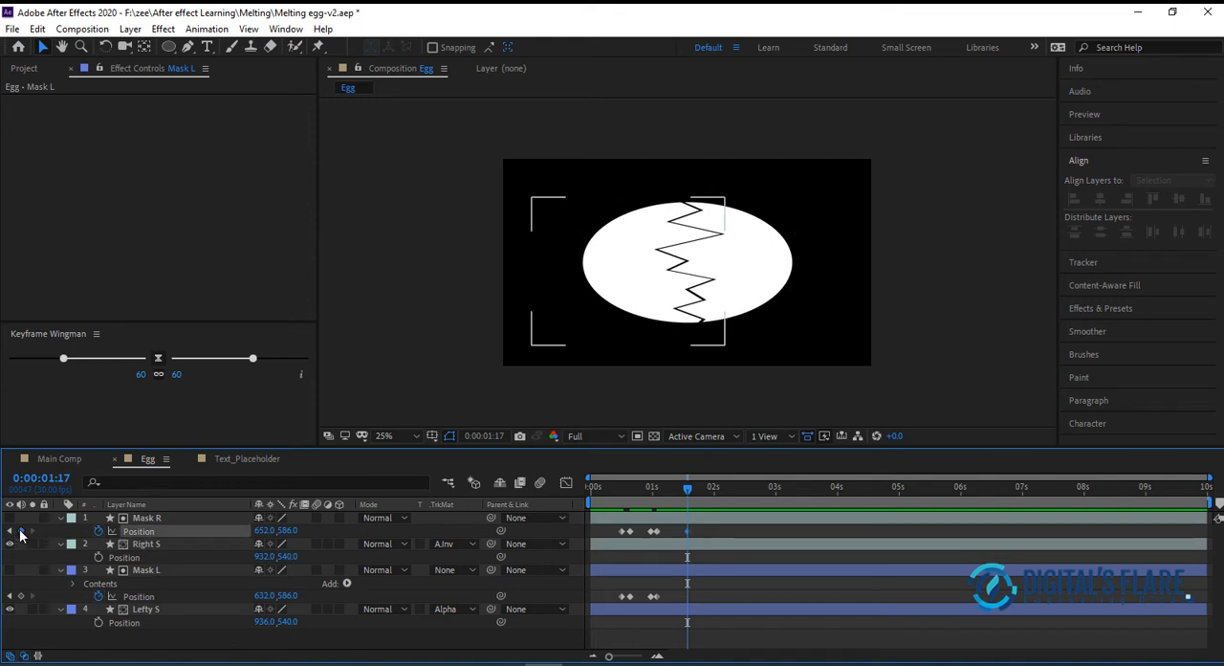
pyautogui.click(21, 596)
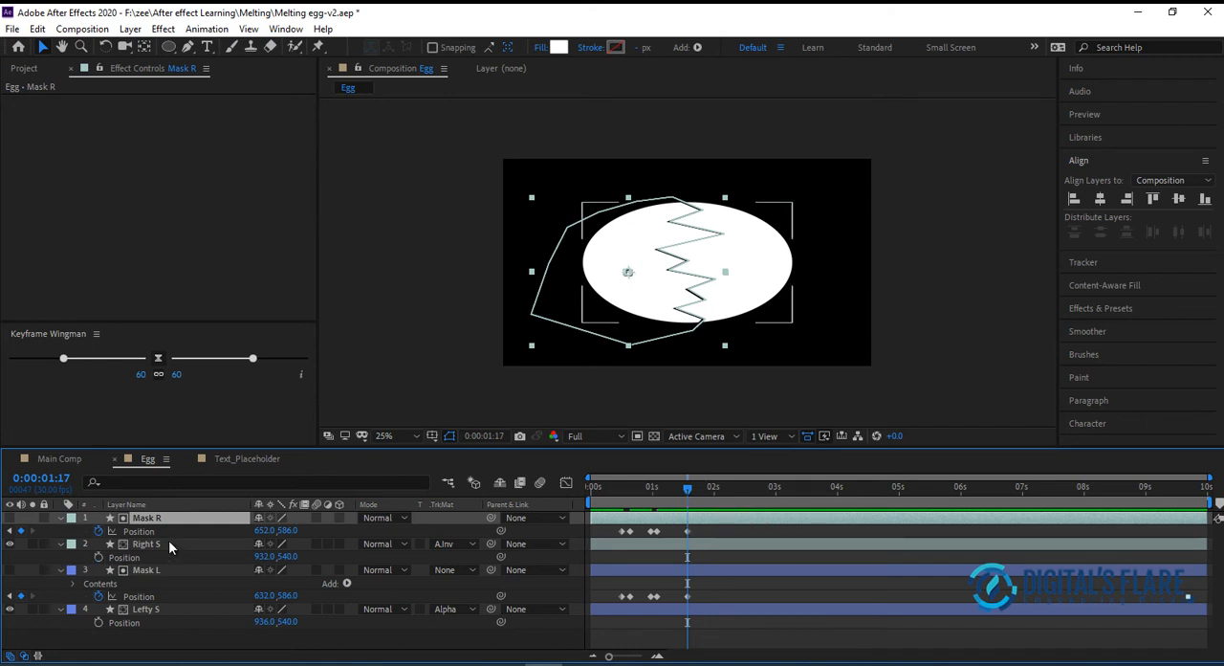
pyautogui.click(98, 556)
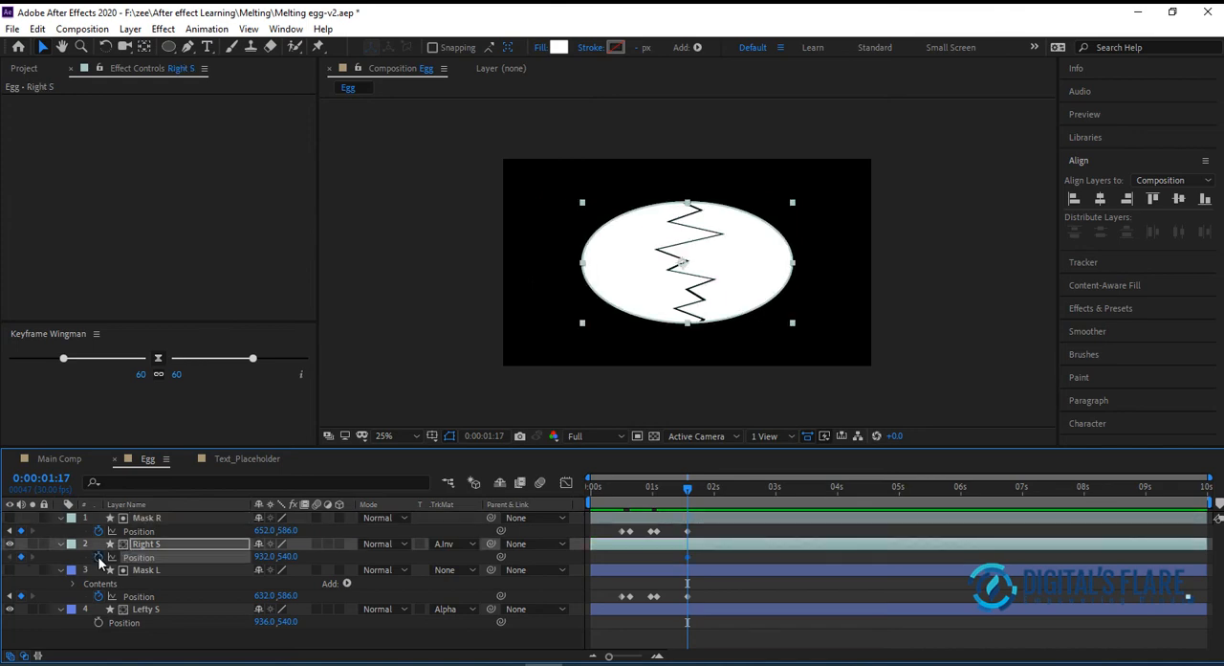
pyautogui.click(99, 623)
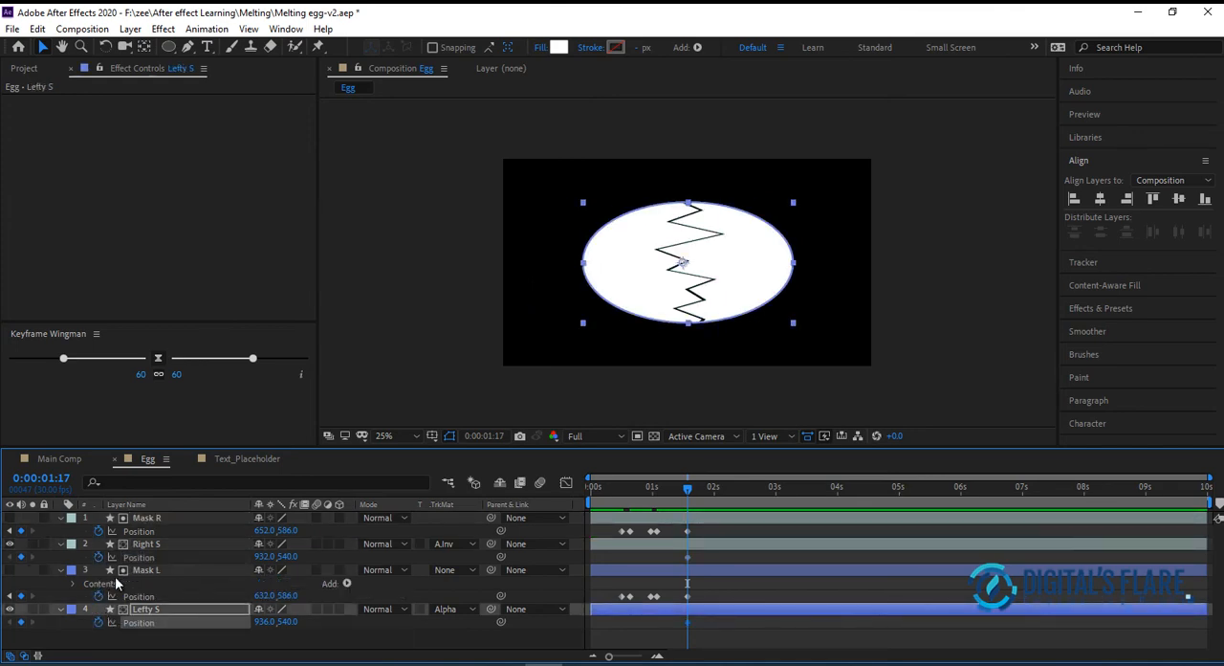
# At 0:00:01:27, move Mask R and Right S together off the canvas to the right, to Position 2079, 586 and 2359, 540
pyautogui.moveTo(687, 487); pyautogui.dragTo(708, 489)
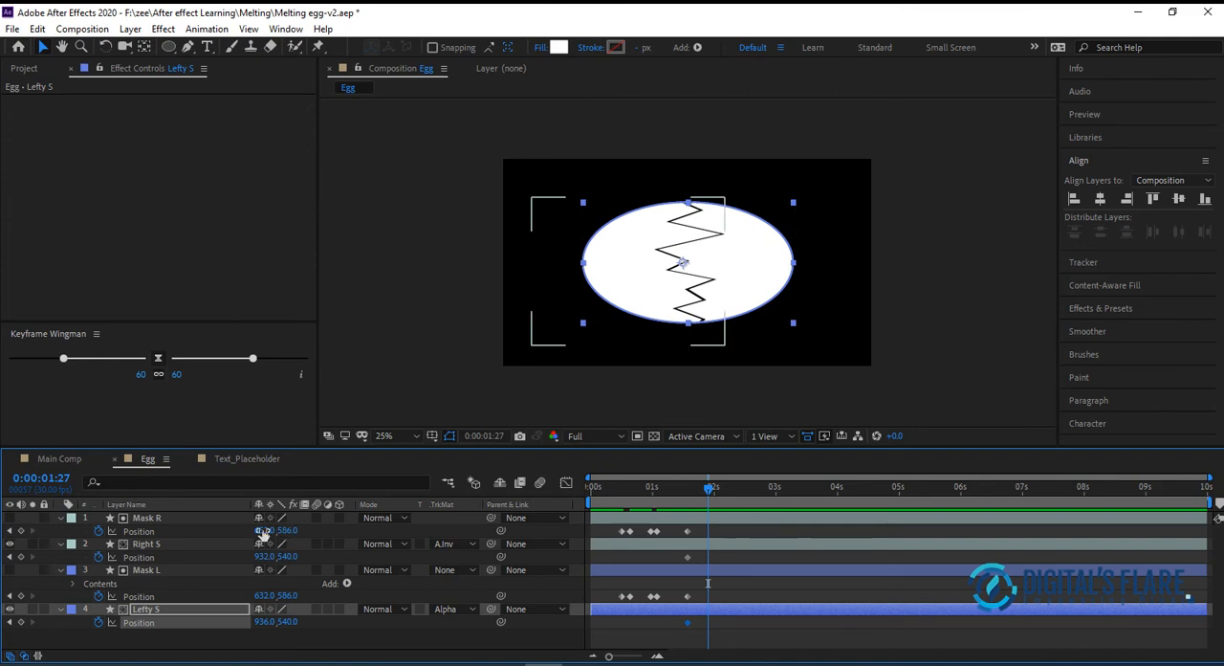
pyautogui.click(156, 545)
pyautogui.keyDown('ctrl'); pyautogui.click(172, 519); pyautogui.keyUp('ctrl')
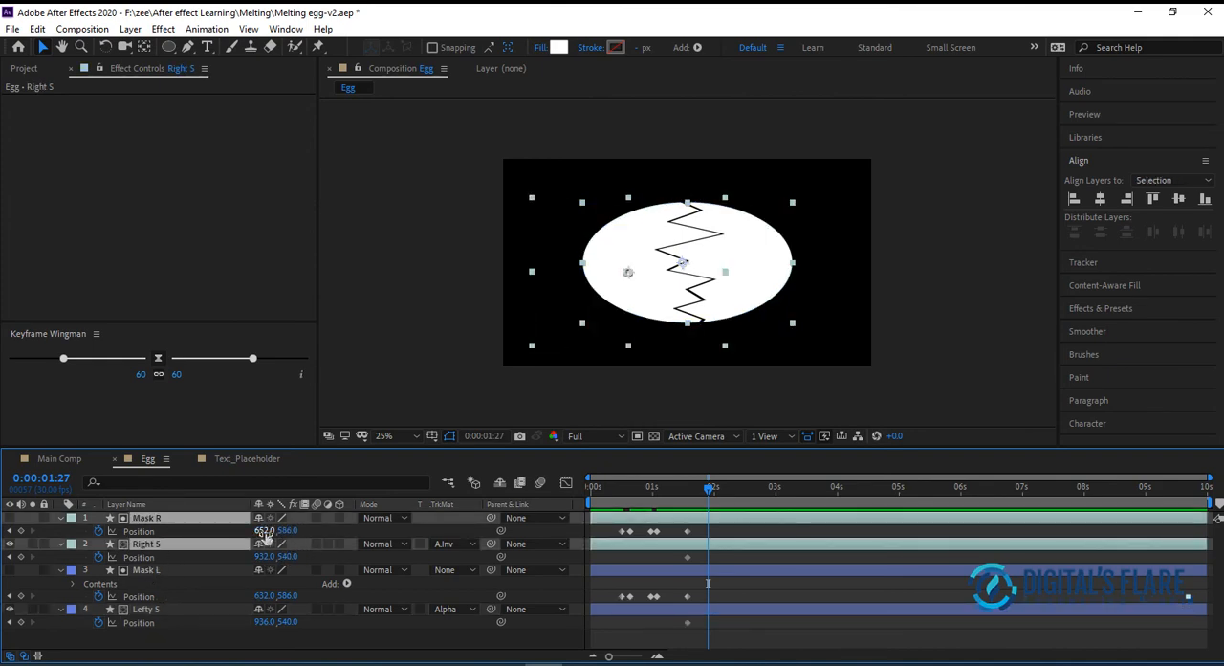
pyautogui.moveTo(627, 271); pyautogui.dragTo(902, 271)
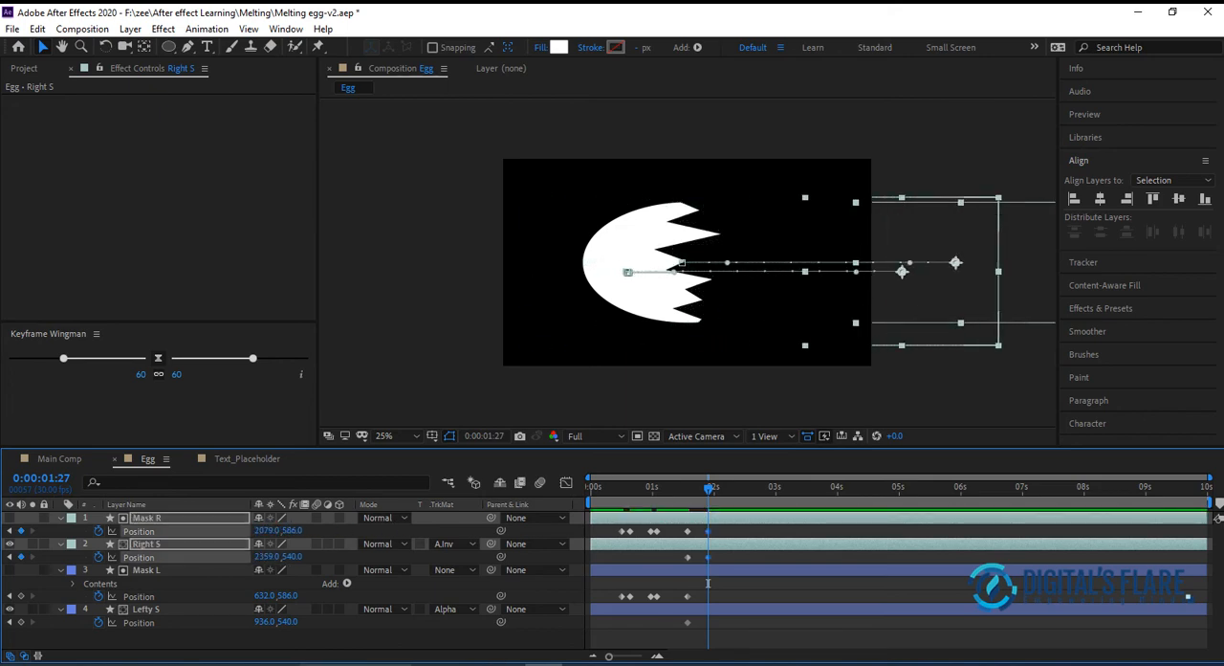
# At 0:00:01:27, move Mask L and Lefty S together off the canvas to the left, to Position -593, 586 and -289, 540
pyautogui.click(173, 569)
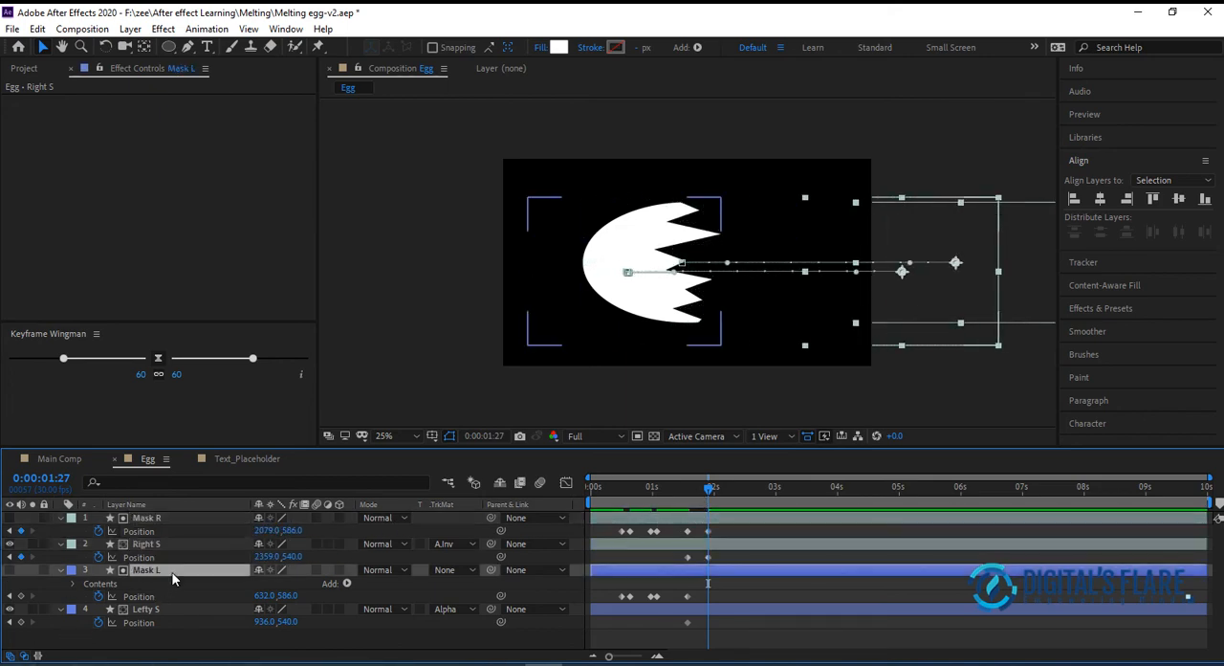
pyautogui.keyDown('ctrl'); pyautogui.click(166, 609); pyautogui.keyUp('ctrl')
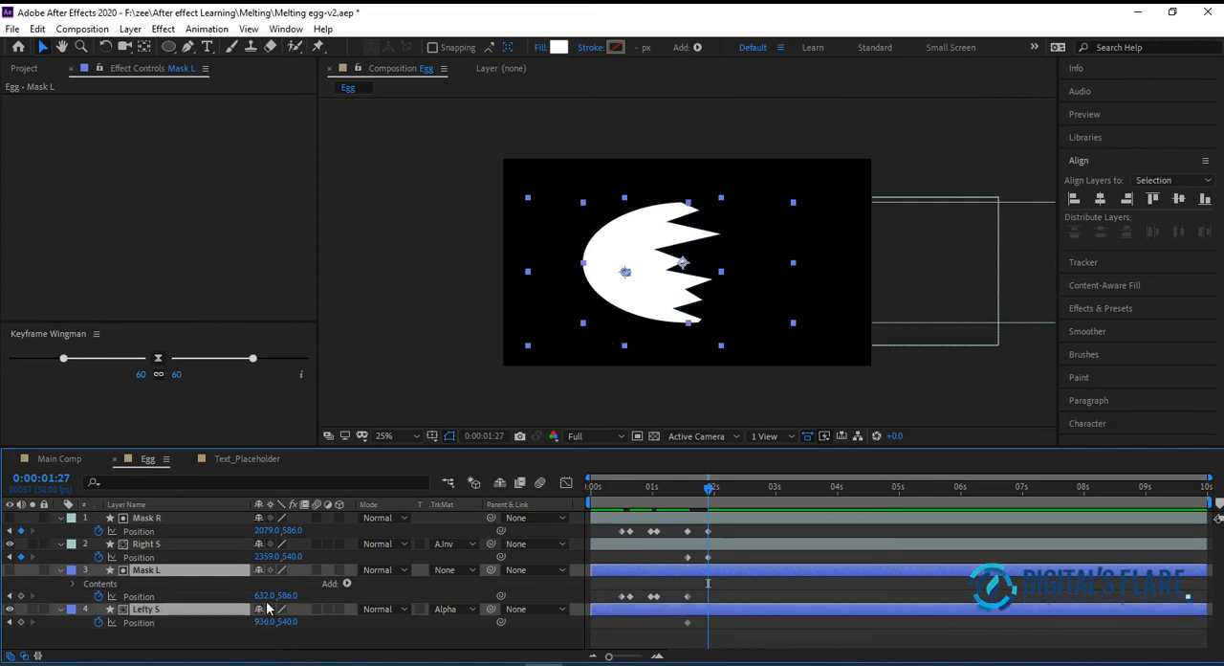
pyautogui.moveTo(260, 594); pyautogui.dragTo(24, 592)
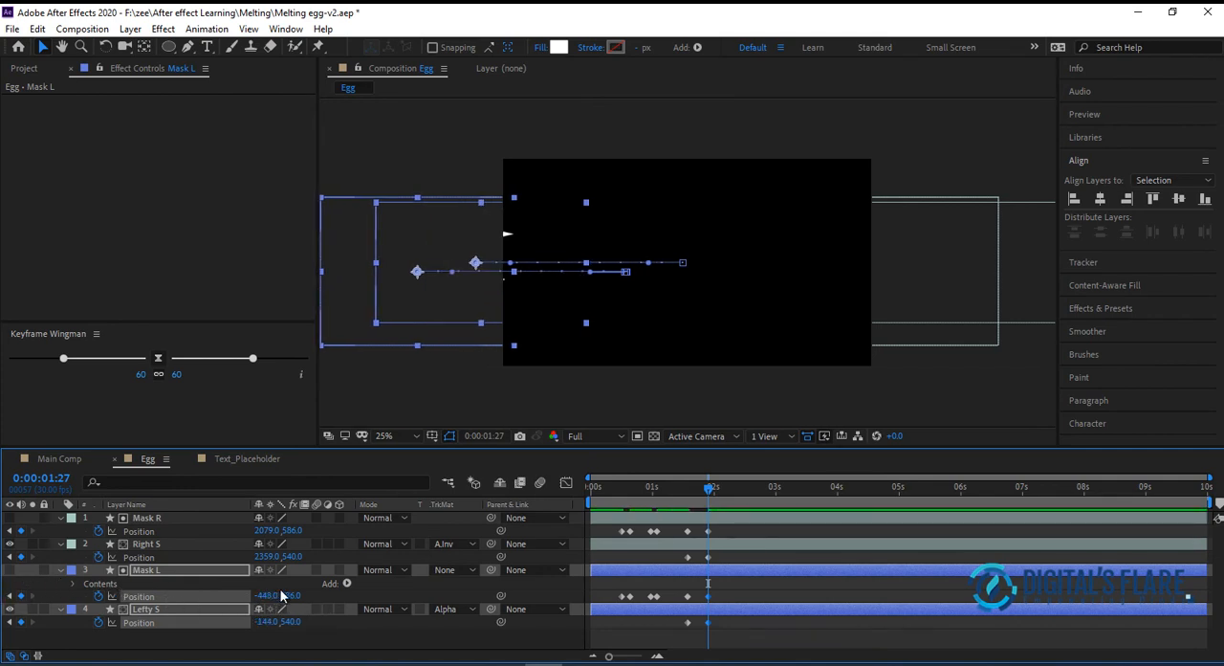
pyautogui.moveTo(268, 597); pyautogui.dragTo(115, 584)
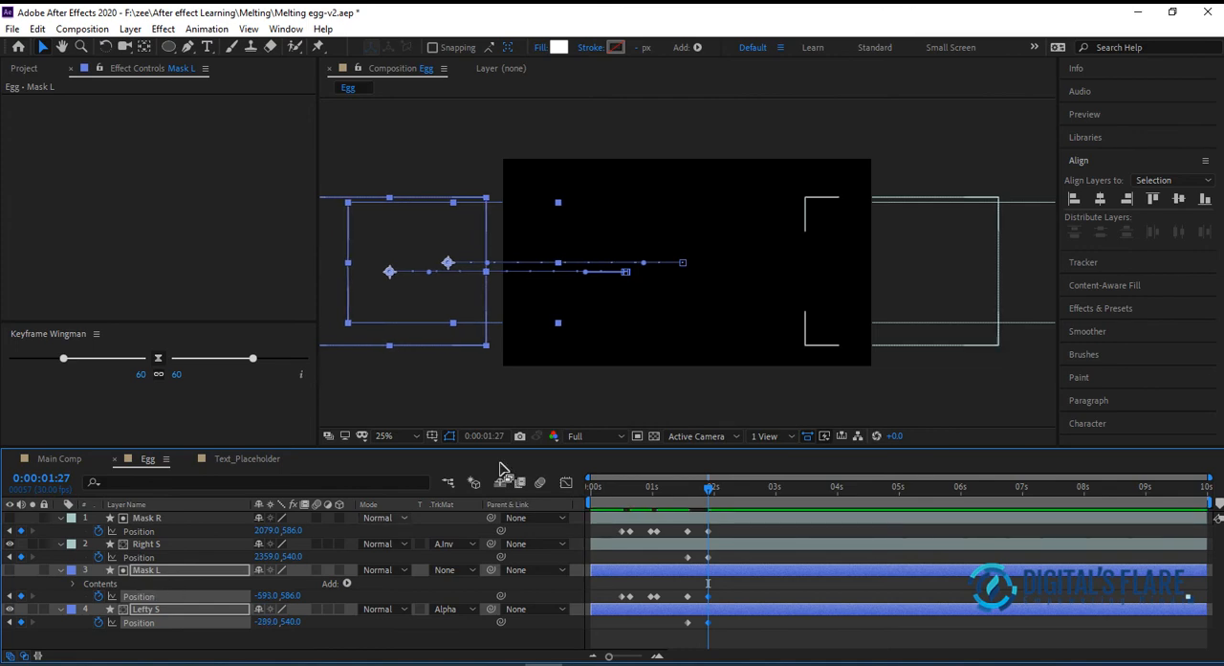
pyautogui.click(614, 410)
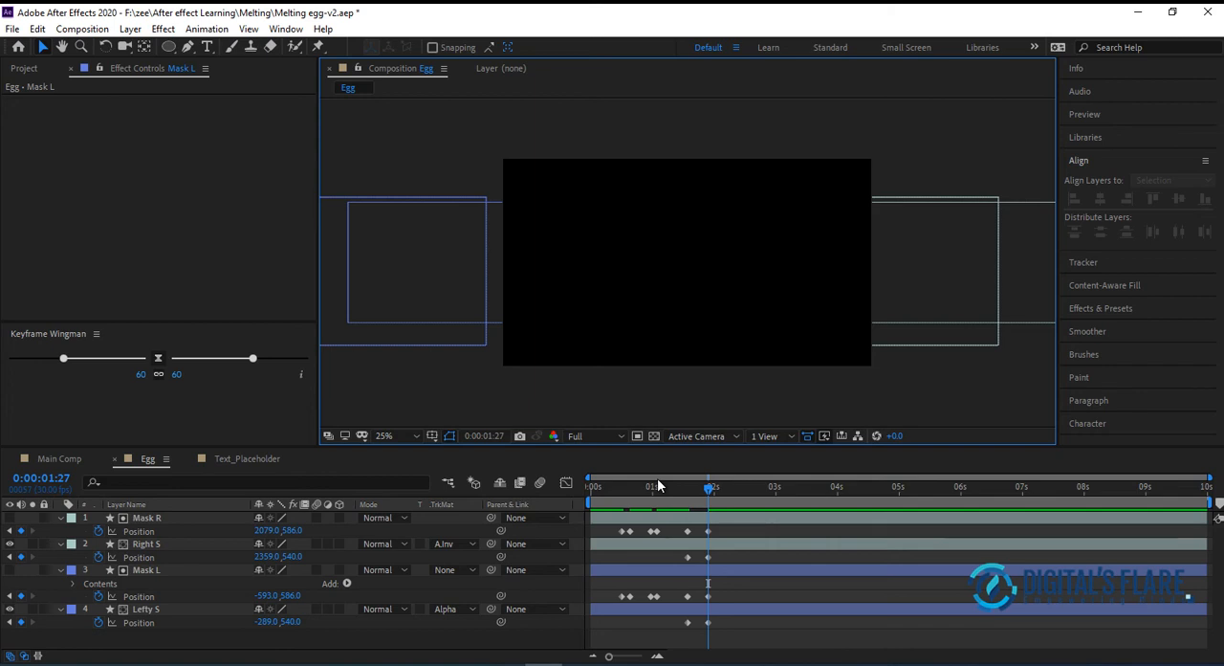
# Scrub through the timeline to review the crack opening and the shell halves sliding apart
pyautogui.click(683, 490)
pyautogui.moveTo(683, 489); pyautogui.dragTo(625, 492)
pyautogui.moveTo(650, 491)
pyautogui.mouseDown()
pyautogui.moveTo(724, 494)
pyautogui.moveTo(622, 501)
pyautogui.moveTo(654, 501)
pyautogui.mouseUp()
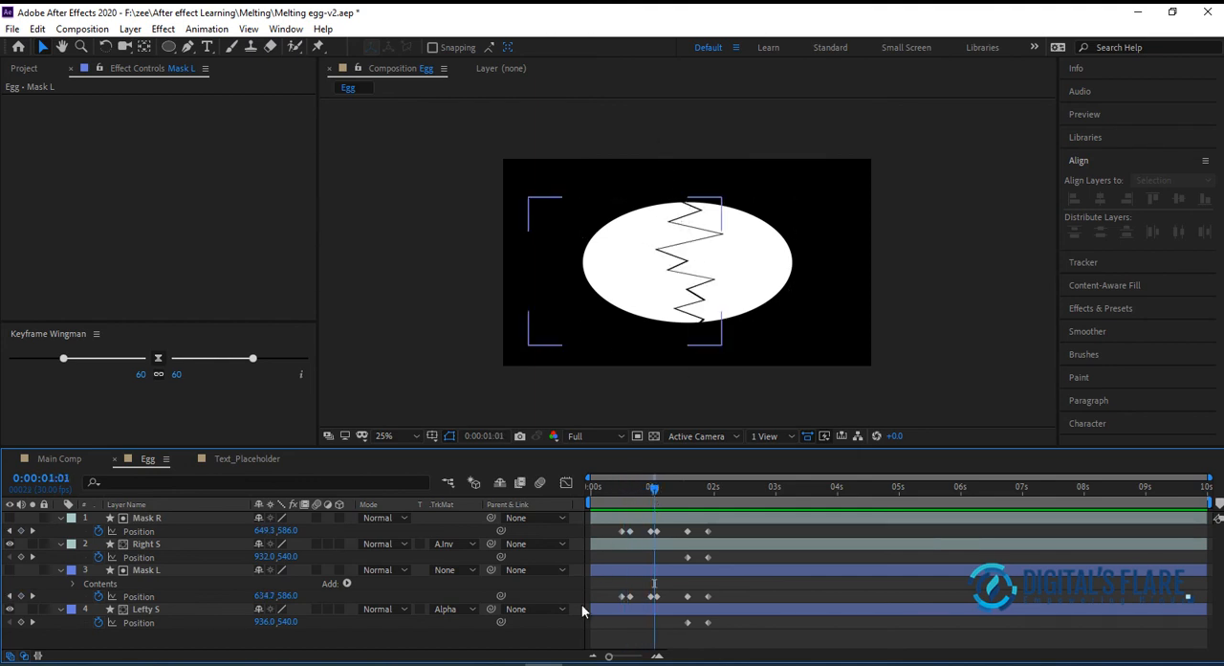
pyautogui.moveTo(656, 487); pyautogui.dragTo(783, 517)
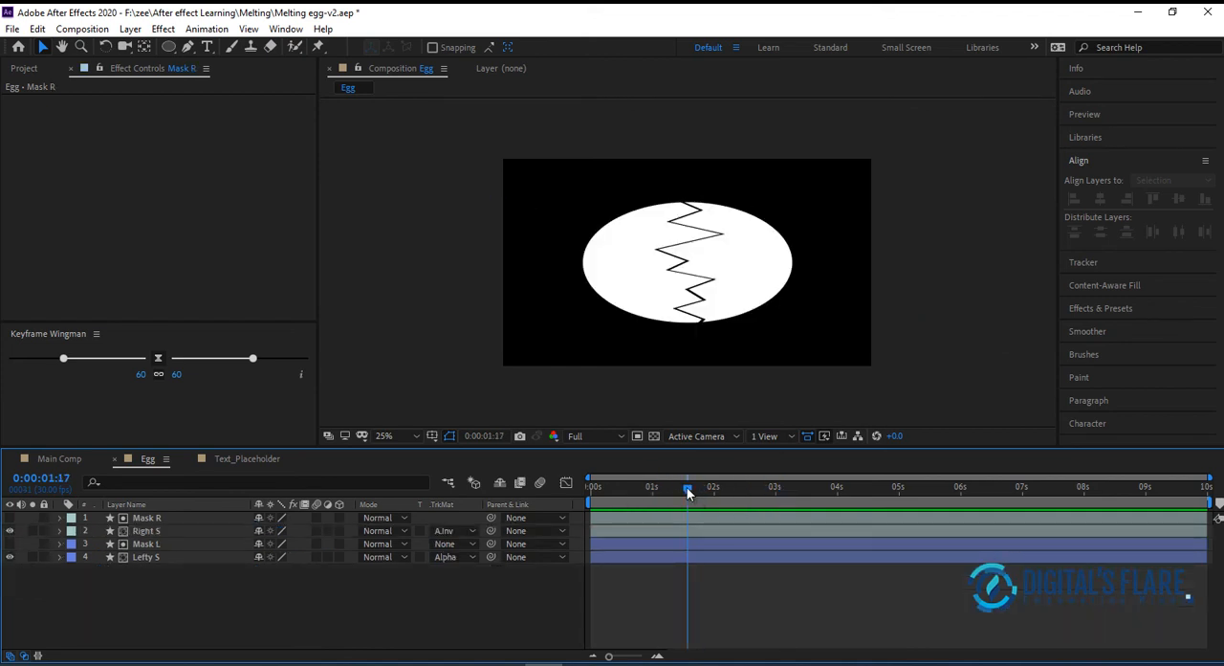
pyautogui.moveTo(687, 491)
pyautogui.mouseDown()
pyautogui.moveTo(667, 488)
pyautogui.moveTo(725, 492)
pyautogui.moveTo(627, 495)
pyautogui.moveTo(793, 495)
pyautogui.moveTo(671, 506)
pyautogui.mouseUp()
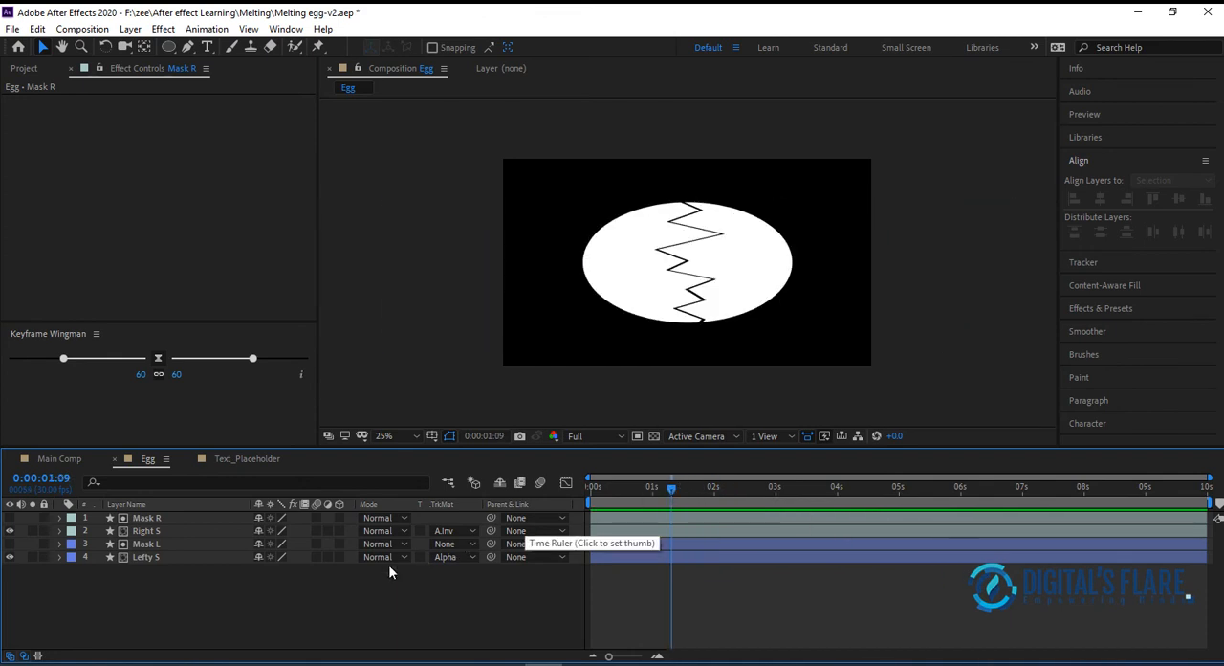
# Reveal the Position keyframes of all four layers and set the current time to 0:00:00:06, before the crack begins
pyautogui.moveTo(220, 587); pyautogui.dragTo(297, 514)
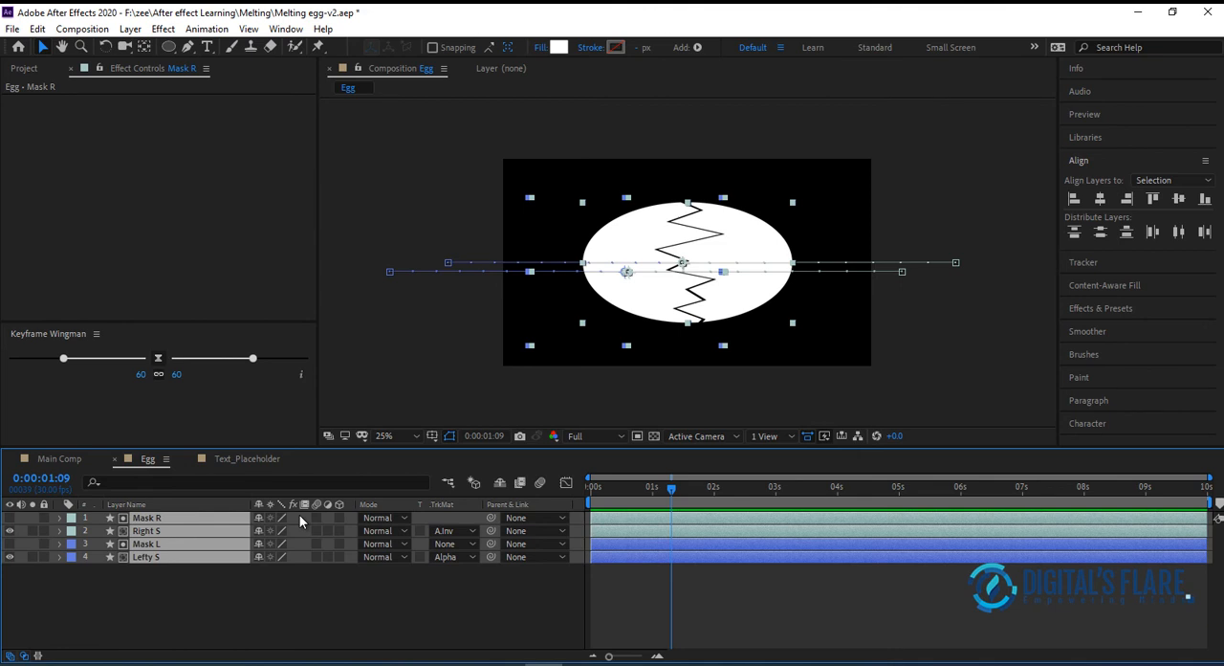
pyautogui.press('p')
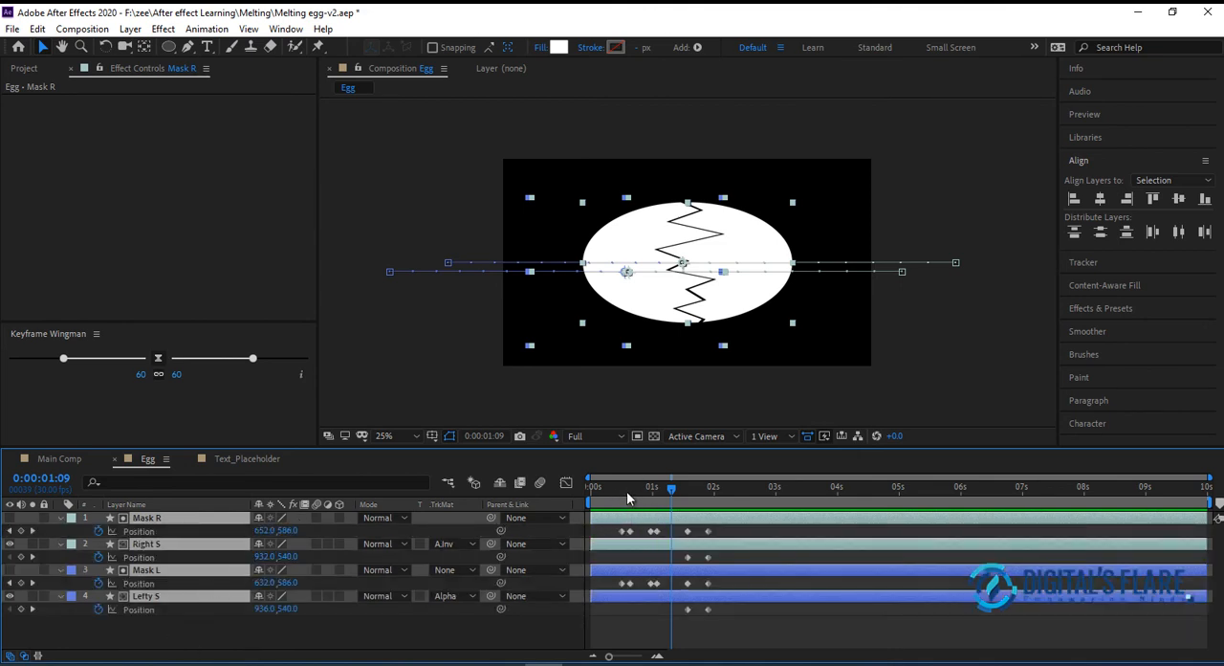
pyautogui.moveTo(628, 491)
pyautogui.mouseDown()
pyautogui.moveTo(597, 491)
pyautogui.moveTo(625, 495)
pyautogui.mouseUp()
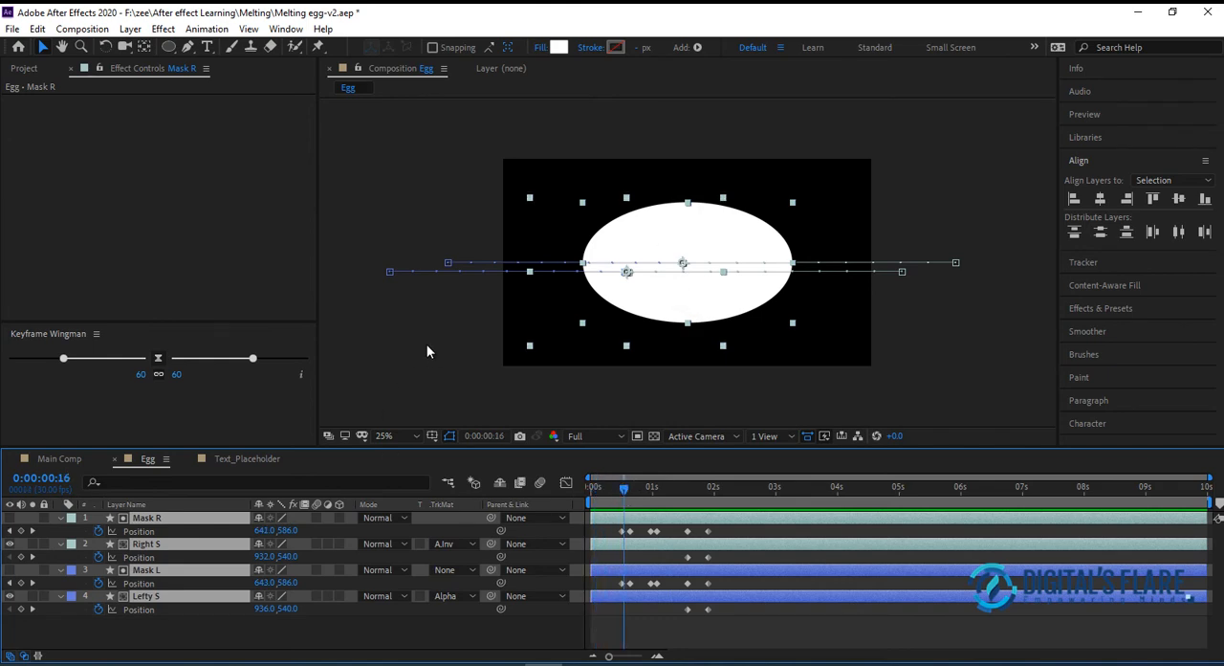
pyautogui.click(468, 302)
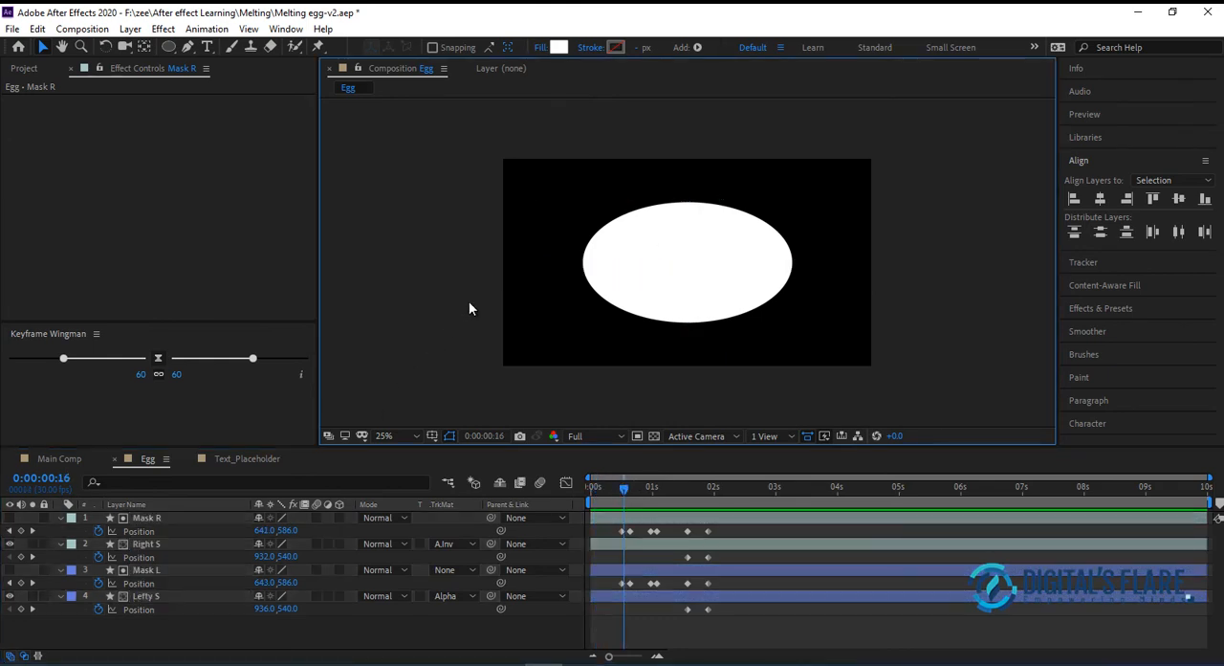
pyautogui.click(620, 488)
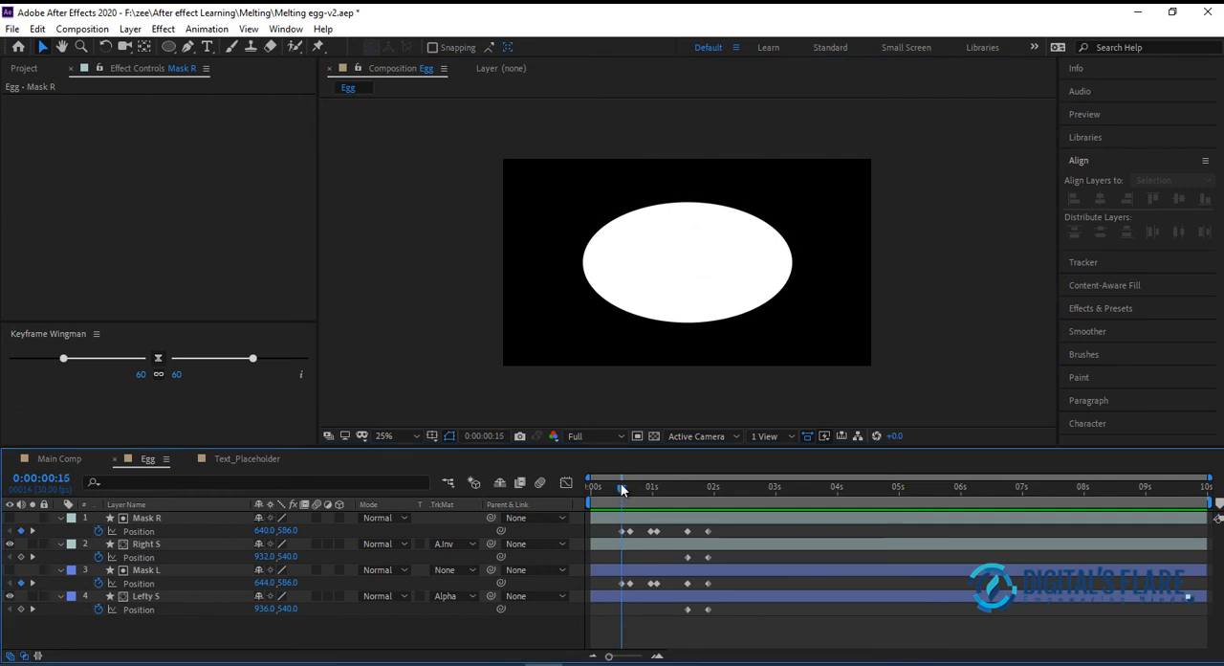
pyautogui.moveTo(610, 490)
pyautogui.mouseDown()
pyautogui.moveTo(591, 485)
pyautogui.moveTo(619, 477)
pyautogui.moveTo(602, 484)
pyautogui.mouseUp()
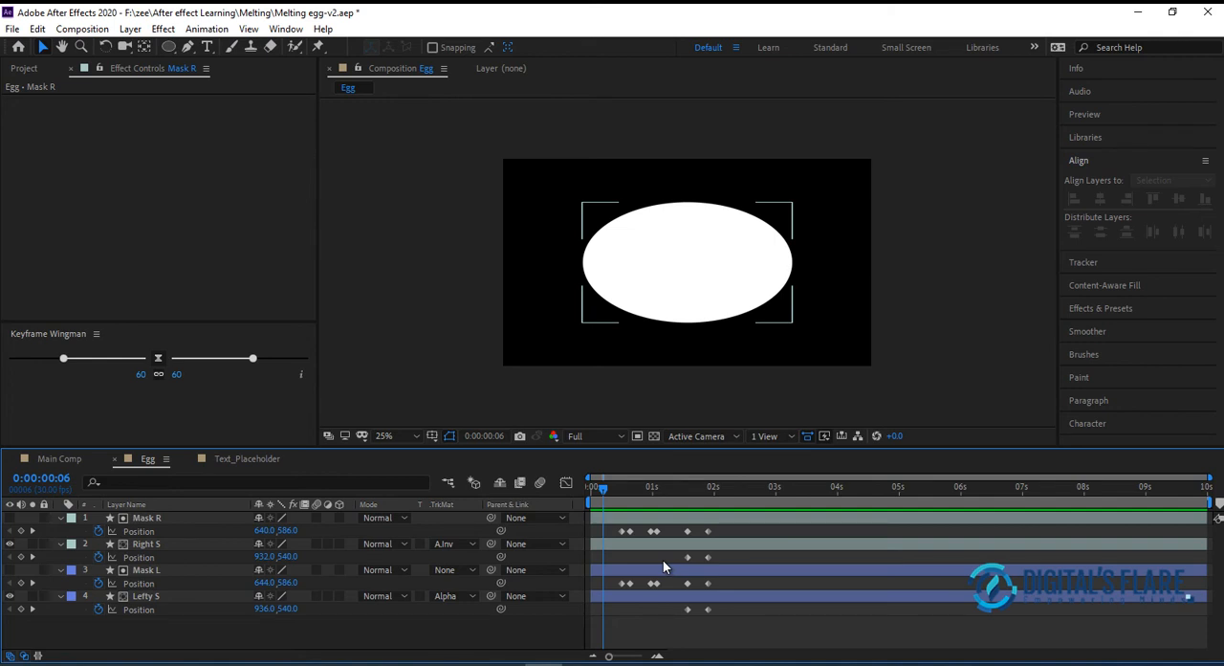
# Draw a small circle with the Ellipse tool above the egg and place it just outside the egg's upper right
pyautogui.click(168, 47)
pyautogui.moveTo(662, 150)
pyautogui.mouseDown()
pyautogui.moveTo(699, 185)
pyautogui.moveTo(685, 169)
pyautogui.mouseUp()
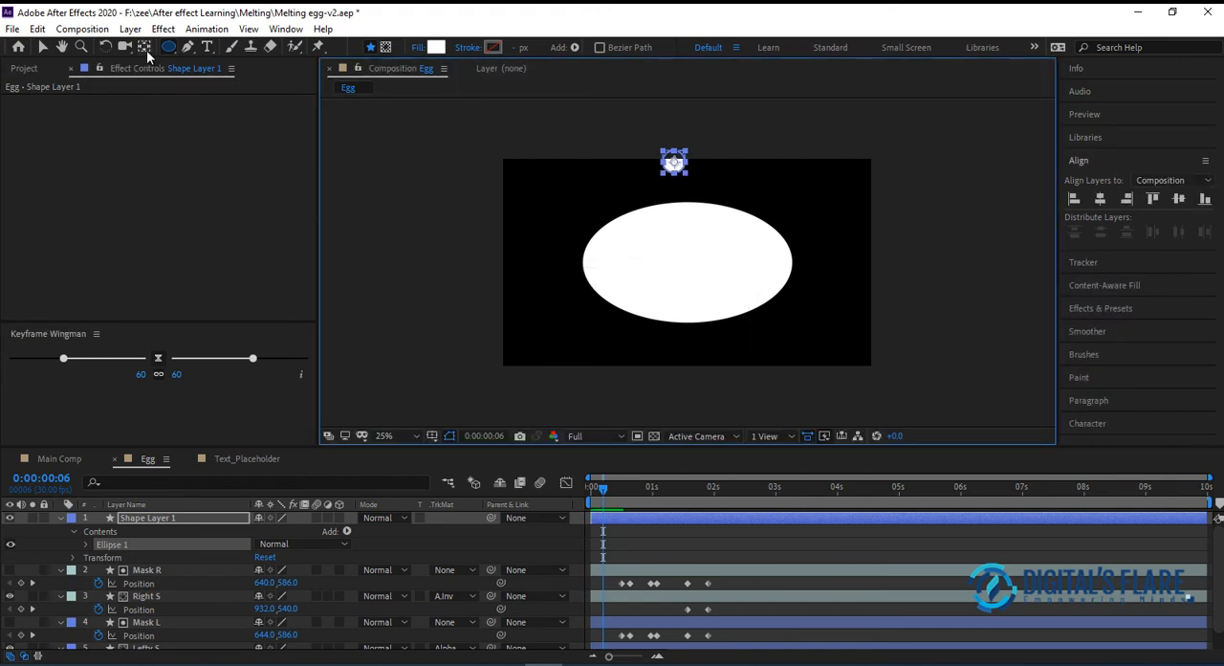
pyautogui.click(1127, 210)
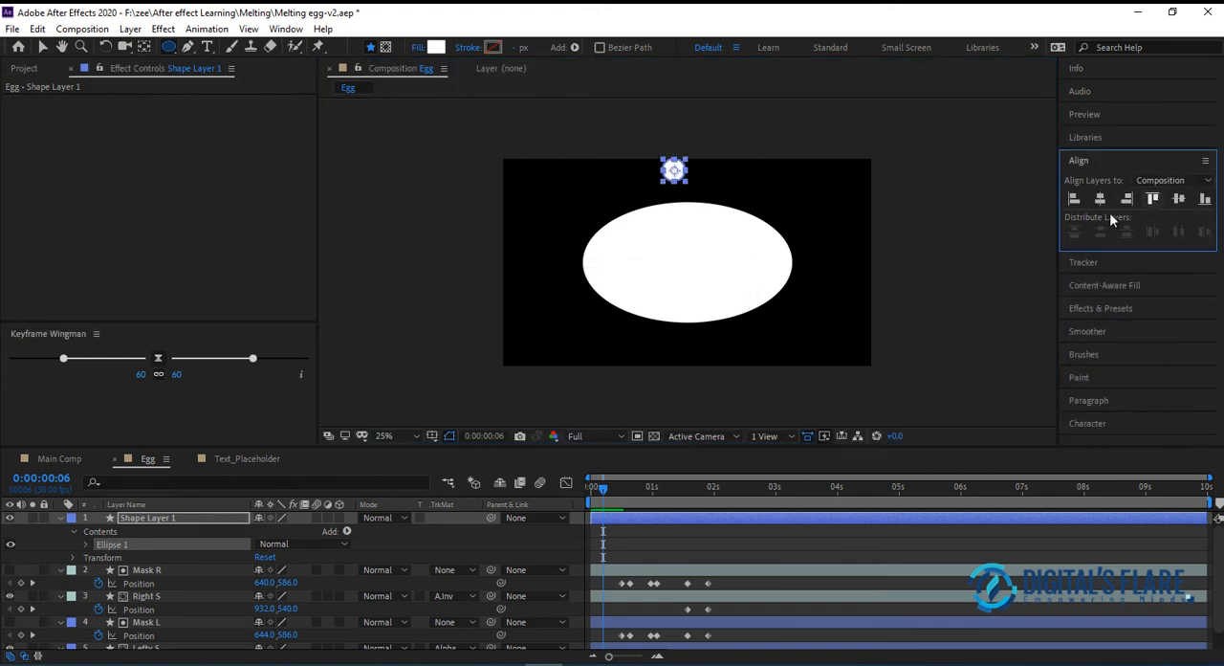
pyautogui.click(42, 46)
pyautogui.moveTo(677, 168); pyautogui.dragTo(694, 134)
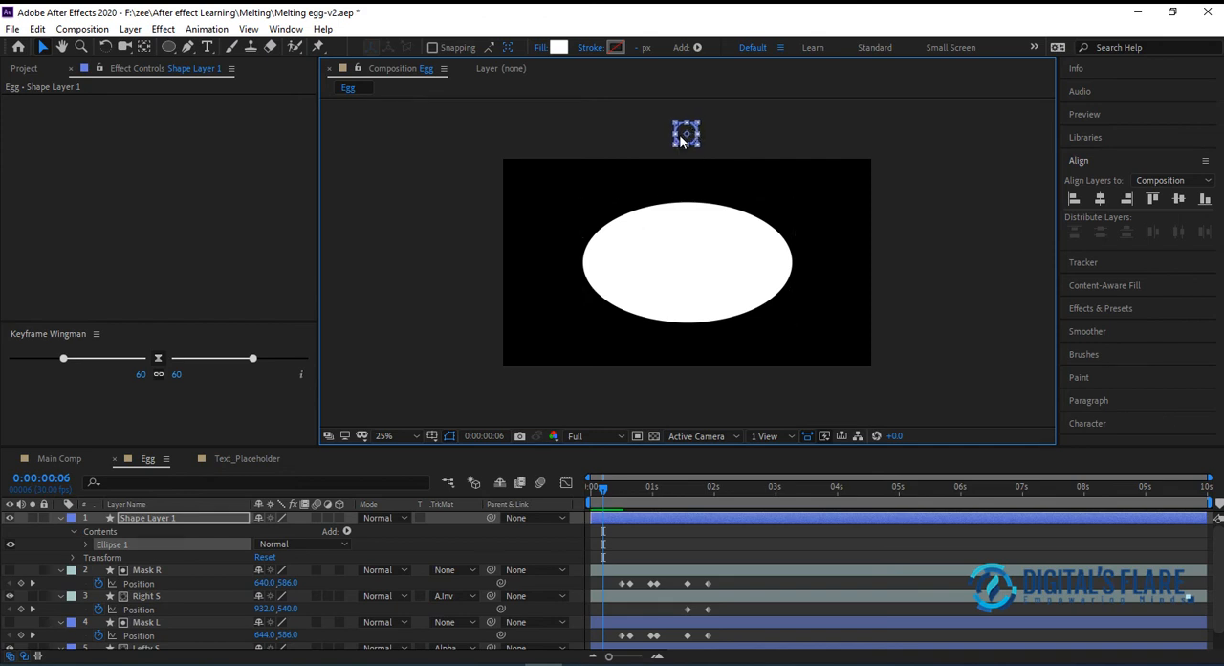
pyautogui.moveTo(785, 204); pyautogui.dragTo(789, 195)
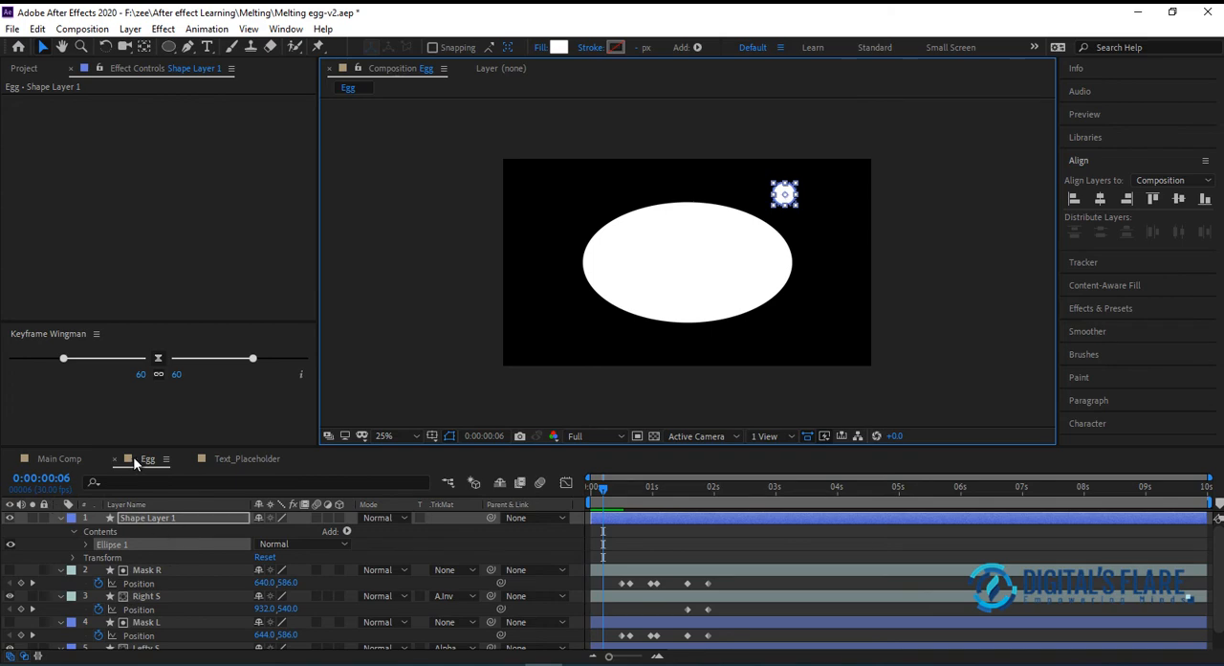
# Set the small circle's fill colour to yellow FFF000
pyautogui.click(559, 47)
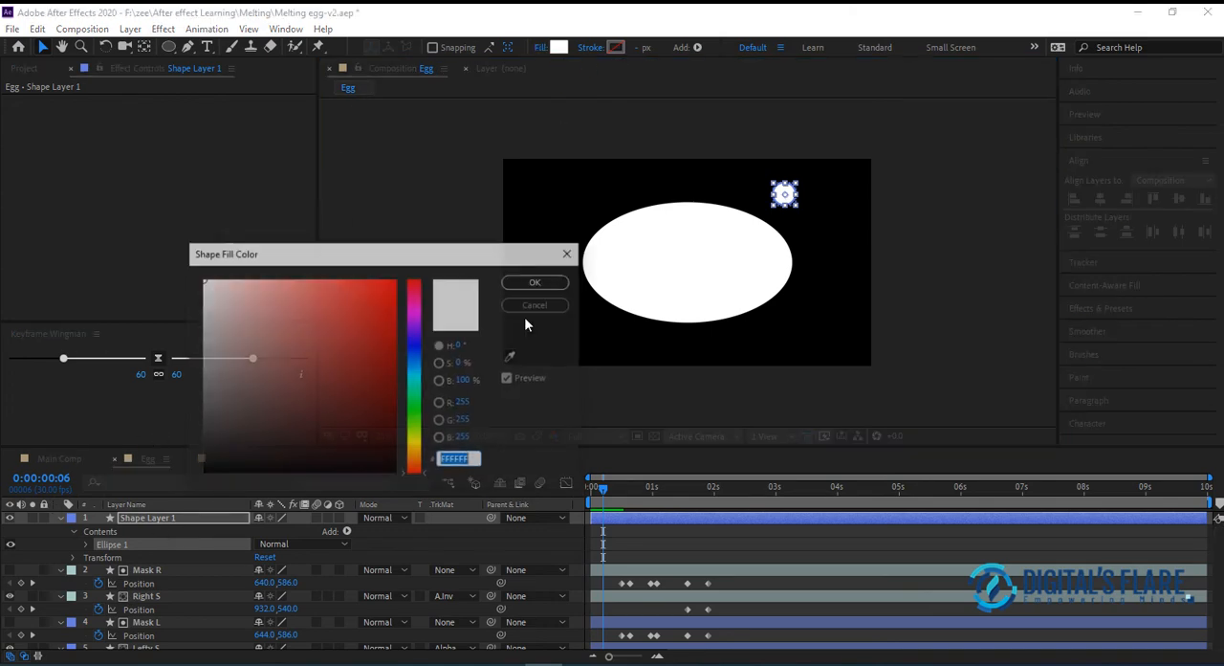
pyautogui.click(413, 453)
pyautogui.moveTo(413, 454); pyautogui.dragTo(413, 443)
pyautogui.moveTo(369, 319); pyautogui.dragTo(423, 205)
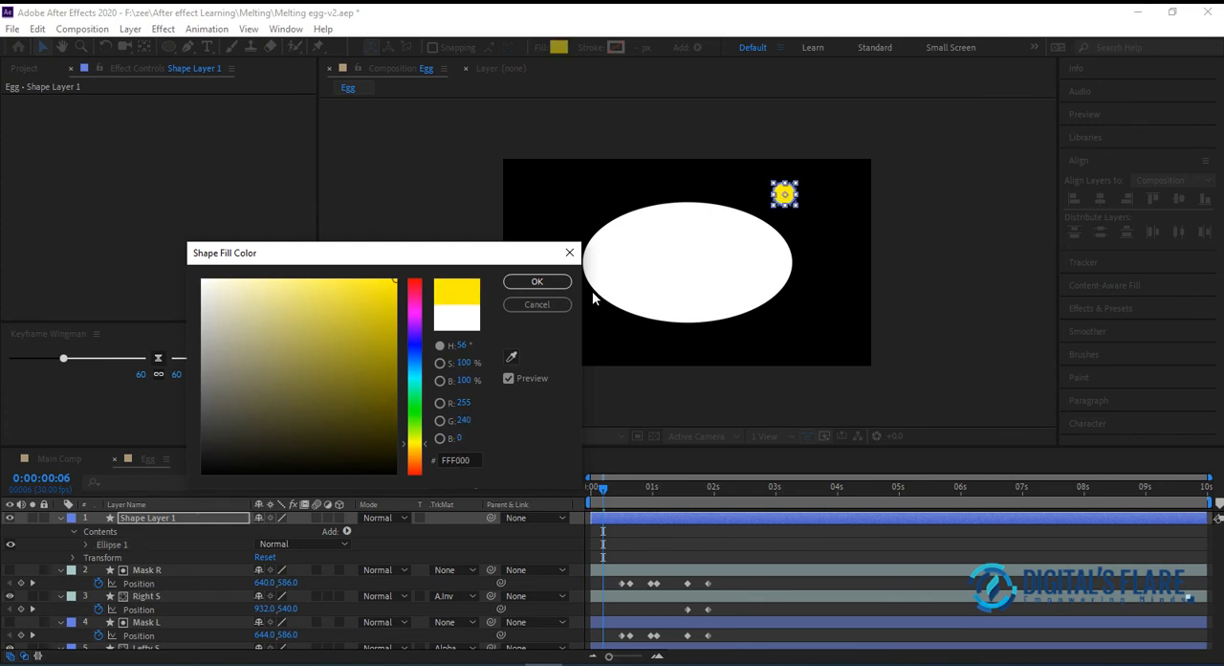
pyautogui.click(536, 282)
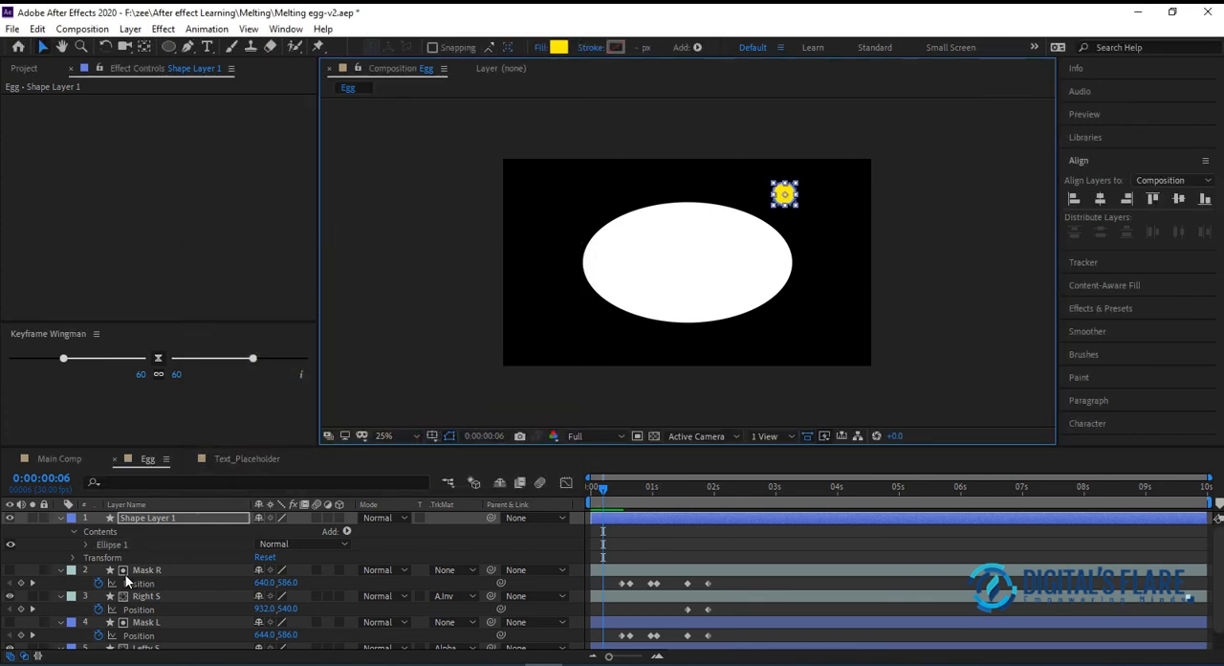
# Copy the fill colour code FFDC1B from the Youlk 2 layer in Main Comp
pyautogui.click(71, 457)
pyautogui.click(675, 279)
pyautogui.click(169, 522)
pyautogui.click(272, 401)
pyautogui.click(183, 522)
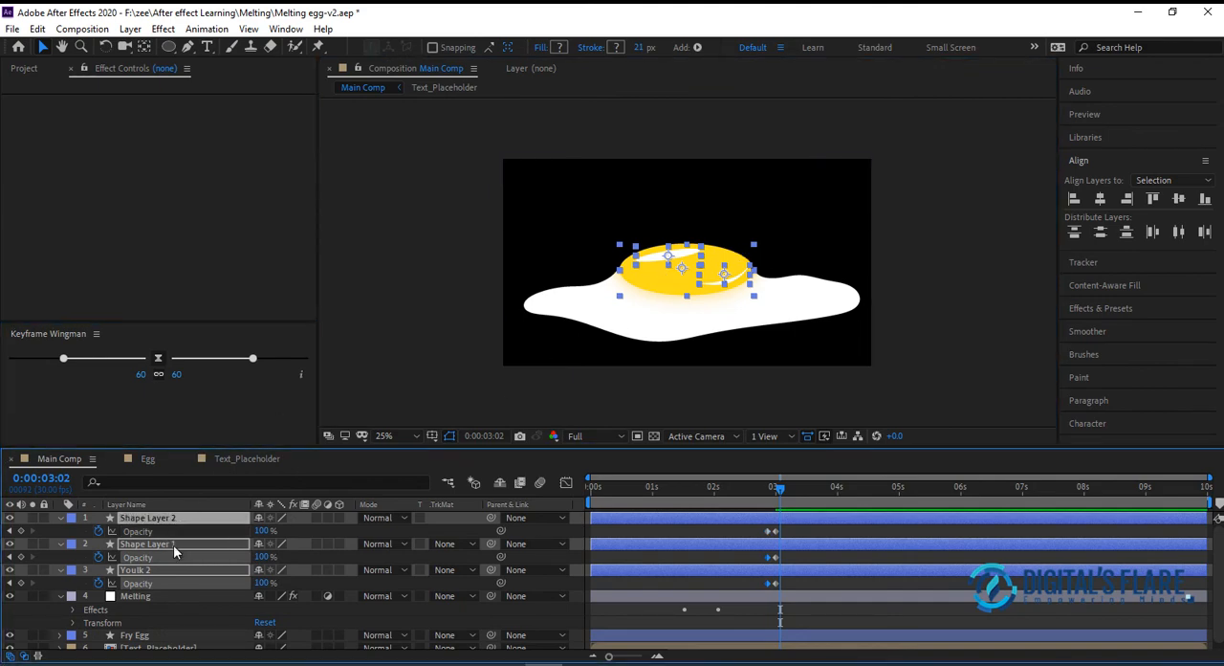
pyautogui.click(172, 544)
pyautogui.click(143, 572)
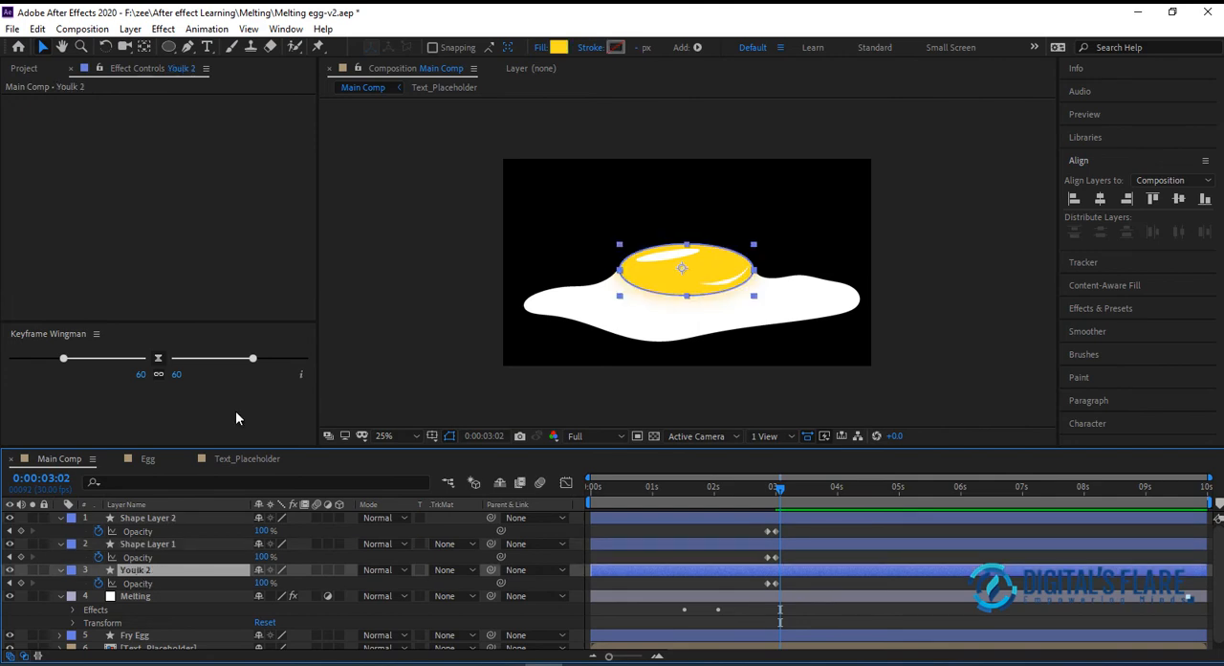
pyautogui.click(559, 48)
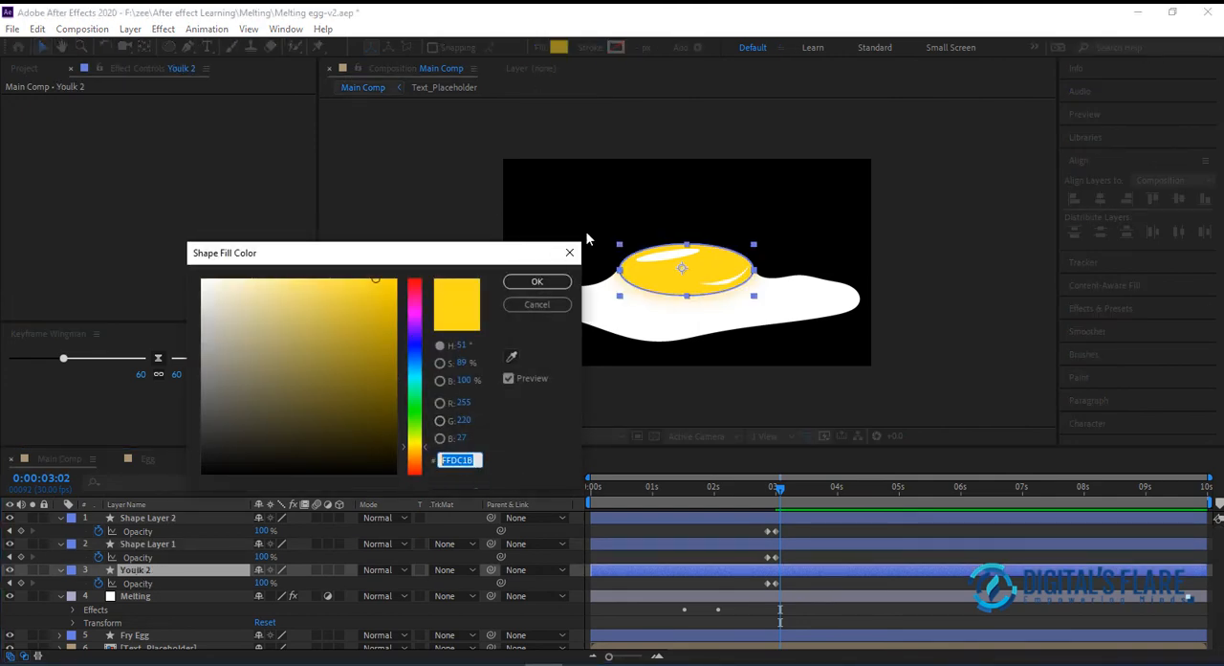
pyautogui.hotkey('ctrl', 'c')
pyautogui.click(556, 308)
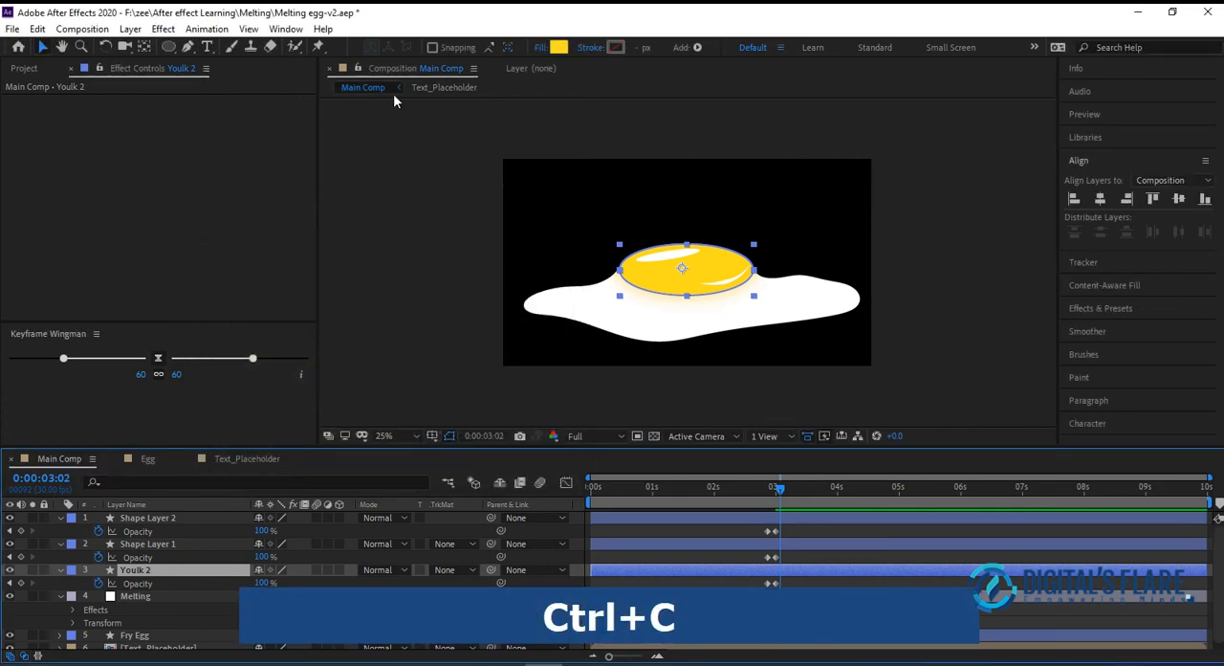
# Return to the Egg composition and apply the copied colour FFDC1B as the small circle's fill
pyautogui.click(155, 453)
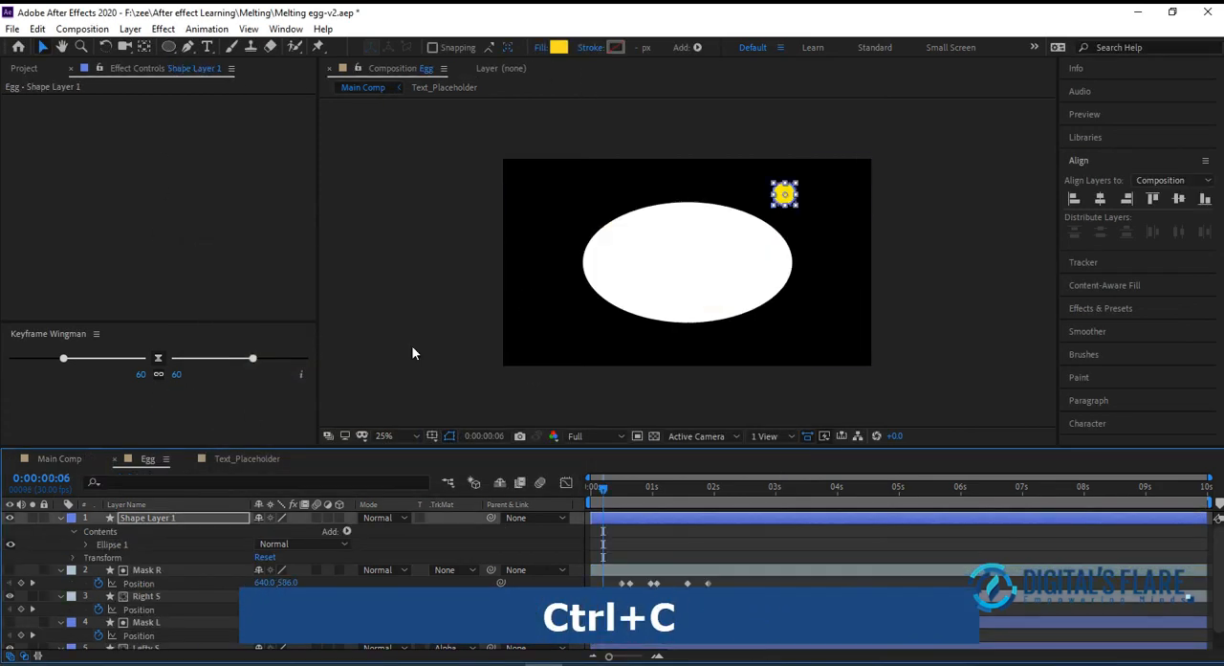
pyautogui.click(559, 48)
pyautogui.click(468, 457)
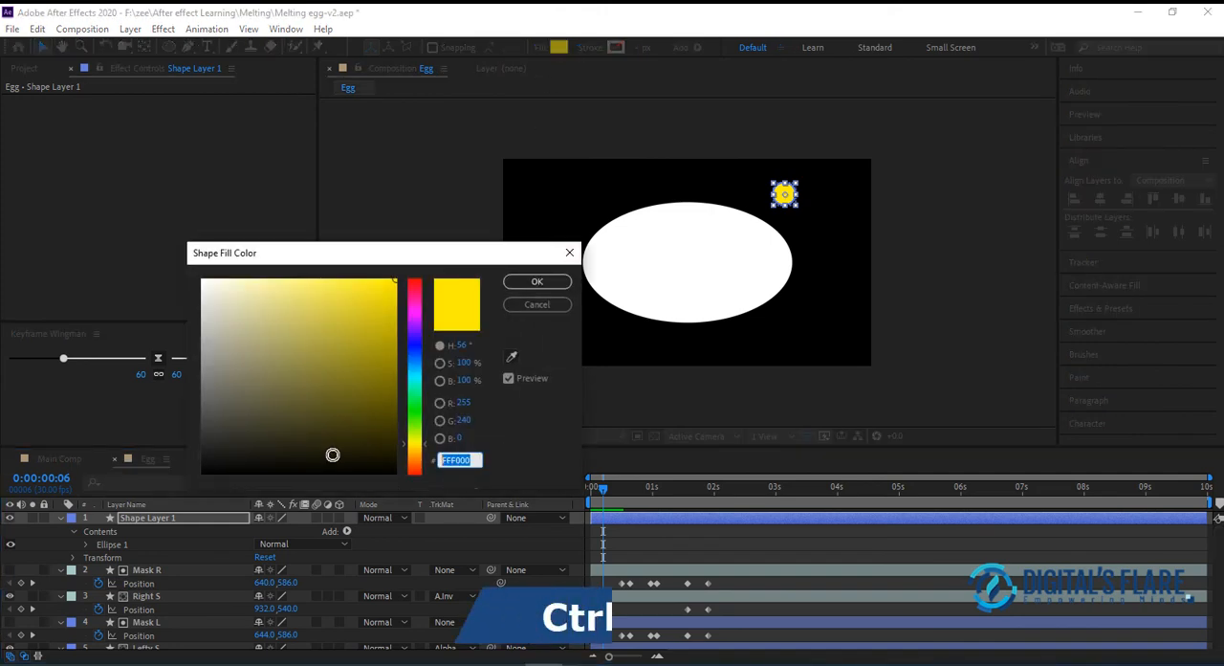
pyautogui.hotkey('ctrl', 'v')
pyautogui.click(537, 281)
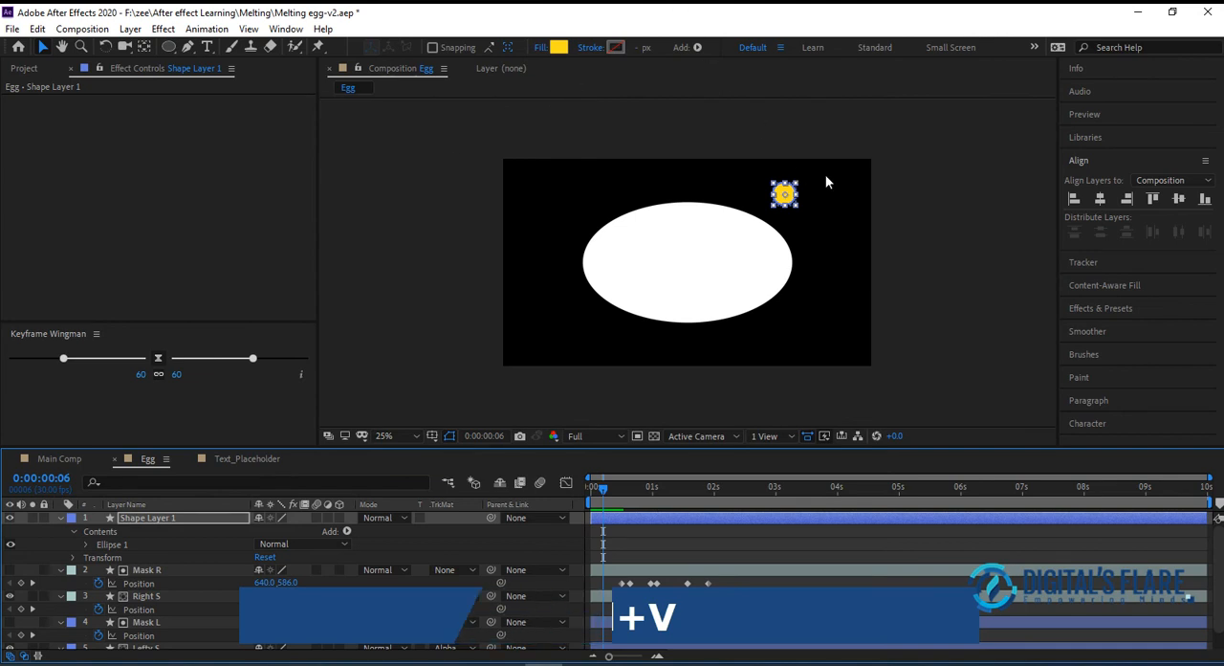
# Centre the small circle's anchor point, move the circle above the canvas, and align it horizontally to the composition's centre
pyautogui.moveTo(785, 195); pyautogui.dragTo(689, 178)
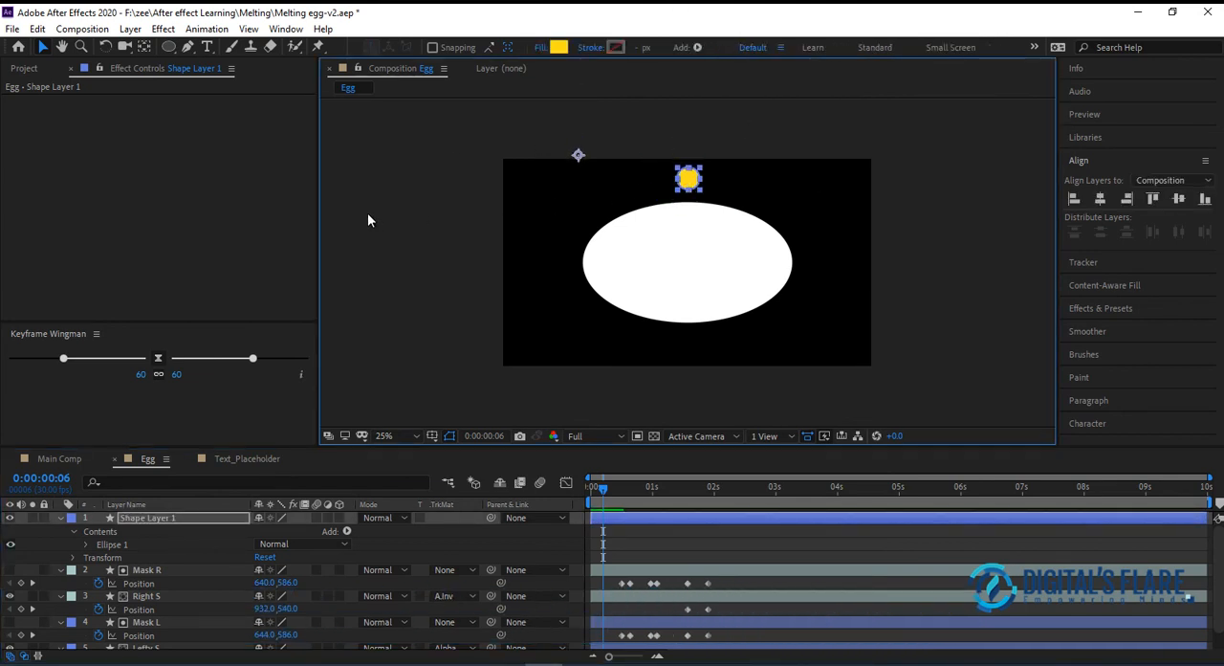
pyautogui.click(146, 47)
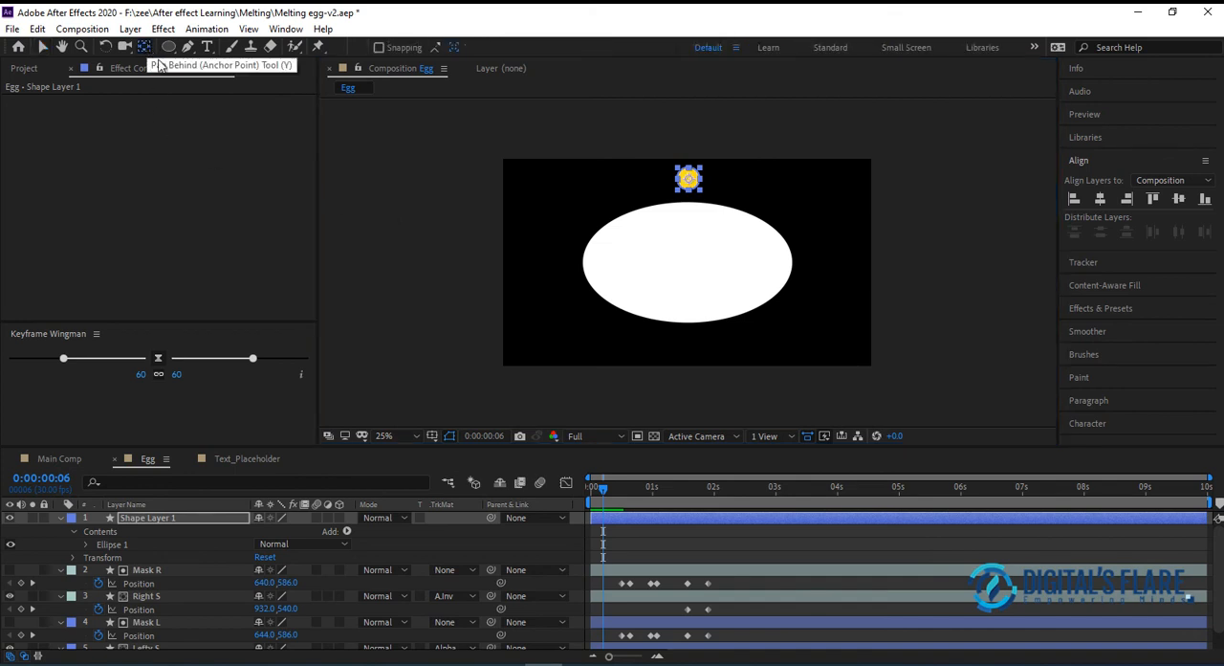
pyautogui.click(689, 179)
pyautogui.moveTo(692, 141)
pyautogui.mouseDown()
pyautogui.moveTo(689, 180)
pyautogui.moveTo(685, 132)
pyautogui.mouseUp()
pyautogui.click(43, 47)
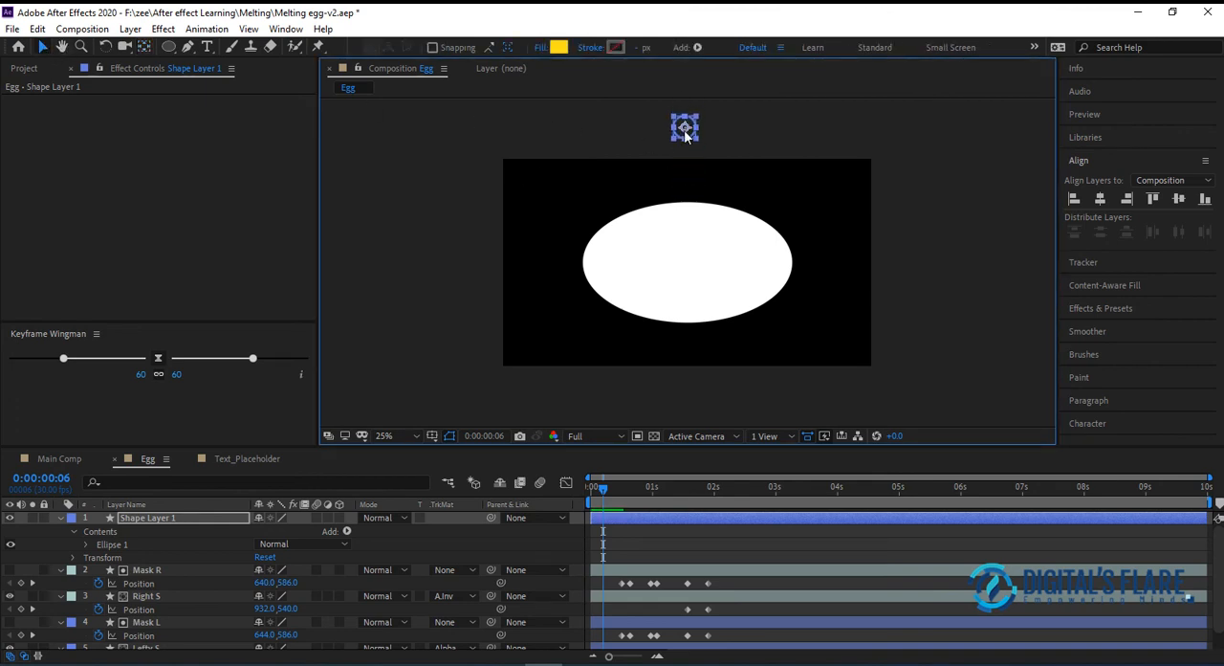
pyautogui.click(1101, 198)
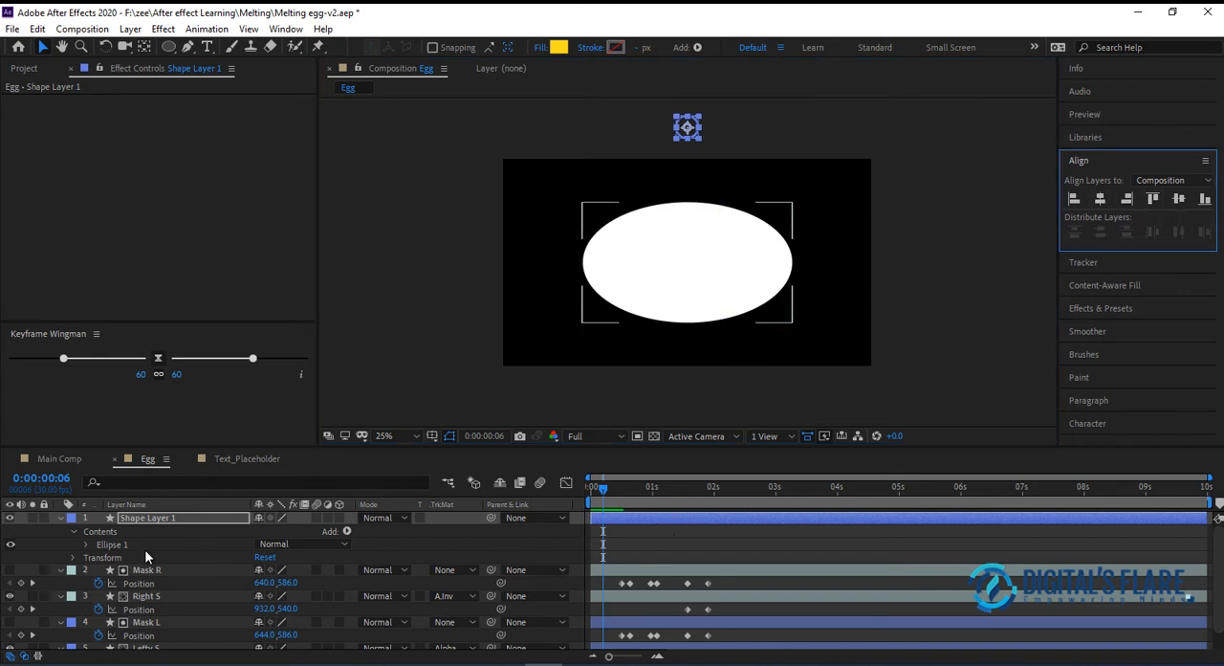
# Rename the small circle's layer as Ball
pyautogui.click(158, 520)
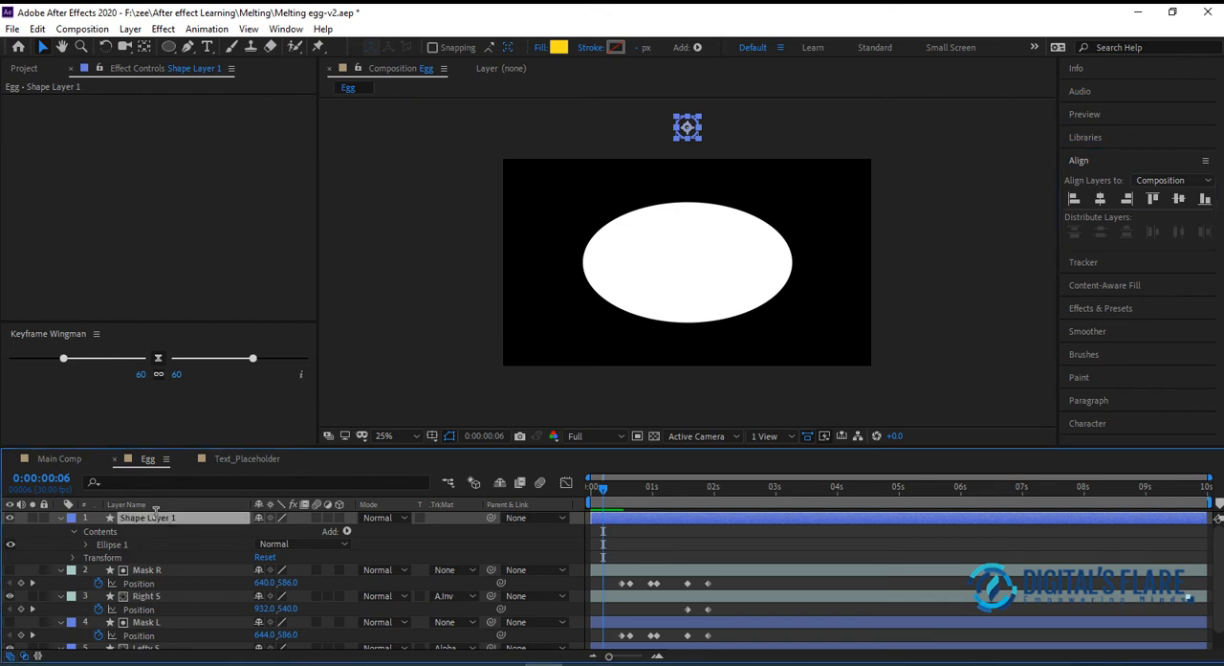
pyautogui.press('Return')
pyautogui.write('Ball')
pyautogui.press('Return')
# Keyframe Ball's Position above the canvas at 0:00:00:06 and dropped onto the egg at 972, 166 at 0:00:00:18
pyautogui.press('p')
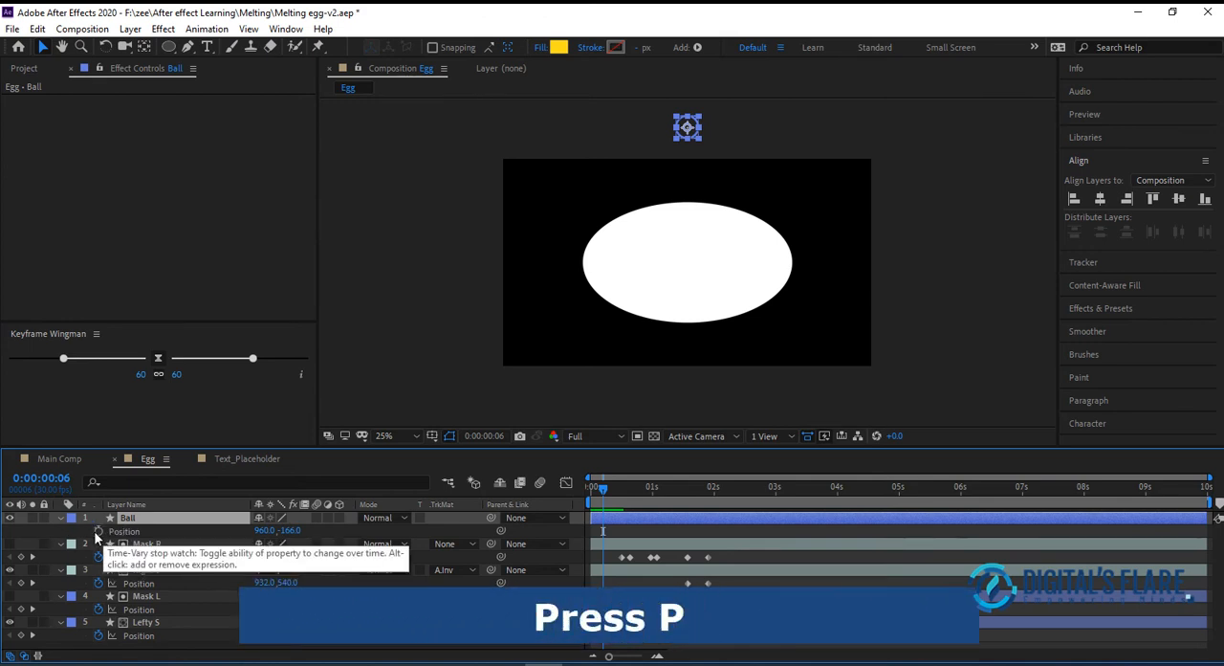
pyautogui.click(100, 530)
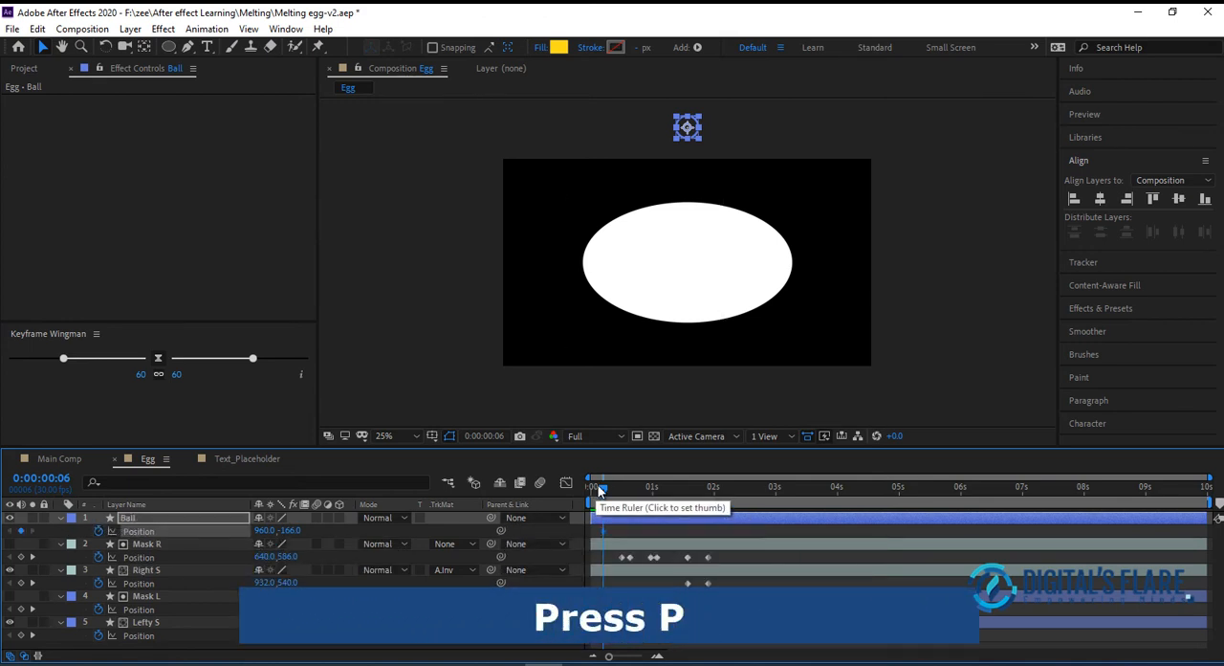
pyautogui.moveTo(606, 487); pyautogui.dragTo(630, 493)
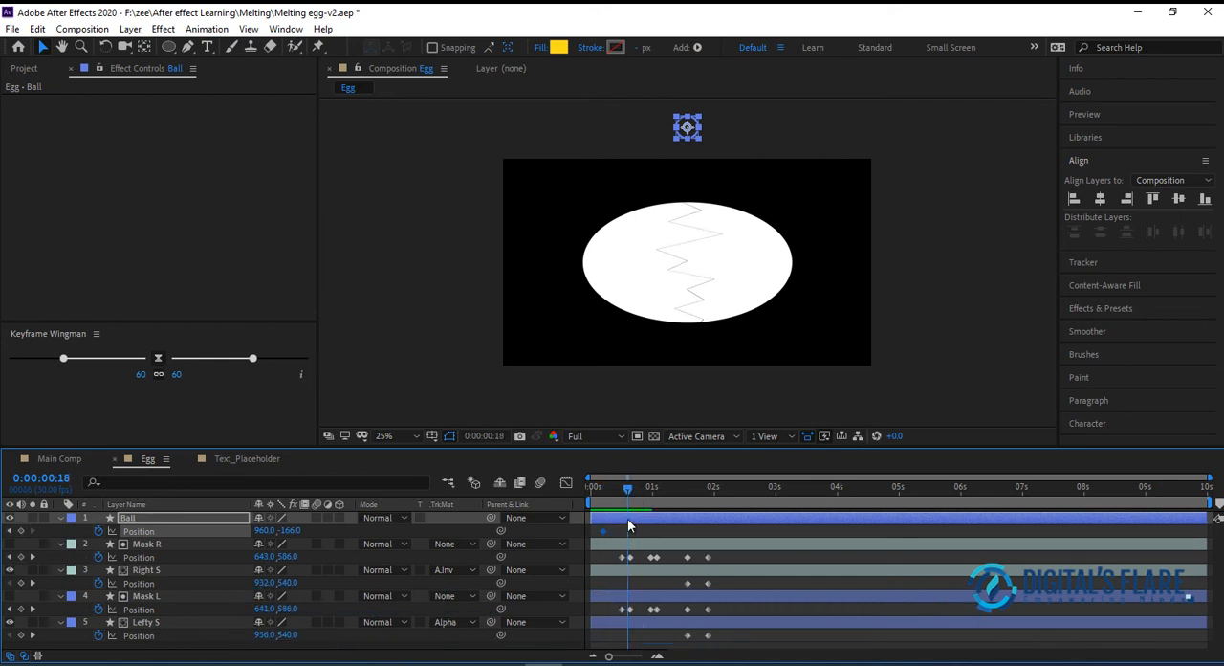
pyautogui.moveTo(689, 134); pyautogui.dragTo(688, 191)
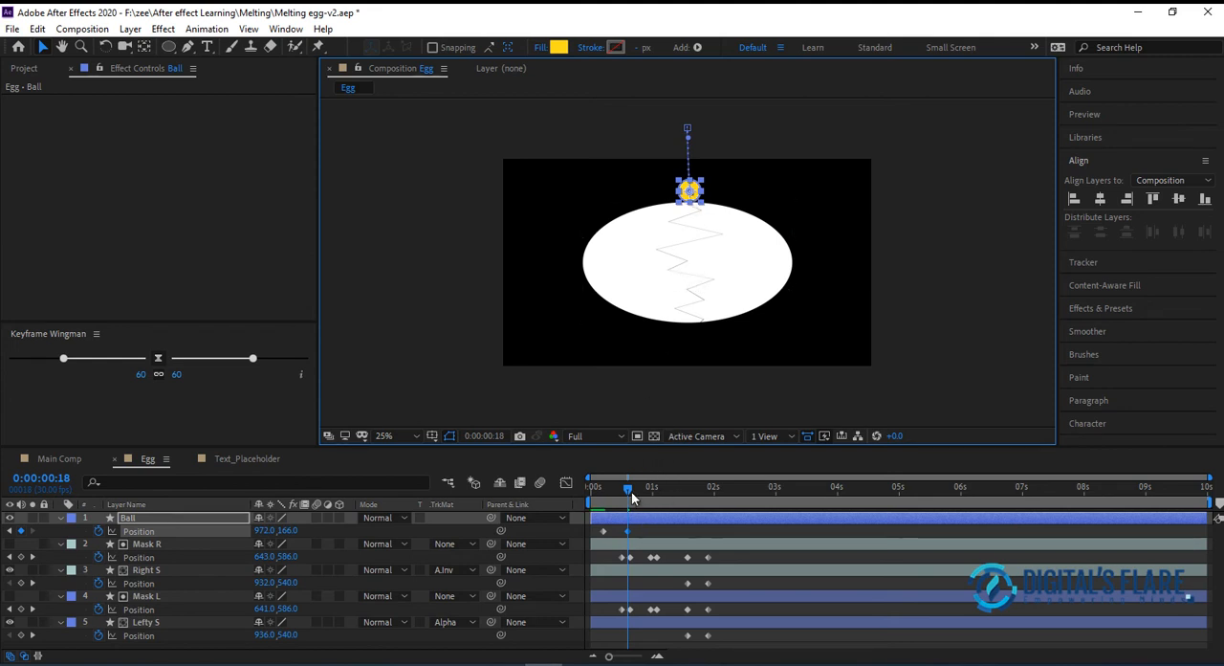
# Keyframe Ball bouncing up to Position 972, -70 at 0:00:00:25 and back onto the egg at 972, 178 at 0:00:01:01
pyautogui.moveTo(627, 488); pyautogui.dragTo(643, 494)
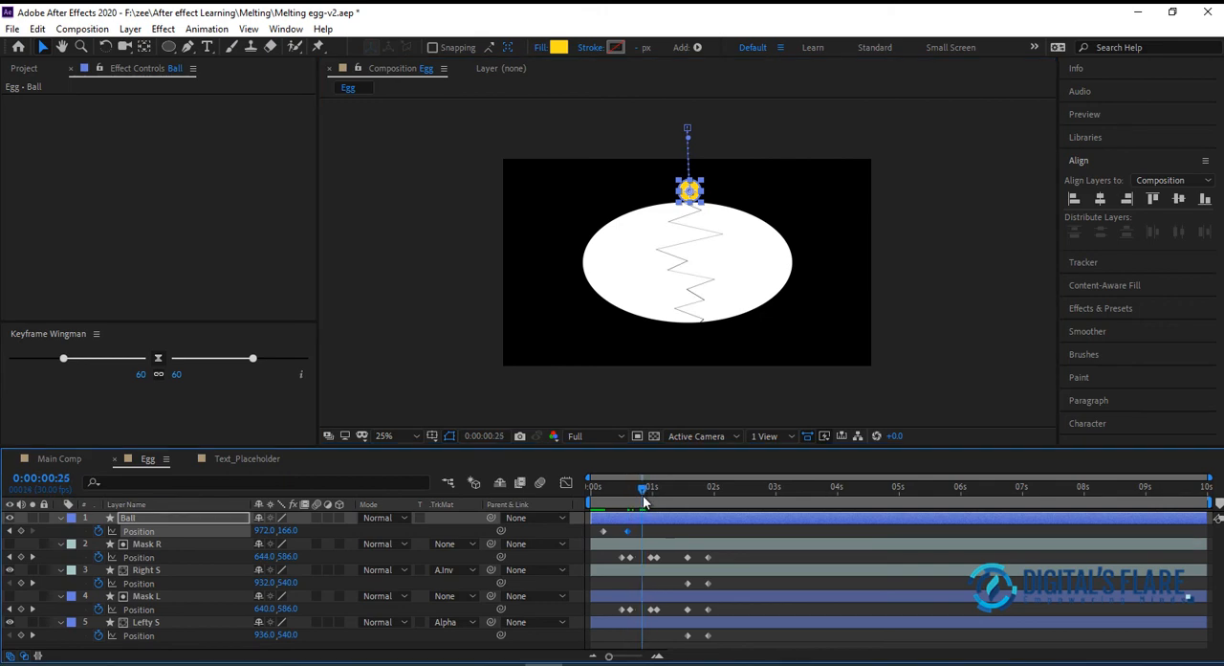
pyautogui.click(691, 190)
pyautogui.moveTo(691, 190); pyautogui.dragTo(690, 147)
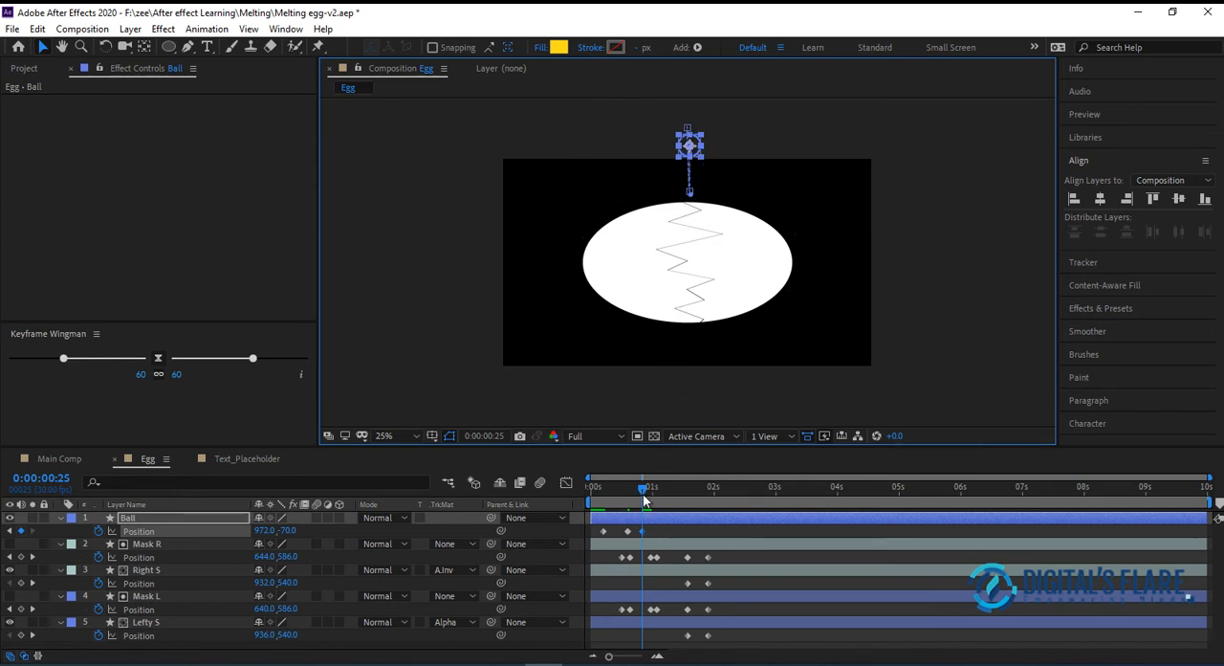
pyautogui.moveTo(645, 496); pyautogui.dragTo(658, 492)
pyautogui.click(690, 146)
pyautogui.moveTo(690, 146); pyautogui.dragTo(690, 192)
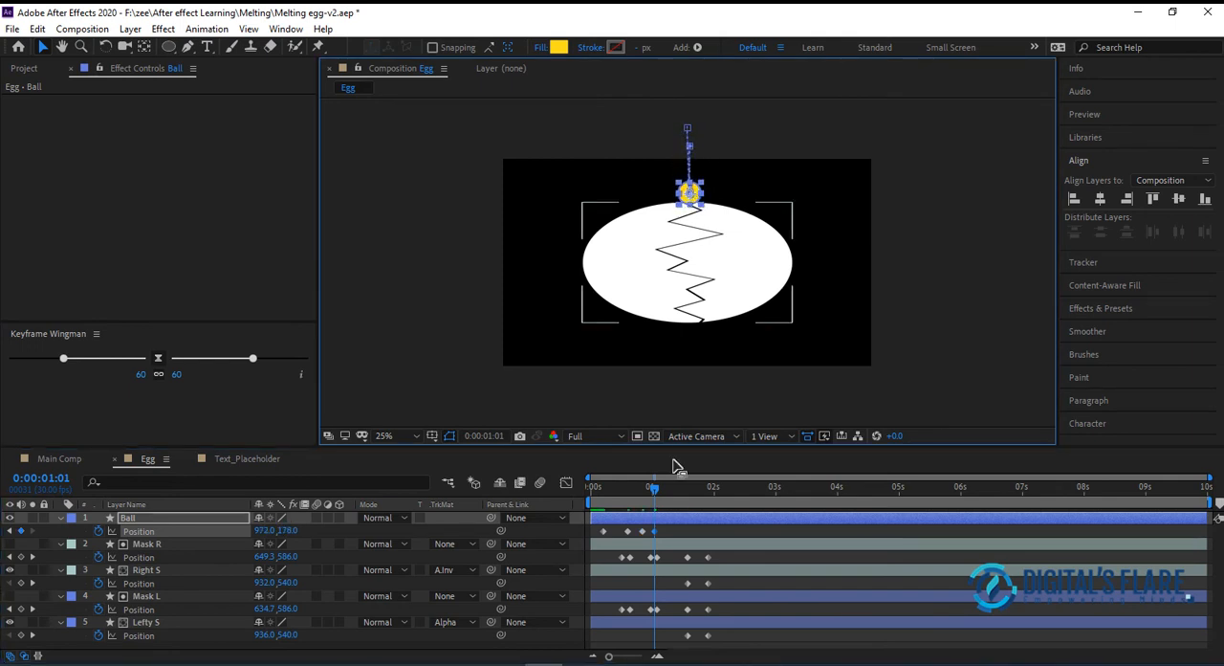
# At 0:00:01:11, raise Ball slightly above the egg to Position 968, 70
pyautogui.moveTo(656, 495); pyautogui.dragTo(677, 497)
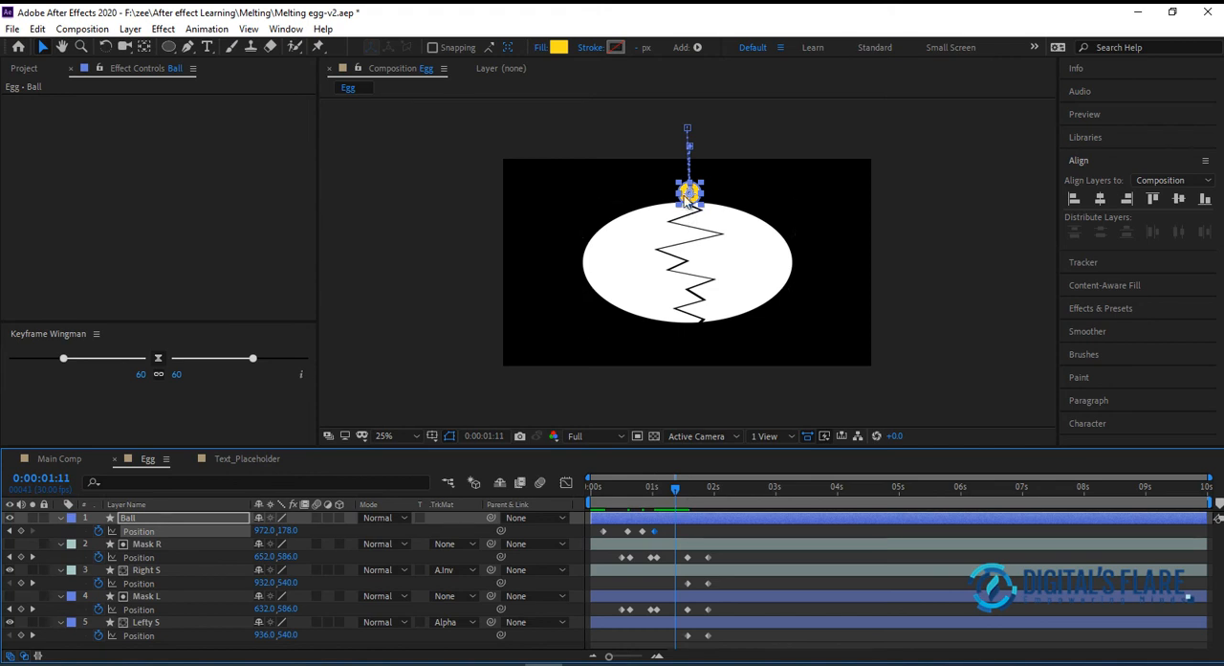
pyautogui.moveTo(689, 190); pyautogui.dragTo(689, 168)
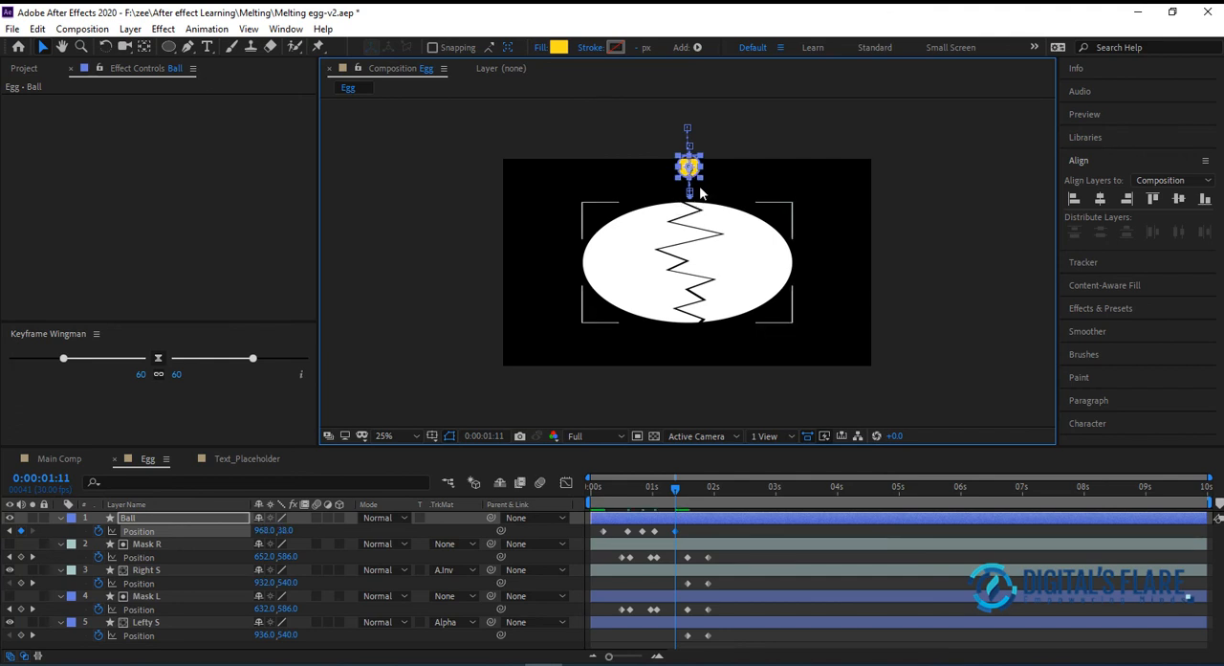
pyautogui.moveTo(690, 173); pyautogui.dragTo(689, 176)
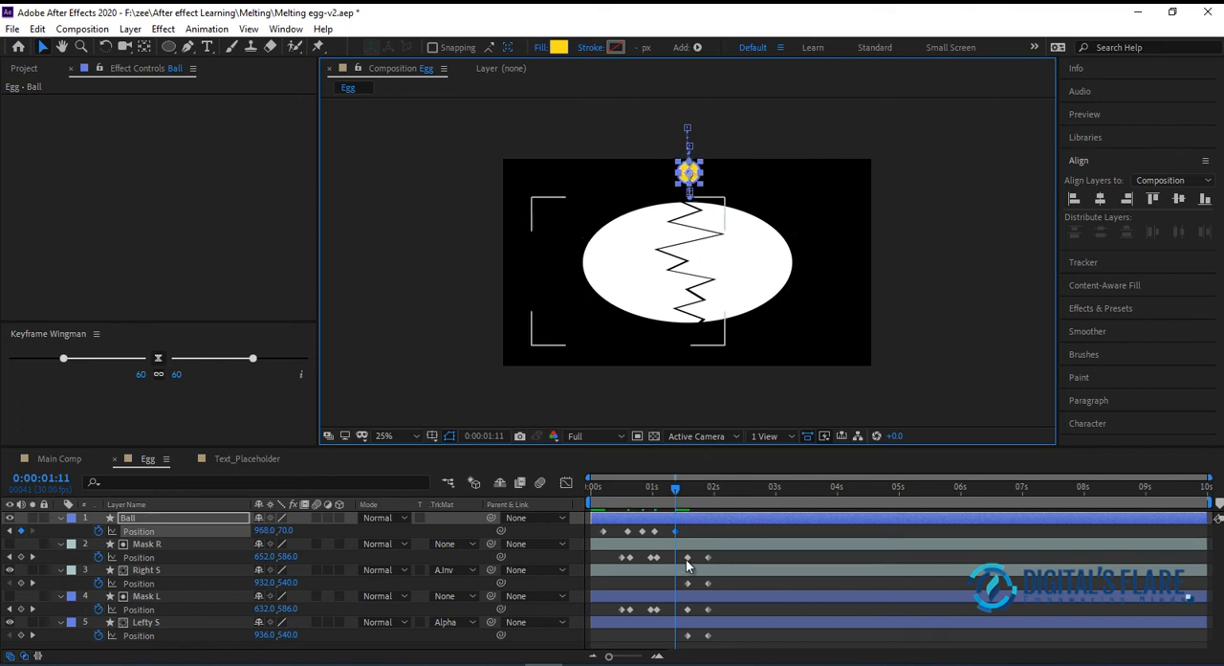
# Keyframe Ball's Scale at 100, 100% at 0:00:01:11 and flatten it, with proportions unlinked, to 100, 68% at 0:00:01:24
pyautogui.moveTo(689, 559)
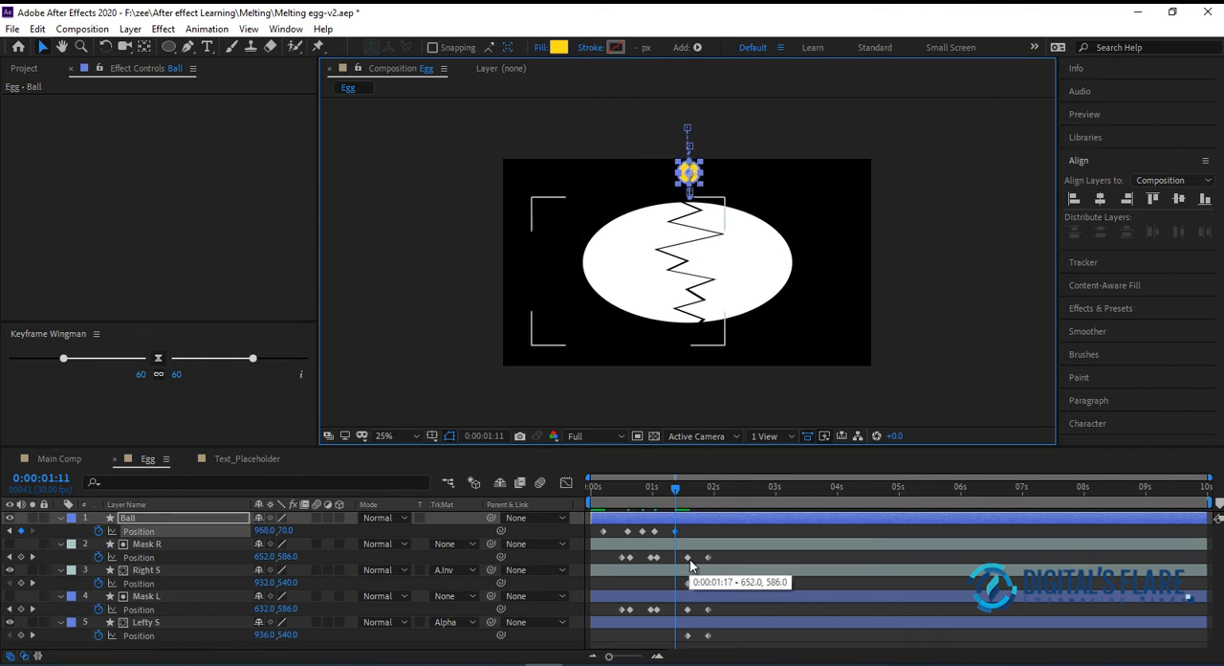
pyautogui.hotkey('shift', 's')
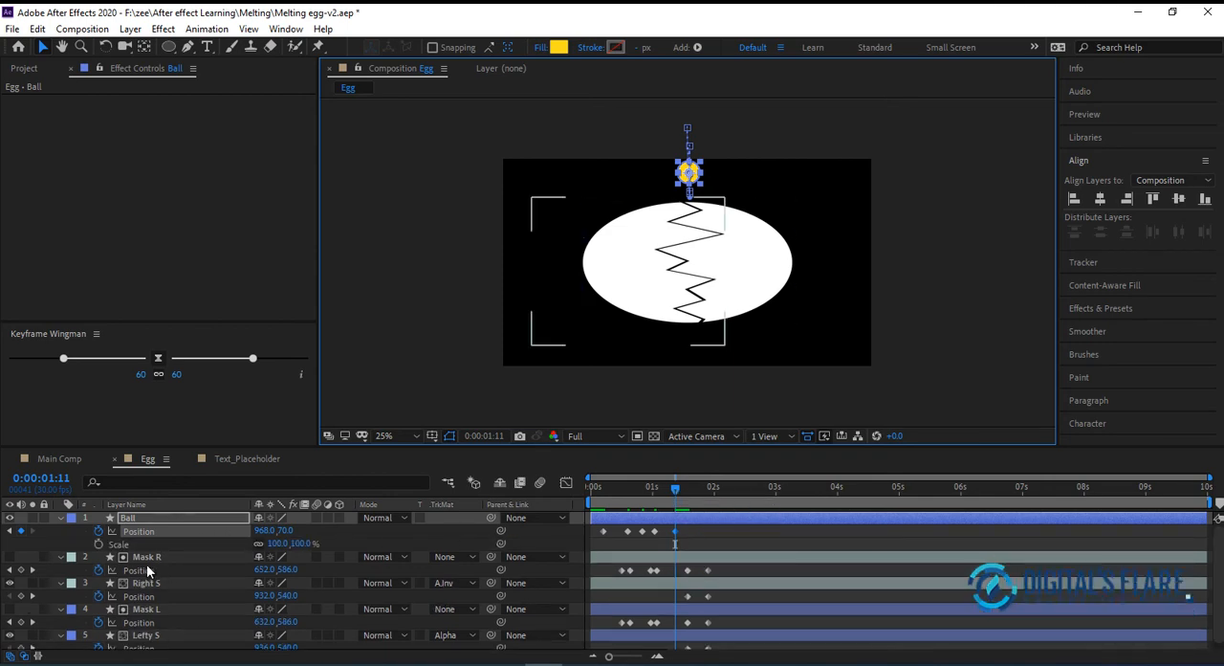
pyautogui.click(99, 543)
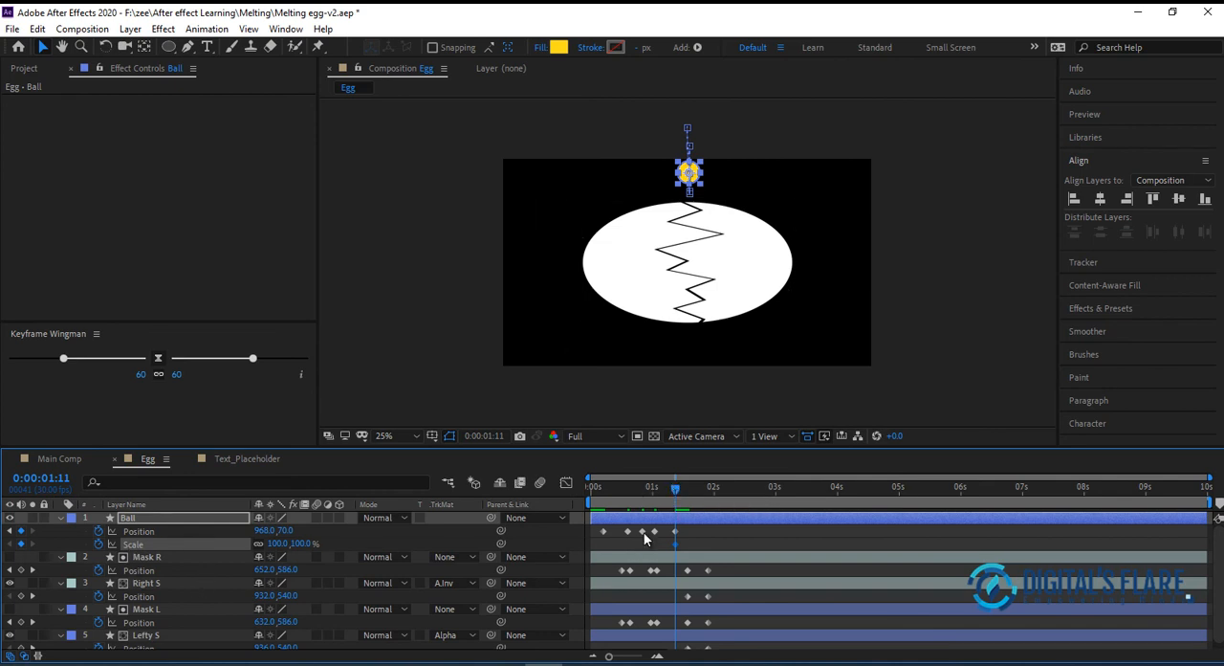
pyautogui.moveTo(682, 485); pyautogui.dragTo(705, 487)
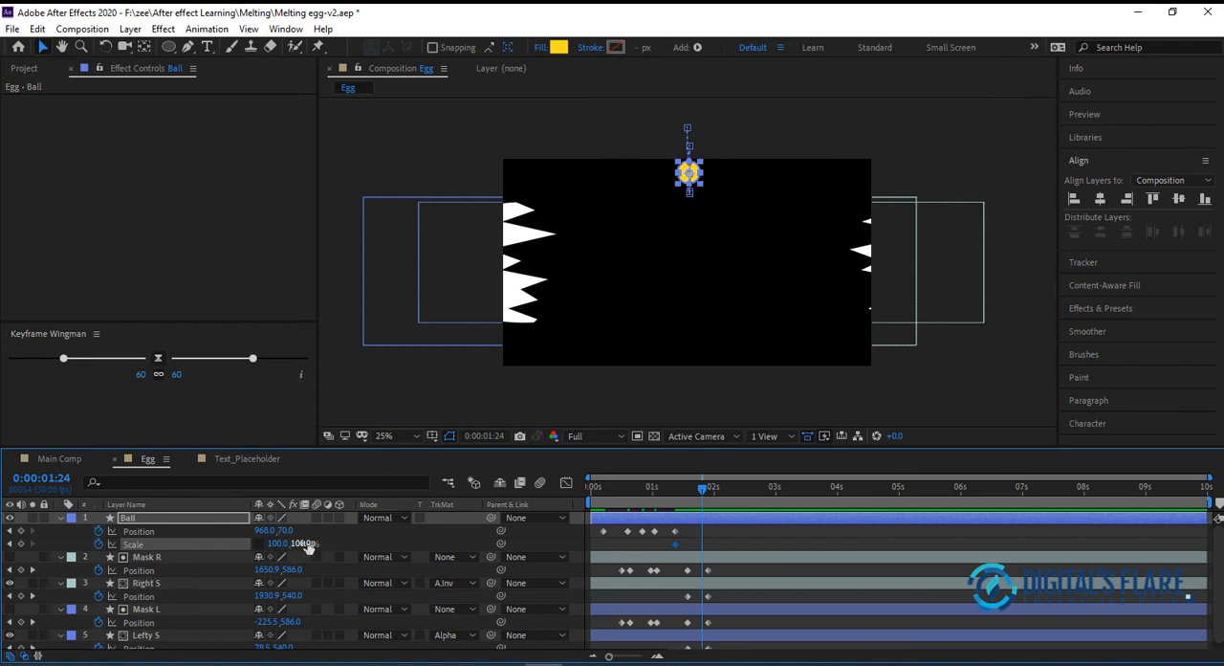
pyautogui.moveTo(308, 542); pyautogui.dragTo(277, 543)
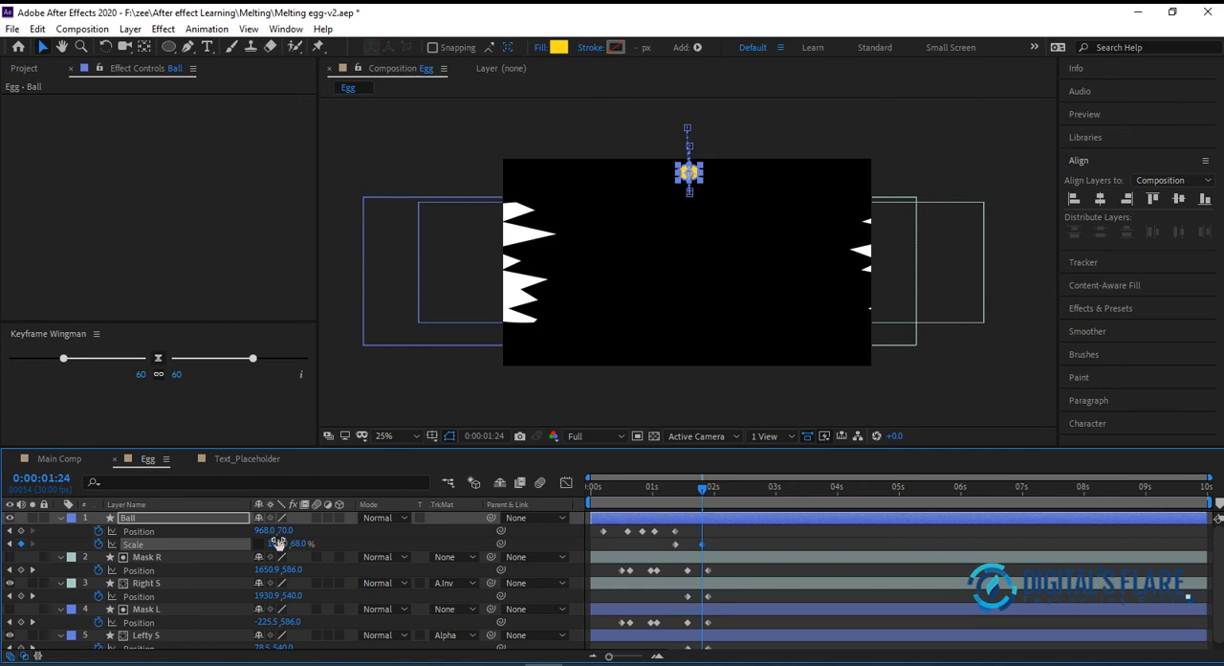
# Keyframe Ball's Scale back at 100, 100% at 0:00:03:00, and shift that keyframe earlier to 0:00:02:20
pyautogui.moveTo(703, 495); pyautogui.dragTo(718, 497)
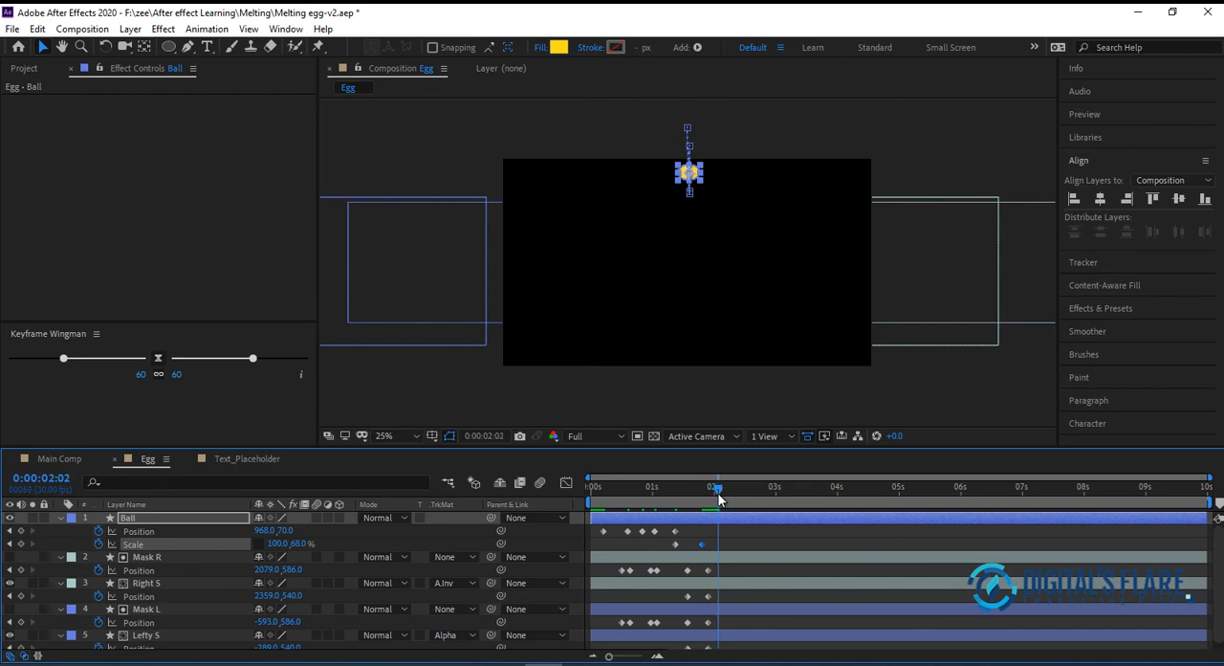
pyautogui.moveTo(718, 493); pyautogui.dragTo(775, 493)
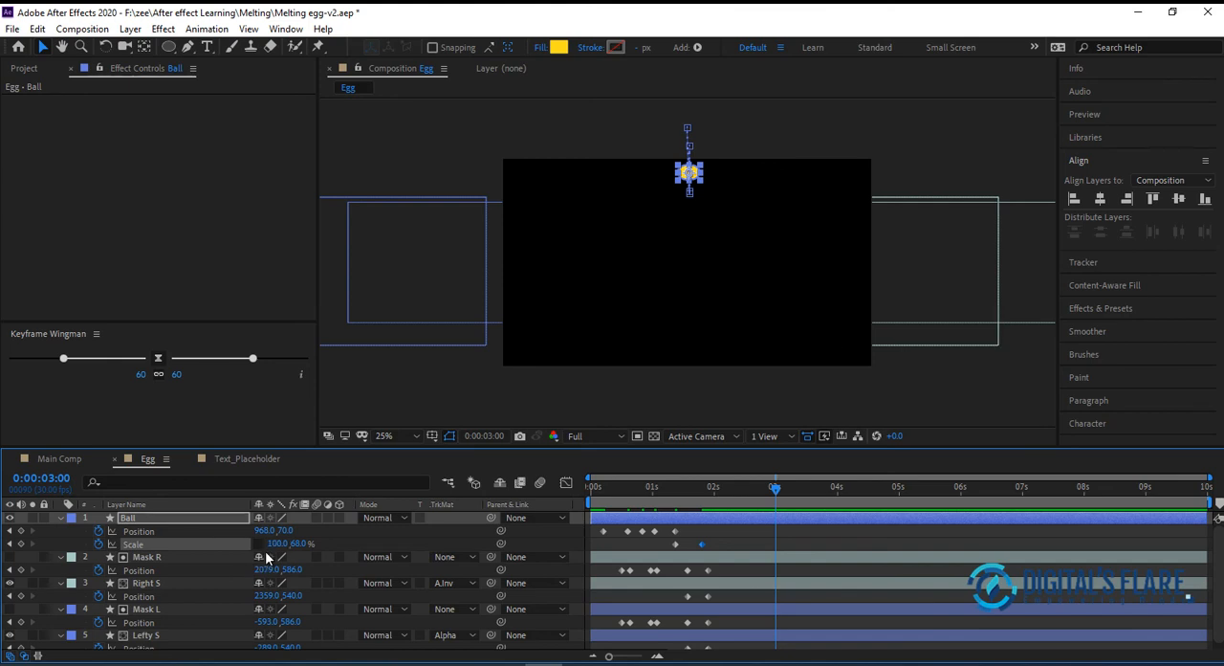
pyautogui.click(299, 544)
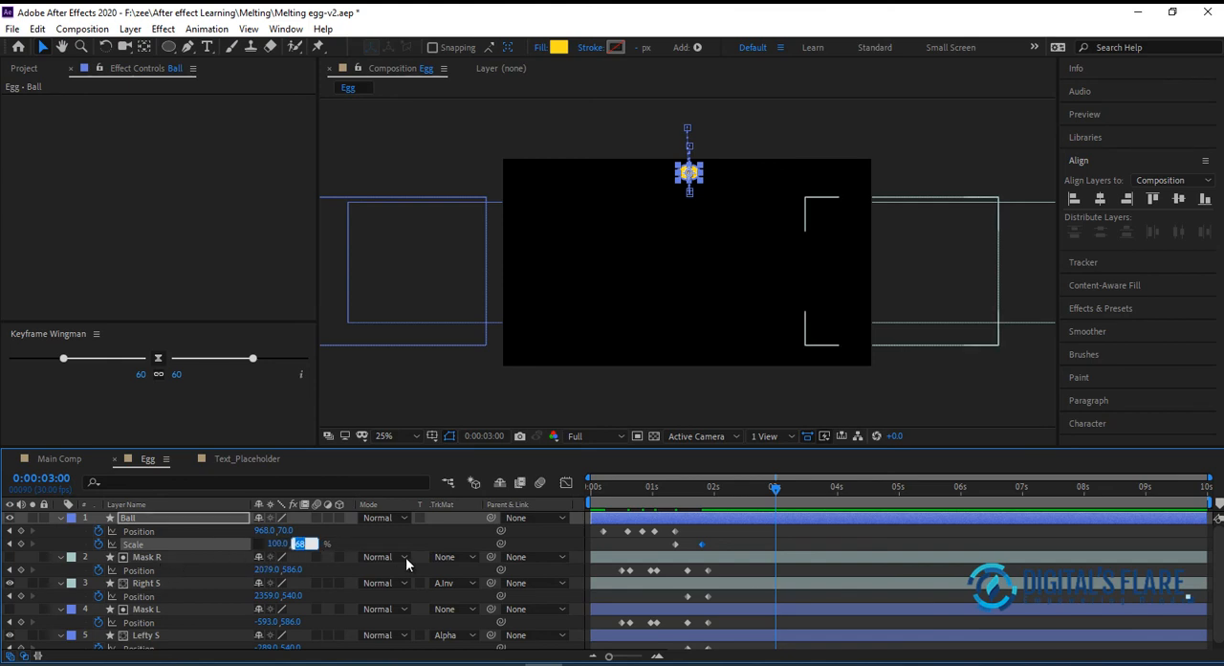
pyautogui.write('100')
pyautogui.press('Return')
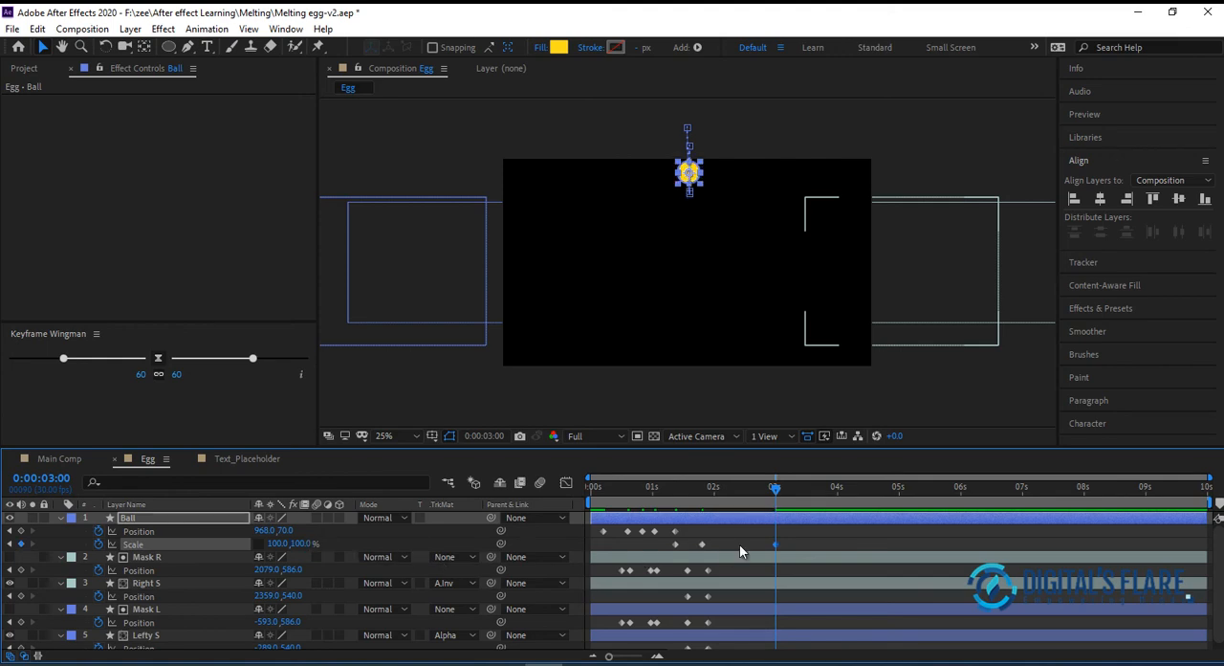
pyautogui.moveTo(775, 544); pyautogui.dragTo(755, 546)
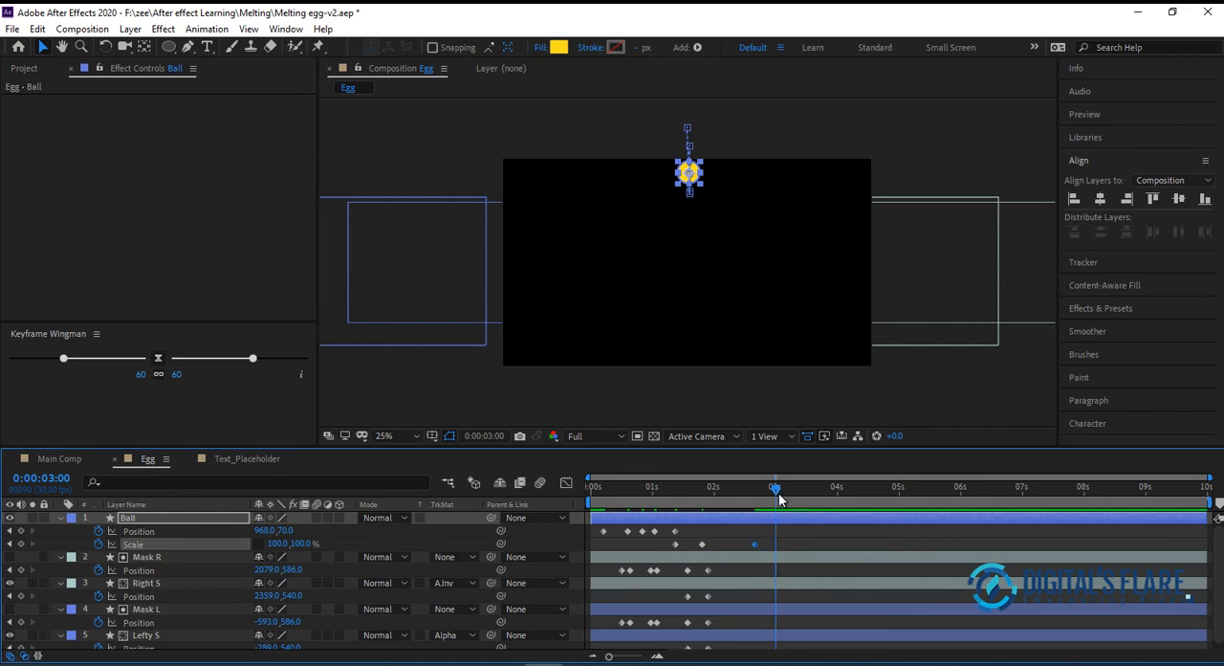
# At 0:00:03:00, stretch Ball's Scale to 100, 118%, drop it to Position 972, 710, and preview the animation
pyautogui.click(302, 543)
pyautogui.press('Up')
pyautogui.press('Up')
pyautogui.press('Up')
pyautogui.press('Up')
pyautogui.press('Up')
pyautogui.press('Up')
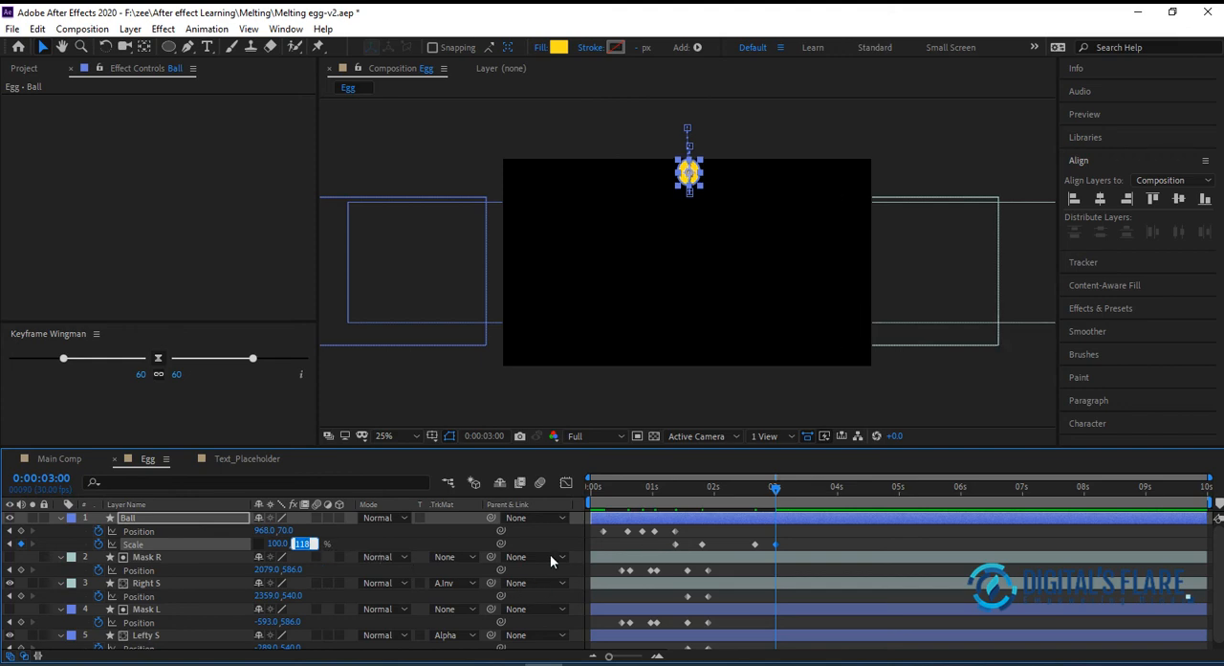
pyautogui.moveTo(690, 172); pyautogui.dragTo(691, 299)
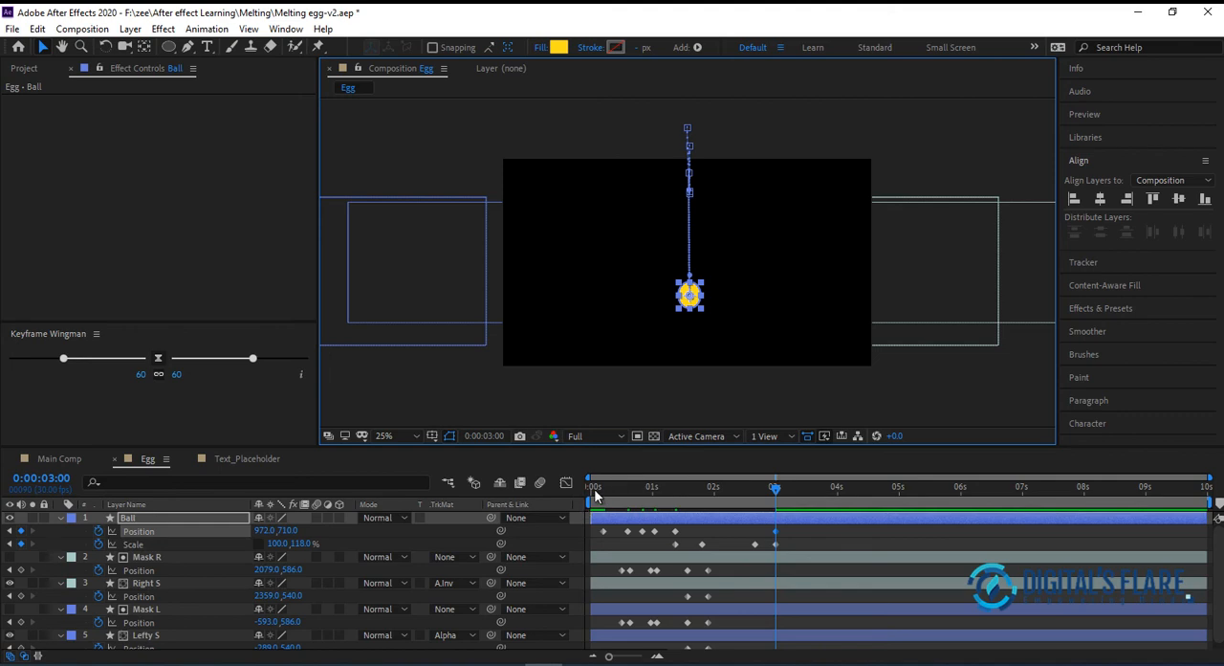
pyautogui.click(594, 490)
pyautogui.press('space')
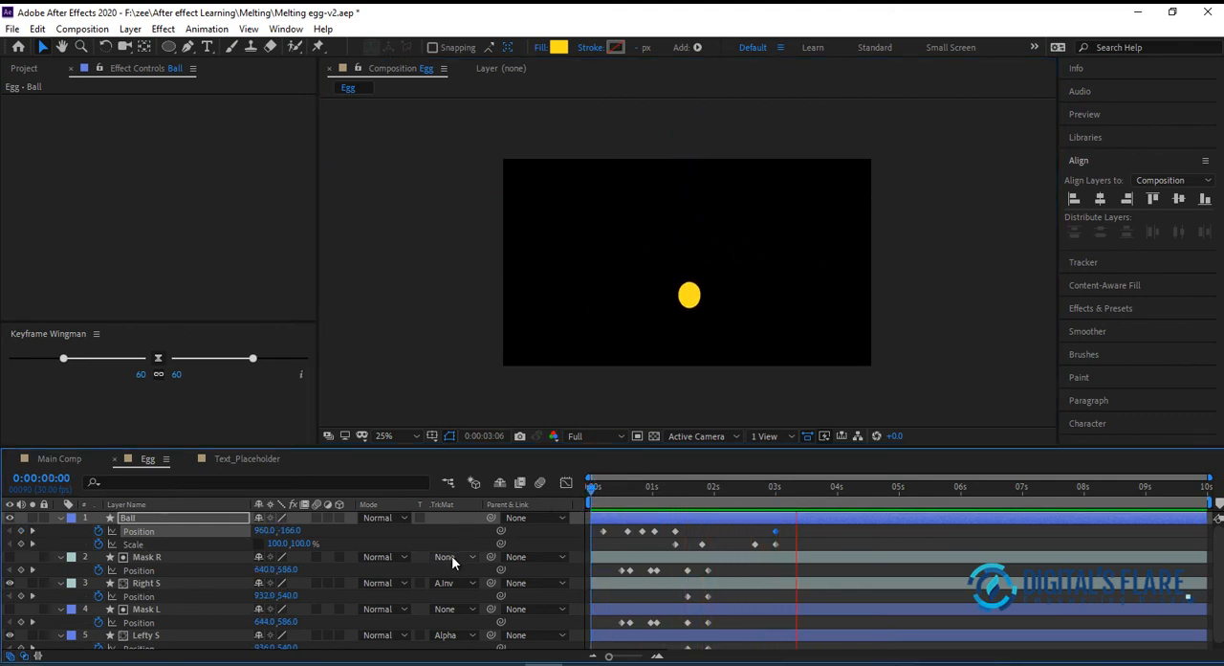
pyautogui.press('space')
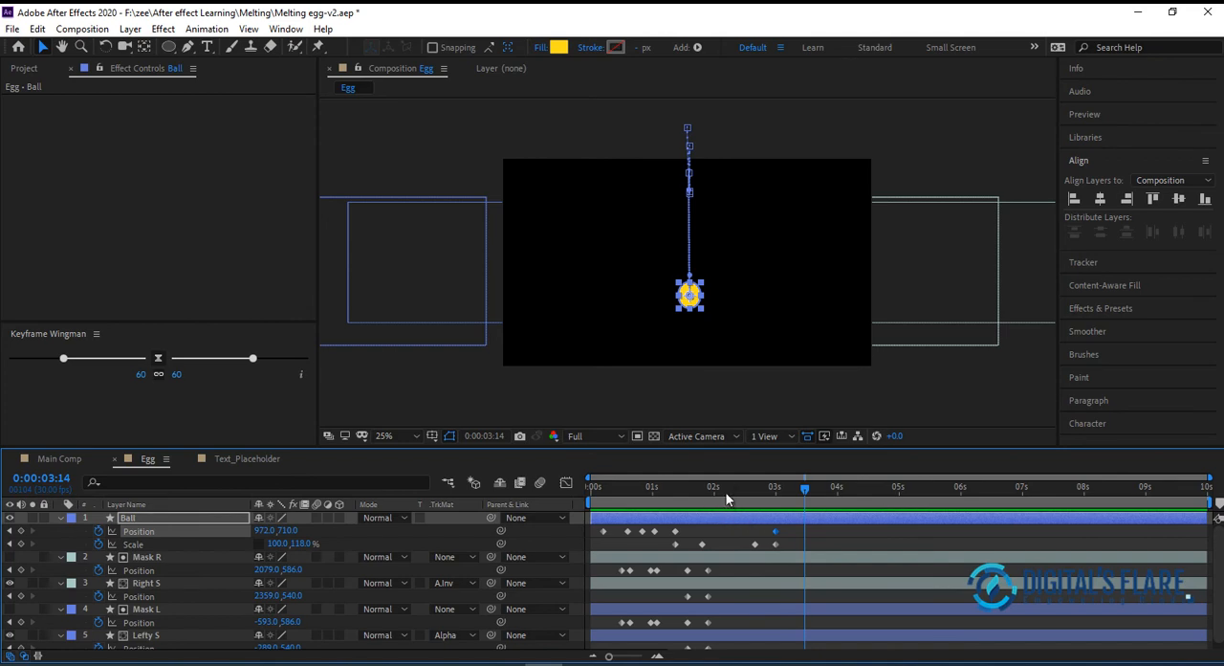
pyautogui.moveTo(724, 484); pyautogui.dragTo(701, 505)
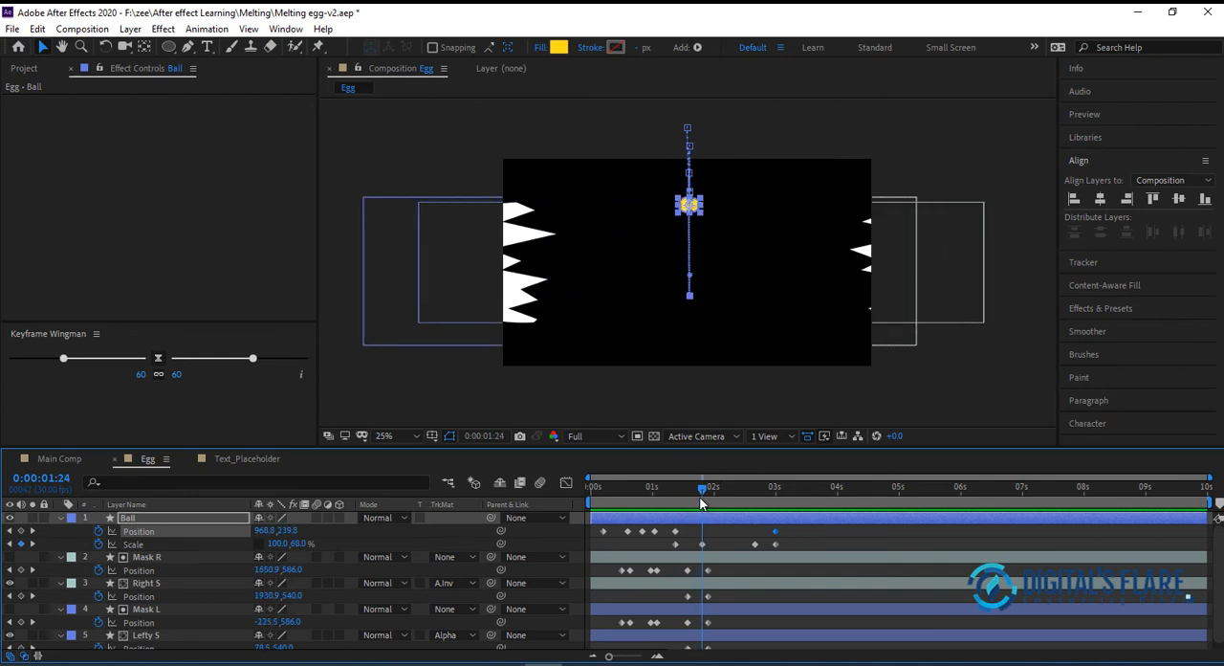
pyautogui.moveTo(701, 498); pyautogui.dragTo(701, 495)
pyautogui.click(21, 542)
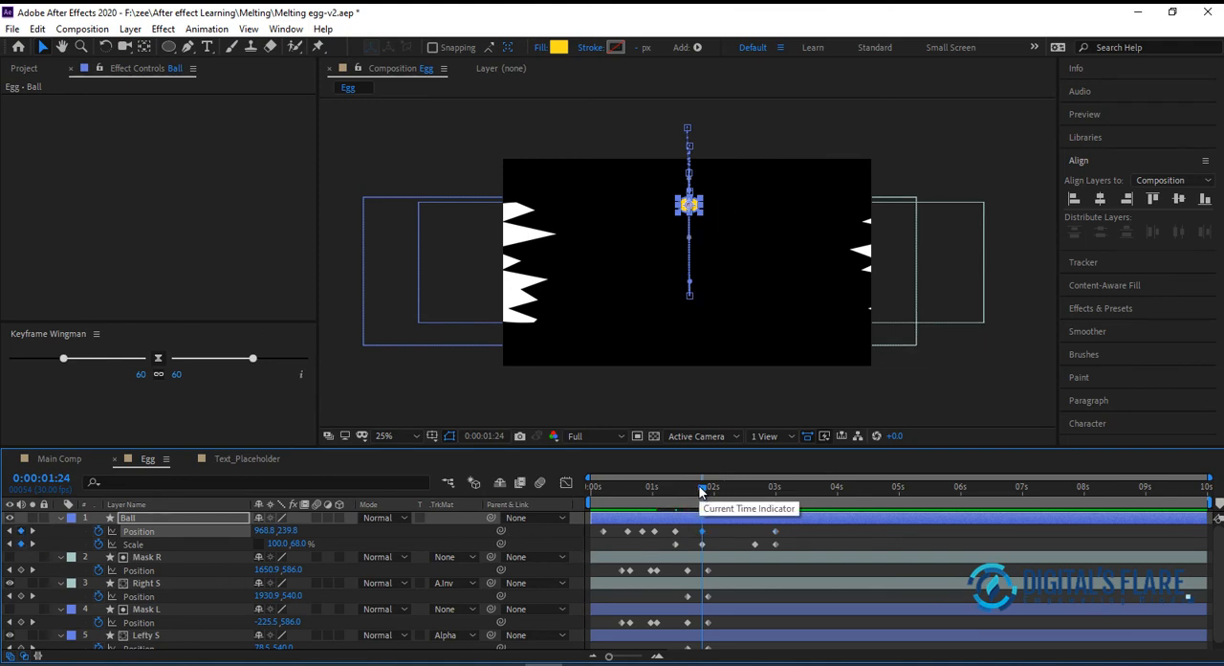
pyautogui.moveTo(701, 487); pyautogui.dragTo(687, 489)
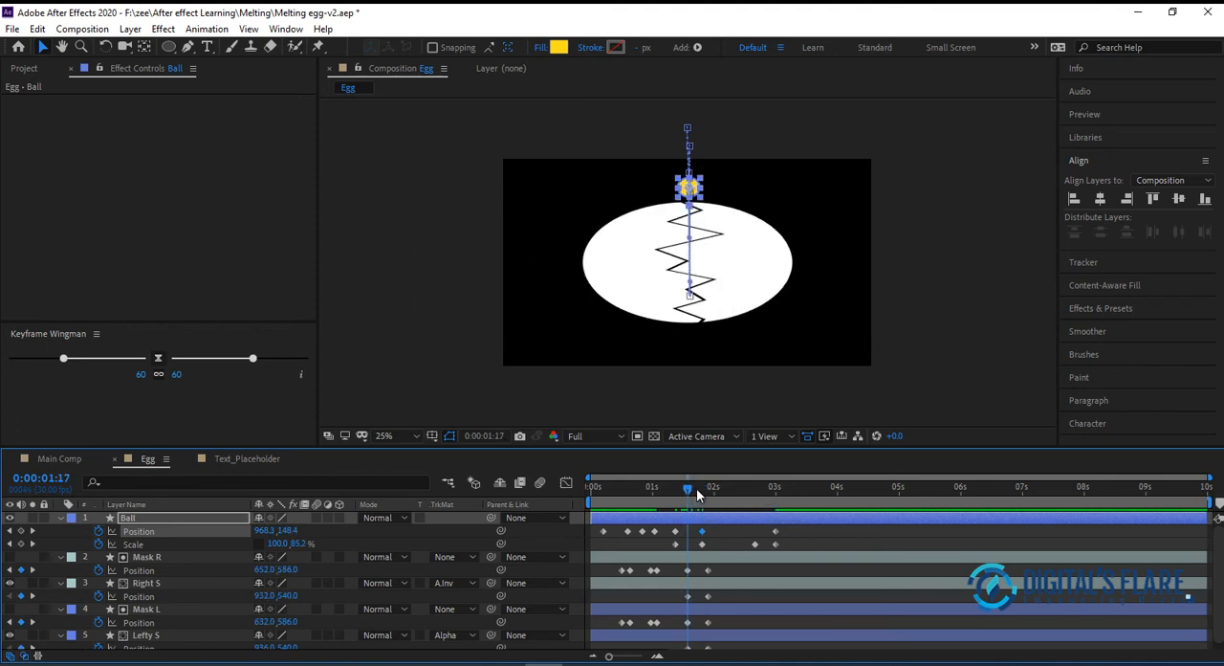
pyautogui.click(696, 489)
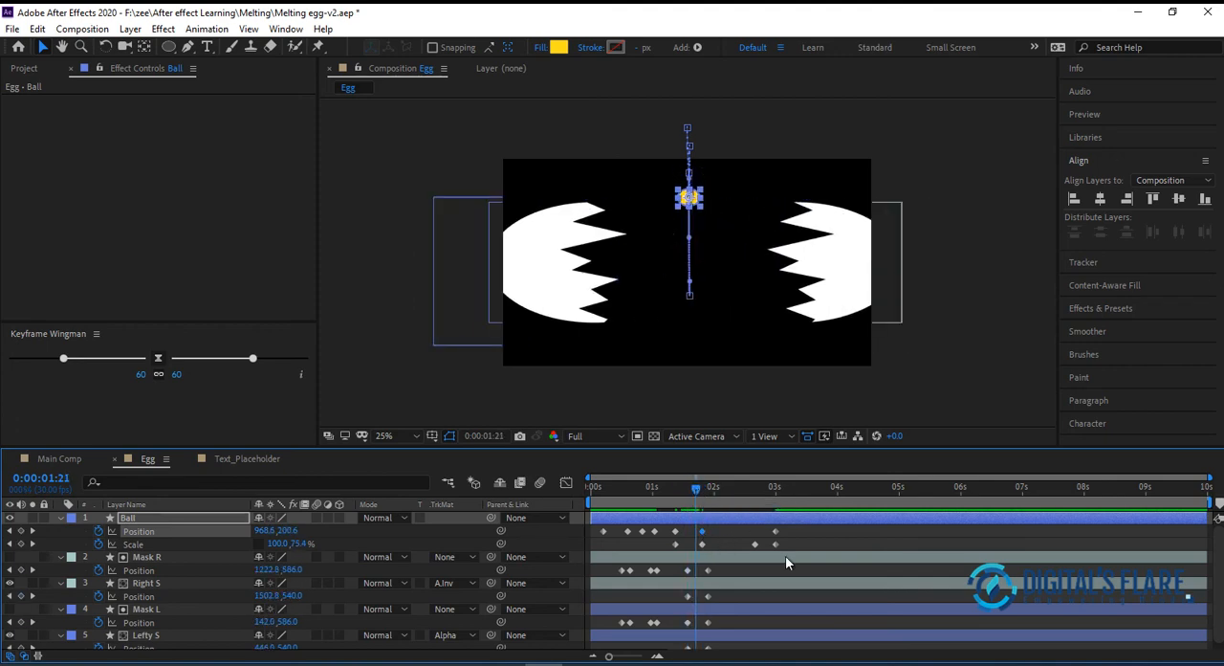
pyautogui.press('Delete')
# Copy Ball's Position keyframe from 0:00:01:11 to 0:00:01:24 and 0:00:02:09 so it hovers, and preview the motion
pyautogui.moveTo(697, 490)
pyautogui.mouseDown()
pyautogui.moveTo(715, 488)
pyautogui.moveTo(702, 488)
pyautogui.mouseUp()
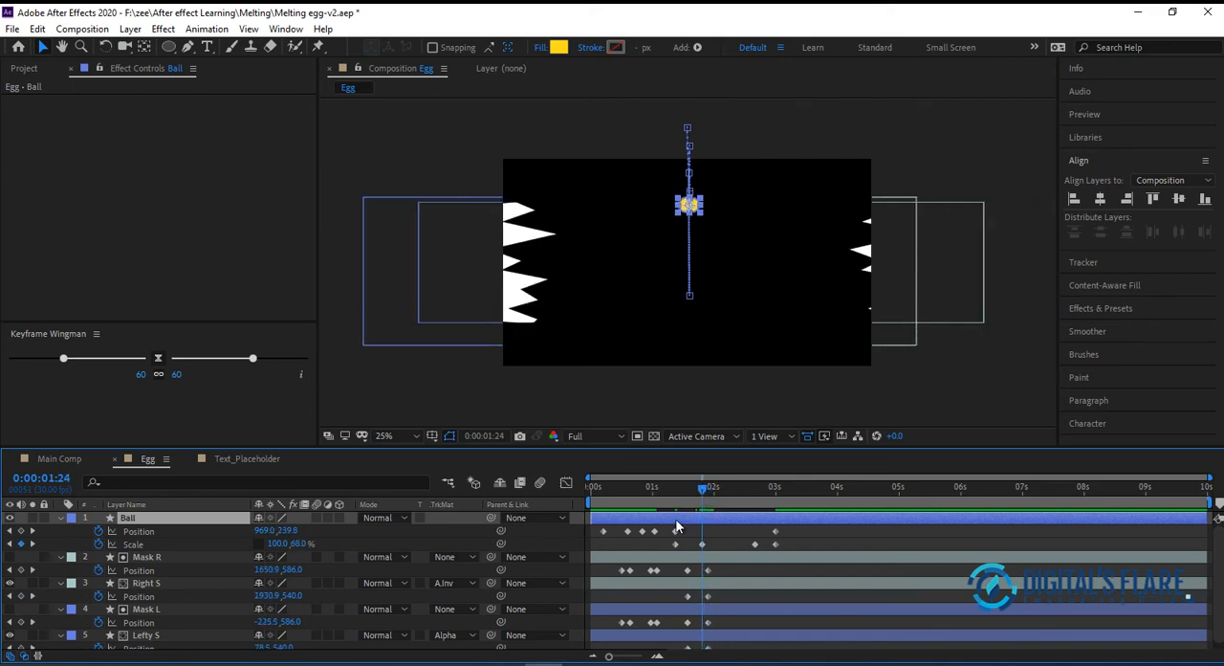
pyautogui.click(676, 530)
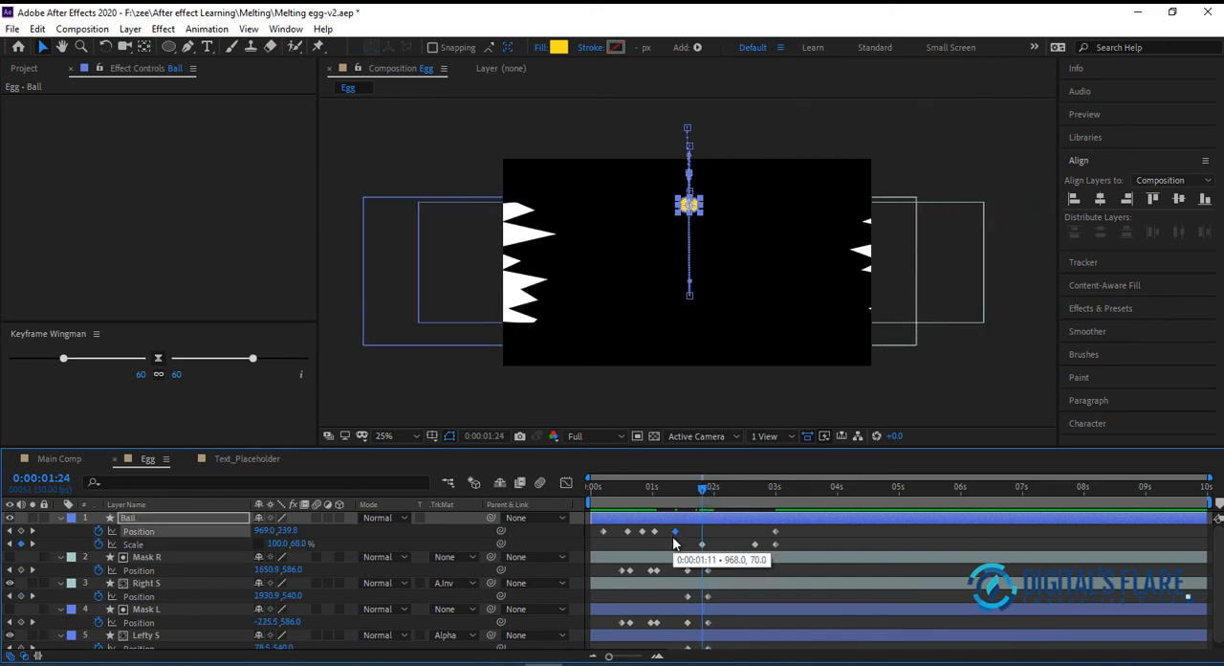
pyautogui.hotkey('ctrl', 'c')
pyautogui.hotkey('ctrl', 'v')
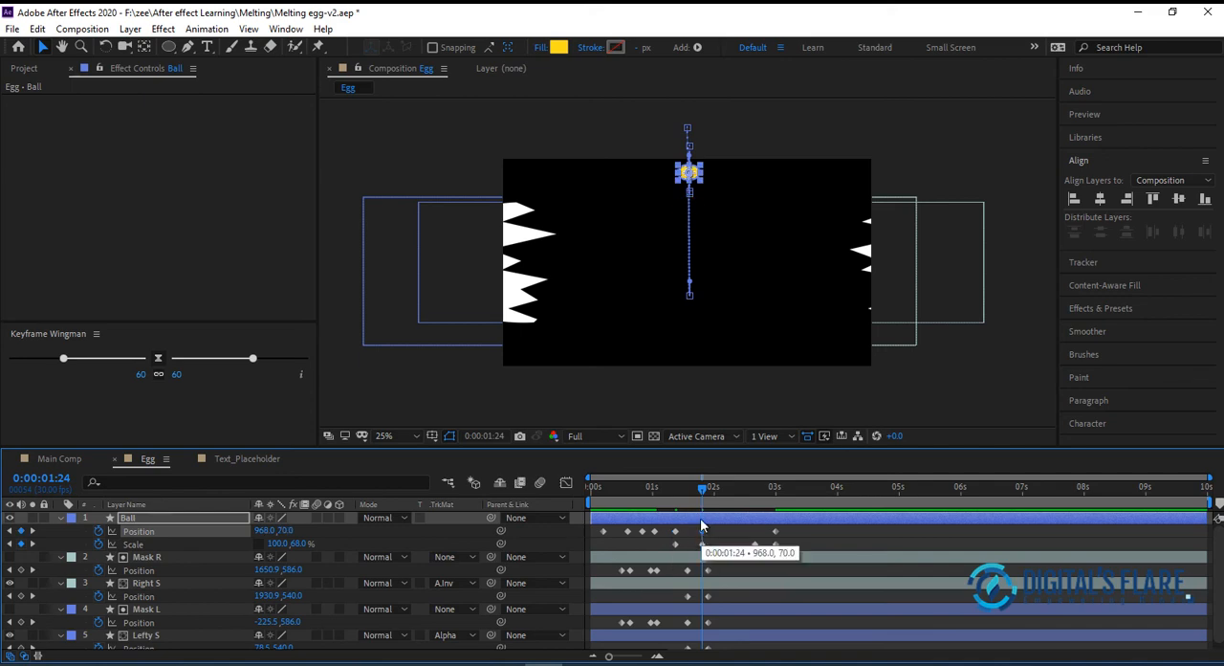
pyautogui.moveTo(702, 489); pyautogui.dragTo(733, 488)
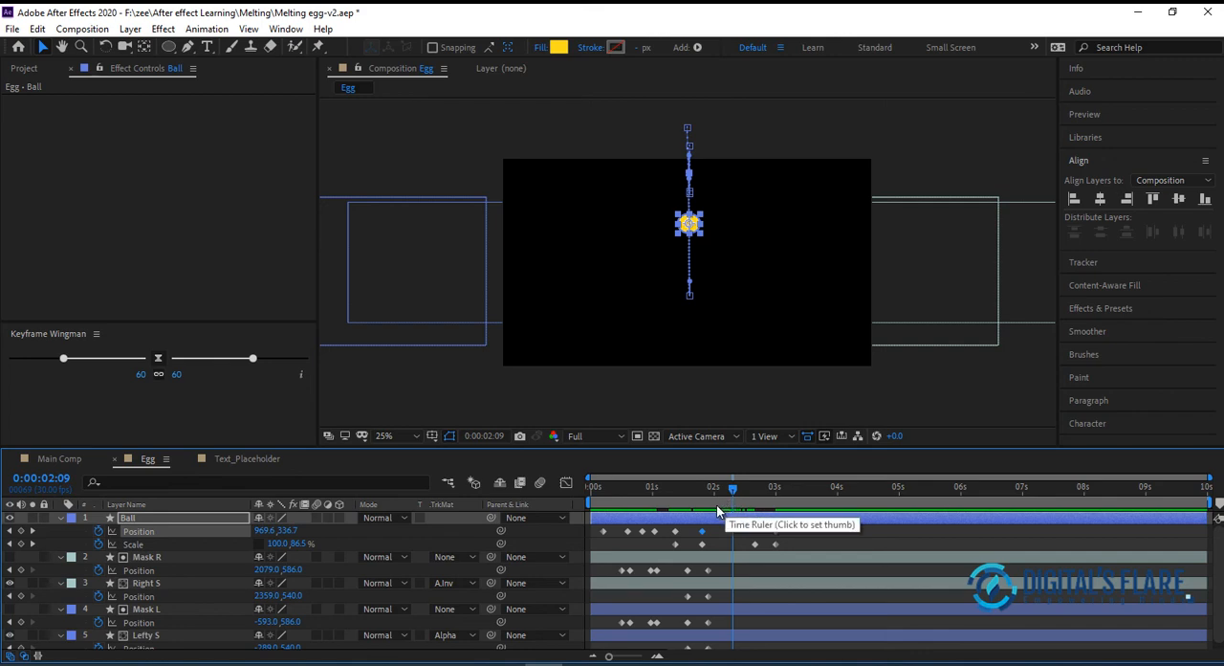
pyautogui.hotkey('ctrl', 'v')
pyautogui.moveTo(732, 488); pyautogui.dragTo(581, 505)
pyautogui.press('space')
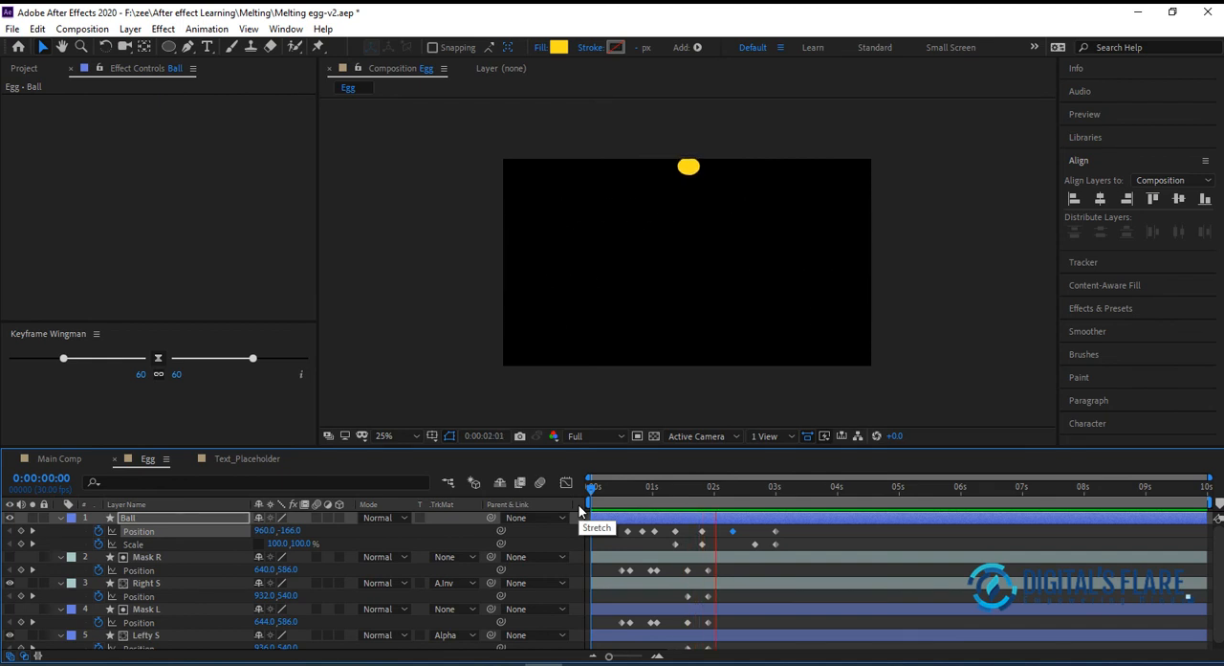
pyautogui.press('space')
pyautogui.moveTo(598, 485); pyautogui.dragTo(679, 497)
pyautogui.press('space')
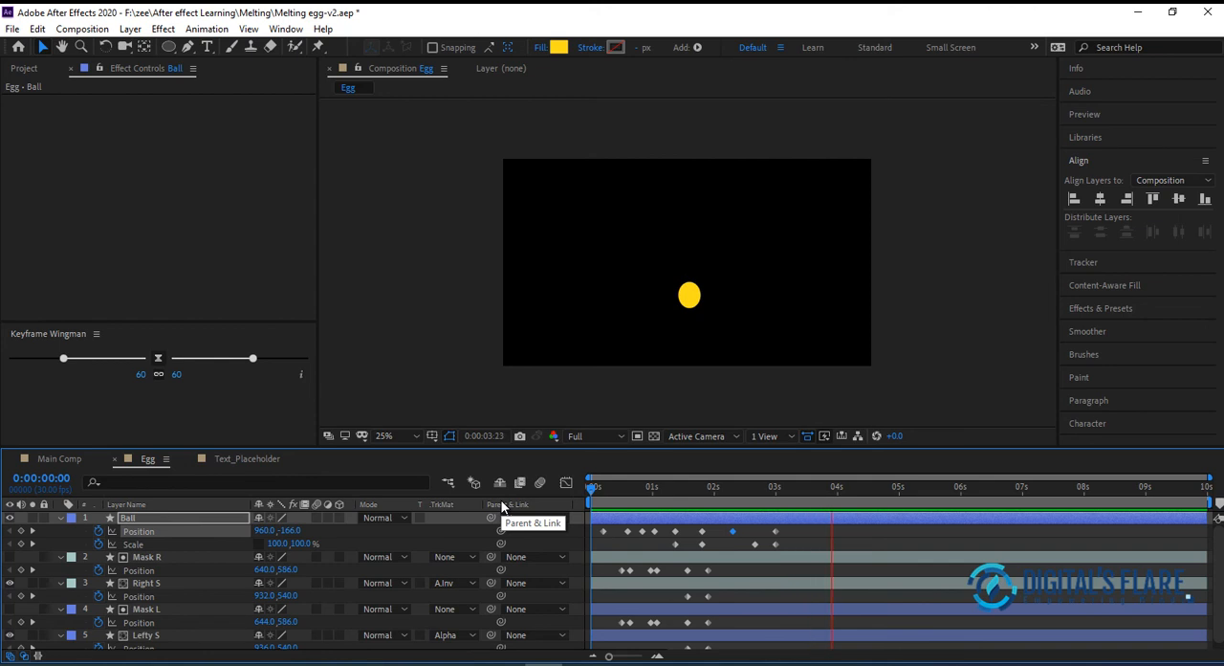
pyautogui.press('space')
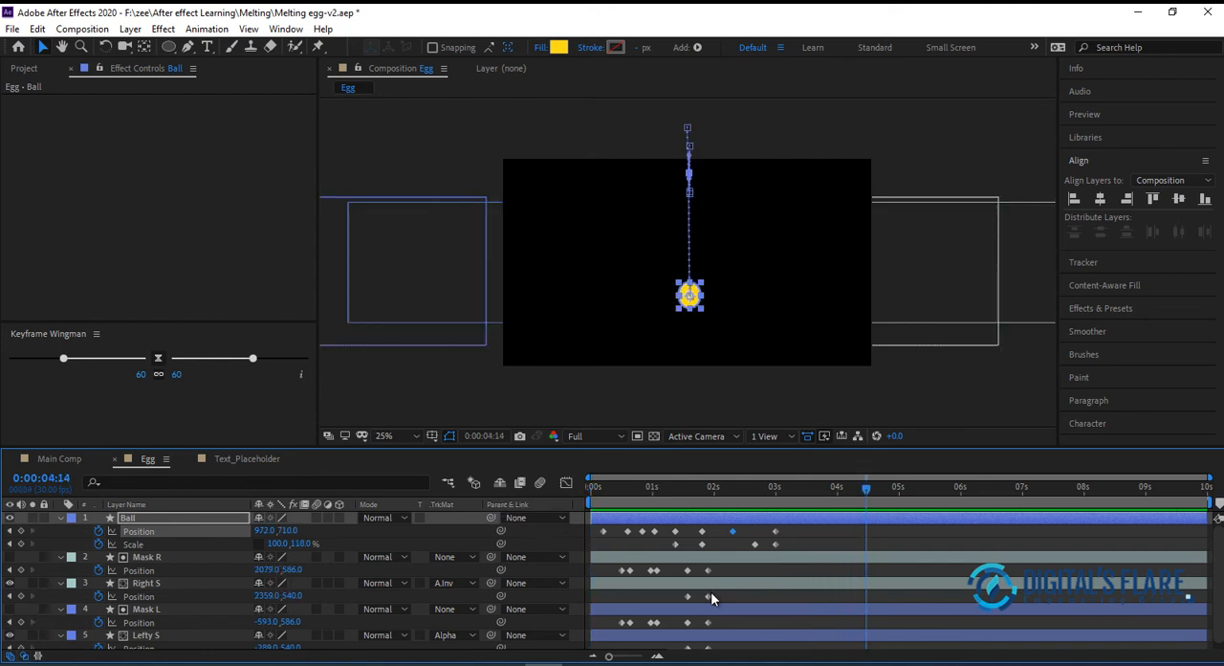
pyautogui.click(739, 531)
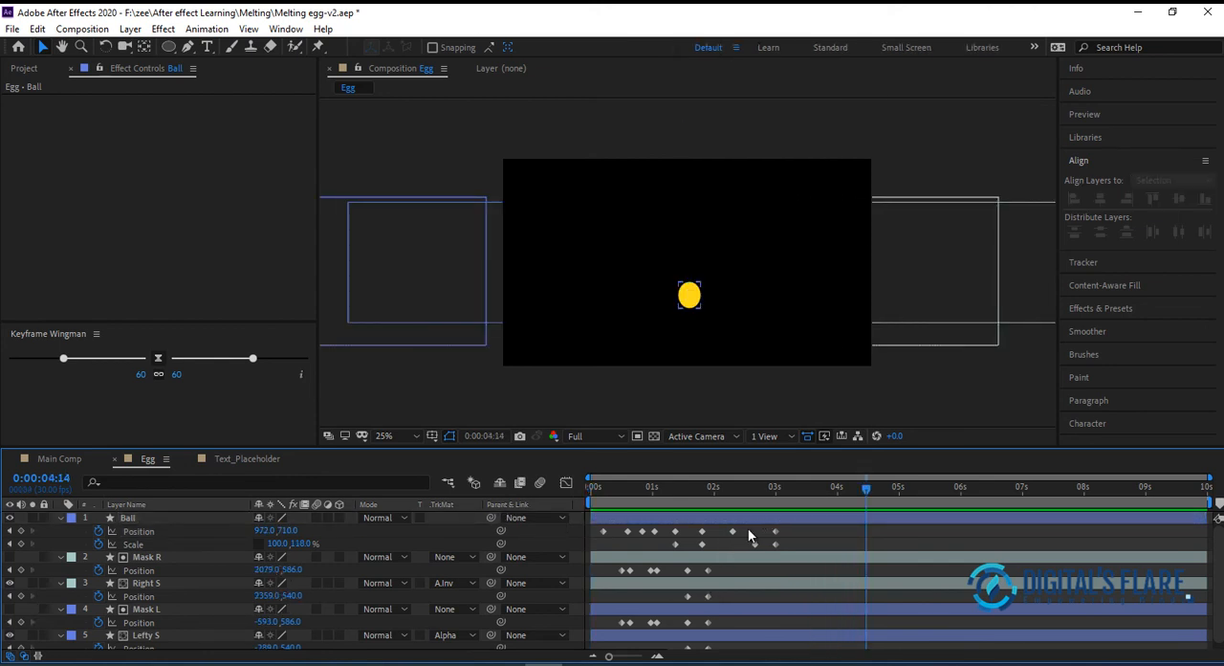
pyautogui.click(732, 530)
pyautogui.moveTo(792, 529); pyautogui.dragTo(722, 545)
pyautogui.press('F9')
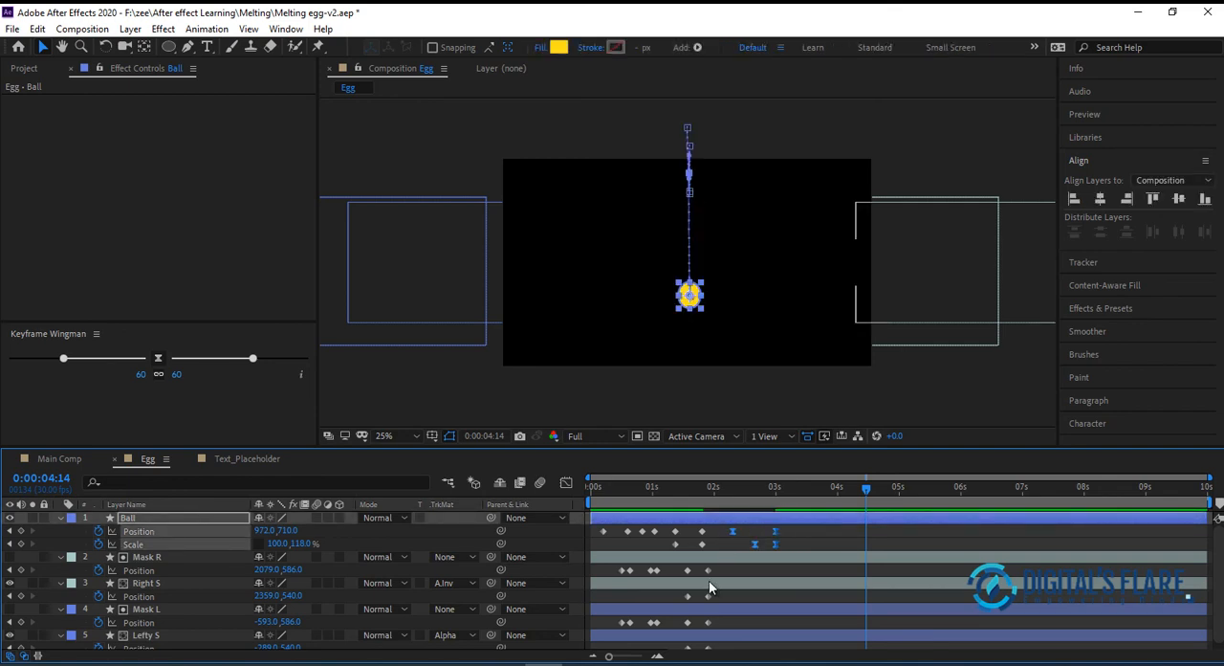
pyautogui.click(564, 483)
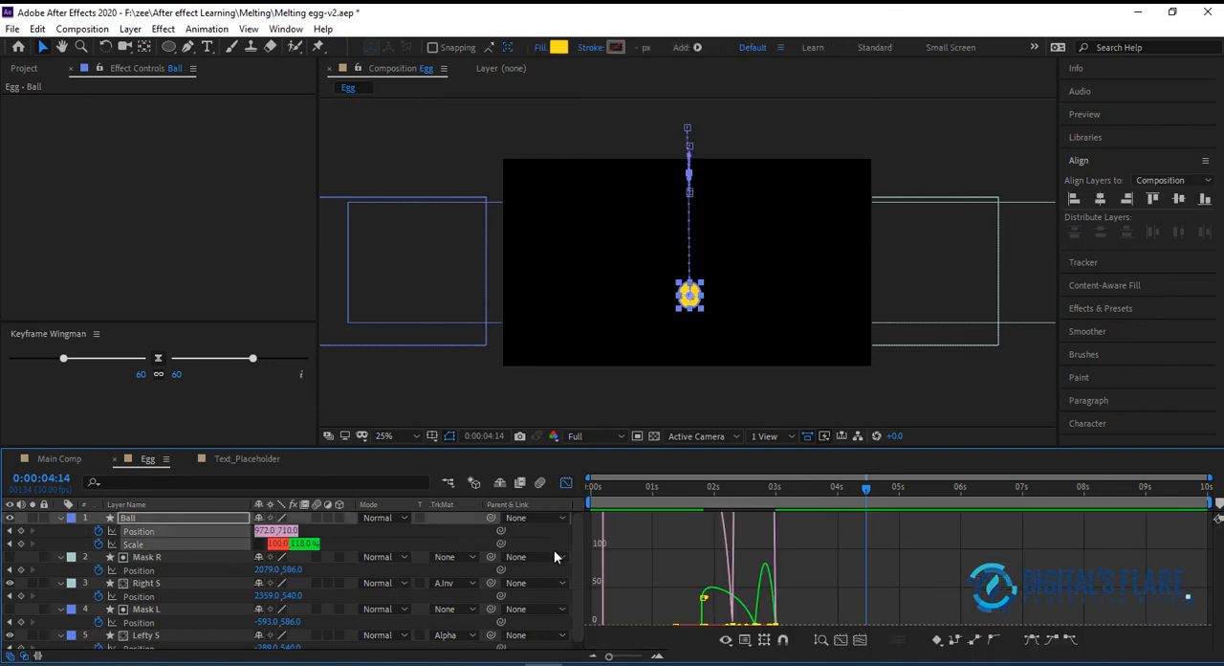
pyautogui.hotkey('ctrl', 'z')
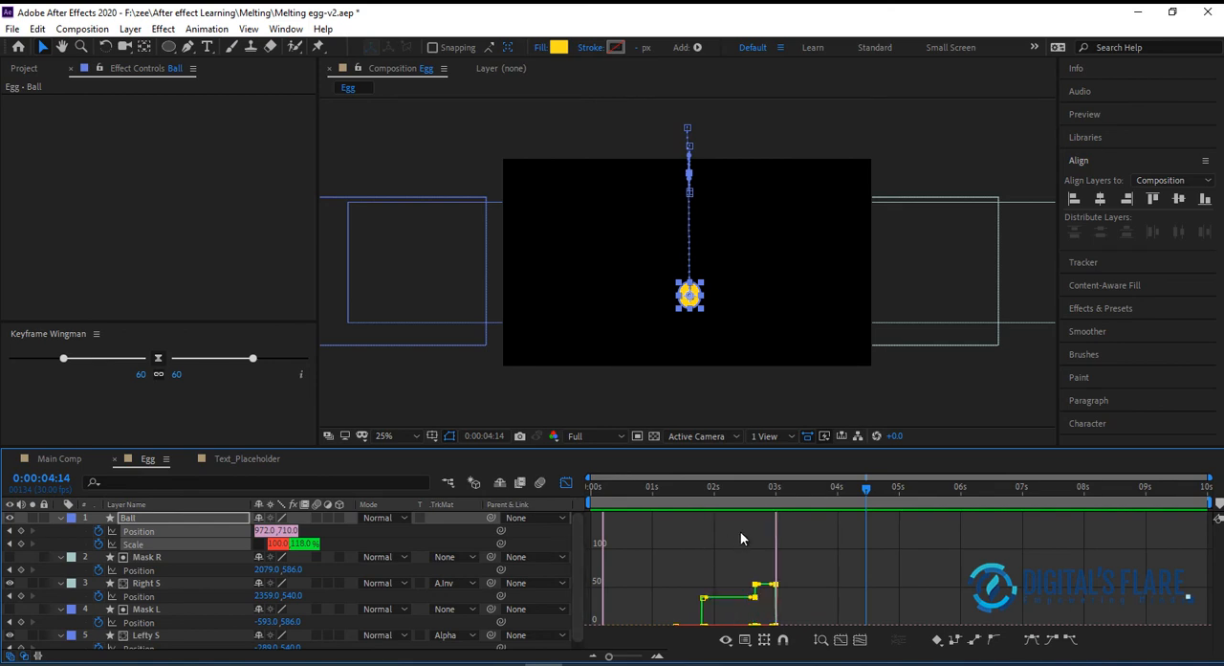
pyautogui.click(565, 483)
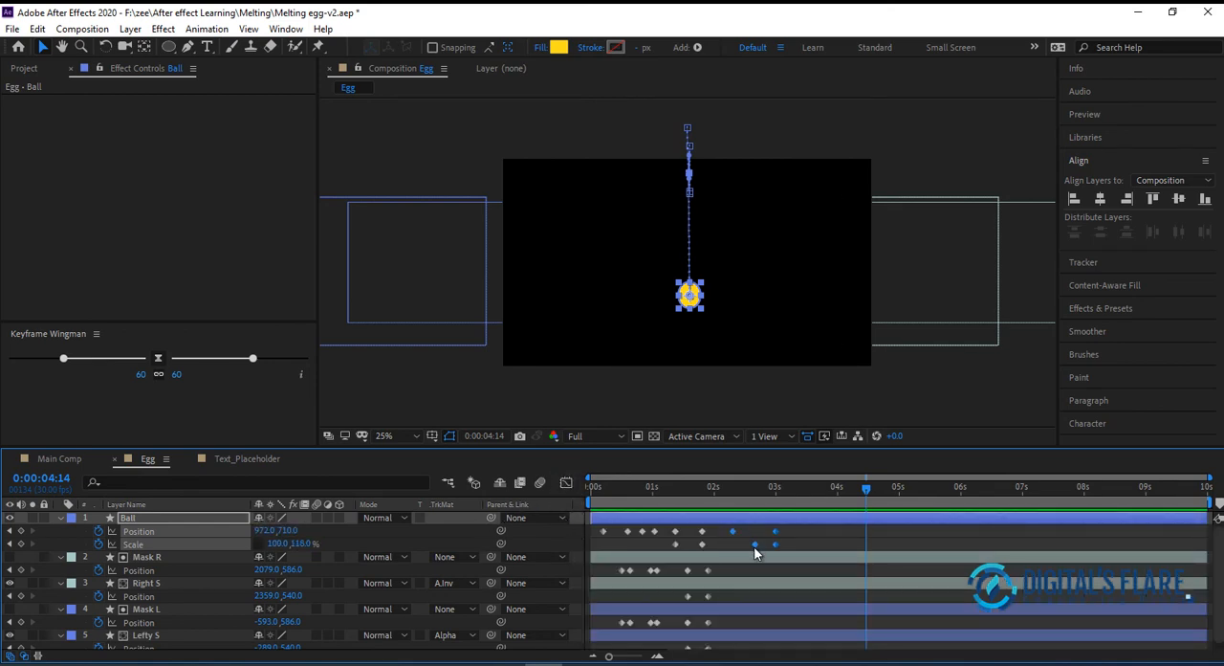
# Easy Ease Ball's last two Position keyframes, extend the first one's outgoing influence to about halfway in the speed graph, and preview the drop
pyautogui.moveTo(804, 528); pyautogui.dragTo(716, 538)
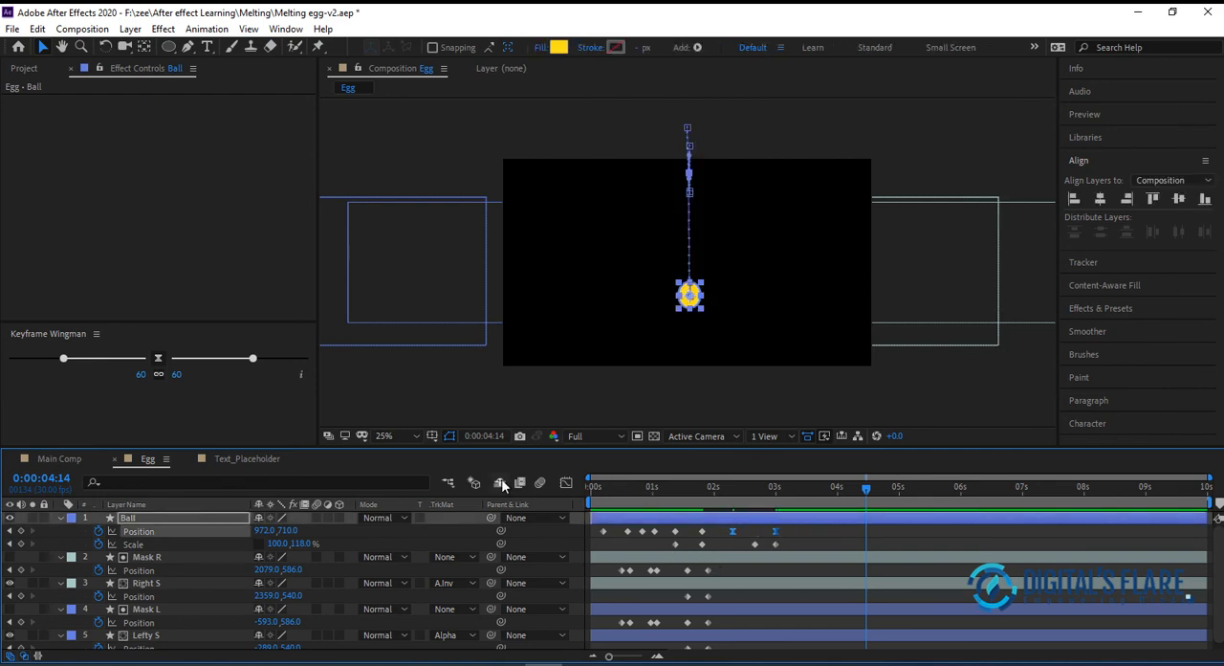
pyautogui.click(565, 483)
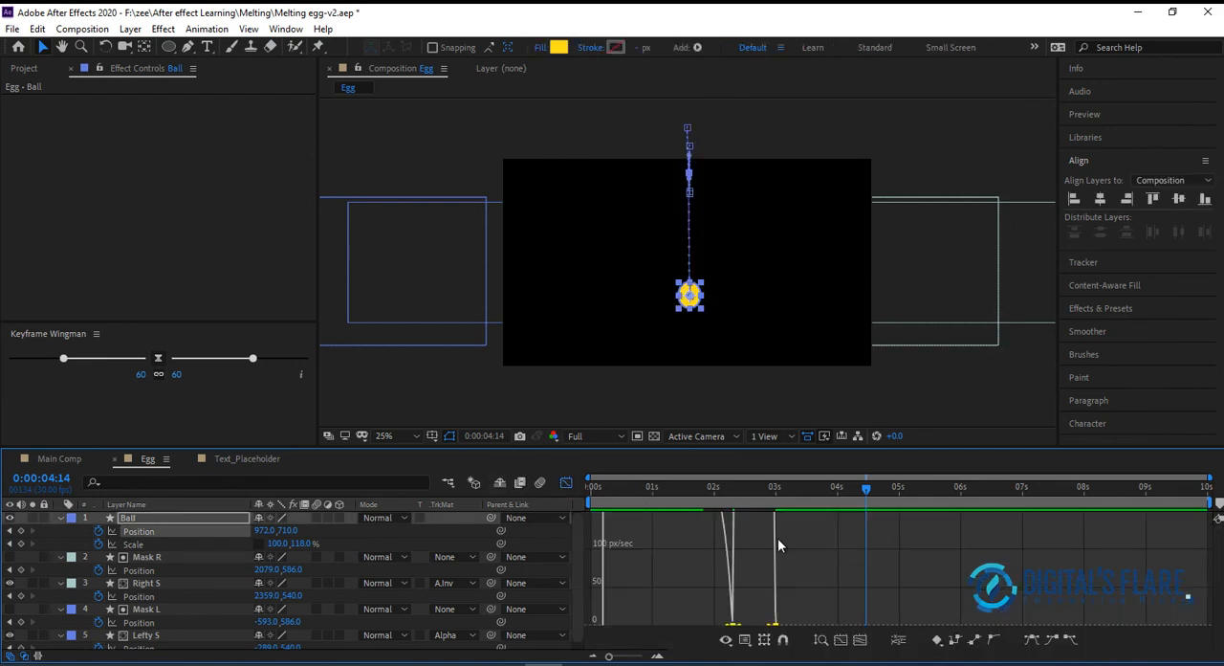
pyautogui.click(839, 645)
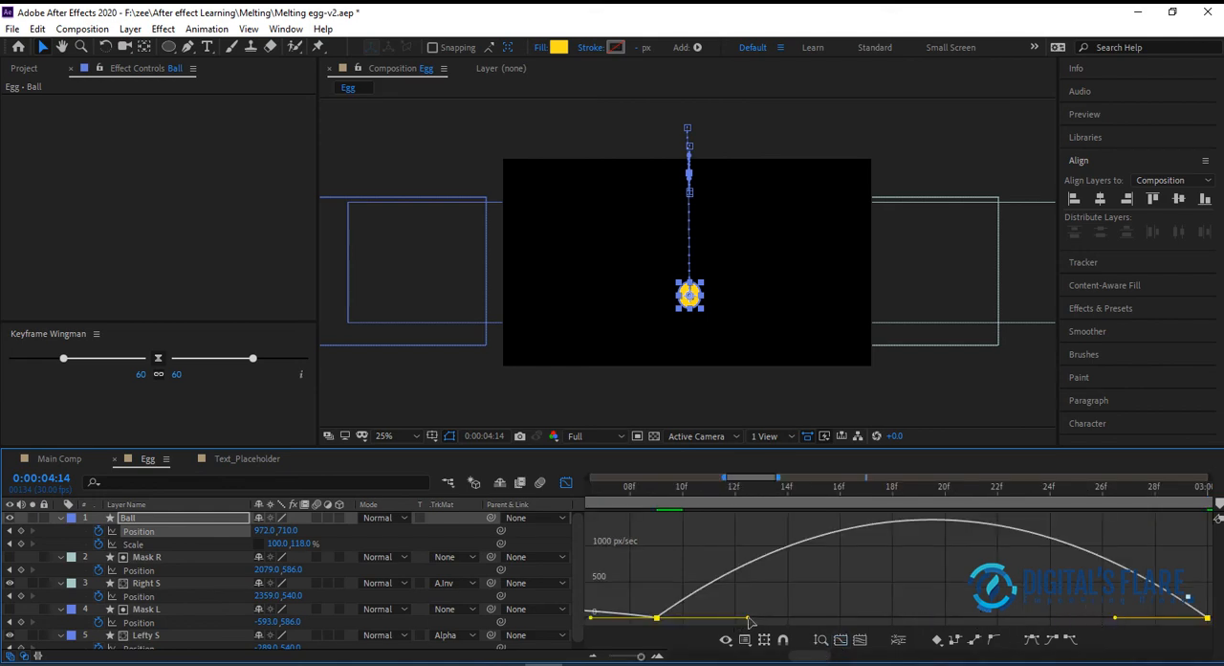
pyautogui.moveTo(748, 618); pyautogui.dragTo(972, 619)
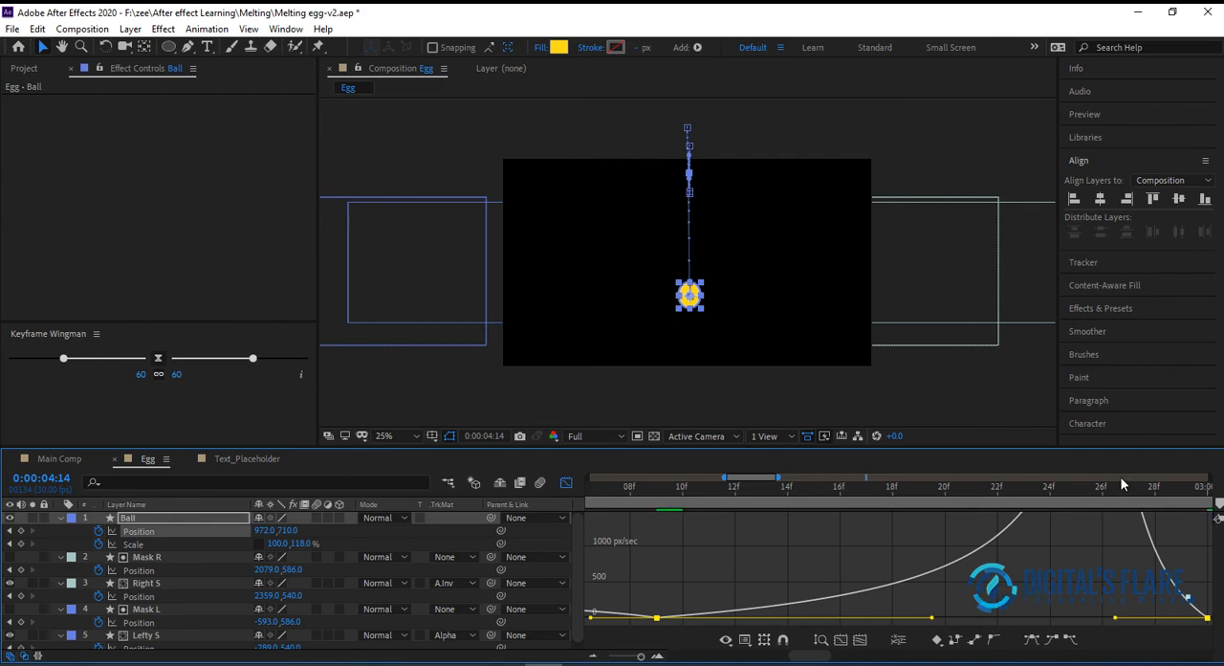
pyautogui.click(567, 482)
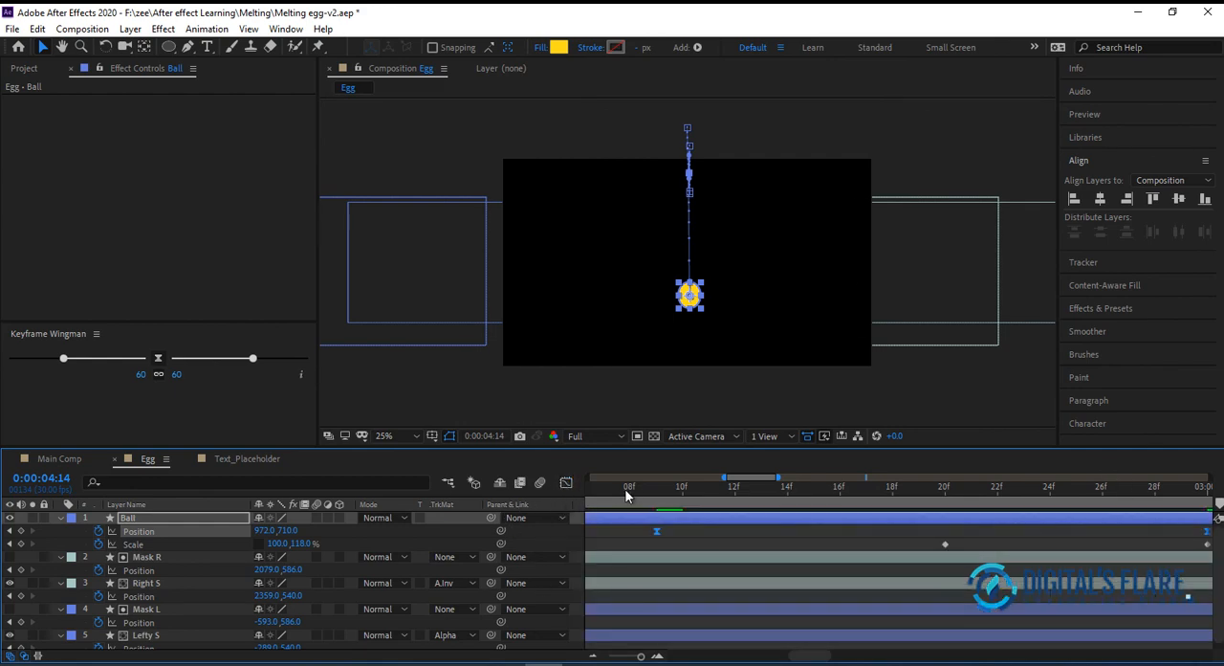
pyautogui.click(643, 493)
pyautogui.press('space')
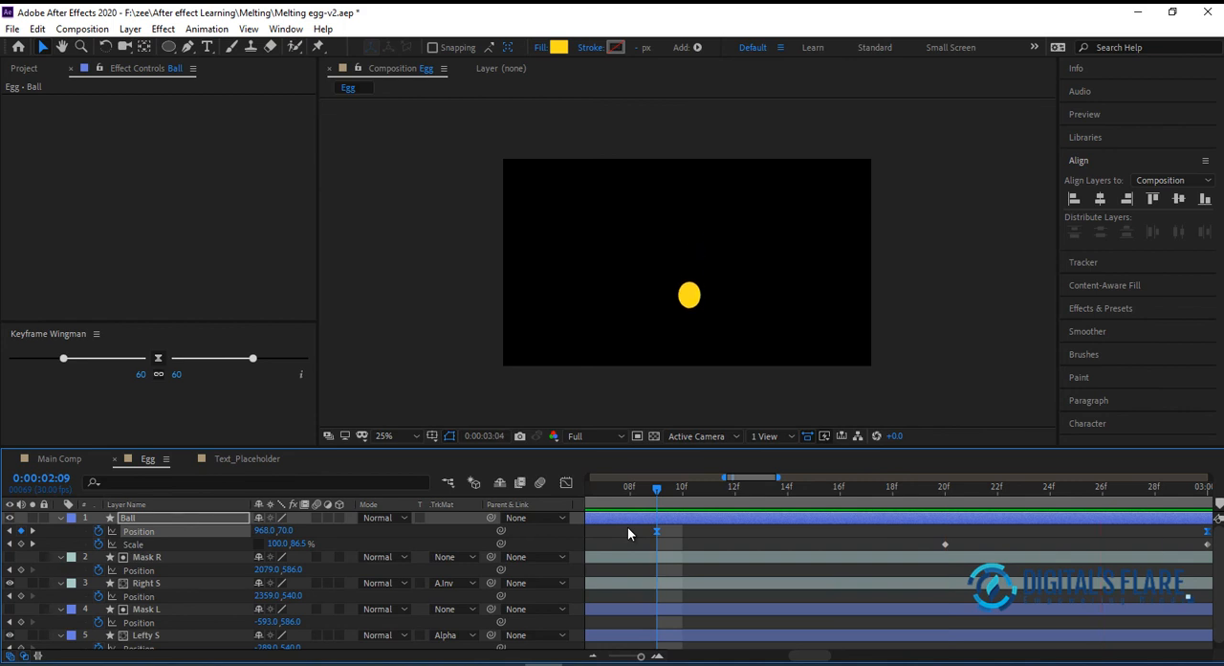
pyautogui.moveTo(630, 493); pyautogui.dragTo(474, 536)
pyautogui.press('space')
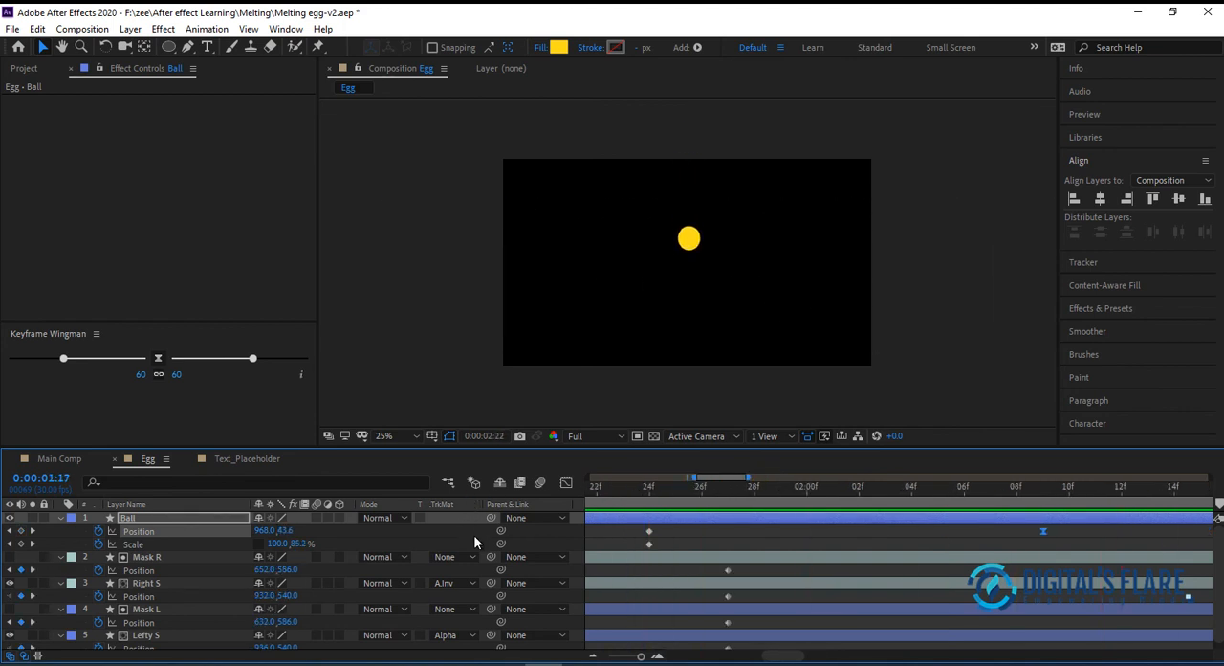
pyautogui.press('space')
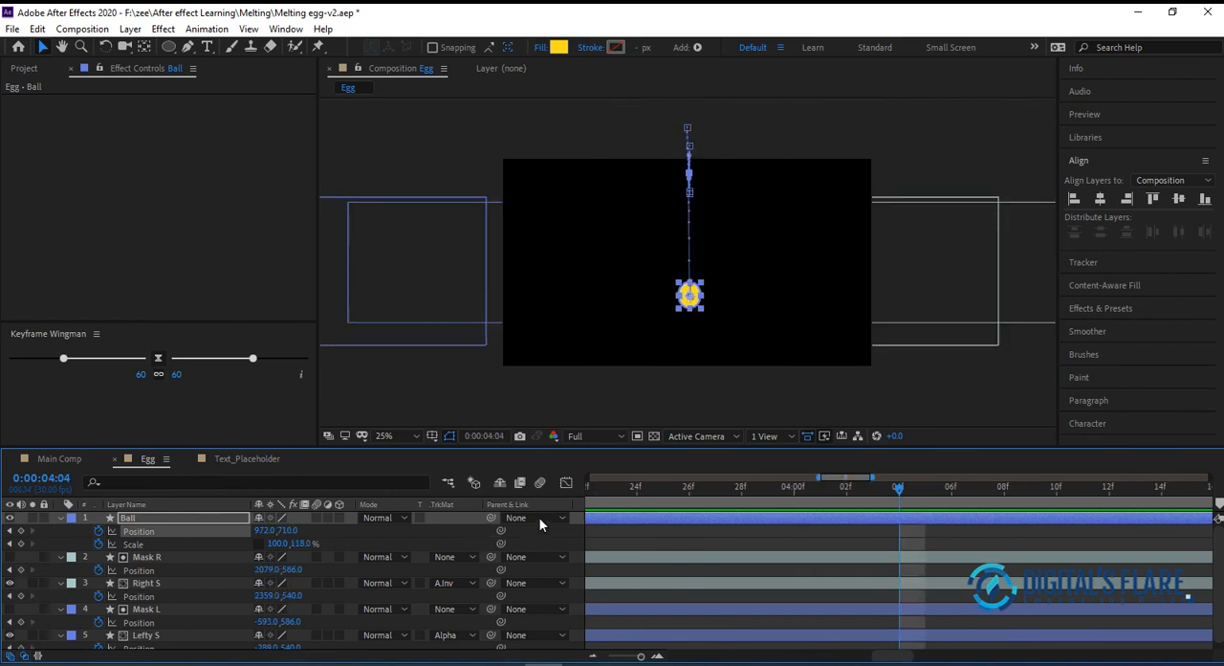
pyautogui.moveTo(585, 487); pyautogui.dragTo(335, 531)
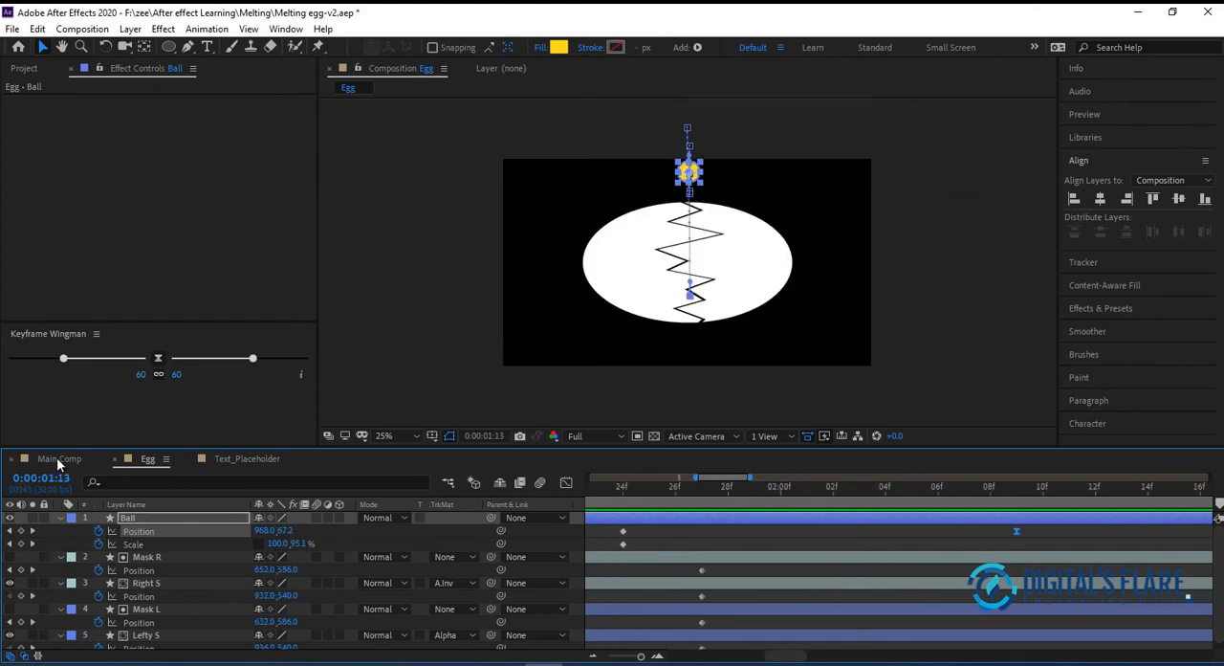
# Add the Egg composition as the uppermost layer in Main Comp and preview the combined animation from the start
pyautogui.click(60, 463)
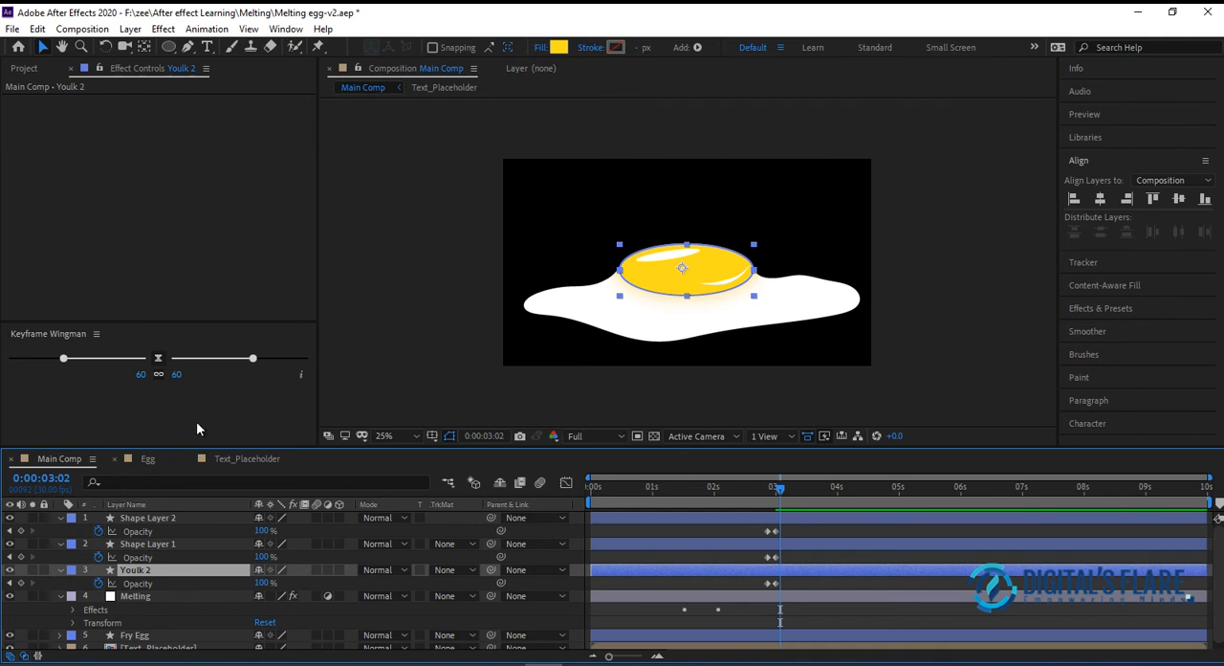
pyautogui.click(21, 75)
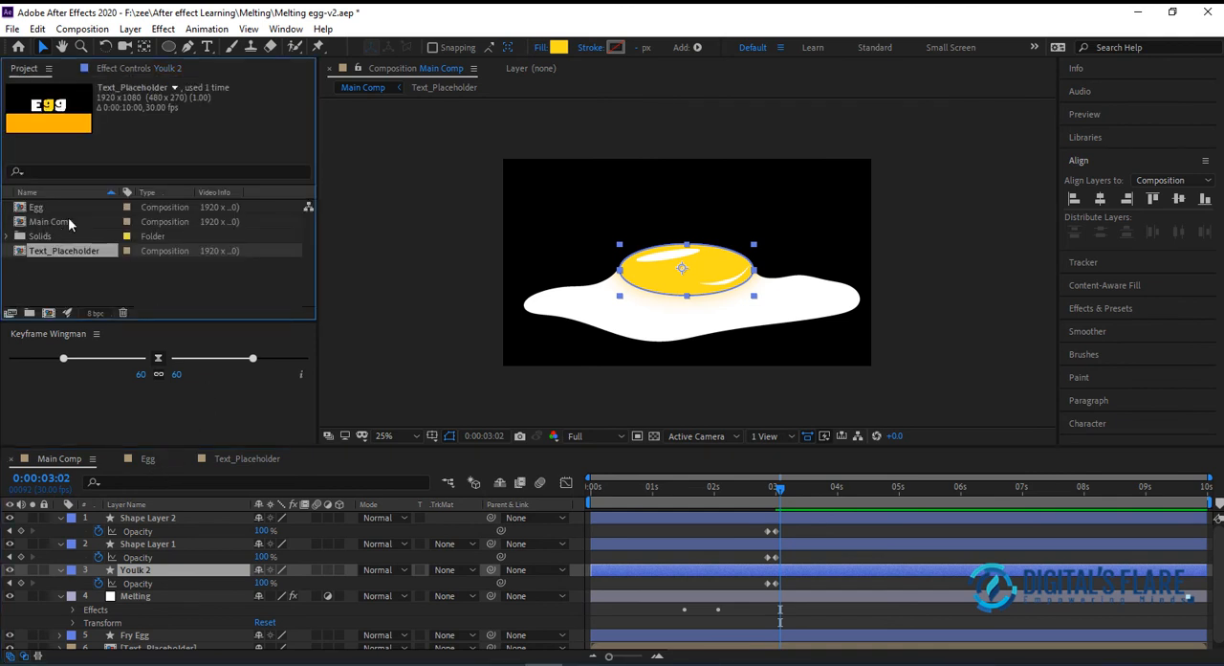
pyautogui.click(66, 219)
pyautogui.click(53, 207)
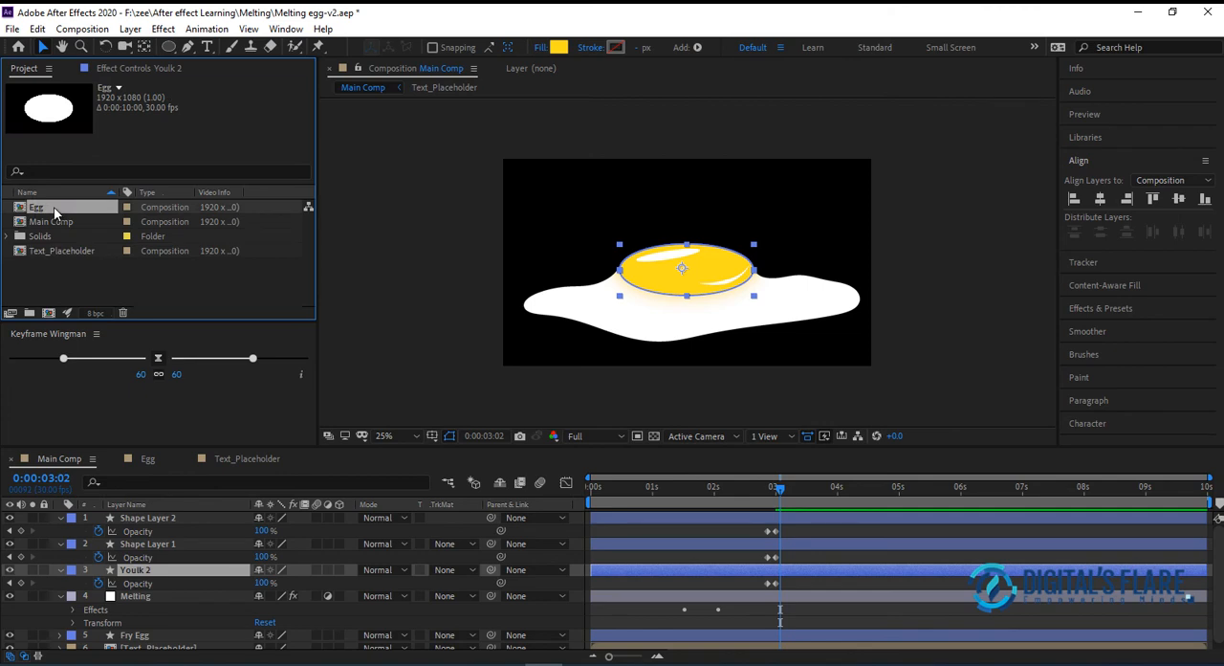
pyautogui.moveTo(56, 207); pyautogui.dragTo(171, 516)
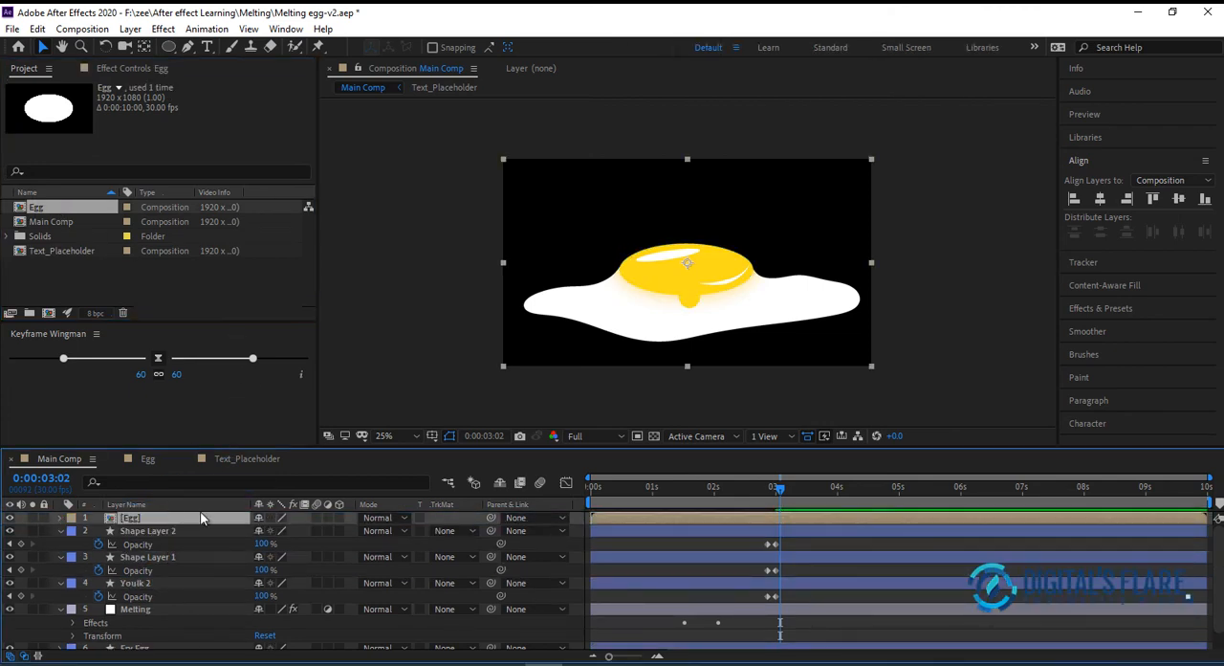
pyautogui.press('Home')
pyautogui.press('space')
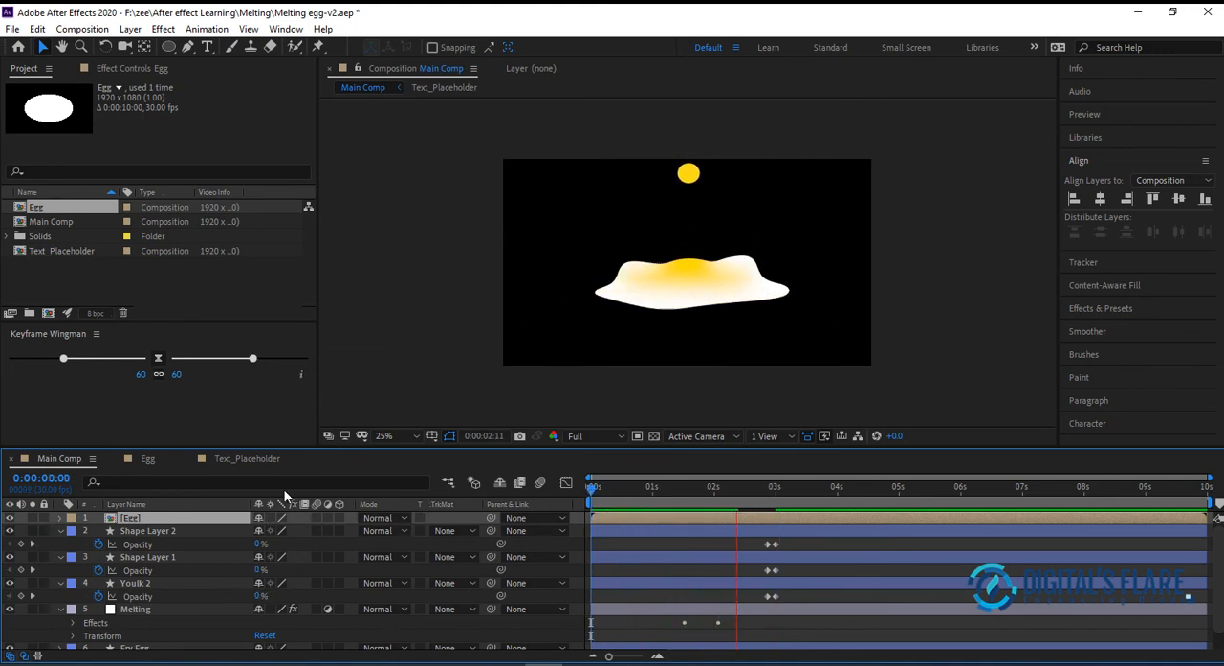
pyautogui.press('space')
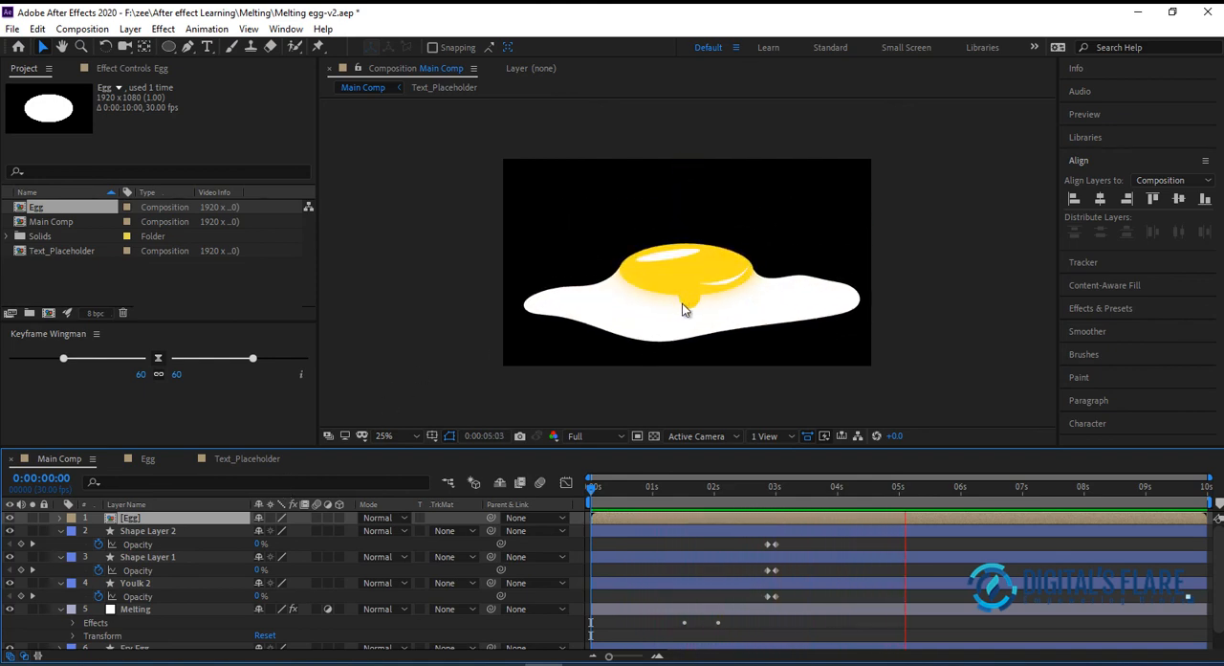
# In the Egg composition, raise Ball's landing position at 0:00:03:00 to 968, 538
pyautogui.moveTo(717, 486); pyautogui.dragTo(782, 483)
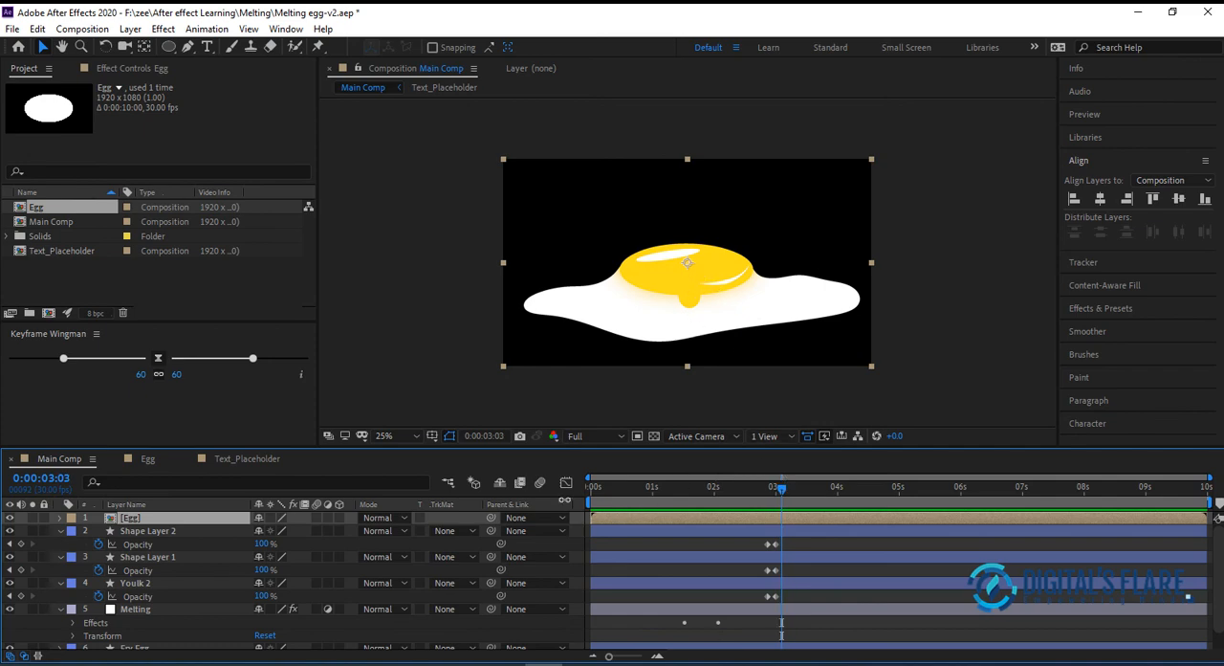
pyautogui.click(147, 459)
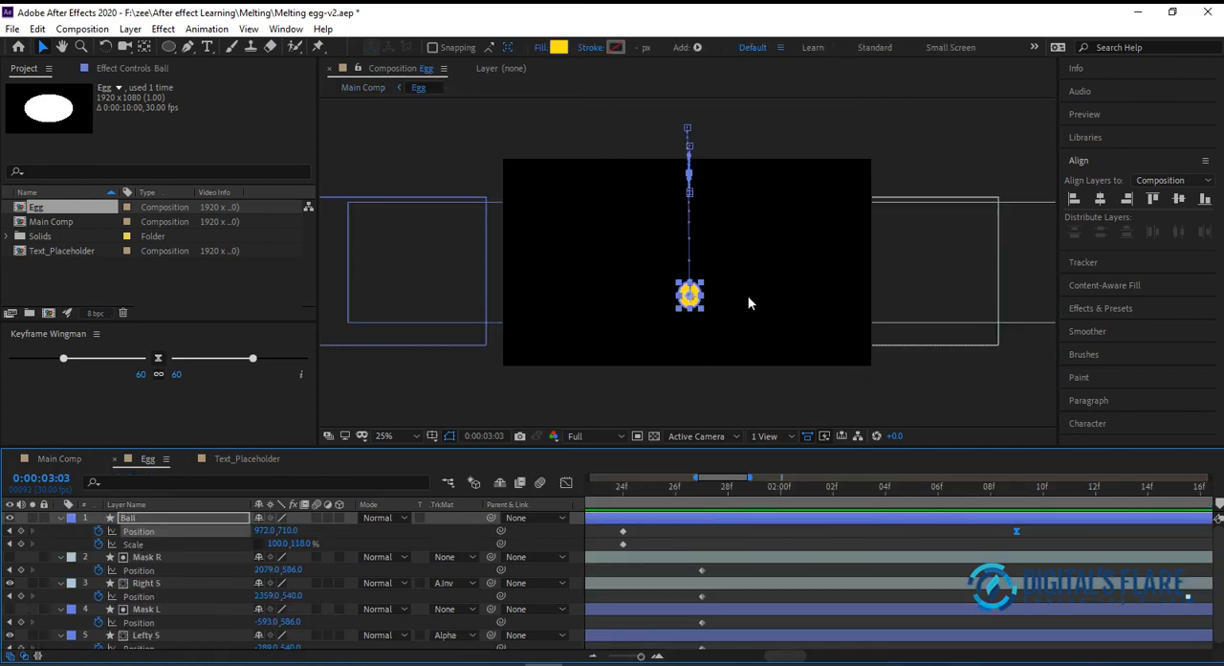
pyautogui.click(704, 485)
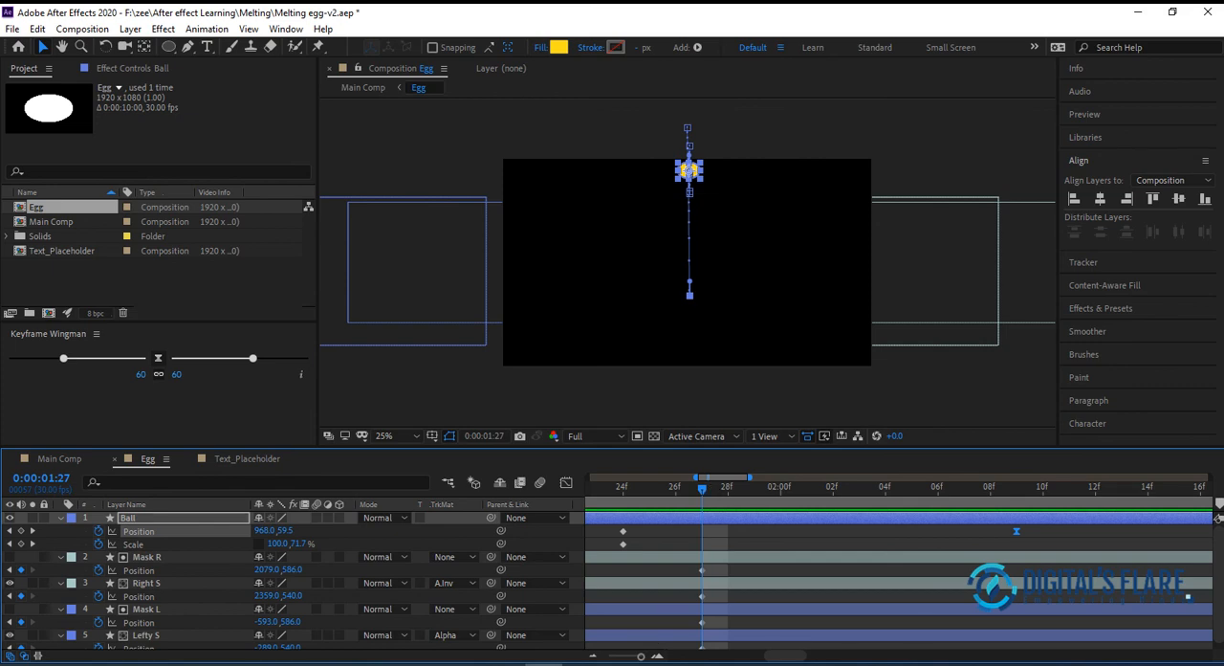
pyautogui.click(593, 657)
pyautogui.click(593, 657)
pyautogui.click(593, 657)
pyautogui.click(593, 657)
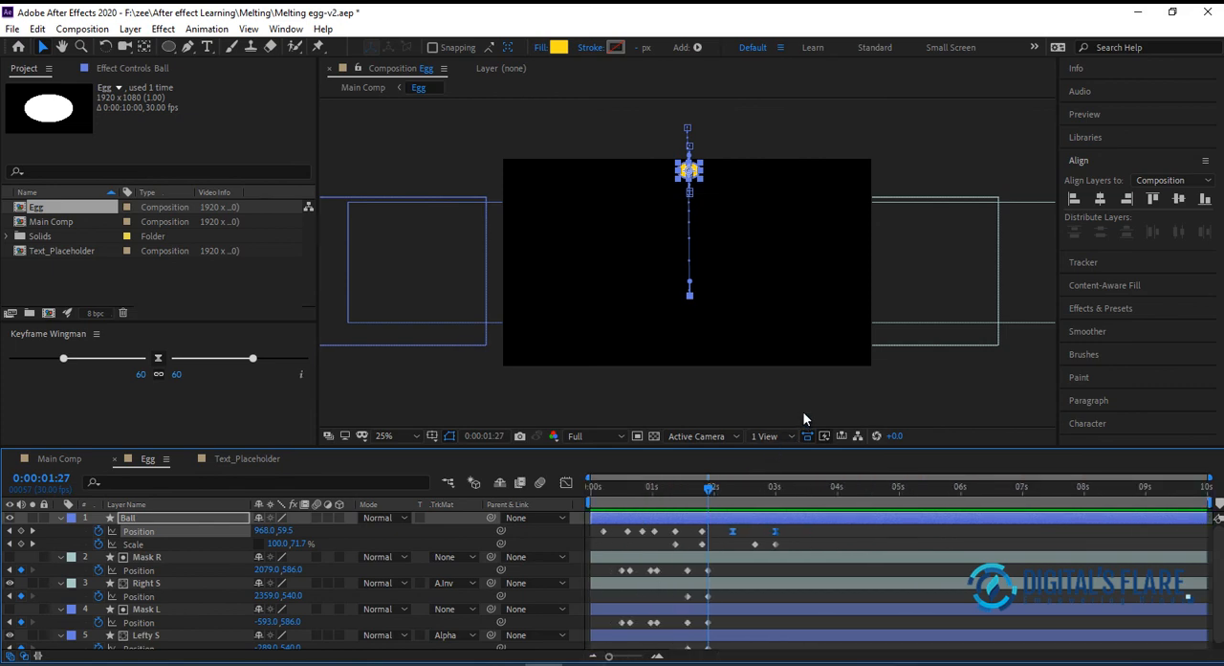
pyautogui.moveTo(738, 487); pyautogui.dragTo(773, 487)
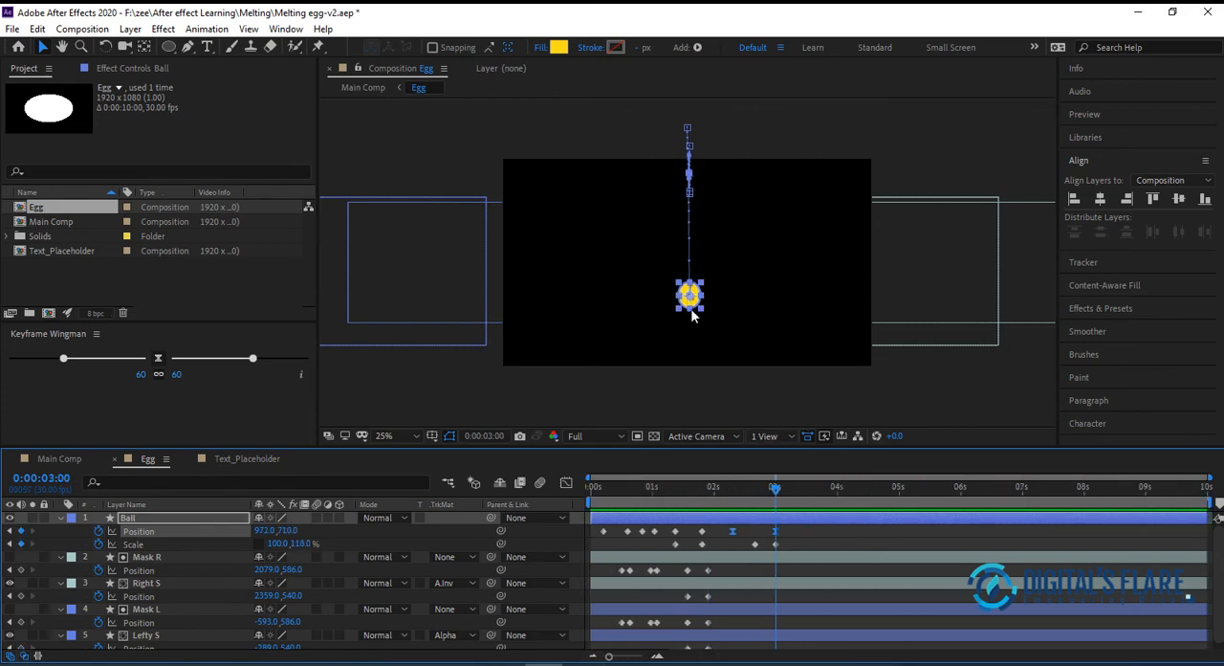
pyautogui.moveTo(690, 297); pyautogui.dragTo(693, 269)
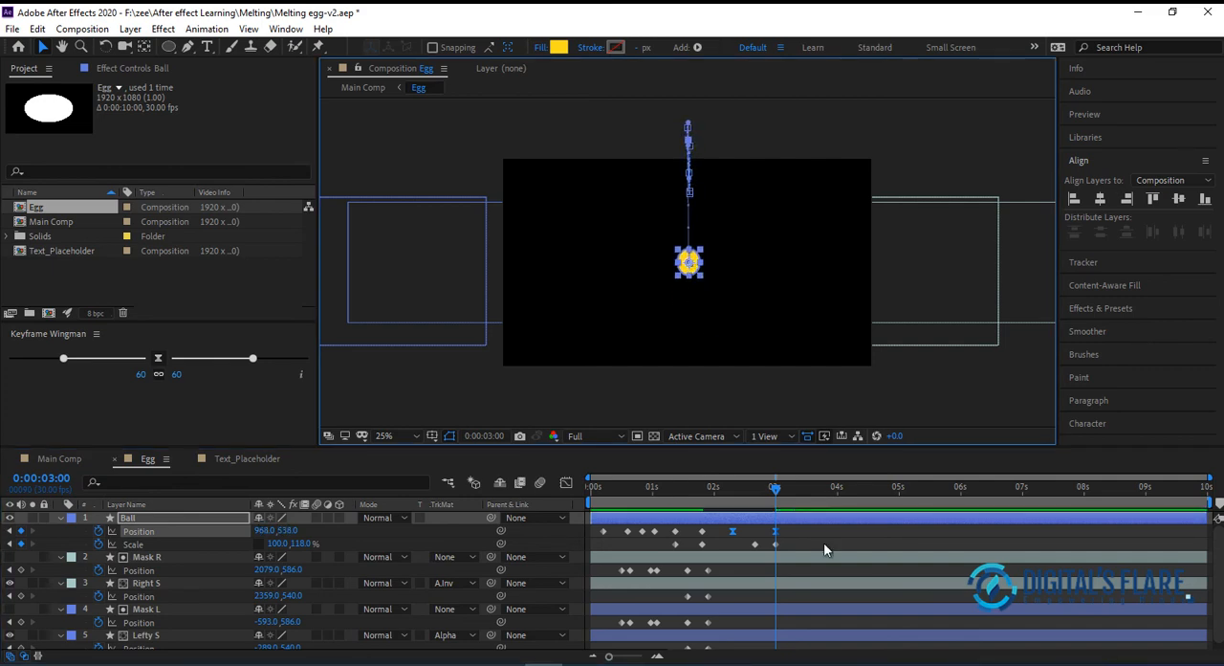
pyautogui.moveTo(776, 530); pyautogui.dragTo(793, 527)
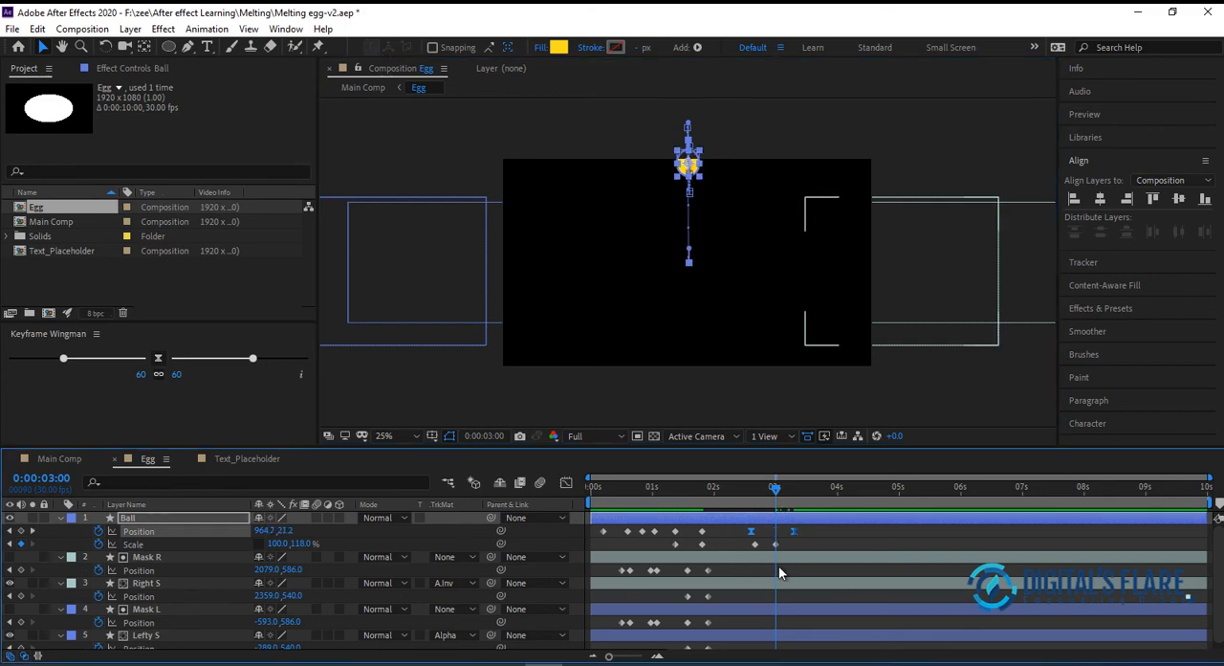
pyautogui.press('z')
pyautogui.hotkey('ctrl', 'z')
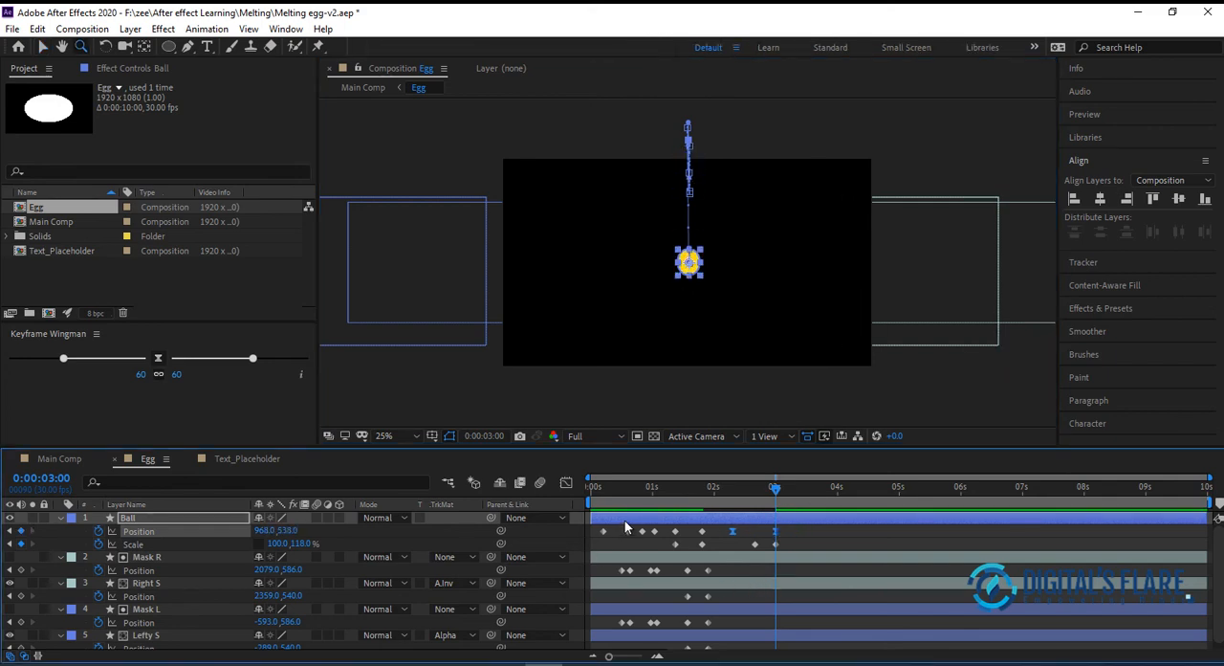
# Back in Main Comp, preview the result, move the Egg layer between Youlk 2 and Melting, and replay from the start
pyautogui.click(59, 459)
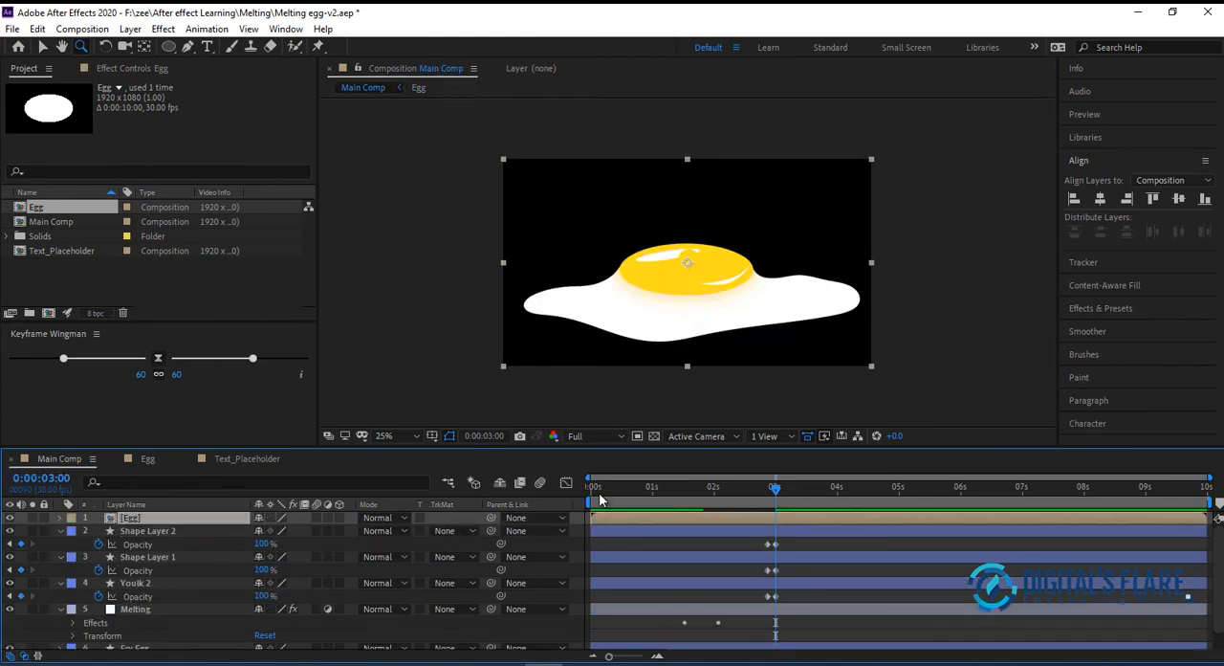
pyautogui.press('space')
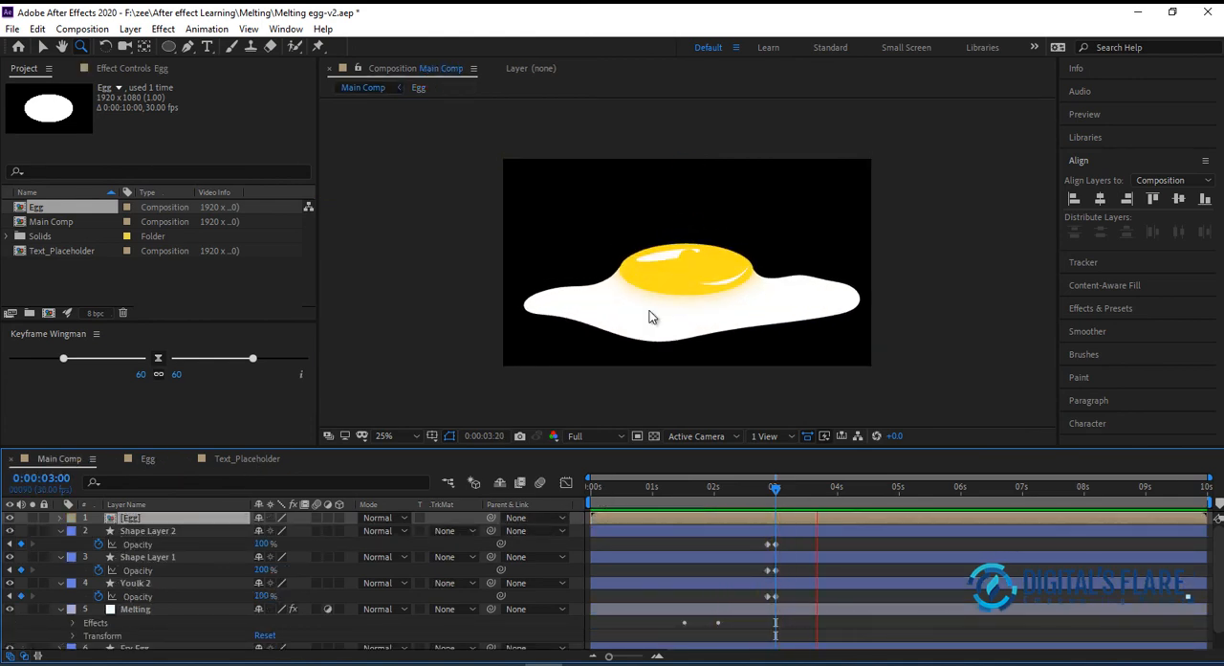
pyautogui.press('space')
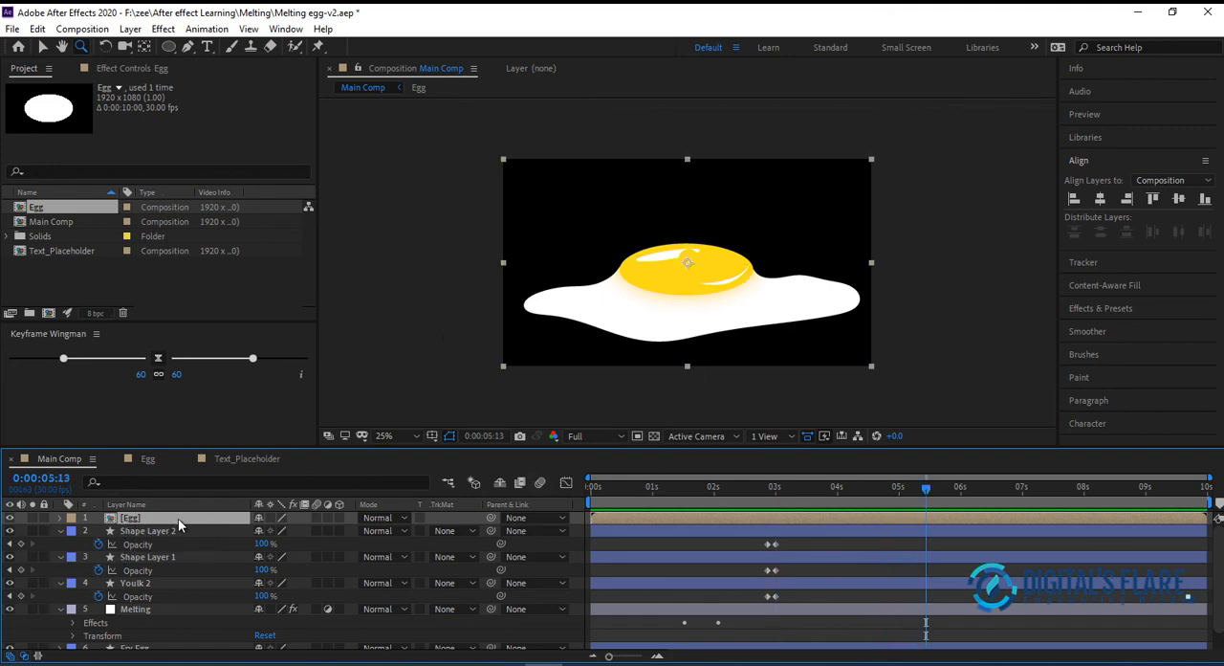
pyautogui.moveTo(173, 543); pyautogui.dragTo(166, 601)
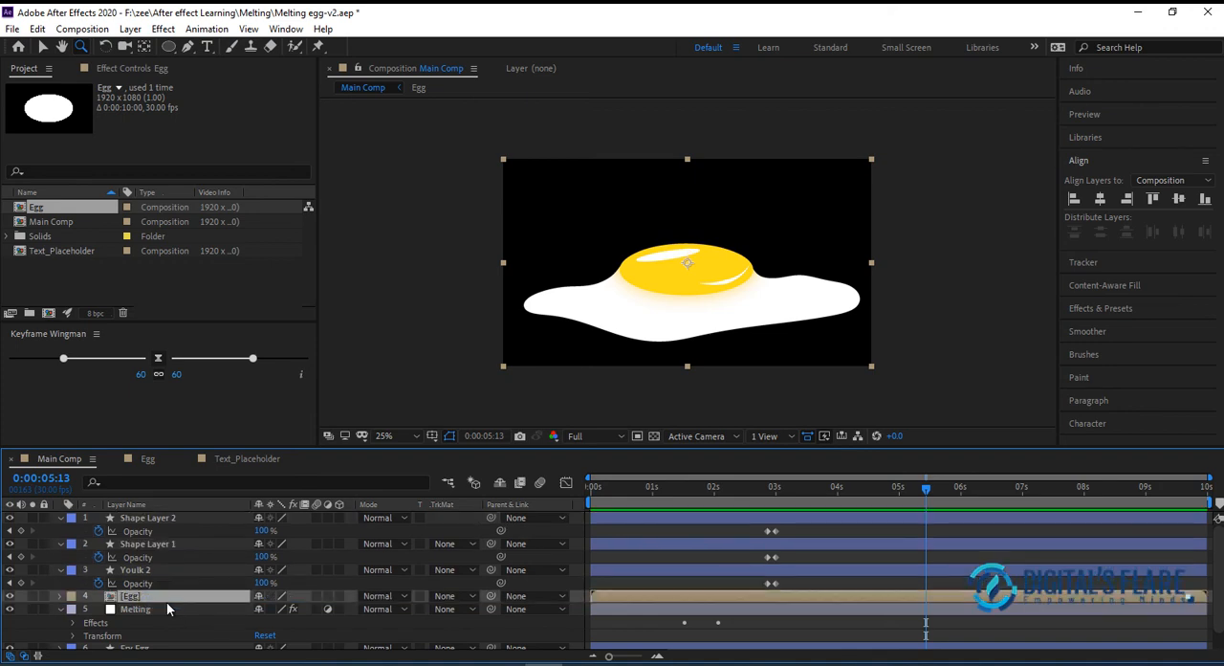
pyautogui.moveTo(625, 491); pyautogui.dragTo(423, 502)
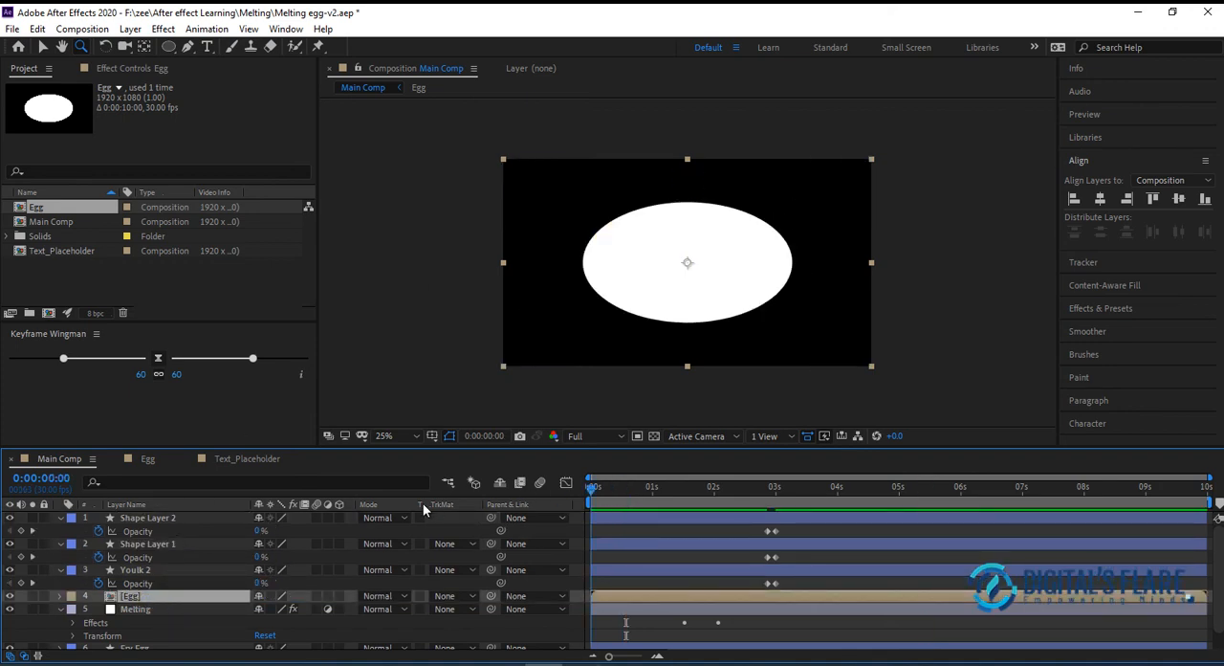
pyautogui.press('space')
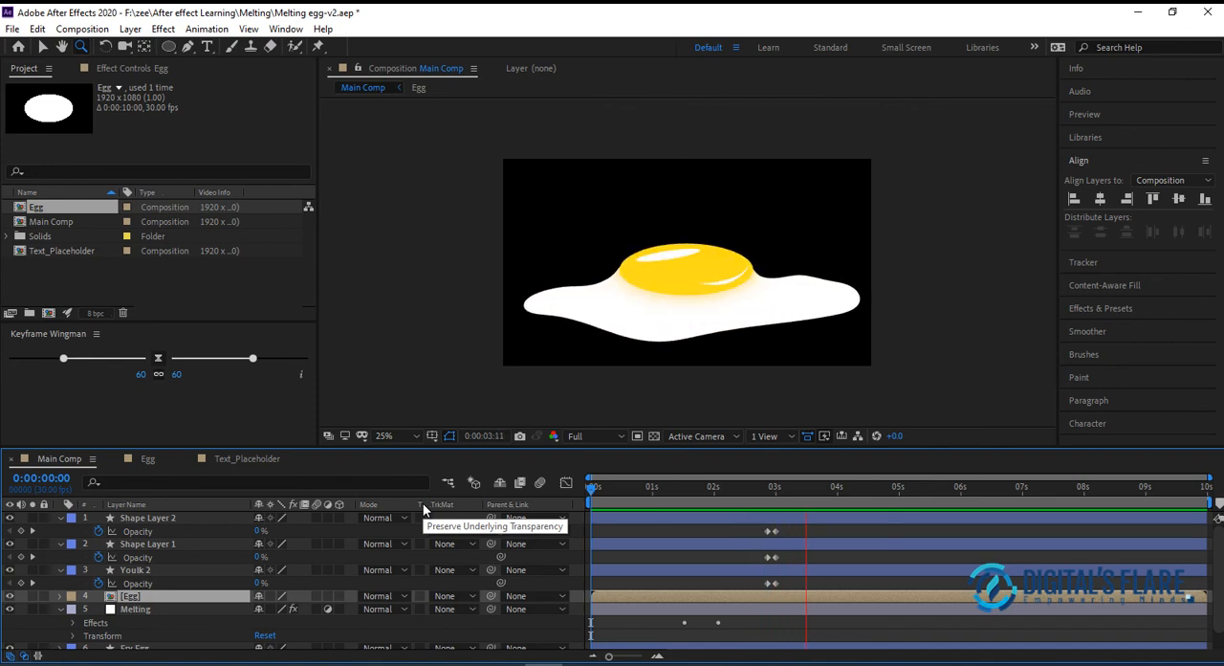
# Examine how the ball lands on the yolk around 0:00:03:01, and replay the melt and drop from 0:00:00:21
pyautogui.click(773, 486)
pyautogui.moveTo(772, 489)
pyautogui.mouseDown()
pyautogui.moveTo(717, 502)
pyautogui.moveTo(777, 505)
pyautogui.mouseUp()
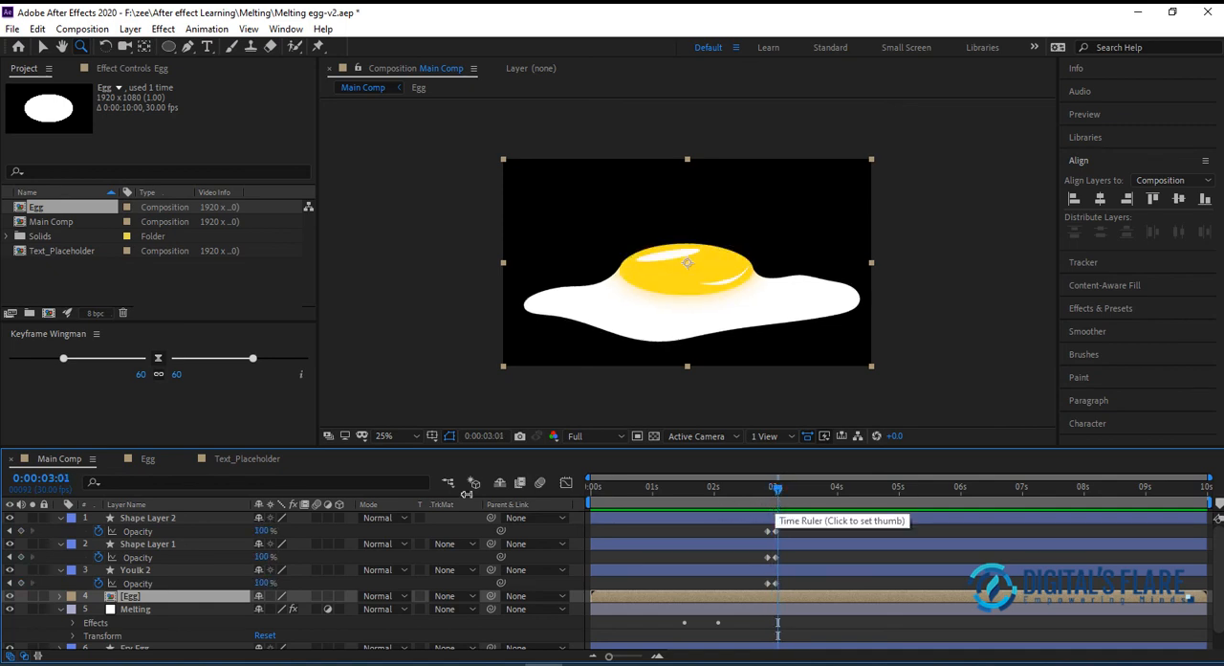
pyautogui.click(428, 302)
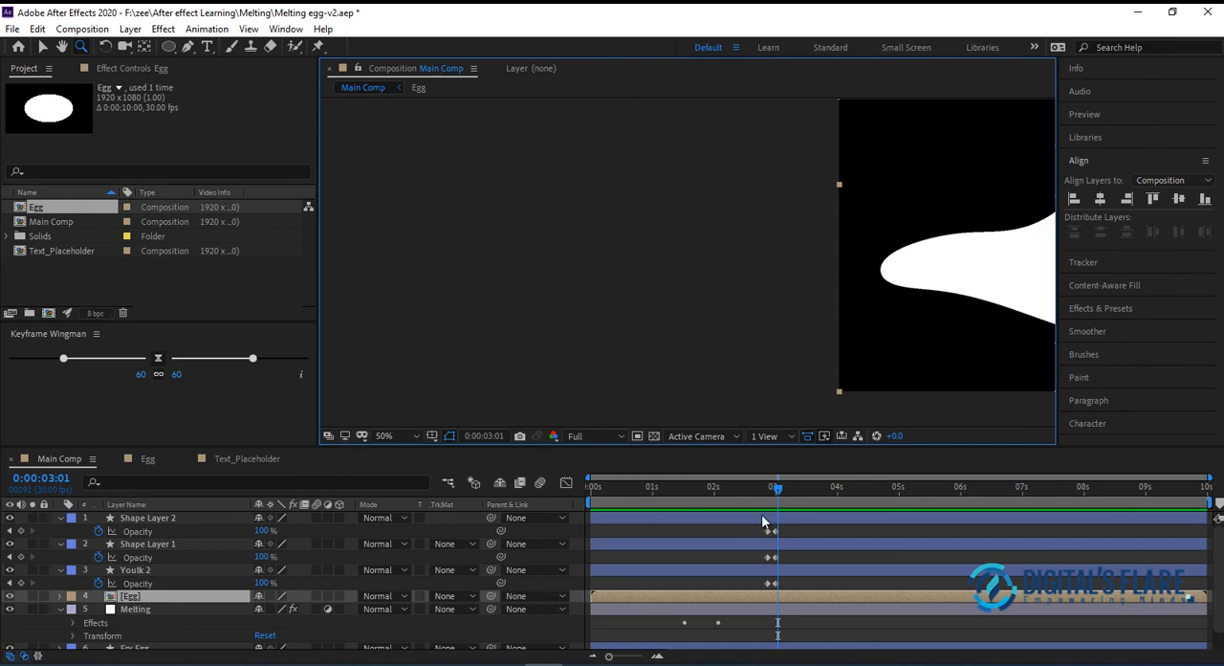
pyautogui.moveTo(713, 311); pyautogui.dragTo(380, 325)
pyautogui.scroll(-2, 698, 331)
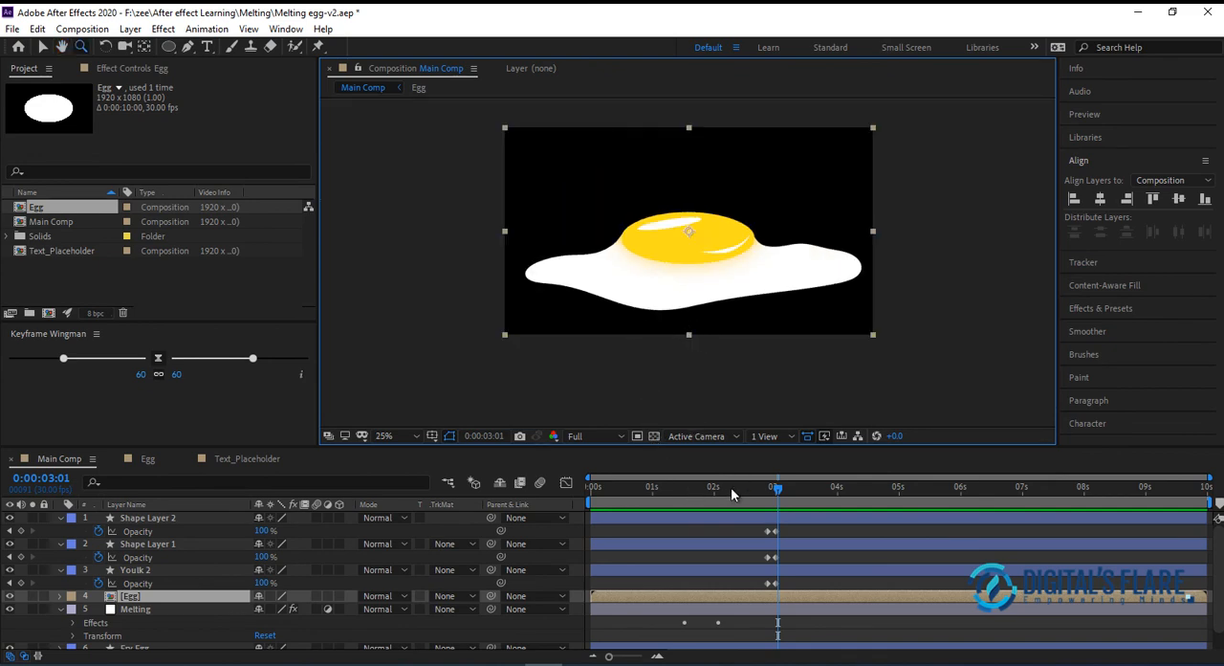
pyautogui.click(731, 488)
pyautogui.moveTo(730, 489); pyautogui.dragTo(636, 485)
pyautogui.press('space')
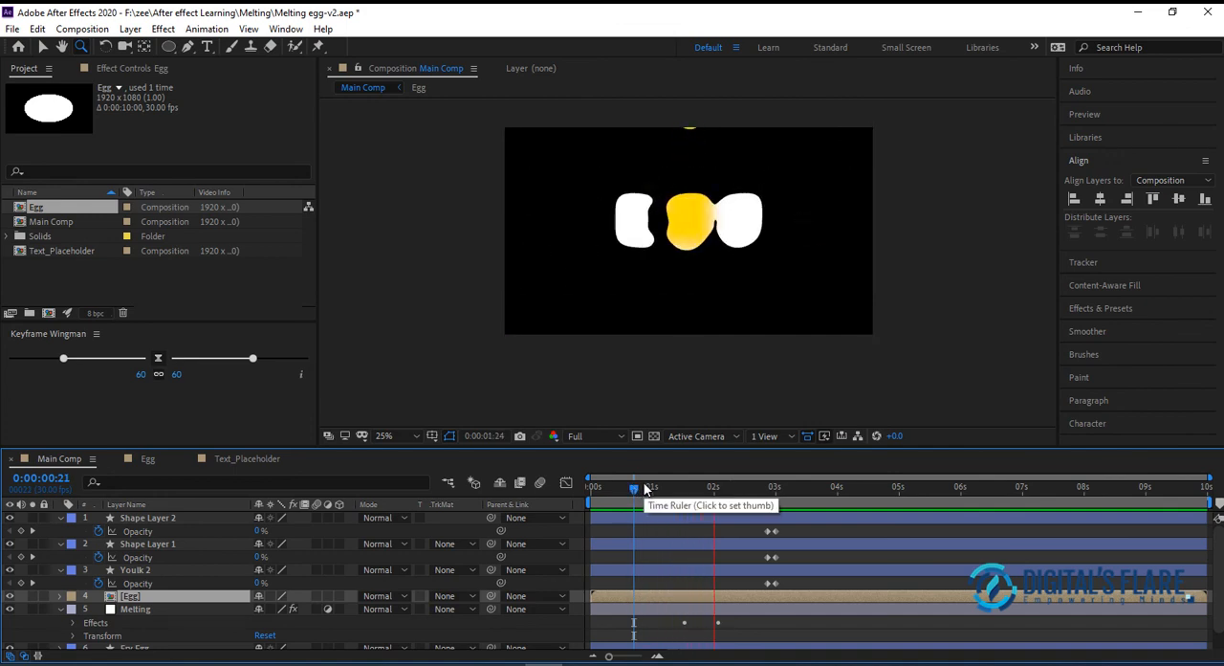
pyautogui.press('space')
pyautogui.click(774, 488)
pyautogui.moveTo(773, 485)
pyautogui.mouseDown()
pyautogui.moveTo(754, 488)
pyautogui.moveTo(793, 491)
pyautogui.mouseUp()
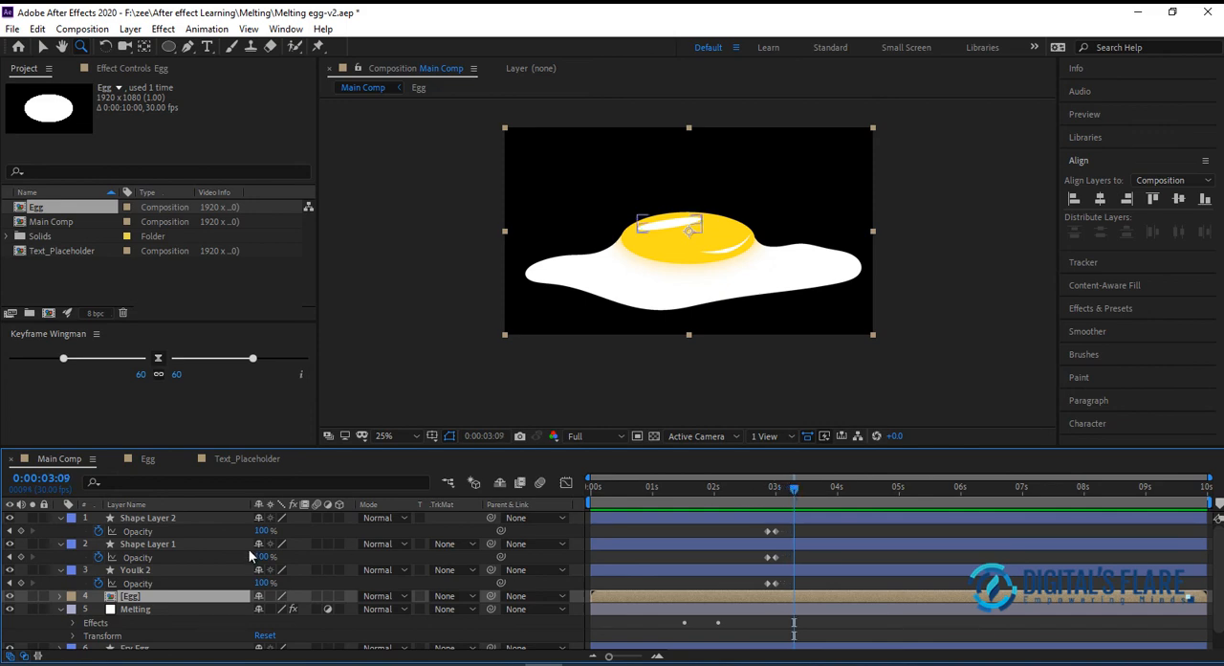
# At 0:00:03:09, draw a short curved splash line with the Pen tool just outside the yolk's upper-left edge, as a new shape layer
pyautogui.click(42, 47)
pyautogui.click(391, 215)
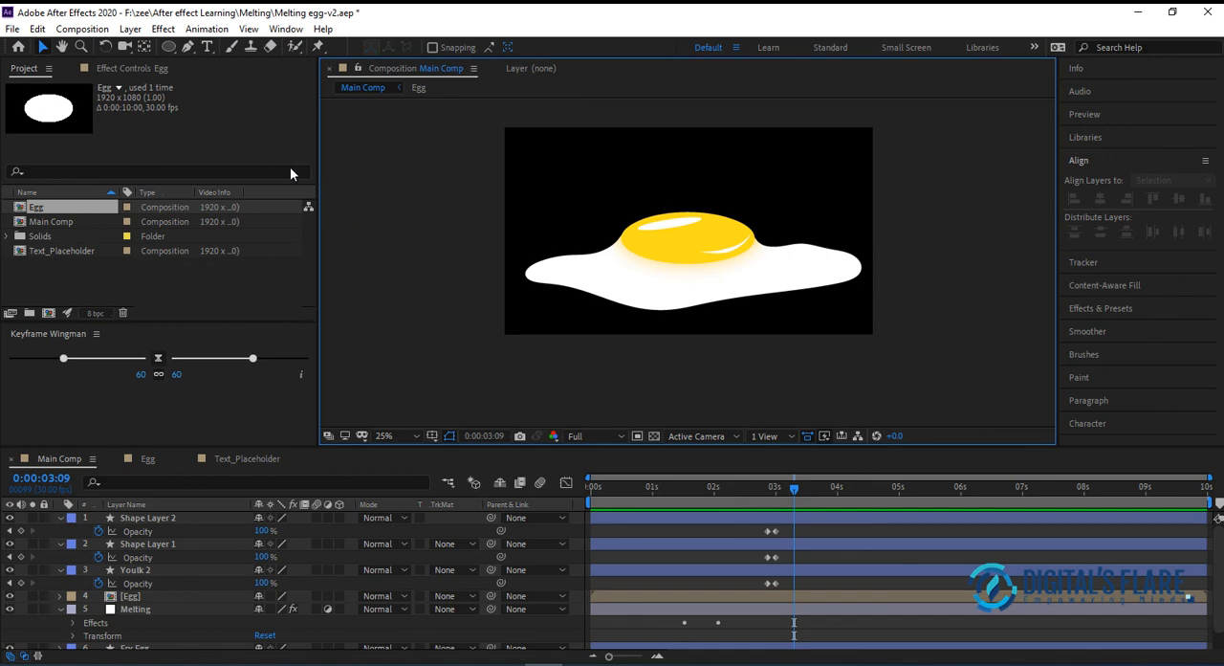
pyautogui.click(190, 47)
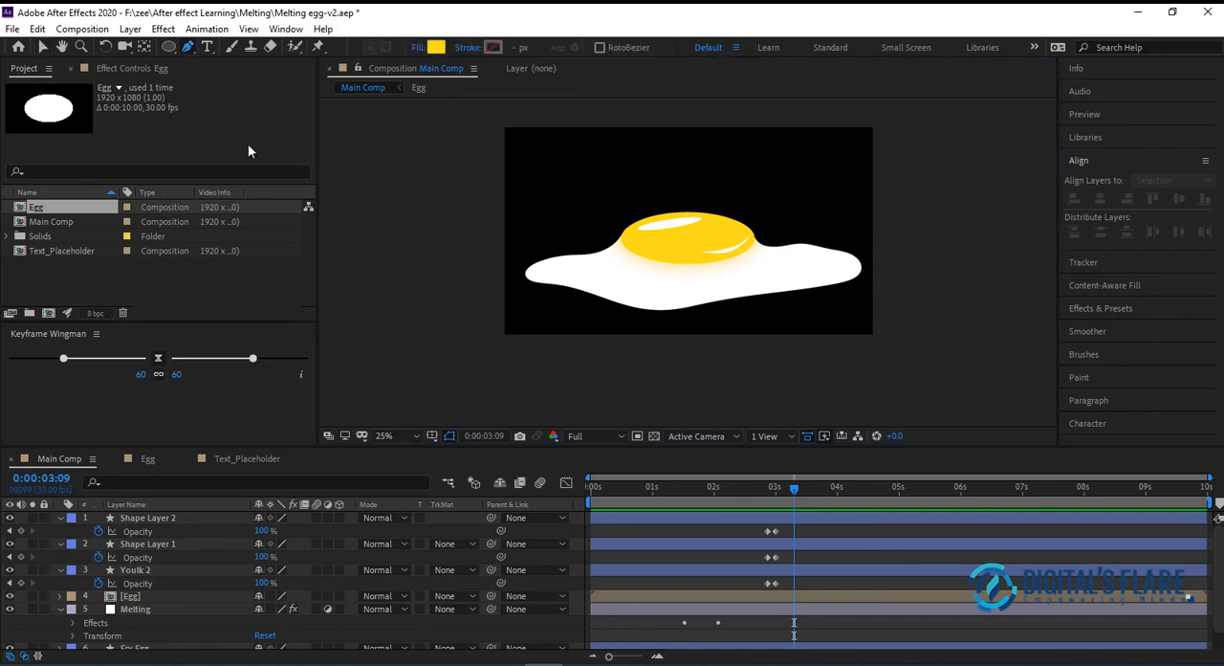
pyautogui.click(612, 227)
pyautogui.moveTo(606, 217)
pyautogui.mouseDown()
pyautogui.moveTo(610, 228)
pyautogui.moveTo(602, 210)
pyautogui.mouseUp()
pyautogui.hotkey('ctrl', 'z')
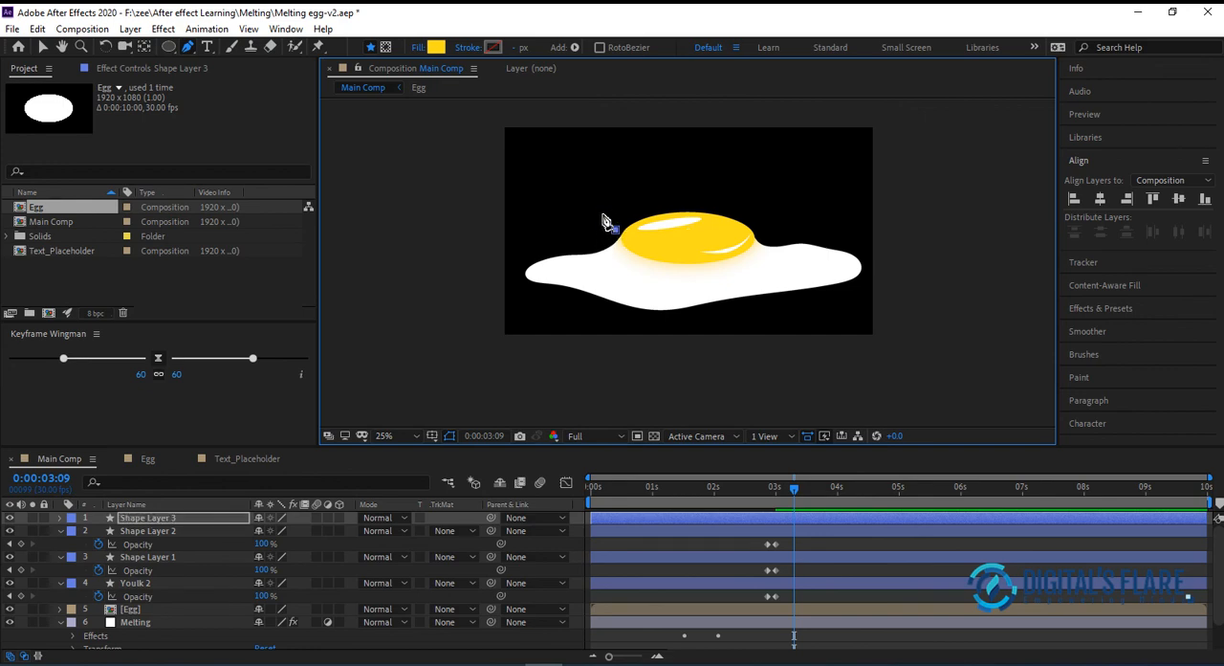
pyautogui.click(602, 205)
# Set the splash line's fill to None and its stroke to Solid Color
pyautogui.click(417, 48)
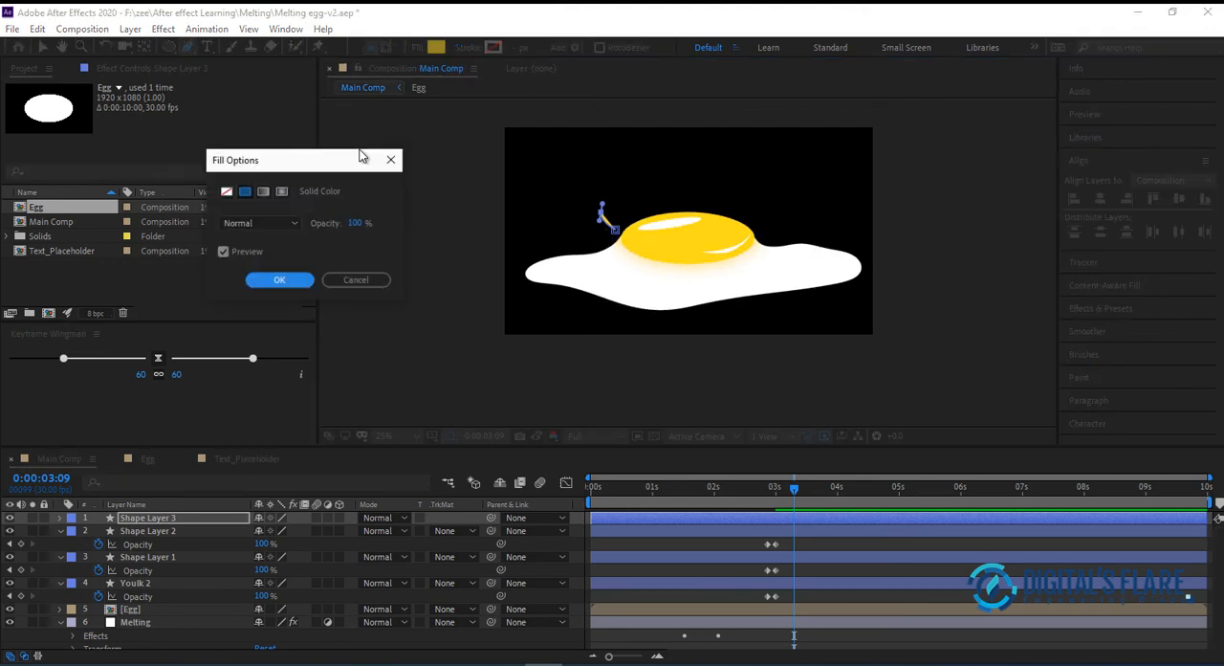
pyautogui.click(227, 191)
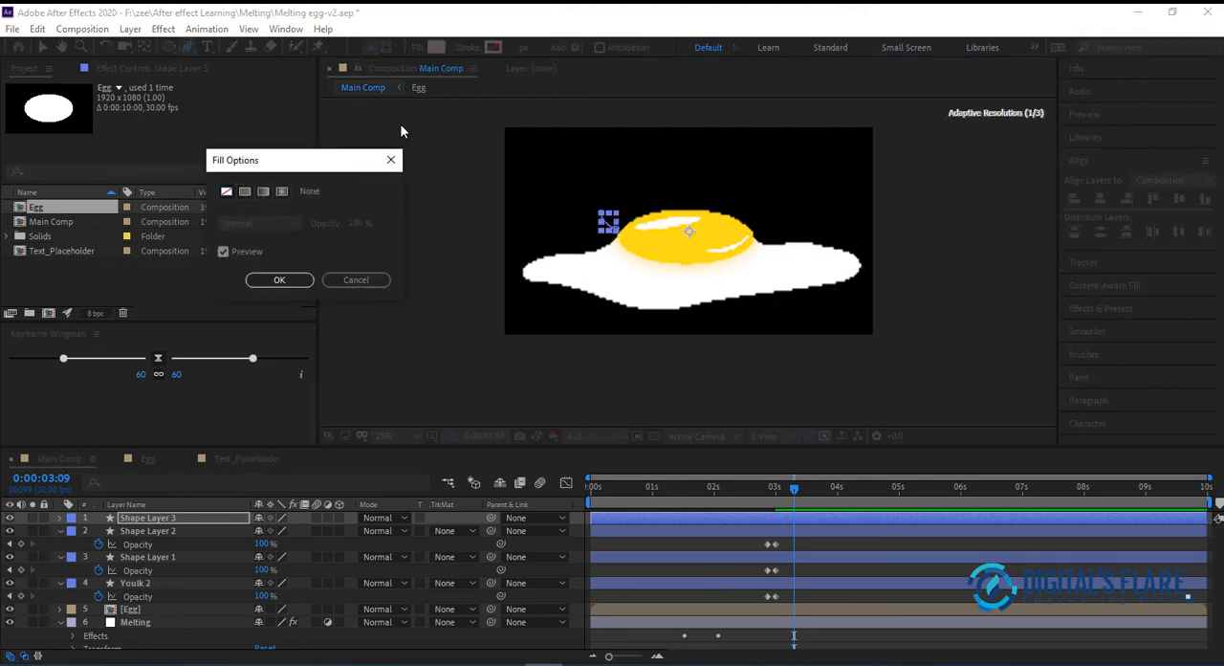
pyautogui.click(279, 279)
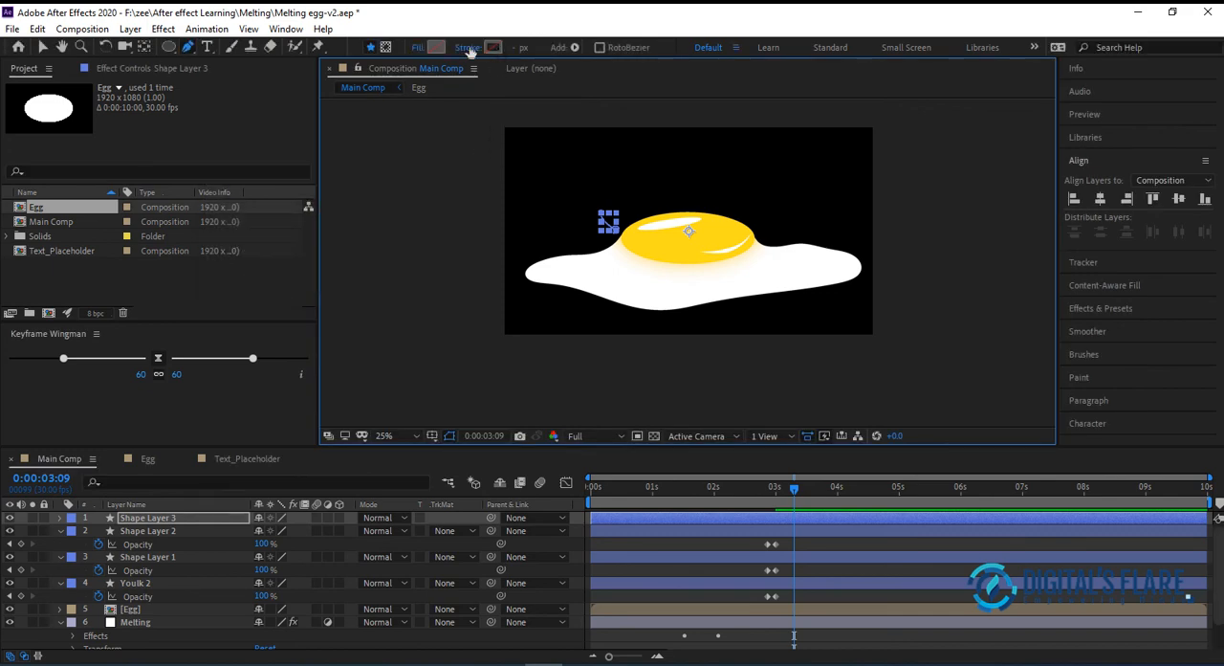
pyautogui.click(468, 48)
pyautogui.click(244, 191)
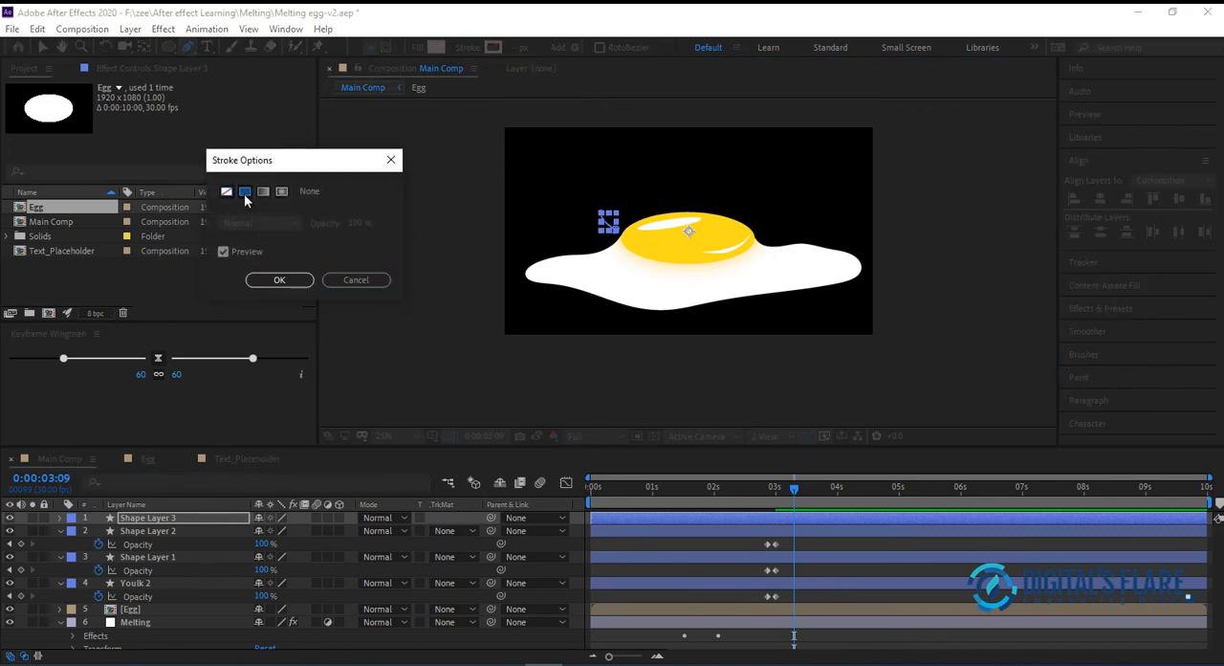
pyautogui.click(278, 279)
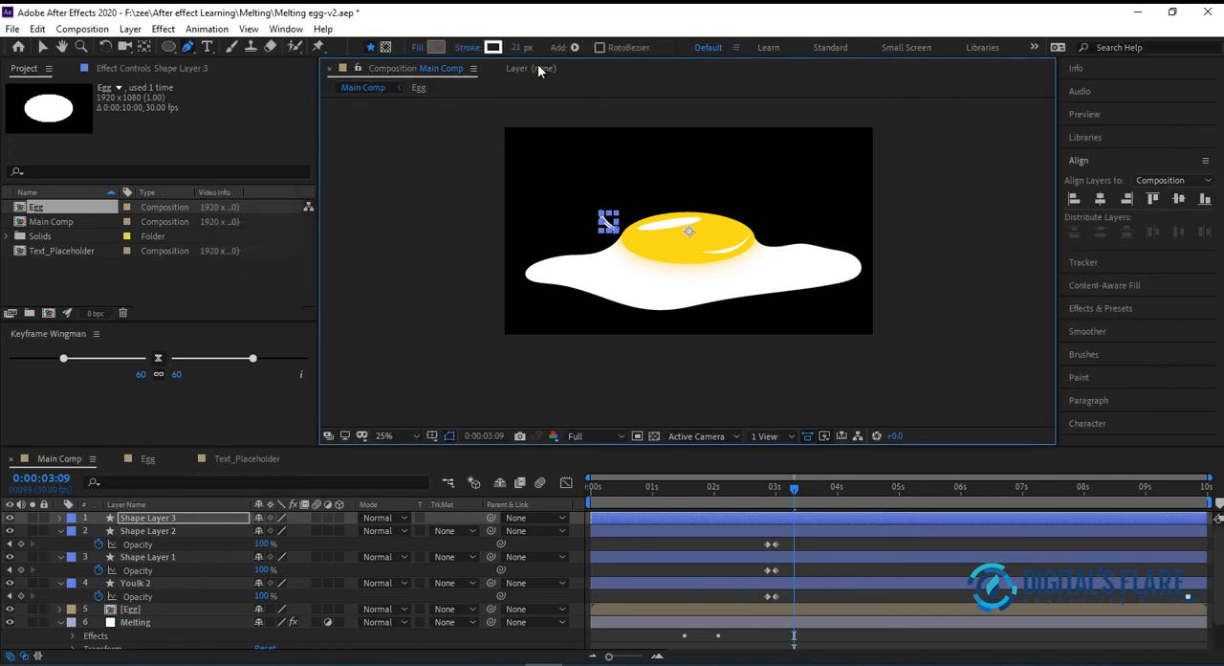
# Sample the yolk's yellow, FFDC1B, as the splash line's stroke color, and expand Shape Layer 3's properties
pyautogui.click(489, 50)
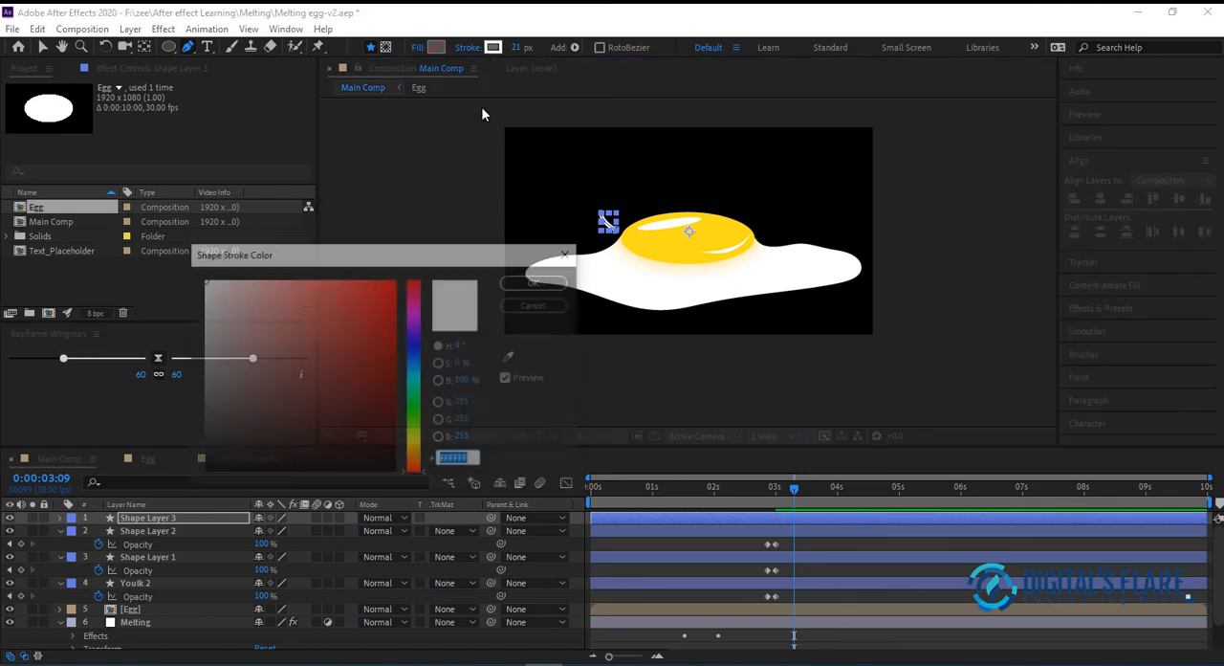
pyautogui.click(512, 357)
pyautogui.click(694, 247)
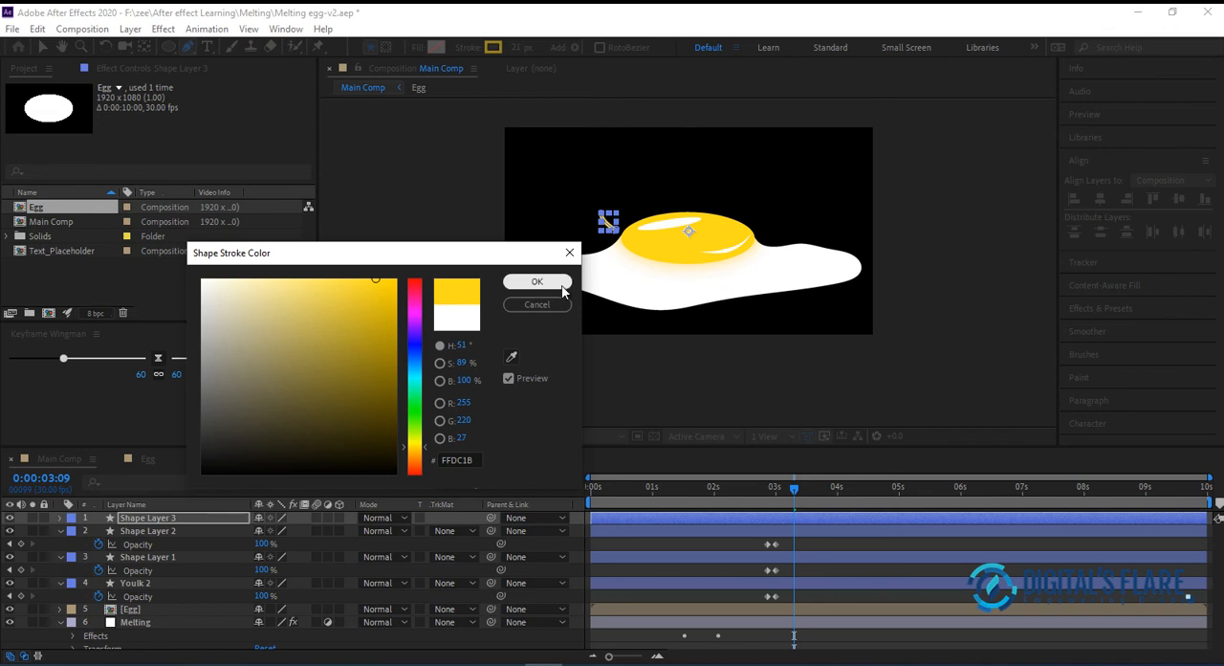
pyautogui.click(562, 285)
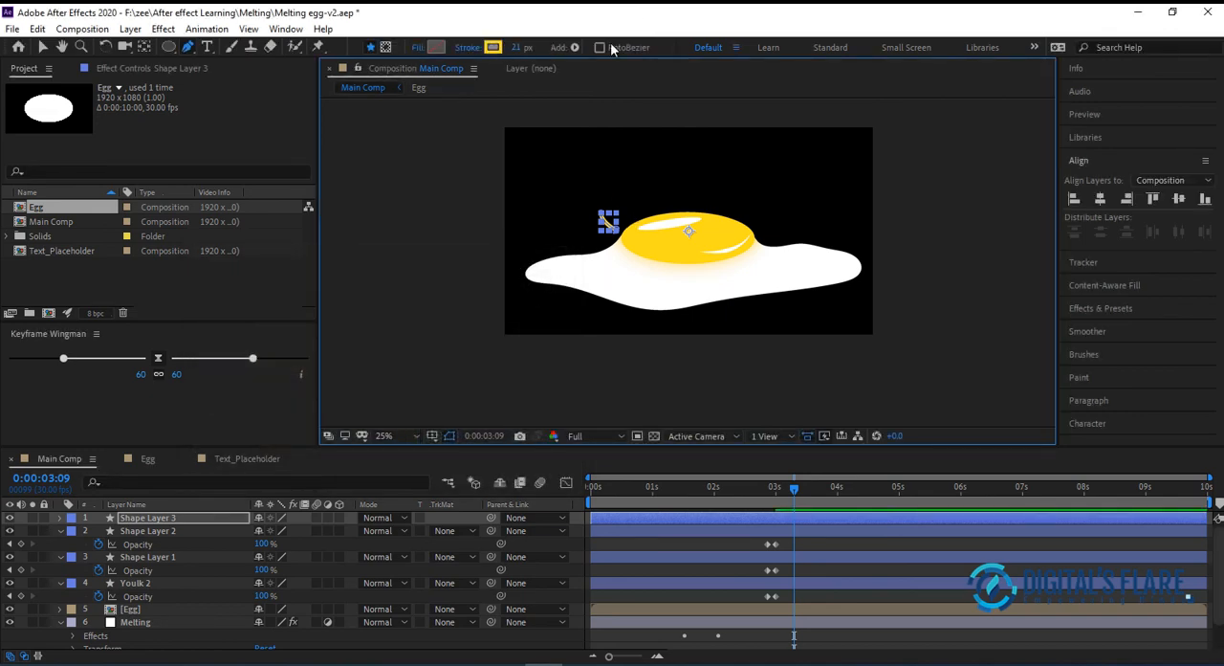
pyautogui.click(59, 517)
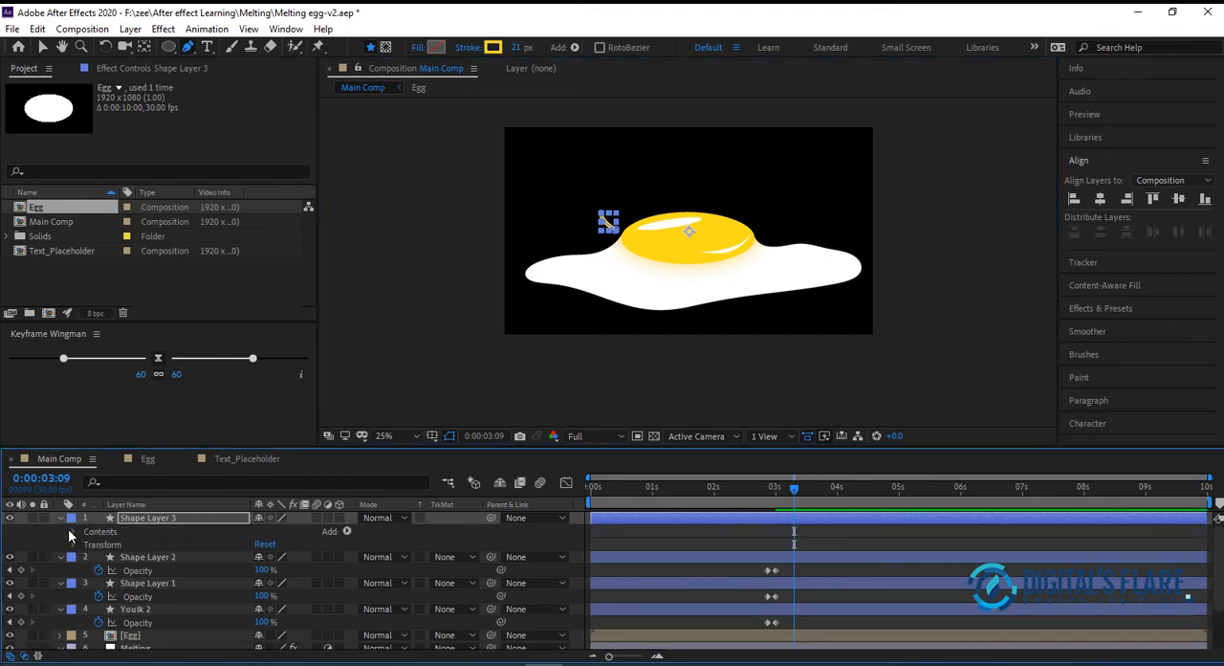
# Set the Line Cap of Shape Layer 3's stroke to Round Cap, return to the Selection tool and deselect the splash line
pyautogui.click(74, 530)
pyautogui.click(87, 543)
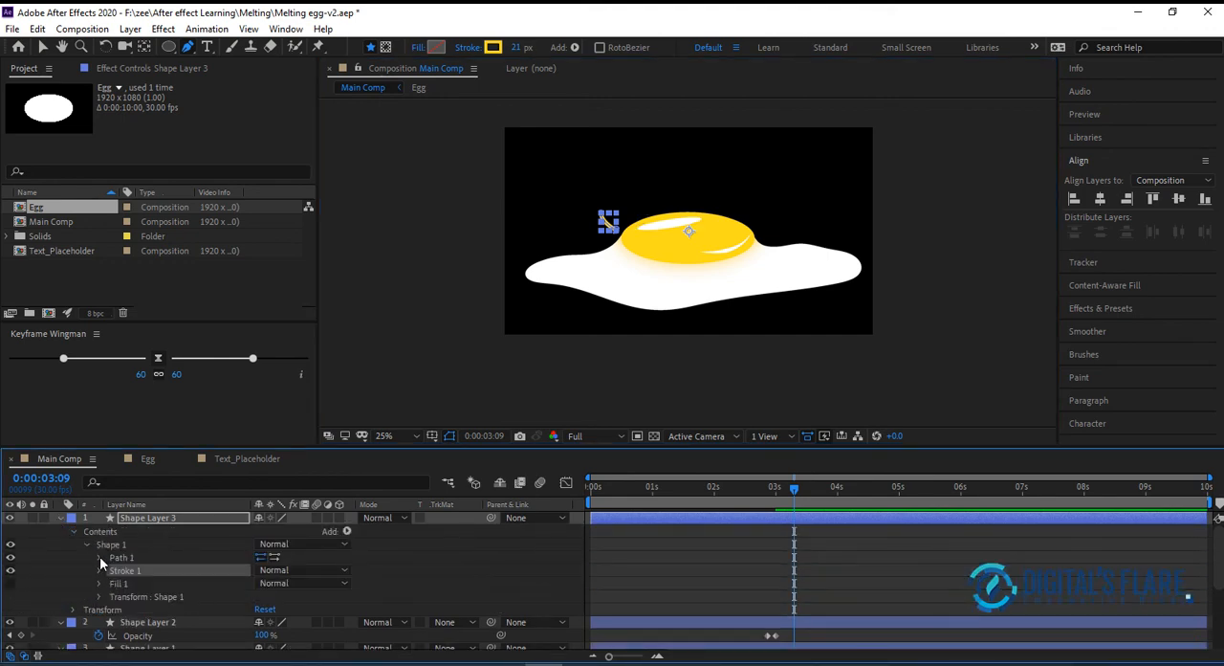
pyautogui.click(98, 570)
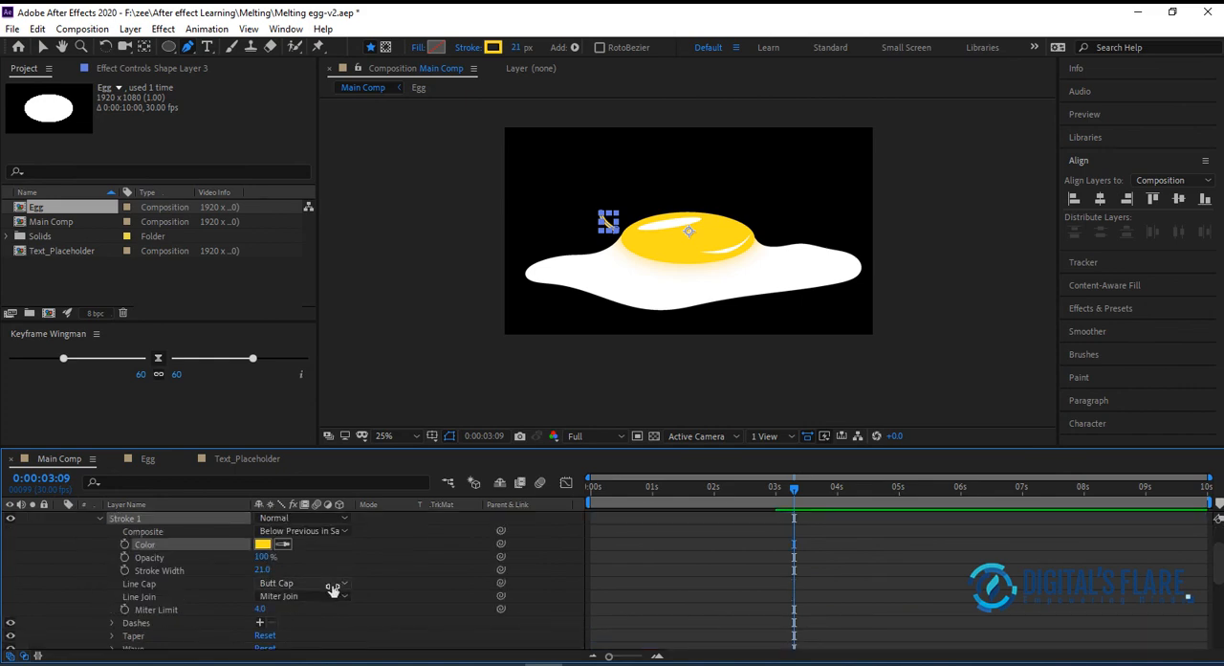
pyautogui.click(345, 586)
pyautogui.click(325, 618)
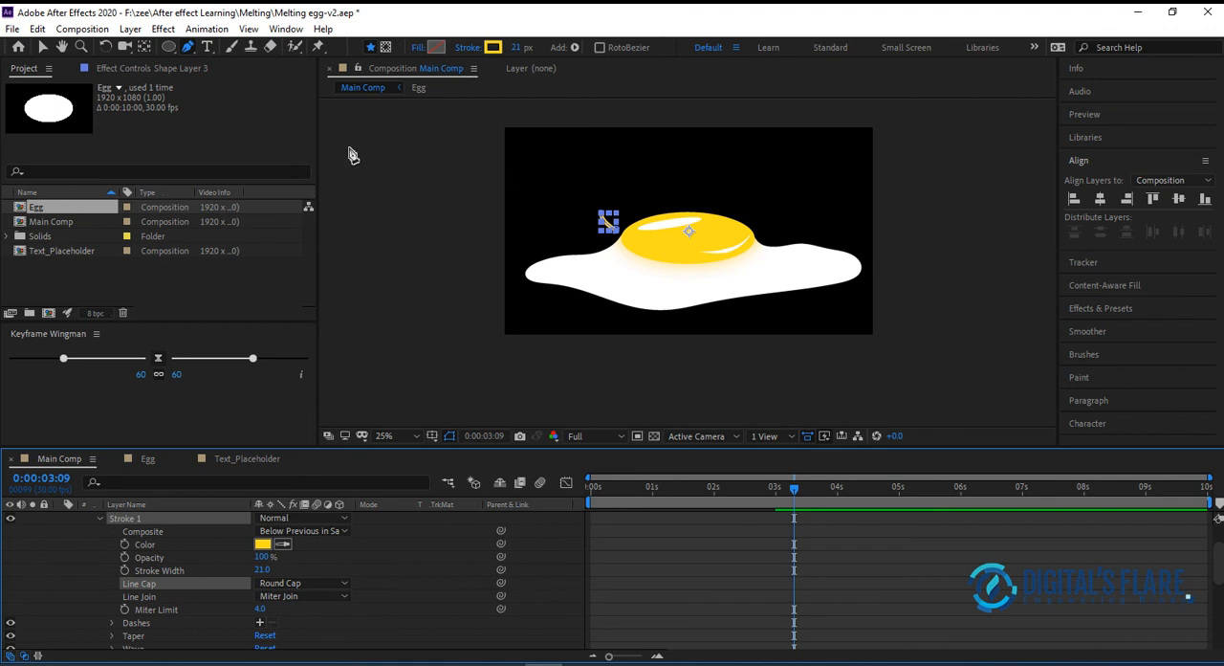
pyautogui.click(41, 48)
pyautogui.click(478, 223)
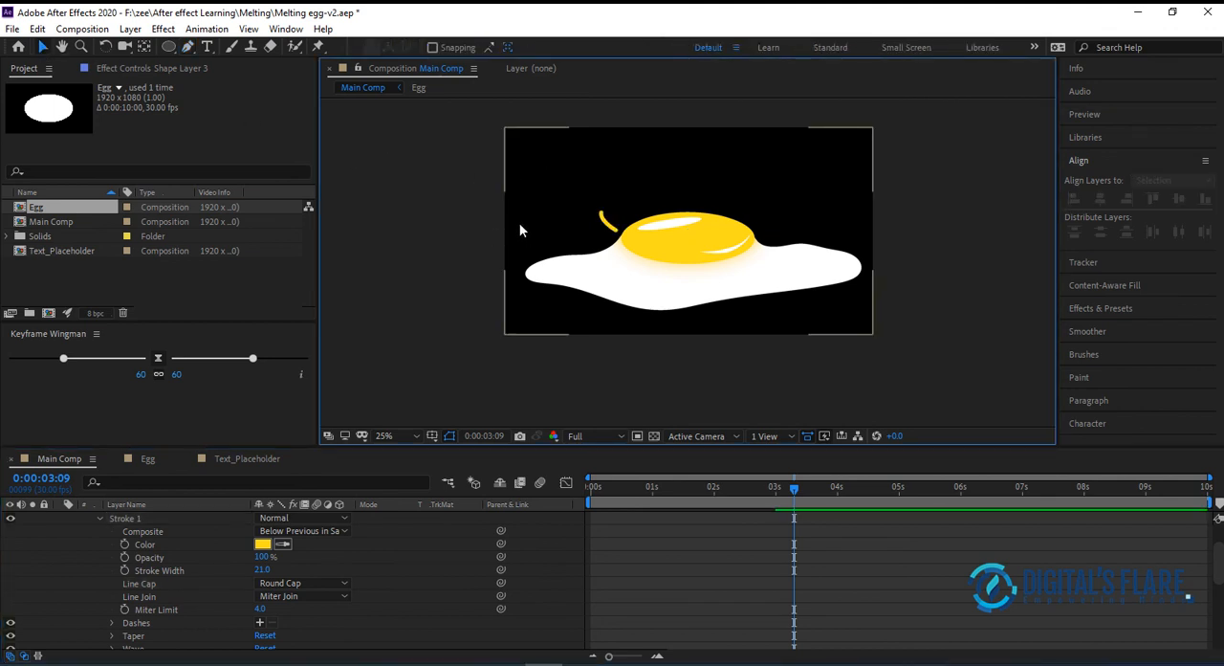
# Collapse Shape Layer 3, duplicate the splash line layer, and set the duplicate's scale to 110%
pyautogui.click(610, 230)
pyautogui.scroll(3, 118, 552)
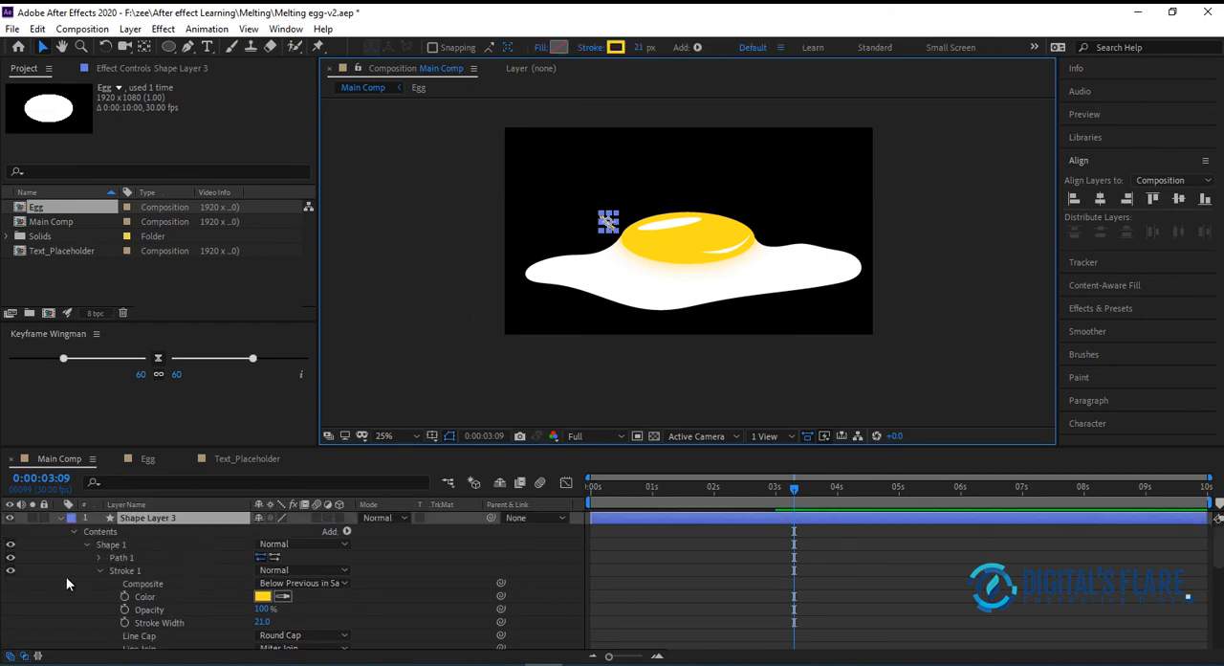
pyautogui.click(61, 519)
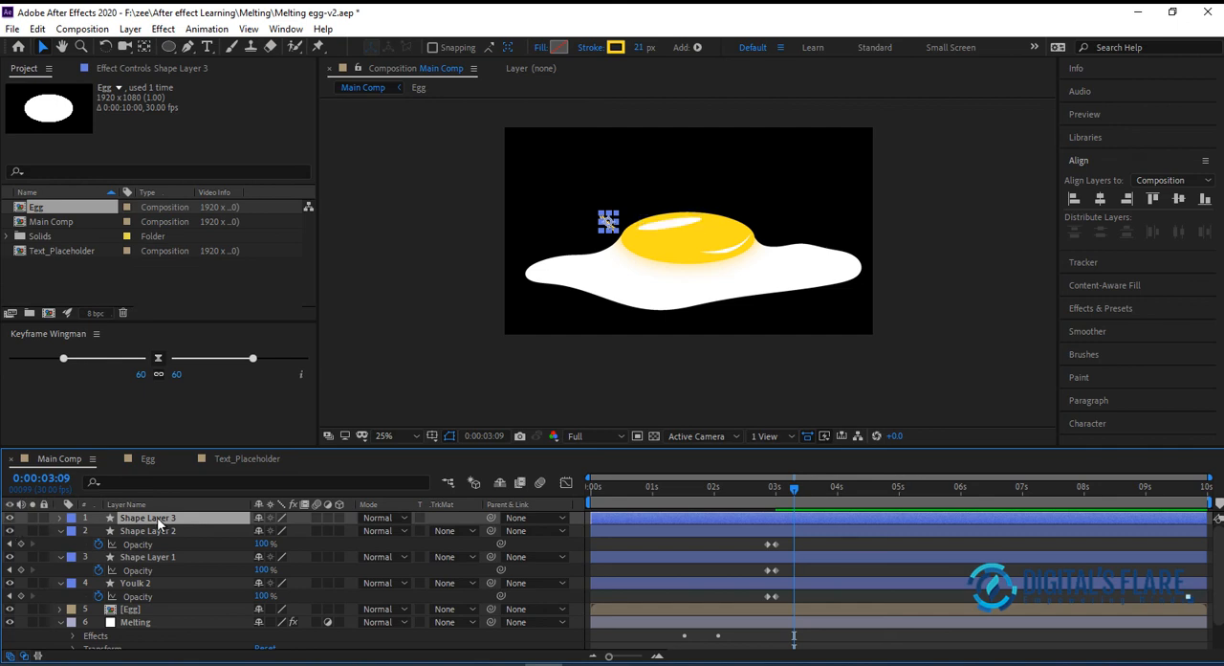
pyautogui.hotkey('ctrl', 'd')
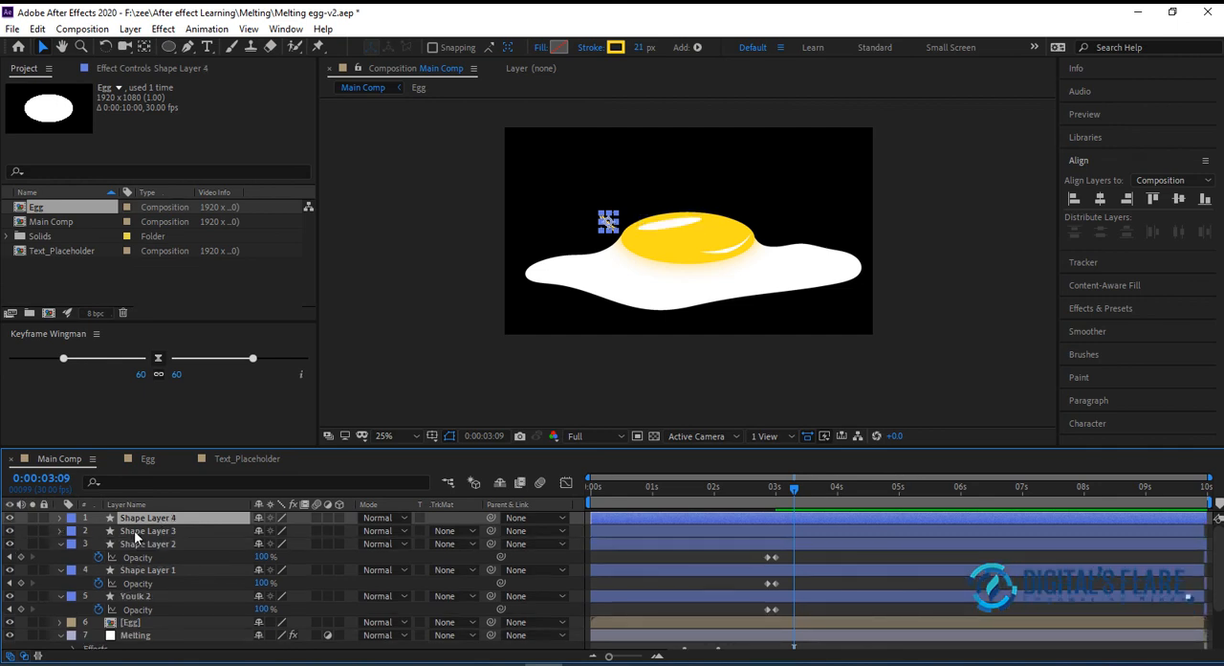
pyautogui.press('s')
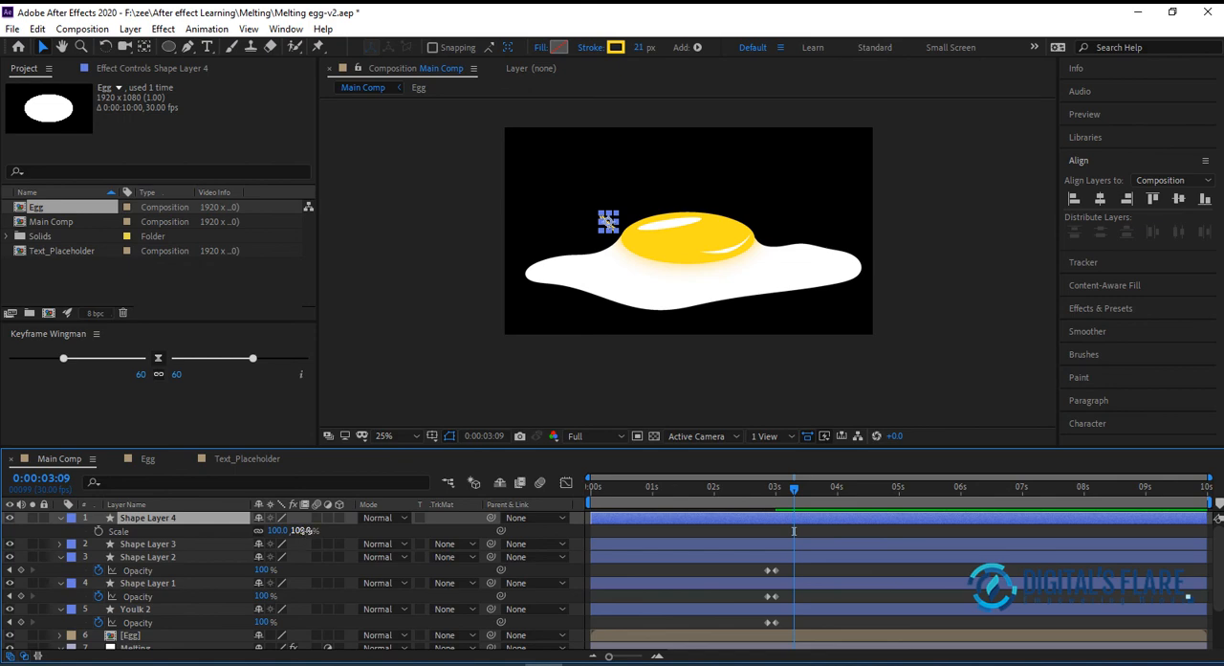
pyautogui.moveTo(306, 529); pyautogui.dragTo(315, 532)
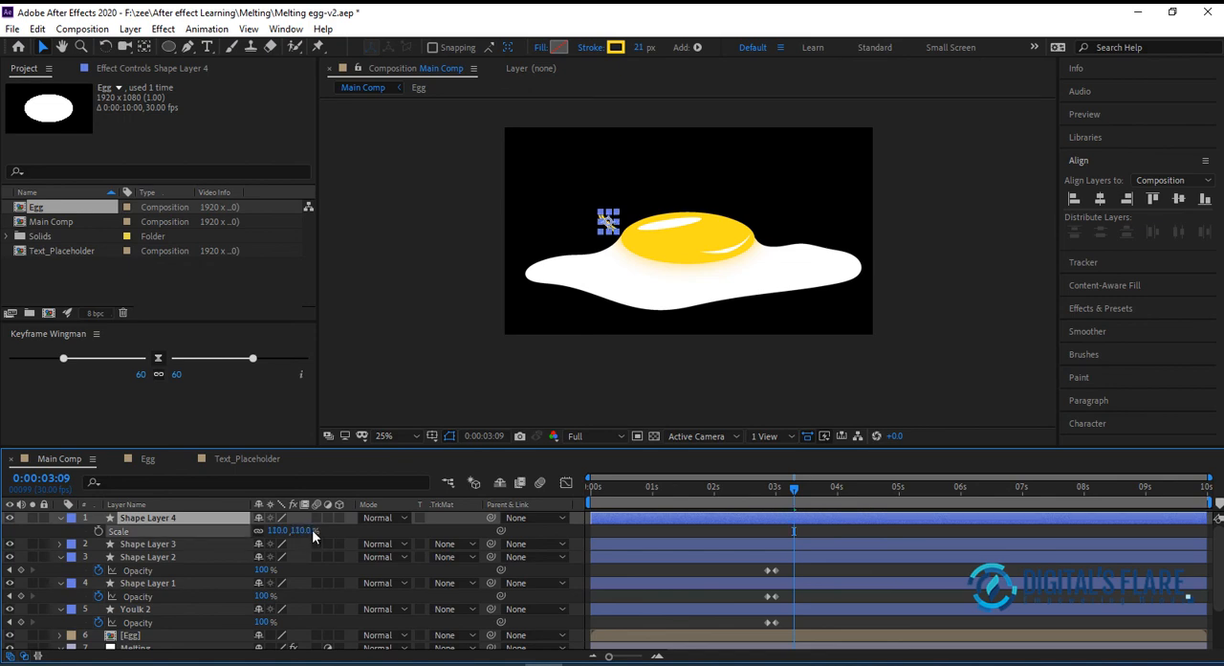
# Nudge the duplicated splash line, Shape Layer 4, up and slightly right so it sits separately above the original line
pyautogui.click(186, 517)
pyautogui.press('Up')
pyautogui.press('Up')
pyautogui.press('Up')
pyautogui.press('Down')
pyautogui.press('Down')
pyautogui.press('Right')
pyautogui.press('Right')
pyautogui.press('Up')
pyautogui.press('Up')
pyautogui.press('Up')
pyautogui.press('Up')
pyautogui.press('Up')
pyautogui.press('Up')
pyautogui.press('Up')
pyautogui.press('Up')
pyautogui.press('Up')
pyautogui.press('Up')
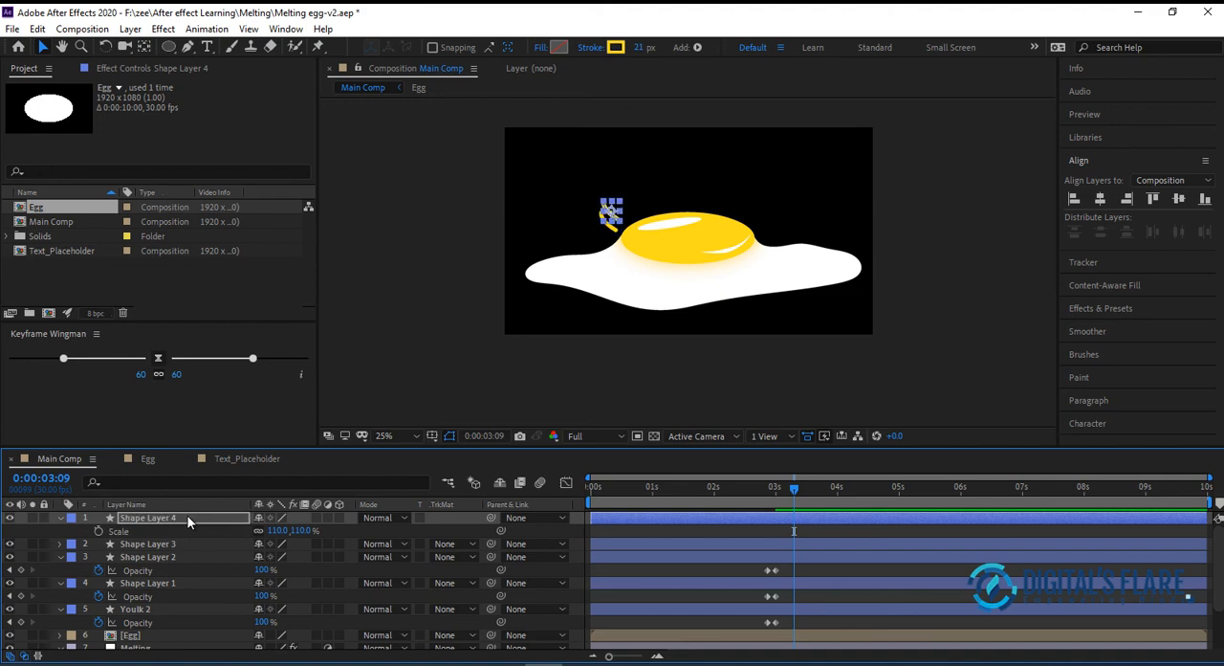
pyautogui.click(531, 296)
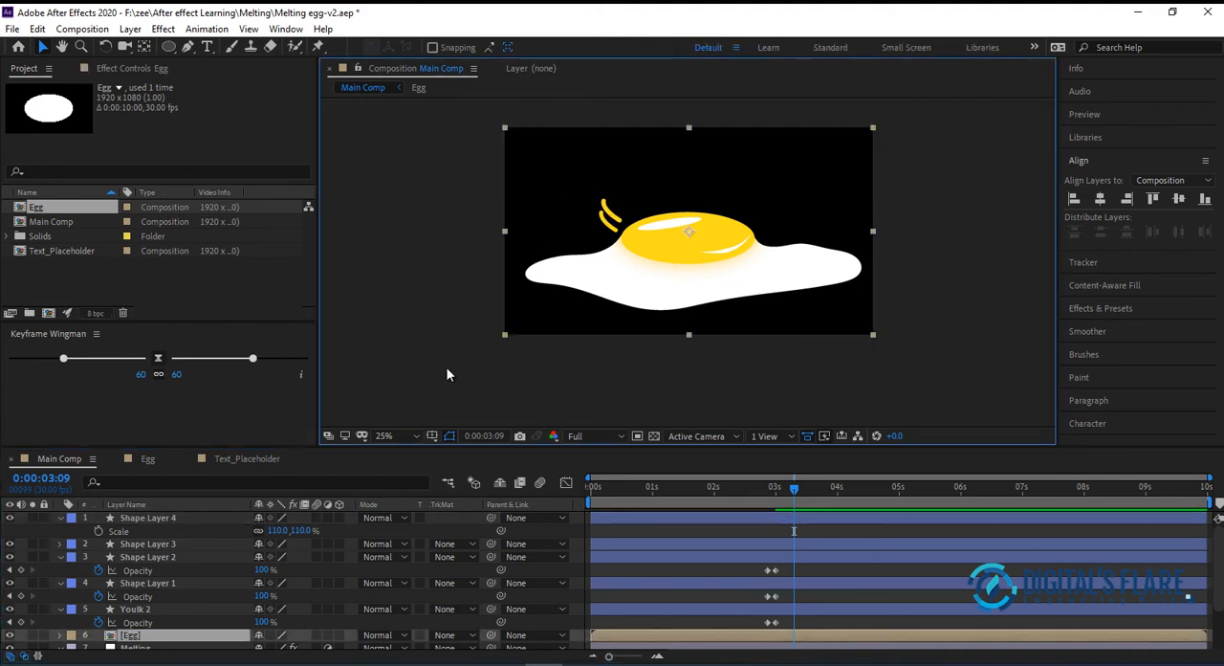
# Duplicate both splash line layers, show the copies' Scale properties, and stack the two copies together above Shape Layer 4
pyautogui.click(176, 517)
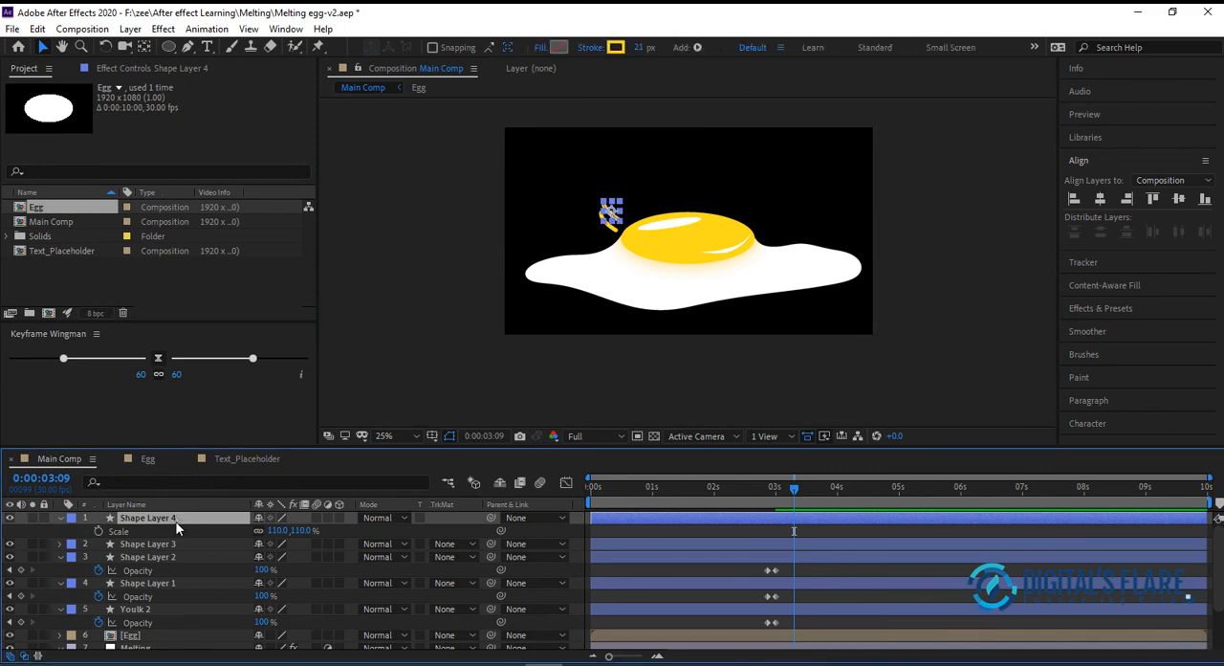
pyautogui.click(175, 544)
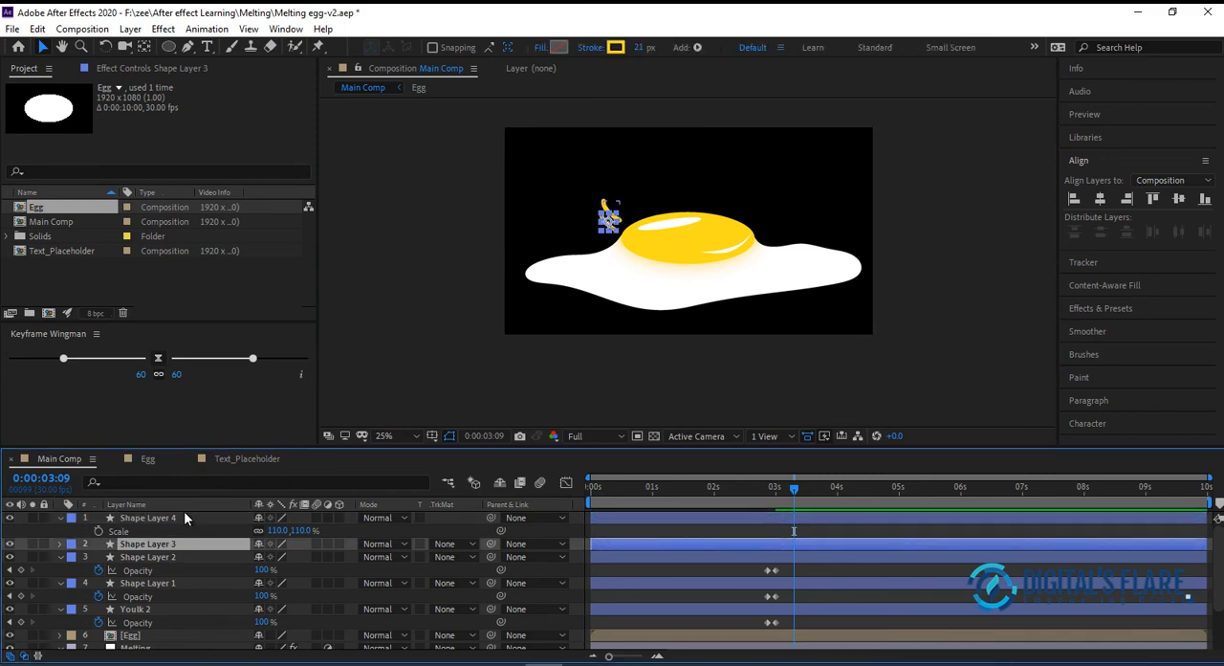
pyautogui.keyDown('ctrl'); pyautogui.click(185, 518); pyautogui.keyUp('ctrl')
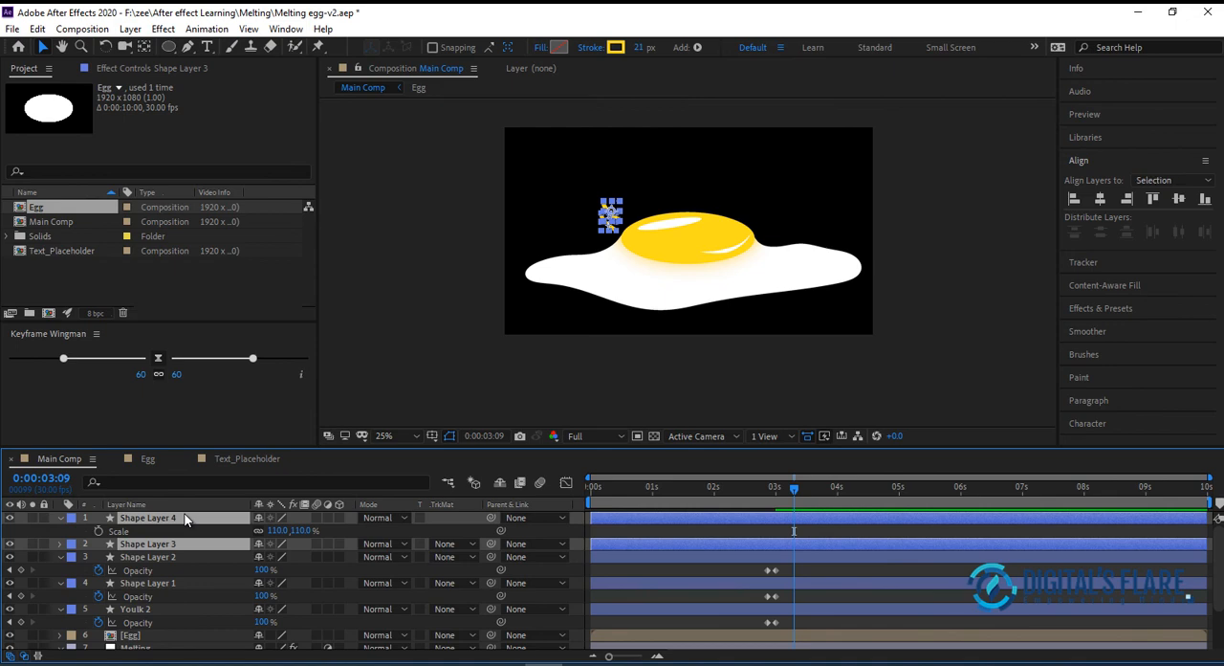
pyautogui.hotkey('ctrl', 'd')
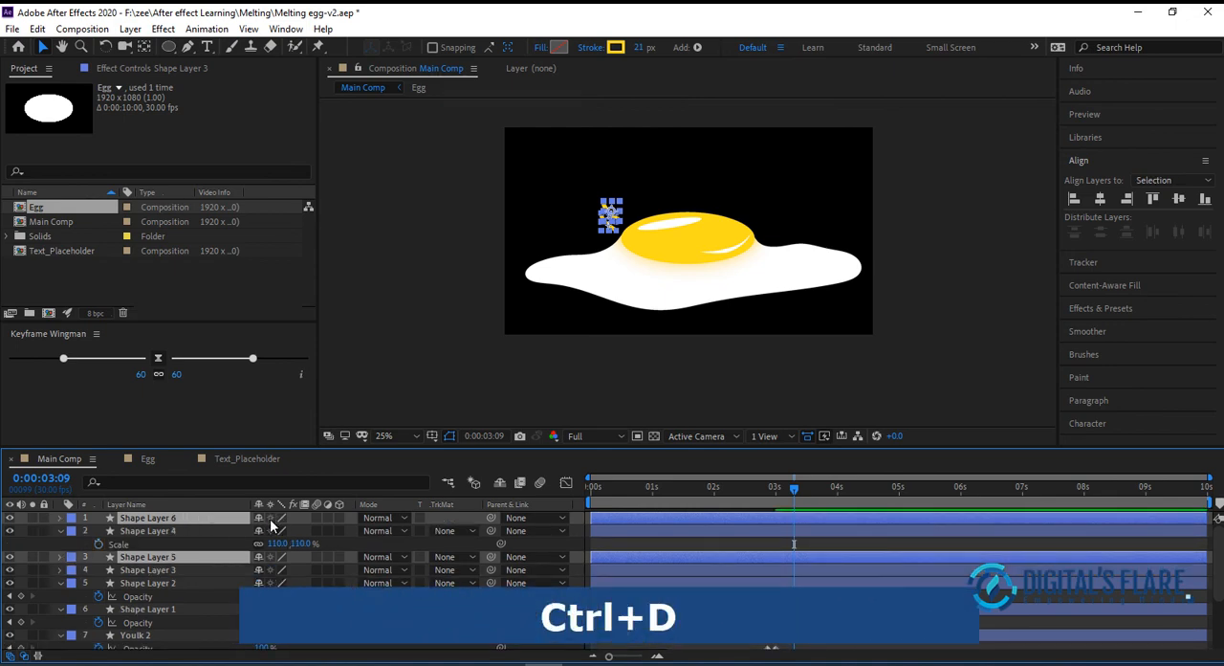
pyautogui.press('s')
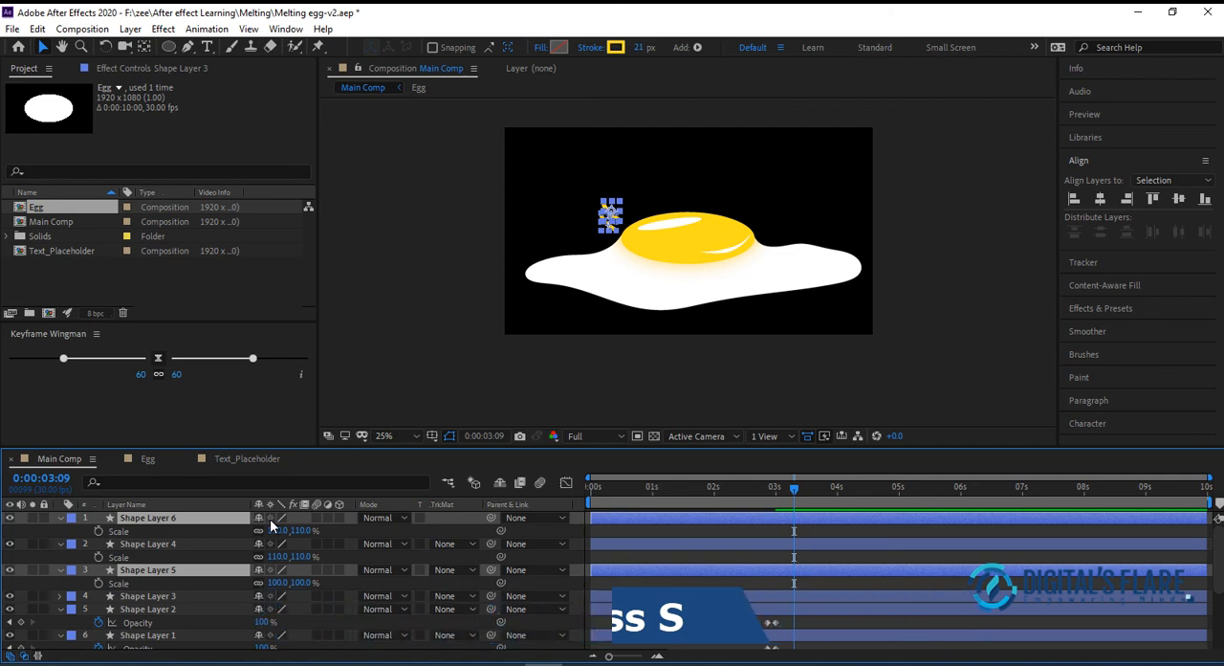
pyautogui.hotkey('ctrl', ']')
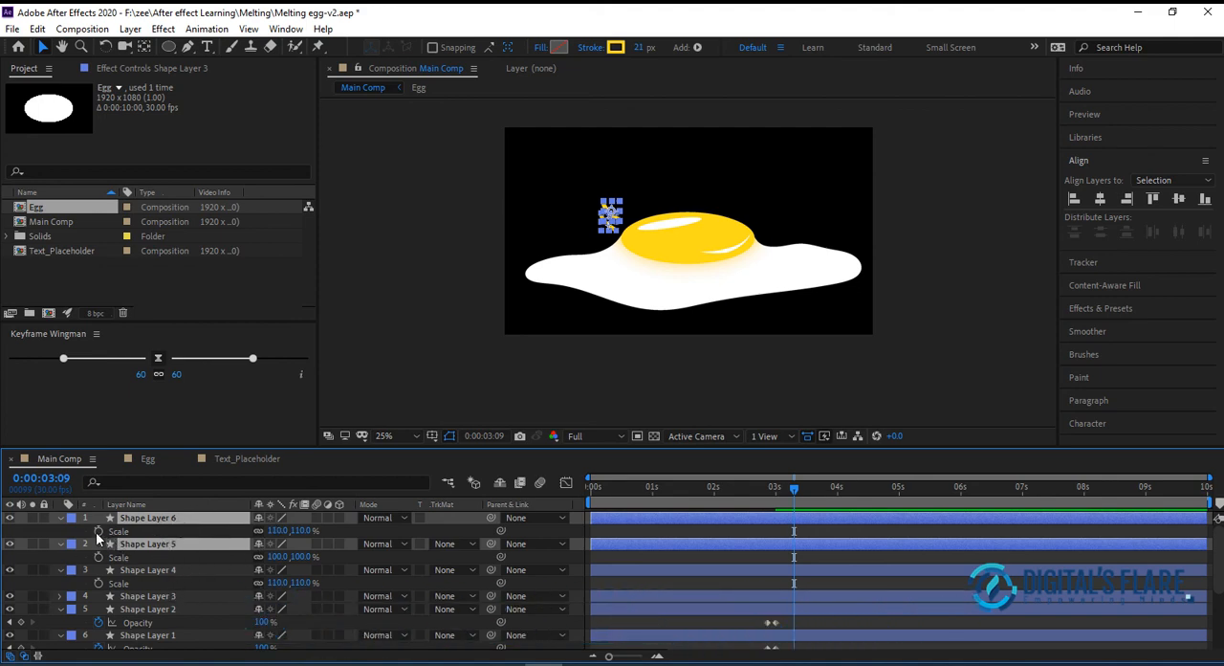
# Mirror Shape Layer 5 and Shape Layer 6 horizontally by setting their Scale to -110, 110%
pyautogui.click(271, 533)
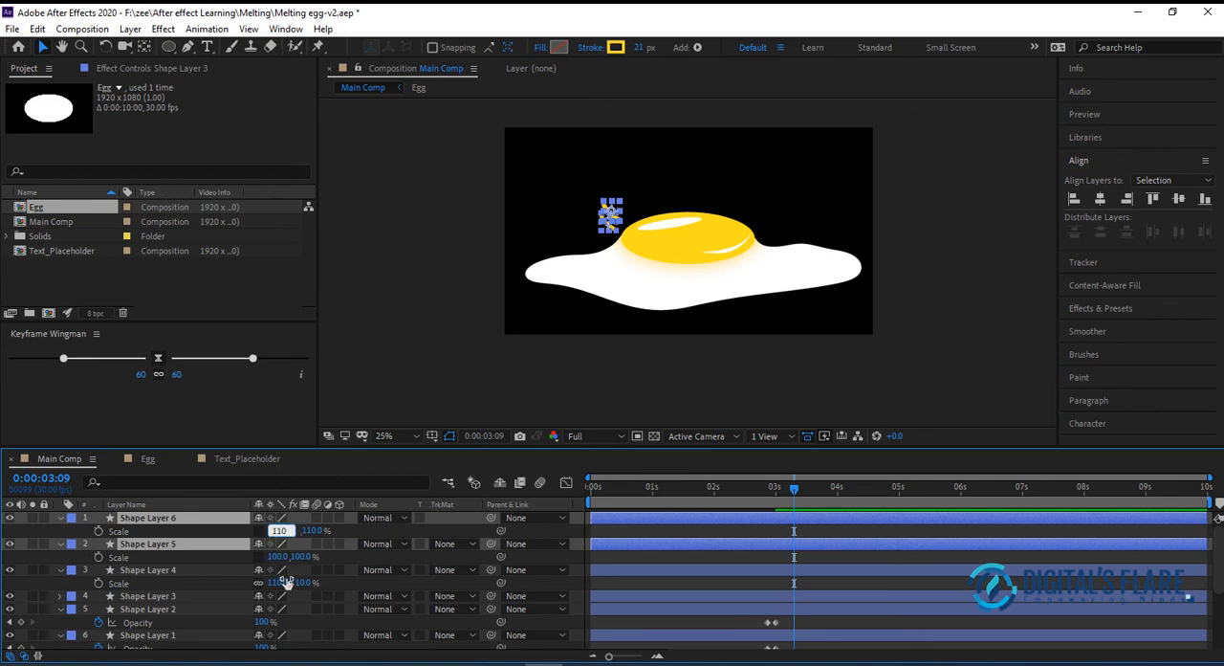
pyautogui.write('-')
pyautogui.press('Return')
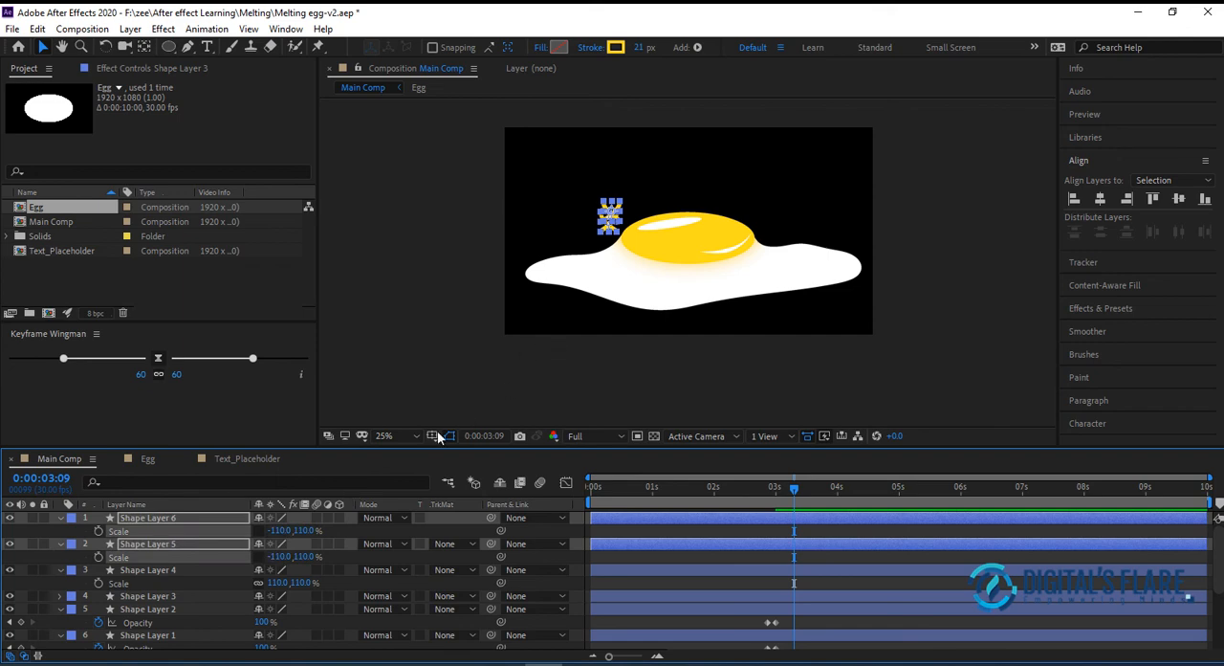
# Move the two mirrored splash lines together to the upper right edge of the yolk and deselect them
pyautogui.click(190, 519)
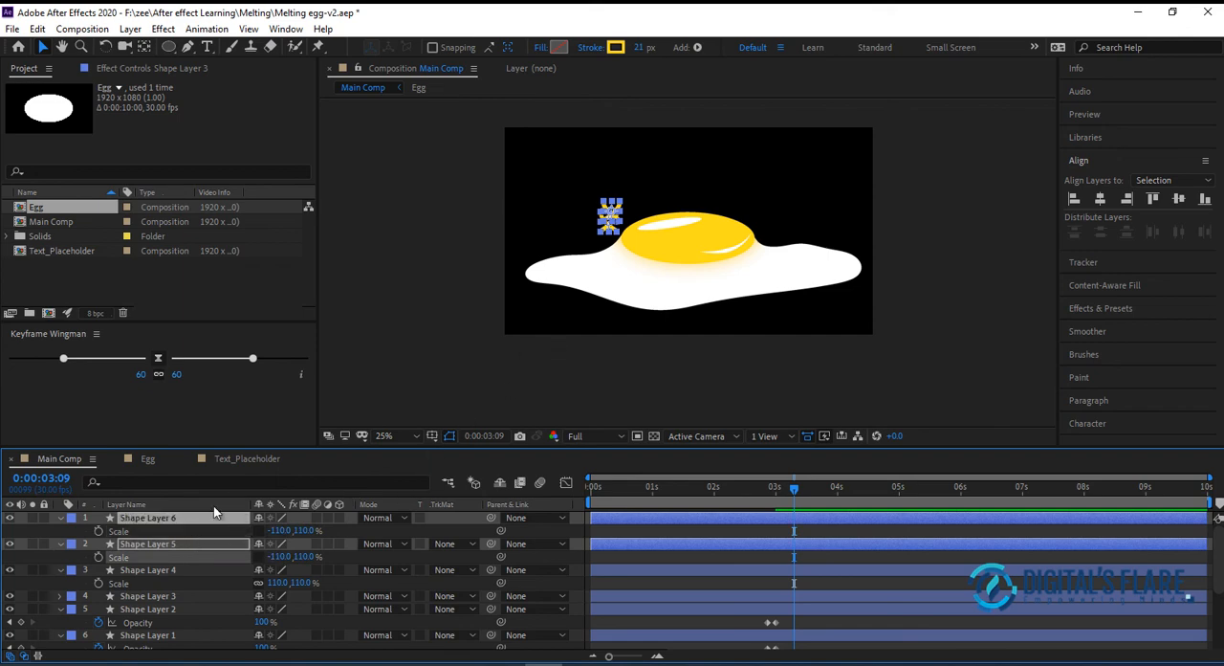
pyautogui.click(553, 271)
pyautogui.press('Right')
pyautogui.press('Right')
pyautogui.press('Right')
pyautogui.press('Right')
pyautogui.press('Right')
pyautogui.press('Right')
pyautogui.press('Right')
pyautogui.press('Right')
pyautogui.press('Right')
pyautogui.press('Right')
pyautogui.press('Right')
pyautogui.press('Right')
pyautogui.press('Right')
pyautogui.press('Right')
pyautogui.press('Right')
pyautogui.press('Right')
pyautogui.moveTo(634, 218)
pyautogui.mouseDown()
pyautogui.moveTo(771, 209)
pyautogui.moveTo(763, 214)
pyautogui.mouseUp()
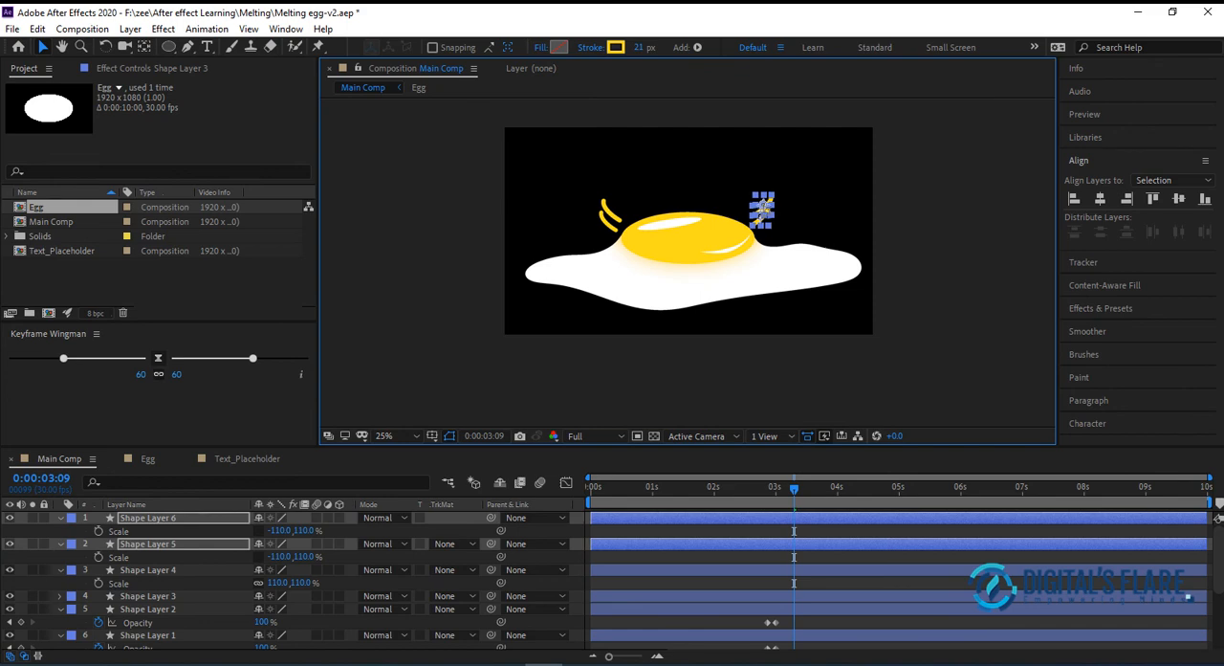
pyautogui.click(789, 206)
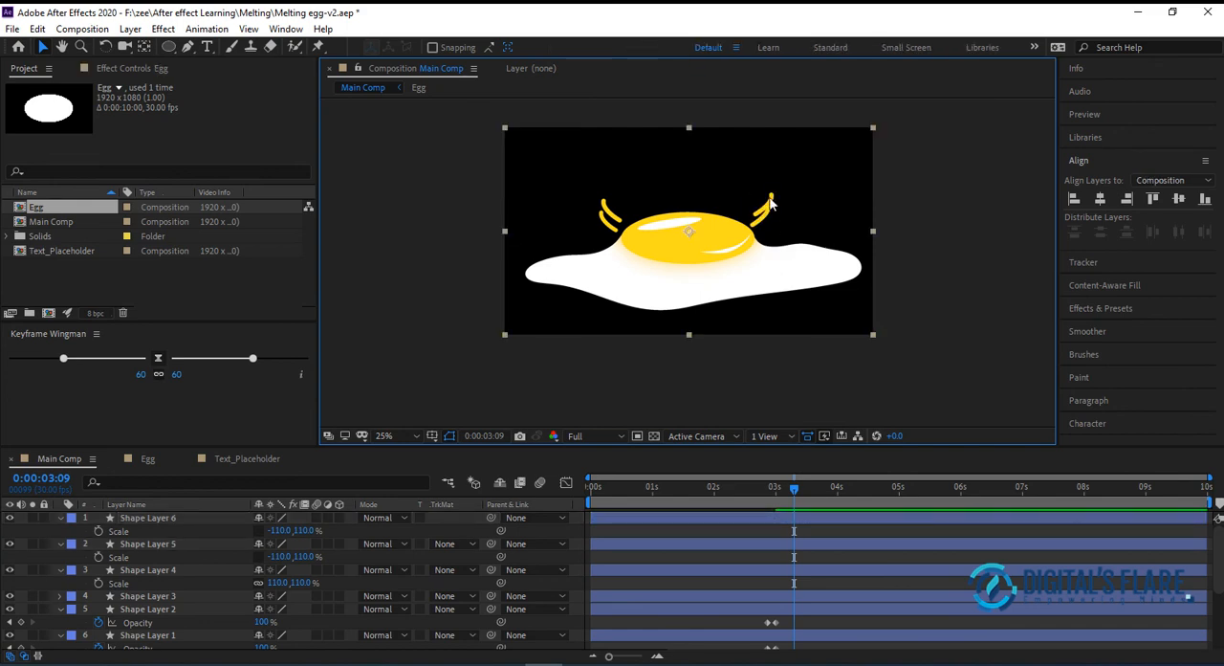
# Nudge Shape Layer 6 left so it sits apart from Shape Layer 5 like the opposite splash pair, and deselect it
pyautogui.click(167, 517)
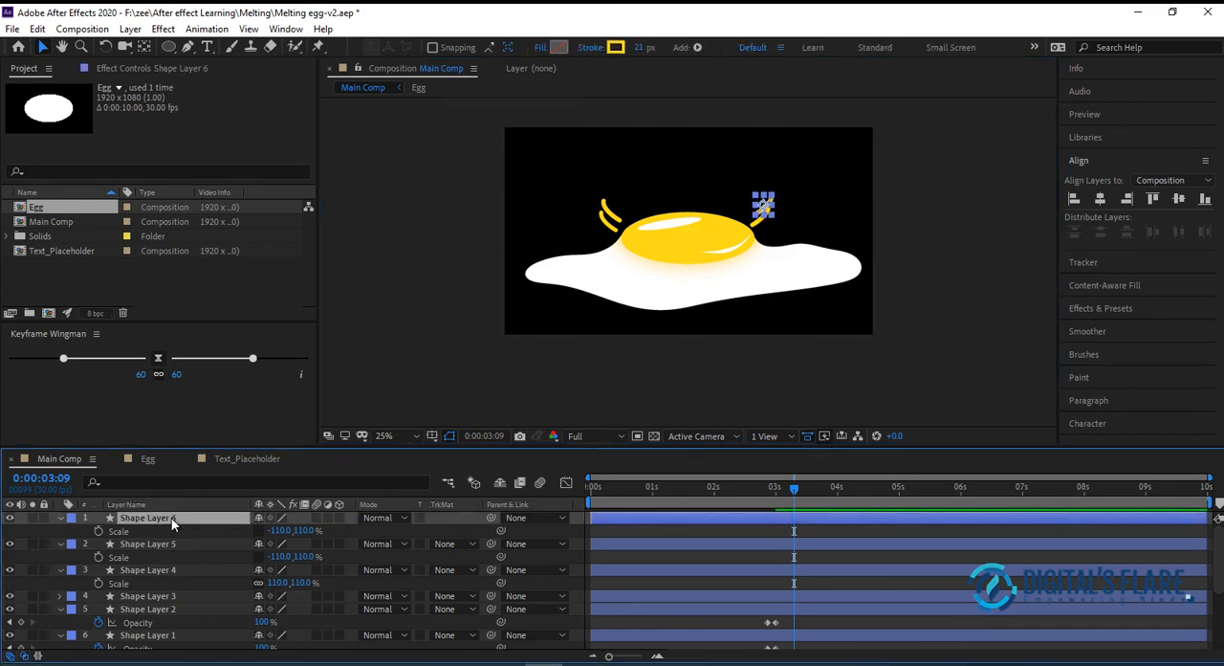
pyautogui.press('Return')
pyautogui.press('Left')
pyautogui.press('Left')
pyautogui.press('Left')
pyautogui.press('Left')
pyautogui.press('Left')
pyautogui.press('Left')
pyautogui.press('Left')
pyautogui.press('Left')
pyautogui.press('Left')
pyautogui.press('Left')
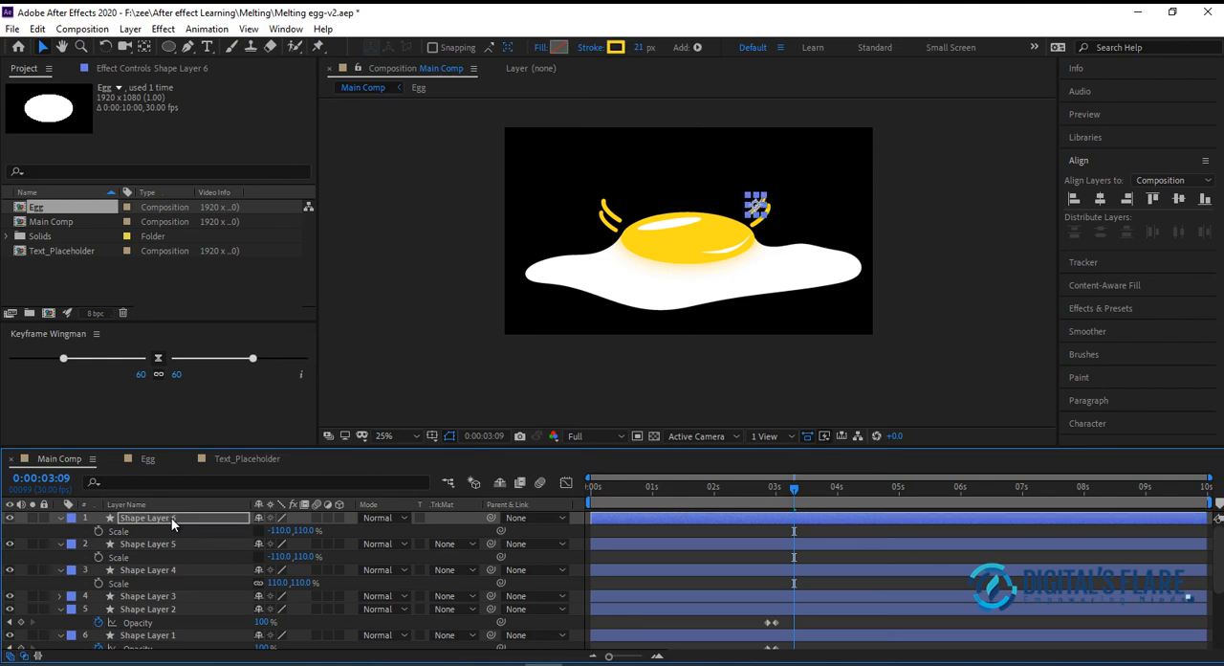
pyautogui.click(899, 390)
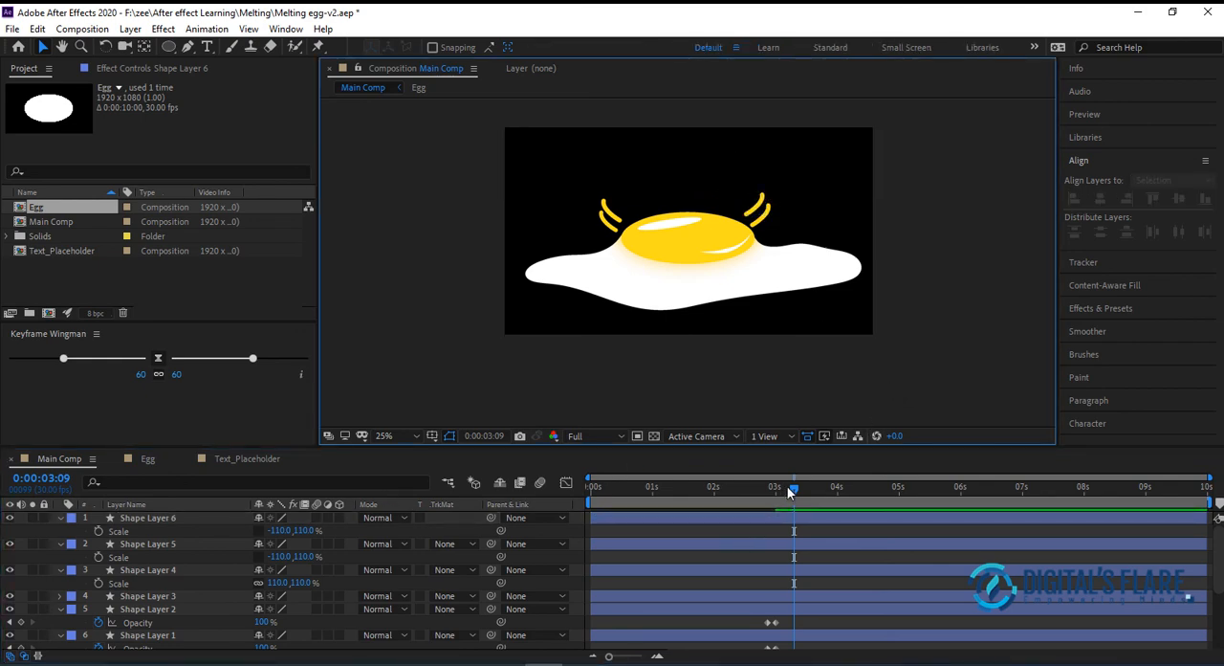
# Add 100% Opacity keyframes at 0:00:03:04 to all four splash lines, Shape Layer 3 to Shape Layer 6
pyautogui.moveTo(792, 489)
pyautogui.mouseDown()
pyautogui.moveTo(752, 494)
pyautogui.moveTo(777, 493)
pyautogui.mouseUp()
pyautogui.click(176, 517)
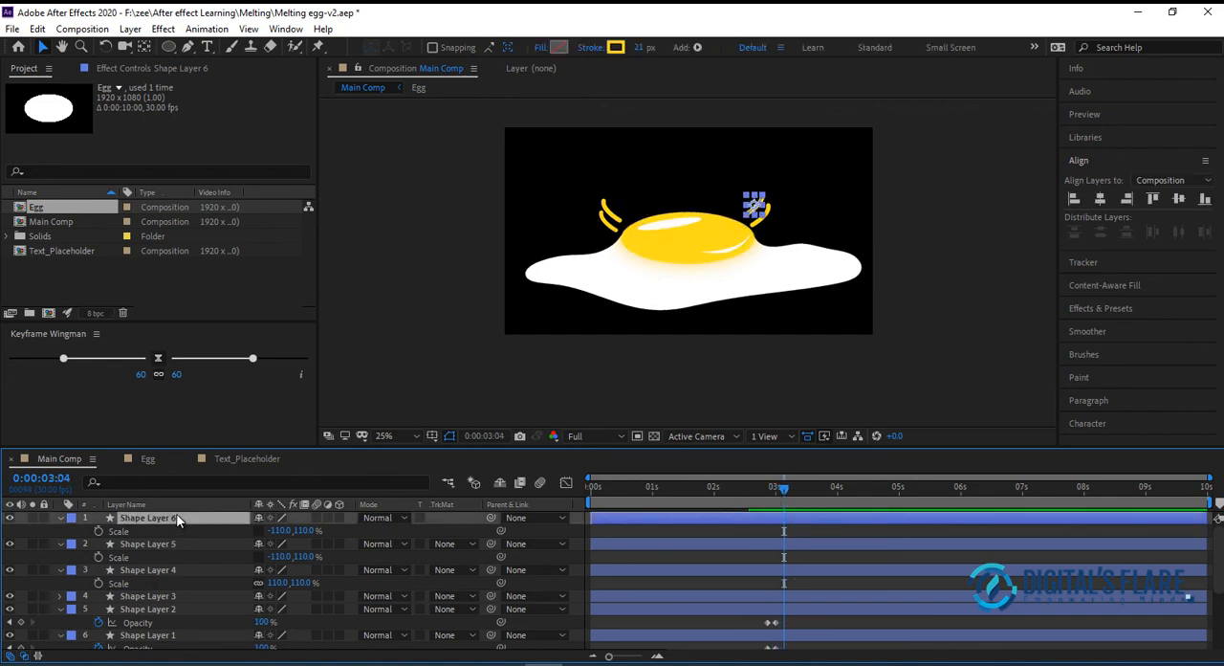
pyautogui.keyDown('shift'); pyautogui.click(184, 596); pyautogui.keyUp('shift')
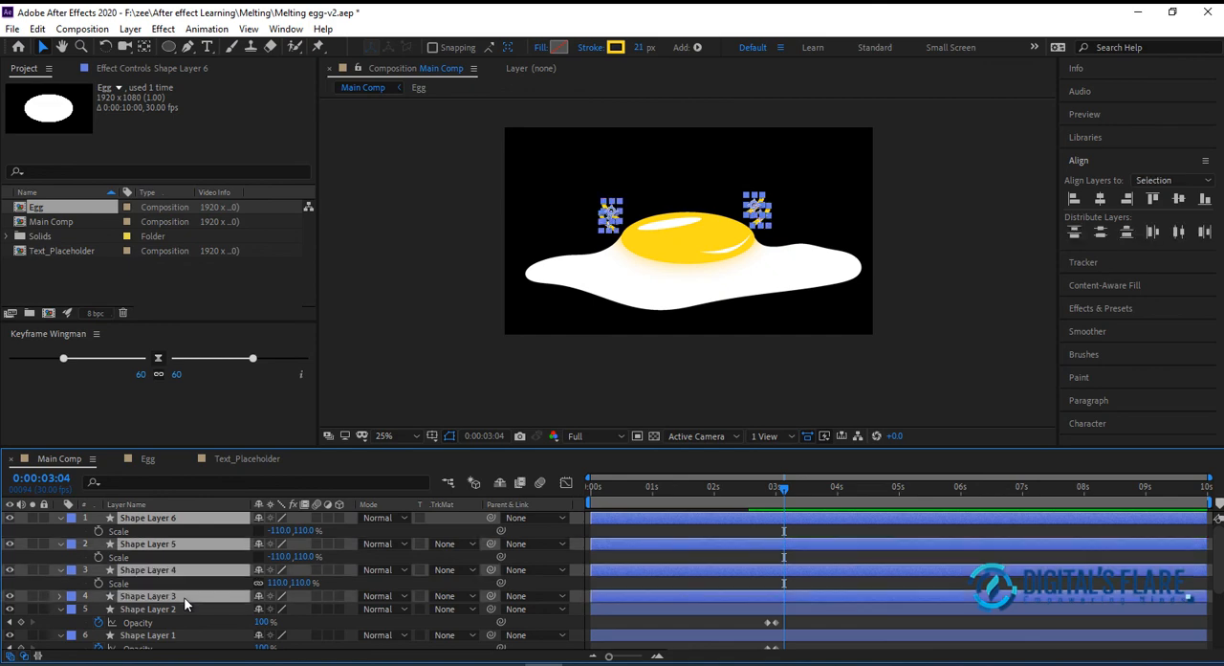
pyautogui.press('t')
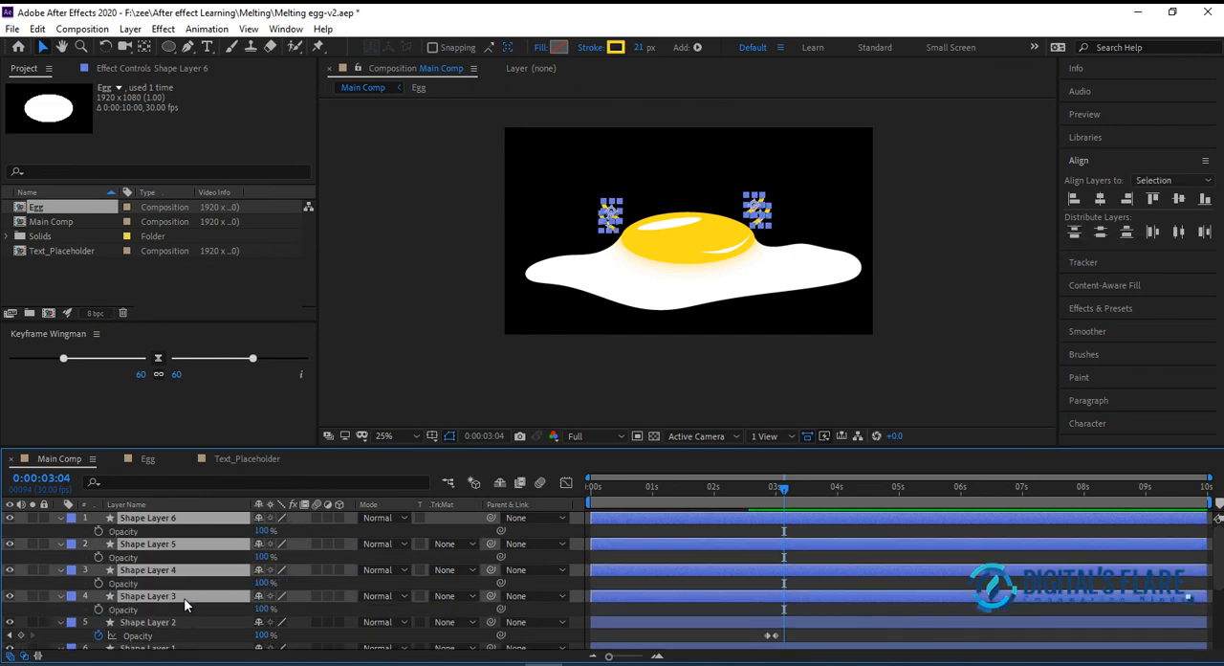
pyautogui.click(98, 531)
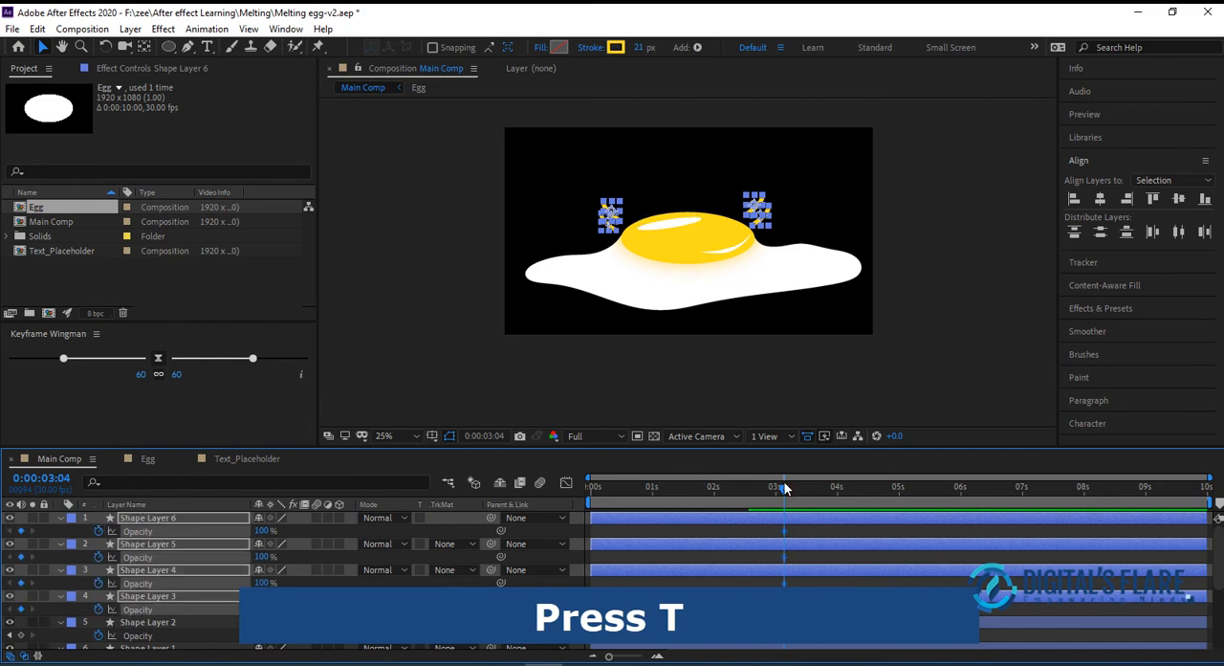
# Set the Opacity of the four splash lines to 0% at 0:00:02:28 and preview the fade-in
pyautogui.moveTo(784, 488); pyautogui.dragTo(772, 489)
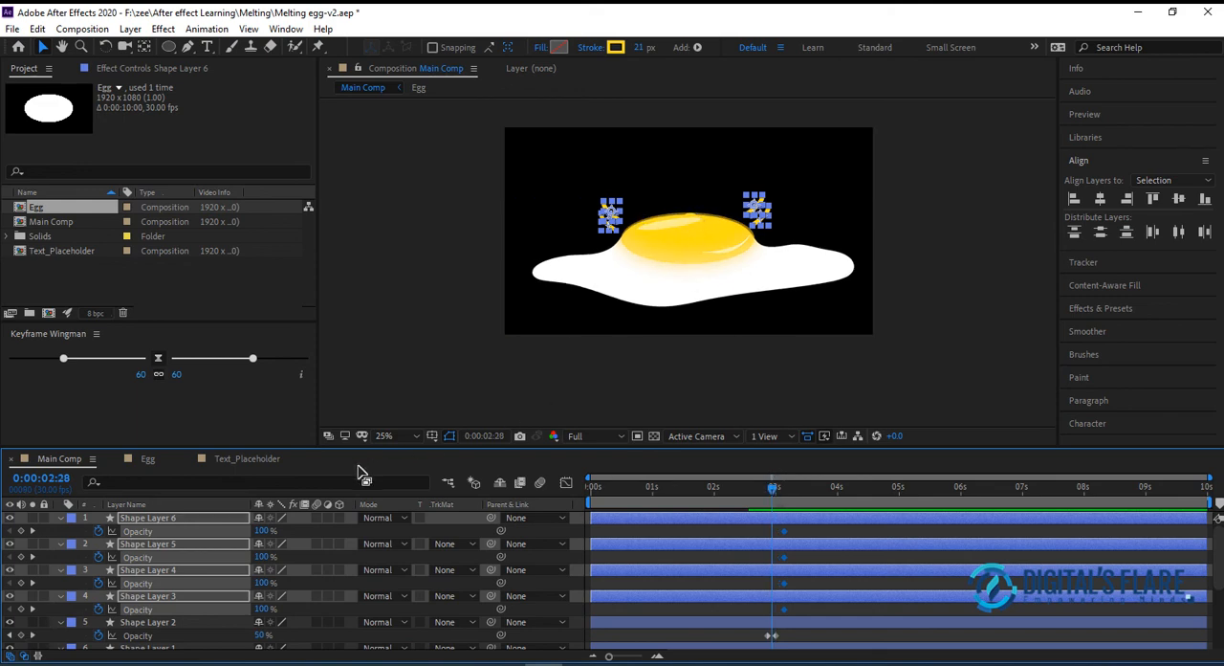
pyautogui.moveTo(262, 533); pyautogui.dragTo(166, 533)
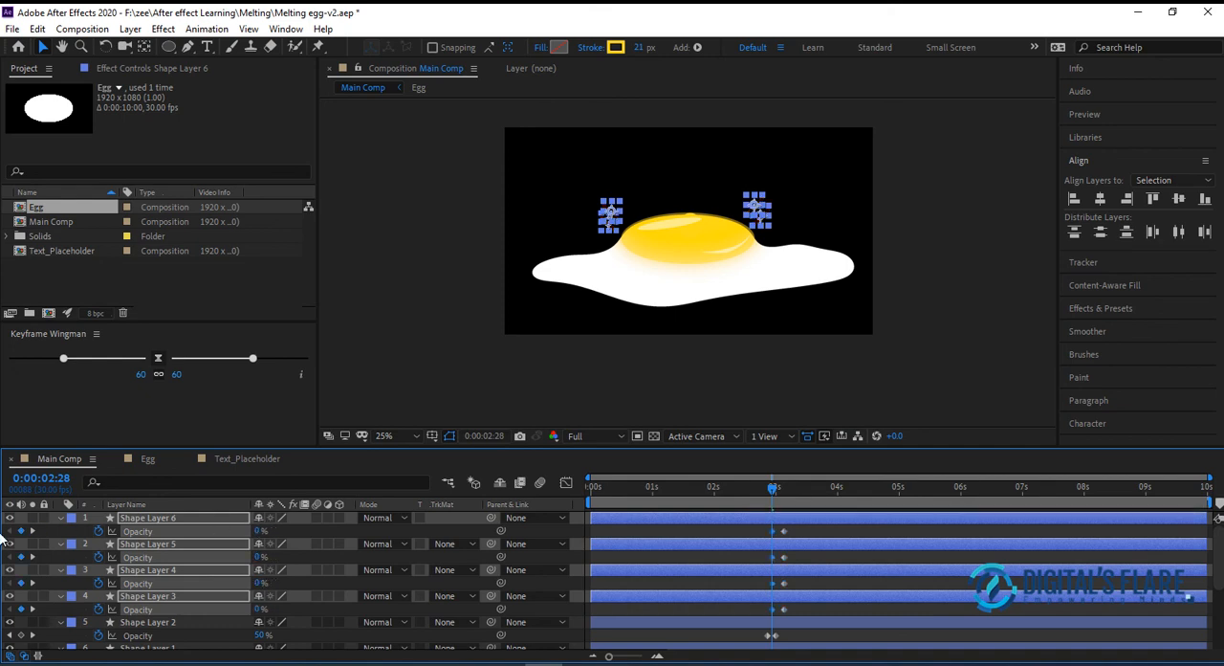
pyautogui.press('space')
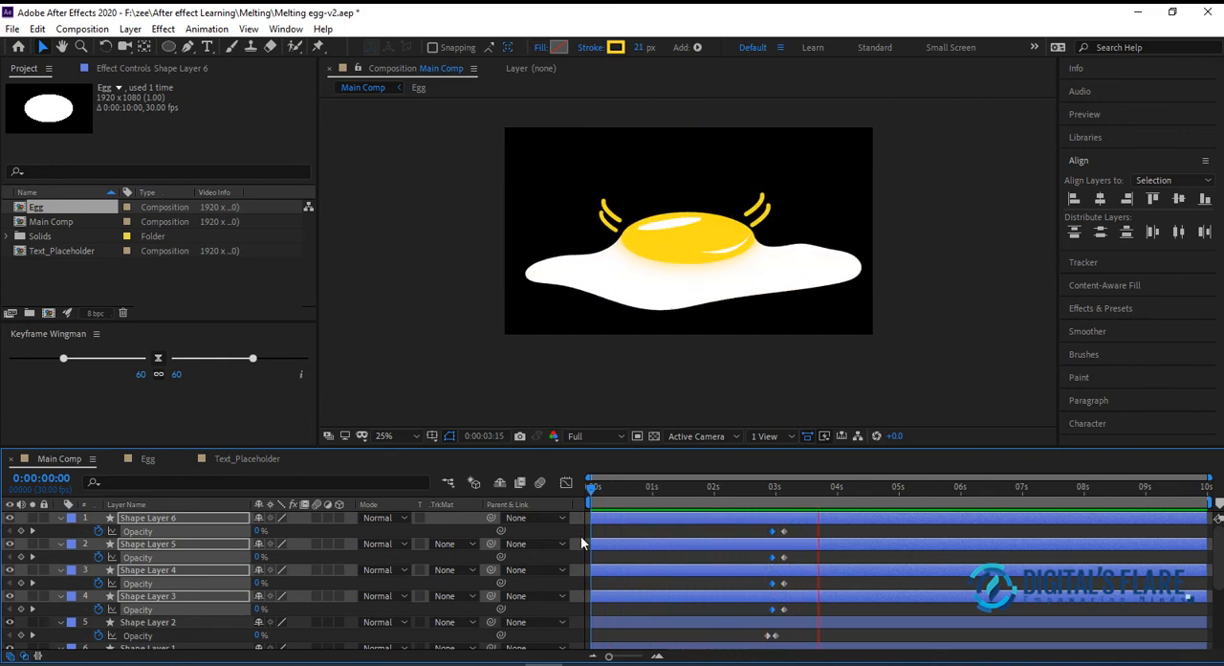
pyautogui.press('space')
# Copy each splash line's 0% Opacity keyframe to 0:00:03:11 on Shape Layers 6, 5, 4 and 3
pyautogui.click(781, 488)
pyautogui.moveTo(794, 485)
pyautogui.mouseDown()
pyautogui.moveTo(809, 485)
pyautogui.moveTo(799, 490)
pyautogui.mouseUp()
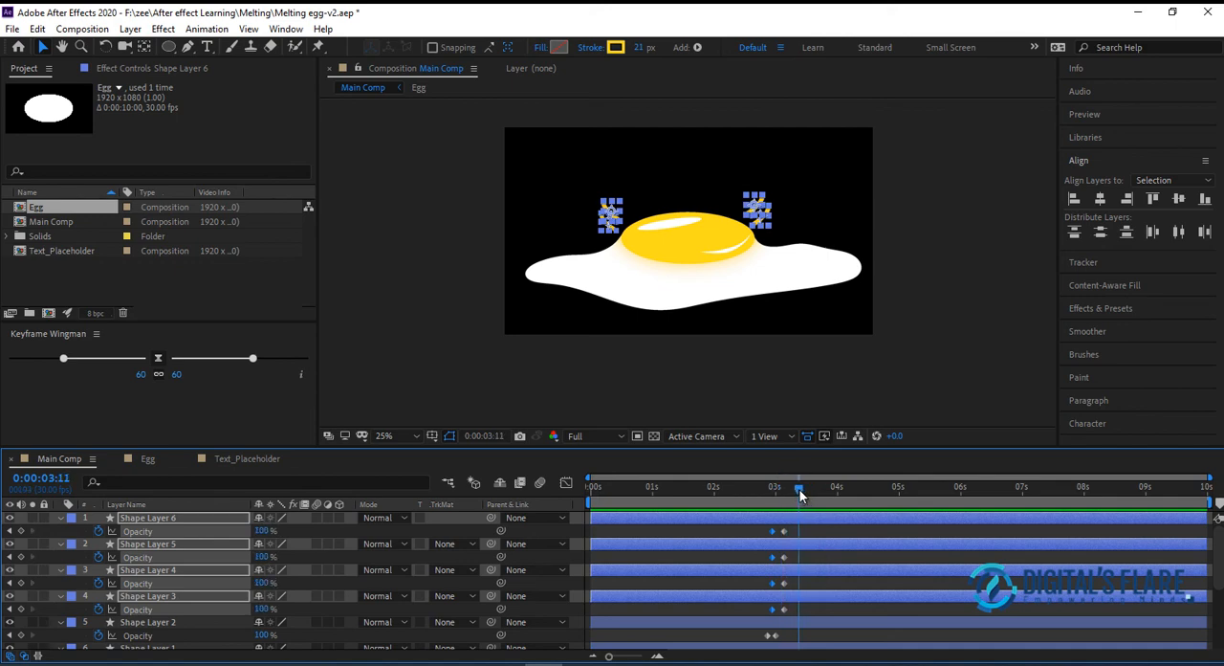
pyautogui.keyDown('shift'); pyautogui.click(772, 531); pyautogui.keyUp('shift')
pyautogui.moveTo(761, 526); pyautogui.dragTo(771, 618)
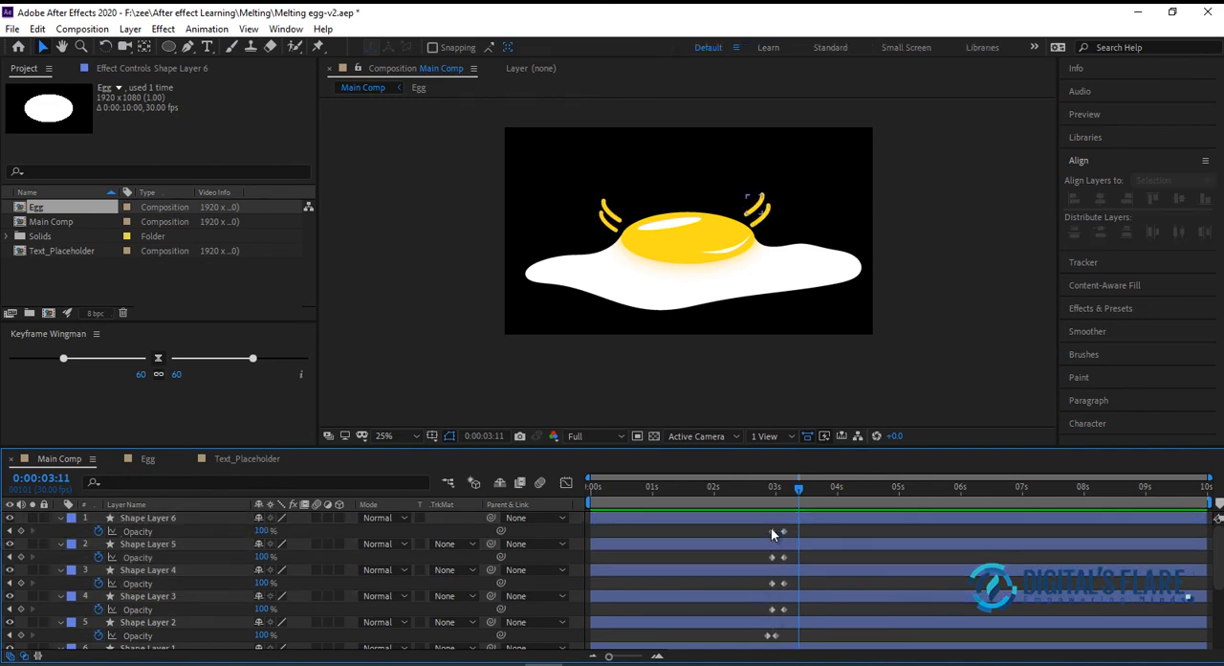
pyautogui.click(771, 531)
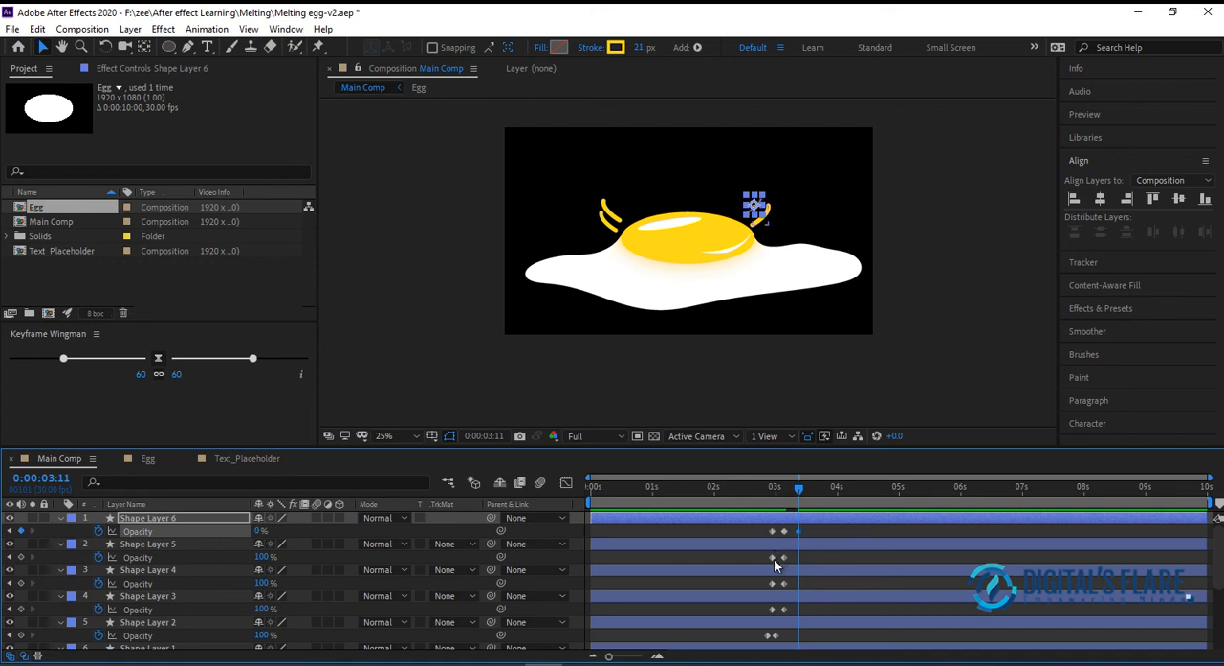
pyautogui.click(773, 557)
pyautogui.hotkey('ctrl', 'c')
pyautogui.hotkey('ctrl', 'v')
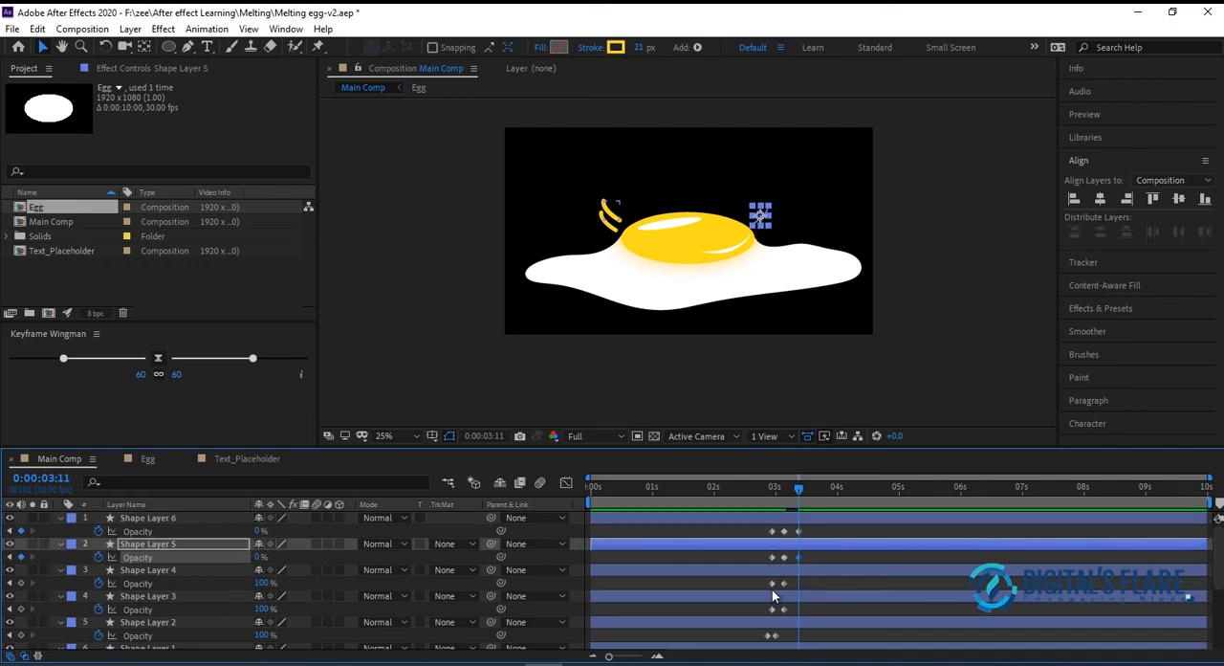
pyautogui.click(771, 582)
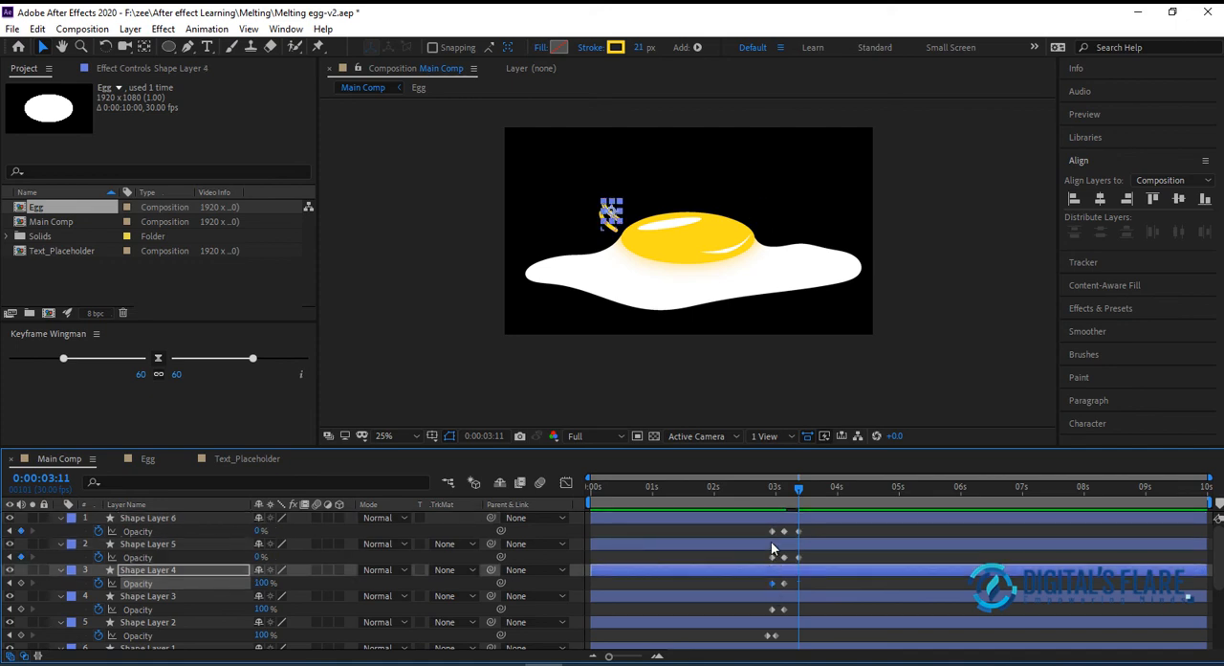
pyautogui.hotkey('ctrl', 'c')
pyautogui.hotkey('ctrl', 'v')
pyautogui.click(773, 610)
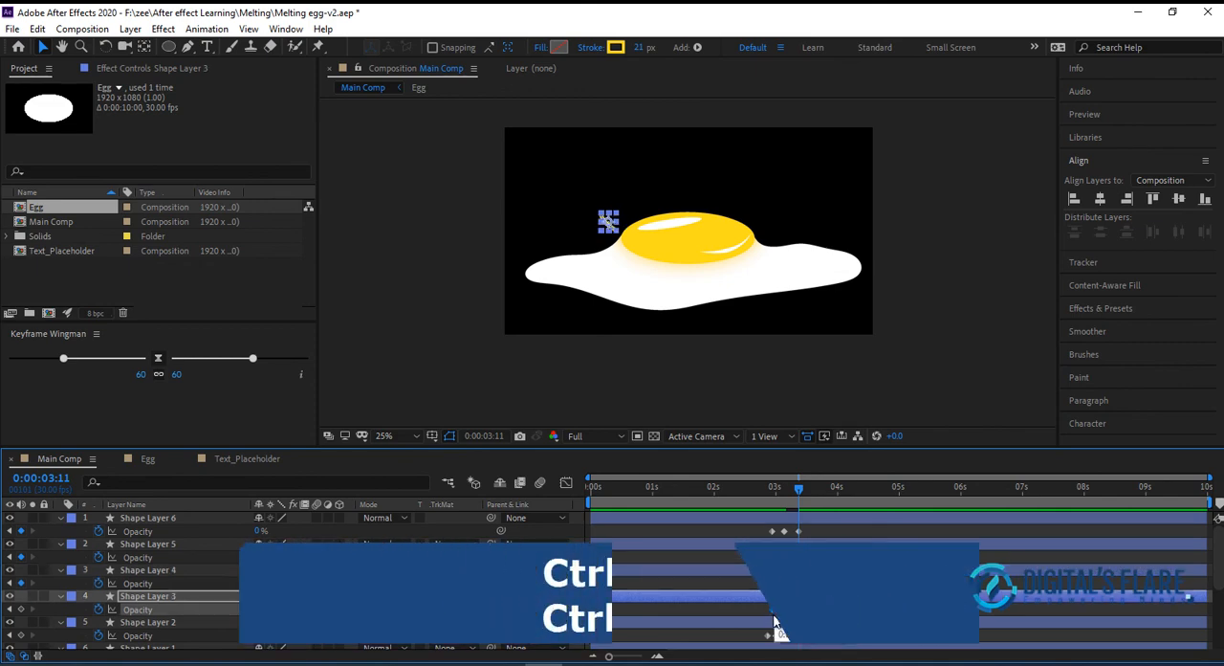
# Play the Main Comp animation from the start several times to check the timing of the splash lines
pyautogui.click(743, 488)
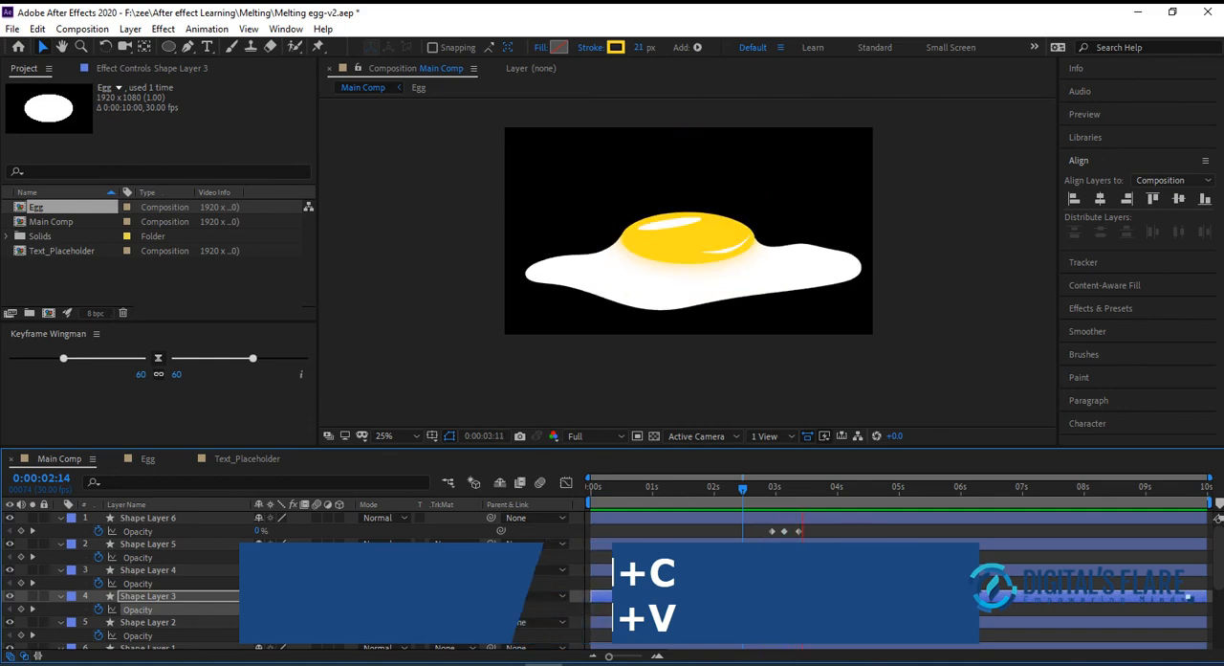
pyautogui.press('space')
pyautogui.moveTo(748, 487); pyautogui.dragTo(459, 509)
pyautogui.press('space')
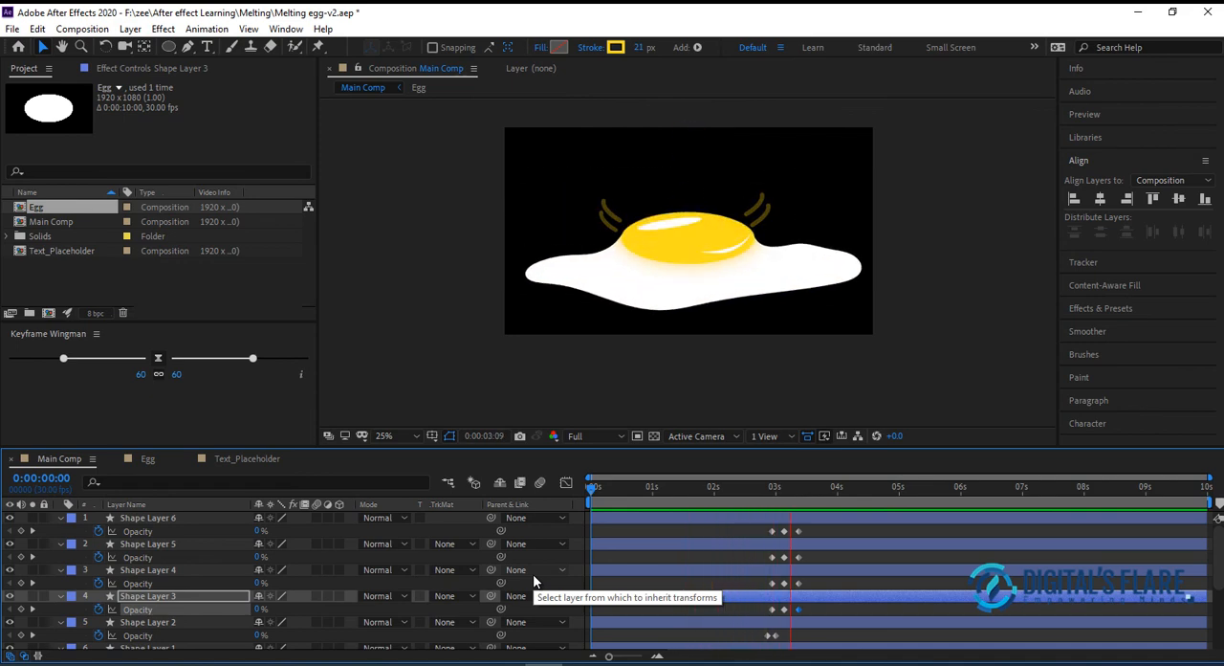
pyautogui.click(629, 488)
pyautogui.moveTo(629, 487); pyautogui.dragTo(420, 512)
pyautogui.press('space')
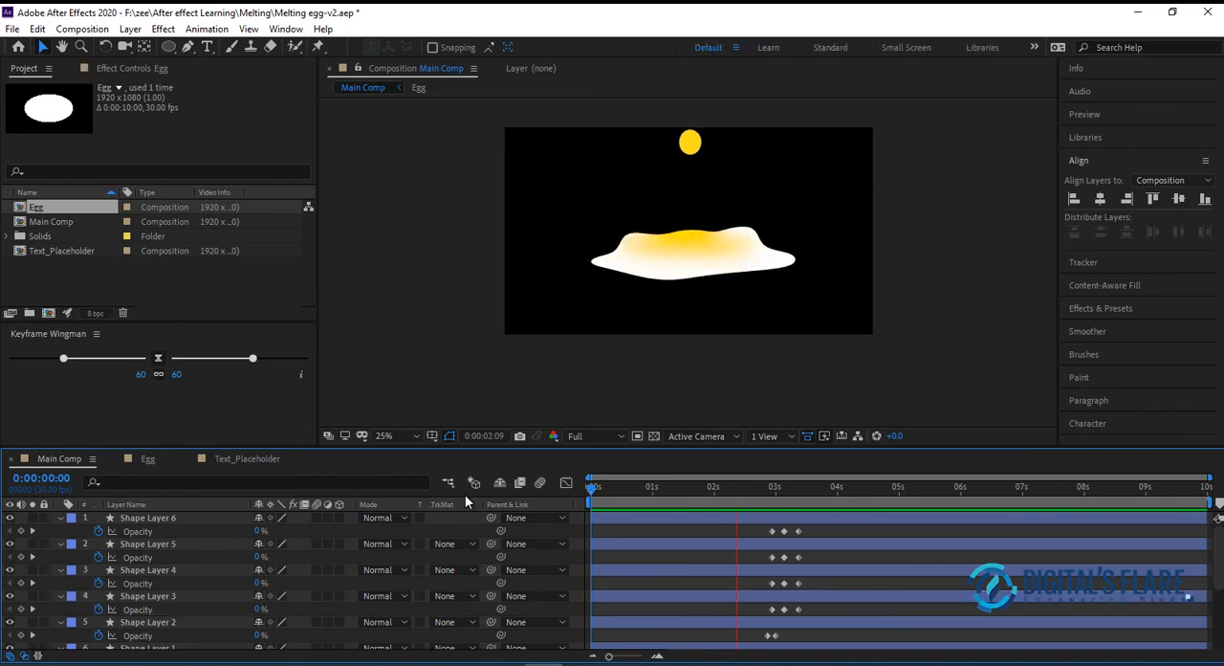
pyautogui.click(623, 487)
pyautogui.moveTo(617, 486); pyautogui.dragTo(356, 474)
pyautogui.press('space')
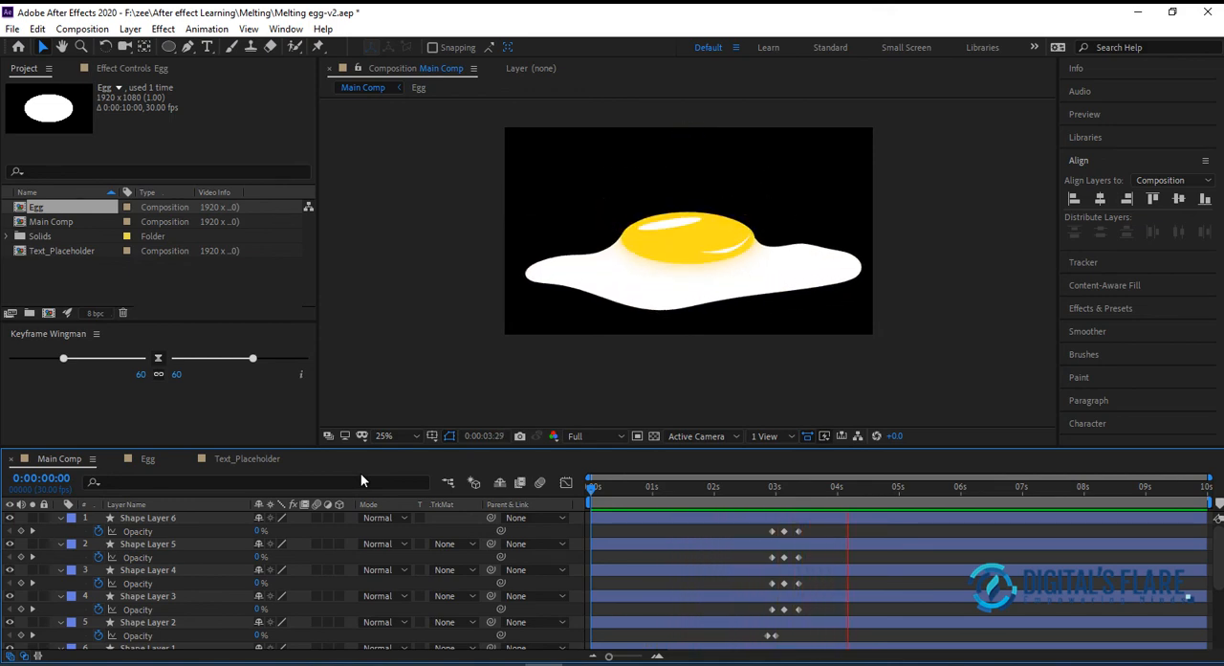
pyautogui.click(637, 517)
pyautogui.moveTo(627, 492); pyautogui.dragTo(911, 488)
pyautogui.press('Home')
pyautogui.press('space')
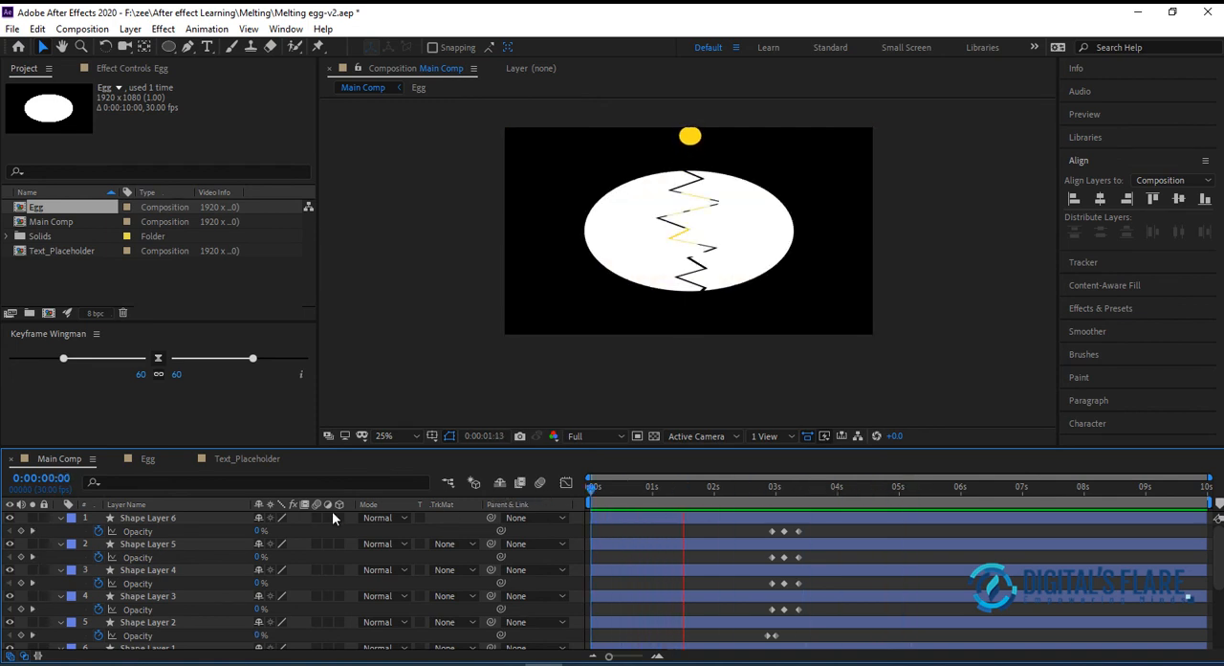
pyautogui.press('space')
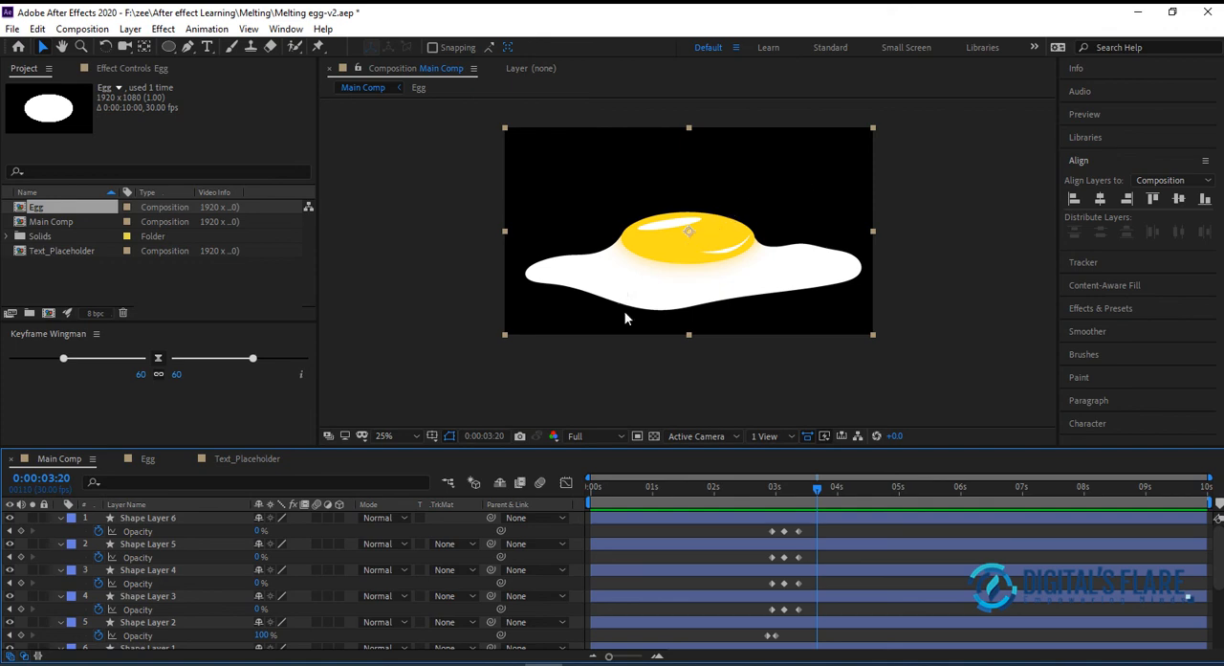
# At 0:00:04:09, add the text "Healthy Dite" above the yolk with the Type tool and select all of it
pyautogui.click(704, 489)
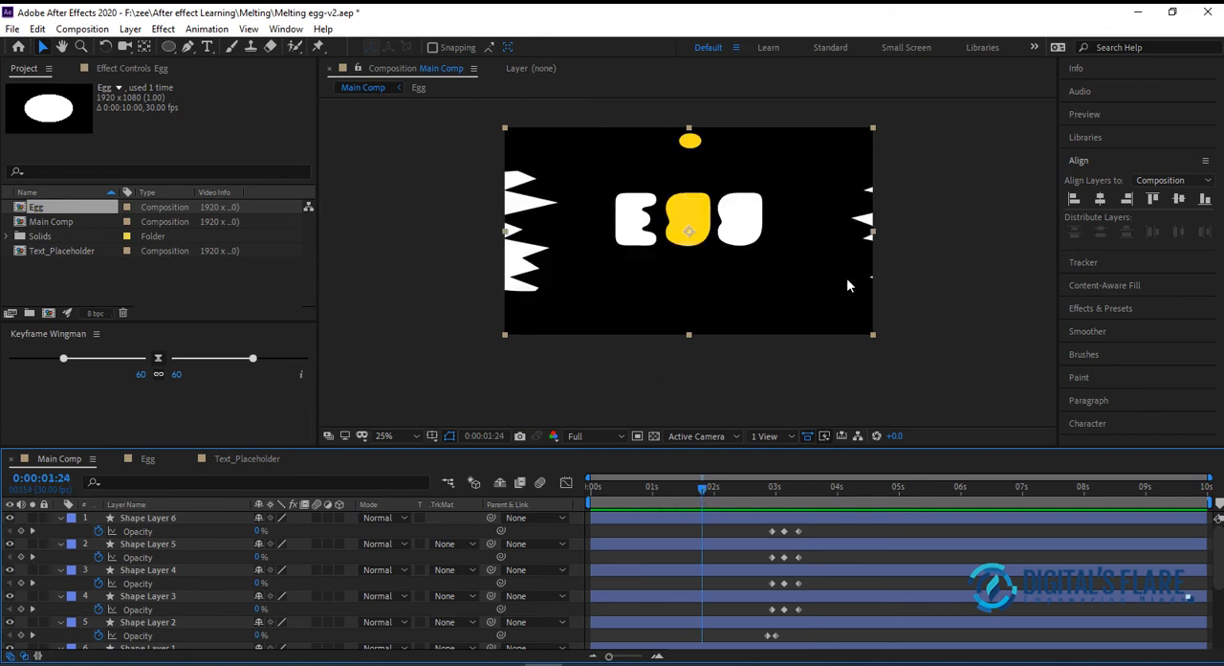
pyautogui.moveTo(645, 493); pyautogui.dragTo(855, 497)
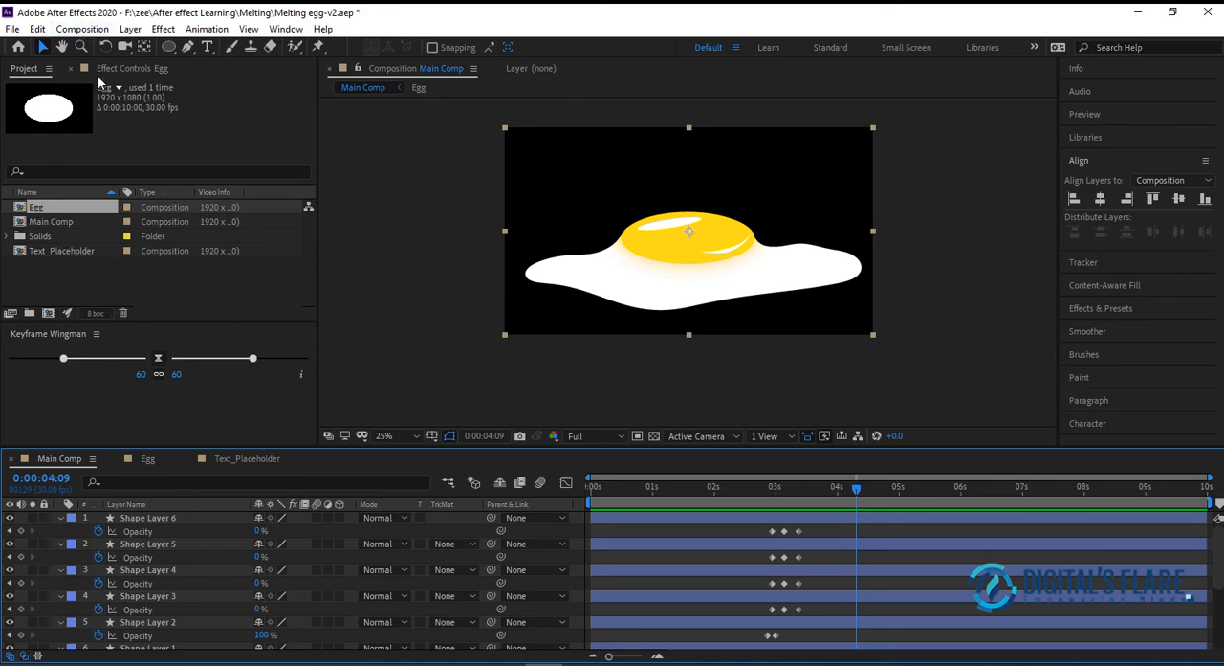
pyautogui.click(208, 47)
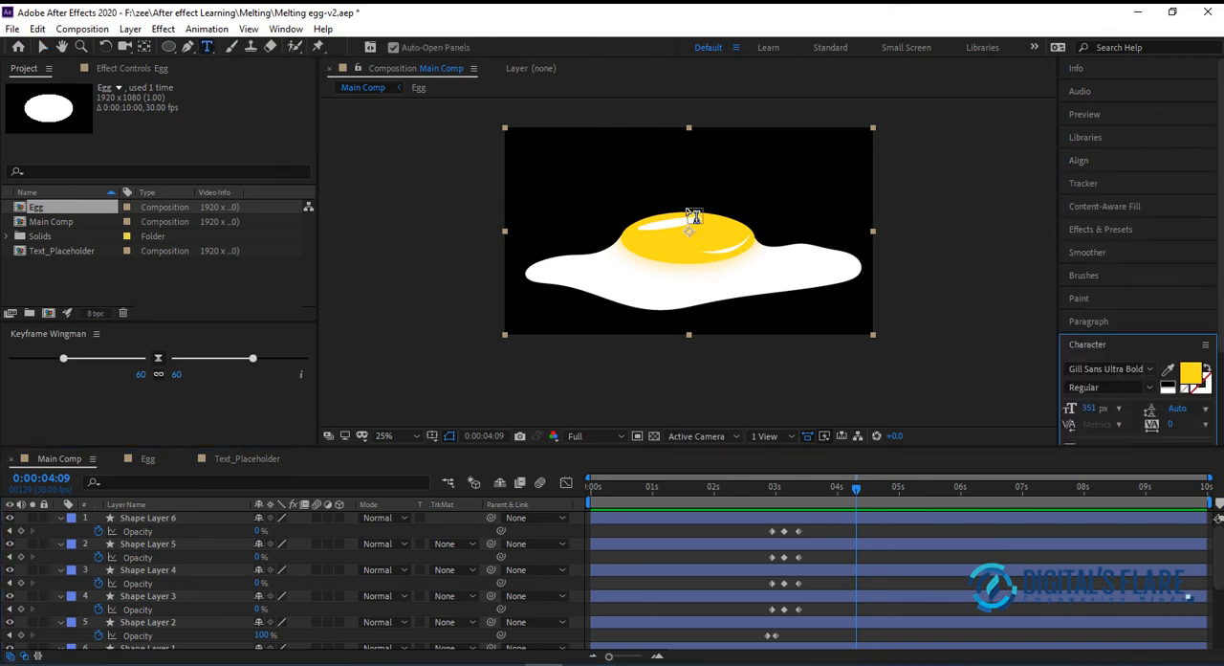
pyautogui.click(634, 199)
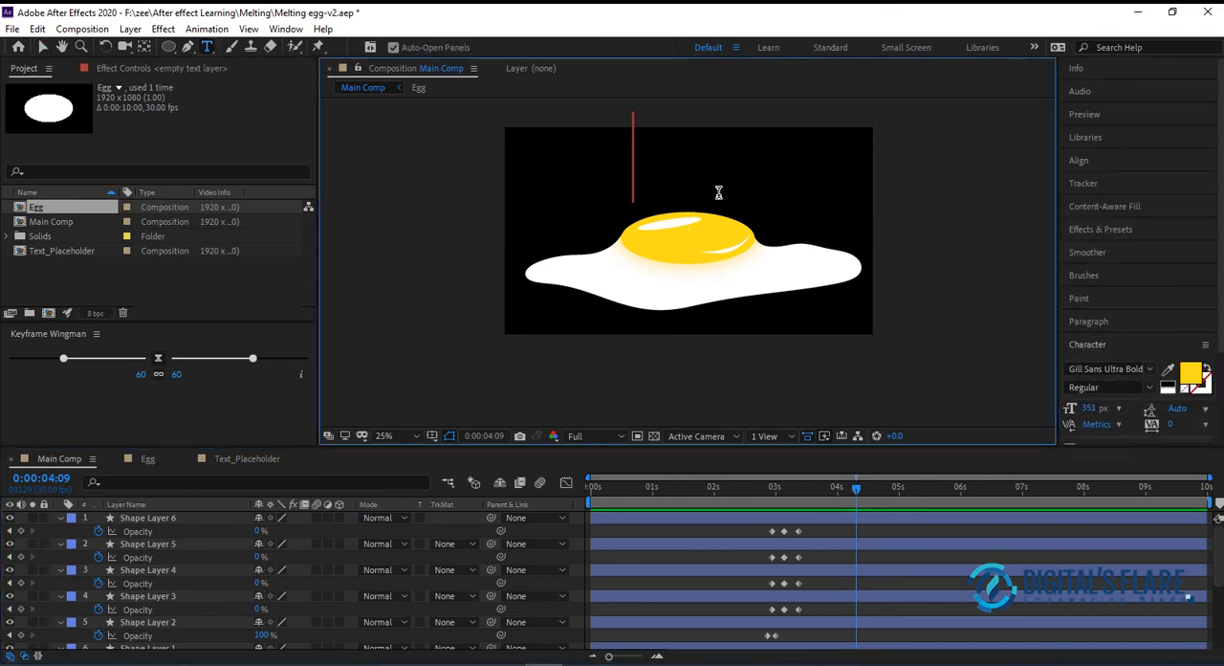
pyautogui.write('H')
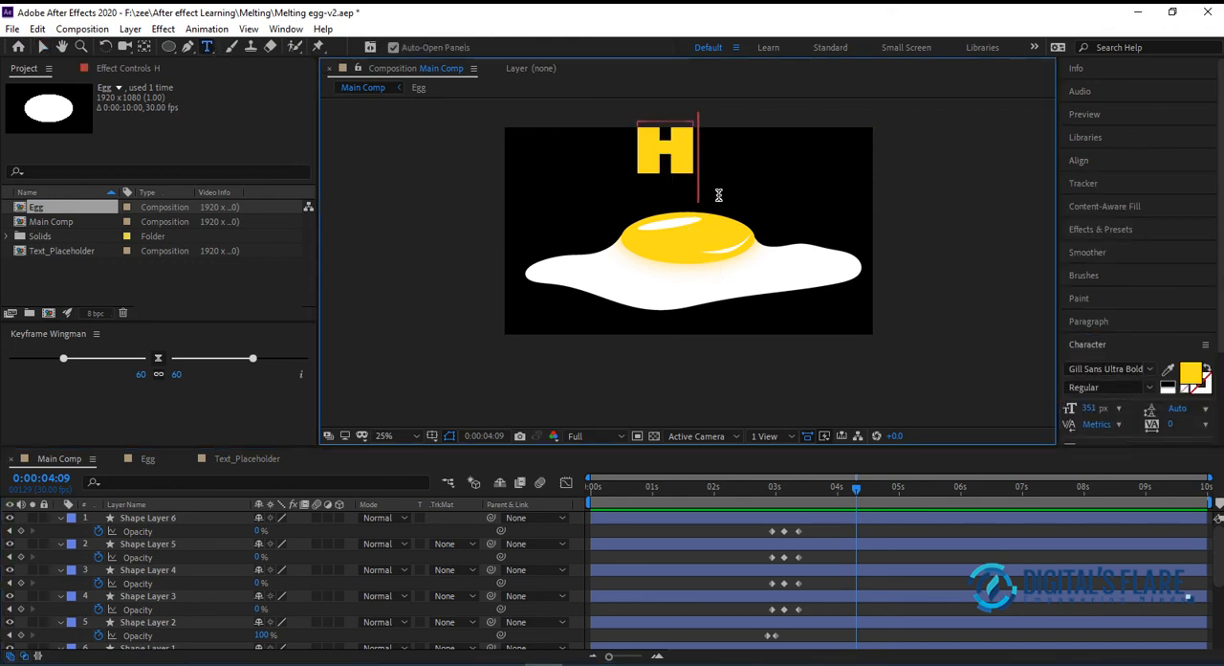
pyautogui.write('ealthy')
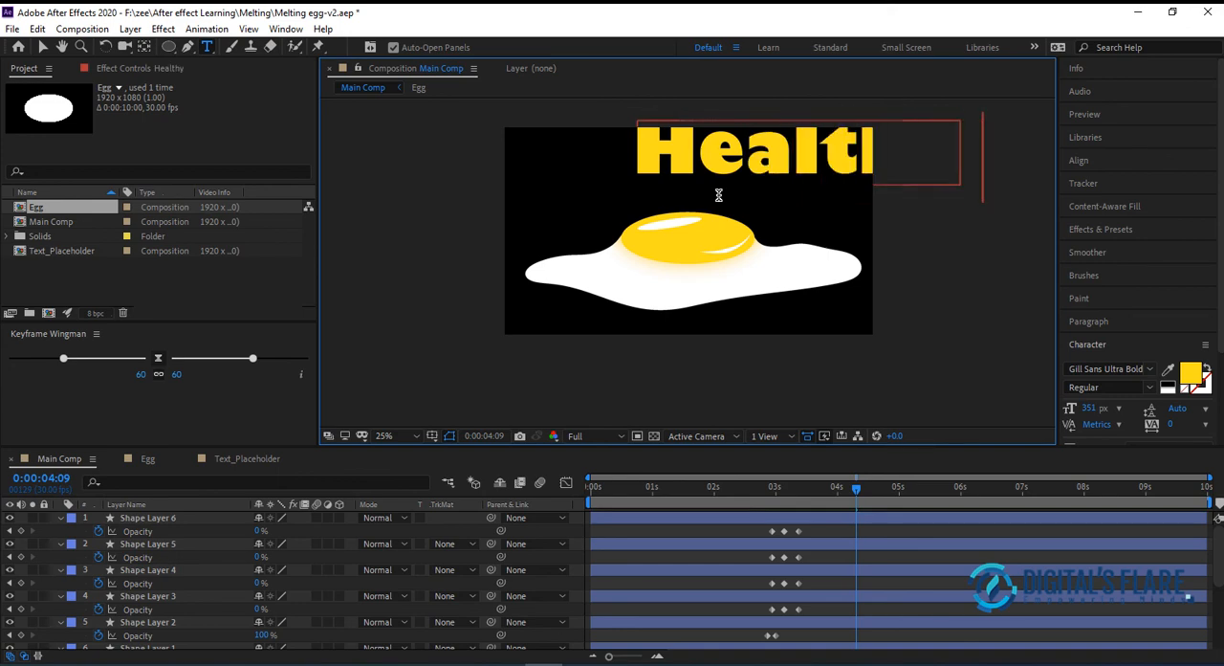
pyautogui.write(' Dite')
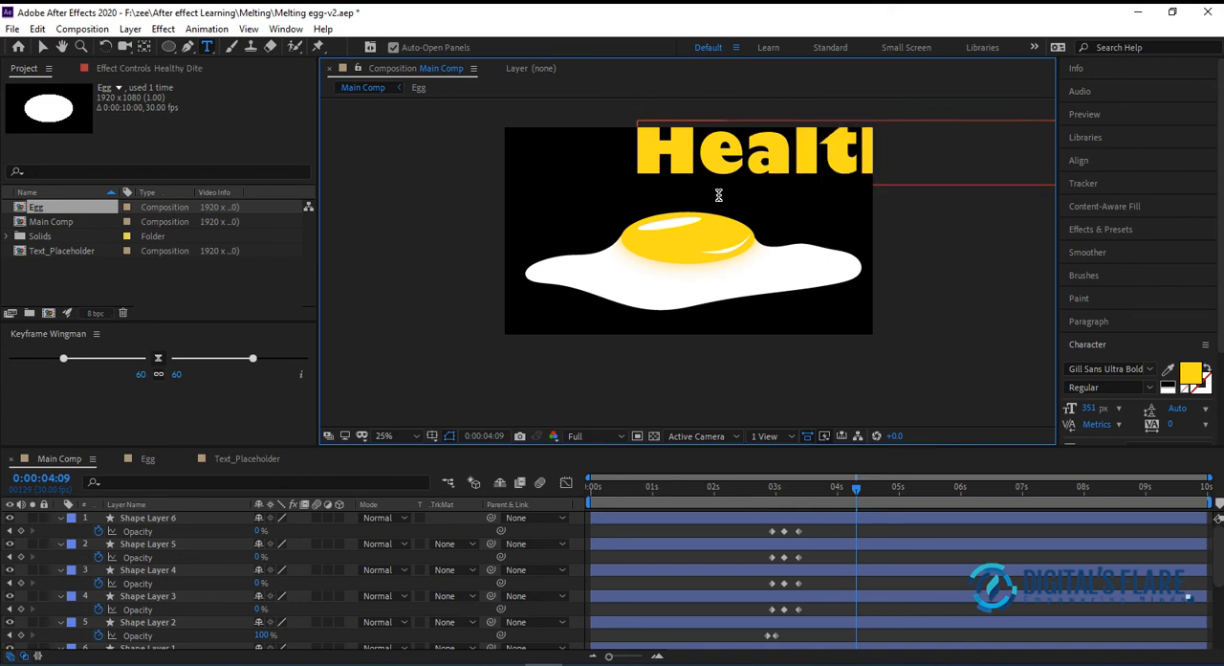
pyautogui.hotkey('ctrl', 'a')
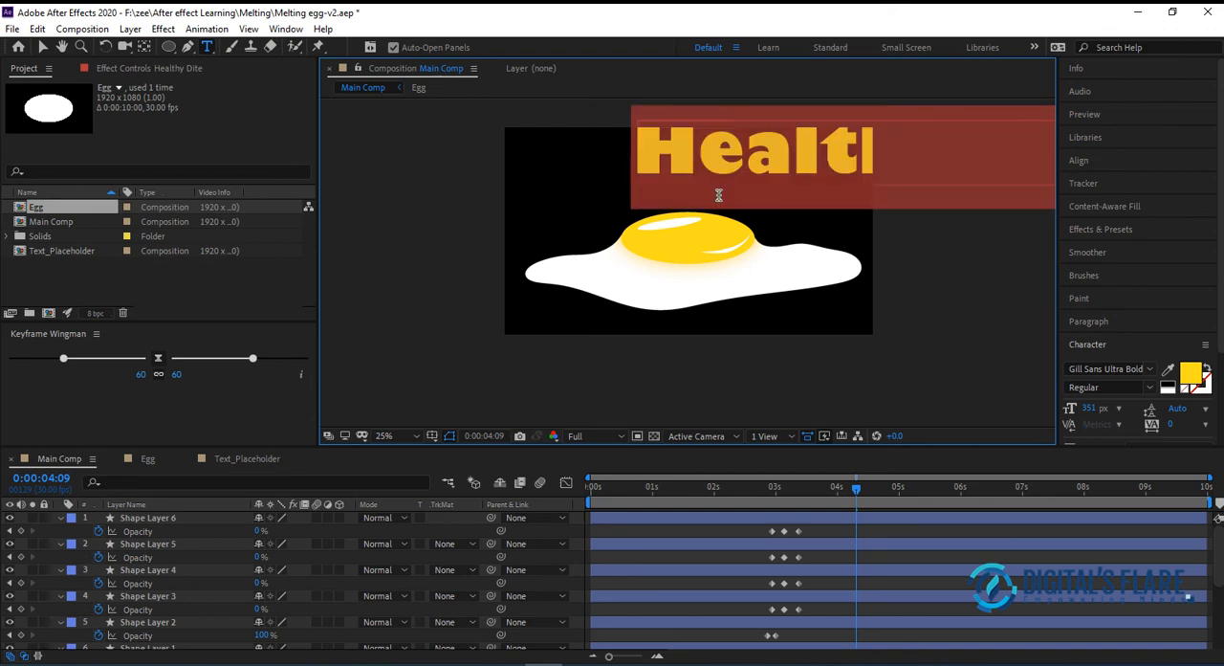
# Set the "Healthy Dite" title's font size to 179 px and centre it horizontally in the composition
pyautogui.moveTo(1087, 408); pyautogui.dragTo(966, 418)
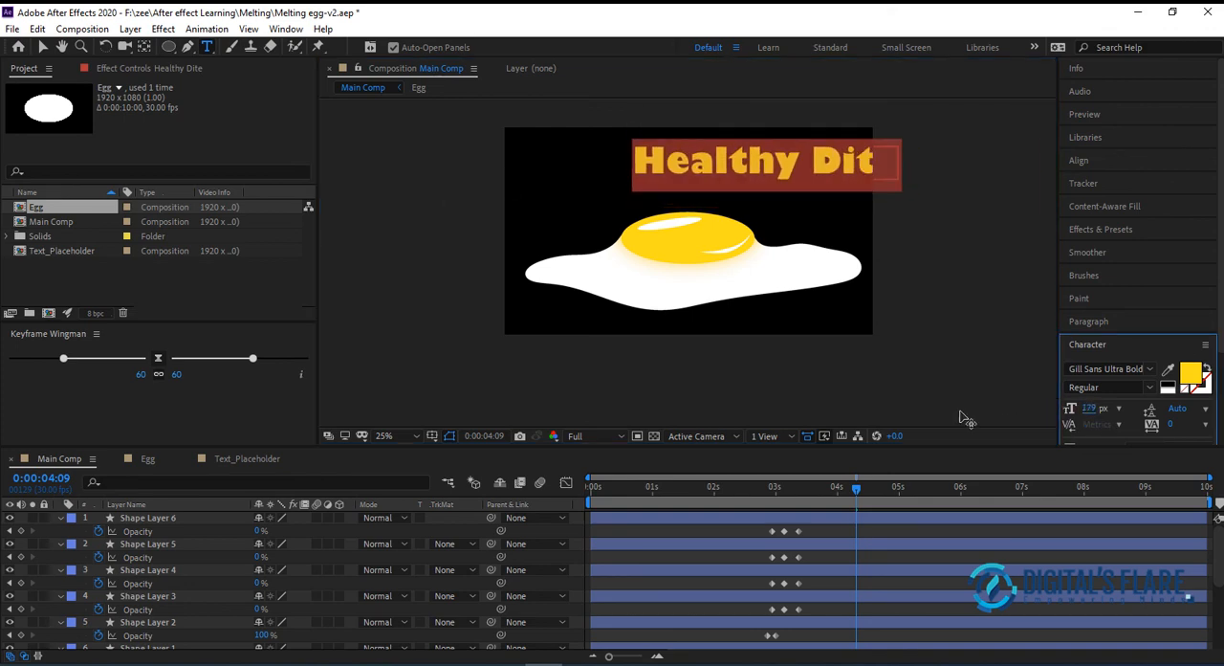
pyautogui.click(1079, 159)
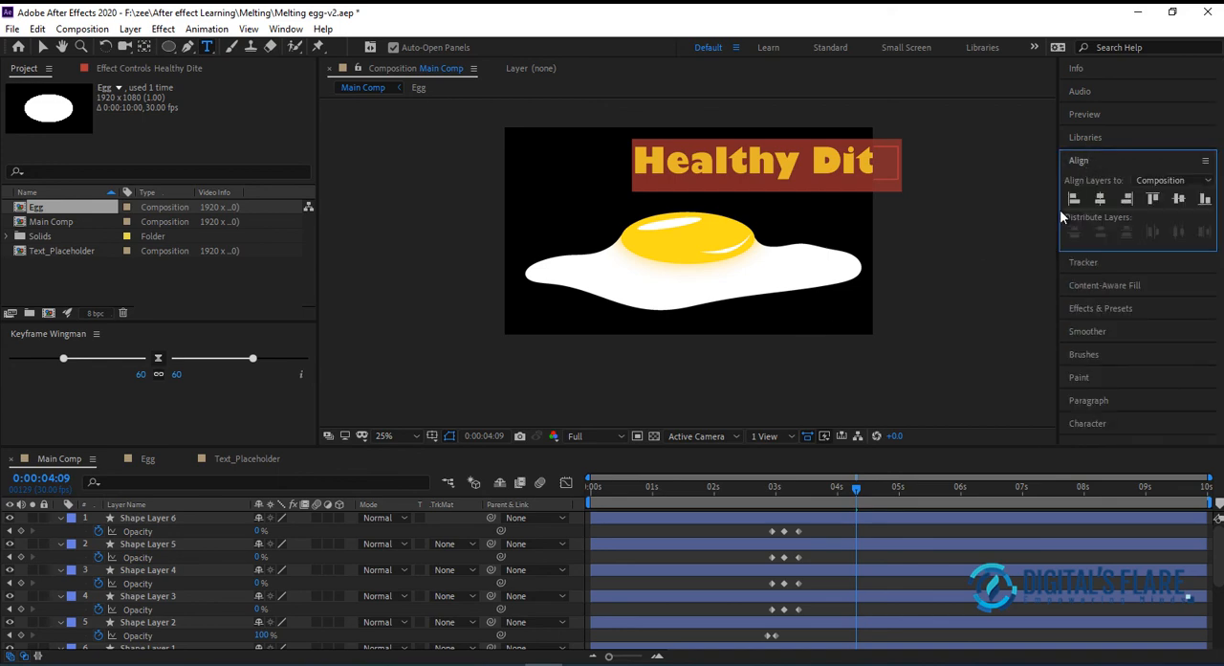
pyautogui.click(1100, 198)
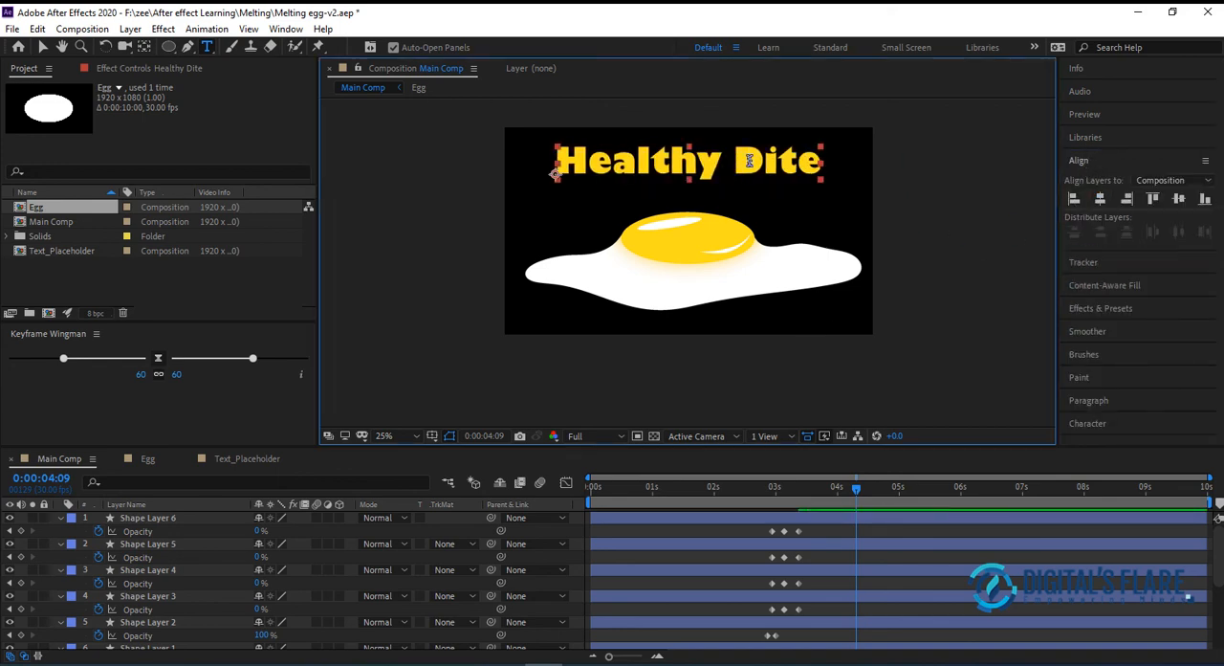
# Recolour the word "Dite" in the title to white and finish the text edit
pyautogui.doubleClick(864, 159)
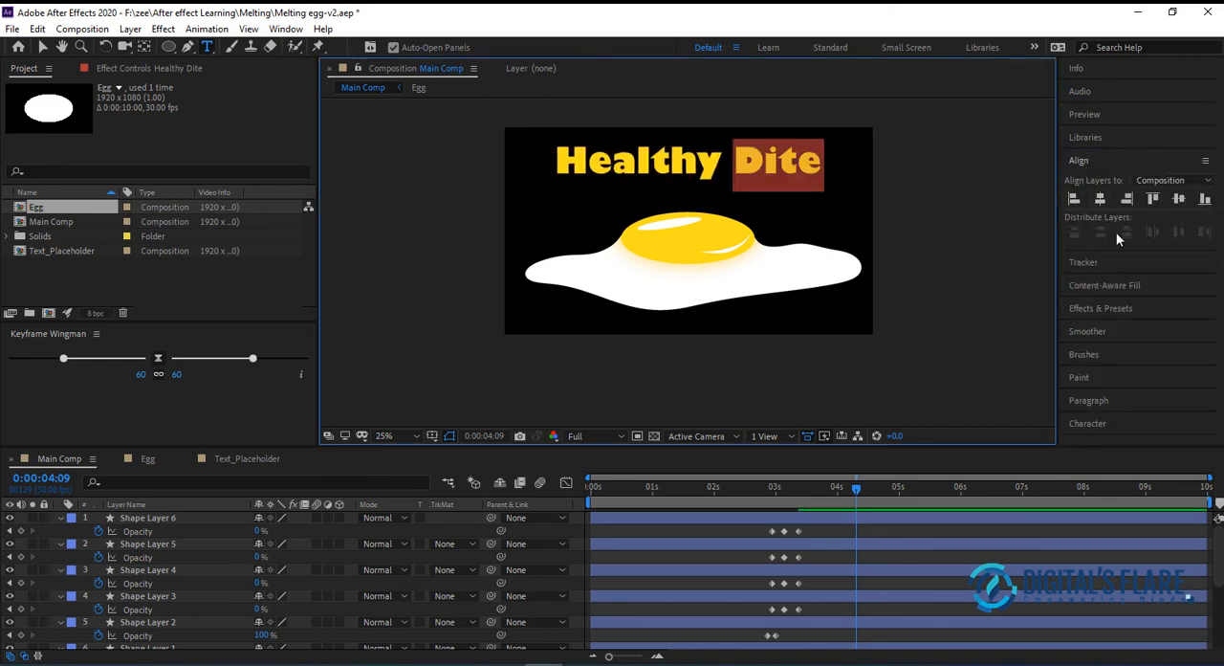
pyautogui.click(1088, 401)
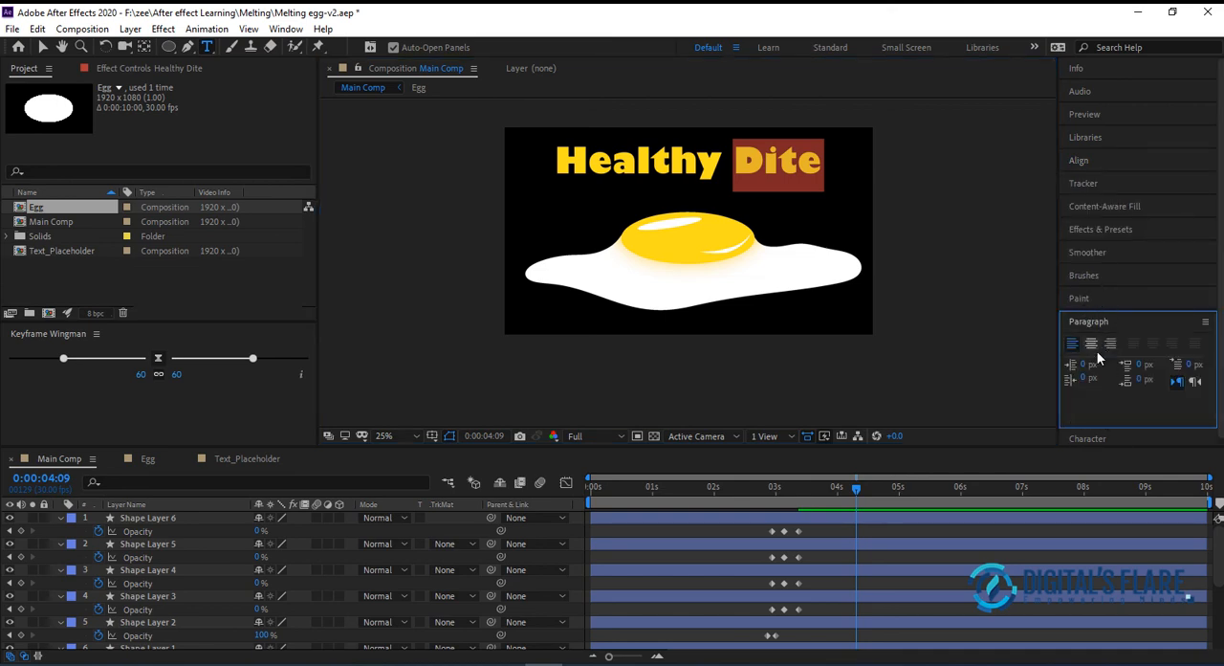
pyautogui.click(1099, 438)
pyautogui.click(1174, 383)
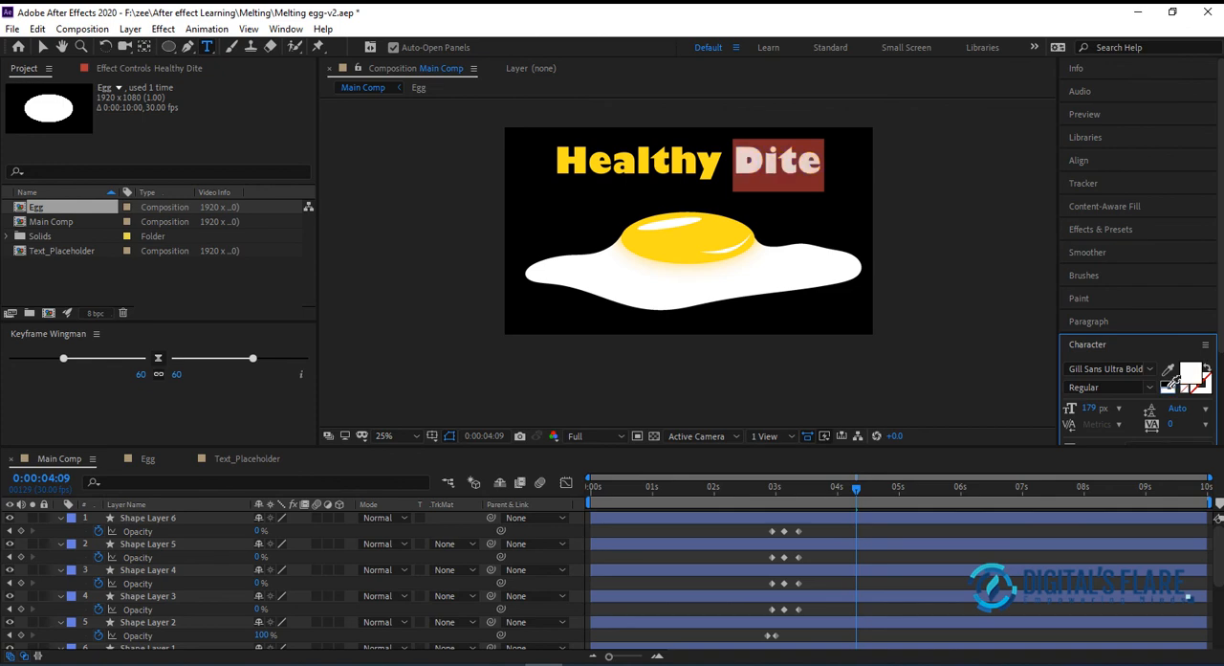
pyautogui.click(42, 47)
pyautogui.click(1012, 196)
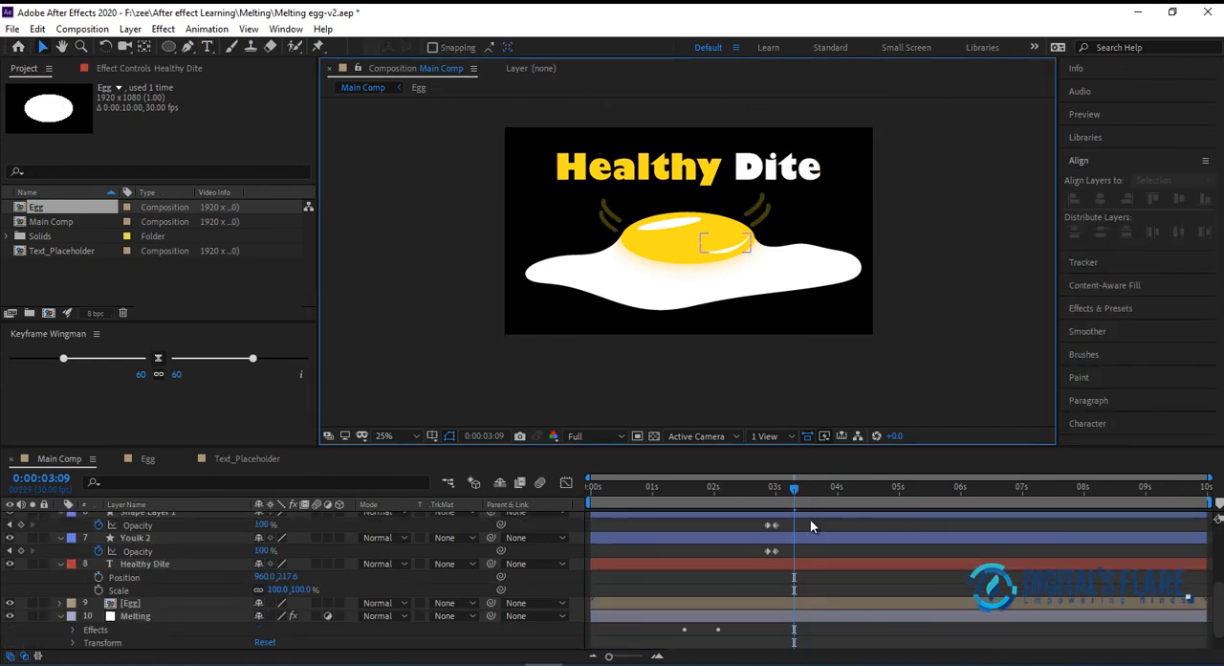
# At 0:00:04:00, add Position and Scale keyframes to the Healthy Dite layer
pyautogui.moveTo(791, 487)
pyautogui.mouseDown()
pyautogui.moveTo(758, 486)
pyautogui.moveTo(807, 494)
pyautogui.mouseUp()
pyautogui.moveTo(829, 492); pyautogui.dragTo(835, 496)
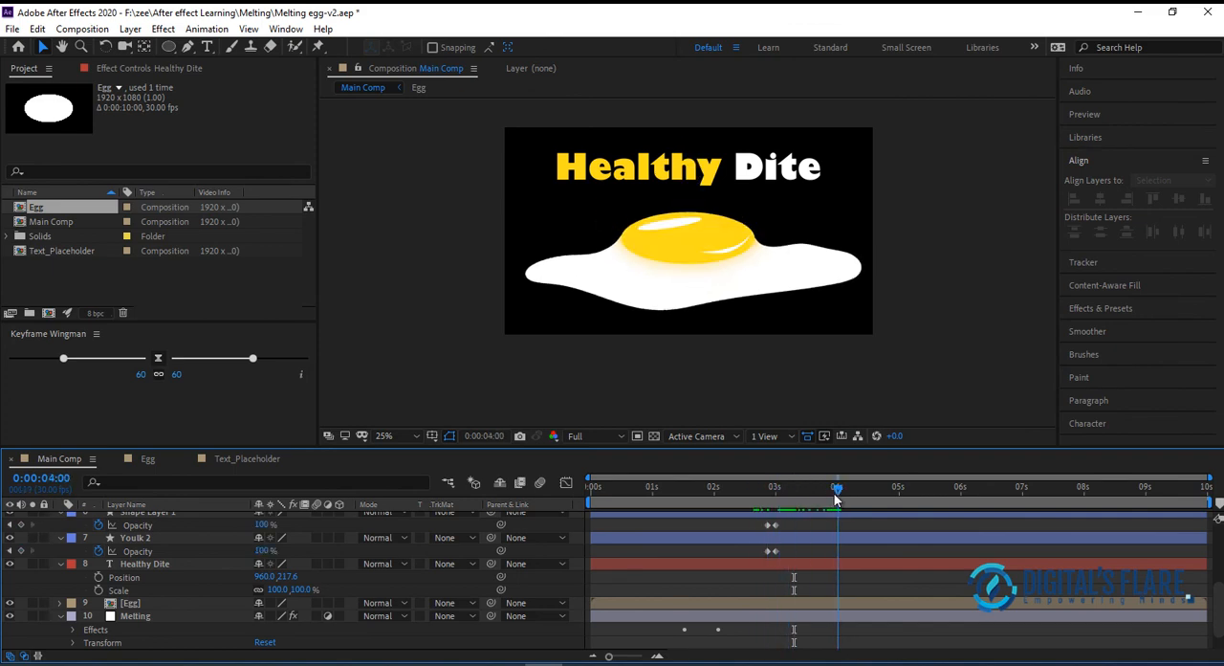
pyautogui.click(129, 565)
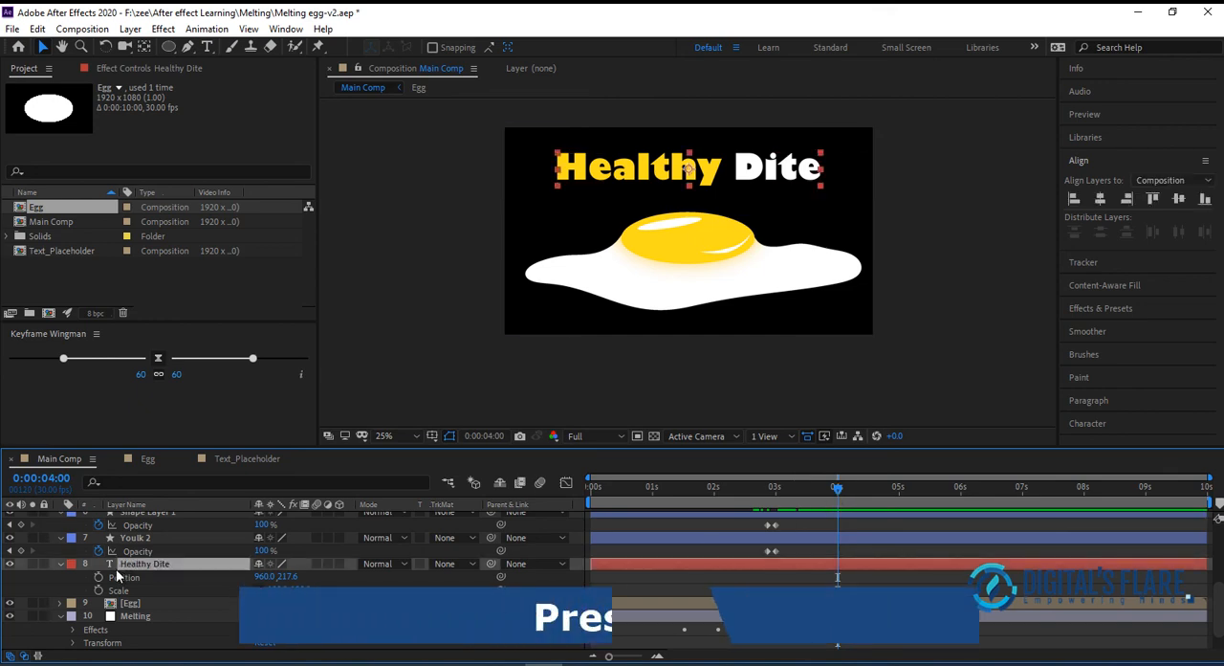
pyautogui.press('s')
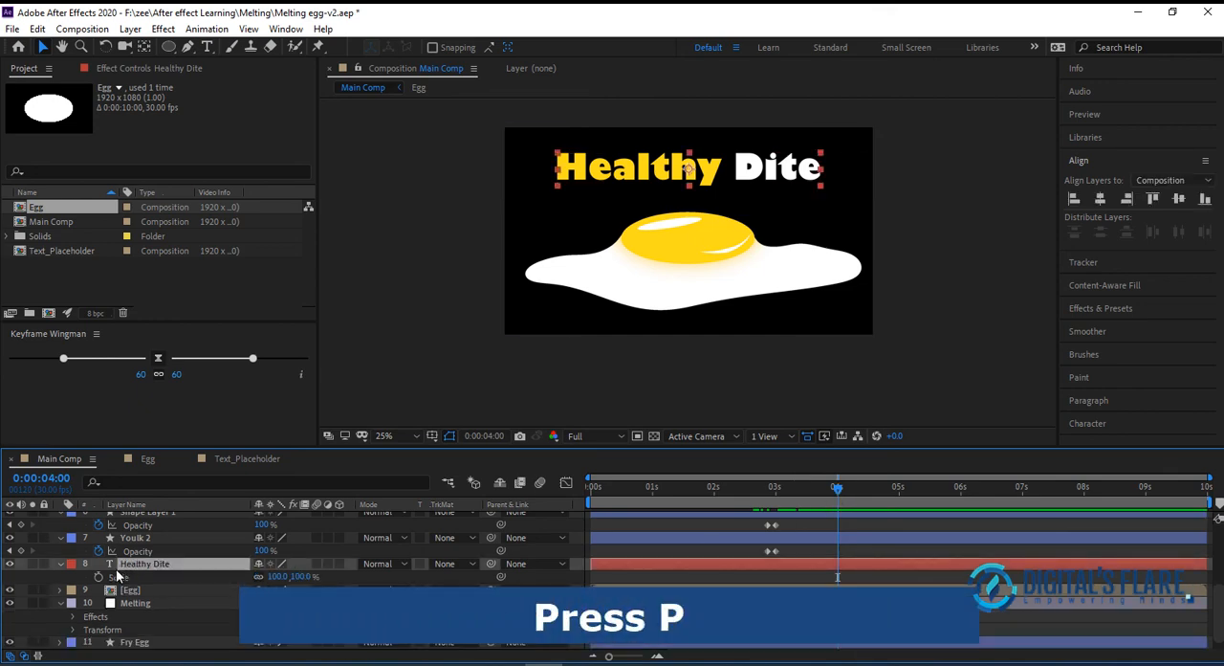
pyautogui.press('s')
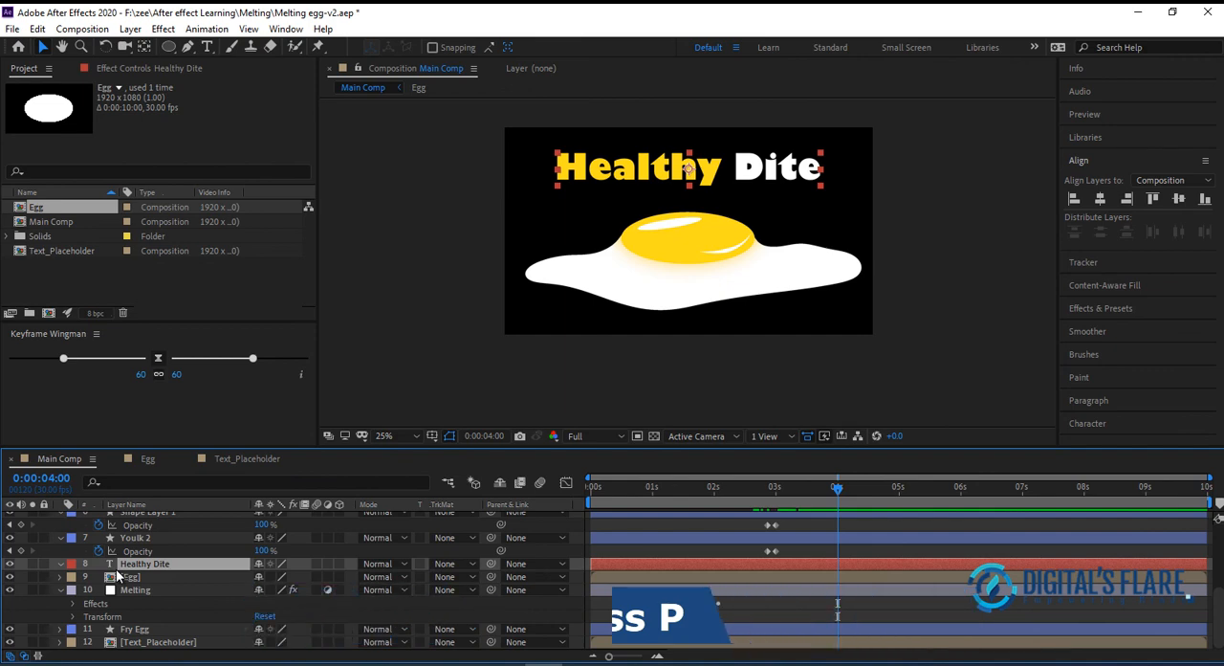
pyautogui.press('p')
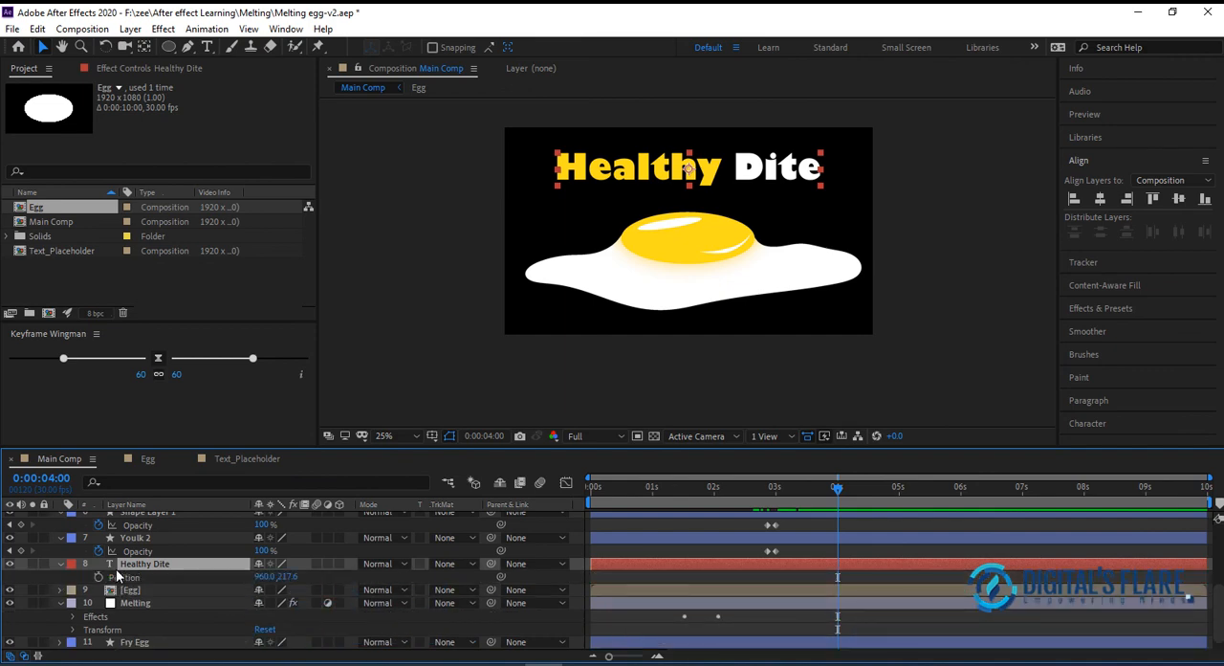
pyautogui.hotkey('shift', 's')
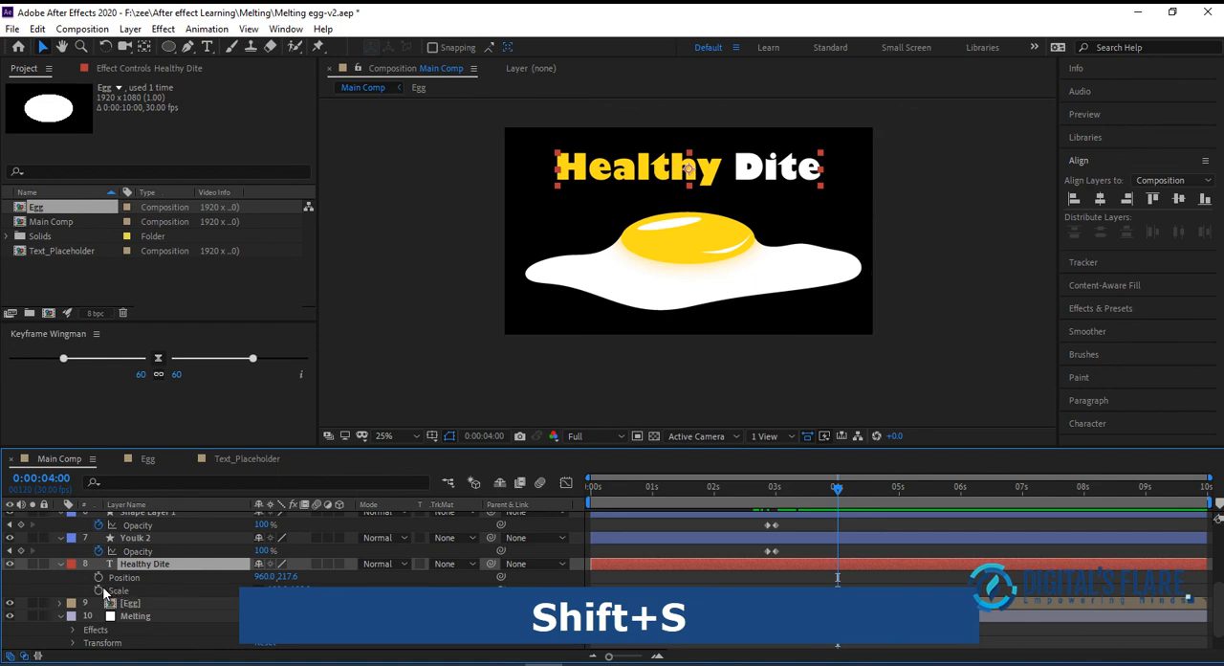
pyautogui.click(99, 577)
pyautogui.click(98, 590)
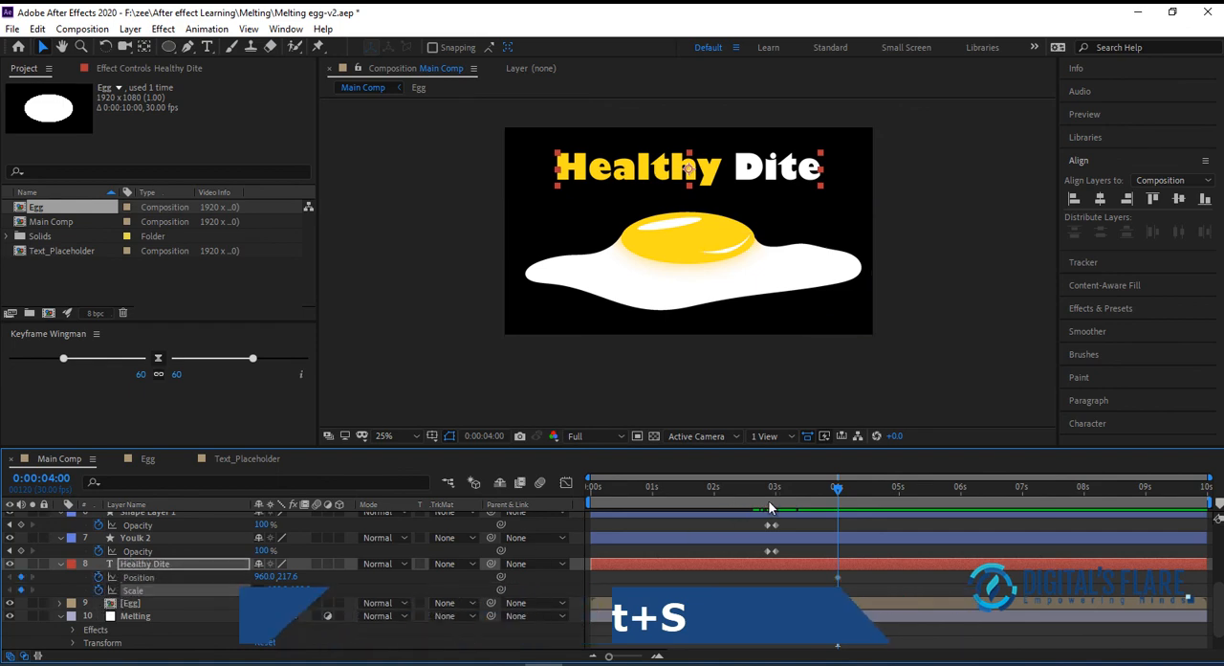
# At 0:00:03:08, set the Healthy Dite layer's vertical Position to 897.6 and its Scale to 51%
pyautogui.moveTo(836, 490); pyautogui.dragTo(792, 492)
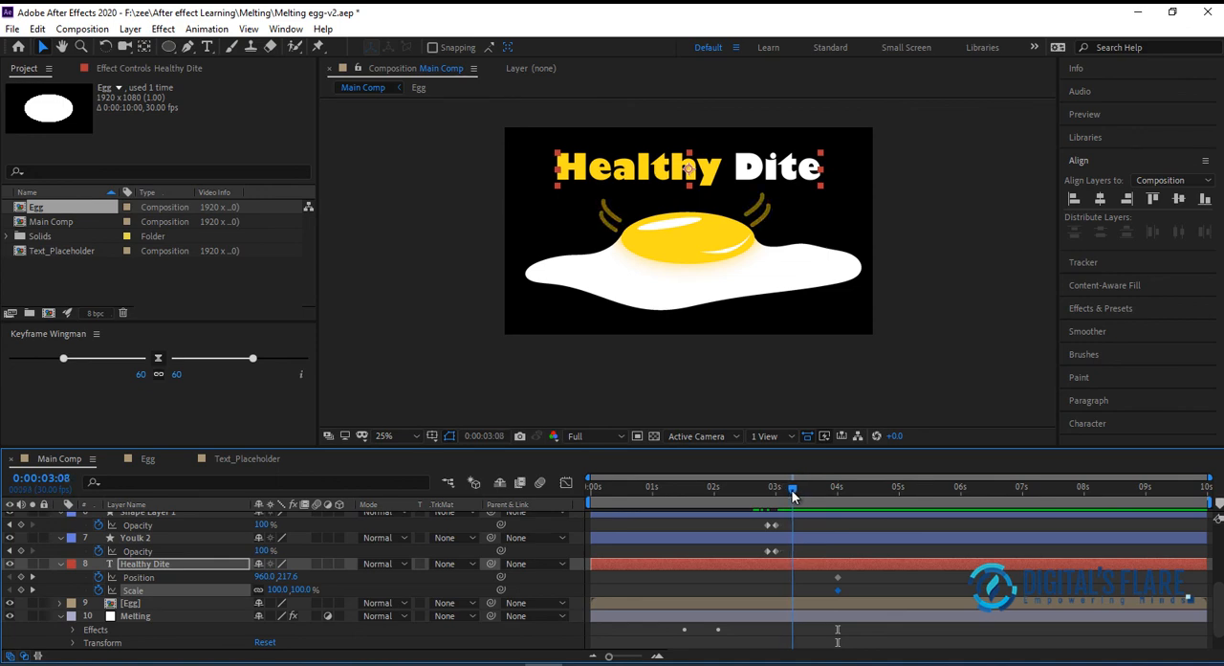
pyautogui.click(215, 580)
pyautogui.click(287, 576)
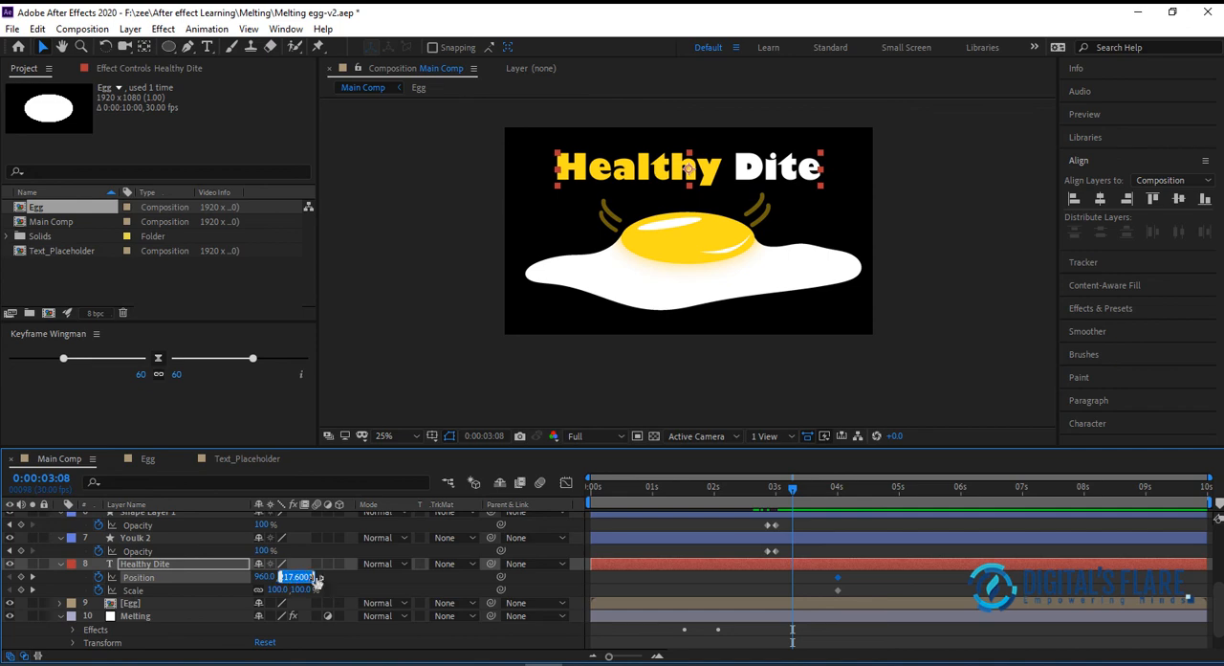
pyautogui.write('435.6')
pyautogui.press('Return')
pyautogui.moveTo(502, 579); pyautogui.dragTo(830, 558)
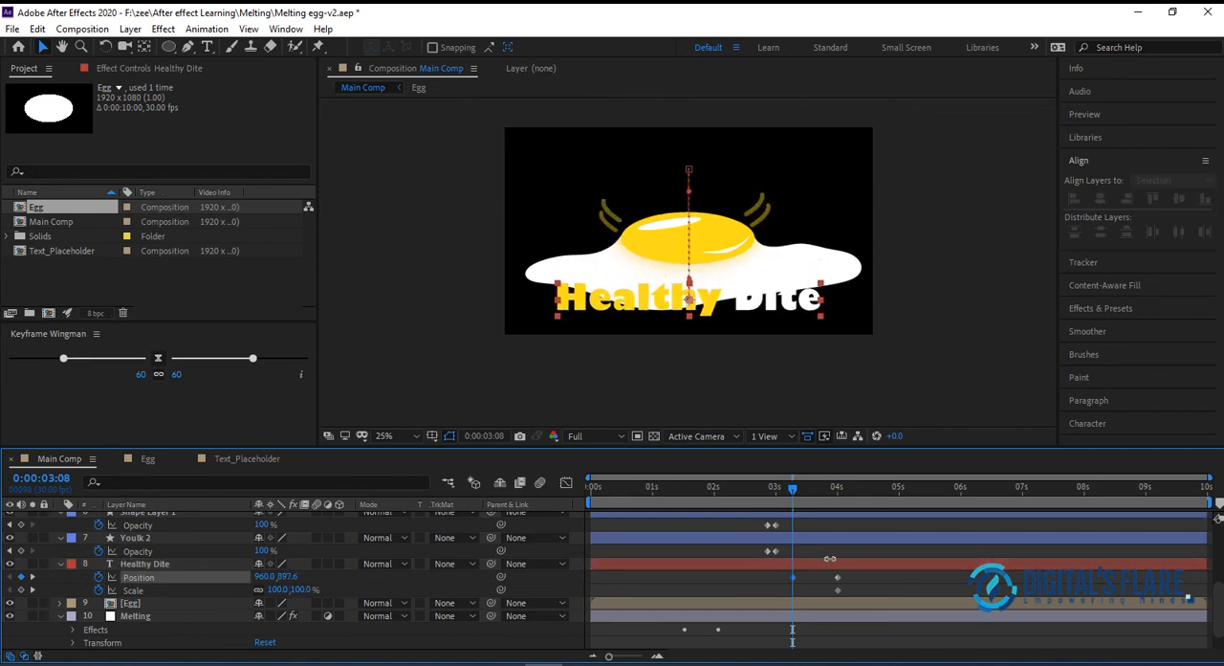
pyautogui.click(830, 561)
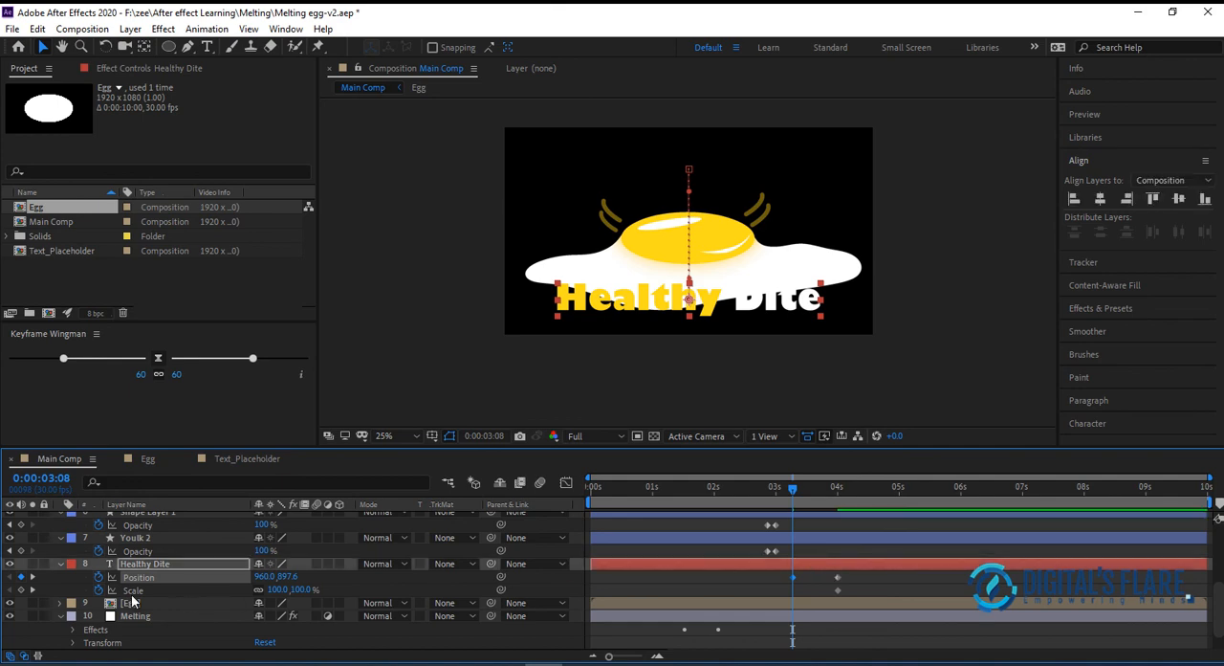
pyautogui.moveTo(312, 590); pyautogui.dragTo(277, 601)
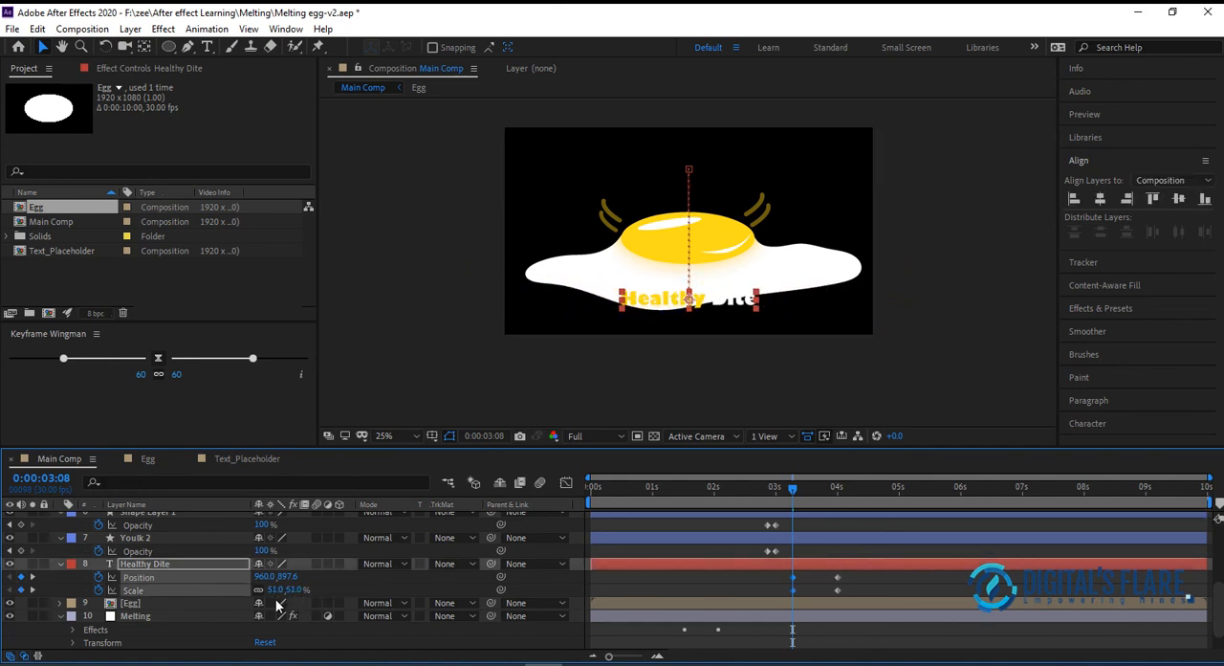
# Play the composition from the start and scrub back over the title's rise to check its movement
pyautogui.moveTo(667, 486); pyautogui.dragTo(459, 494)
pyautogui.press('space')
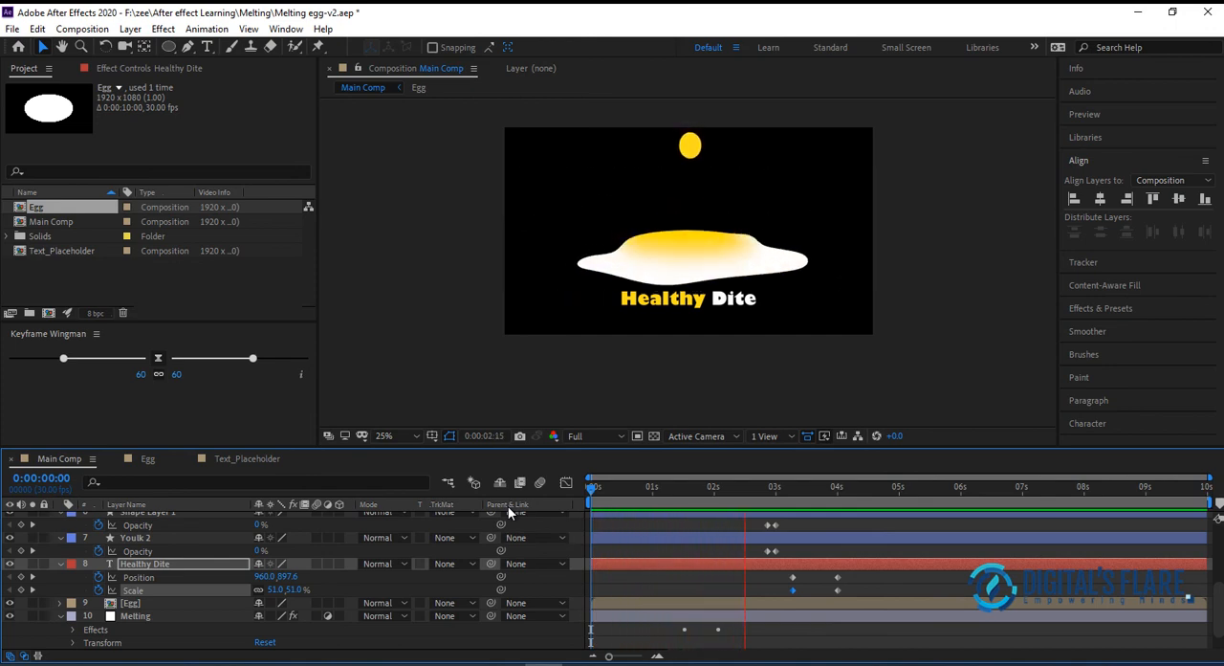
pyautogui.press('space')
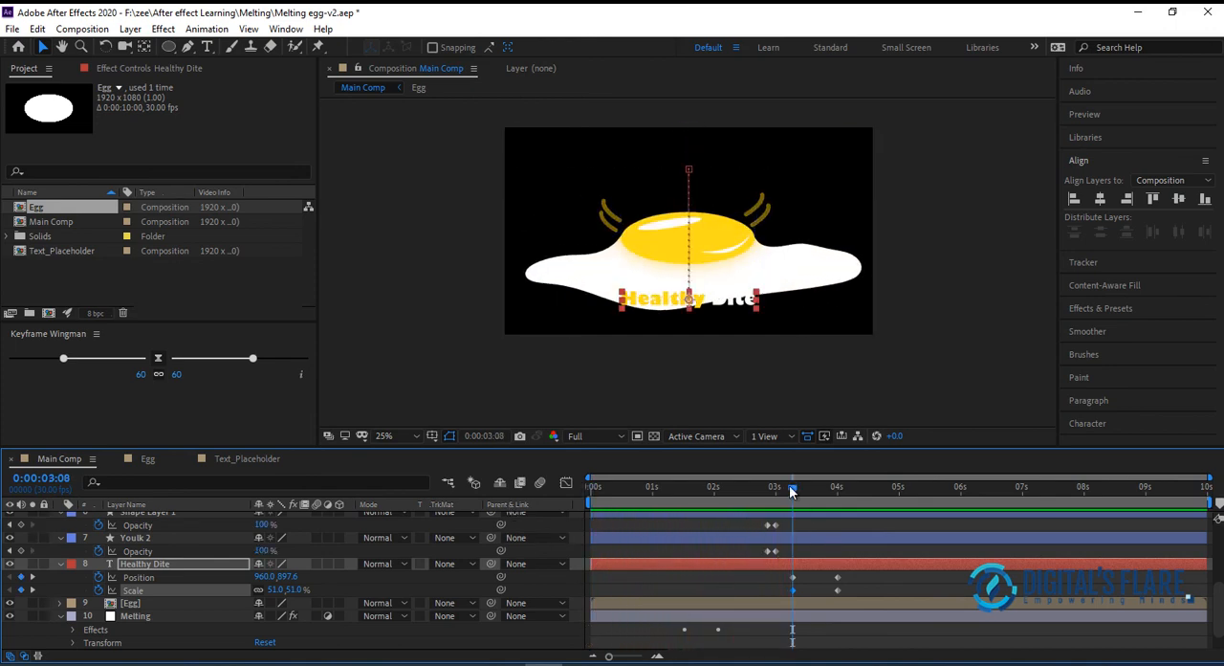
pyautogui.moveTo(792, 489); pyautogui.dragTo(652, 496)
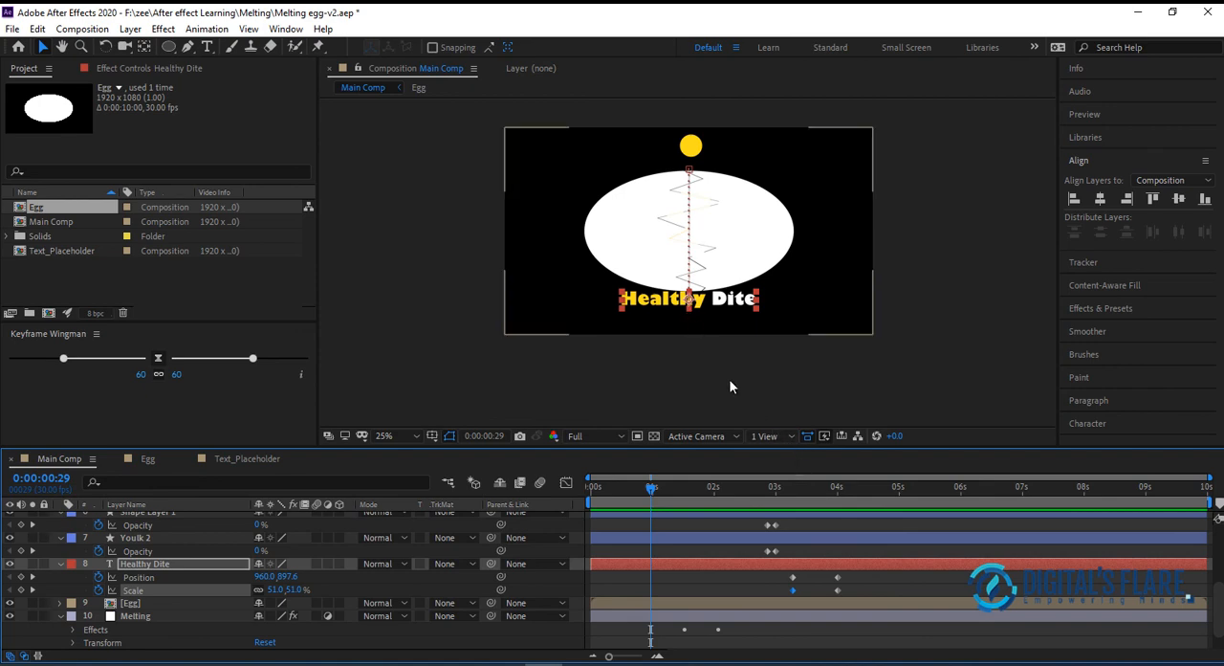
# Move the title's Position and Scale keyframes to start at 0:00:01:15 and set the first keyframe's vertical Position to 956.6
pyautogui.click(776, 490)
pyautogui.moveTo(777, 491); pyautogui.dragTo(792, 490)
pyautogui.moveTo(854, 573)
pyautogui.mouseDown()
pyautogui.moveTo(782, 599)
pyautogui.moveTo(801, 595)
pyautogui.moveTo(671, 601)
pyautogui.mouseUp()
pyautogui.click(687, 489)
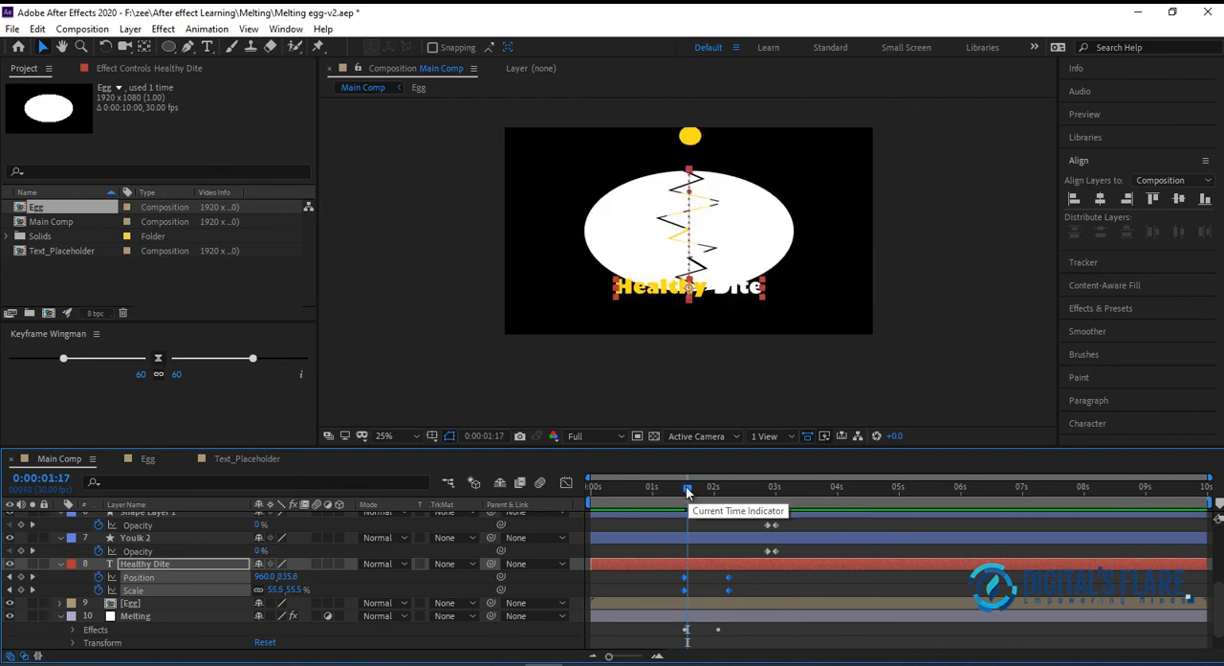
pyautogui.moveTo(687, 487); pyautogui.dragTo(681, 485)
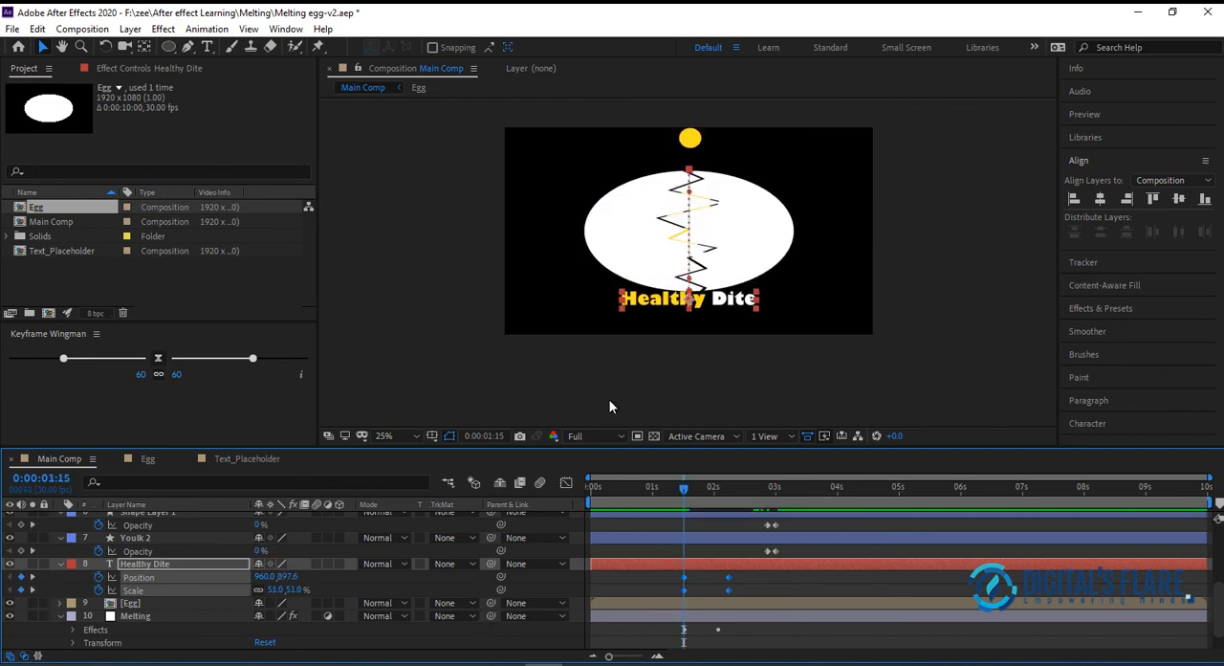
pyautogui.click(337, 583)
pyautogui.moveTo(287, 579); pyautogui.dragTo(313, 576)
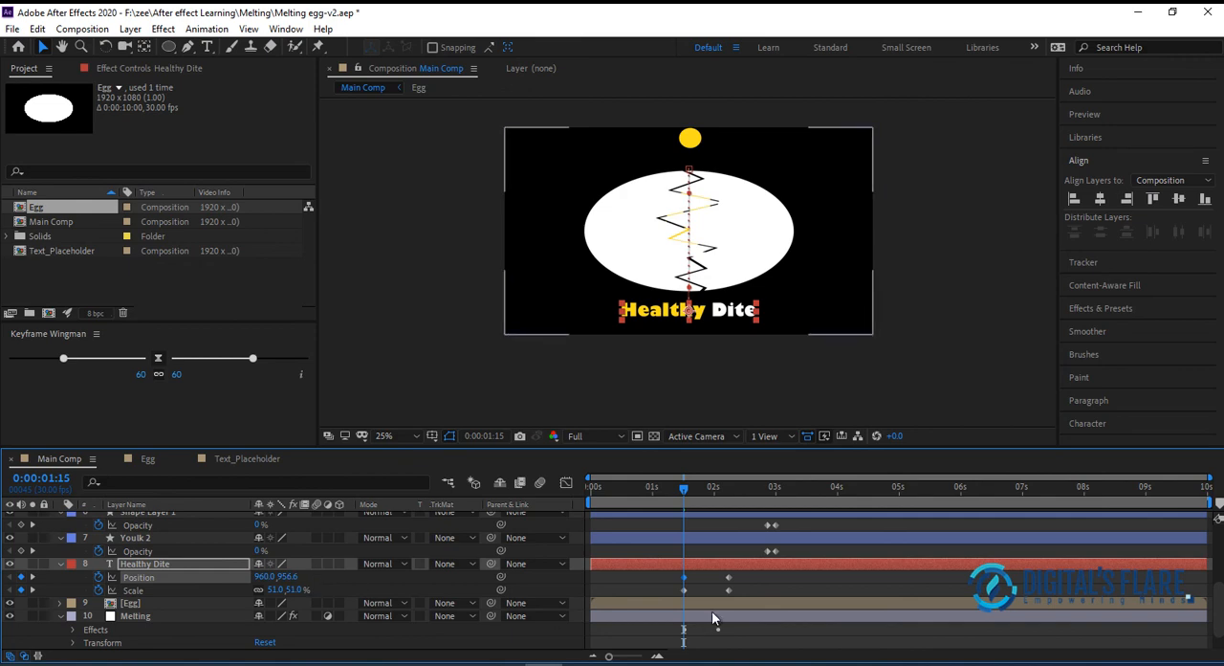
# Shift the title's four keyframes to start just after 0:00:03:00 and apply Easy Ease to them
pyautogui.moveTo(752, 572)
pyautogui.mouseDown()
pyautogui.moveTo(678, 597)
pyautogui.moveTo(778, 589)
pyautogui.mouseUp()
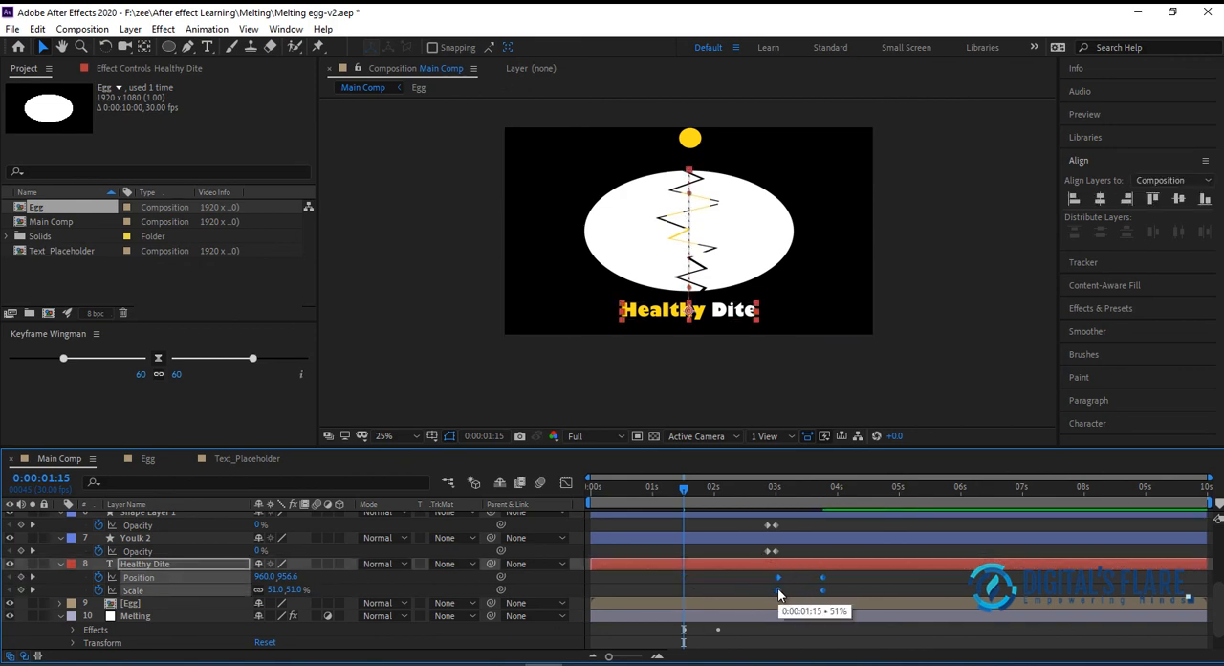
pyautogui.moveTo(682, 490)
pyautogui.mouseDown()
pyautogui.moveTo(594, 504)
pyautogui.moveTo(885, 497)
pyautogui.moveTo(674, 520)
pyautogui.moveTo(833, 524)
pyautogui.mouseUp()
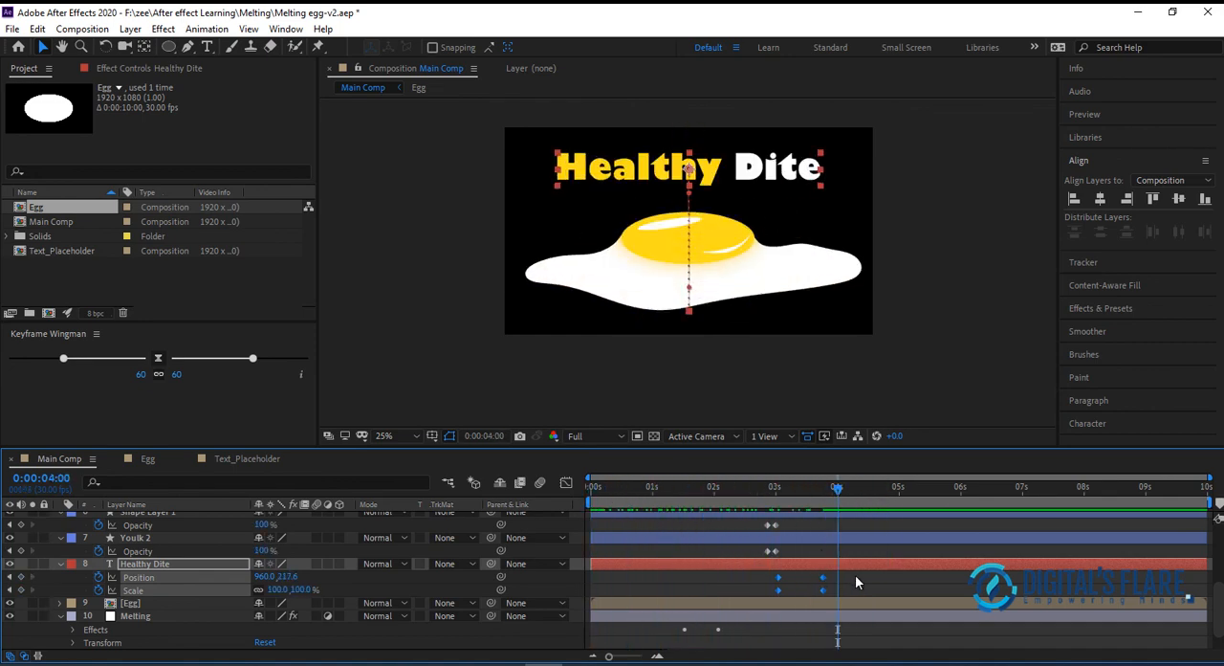
pyautogui.click(821, 590)
pyautogui.moveTo(860, 574); pyautogui.dragTo(740, 605)
pyautogui.press('F9')
pyautogui.rightClick(777, 584)
pyautogui.moveTo(884, 570)
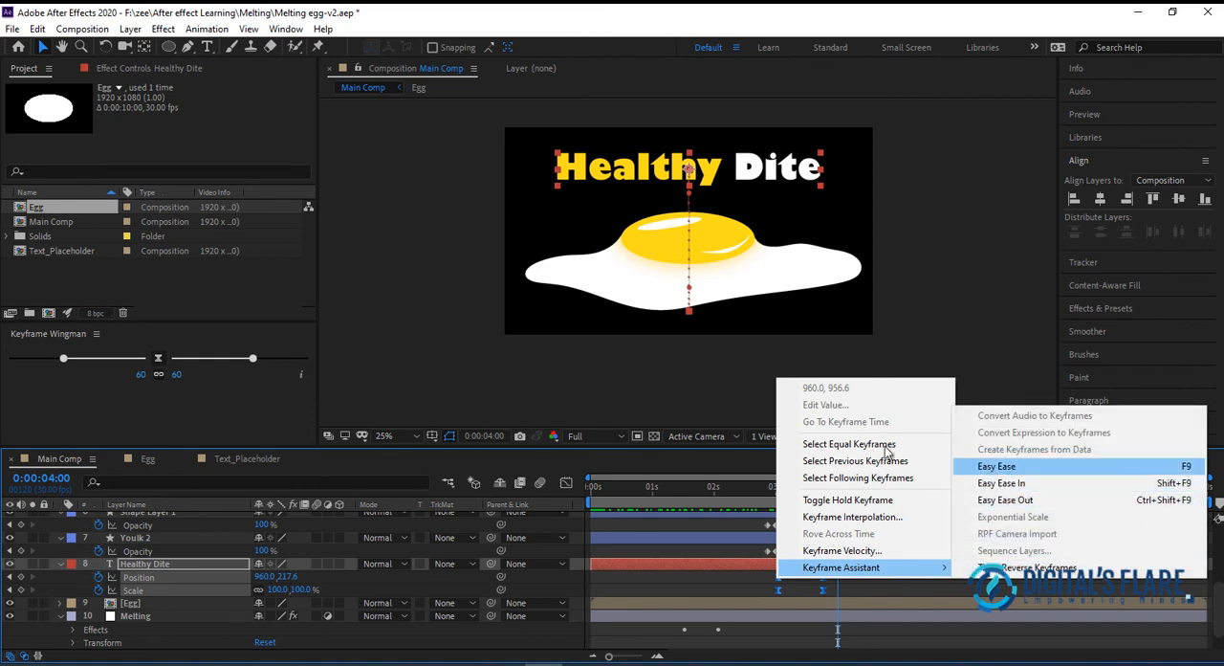
pyautogui.click(470, 372)
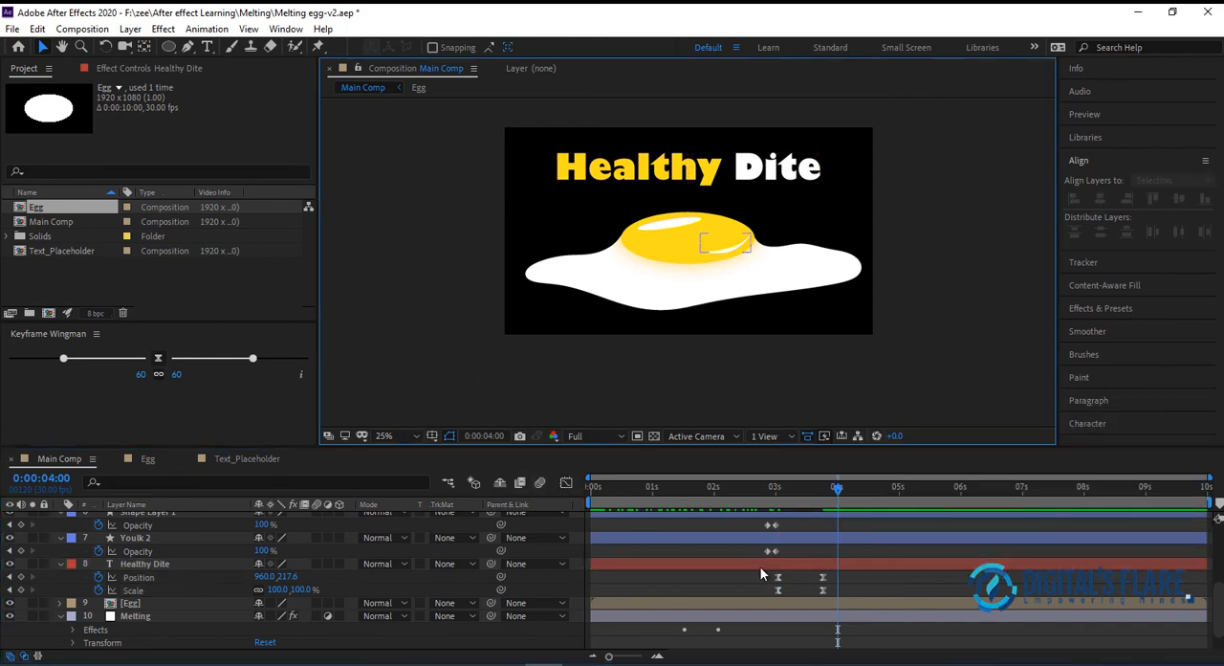
# In the Graph Editor's speed graph, stretch the title keyframes' ease handles to the middle so the Position and Scale curves peak sharply midway
pyautogui.moveTo(854, 573); pyautogui.dragTo(767, 601)
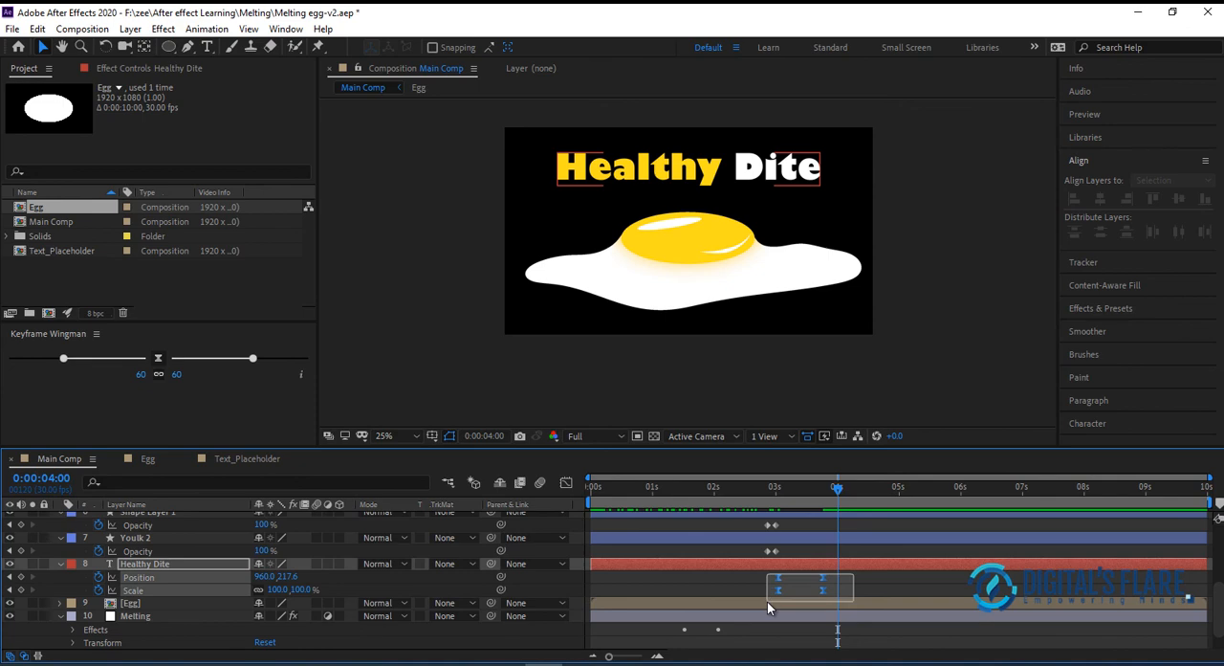
pyautogui.click(566, 483)
pyautogui.moveTo(847, 606); pyautogui.dragTo(743, 641)
pyautogui.press('F9')
pyautogui.rightClick(882, 569)
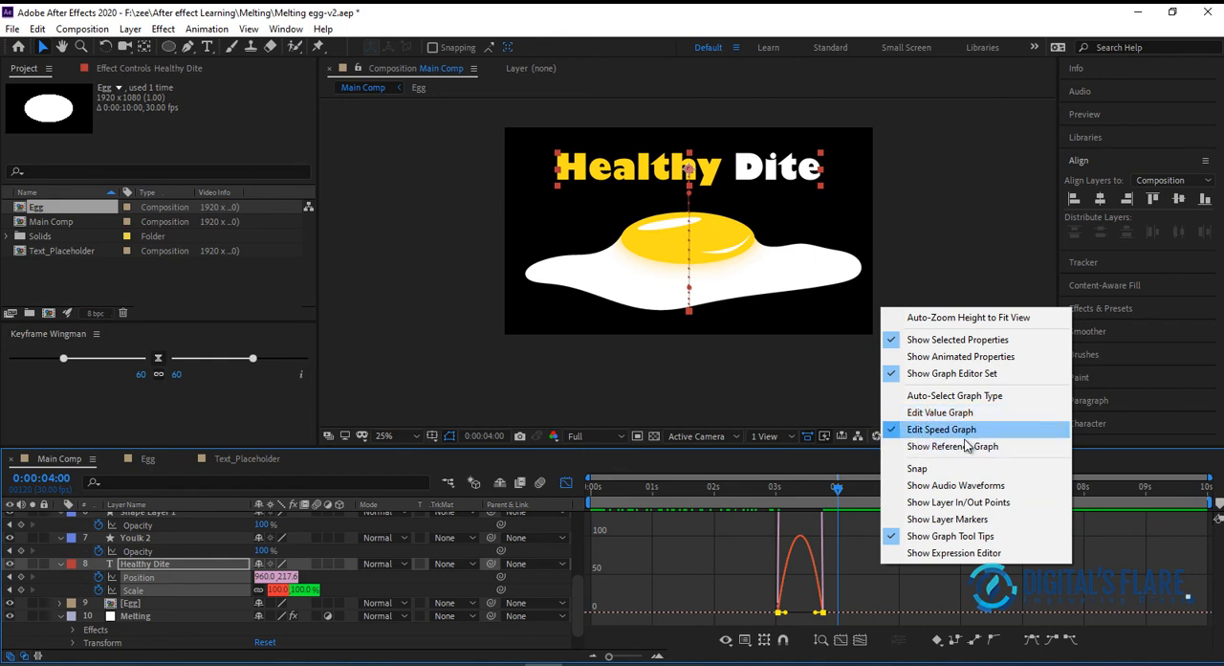
pyautogui.click(818, 615)
pyautogui.moveTo(818, 613)
pyautogui.mouseDown()
pyautogui.moveTo(788, 618)
pyautogui.moveTo(804, 617)
pyautogui.mouseUp()
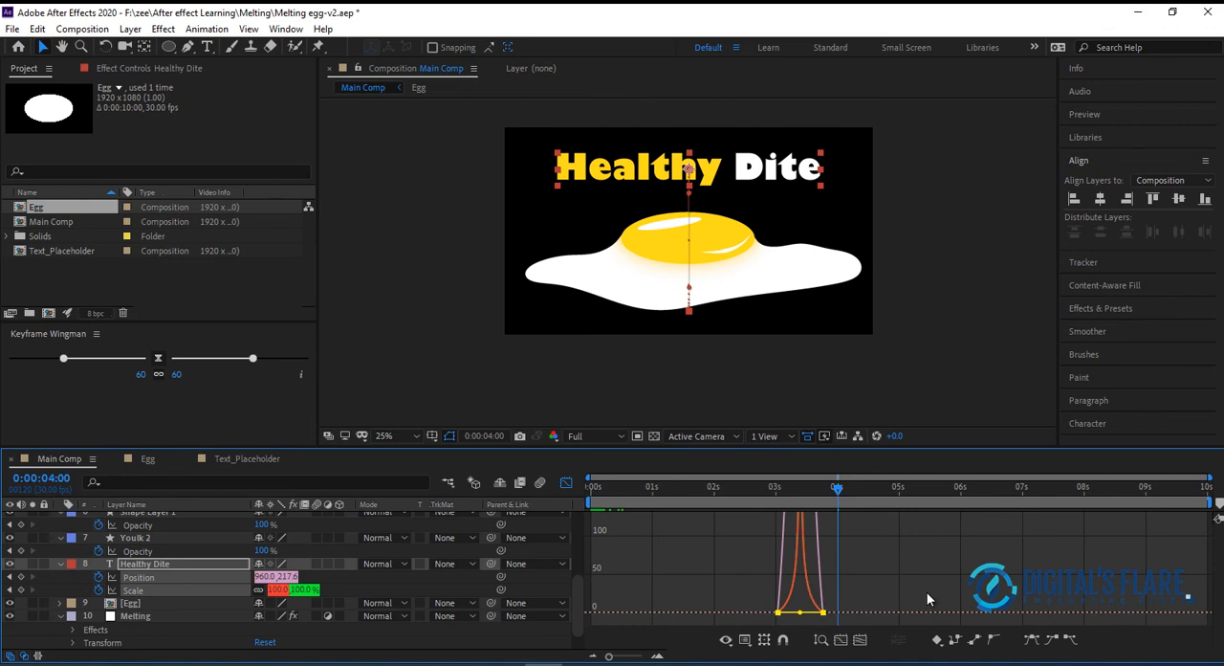
pyautogui.click(839, 638)
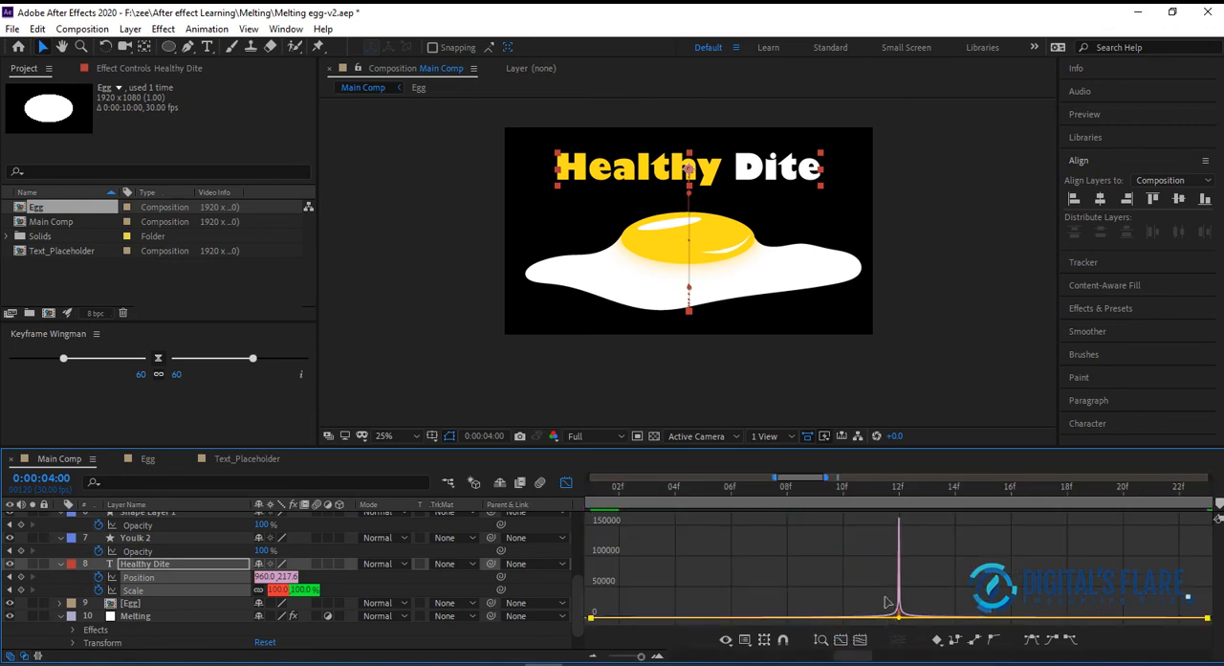
pyautogui.click(565, 483)
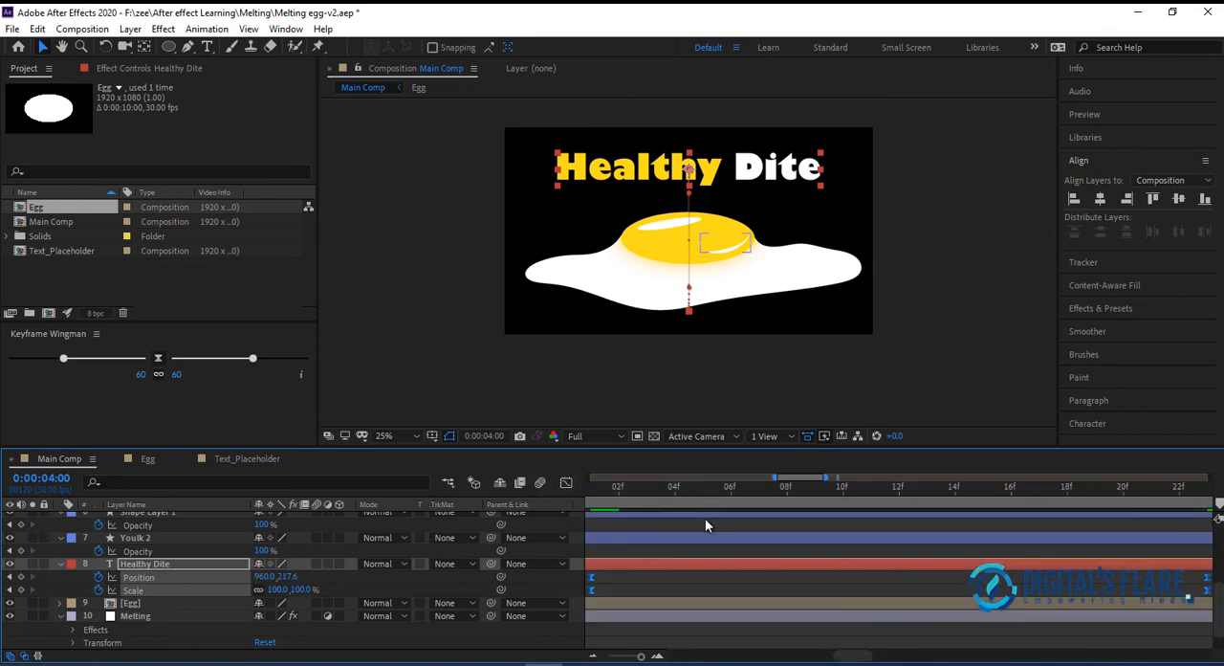
# Show the composition's full duration in the timeline and preview it from the start to check the title's eased rise
pyautogui.moveTo(673, 484); pyautogui.dragTo(246, 496)
pyautogui.click(591, 657)
pyautogui.click(591, 657)
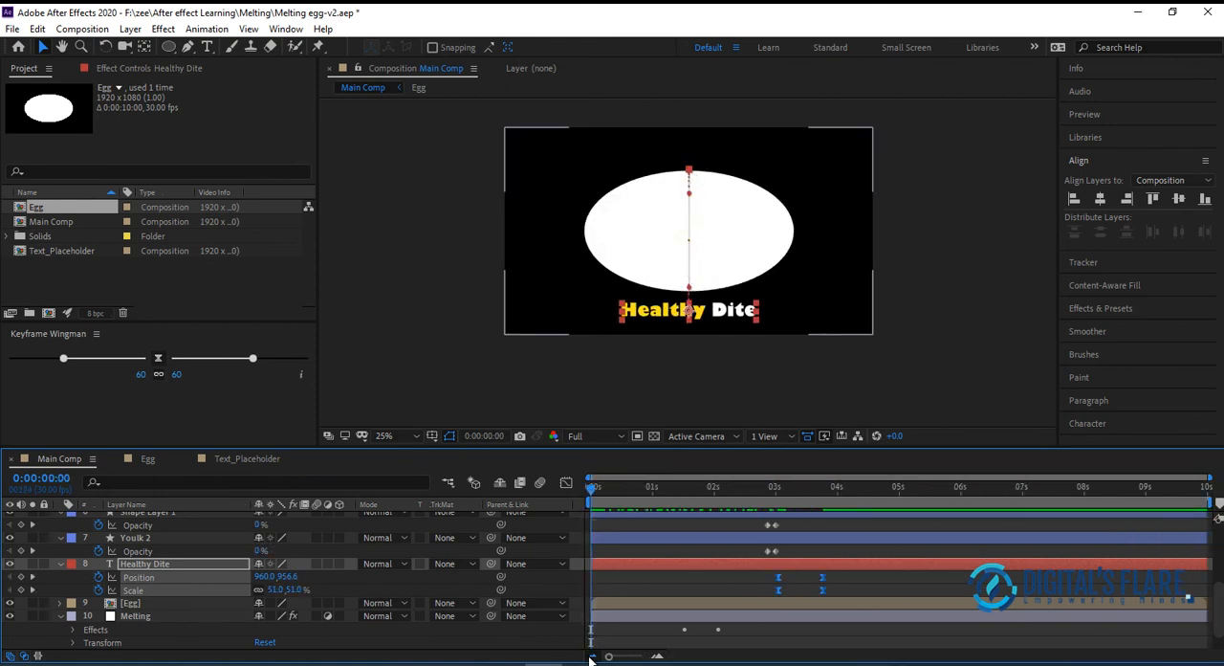
pyautogui.press('space')
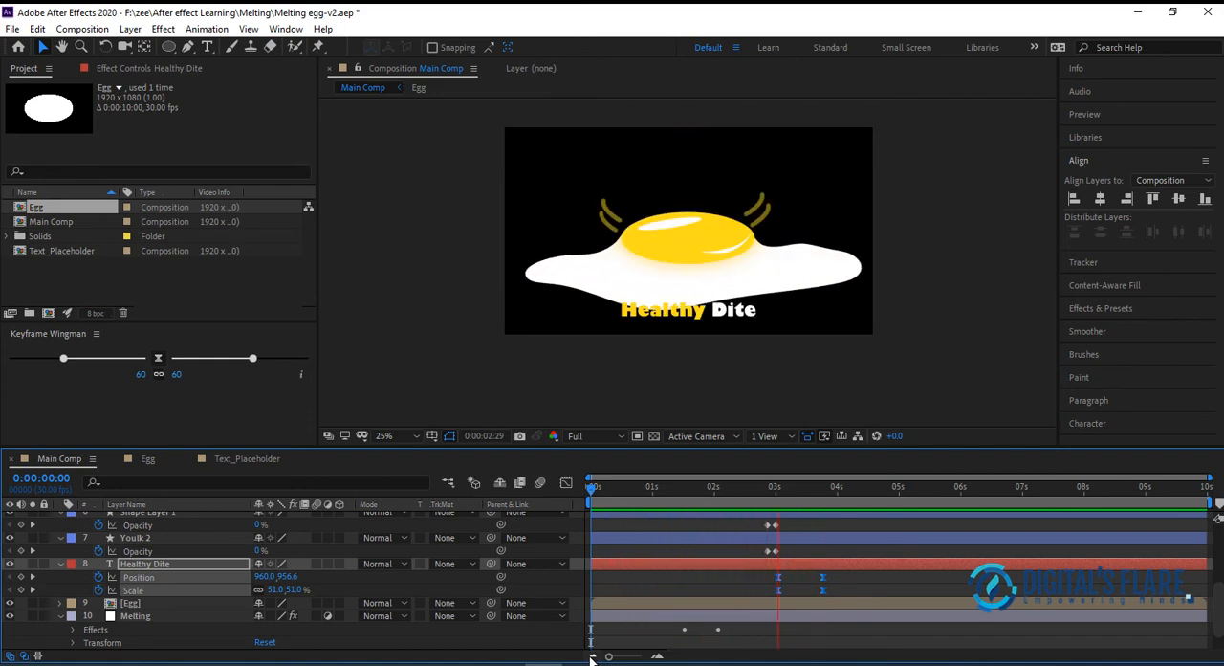
pyautogui.press('space')
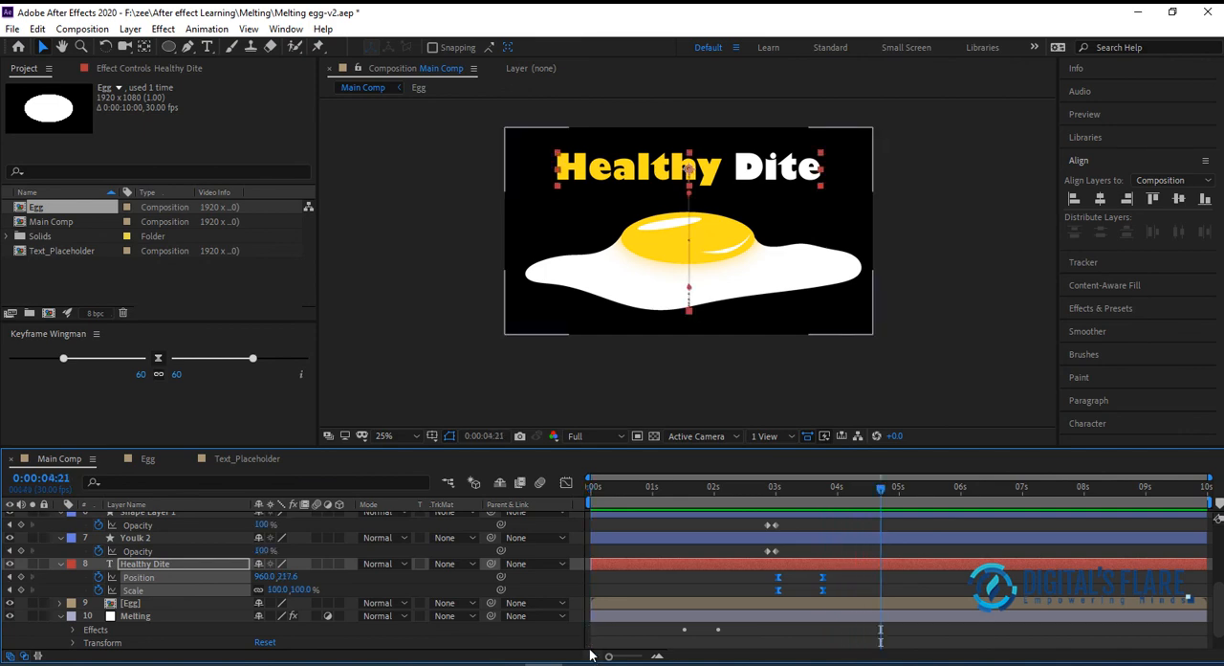
# Shift the title's four Position and Scale keyframes earlier to start just before 0:00:03:00, and review the new timing from the start
pyautogui.moveTo(843, 576); pyautogui.dragTo(762, 597)
pyautogui.click(622, 488)
pyautogui.press('space')
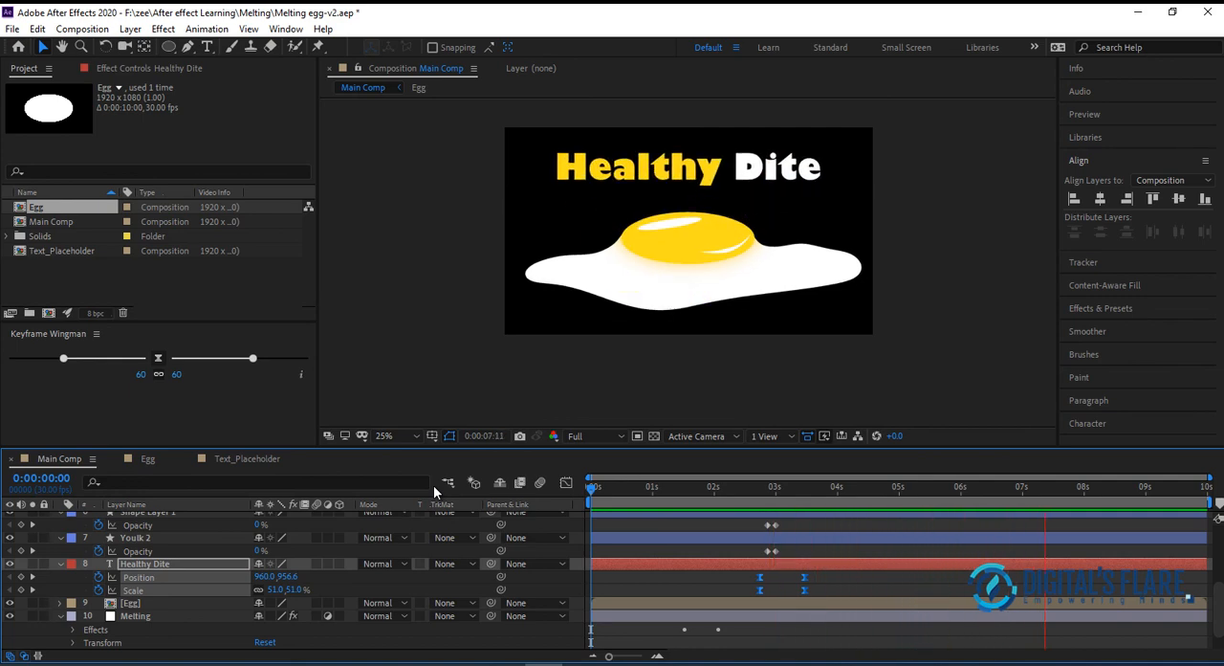
pyautogui.press('space')
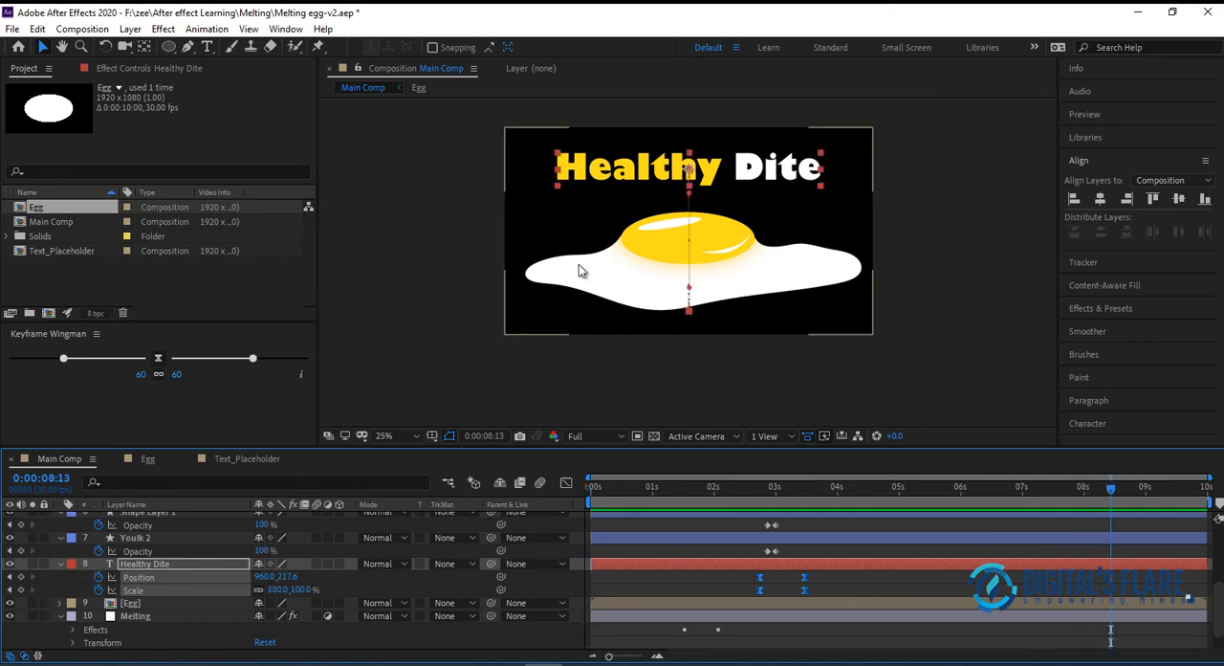
pyautogui.moveTo(745, 509); pyautogui.dragTo(649, 515)
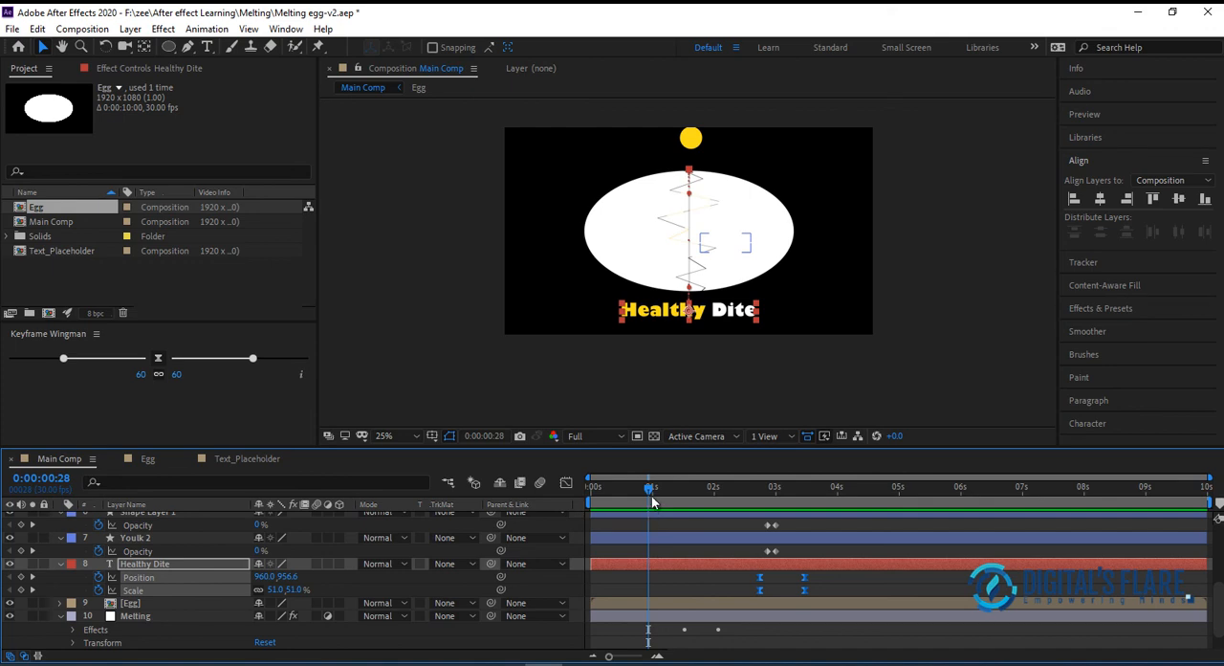
pyautogui.moveTo(647, 490); pyautogui.dragTo(854, 515)
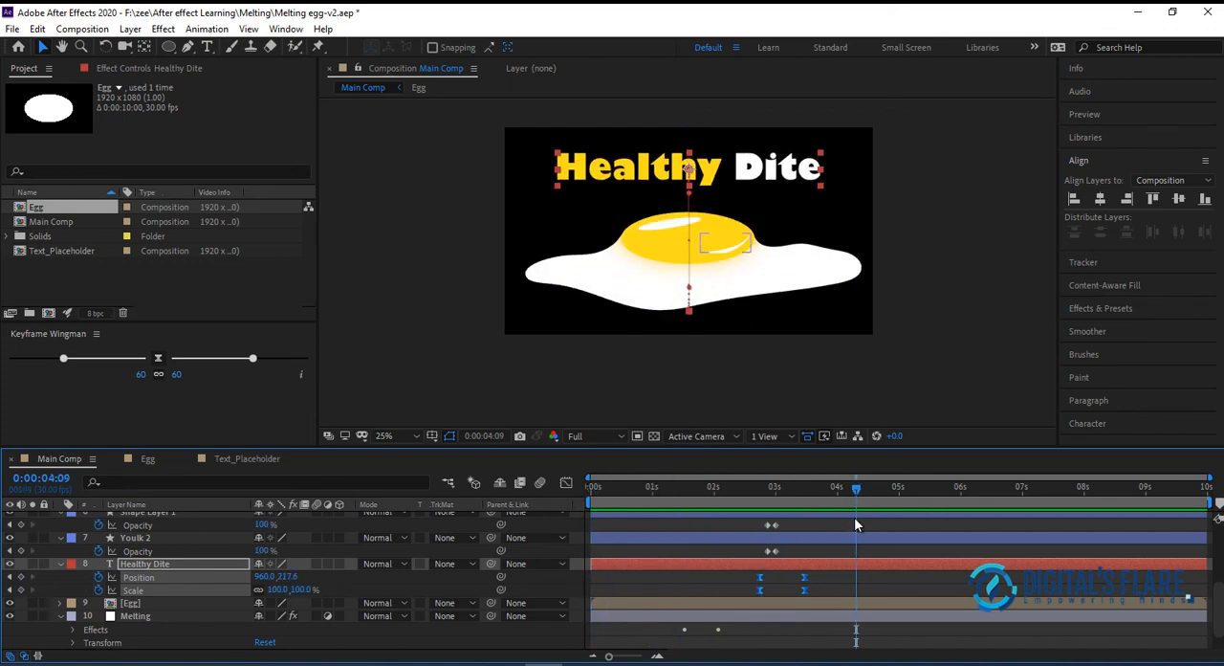